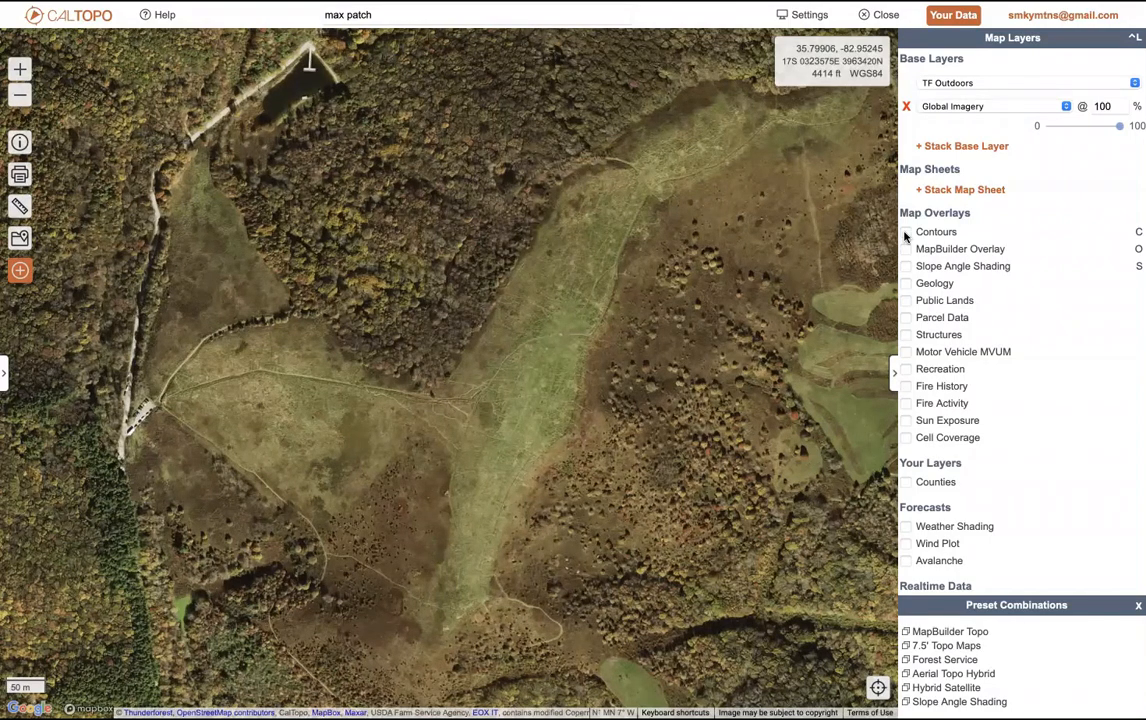
Step: Compare the Max Patch imagery with the base map by fading Global Imagery to 3% and restoring it to 100%
drag(501, 361, 587, 300)
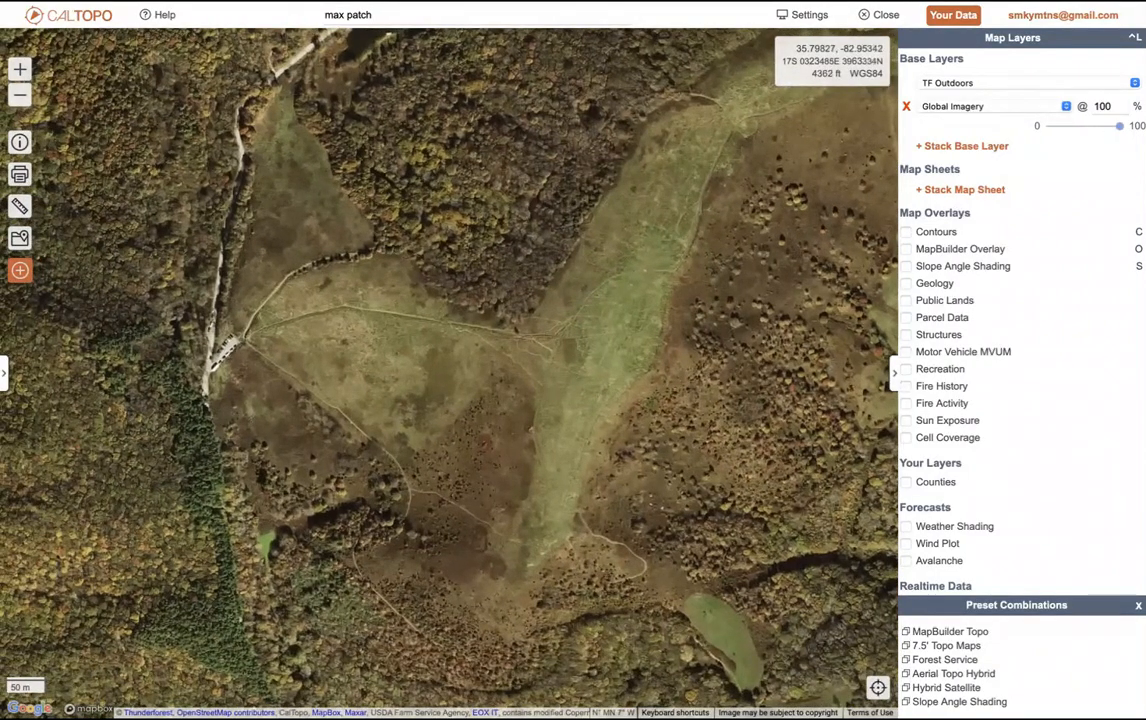
drag(1119, 128, 1051, 126)
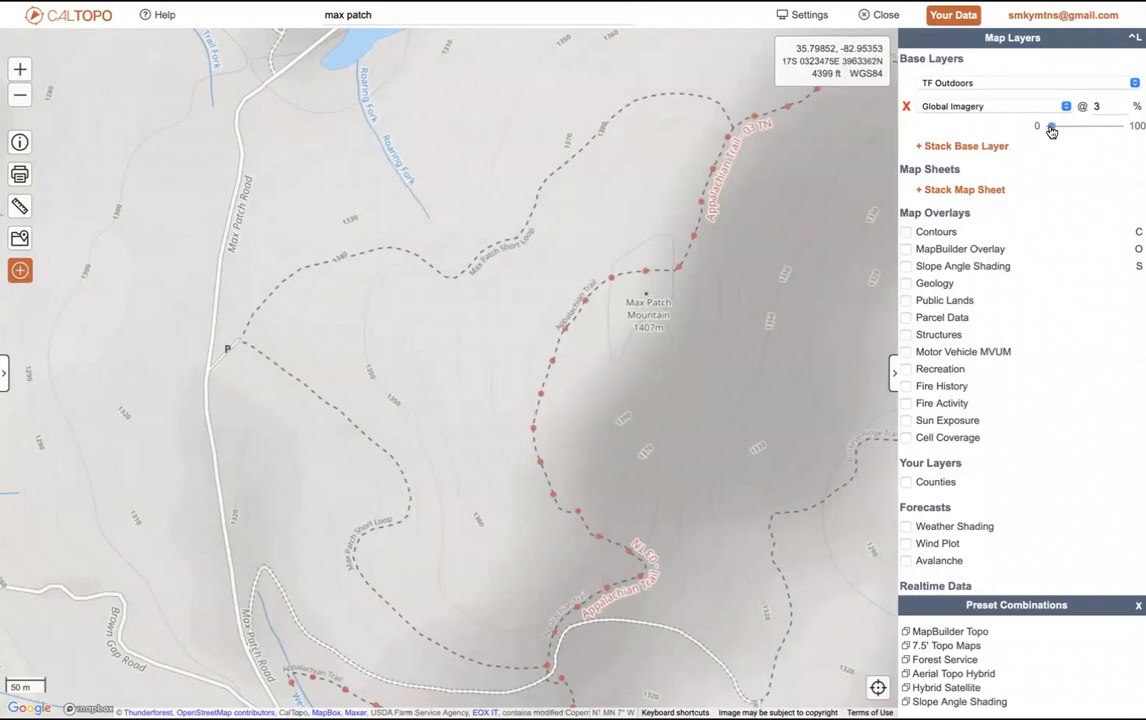
drag(1051, 127, 1119, 127)
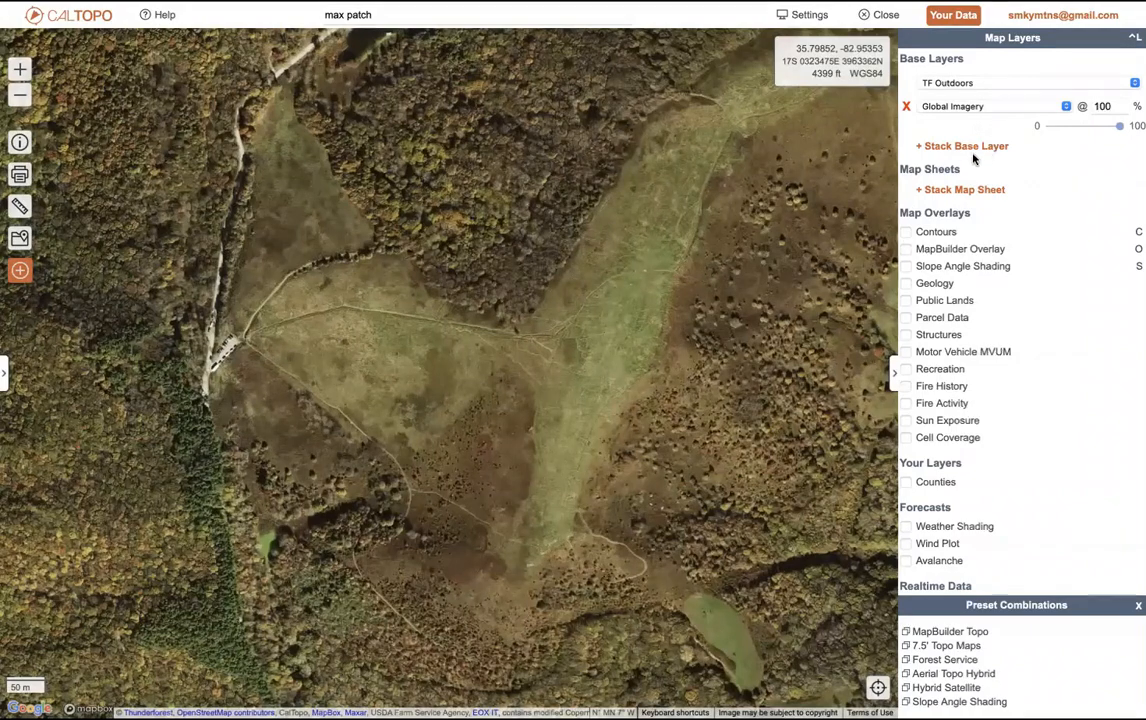
Step: Turn on the Contours overlay and set its interval to 10 Foot
click(907, 232)
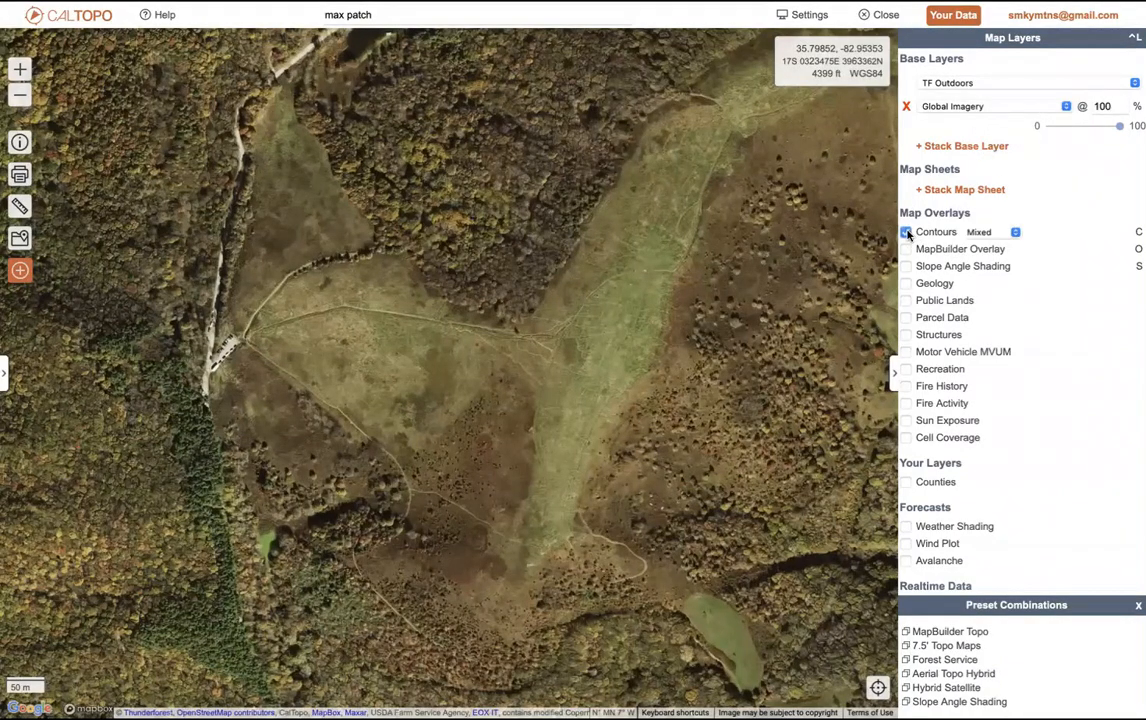
click(1002, 233)
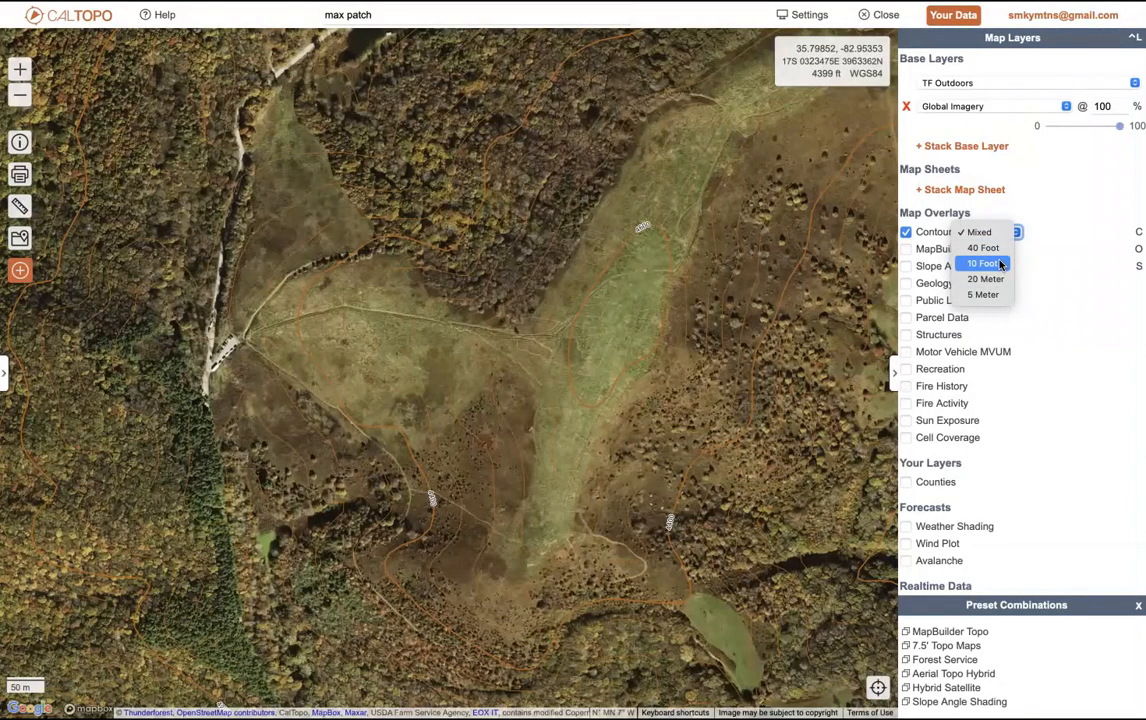
click(1000, 264)
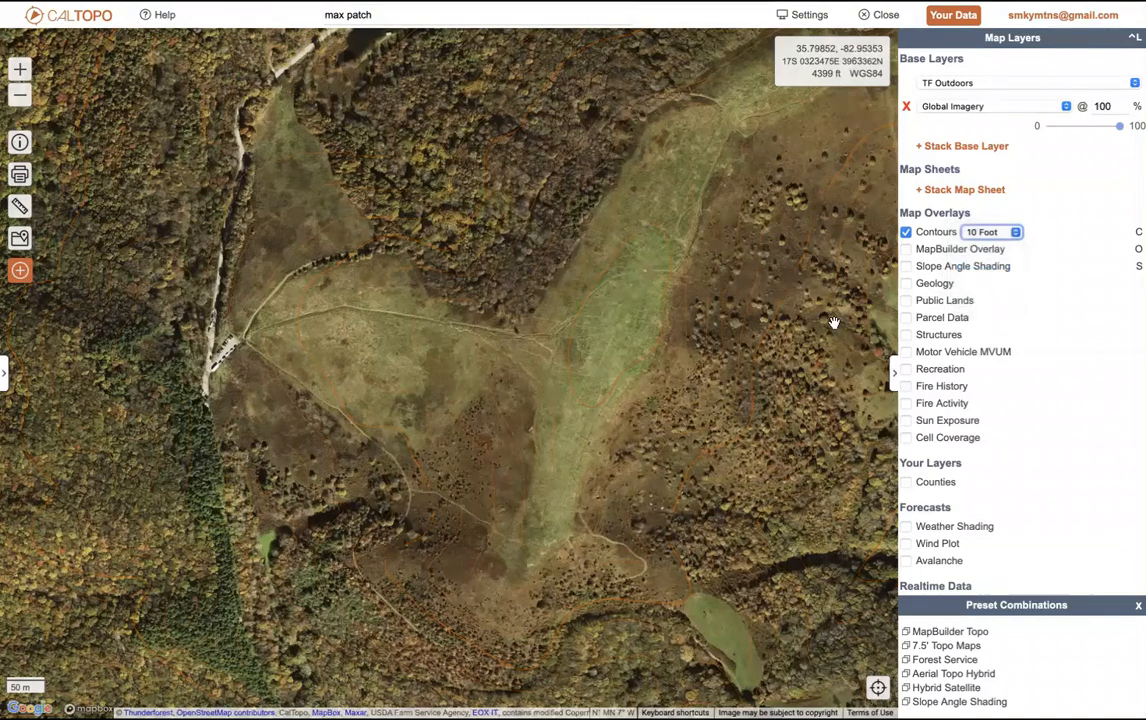
Step: Examine the contour lines from the Max Patch summit northward along the ridge
scroll(560, 415, up, 3)
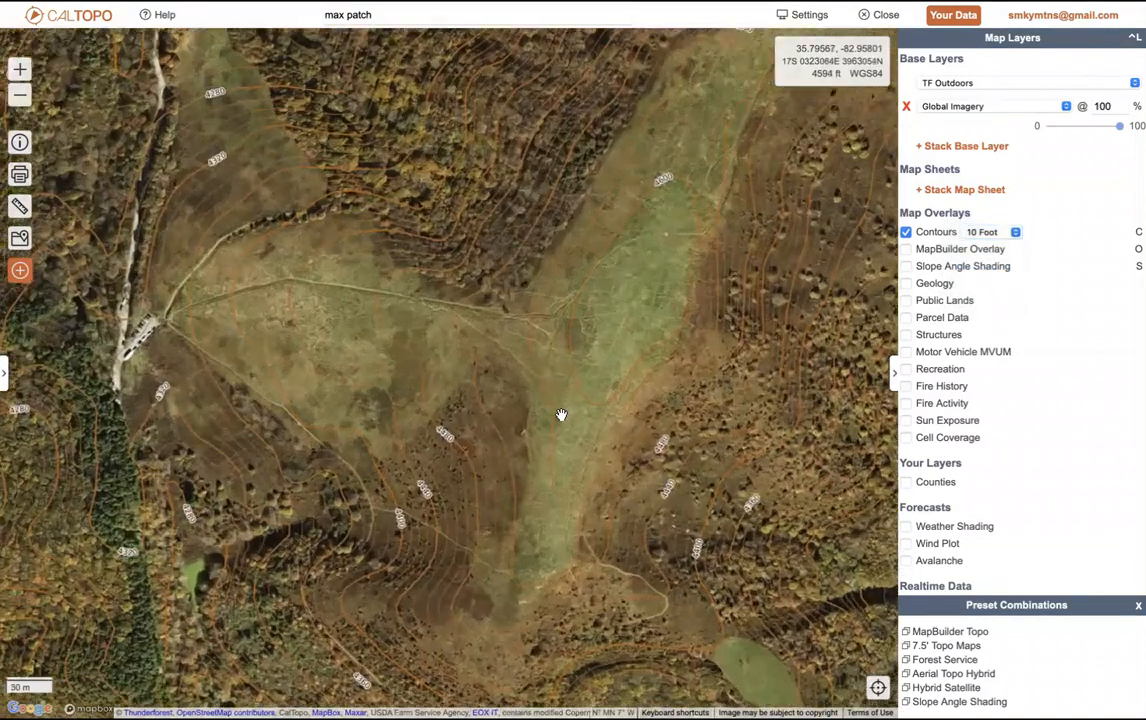
scroll(631, 352, up, 3)
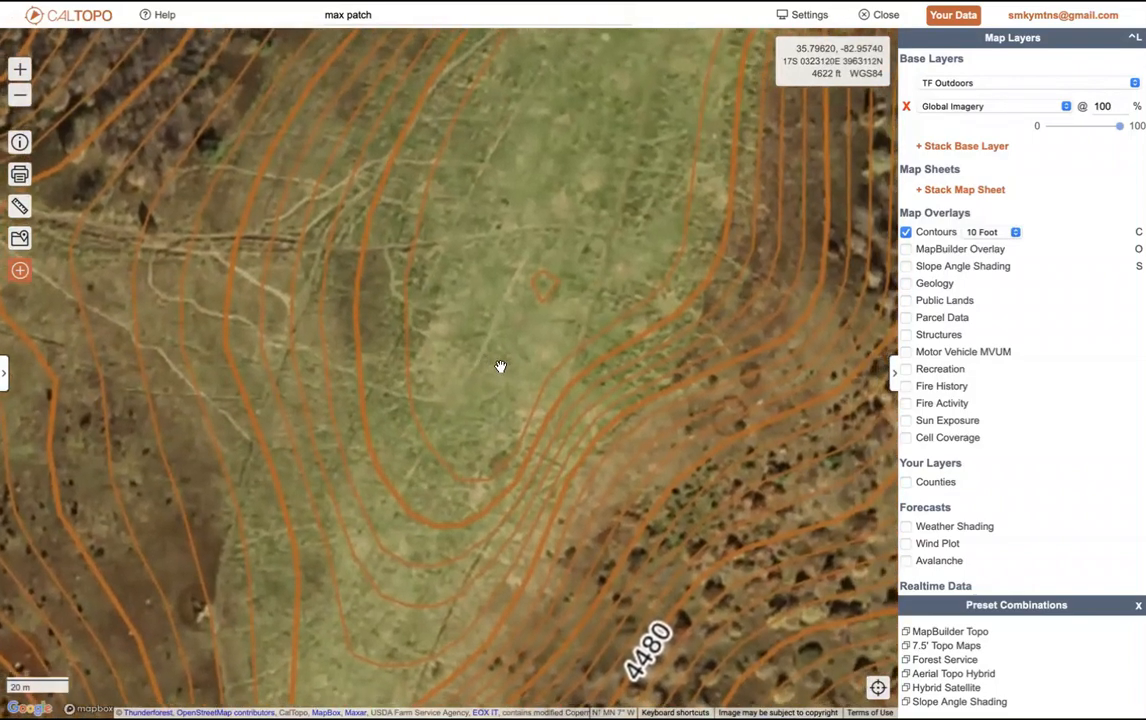
drag(500, 367, 448, 376)
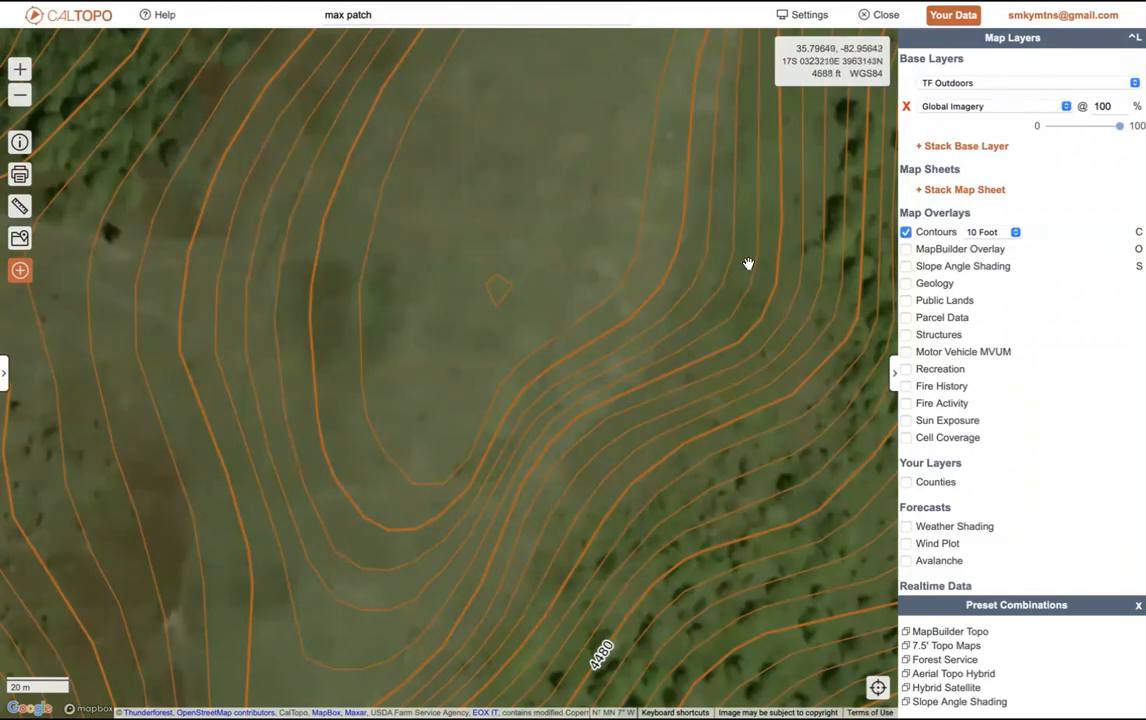
drag(730, 181, 647, 582)
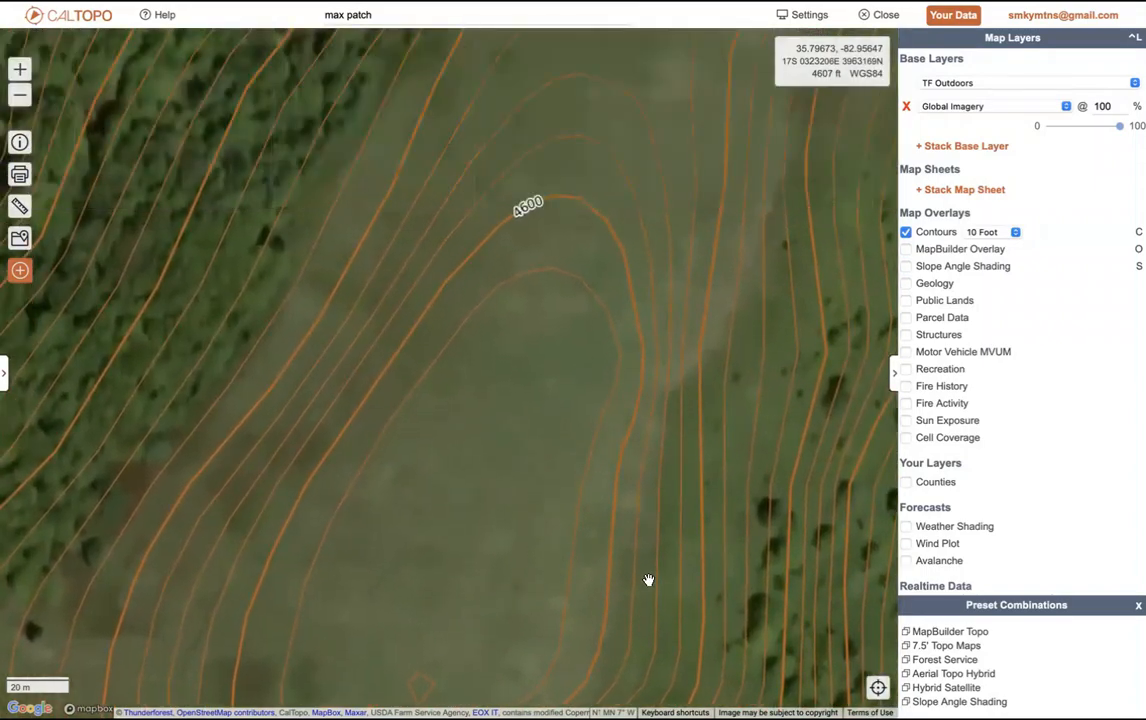
drag(675, 305, 651, 494)
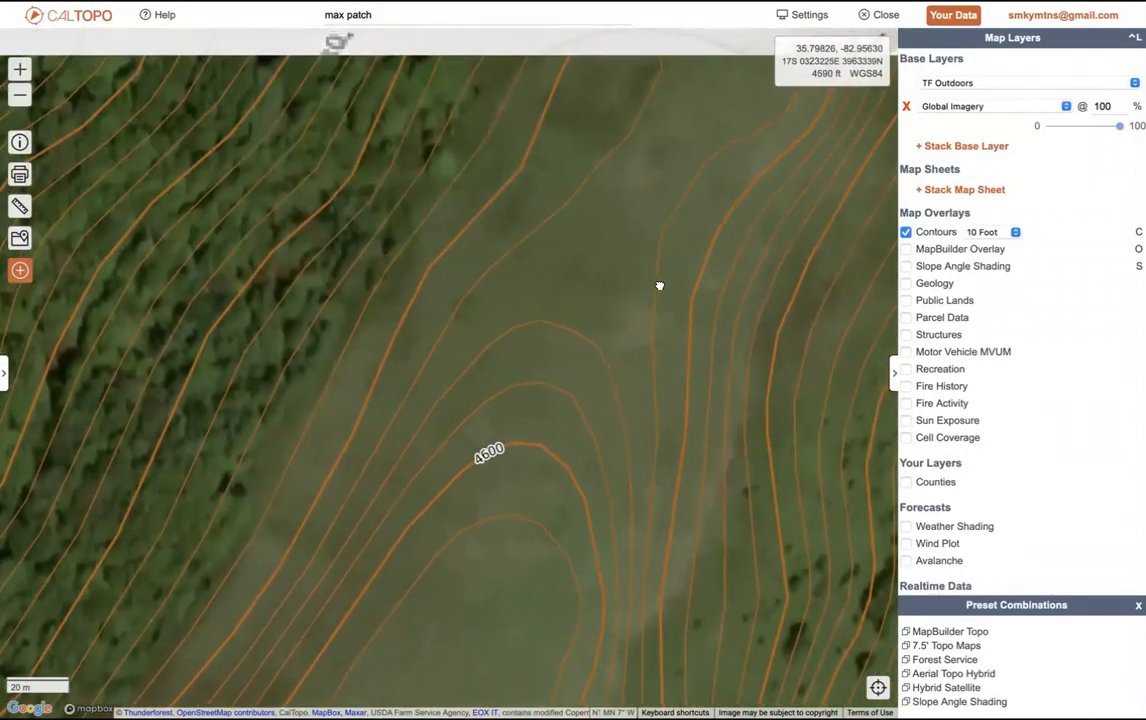
drag(660, 284, 527, 607)
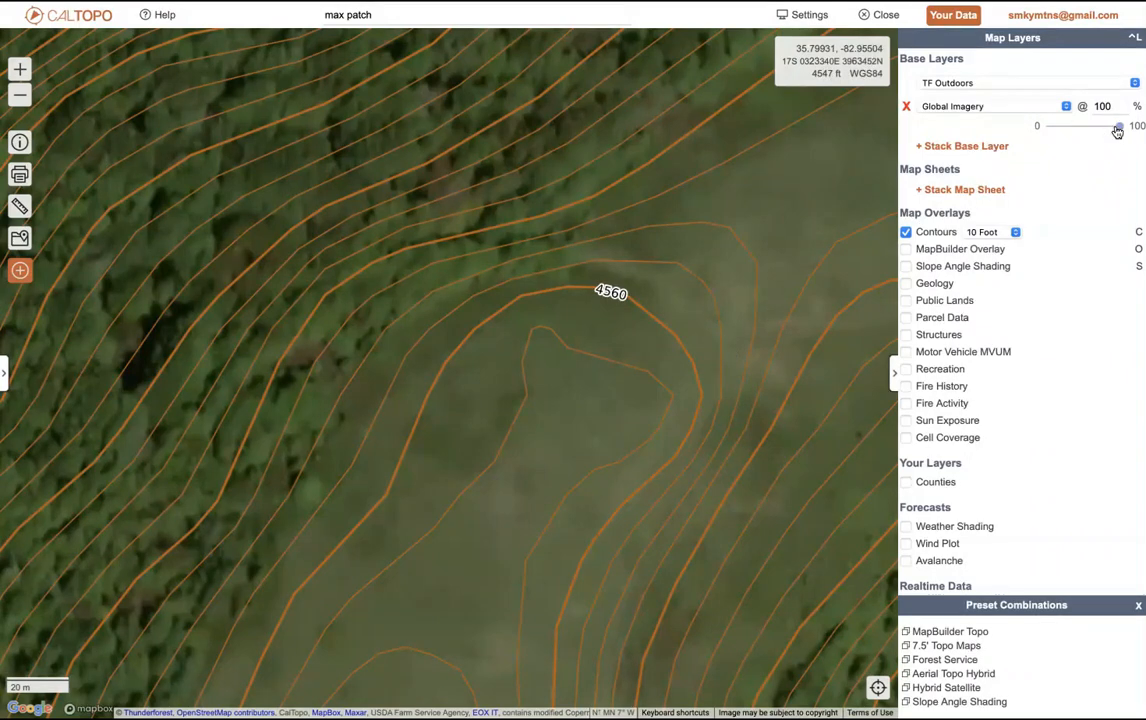
Step: Fade Global Imagery to 59% to compare the contours with the Appalachian Trail, and restore the imagery to 100%
drag(1107, 125, 1092, 130)
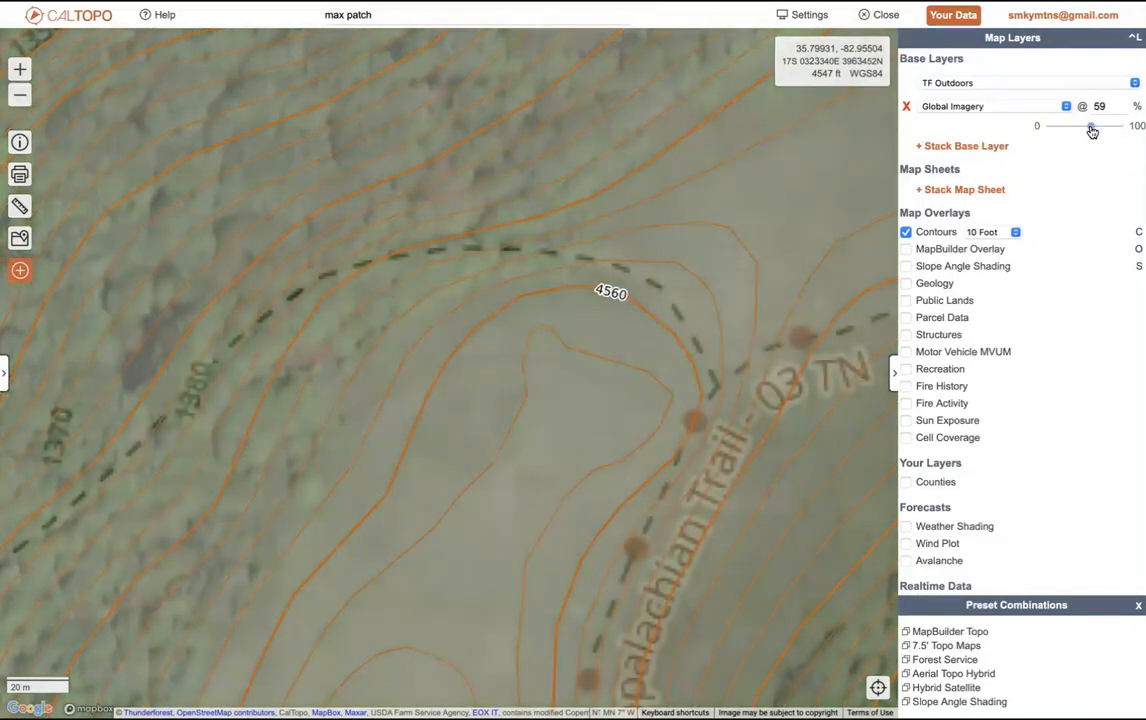
drag(729, 422, 798, 348)
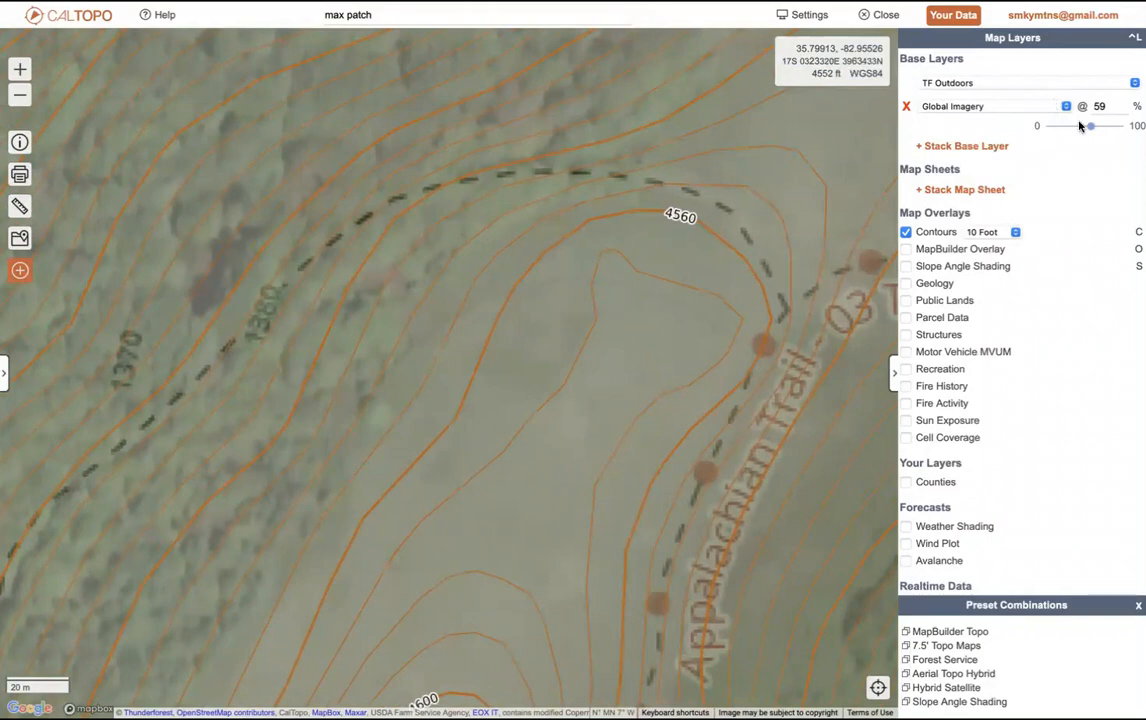
drag(1090, 126, 1123, 128)
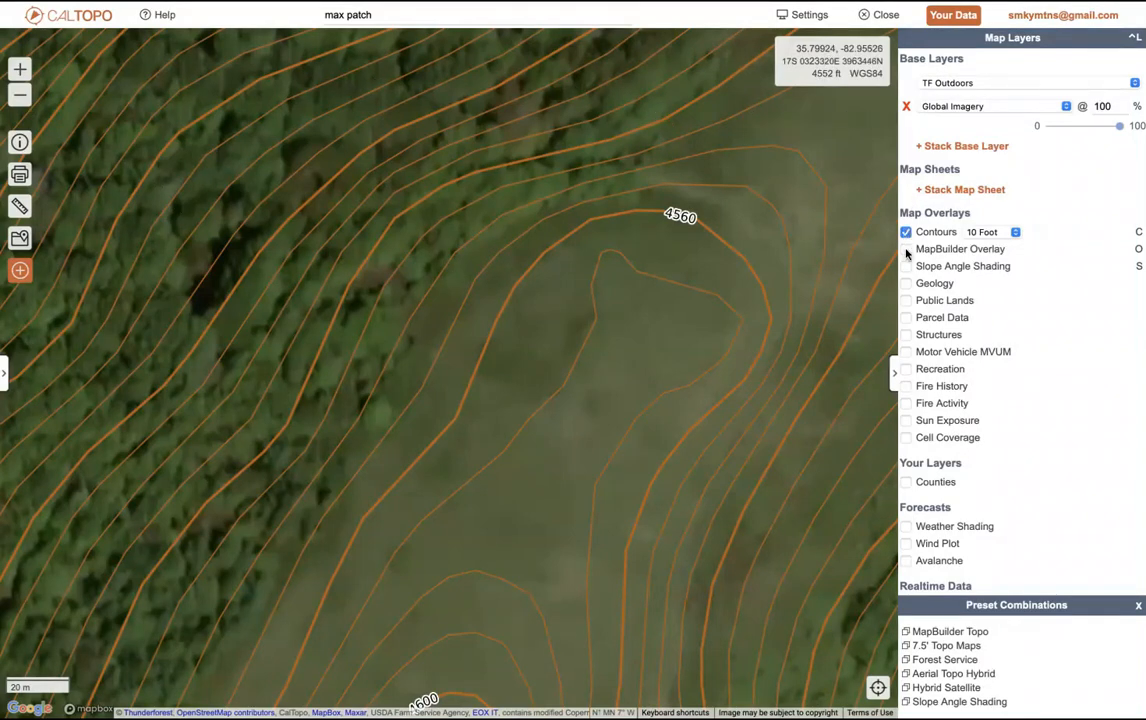
Step: Compare the wider Max Patch area with and without the Contours overlay, leaving the overlay off
click(22, 99)
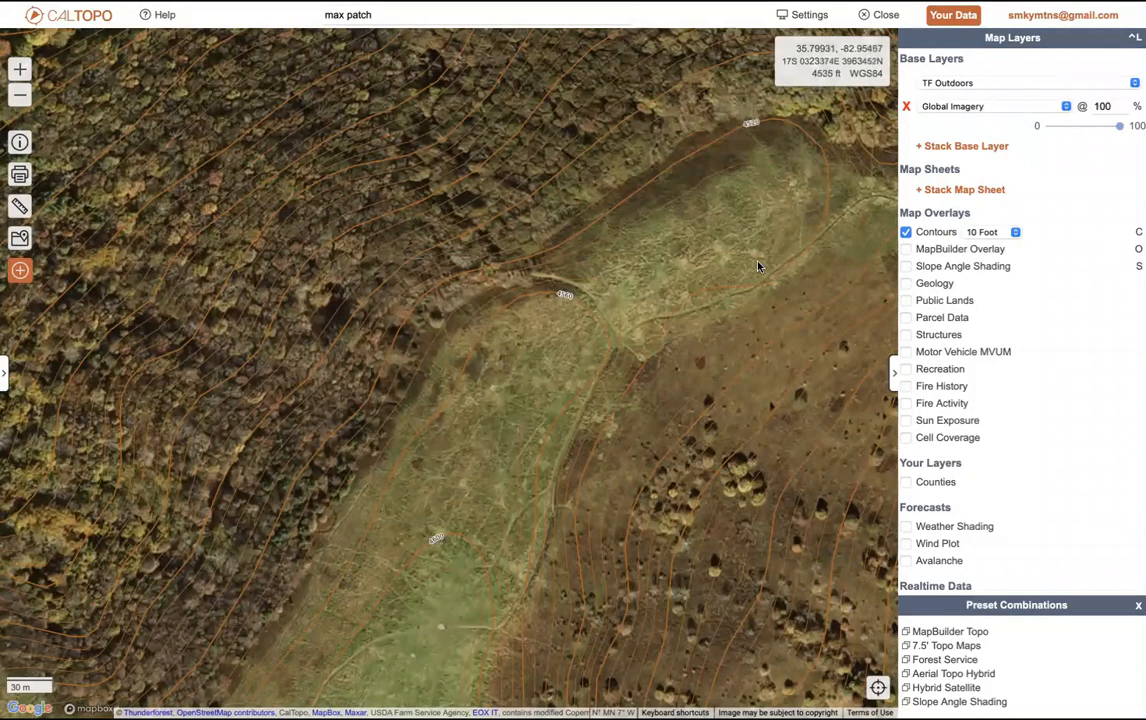
key(c)
key(c)
click(20, 96)
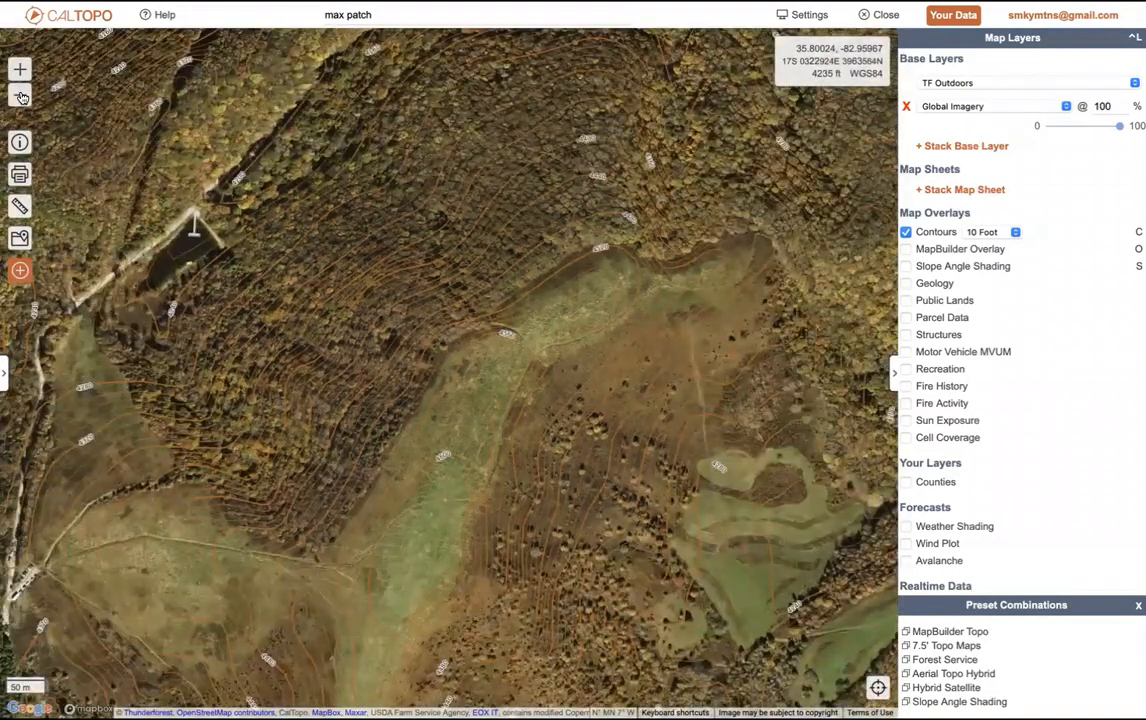
key(c)
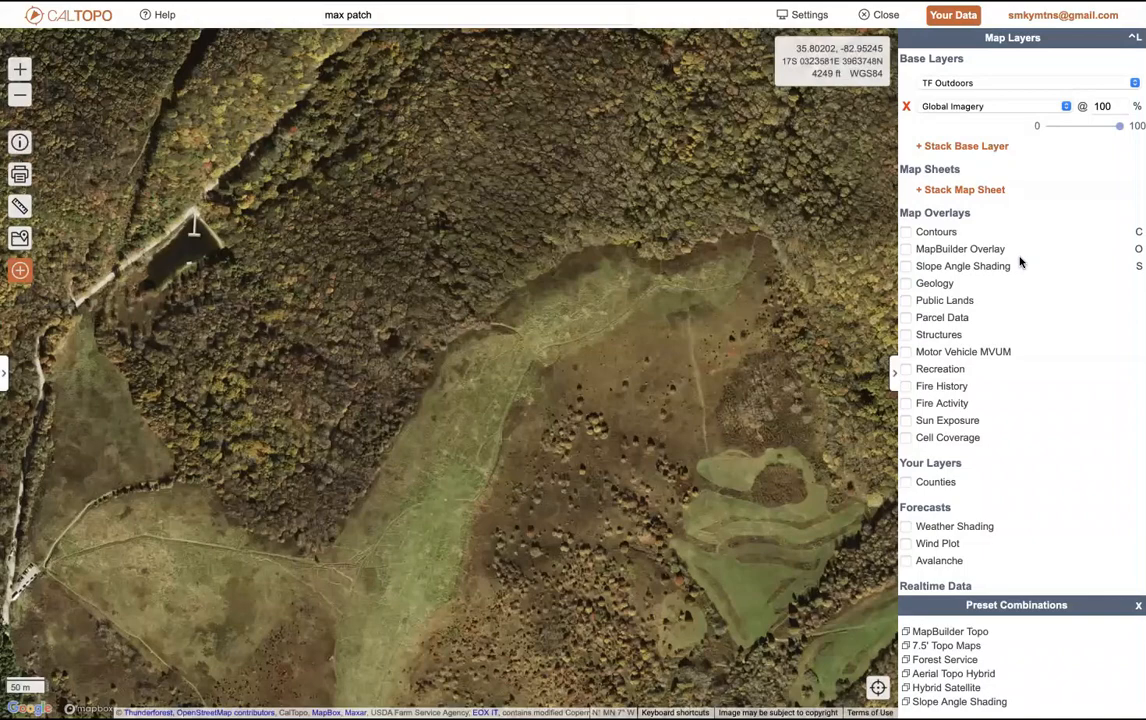
Step: Turn on the MapBuilder Overlay to examine the trails, roads and boundaries around Max Patch, and turn the overlay off again
key(o)
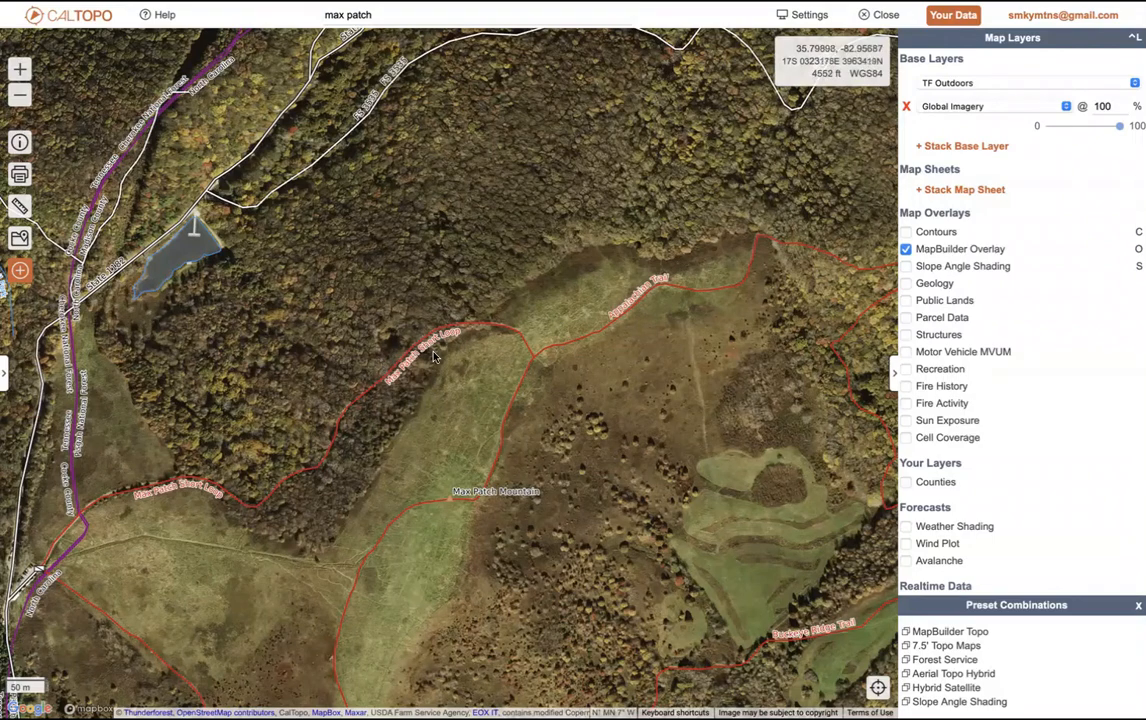
drag(197, 524, 233, 302)
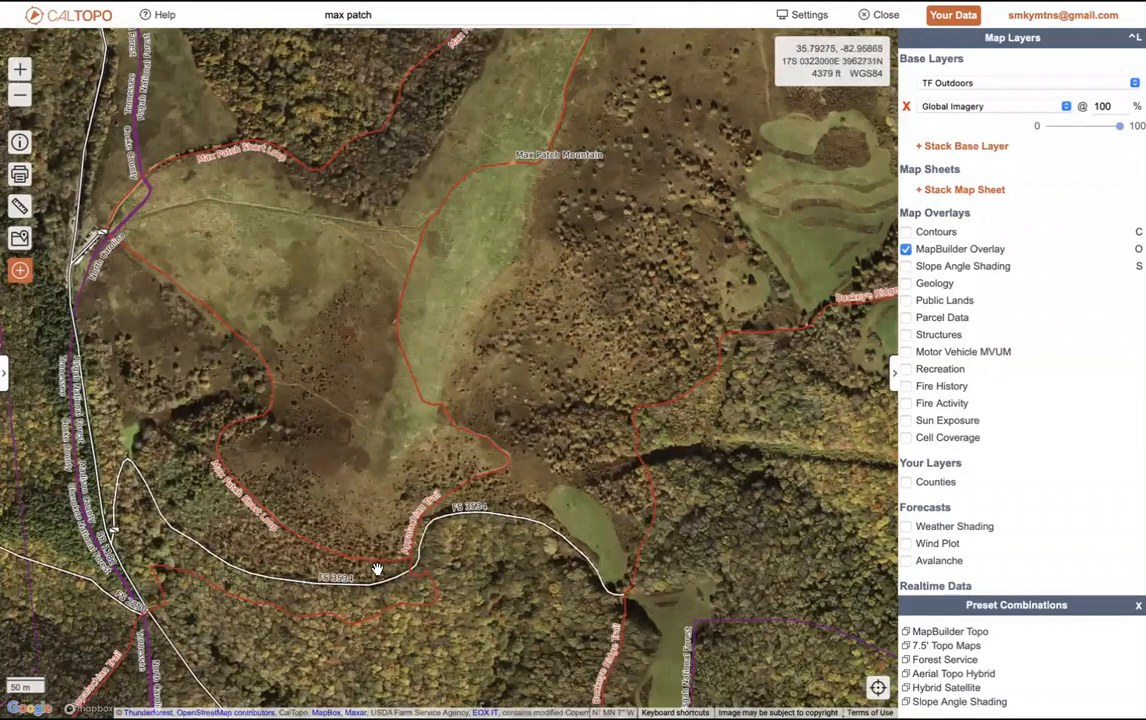
drag(413, 272, 624, 366)
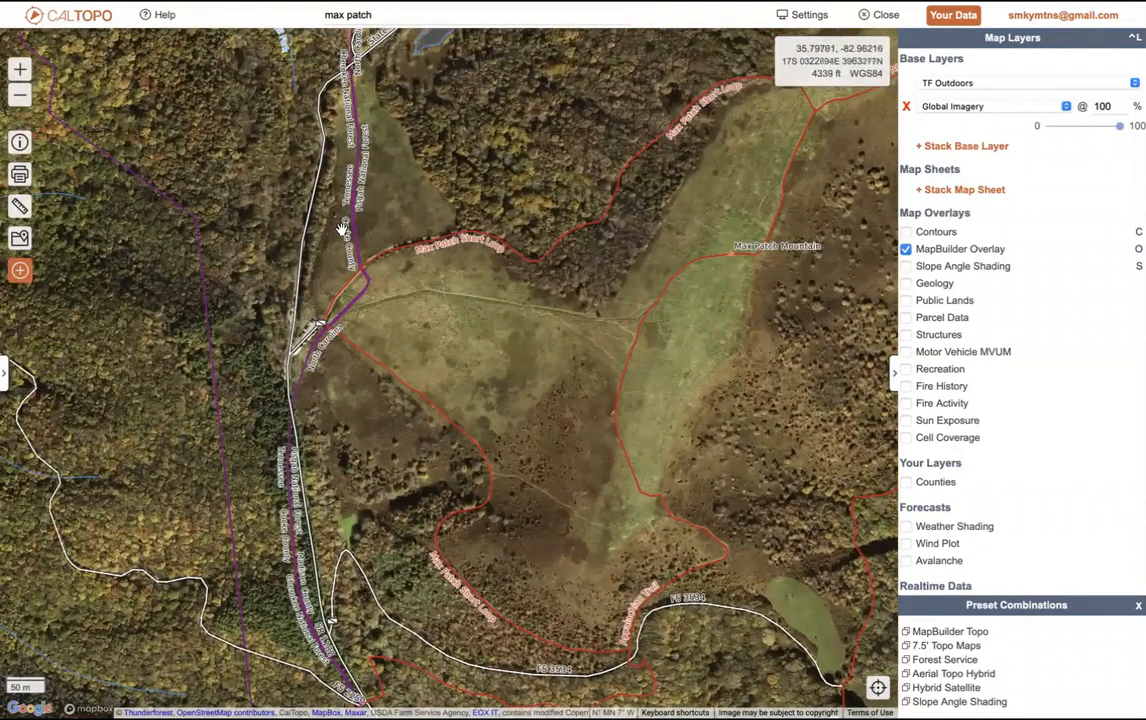
scroll(366, 184, up, 2)
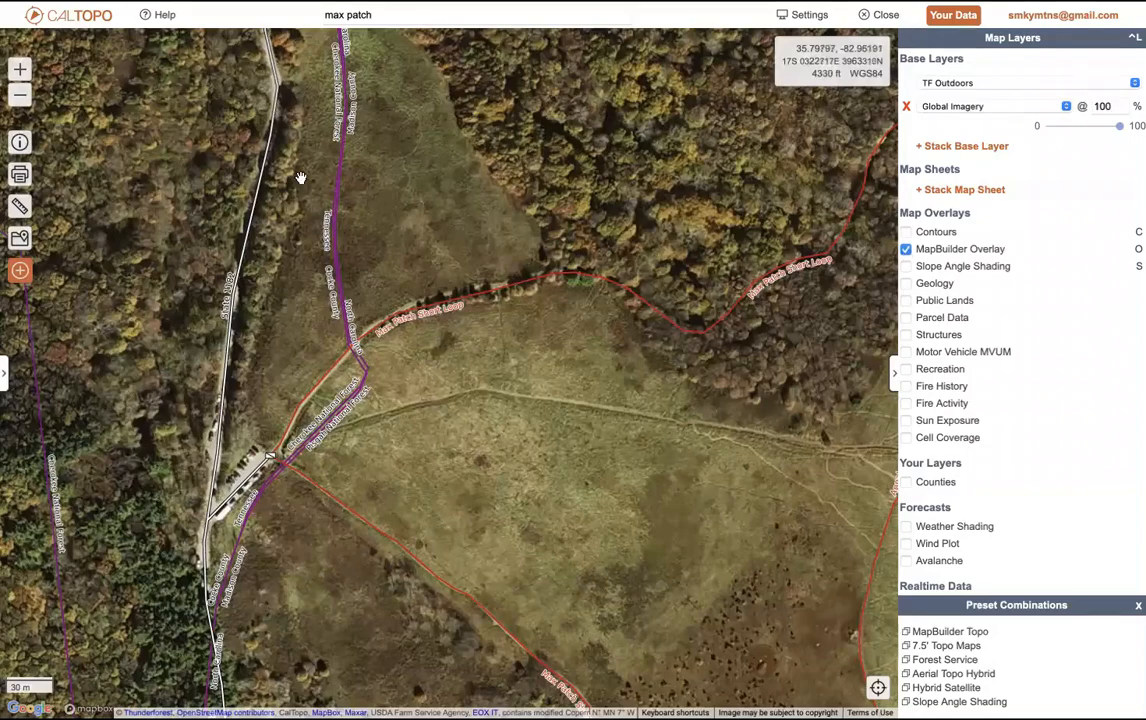
click(18, 96)
click(18, 96)
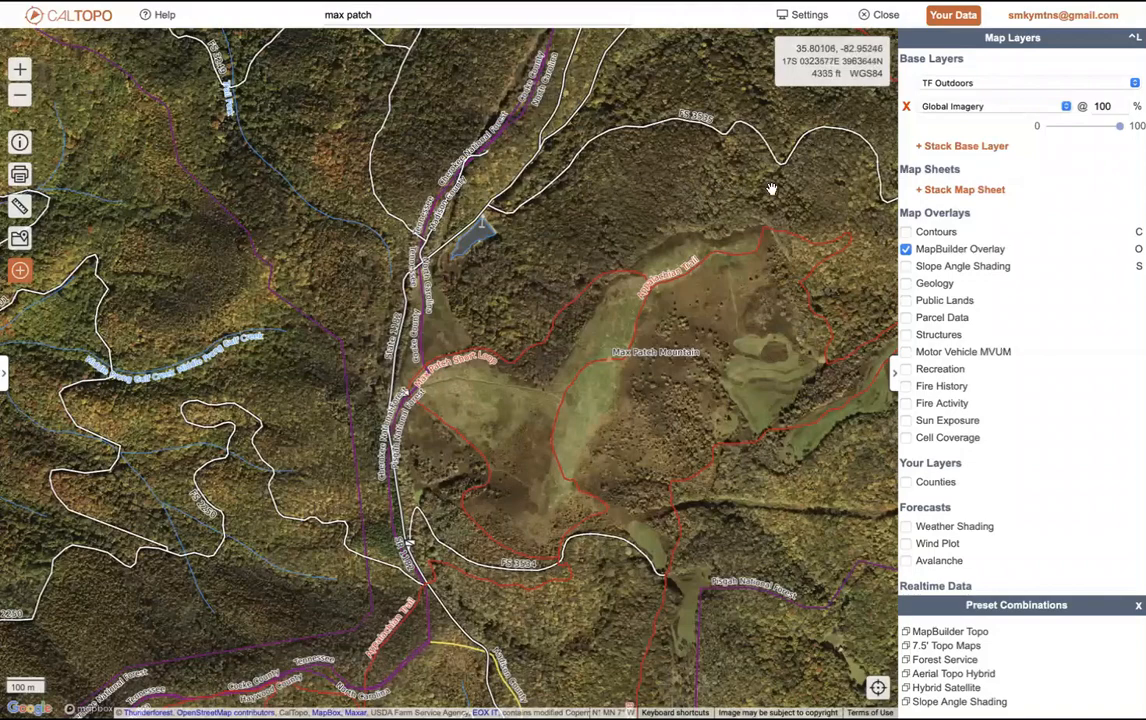
click(905, 250)
Step: Switch to the second open CalTopo map and show Slope Angle Shading around Iron Mountain
mouse_move(463, 41)
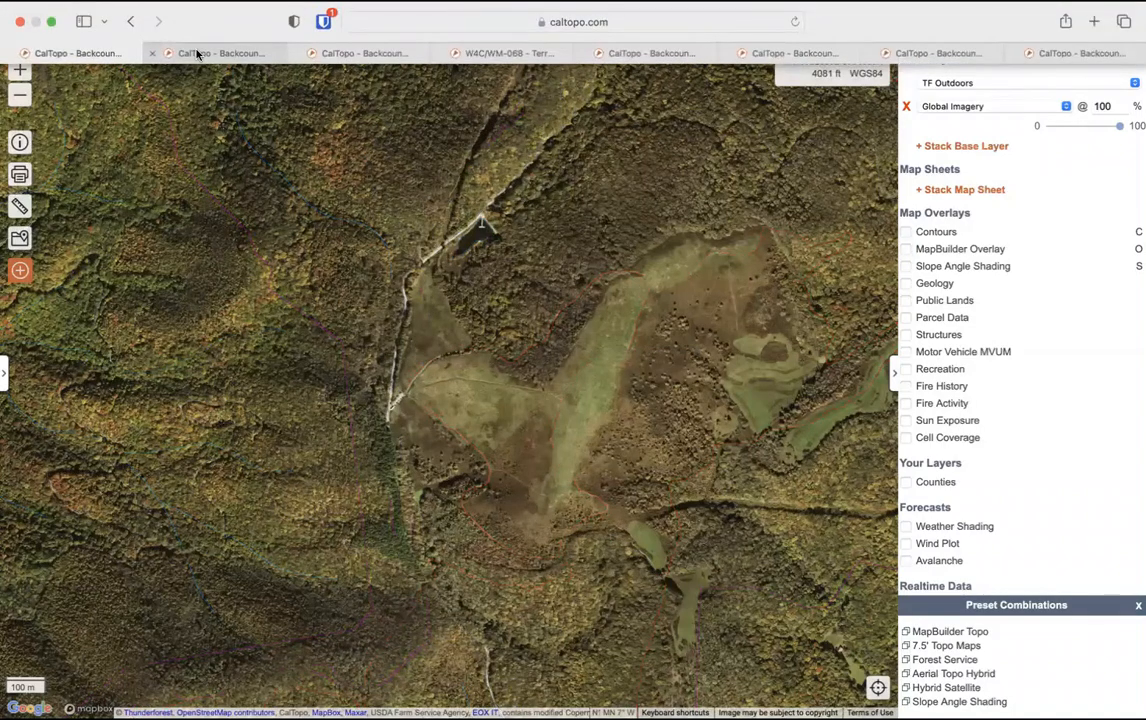
mouse_move(197, 54)
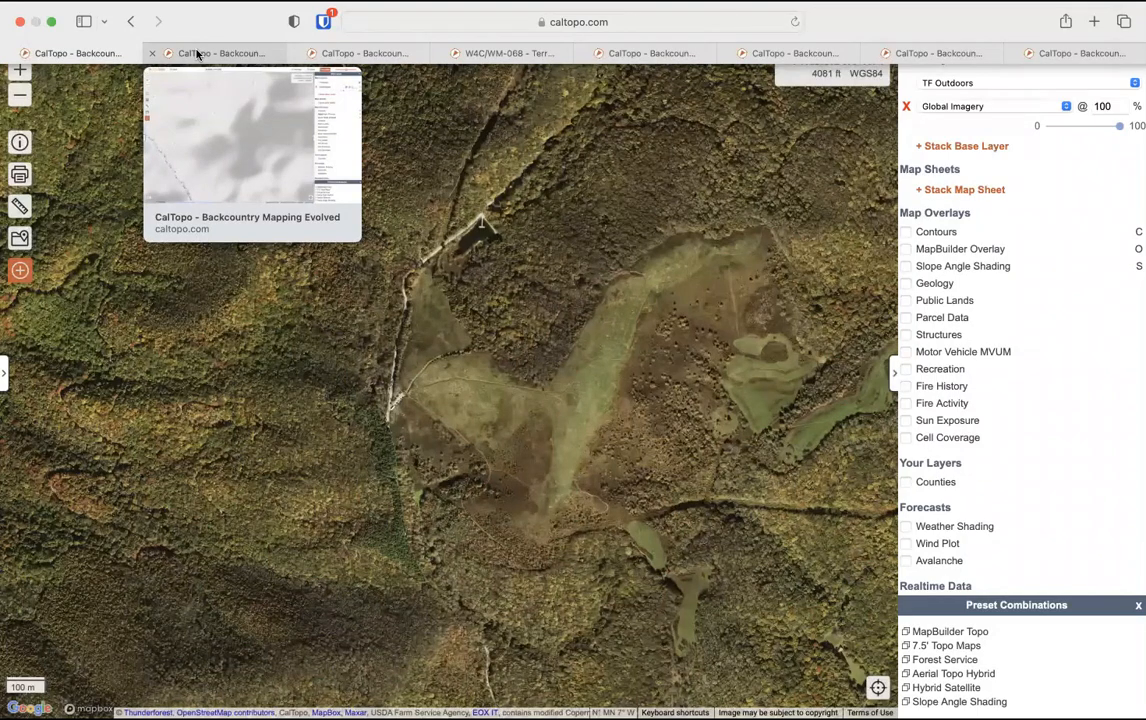
click(197, 54)
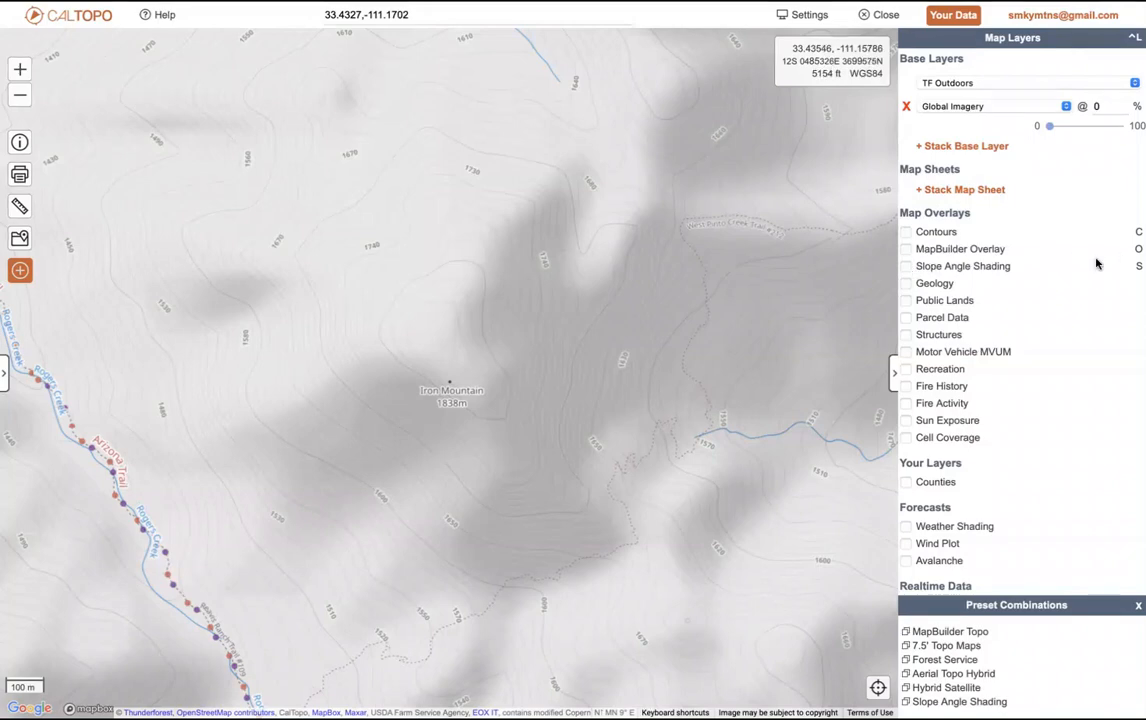
click(906, 267)
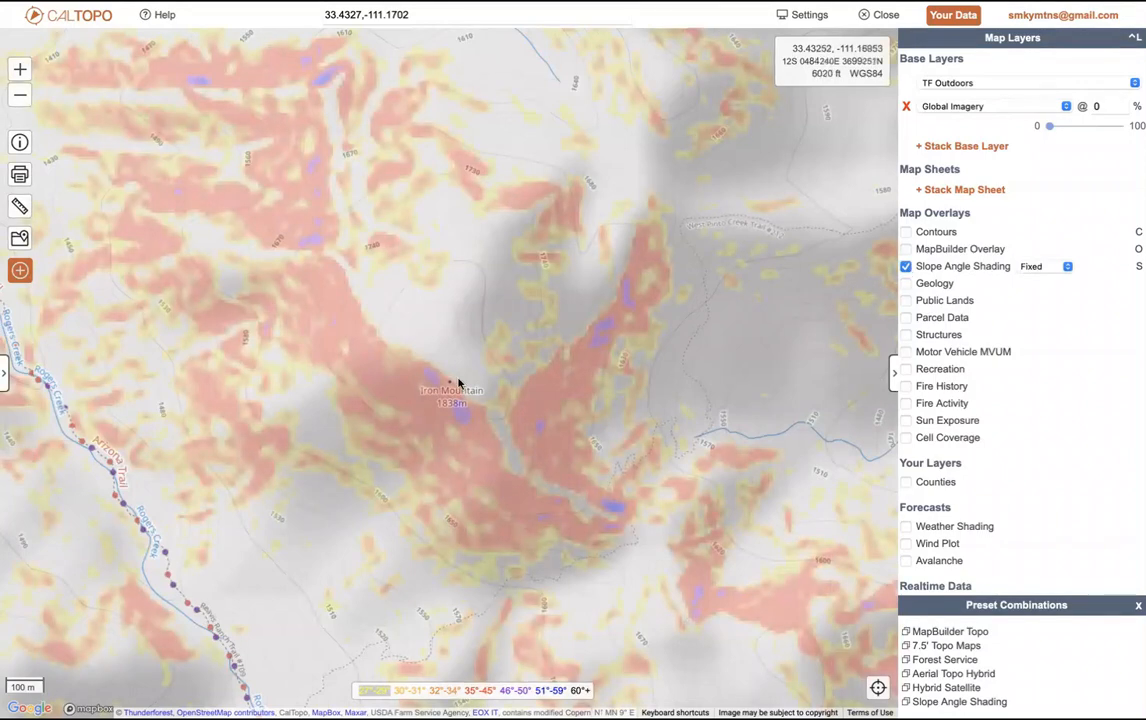
scroll(389, 394, up, 2)
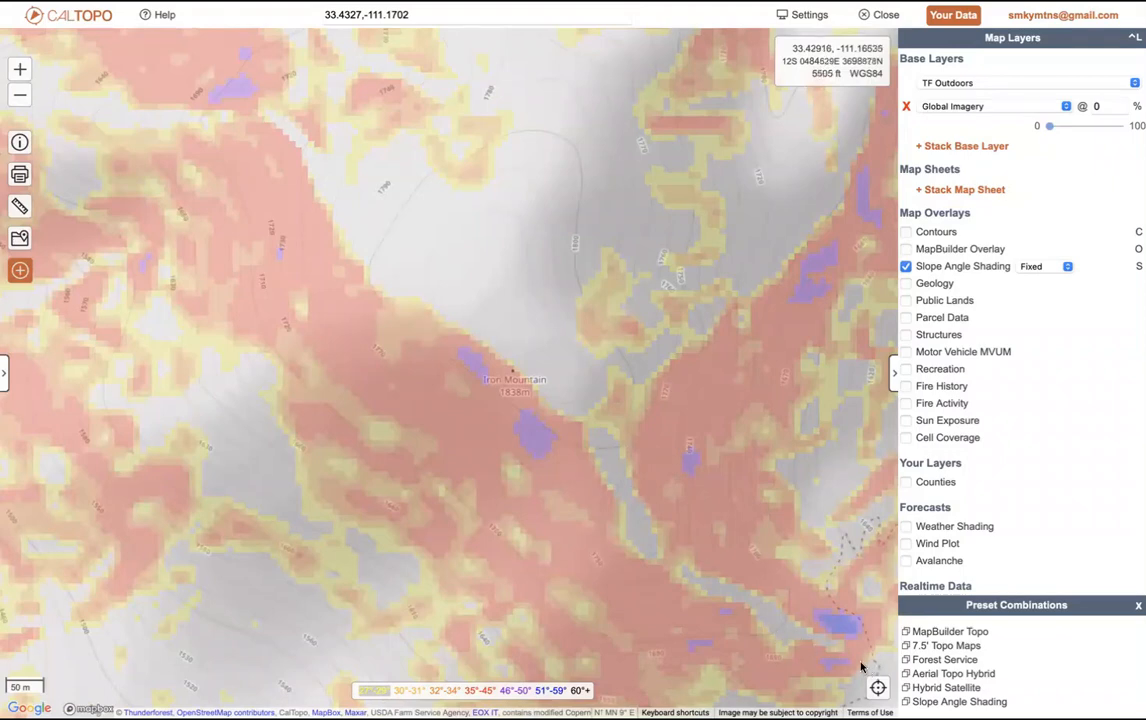
drag(856, 661, 756, 552)
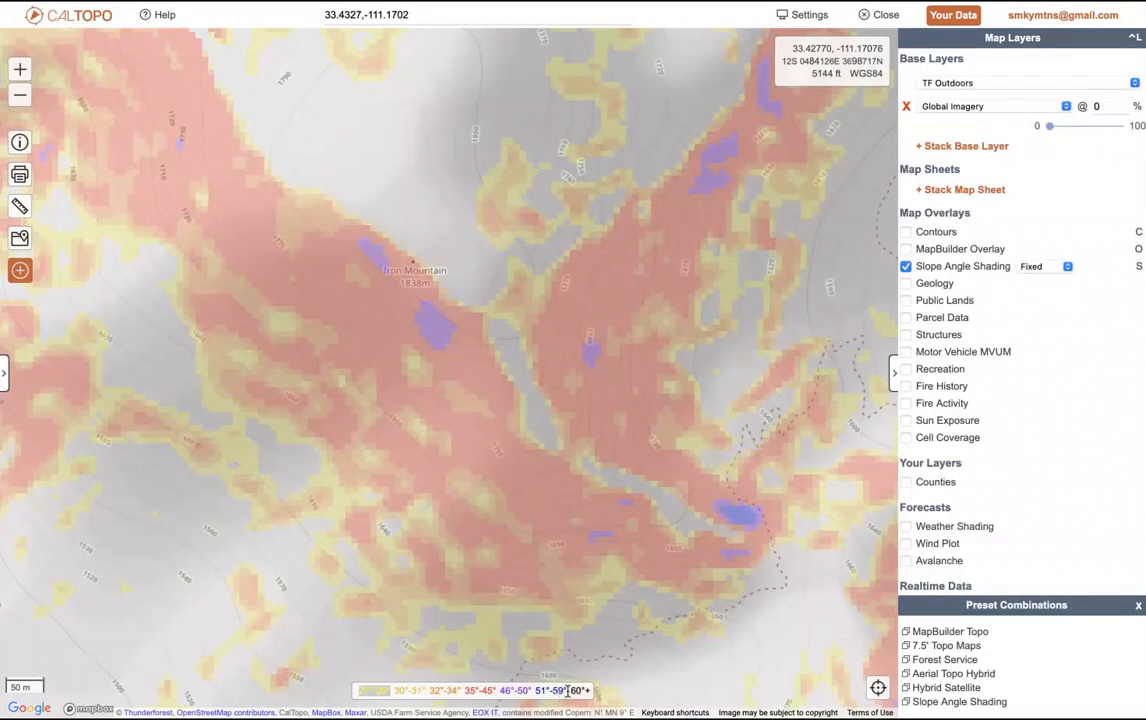
Step: Compare Iron Mountain with and without Slope Angle Shading, and try the Gradient scheme before restoring Fixed
key(s)
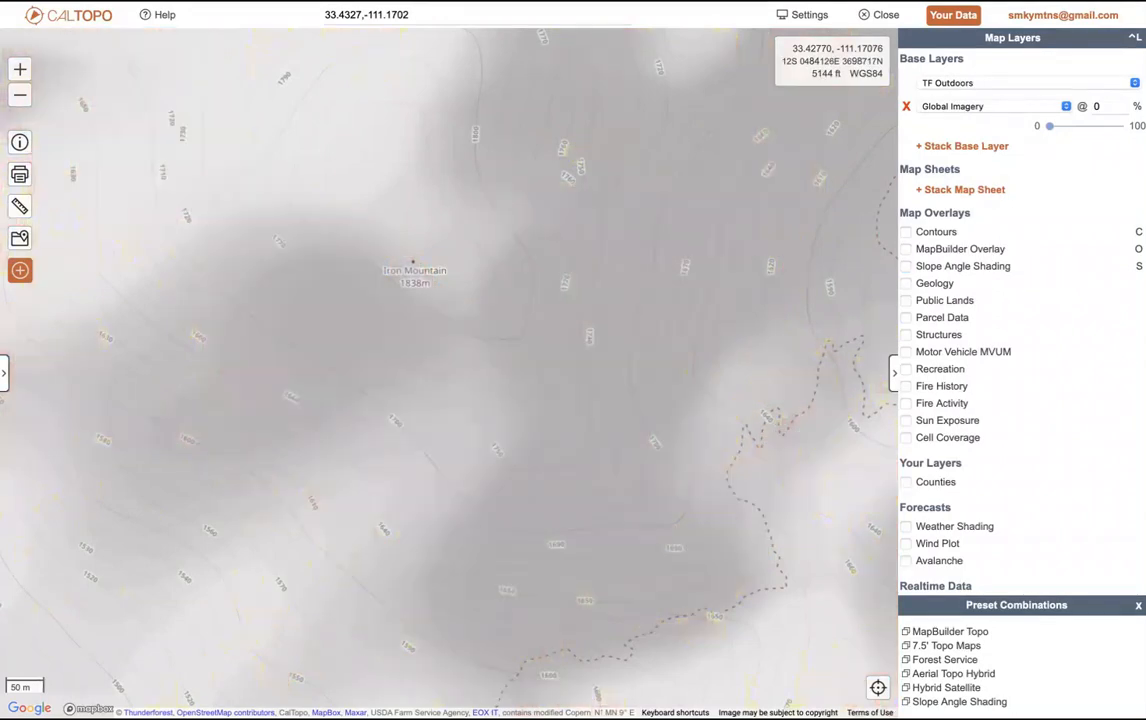
key(s)
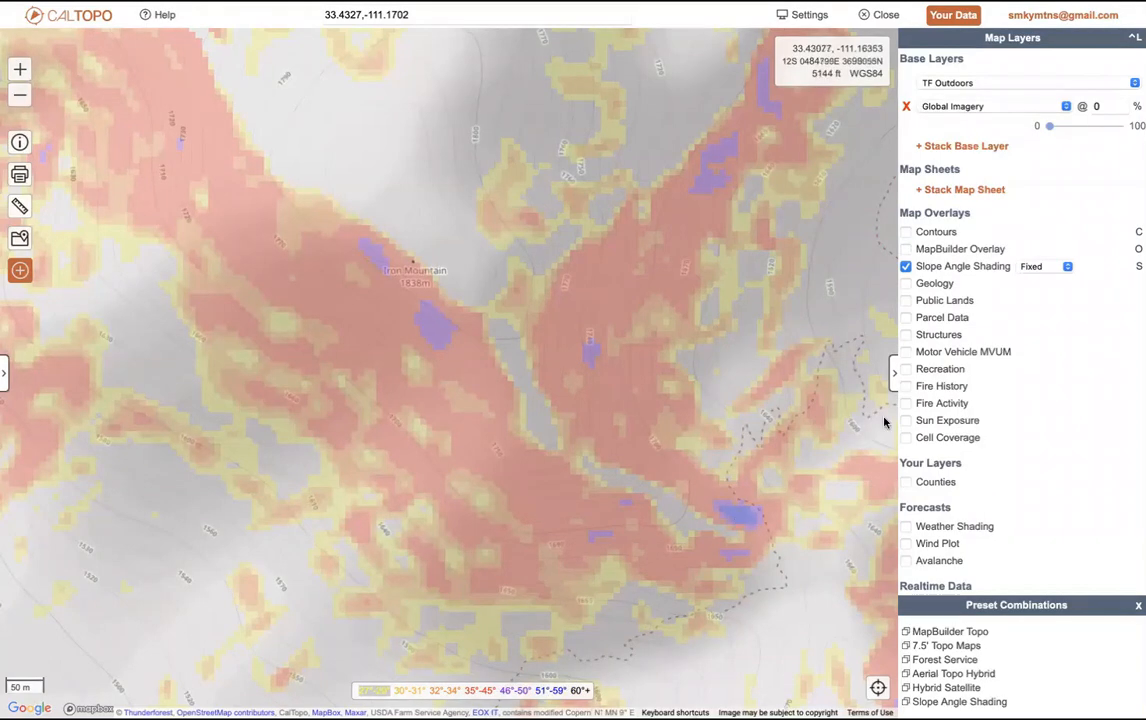
click(1066, 267)
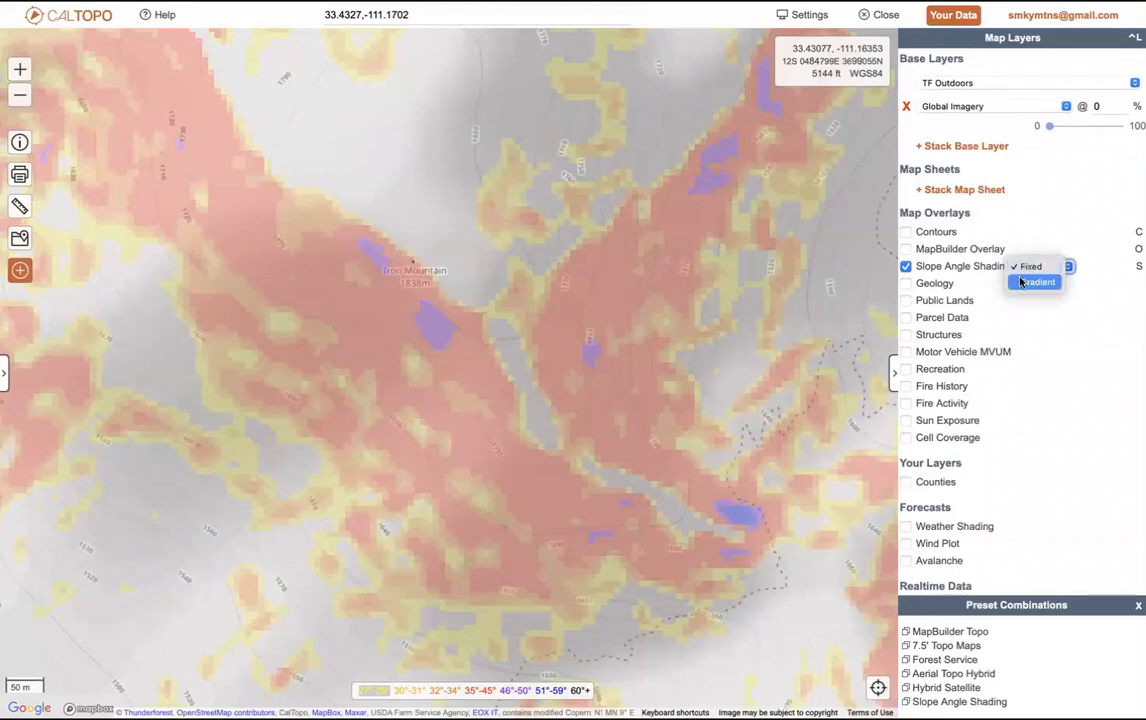
click(1021, 282)
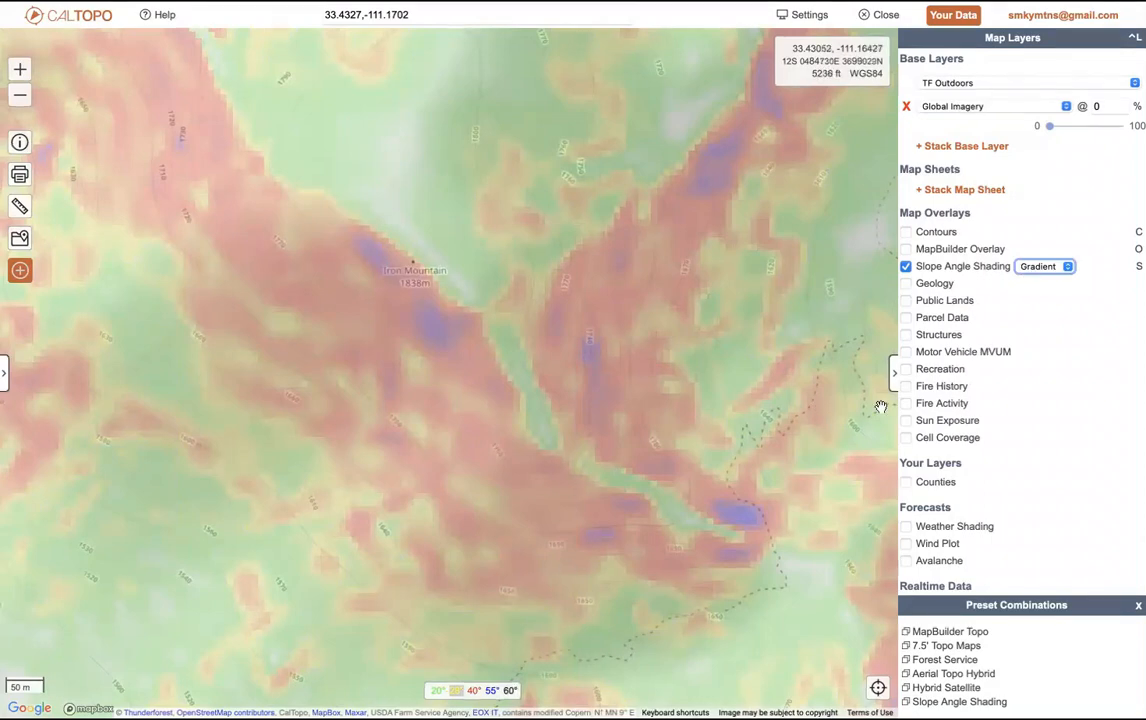
click(1048, 266)
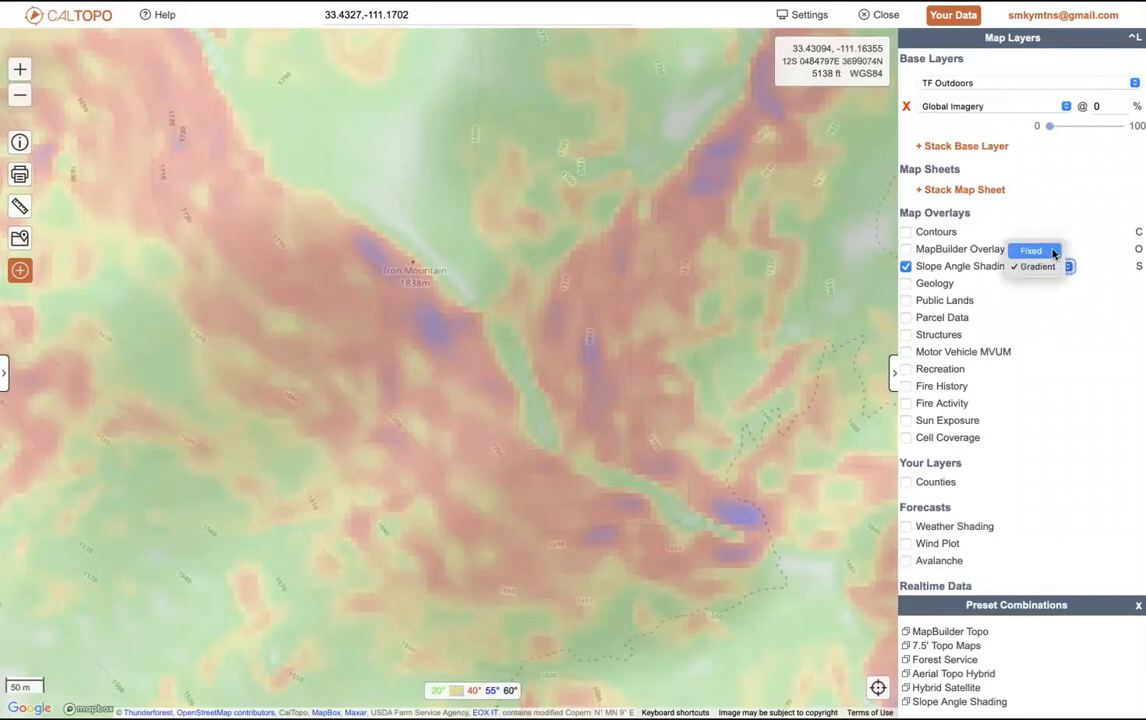
click(1053, 254)
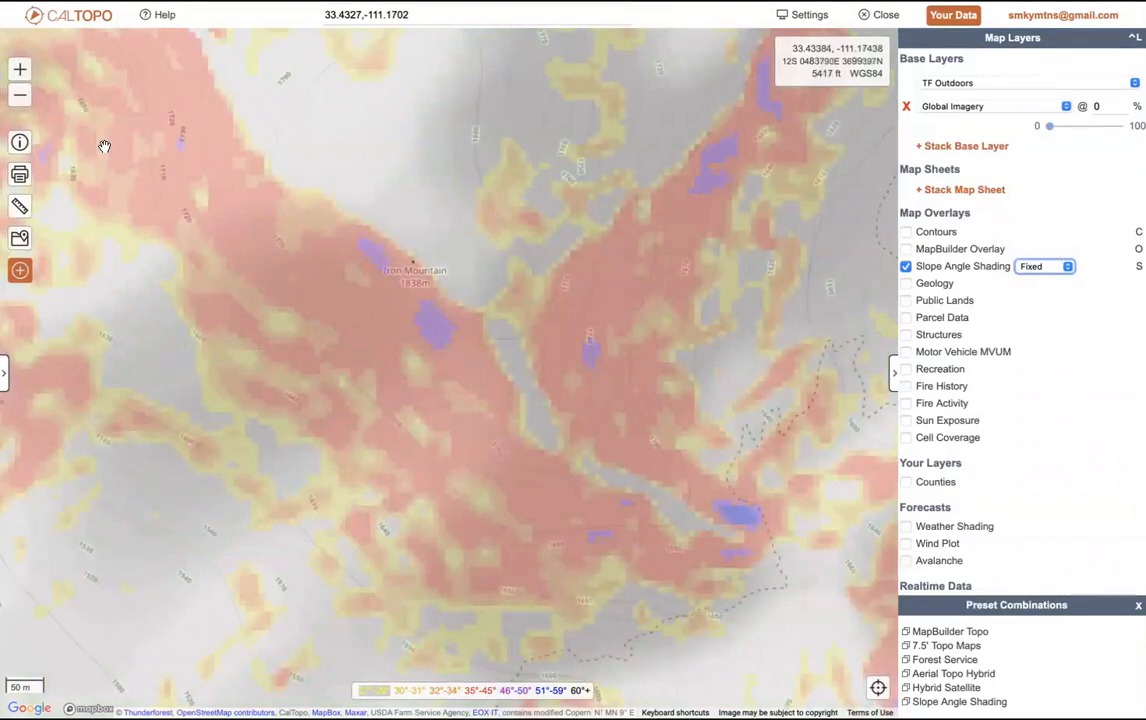
Step: Set Global Imagery to 100% beneath the slope shading to examine Iron Mountain's steep faces, and turn Slope Angle Shading off
click(20, 96)
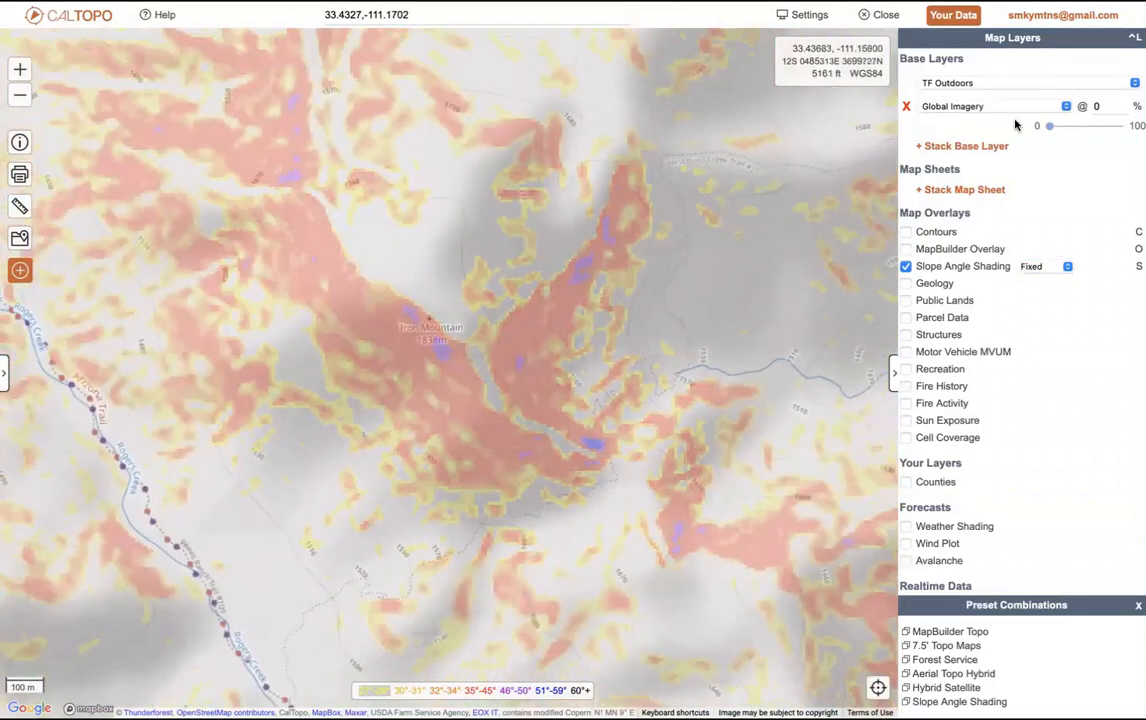
drag(1056, 126, 1119, 126)
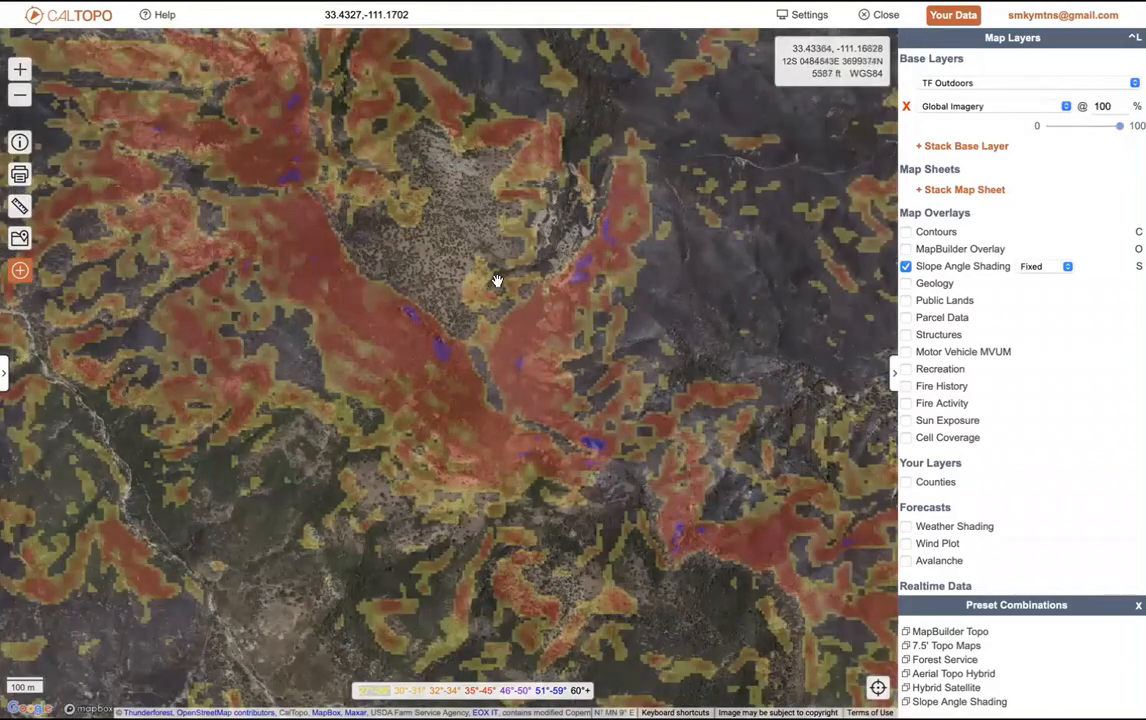
scroll(452, 267, up, 2)
drag(440, 218, 453, 370)
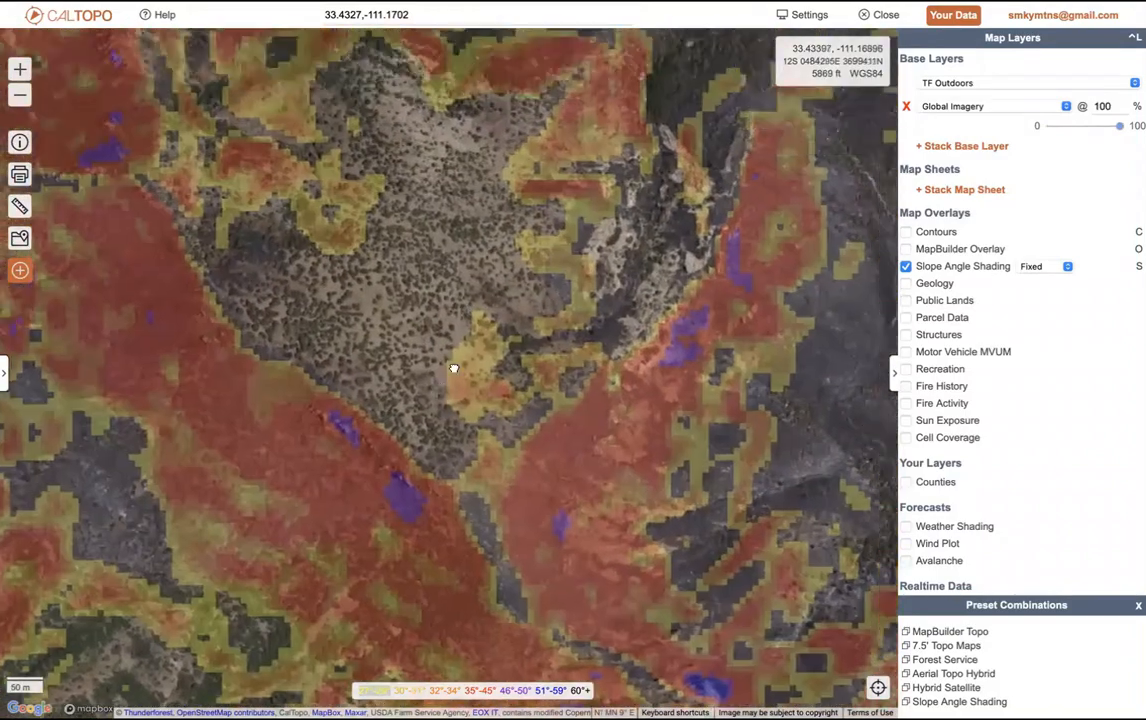
drag(458, 358, 481, 297)
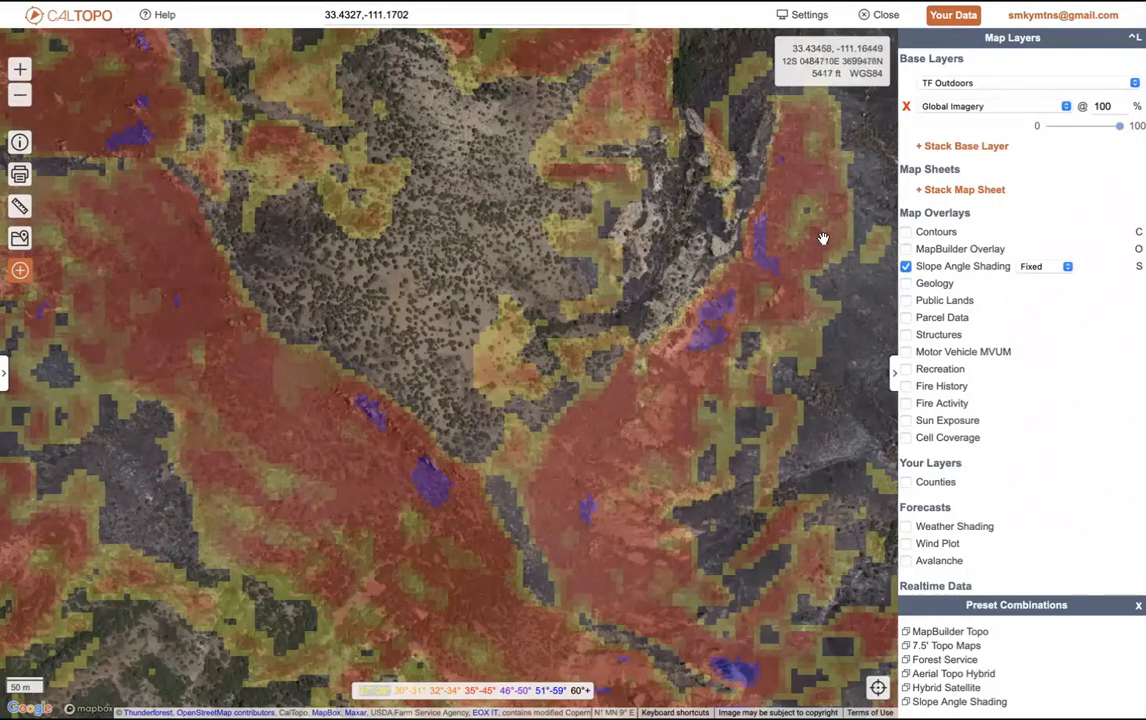
click(905, 267)
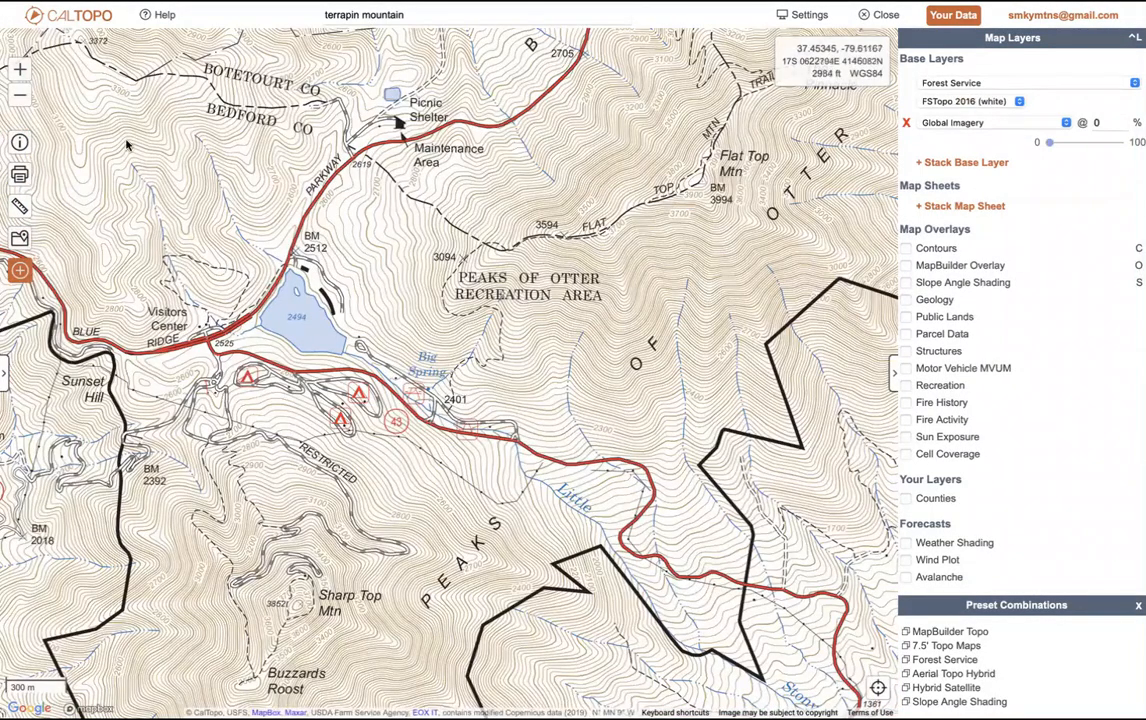
Step: Turn on the Public Lands overlay over the Forest Service map of the Peaks of Otter Recreation Area
click(19, 99)
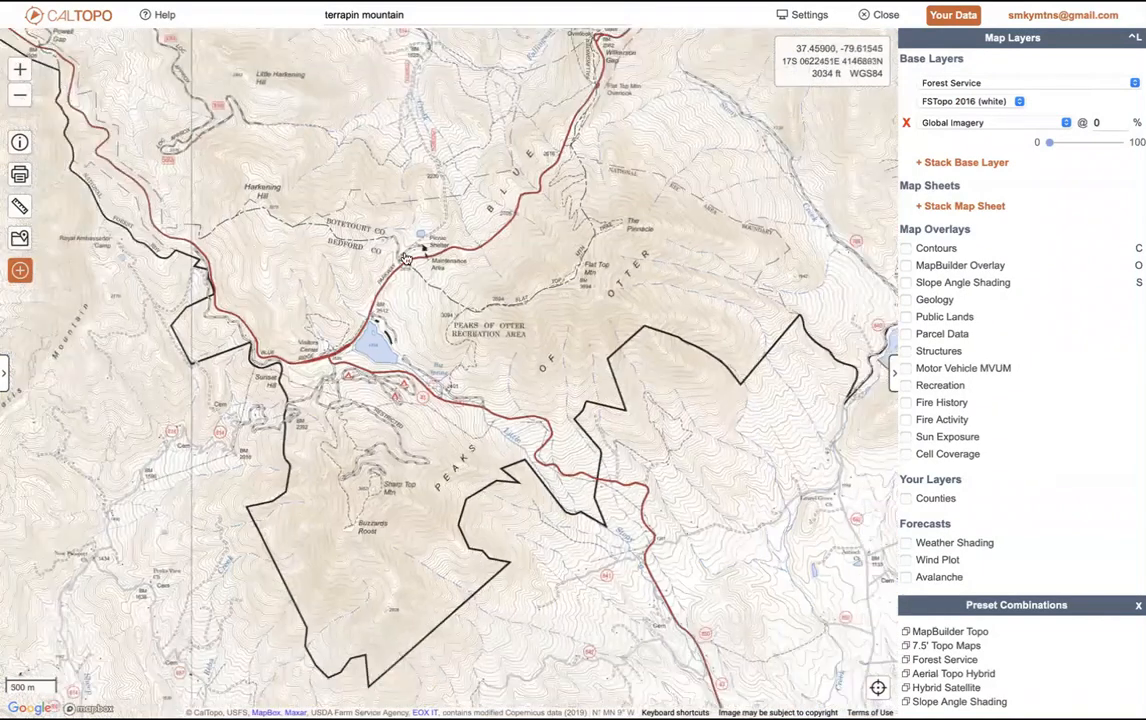
drag(441, 267, 568, 271)
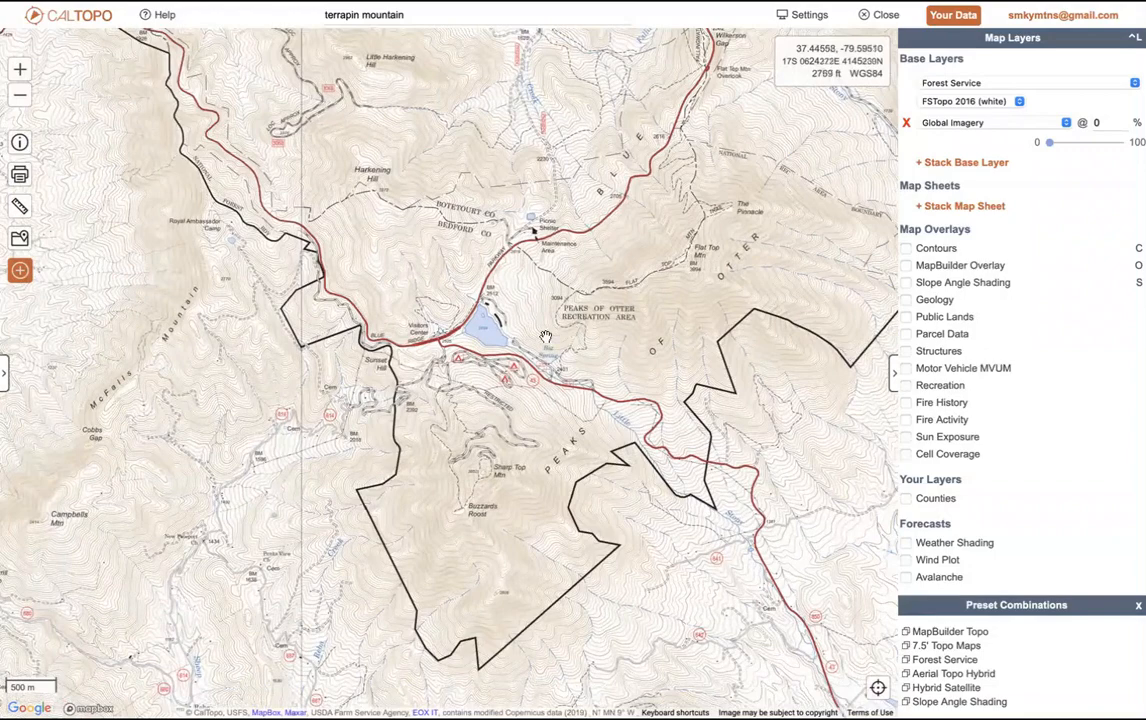
scroll(533, 368, up, 2)
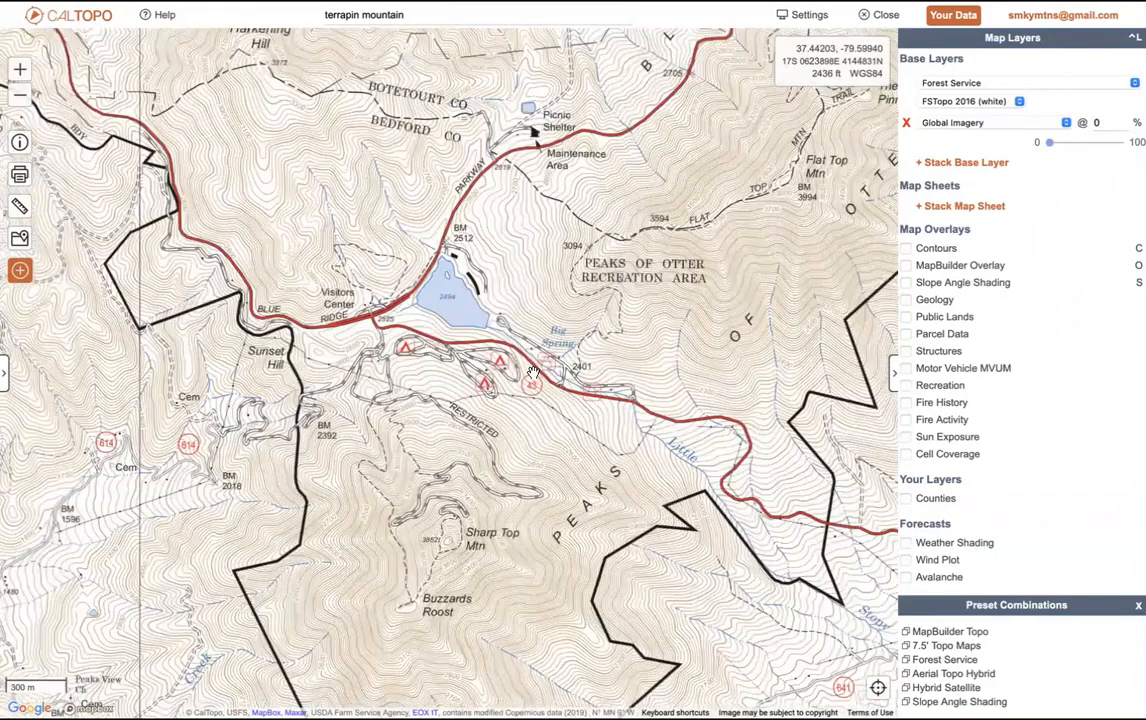
scroll(533, 372, up, 1)
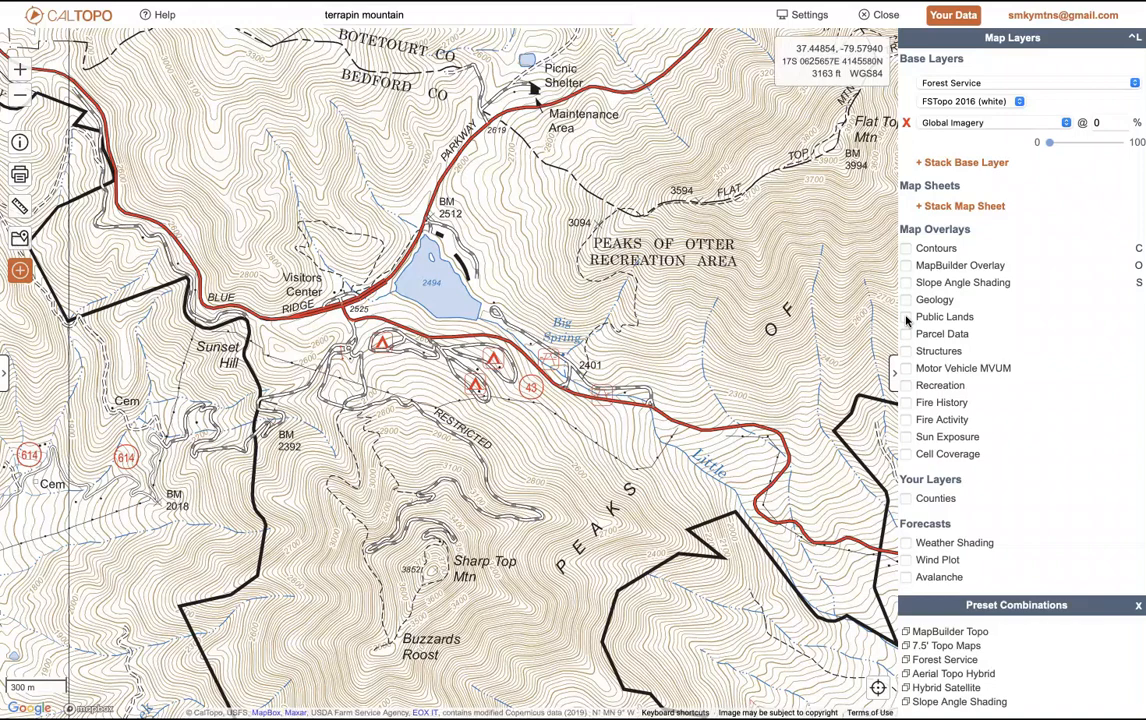
click(906, 317)
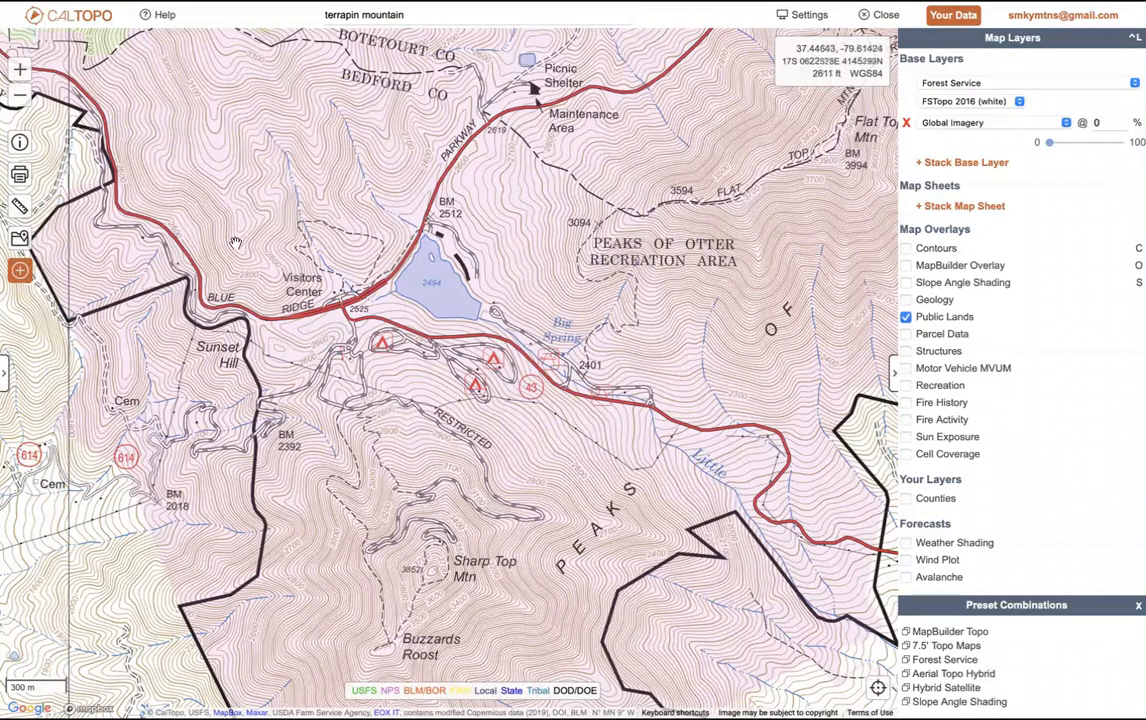
Step: Examine the public land ownership around Peaks of Otter, Chestnut Mountain and Floyd Mountain, and turn the Public Lands overlay off
click(19, 96)
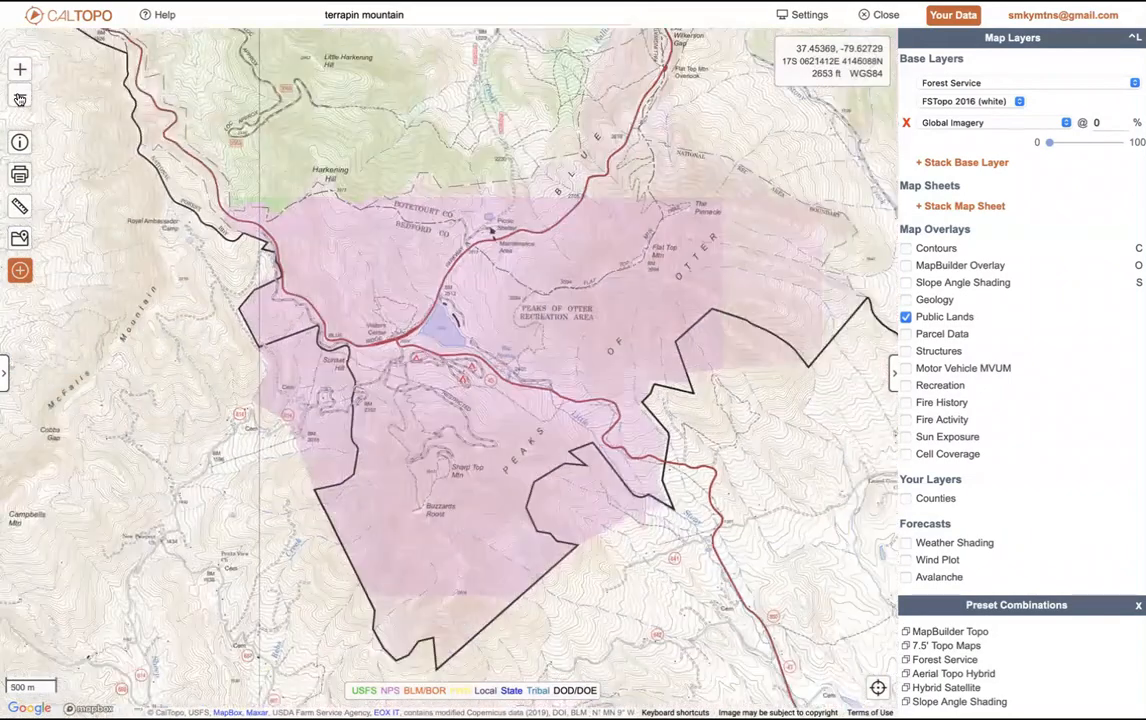
click(19, 96)
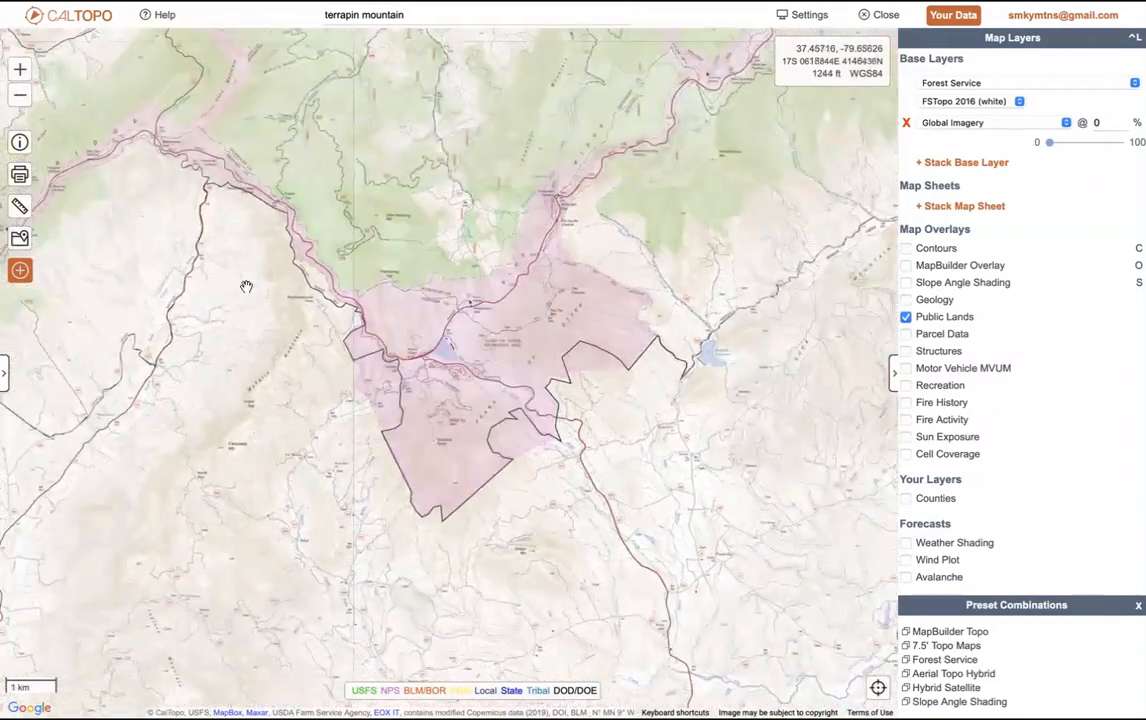
drag(429, 294, 502, 459)
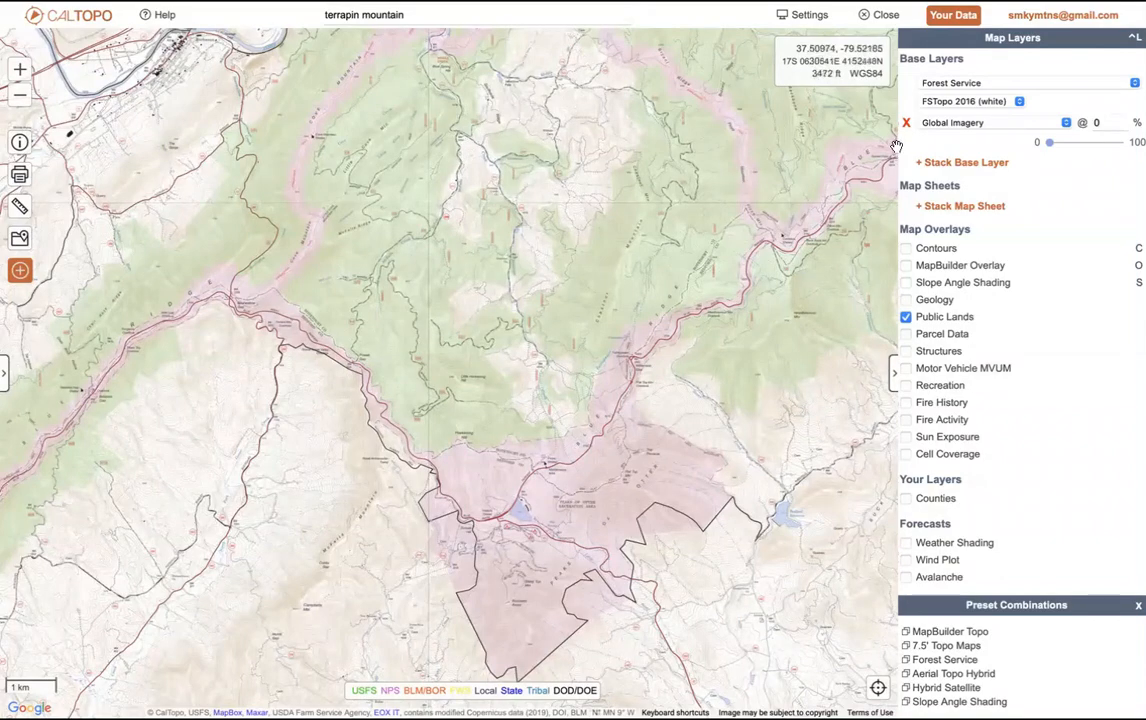
drag(558, 208, 466, 274)
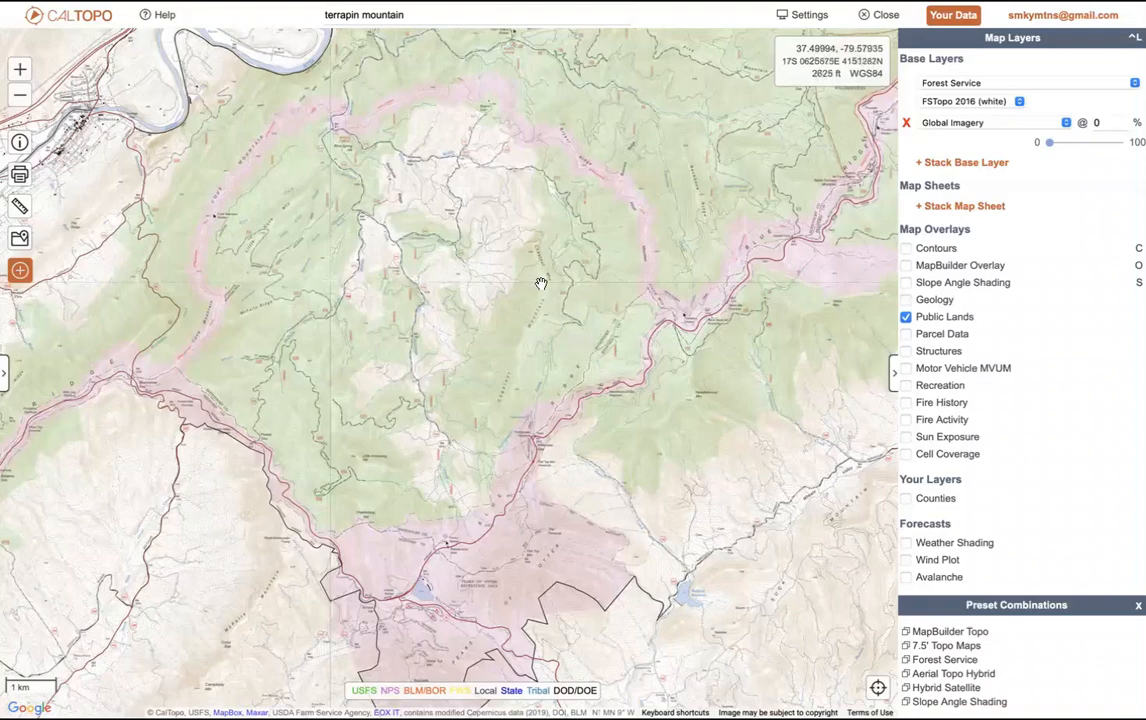
scroll(541, 284, up, 2)
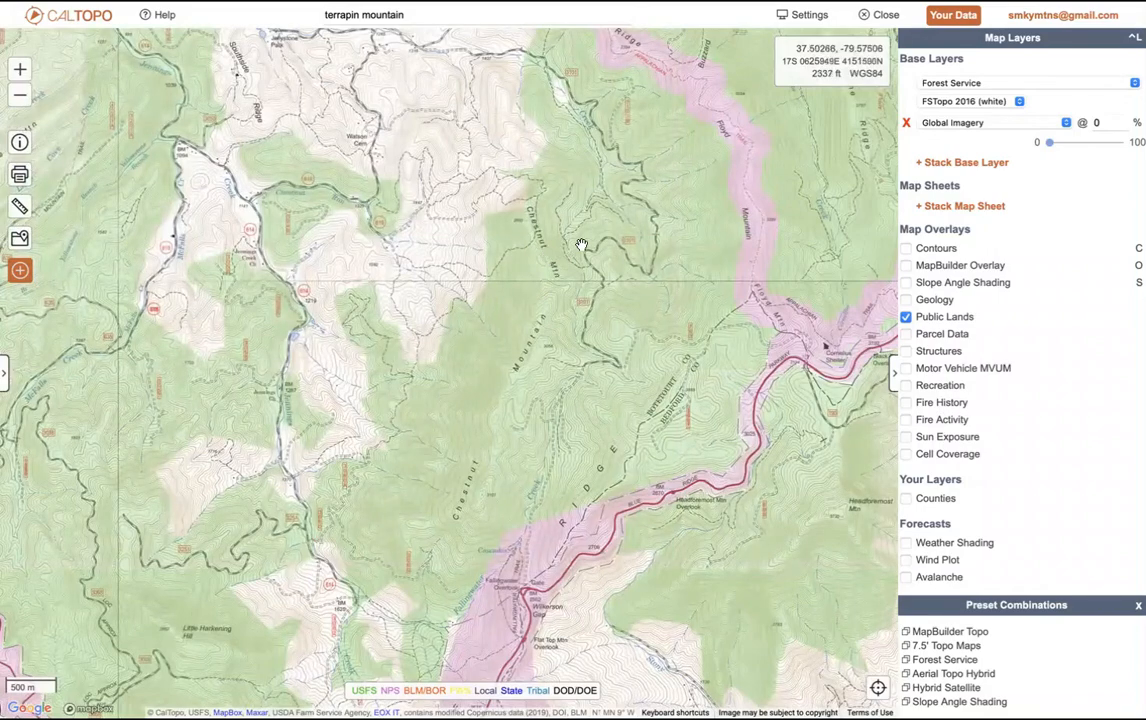
drag(530, 276, 565, 313)
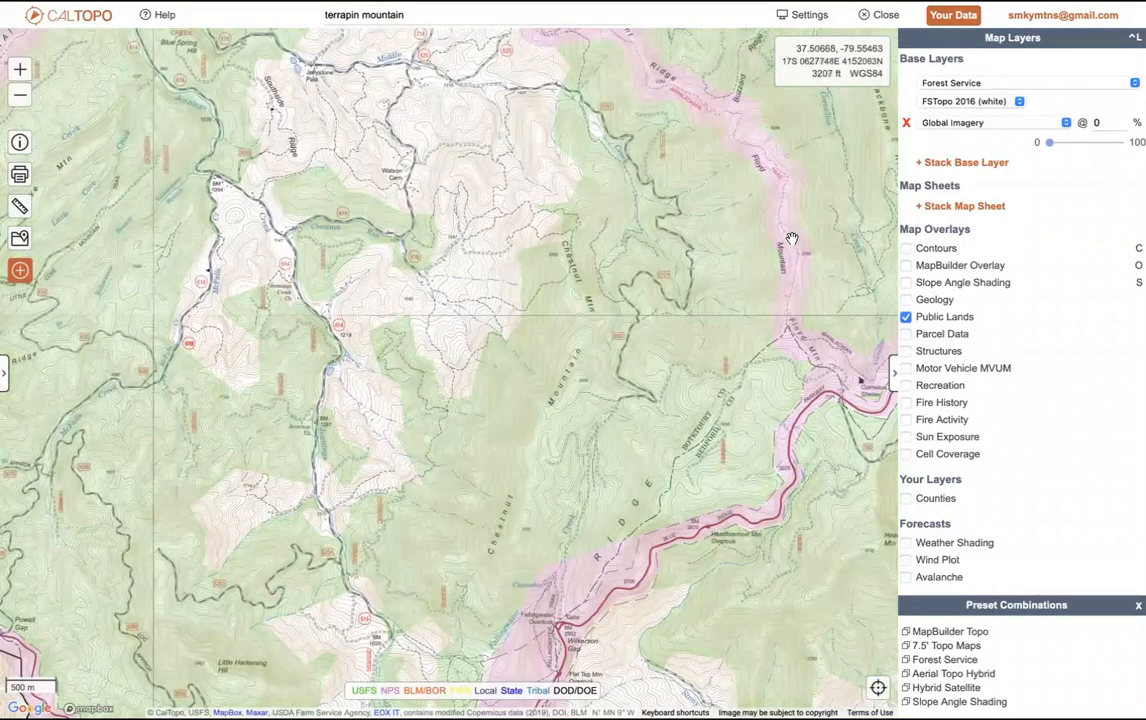
click(906, 317)
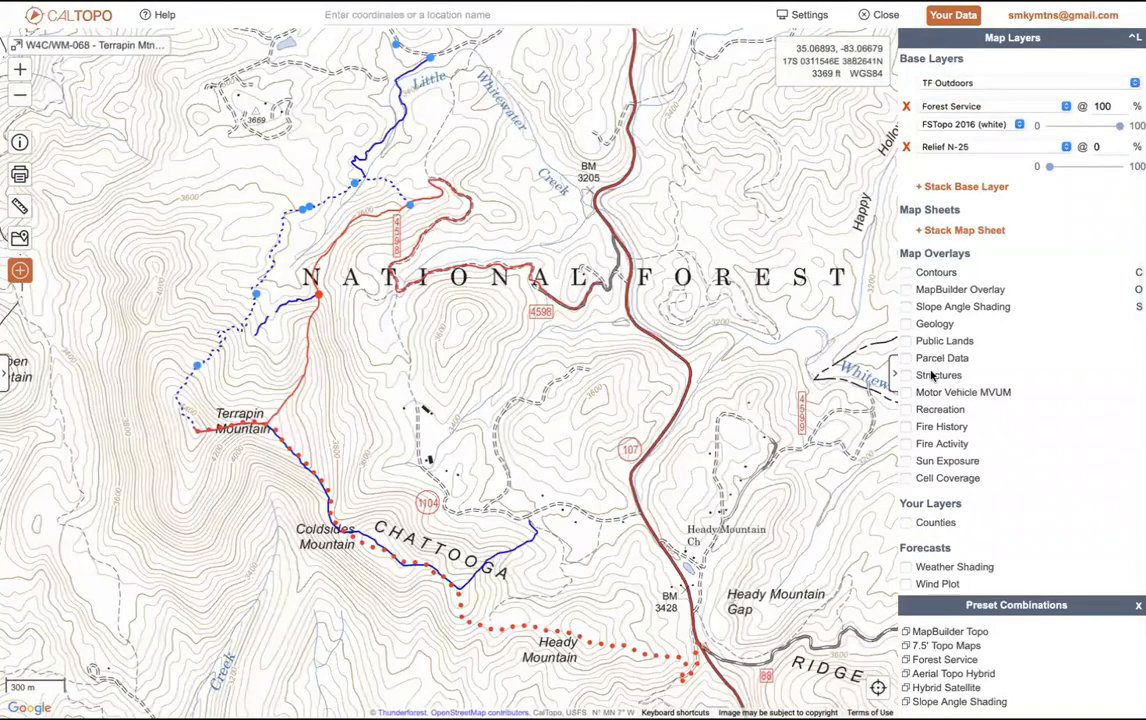
Step: Turn on Parcel Data with Ownership labels on the Terrapin Mountain map and examine the parcels bordering the Heady Mountain route
drag(751, 405, 731, 326)
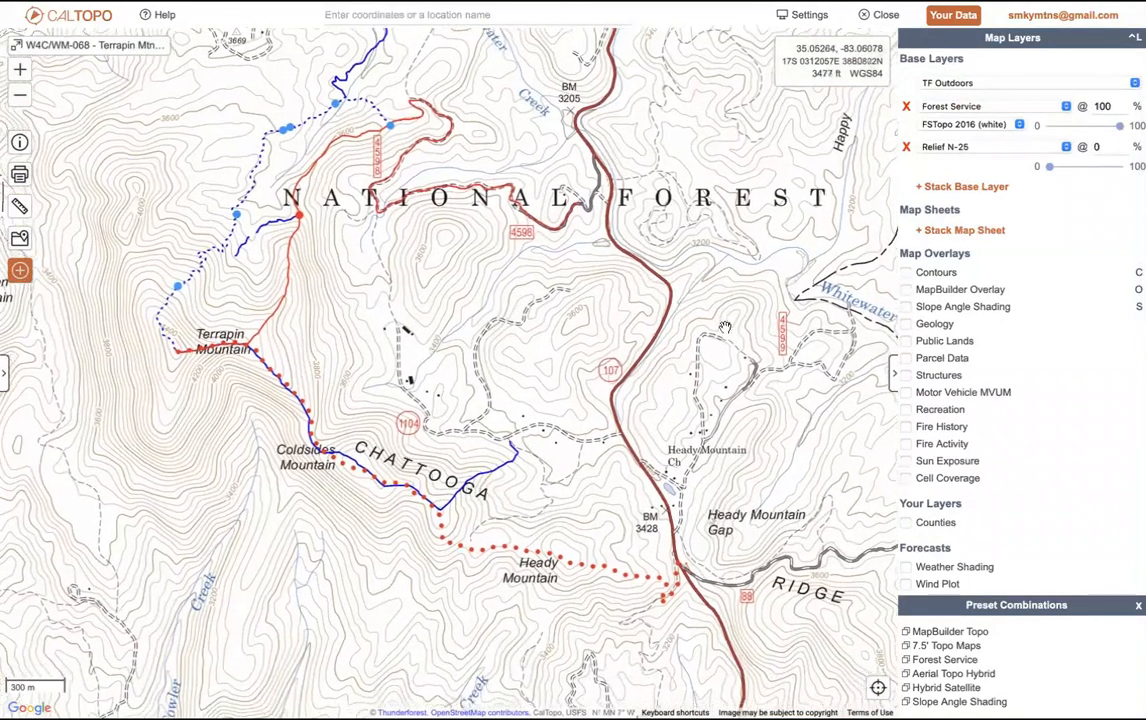
click(906, 358)
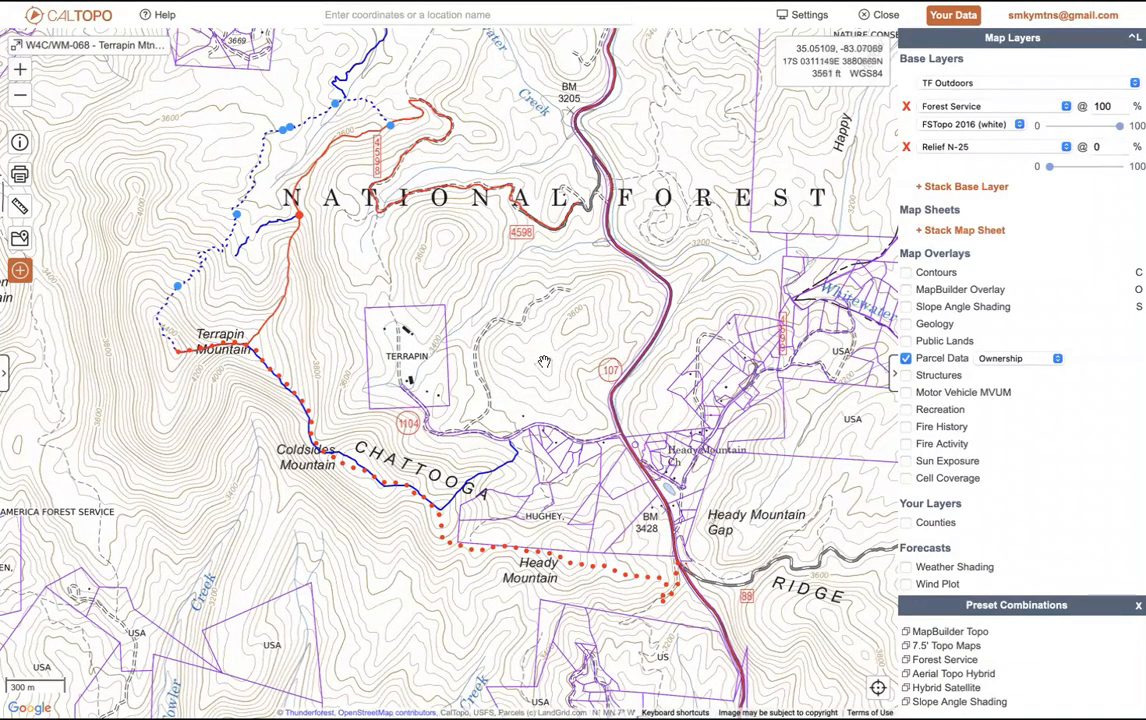
drag(544, 362, 532, 155)
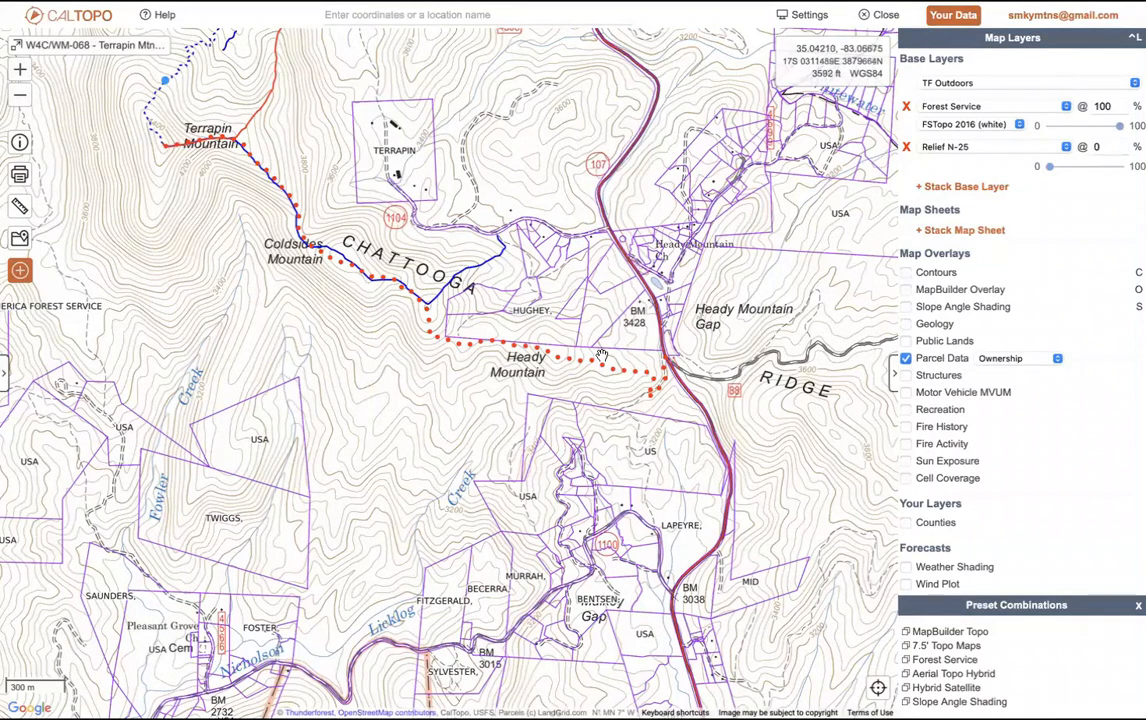
scroll(602, 355, up, 2)
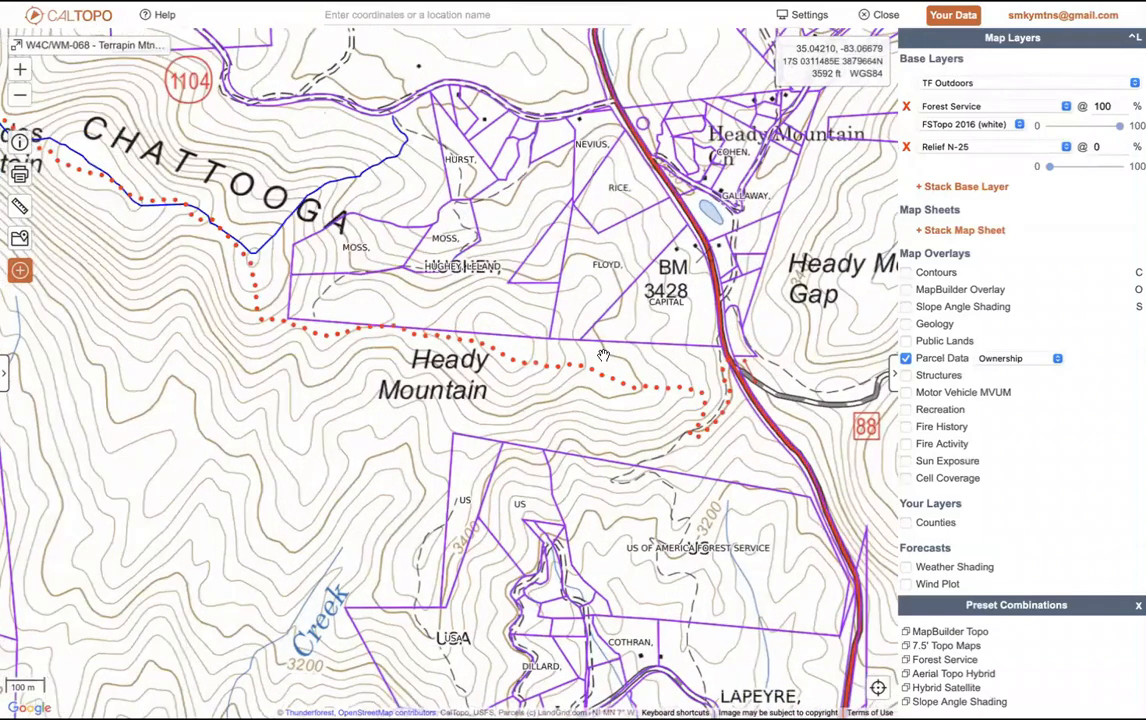
scroll(603, 355, up, 2)
drag(603, 355, 775, 362)
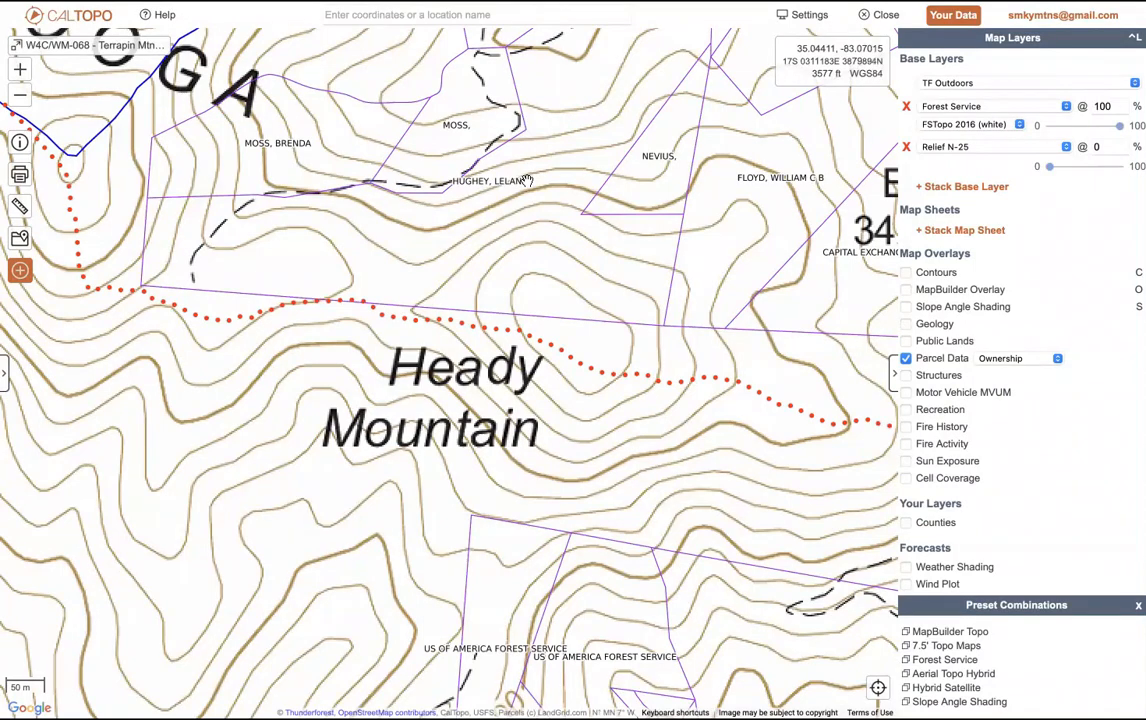
Step: Show the parcels by Parcel Number and by Boundaries Only around Heady Mountain, and turn the Parcel Data overlay off
click(1037, 361)
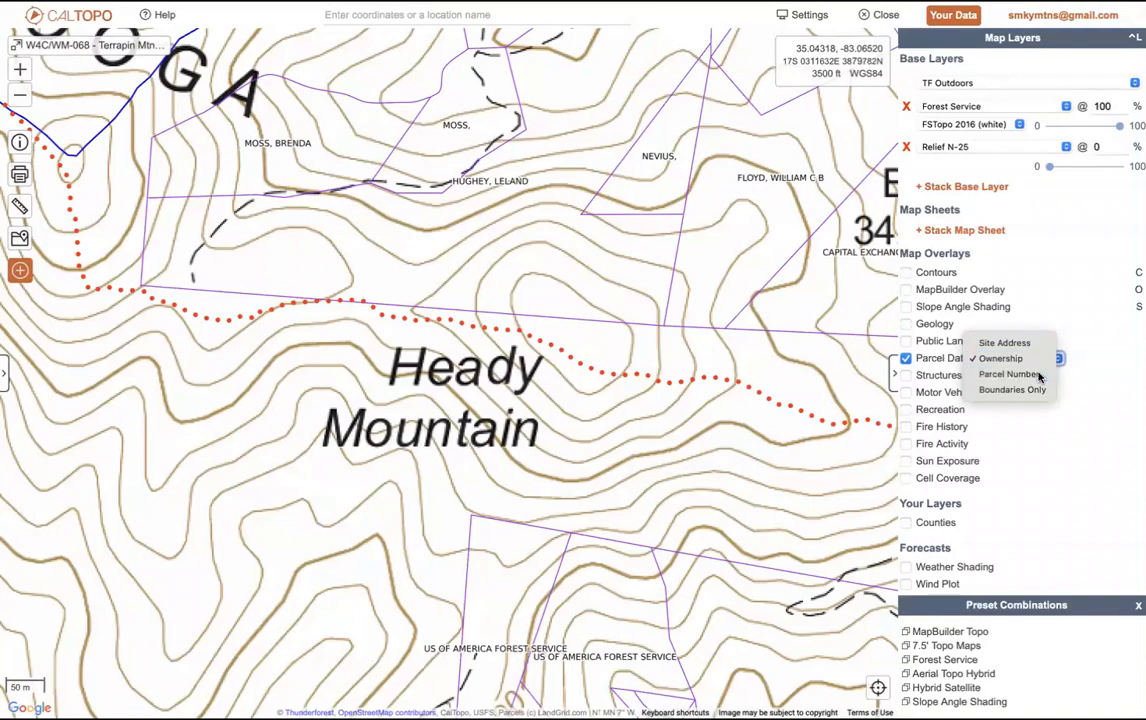
click(1040, 374)
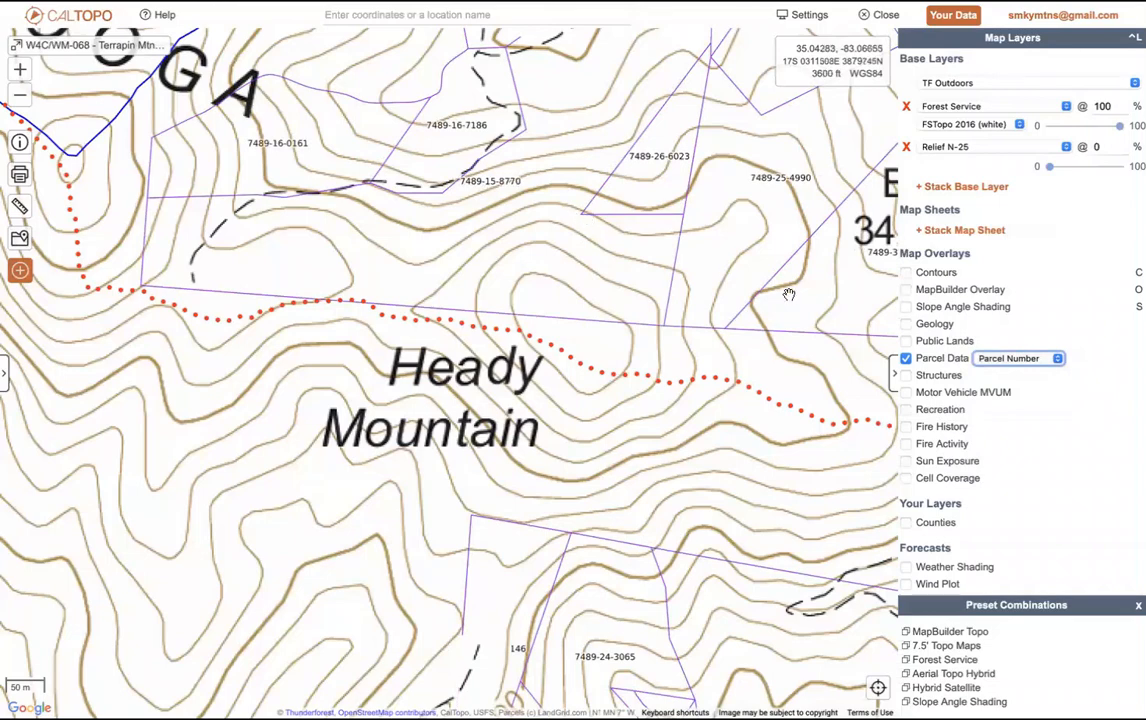
click(1022, 360)
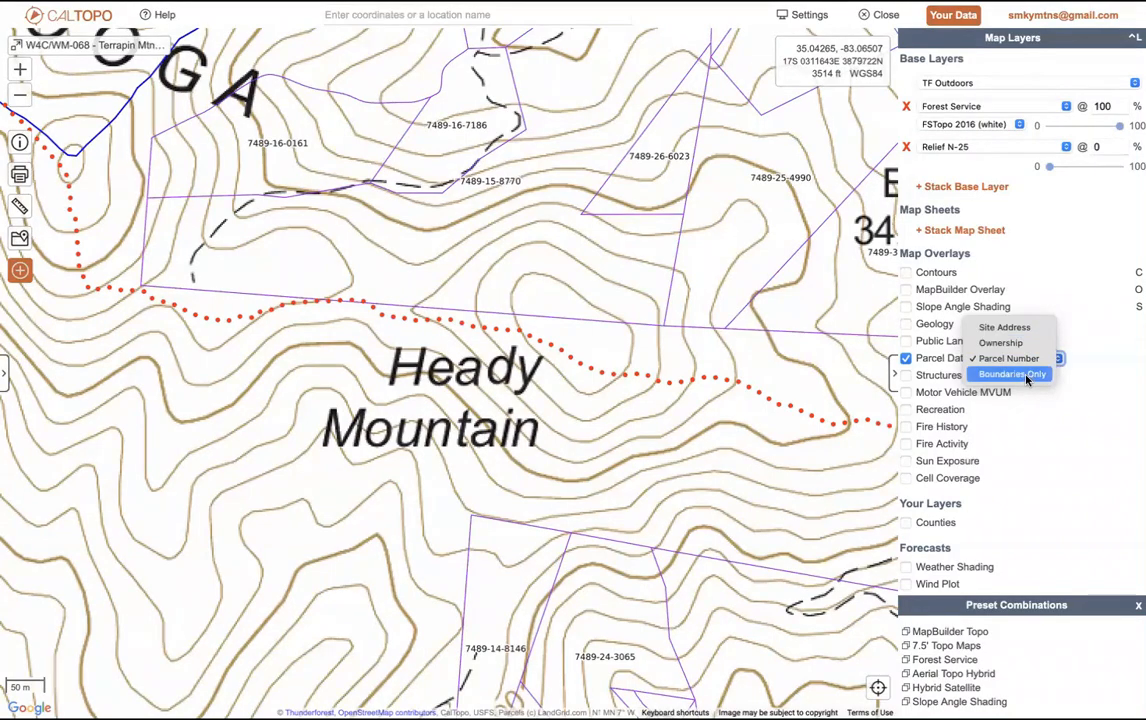
click(1013, 374)
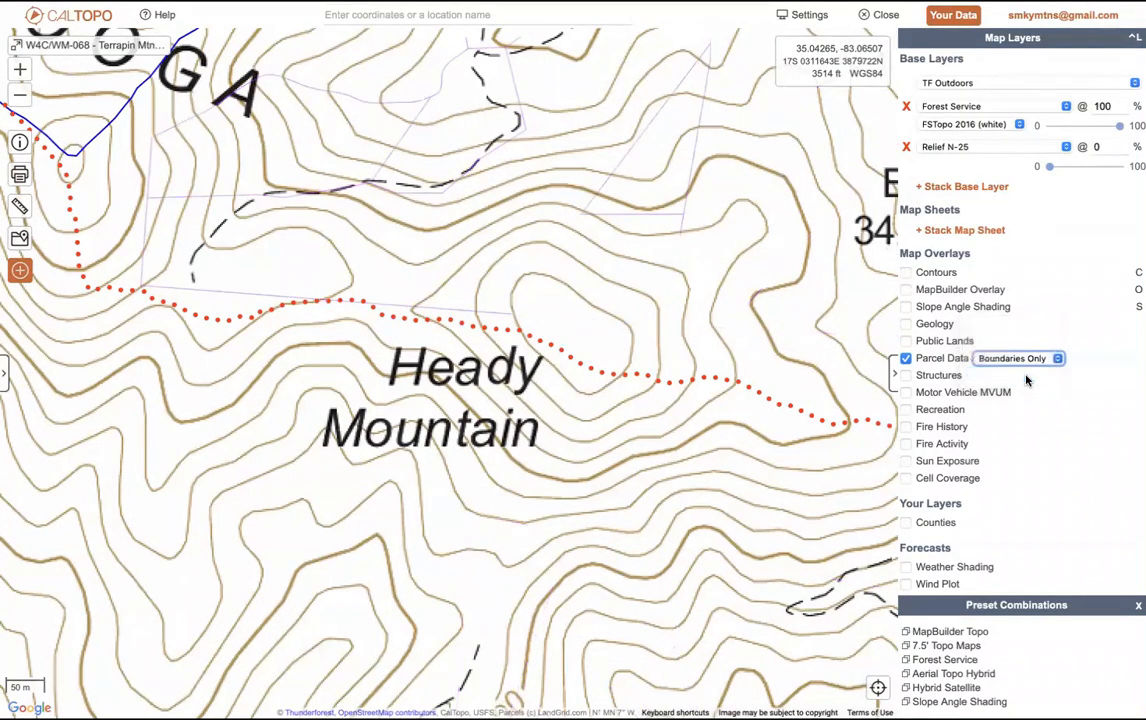
click(24, 95)
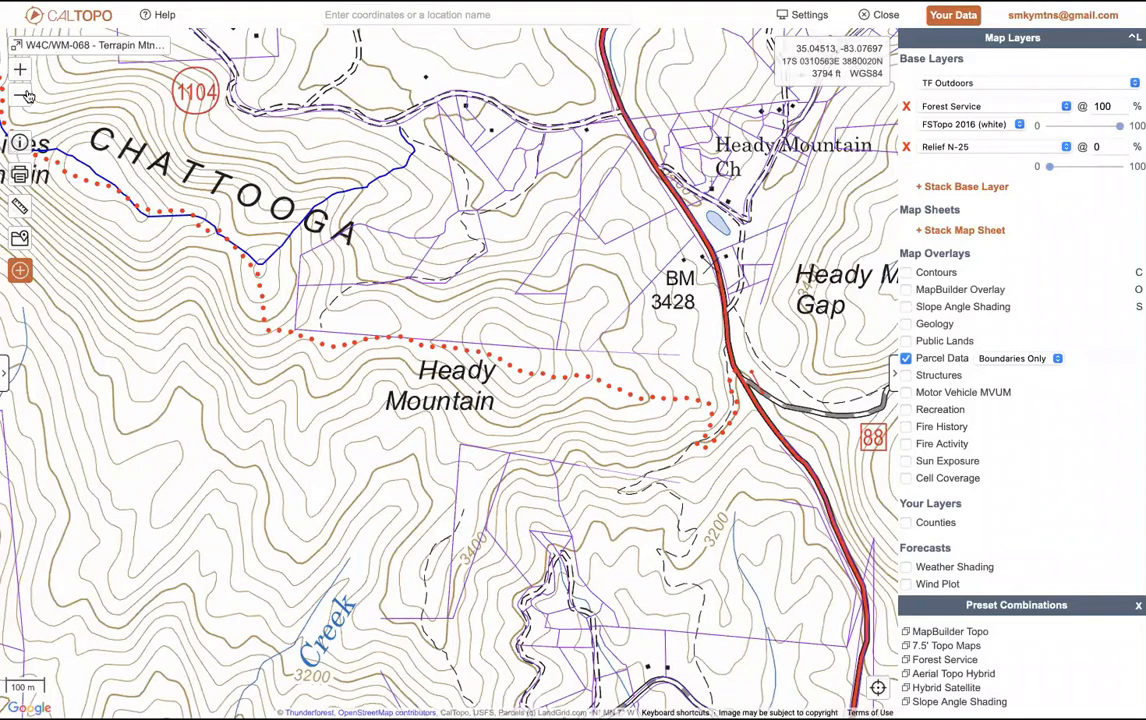
click(19, 95)
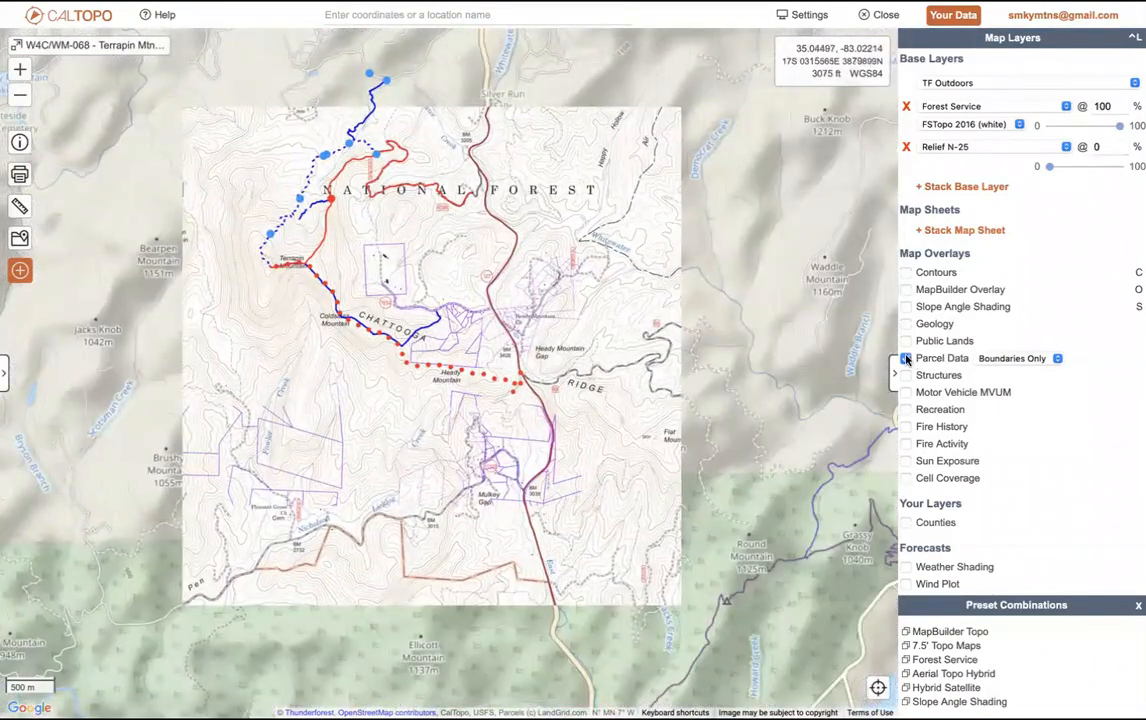
click(906, 358)
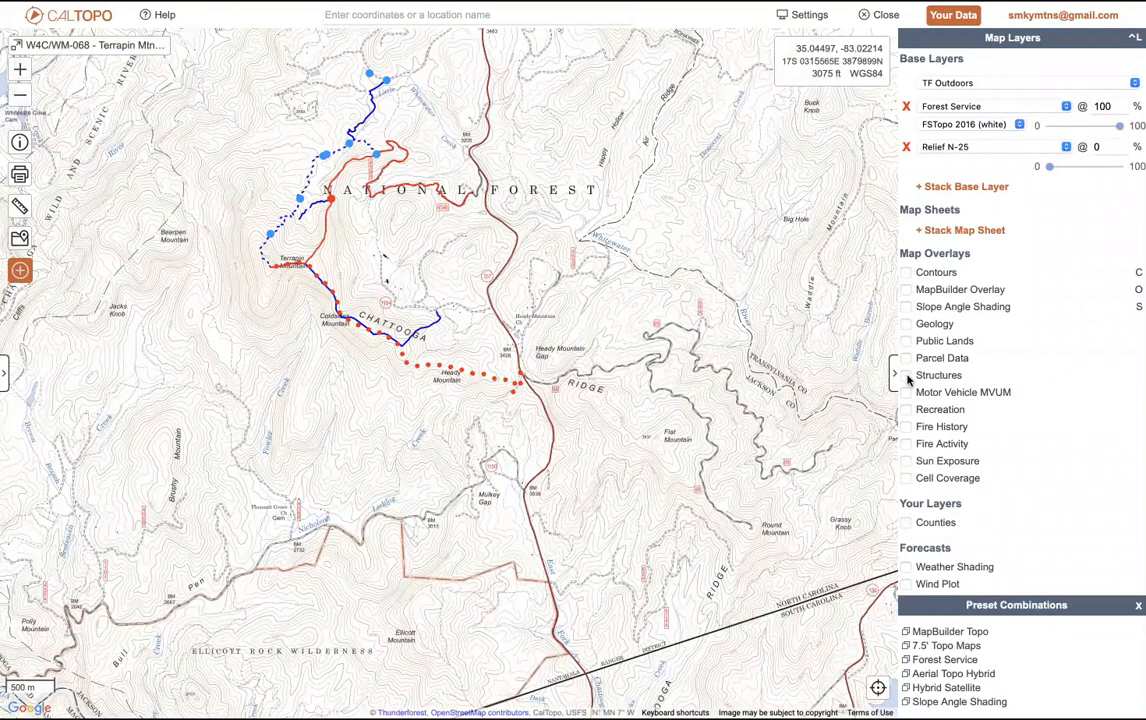
Step: Switch to the Max Patch map and turn on the Motor Vehicle MVUM overlay, consulting the MVUM key for its road markings
mouse_move(505, 2)
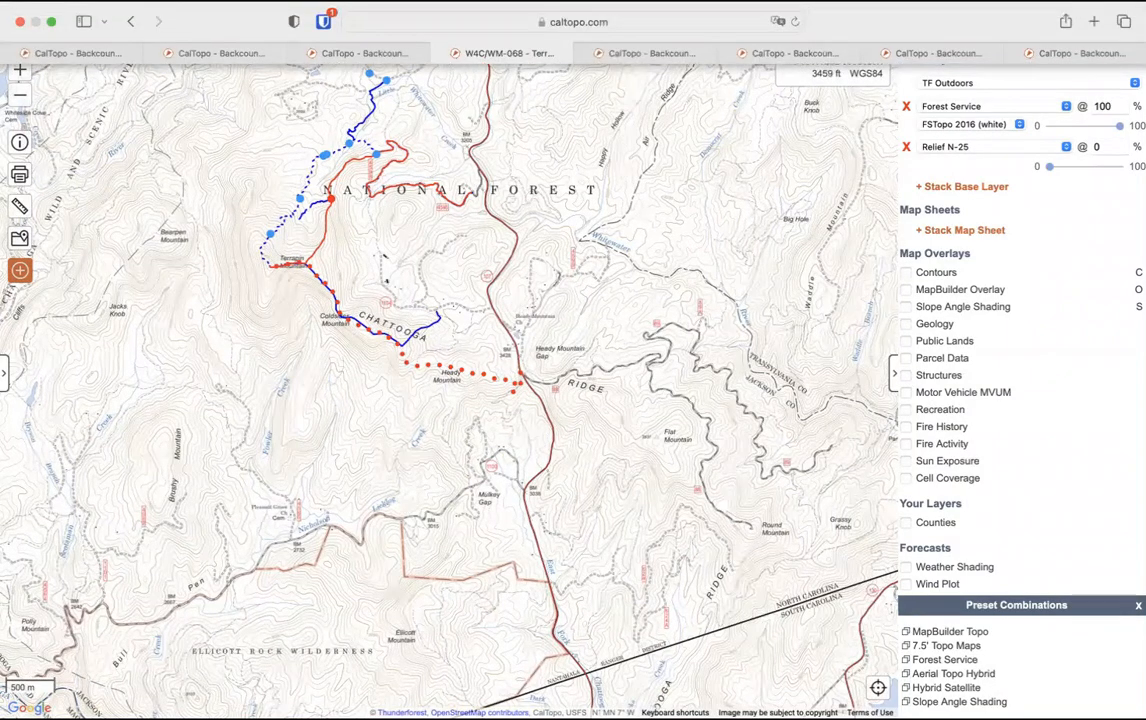
click(622, 56)
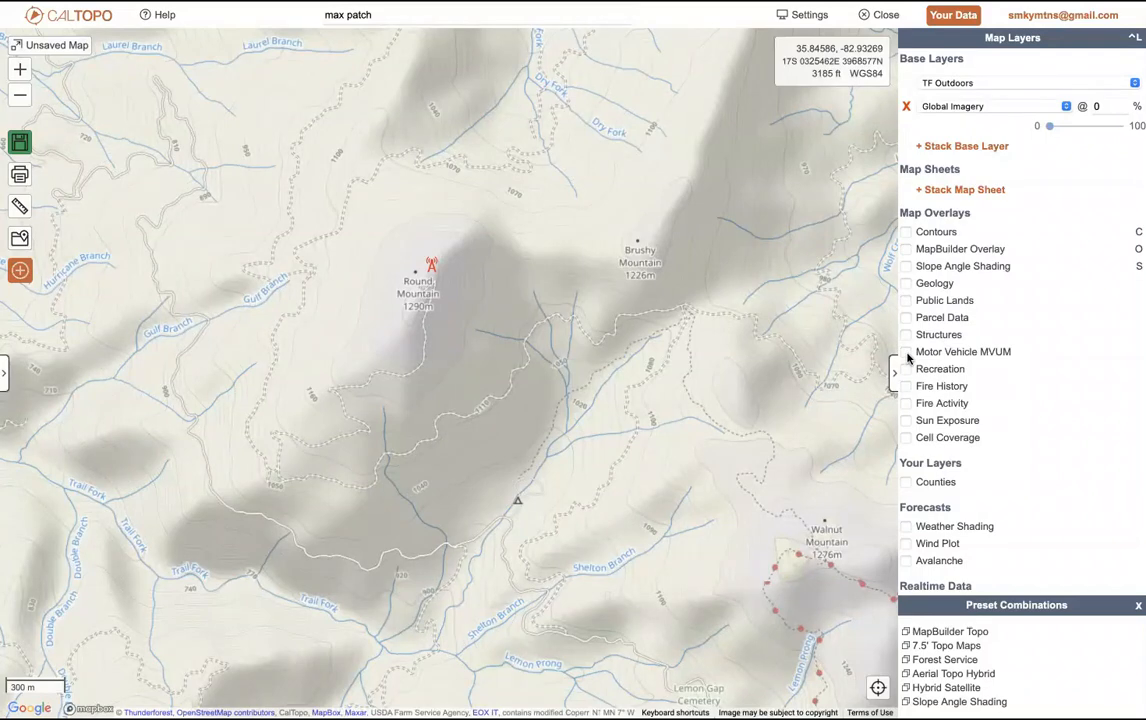
click(906, 353)
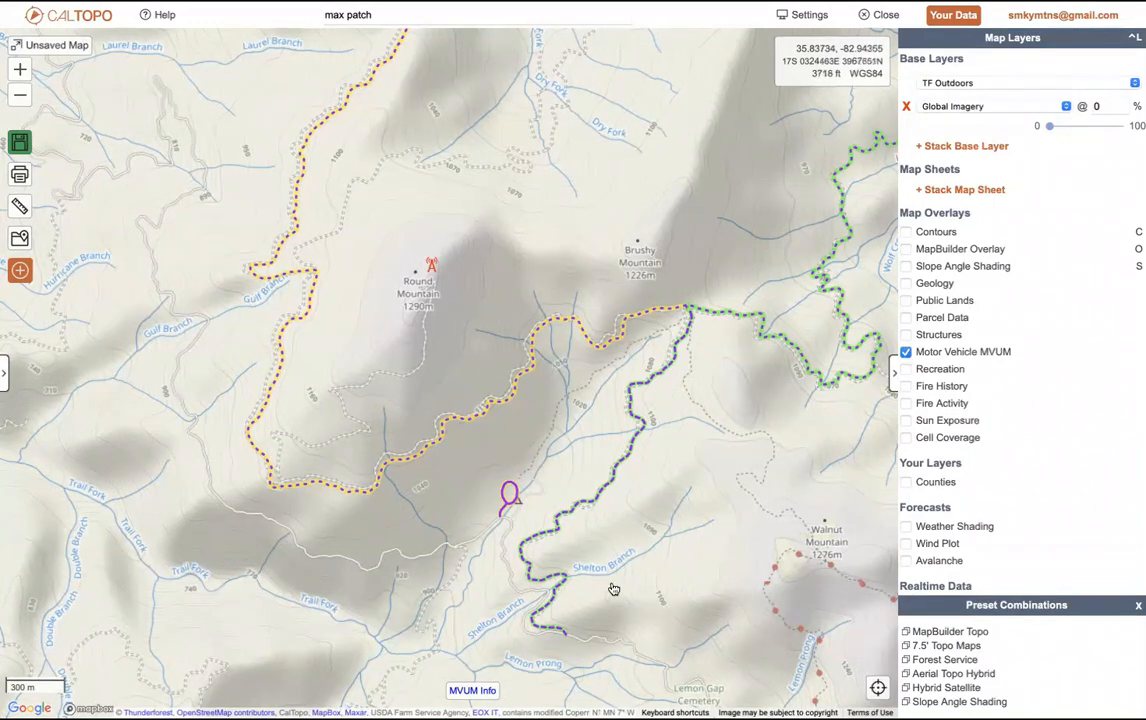
click(473, 690)
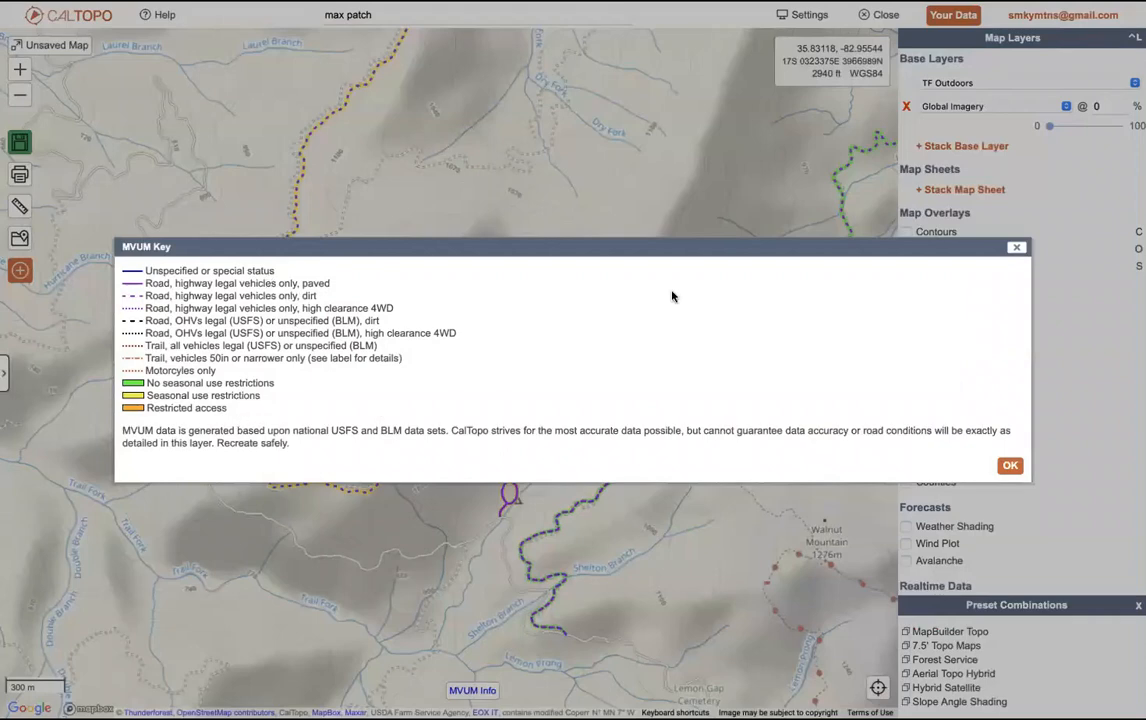
click(1016, 247)
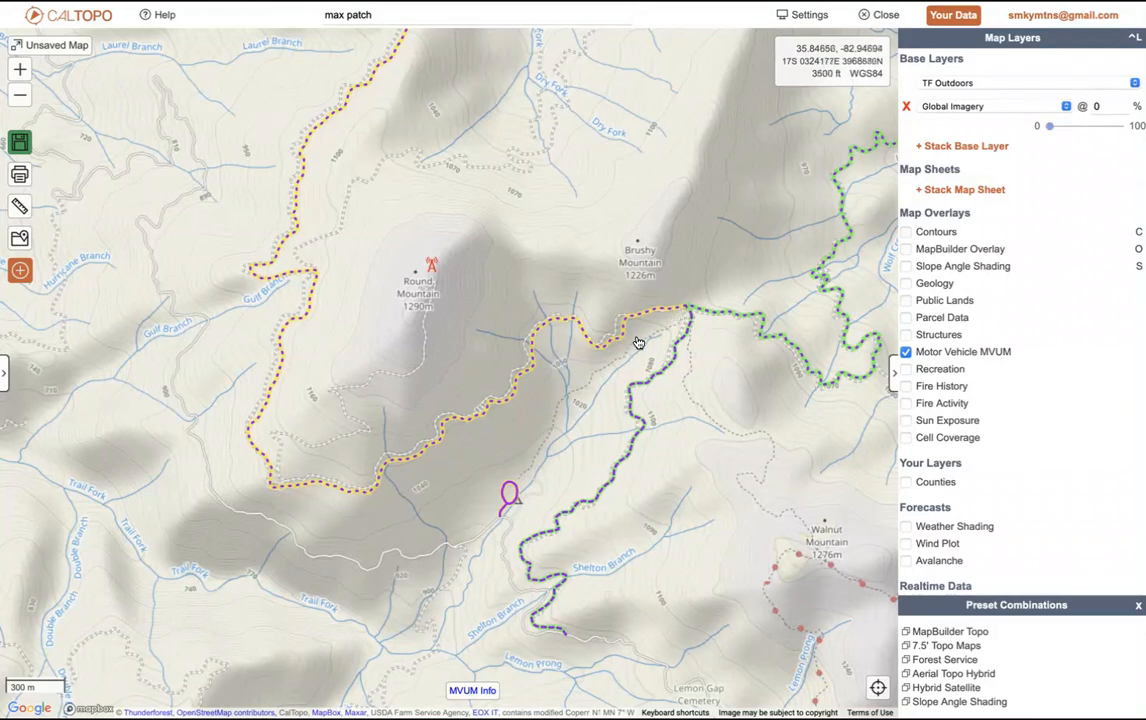
drag(638, 343, 590, 370)
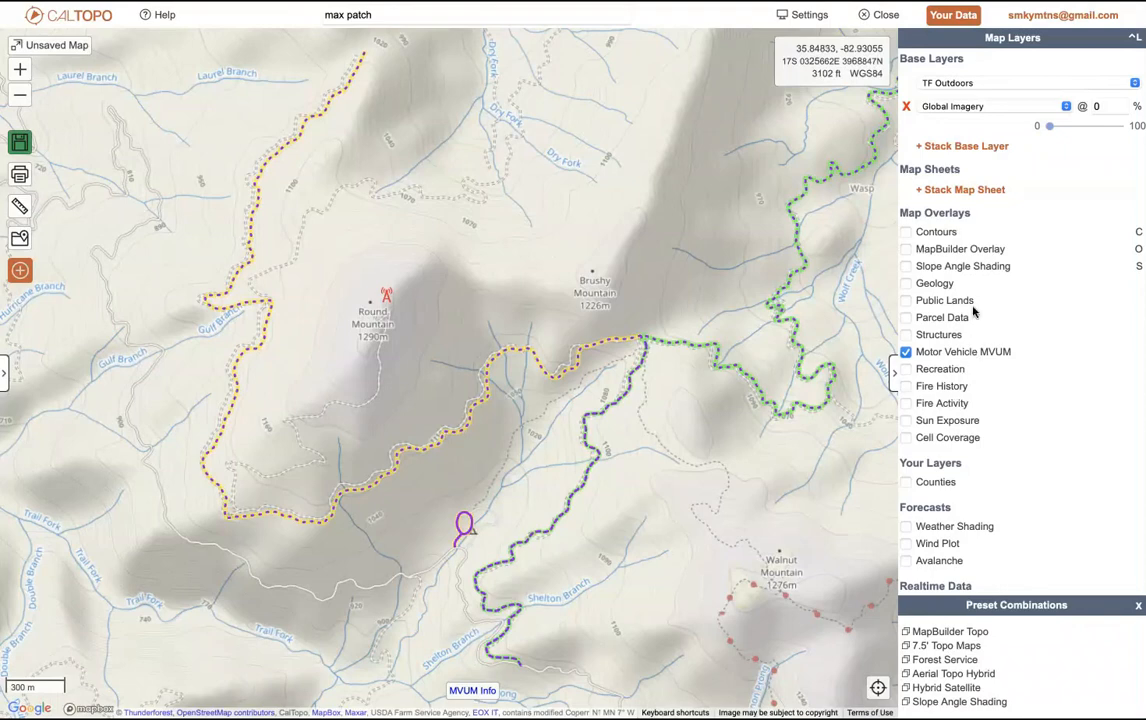
Step: Stack the Cherokee Unaka MVUM map sheet over the base map at 100% opacity
click(976, 192)
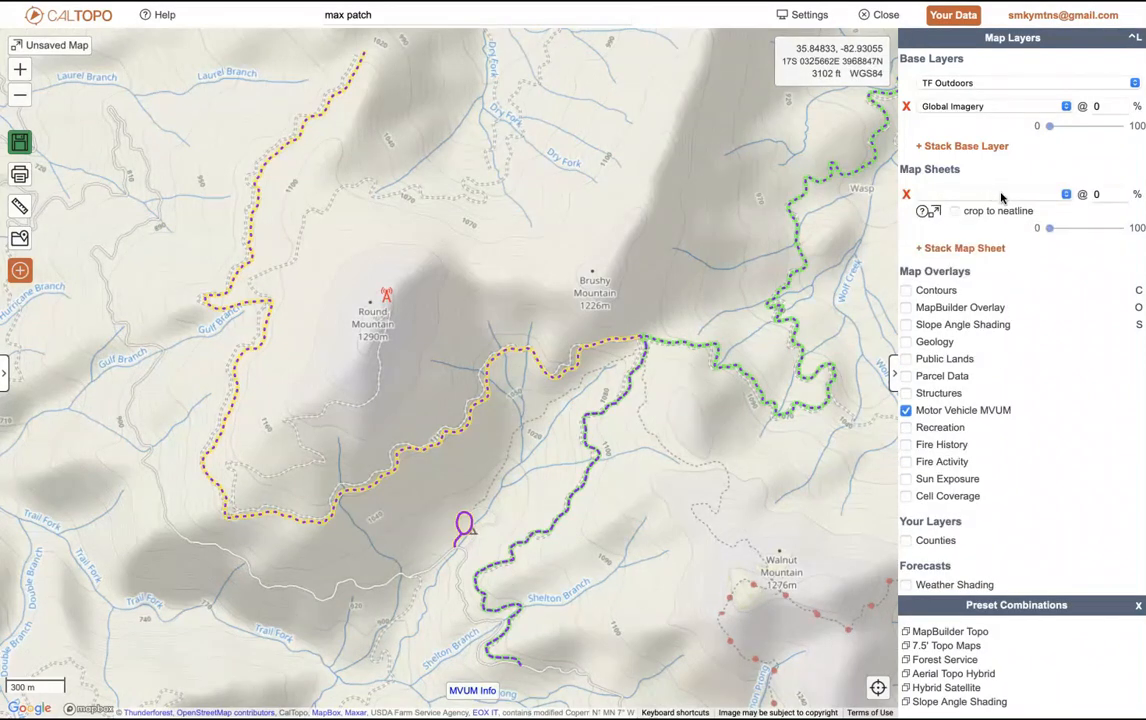
click(1057, 195)
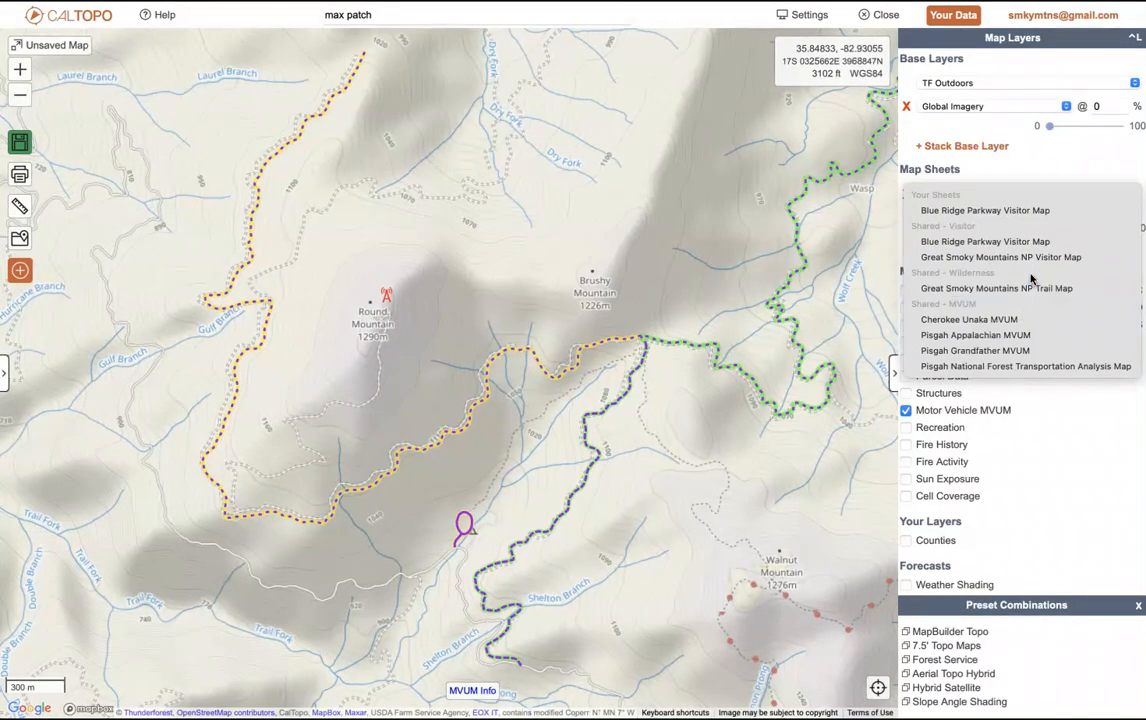
click(1004, 320)
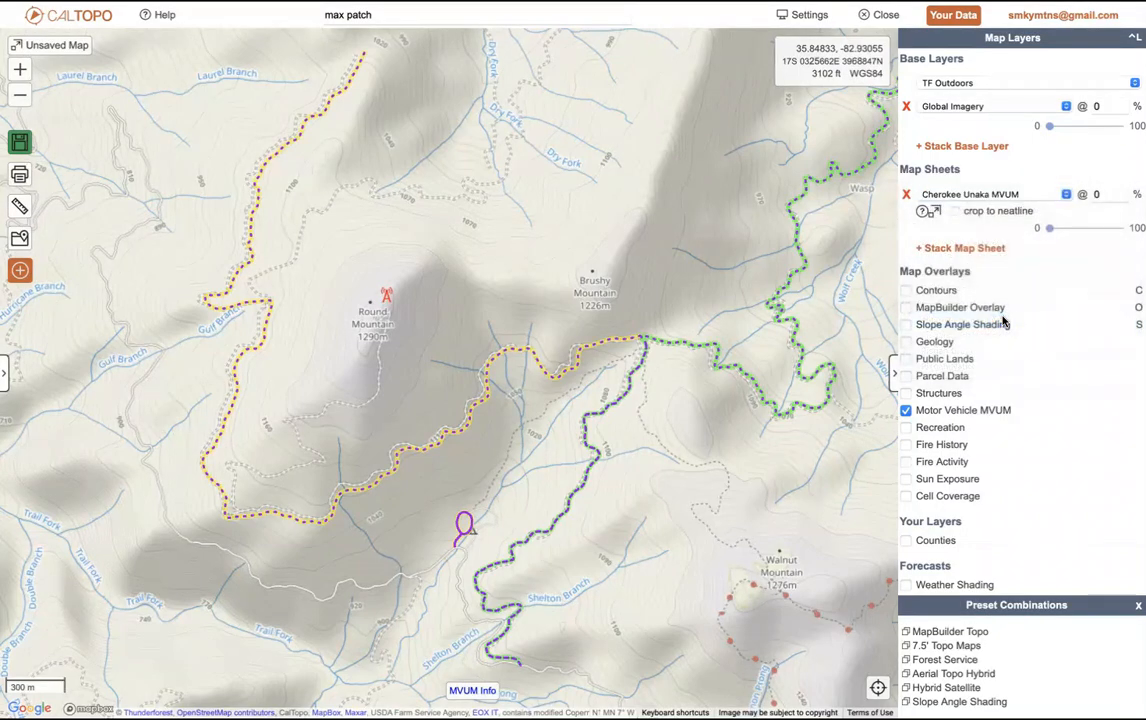
drag(1051, 232, 1124, 227)
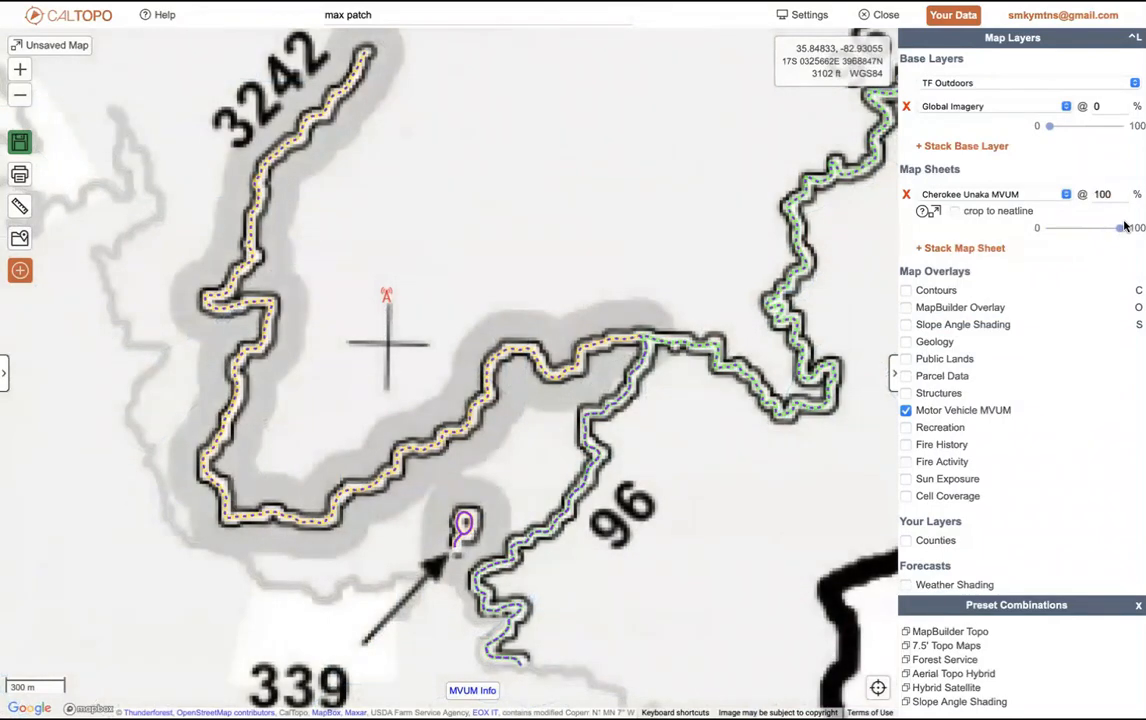
Step: Turn the Motor Vehicle MVUM overlay off and examine the forest roads on the Cherokee Unaka sheet around Del Rio
click(906, 411)
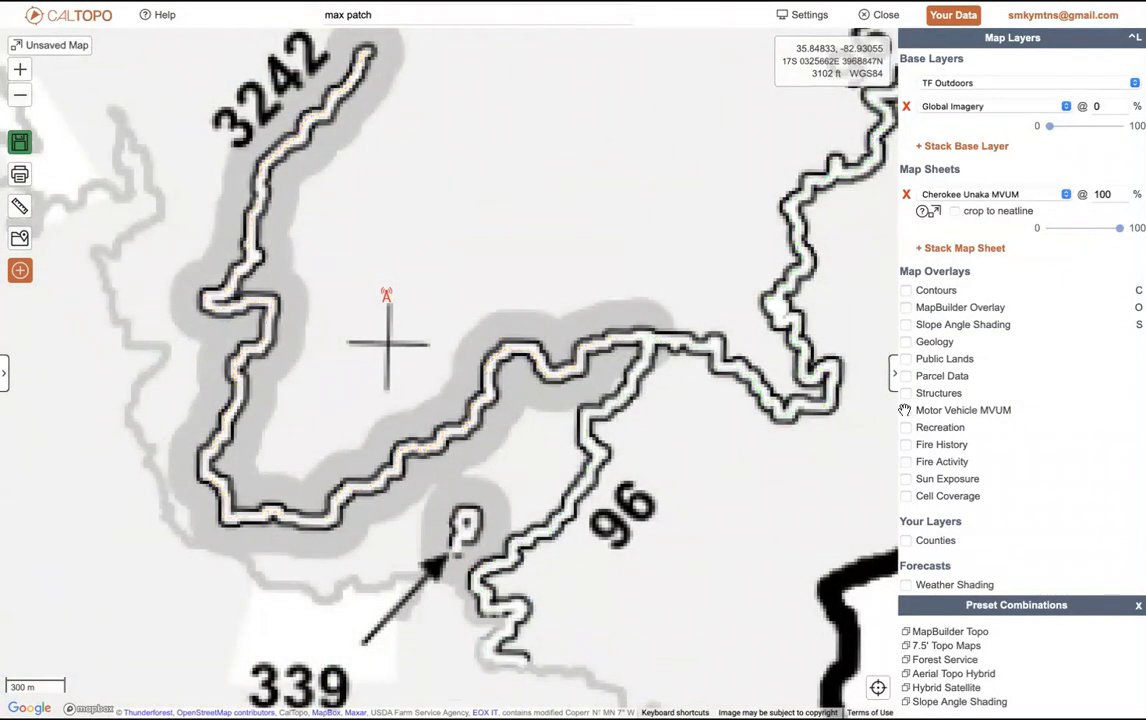
click(22, 104)
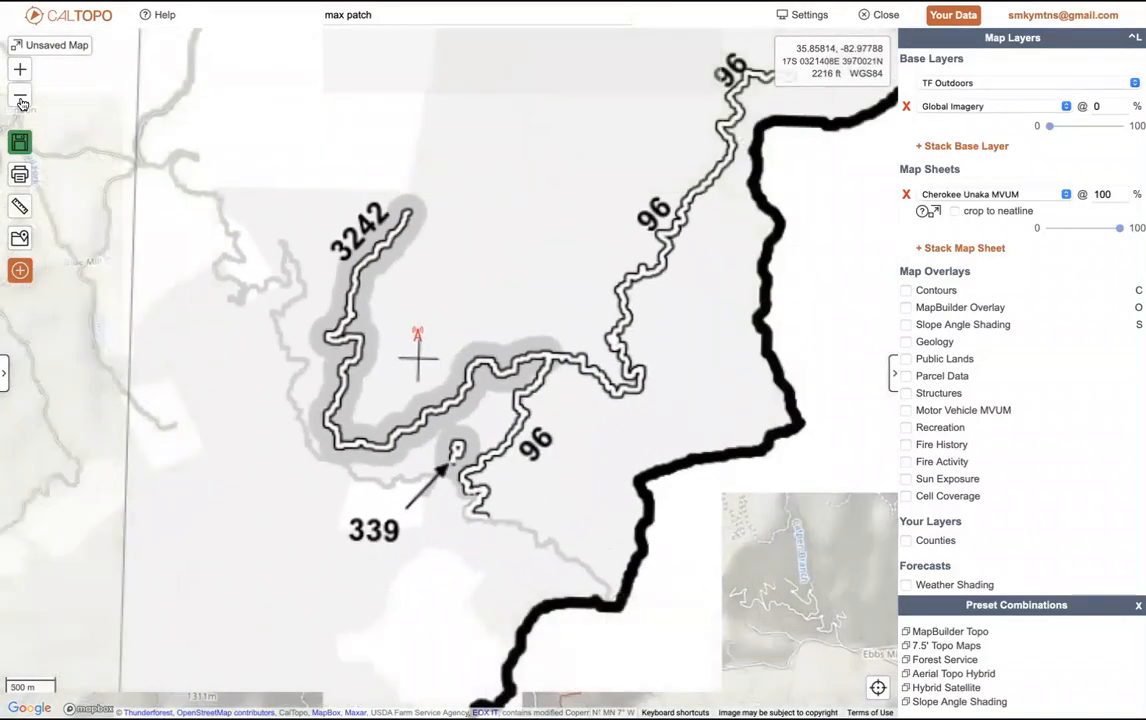
click(22, 104)
click(22, 102)
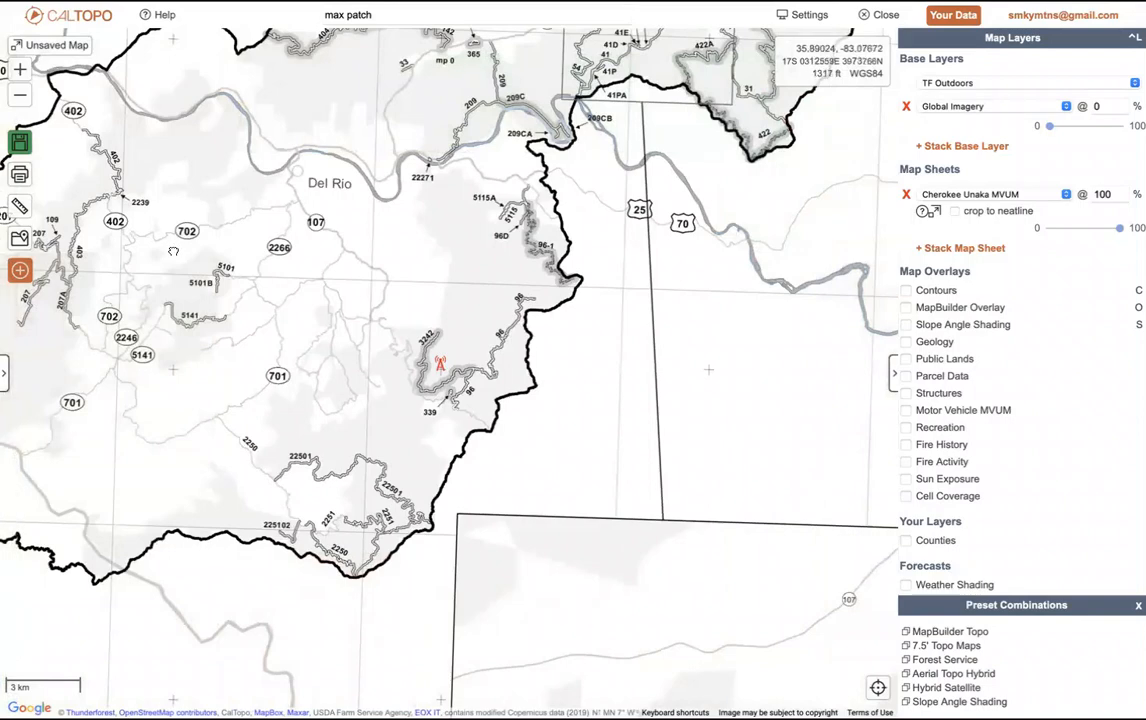
drag(181, 252, 444, 274)
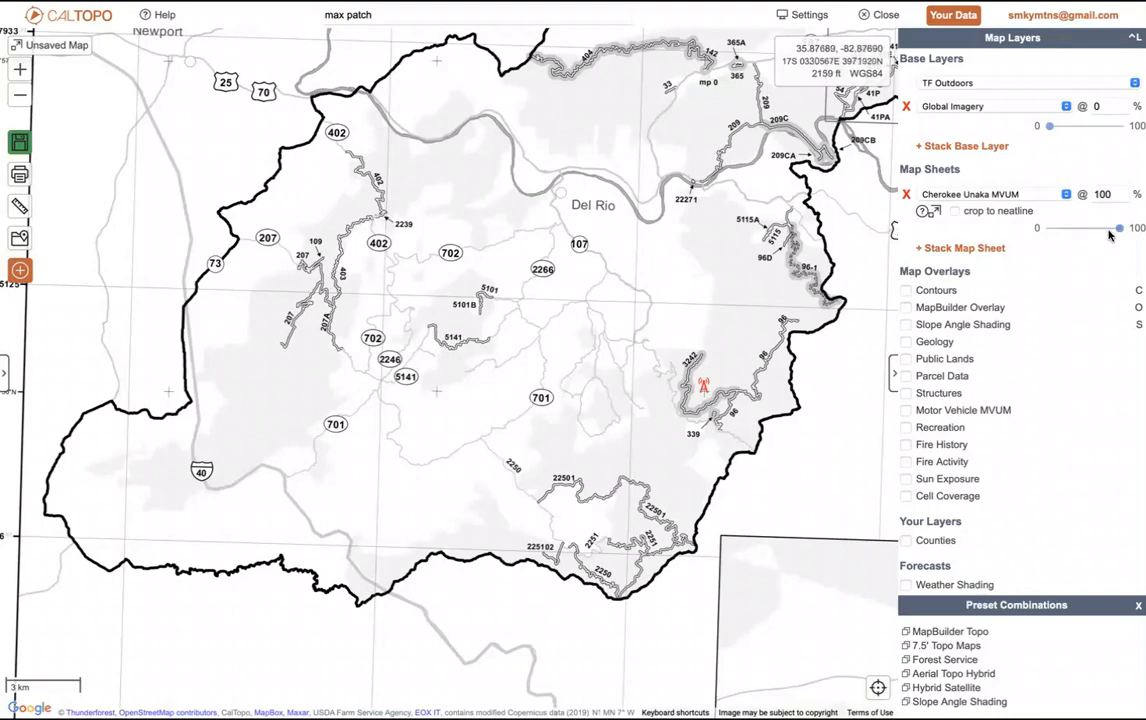
Step: Compare the Cherokee Unaka sheet with the Motor Vehicle MVUM overlay by showing the overlay and hiding it again
click(905, 411)
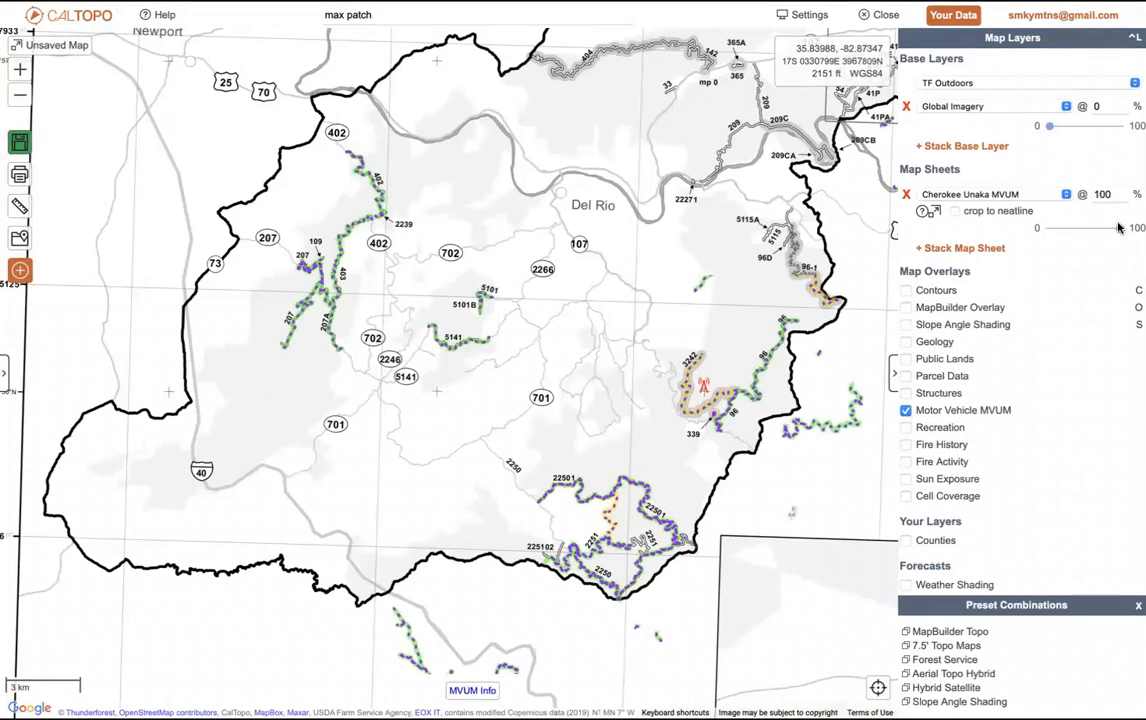
mouse_move(1119, 228)
mouse_down()
mouse_move(1056, 228)
mouse_move(1121, 228)
mouse_up()
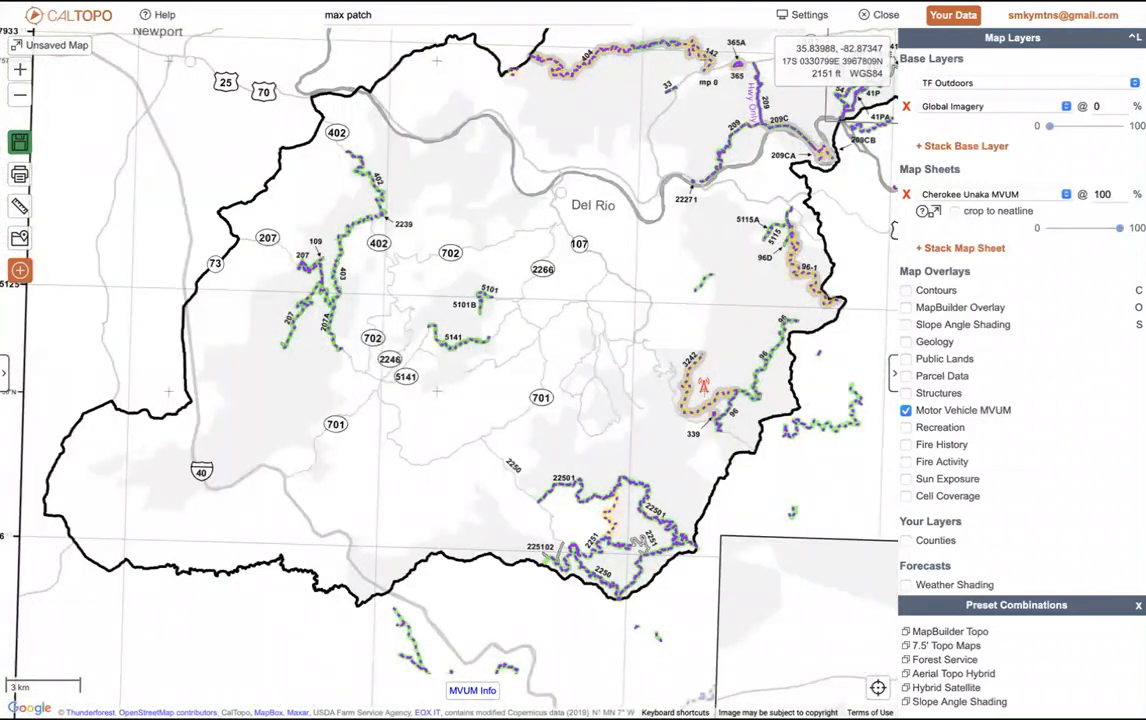
click(906, 410)
Step: Examine the prohibitions, legend explanations, special vehicle designation and inset map on the Cherokee Unaka sheet
drag(371, 335, 842, 290)
drag(478, 330, 649, 236)
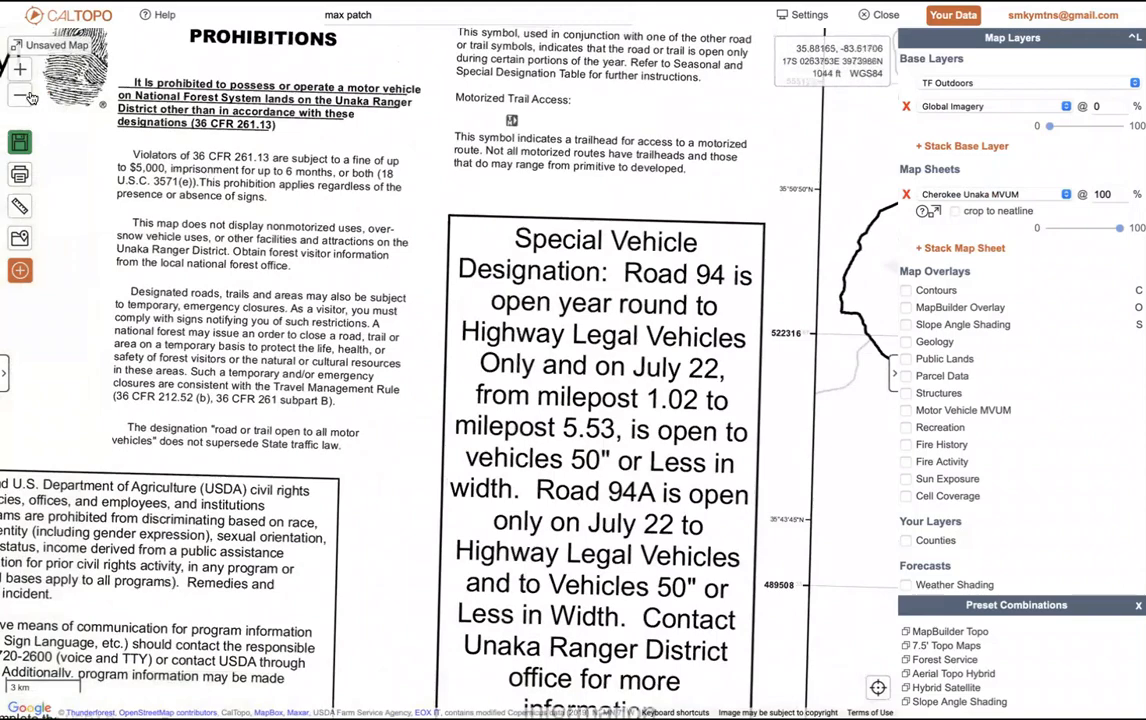
click(29, 96)
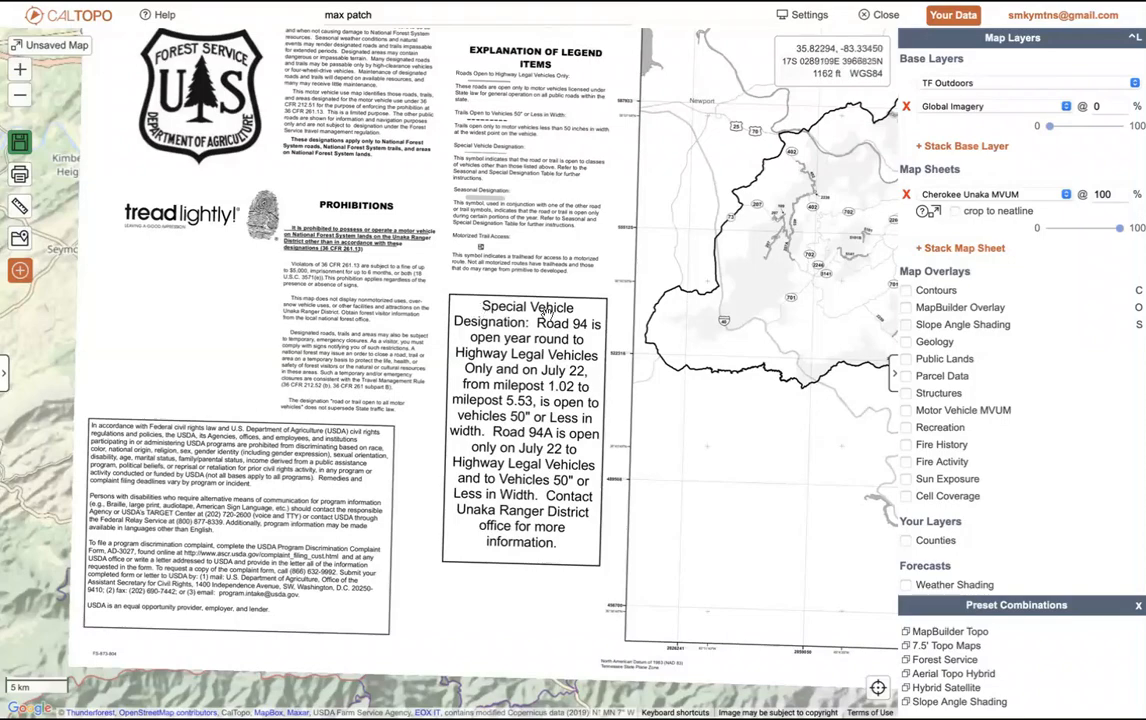
drag(798, 402, 307, 388)
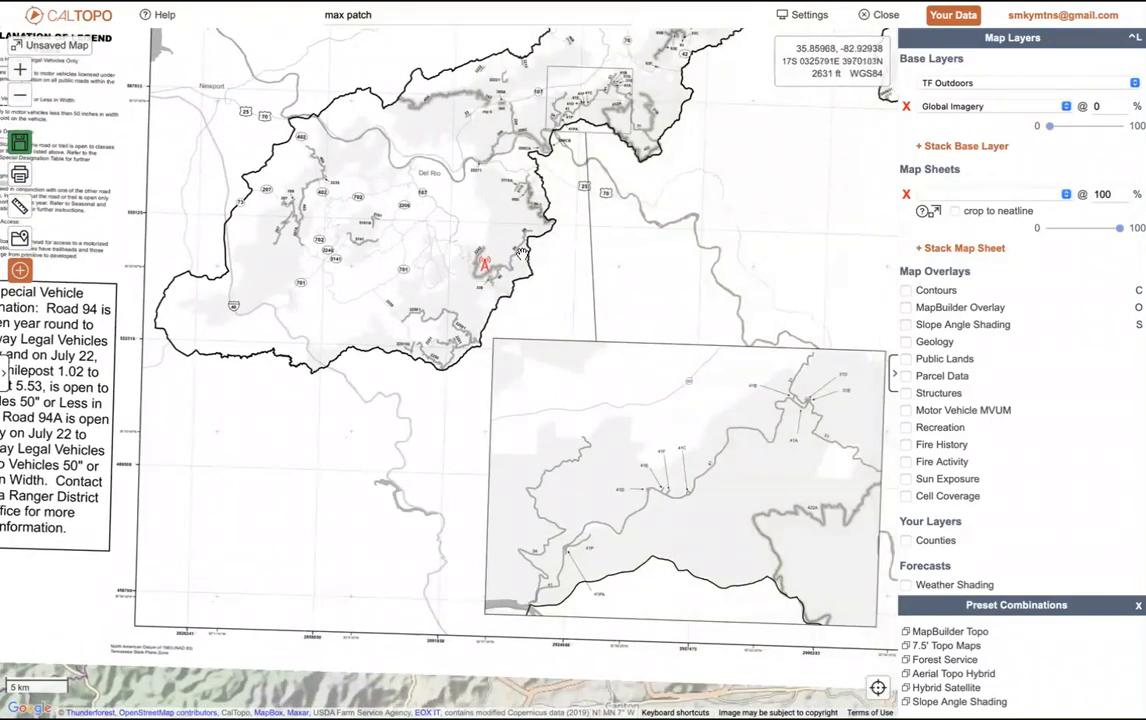
Step: Turn the Motor Vehicle MVUM overlay on and switch the stacked map sheet to Pisgah Appalachian MVUM
click(906, 411)
drag(581, 279, 558, 407)
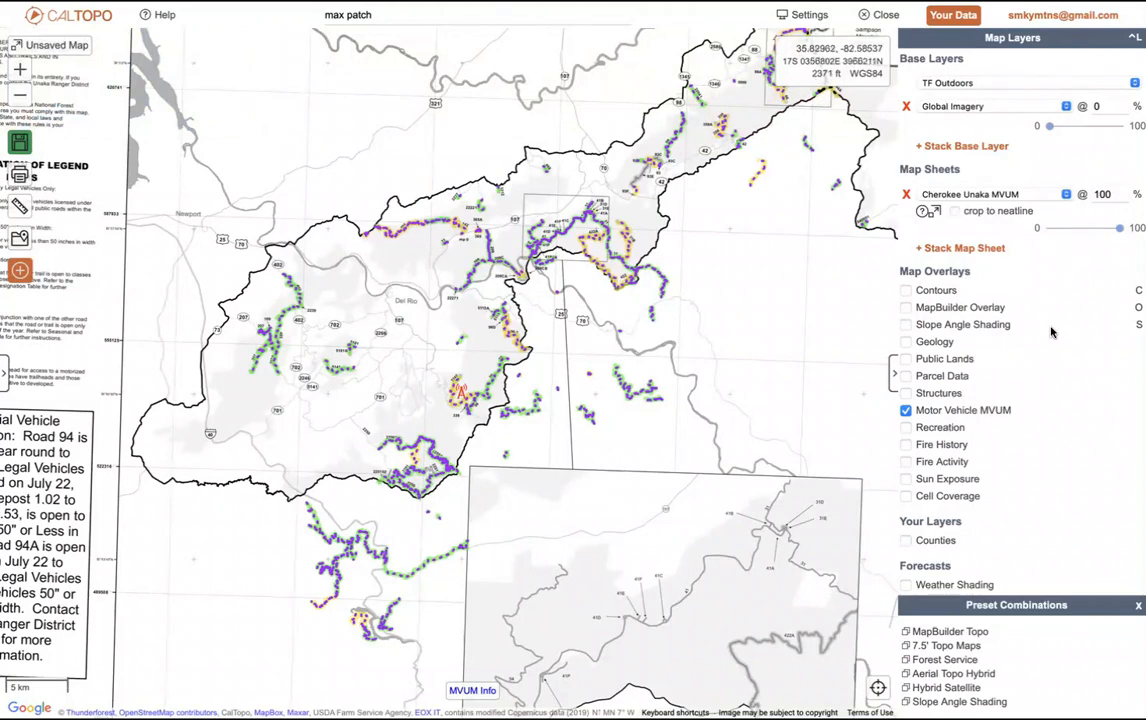
click(984, 195)
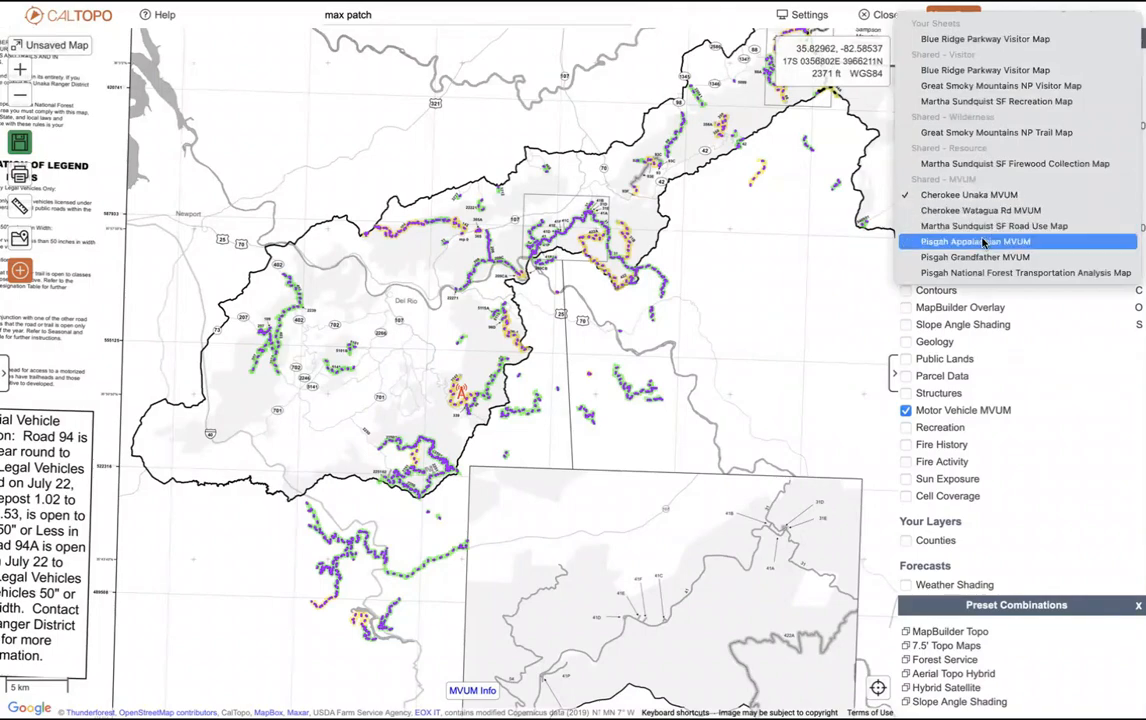
click(983, 243)
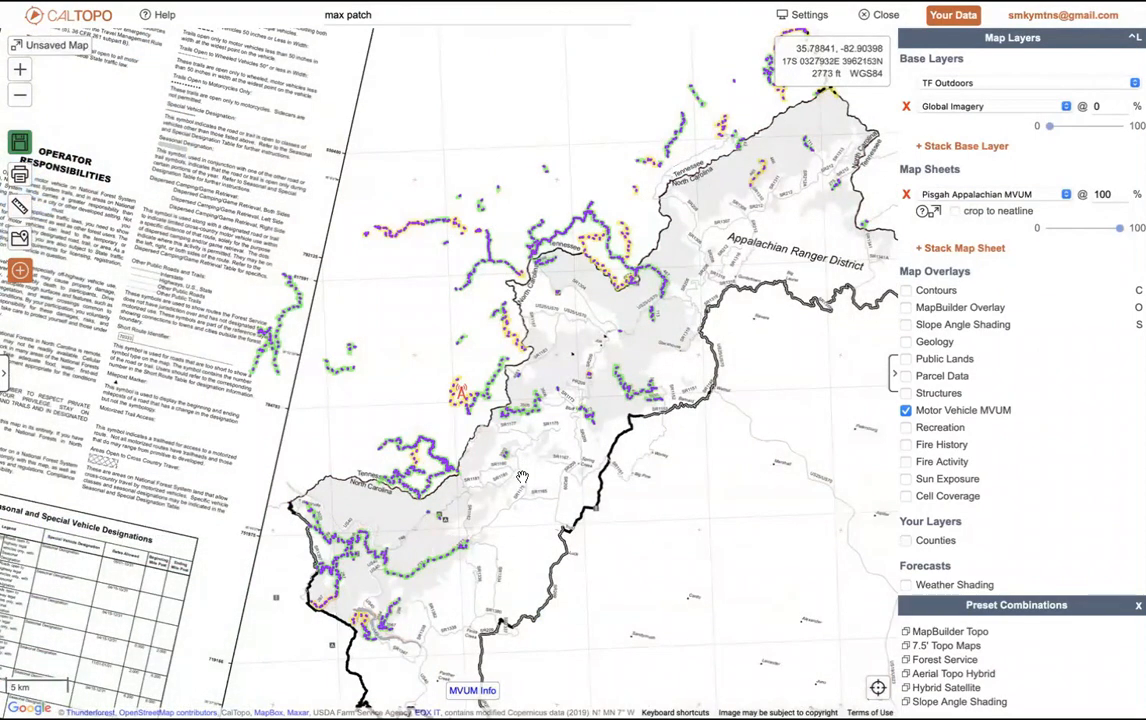
Step: Examine the Seasonal and Special Vehicle Designations table on the Pisgah Appalachian sheet alongside road 287 on its map
drag(659, 367, 829, 243)
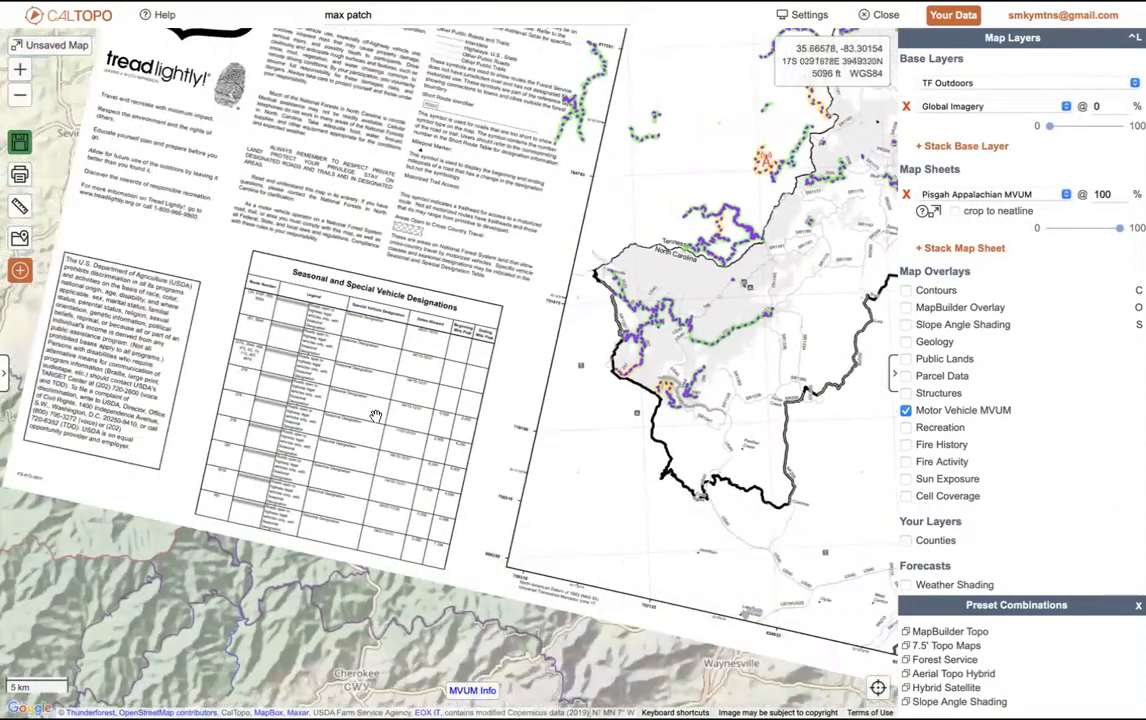
scroll(375, 416, up, 3)
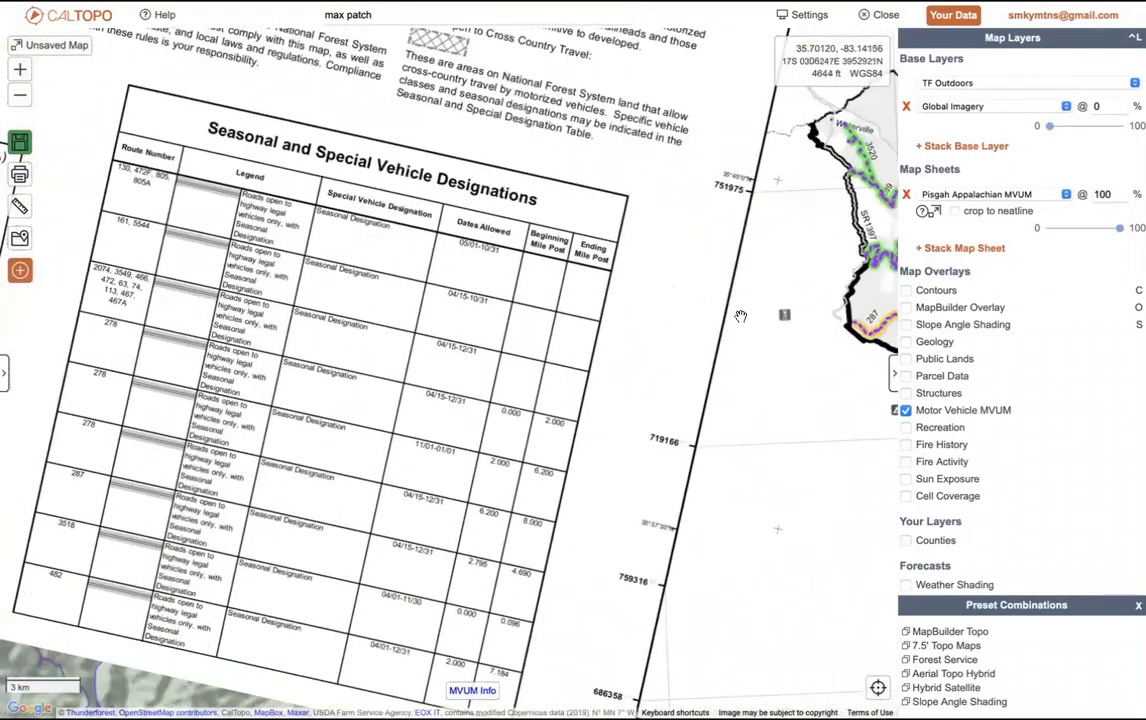
drag(662, 284, 455, 281)
scroll(590, 285, up, 2)
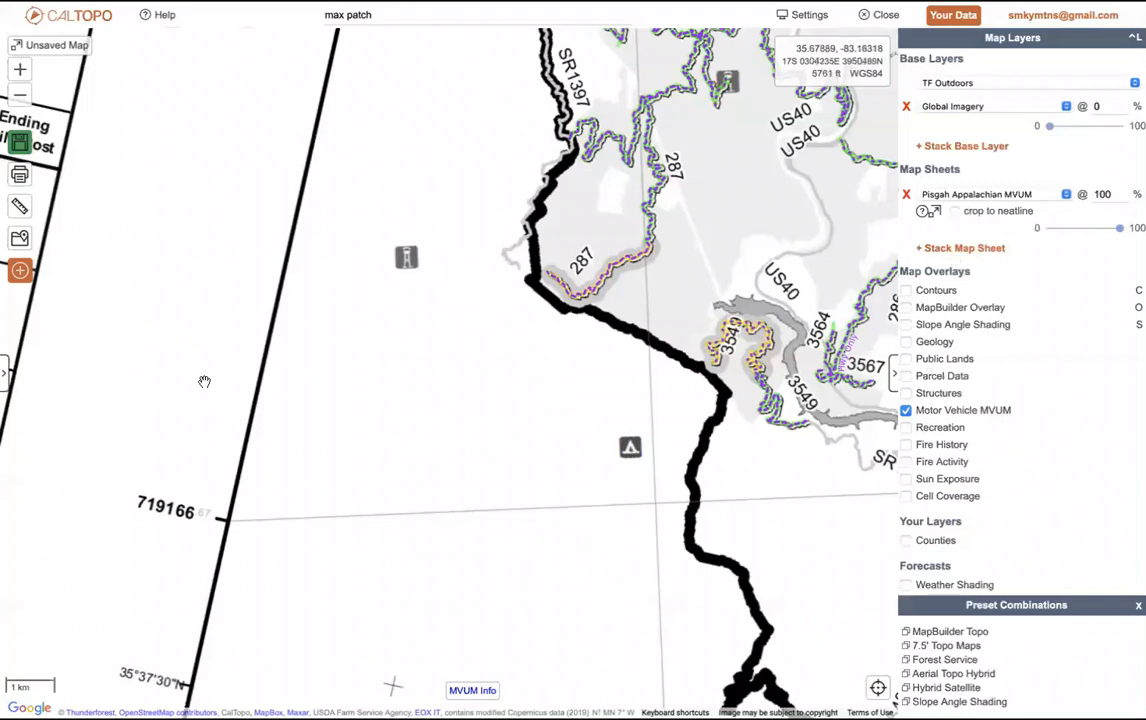
drag(188, 378, 949, 286)
drag(561, 302, 901, 310)
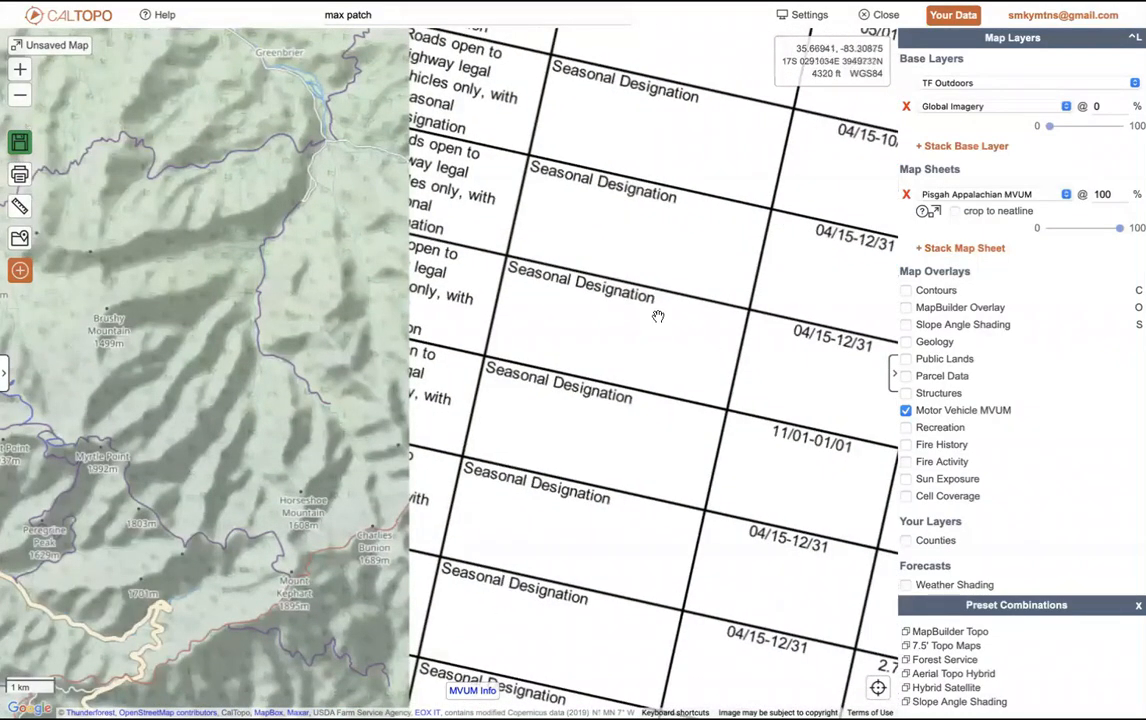
drag(547, 356, 571, 145)
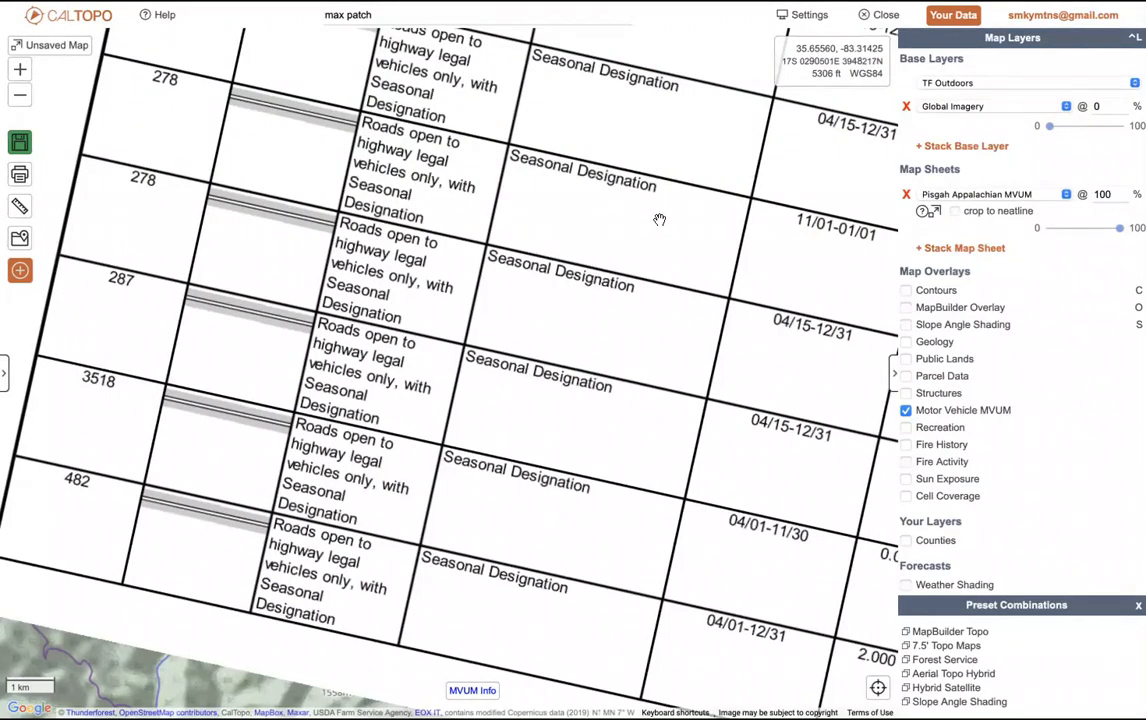
drag(659, 219, 216, 117)
drag(264, 290, 610, 490)
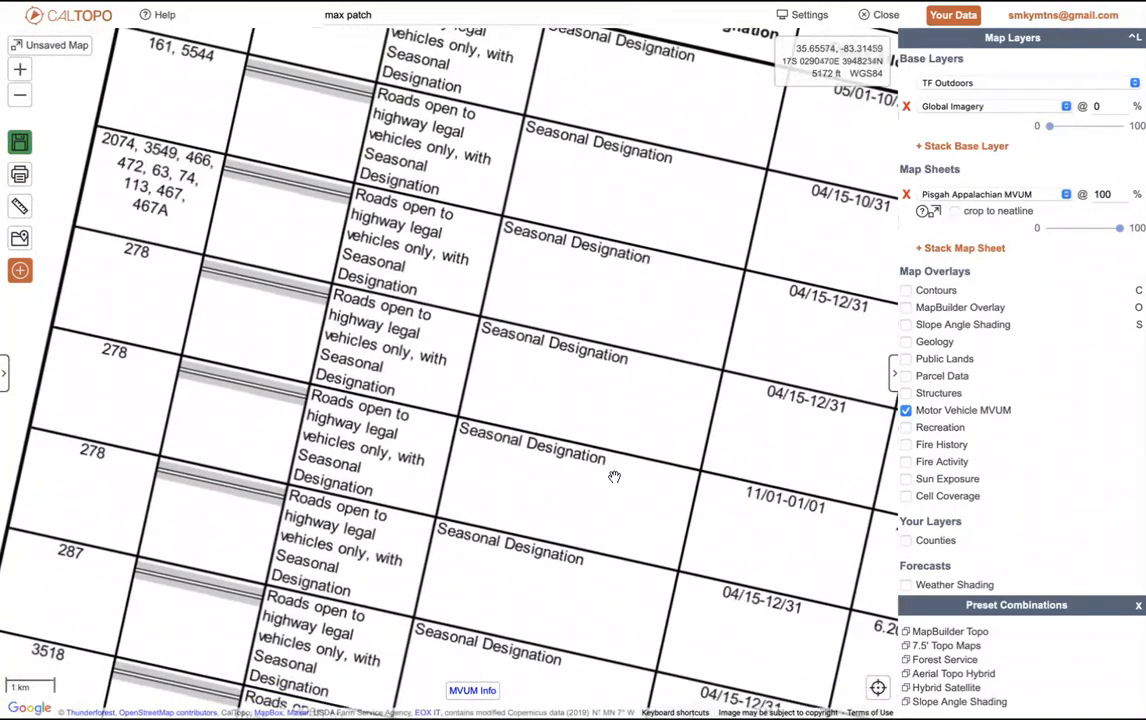
Step: View the whole designations area of the Pisgah Appalachian sheet and consult the sheet's Geospatial Image information
click(20, 96)
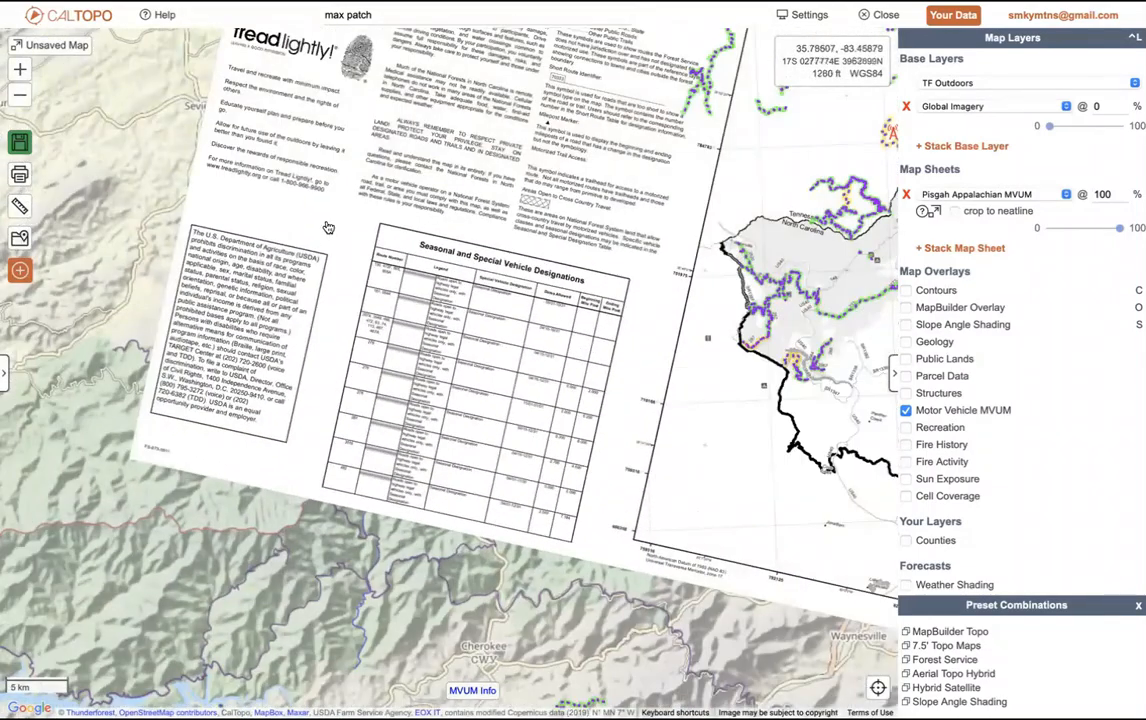
drag(673, 396, 503, 408)
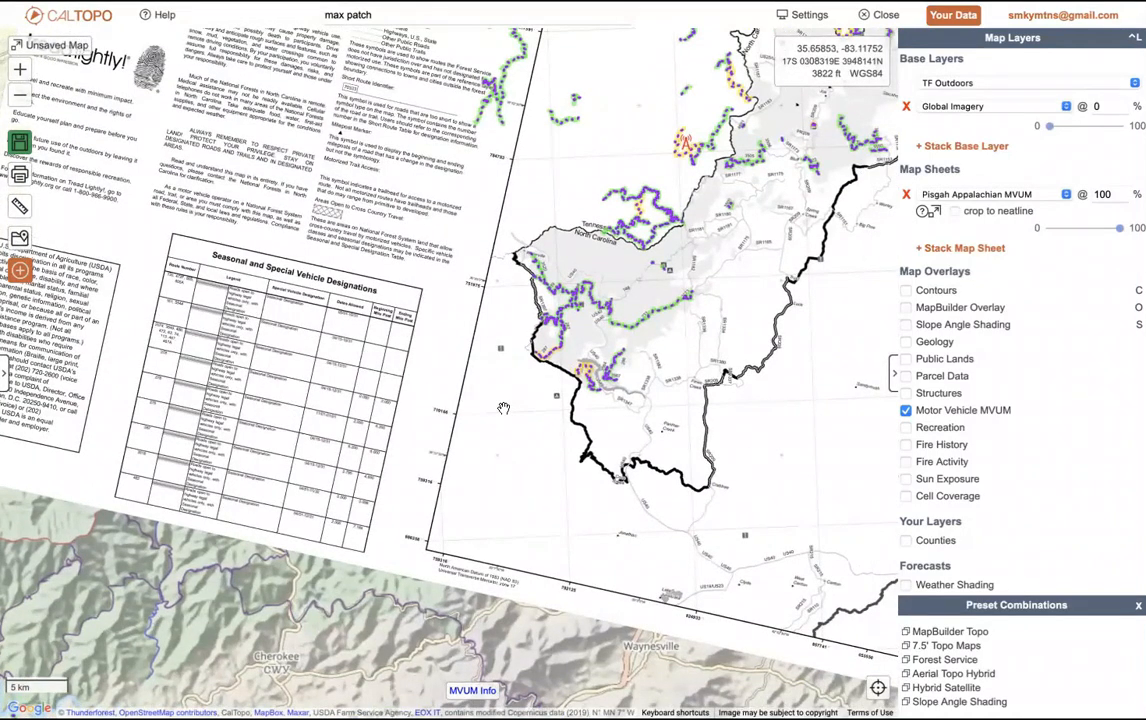
click(925, 213)
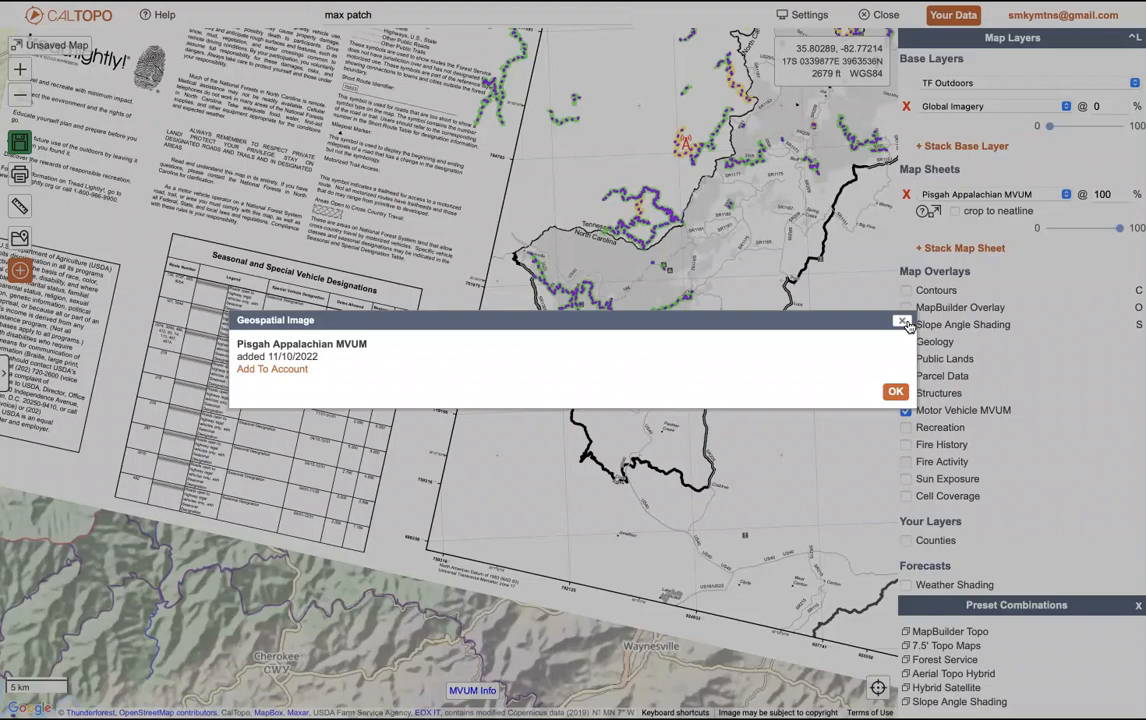
click(902, 322)
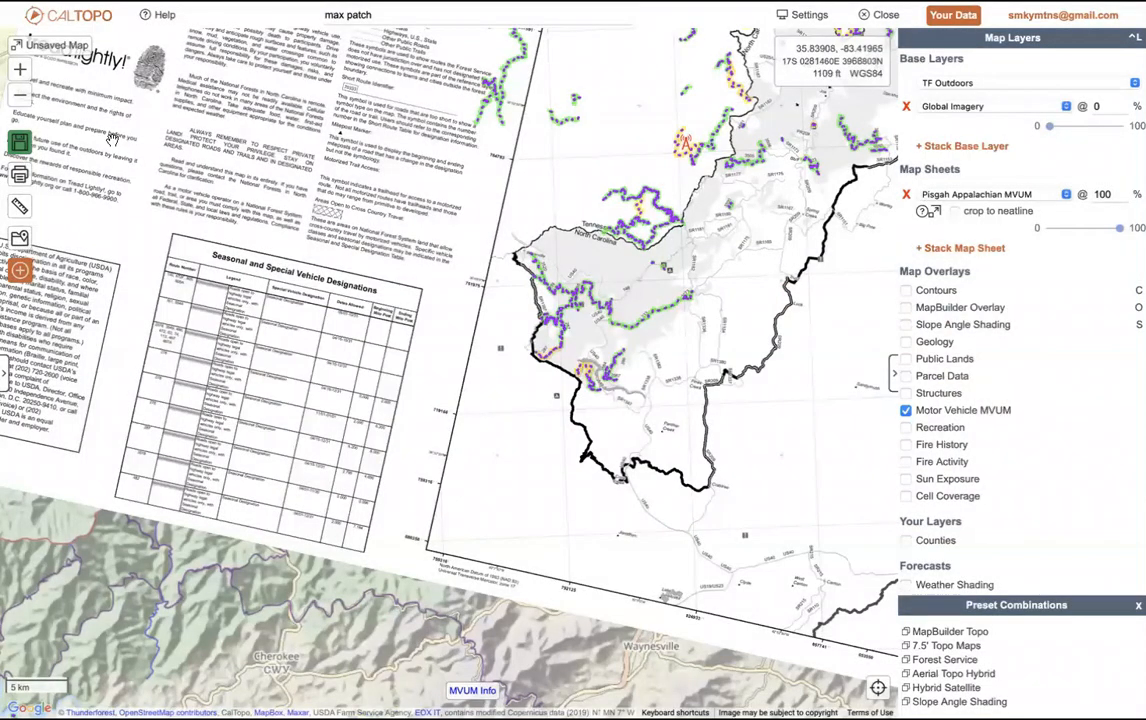
Step: Crop the Pisgah Appalachian MVUM sheet to its neatline so that only its map area covers the base map
click(20, 97)
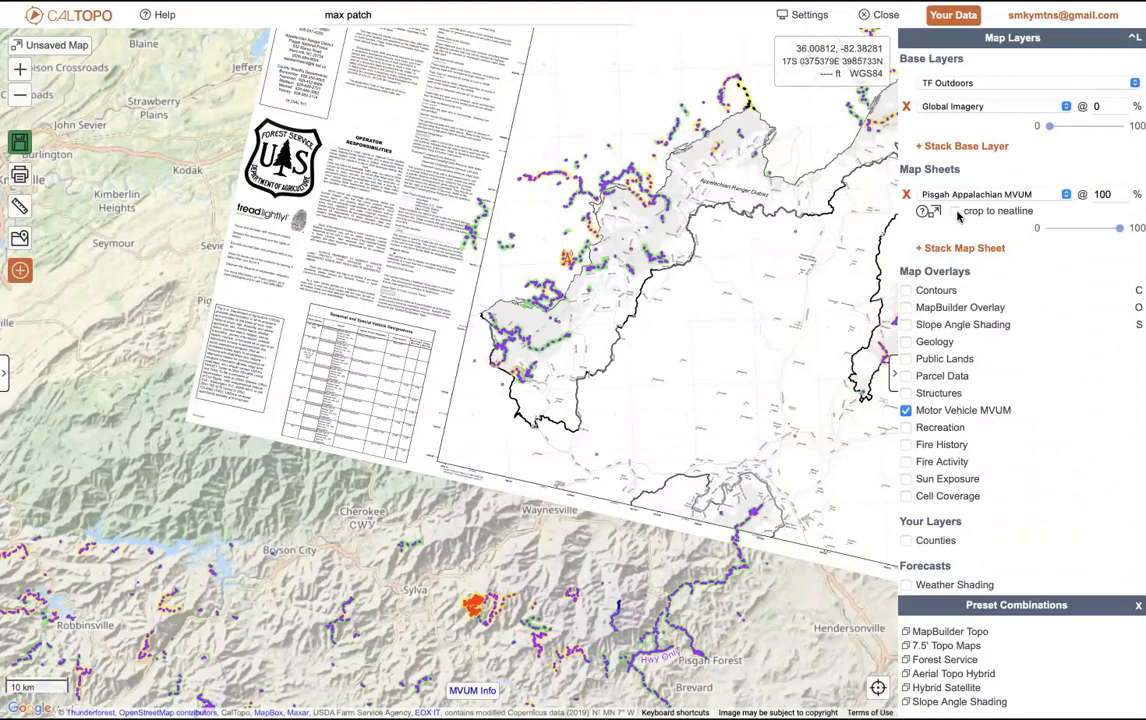
drag(733, 210, 503, 366)
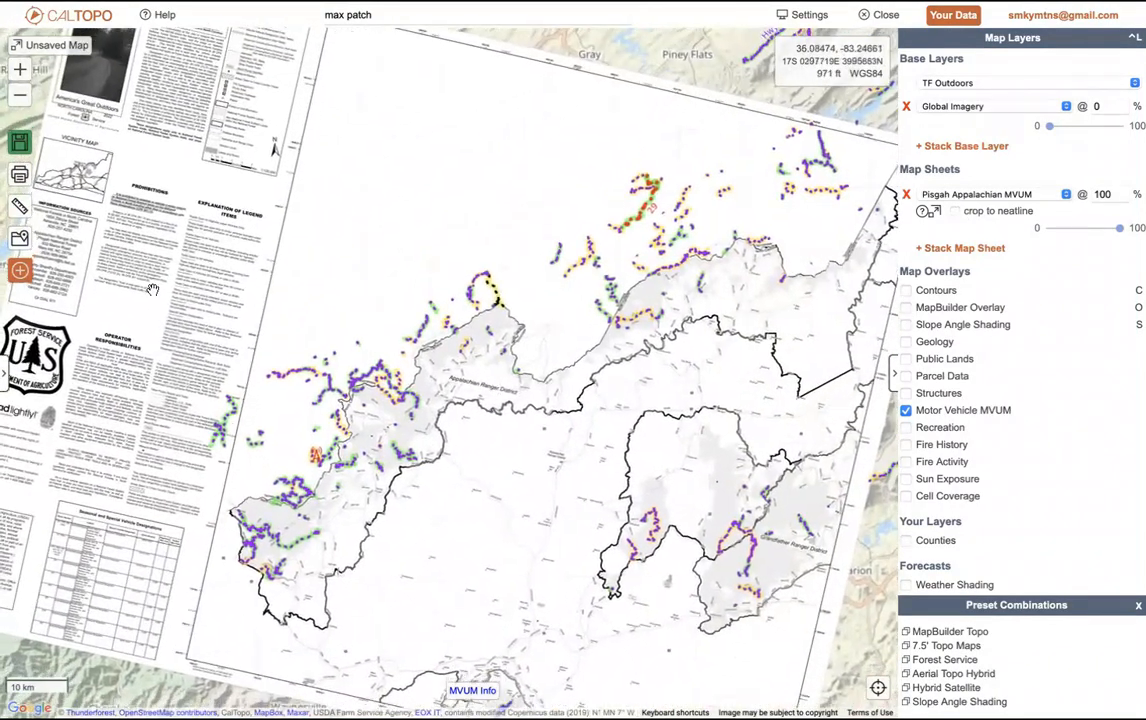
click(20, 94)
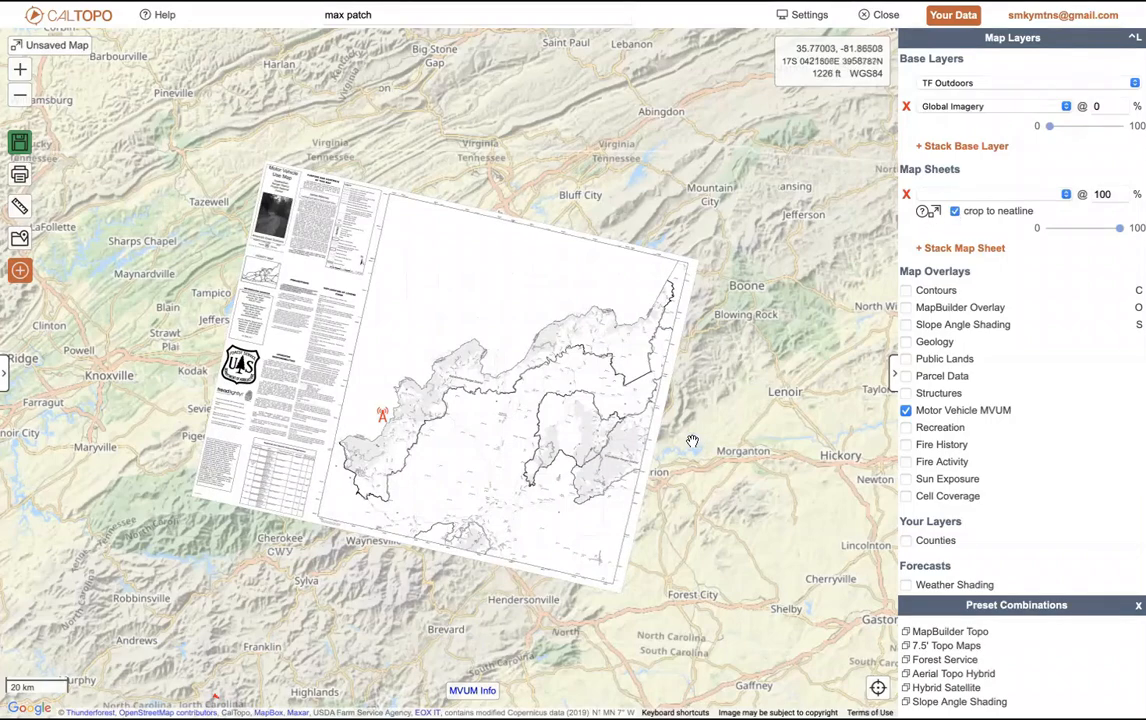
scroll(692, 441, up, 1)
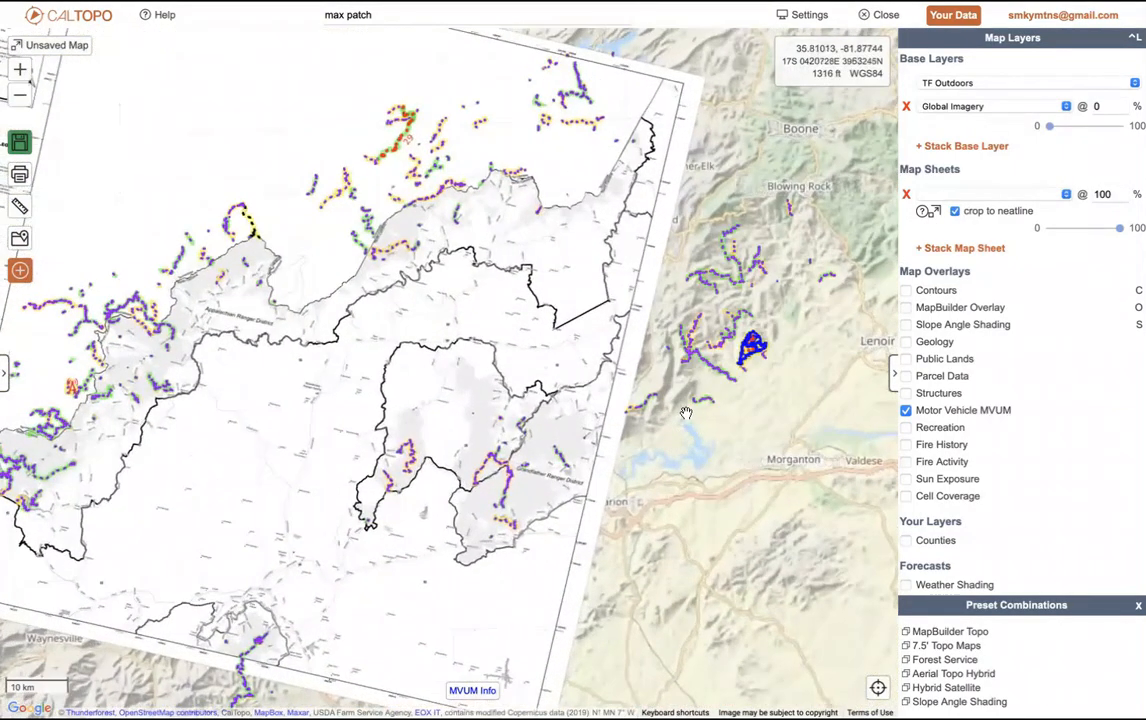
scroll(676, 391, up, 1)
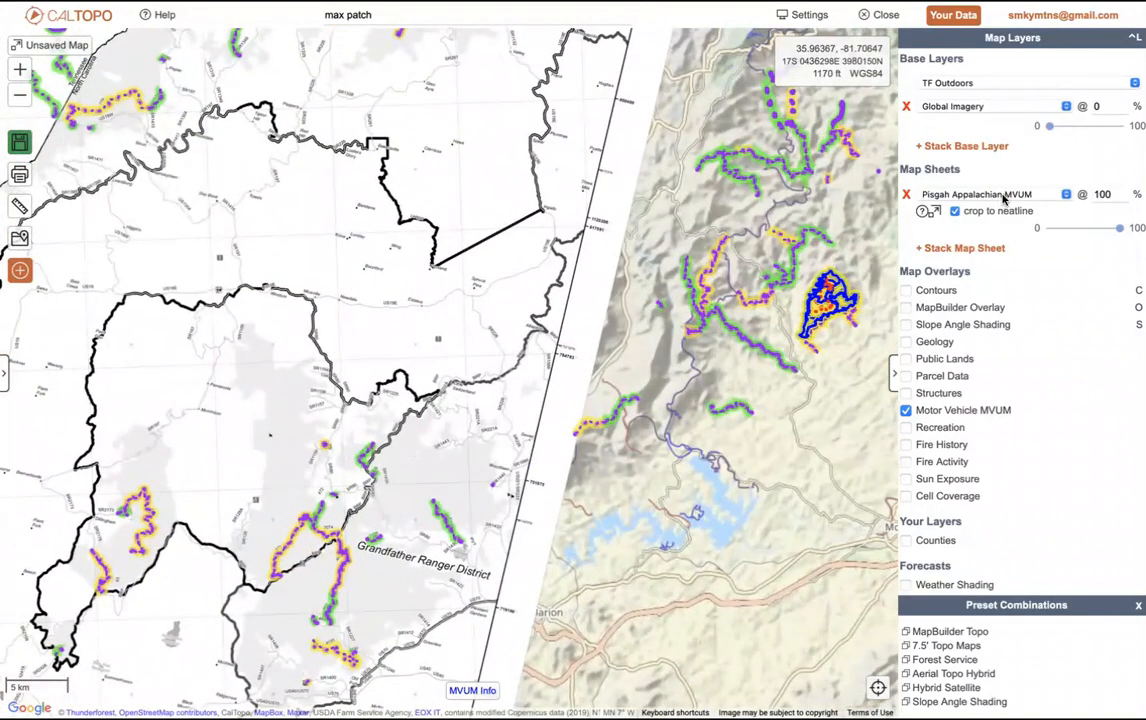
click(955, 212)
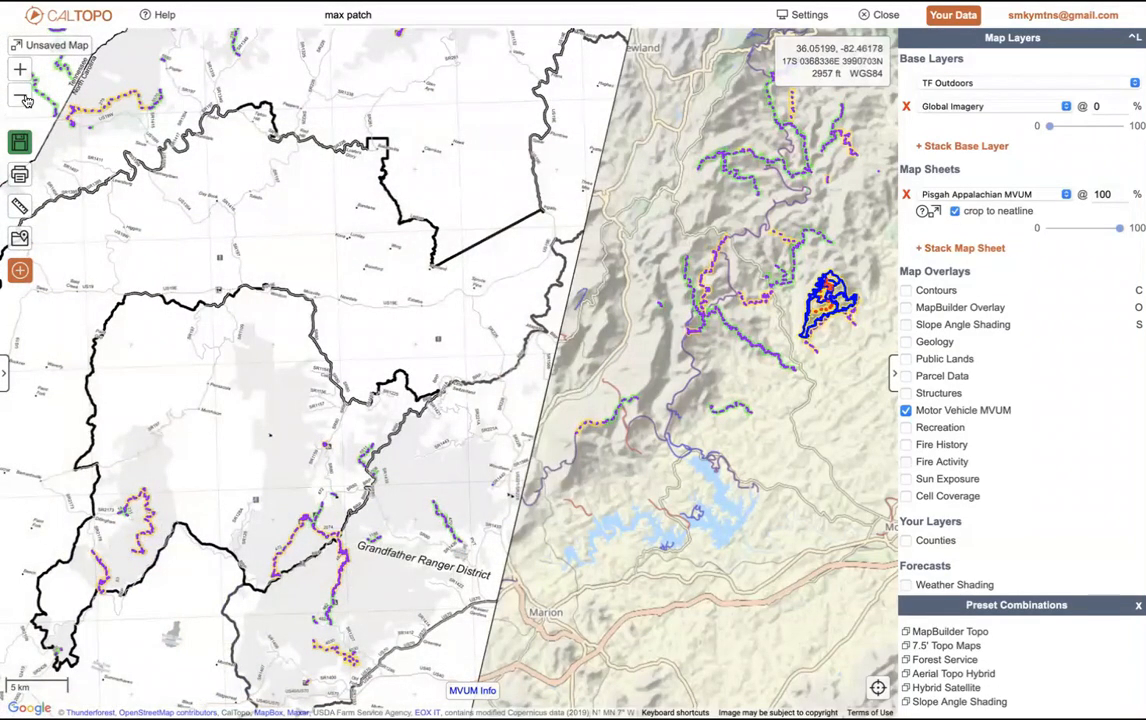
Step: Examine the extent of the cropped Pisgah Appalachian sheet against the surrounding base map
click(22, 97)
click(25, 101)
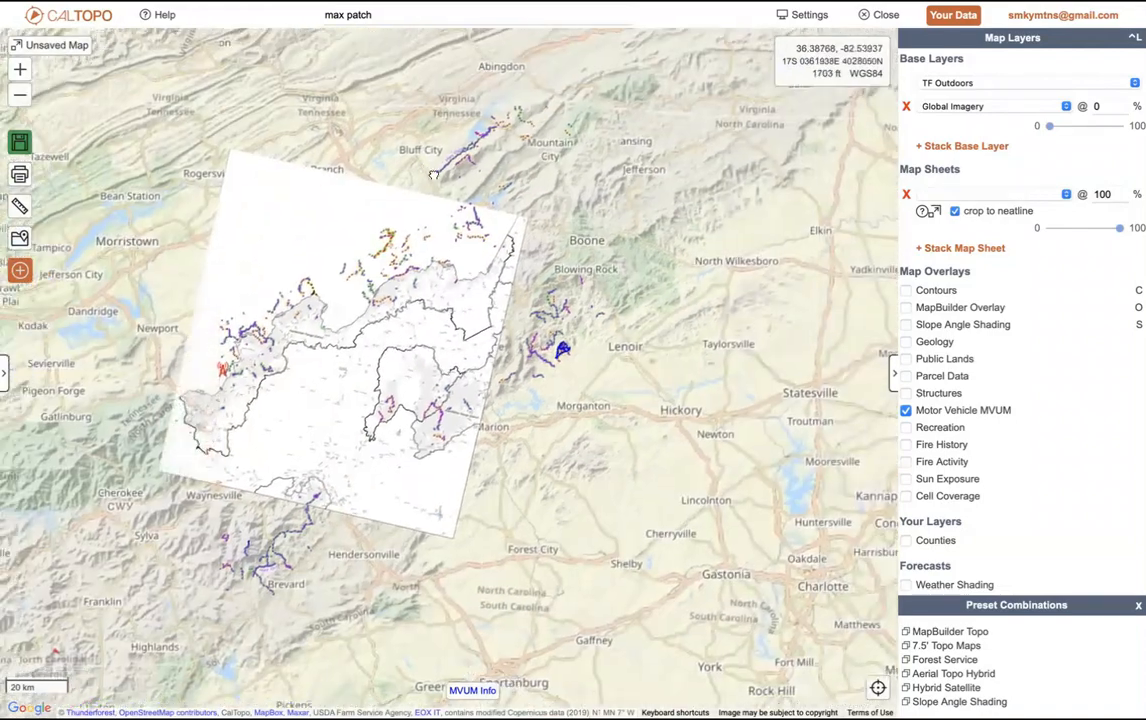
drag(433, 176, 621, 177)
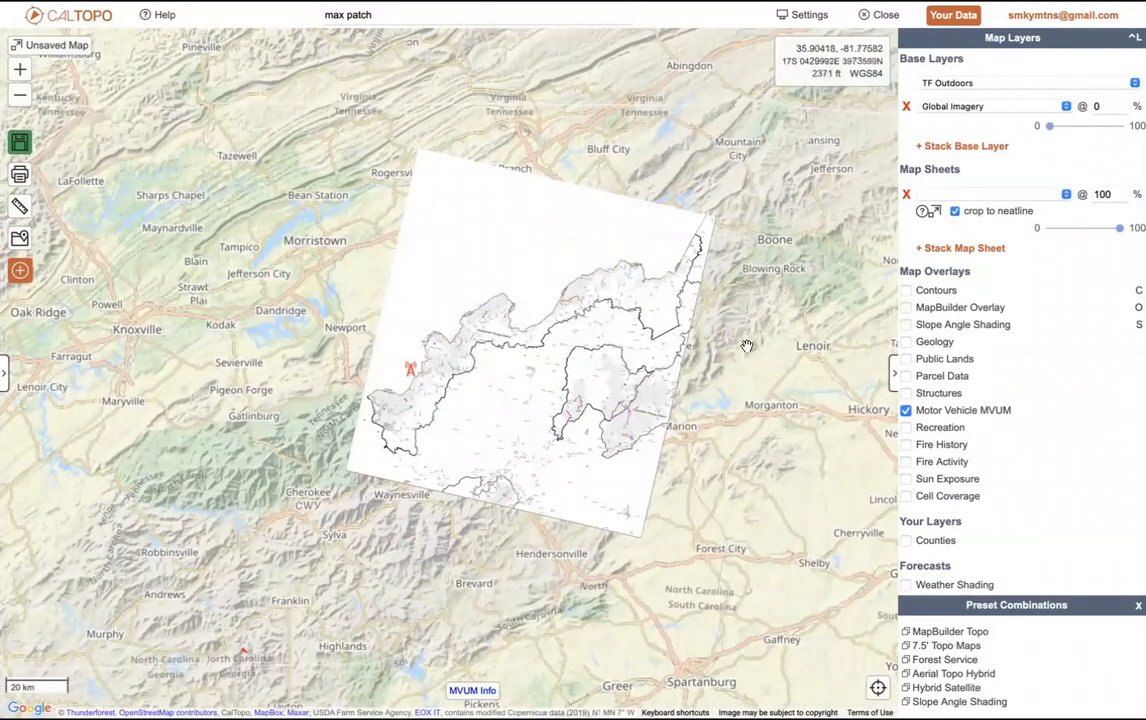
scroll(782, 333, up, 1)
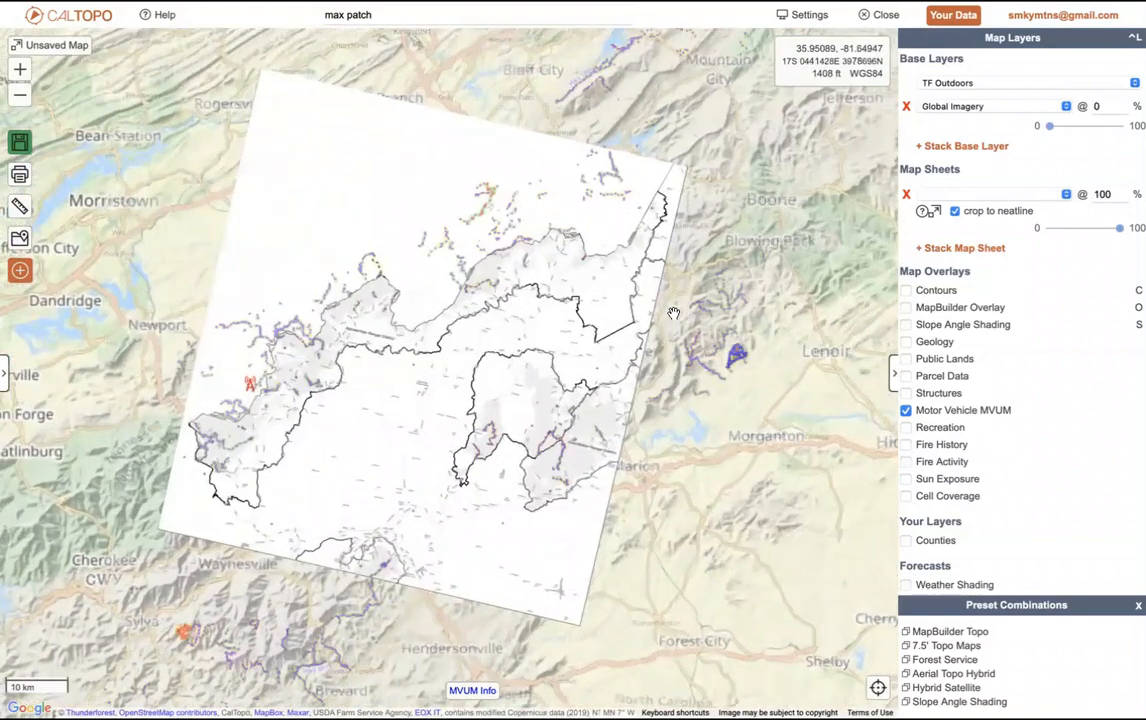
Step: Search for "bear mountain state park" and bring the park area west of the Hudson River into view
scroll(662, 316, up, 1)
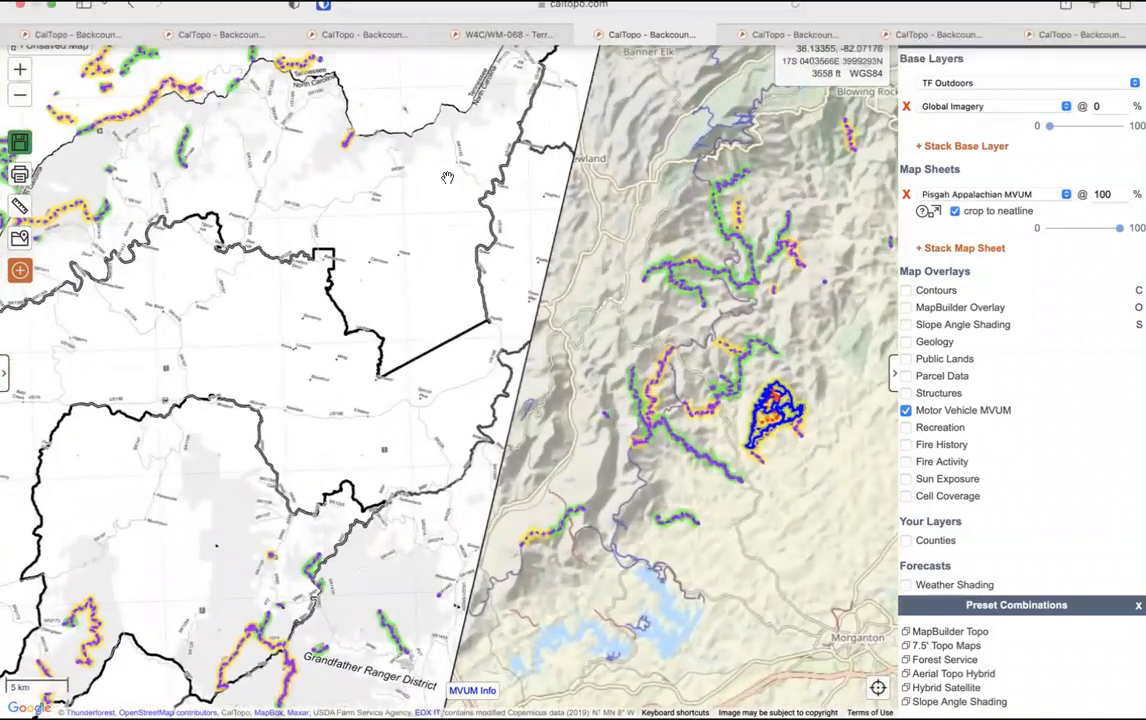
key(ctrl+a)
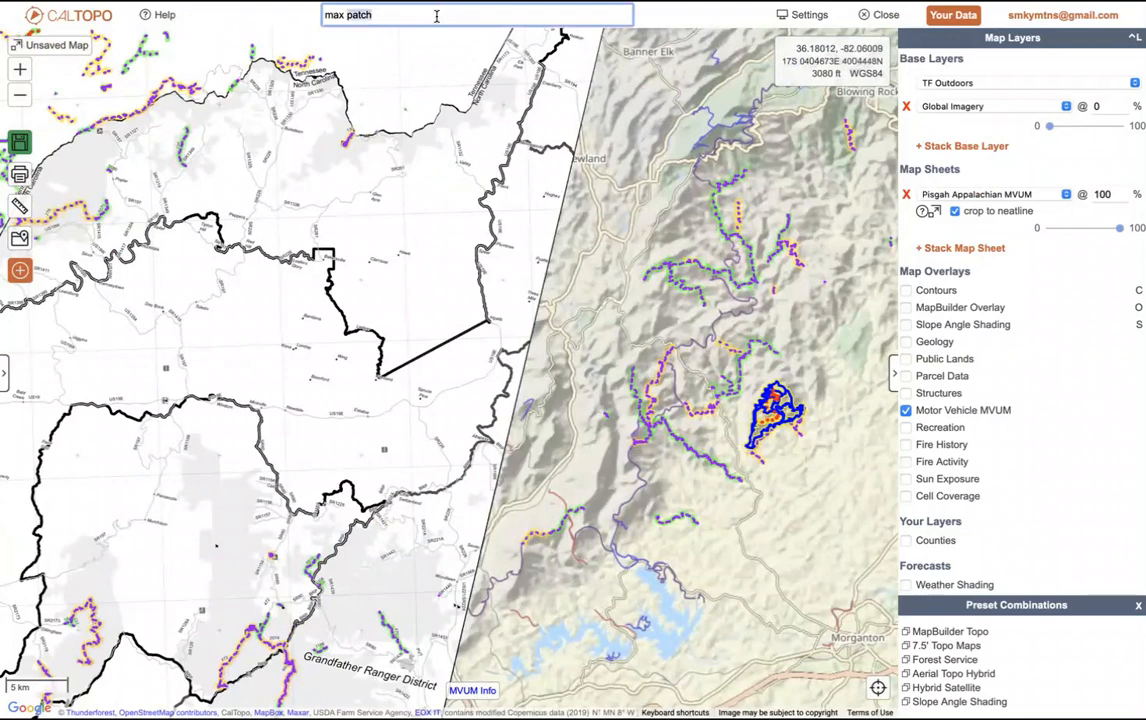
text(bear mountain state)
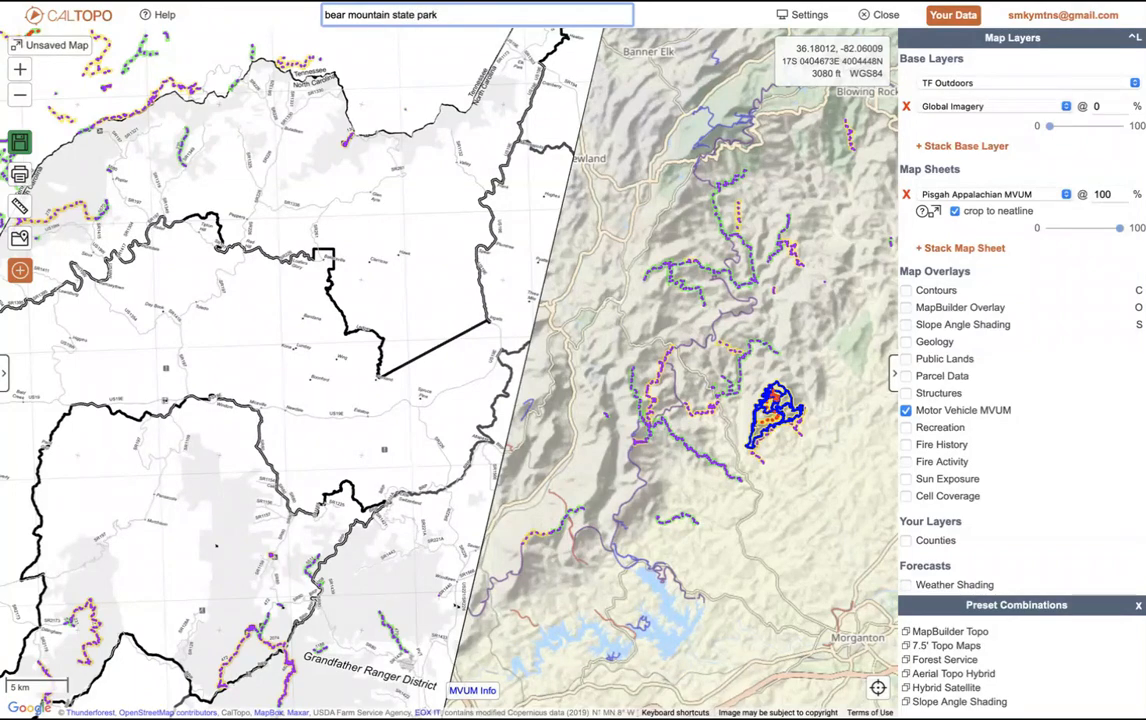
key(Return)
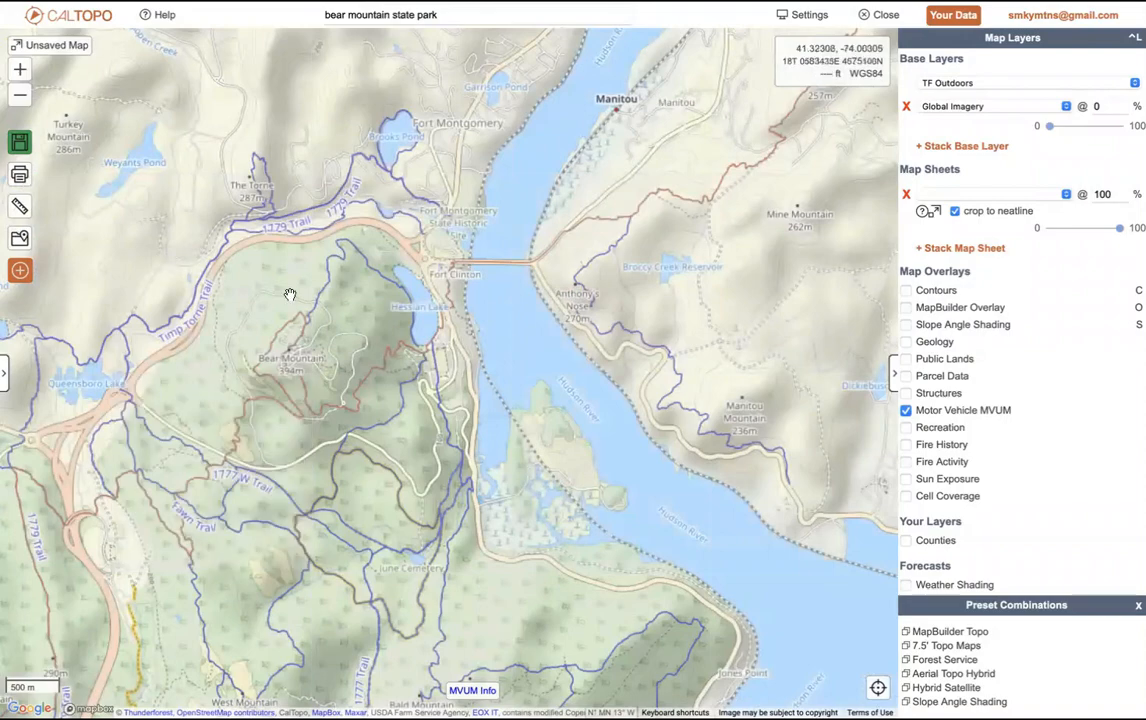
drag(254, 380, 418, 238)
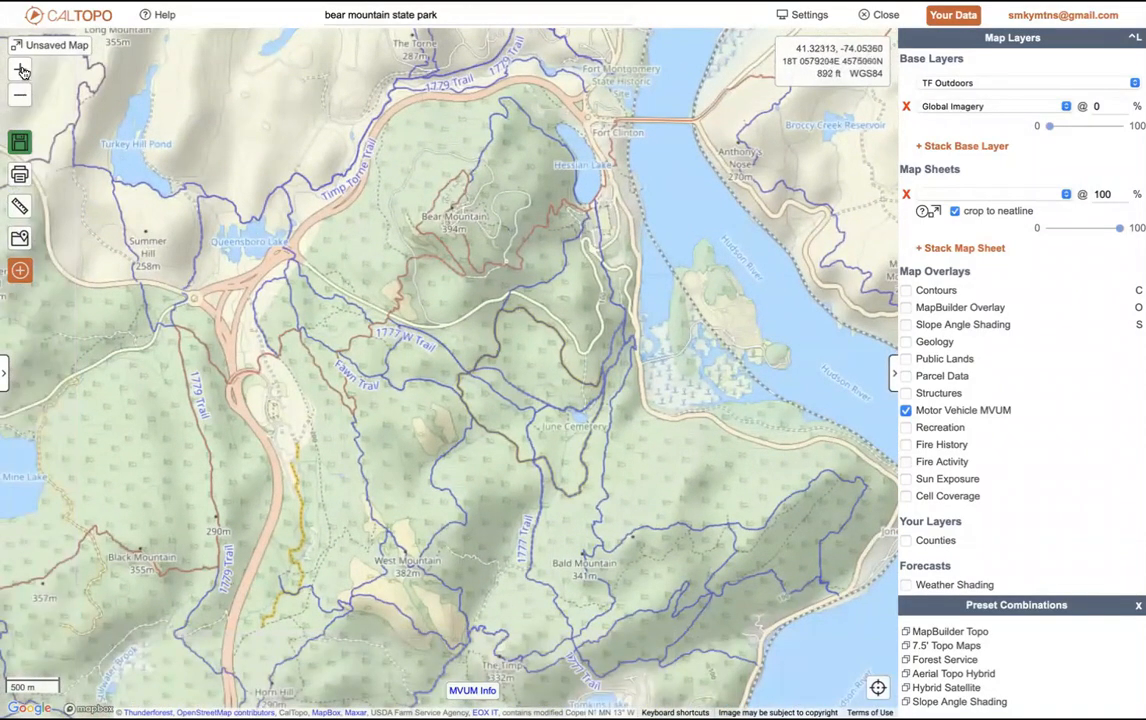
Step: Load the Bear Mountain SP Trail Map sheet and turn off its neatline crop to show the full sheet with its legend
click(997, 195)
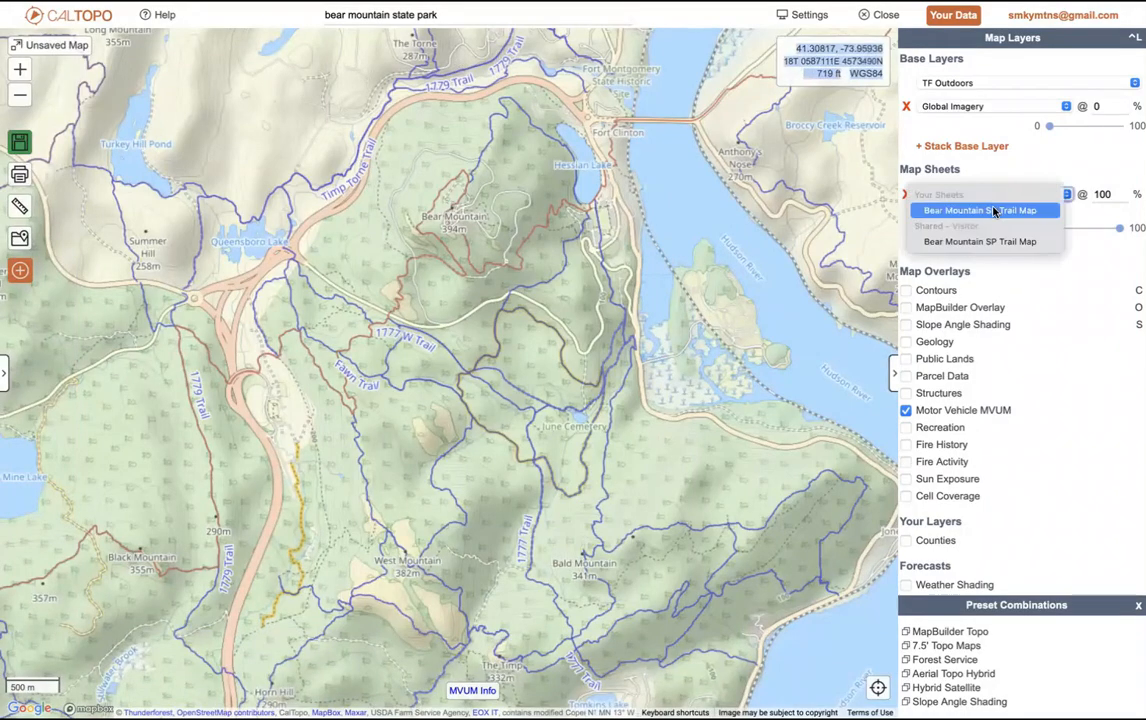
click(995, 211)
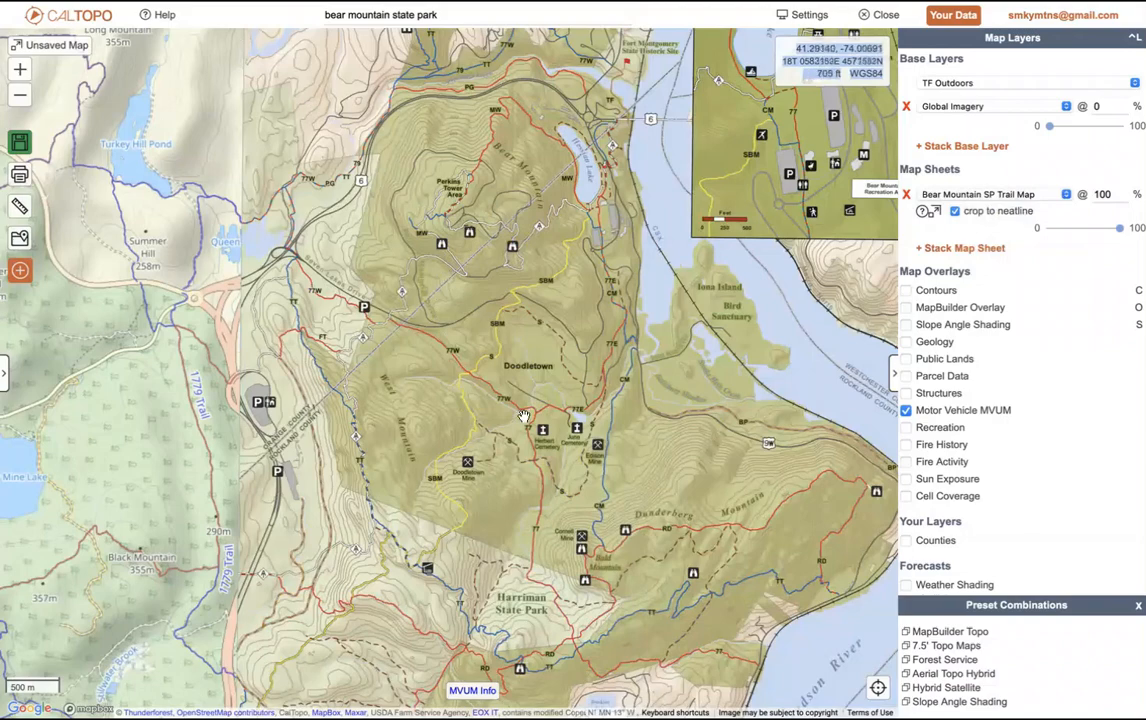
click(955, 212)
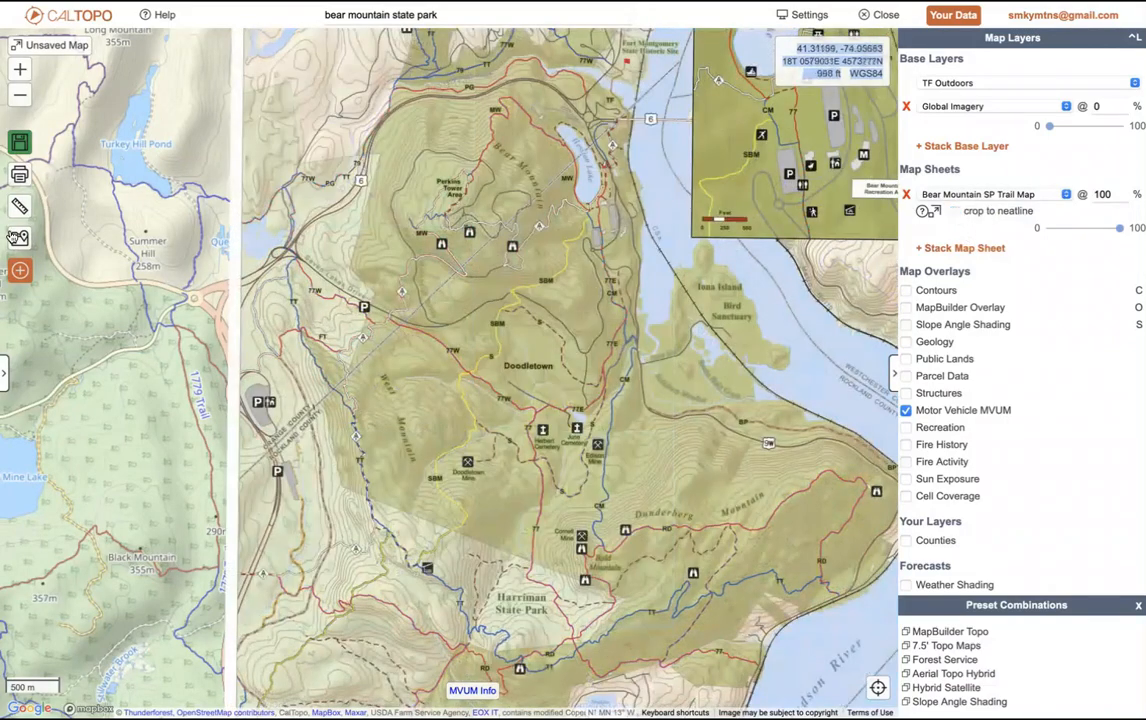
click(20, 96)
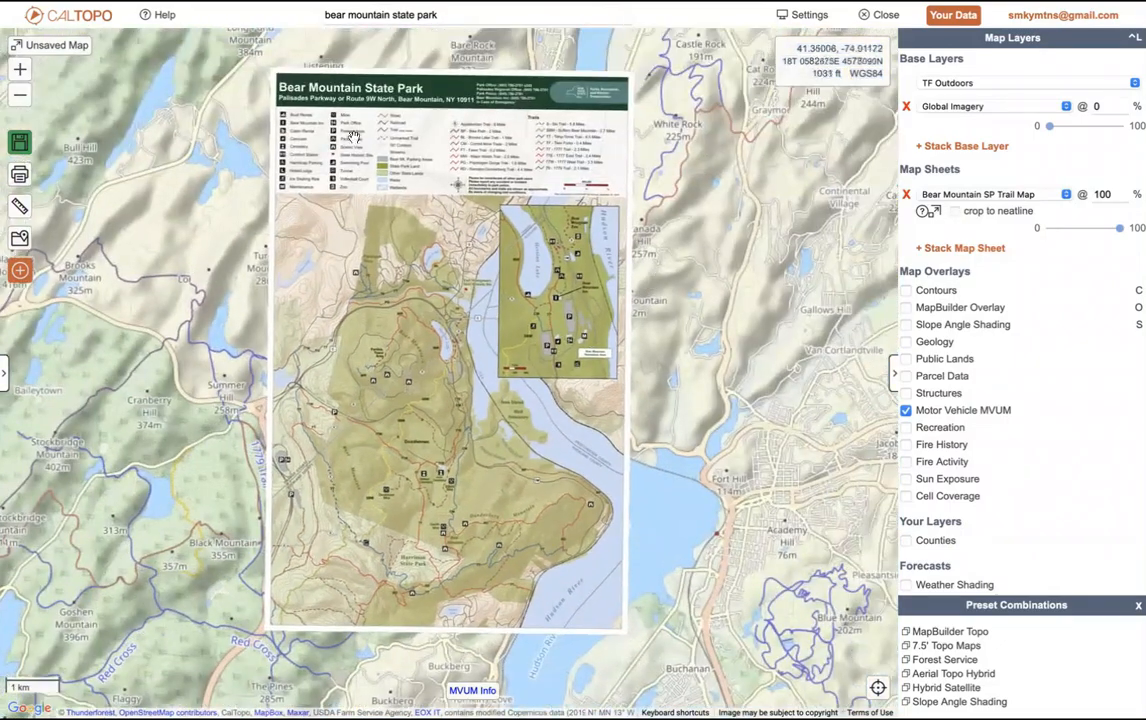
Step: Examine the trail map sheet's legend, Hessian Lake inset and trails around Bear Mountain, and consult its Geospatial Image information
scroll(290, 132, up, 1)
scroll(402, 157, up, 1)
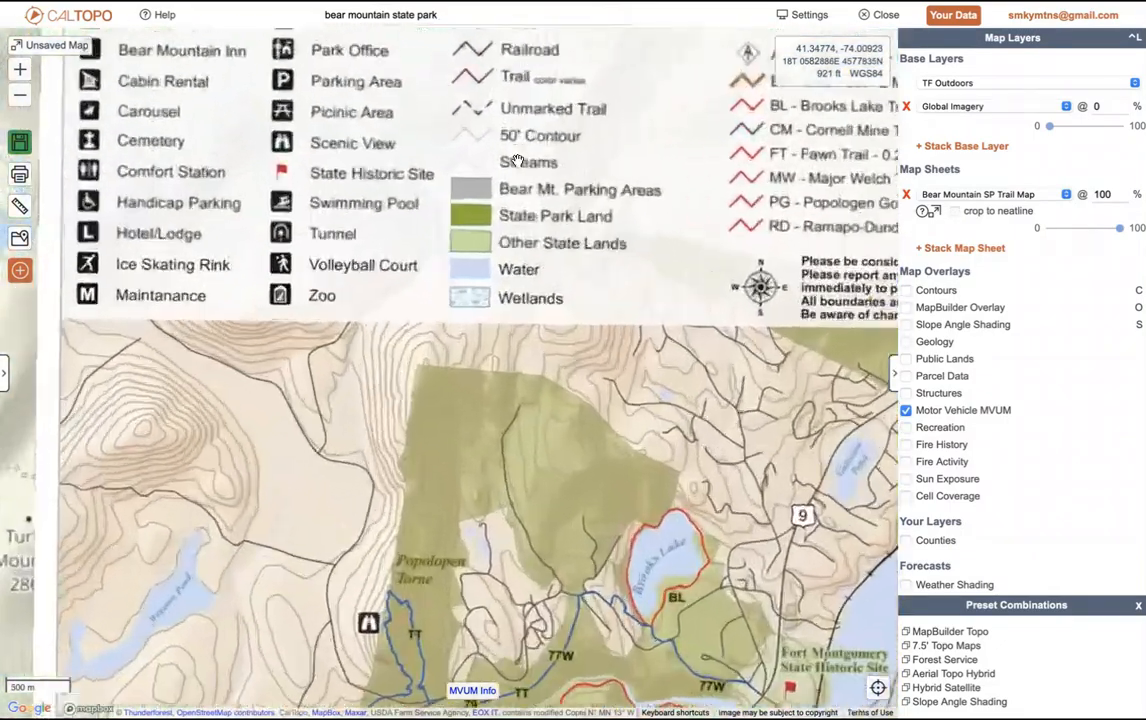
drag(564, 160, 557, 258)
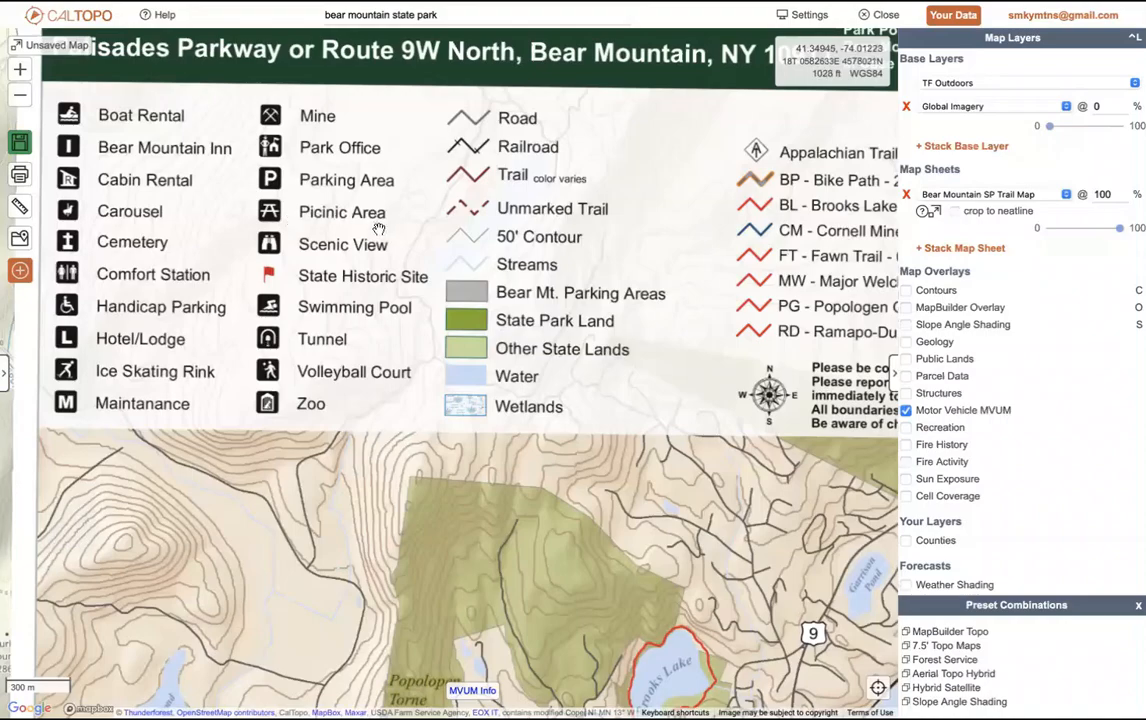
drag(663, 295, 184, 2)
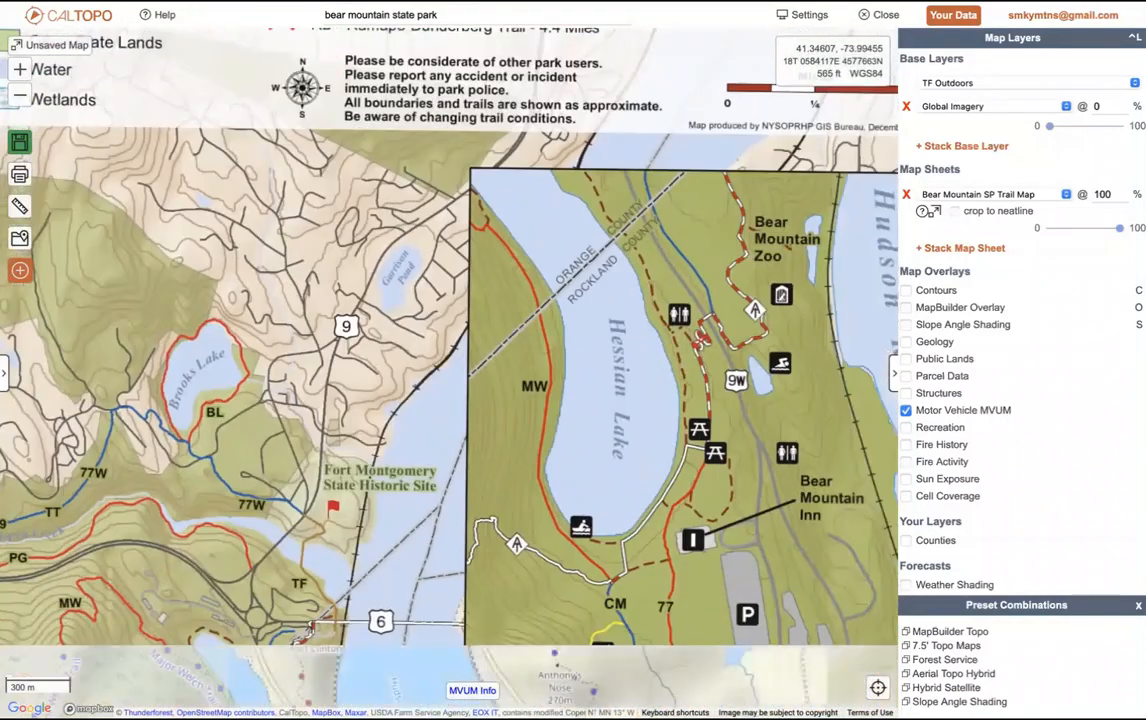
drag(348, 301, 372, 30)
drag(421, 271, 687, 307)
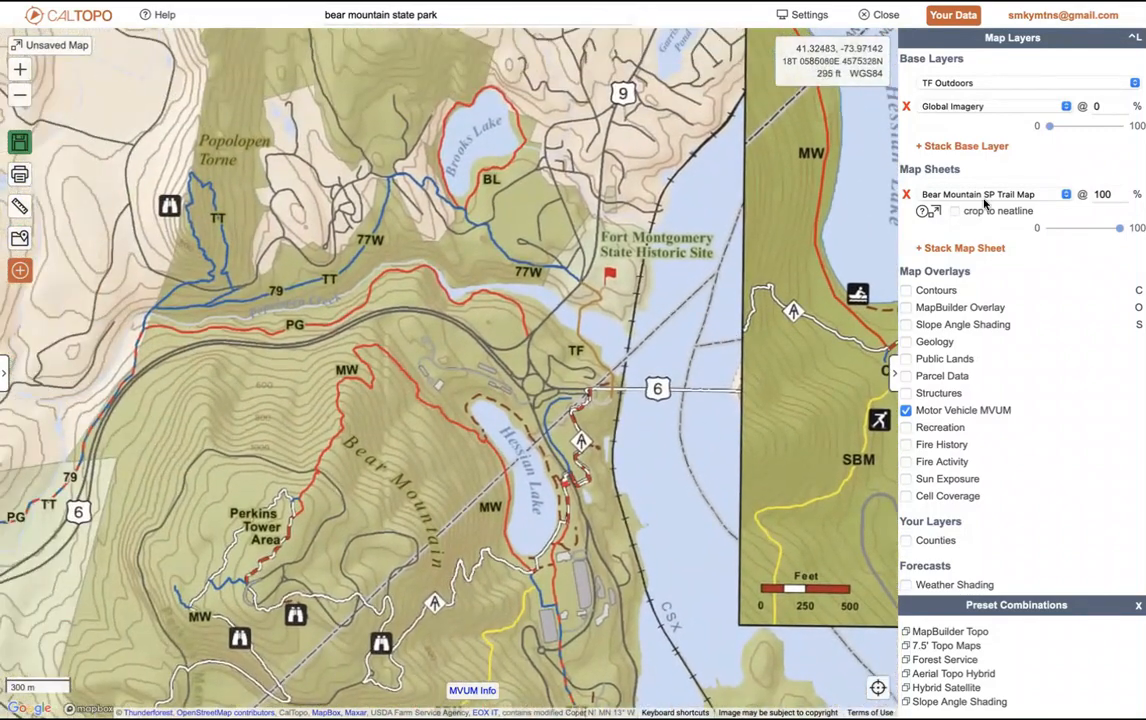
click(923, 213)
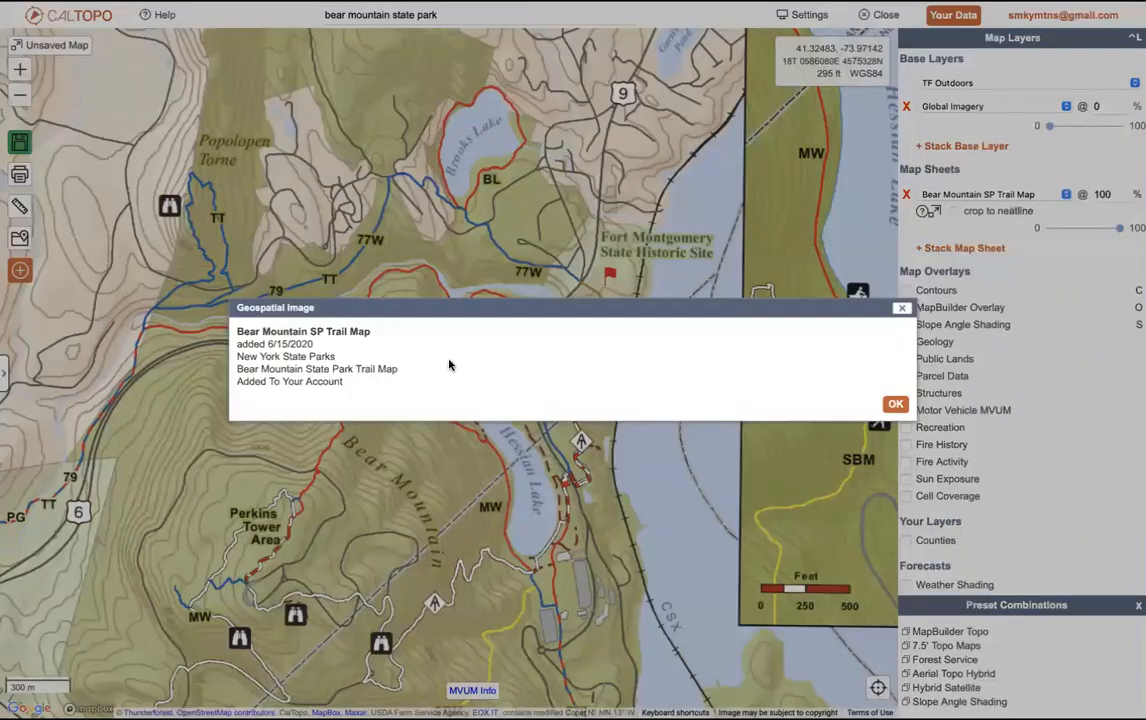
click(895, 405)
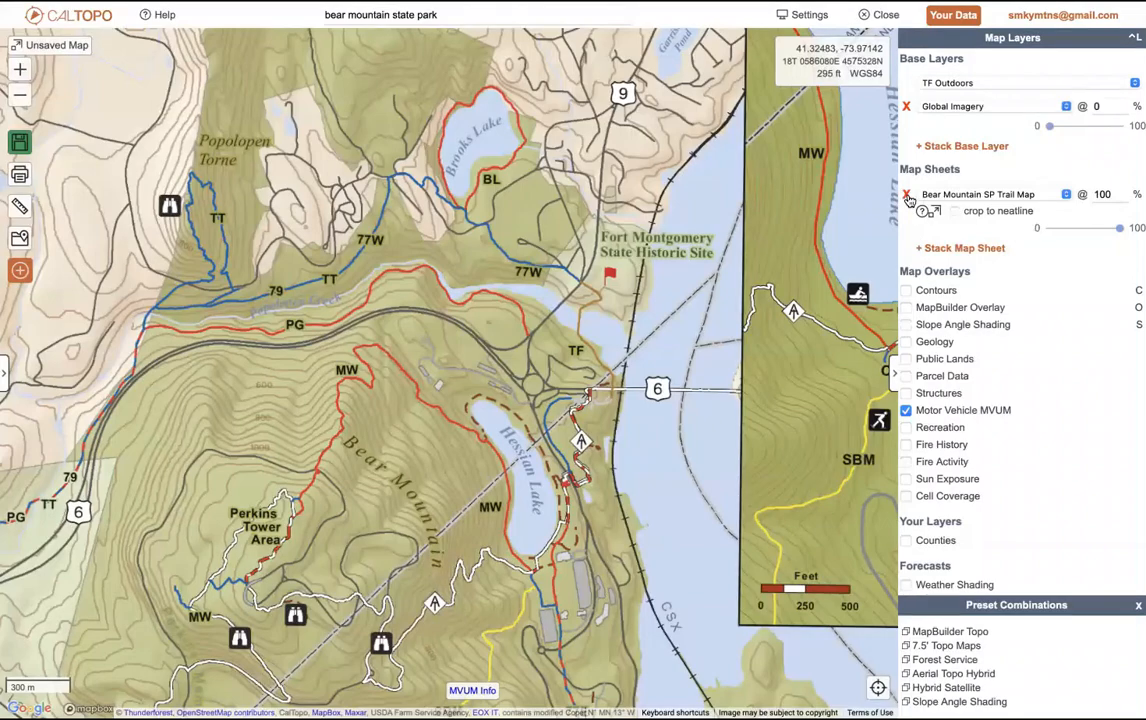
Step: Remove the Bear Mountain SP Trail Map sheet and turn off the Motor Vehicle MVUM overlay
click(907, 196)
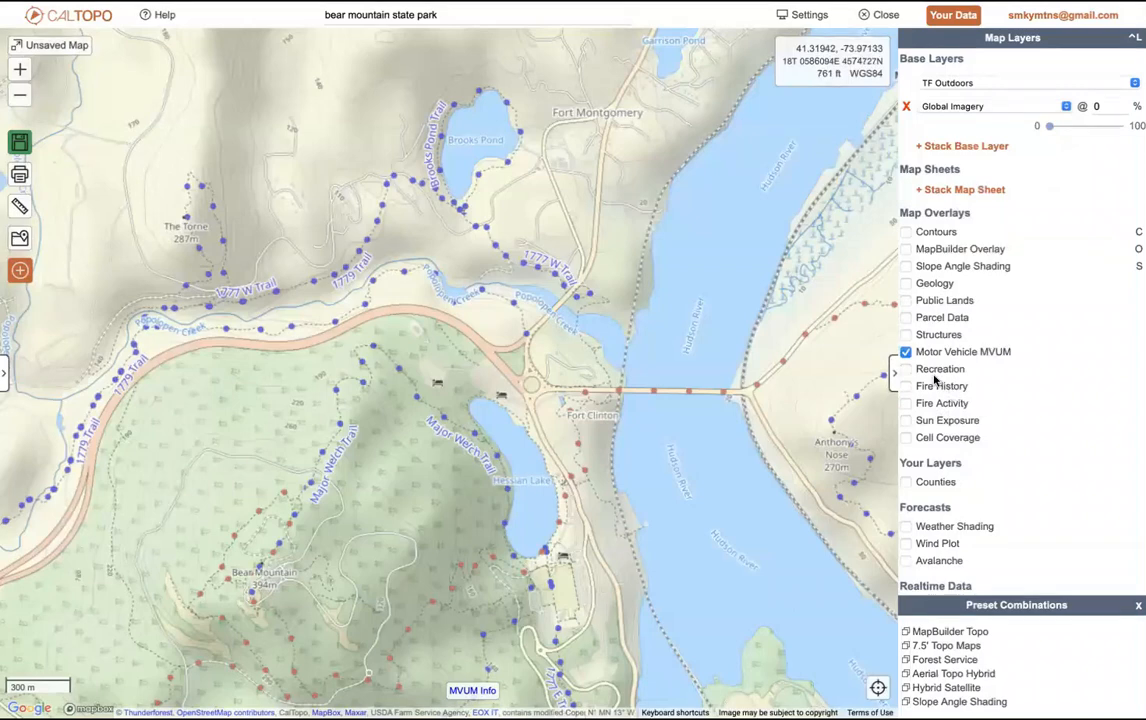
click(907, 353)
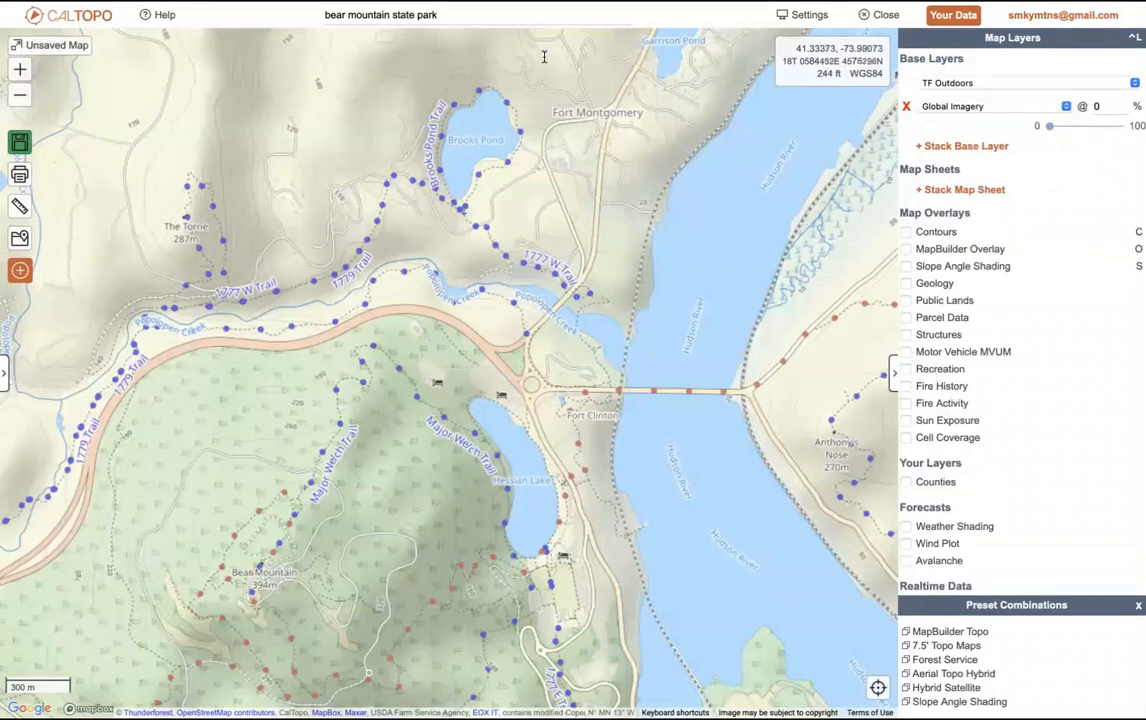
Step: Switch to the Standing Indian map and turn on the MapBuilder Overlay for the area around Little Bald
mouse_move(344, 28)
click(760, 52)
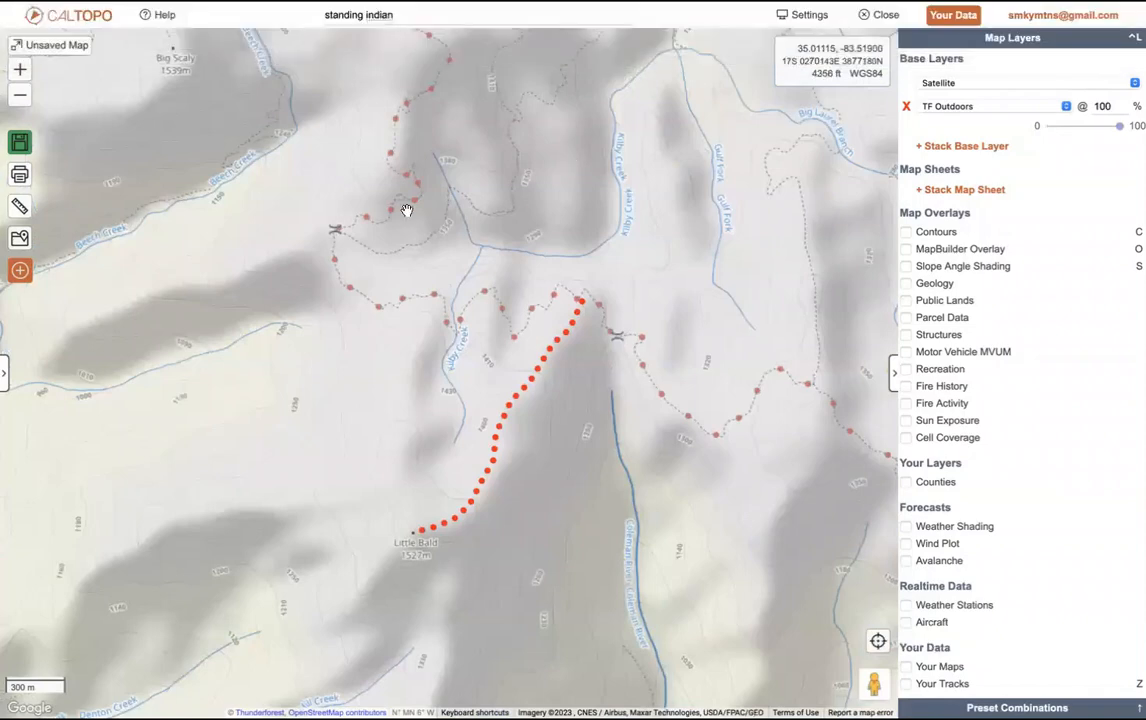
click(20, 95)
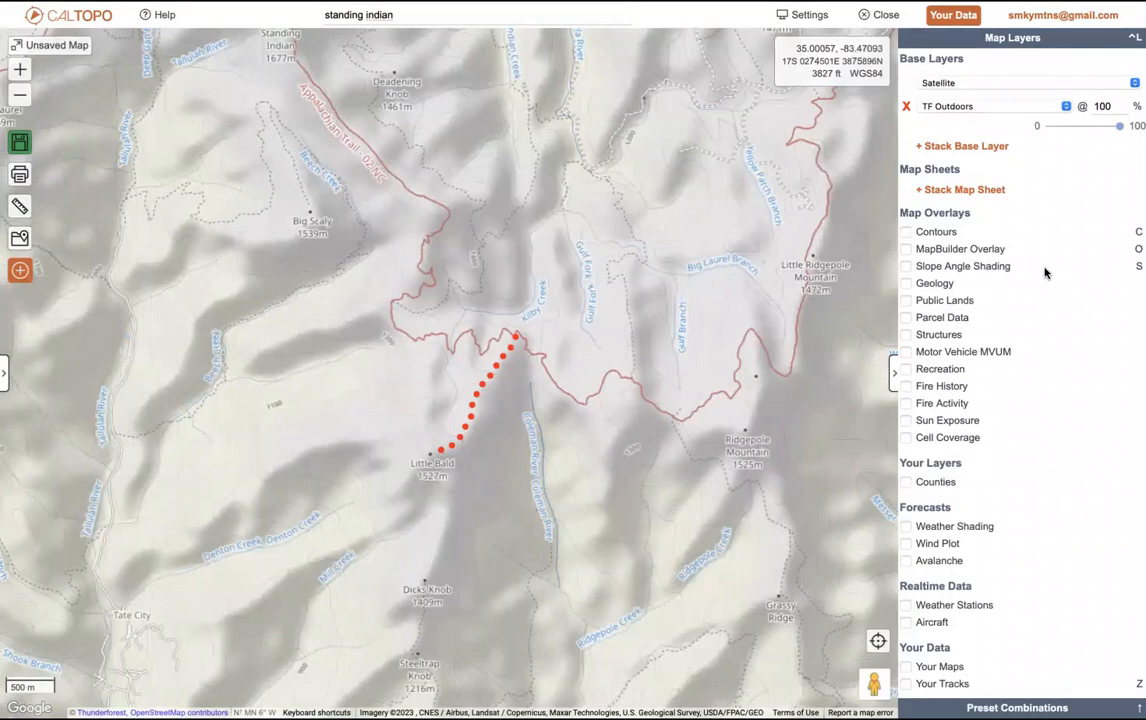
key(o)
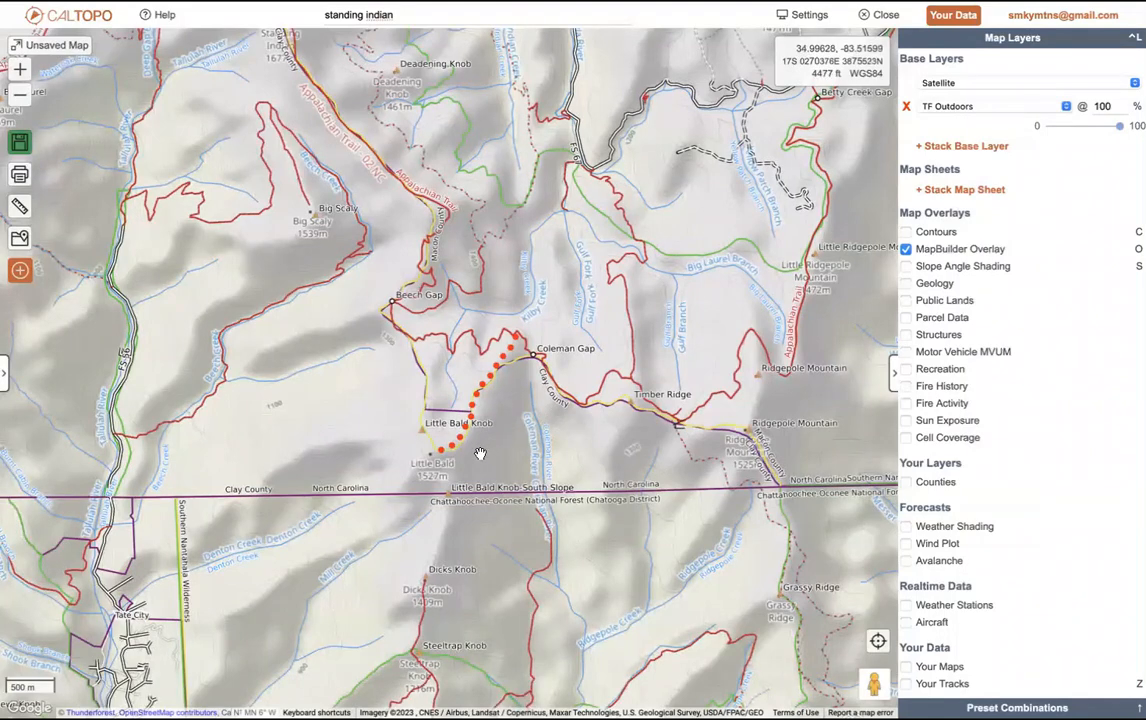
drag(480, 453, 510, 382)
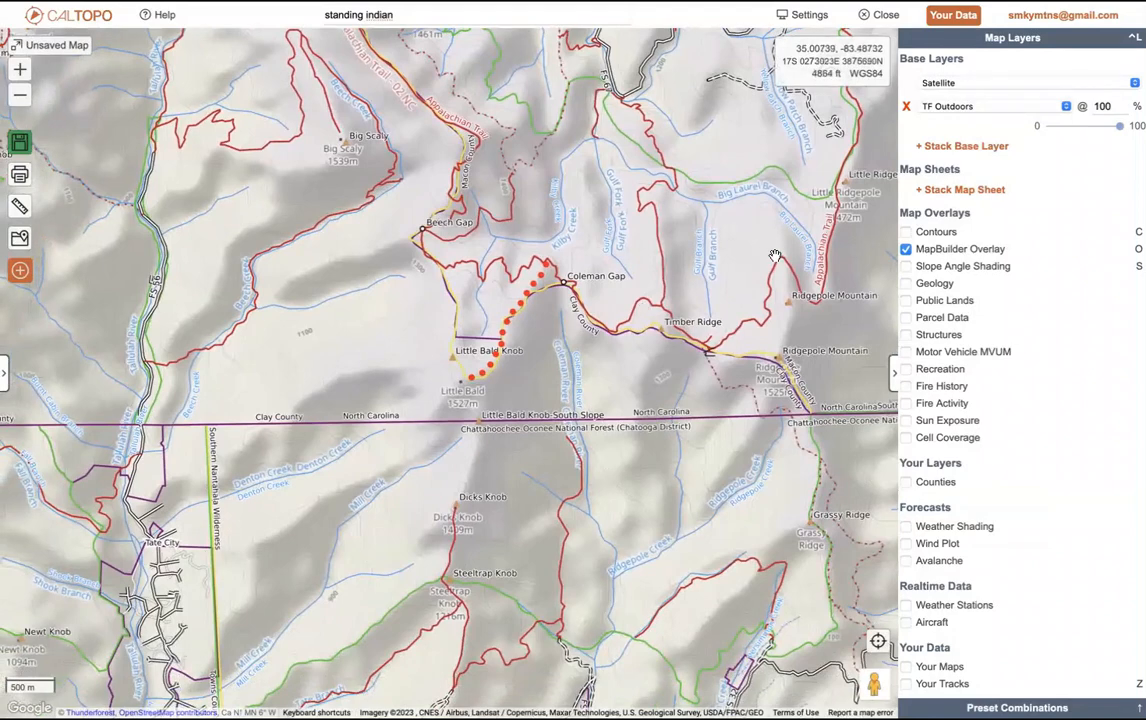
Step: Turn on the Fire History overlay and examine the extent of the 2016 Rock Mountain fire and its neighbouring fires
click(907, 387)
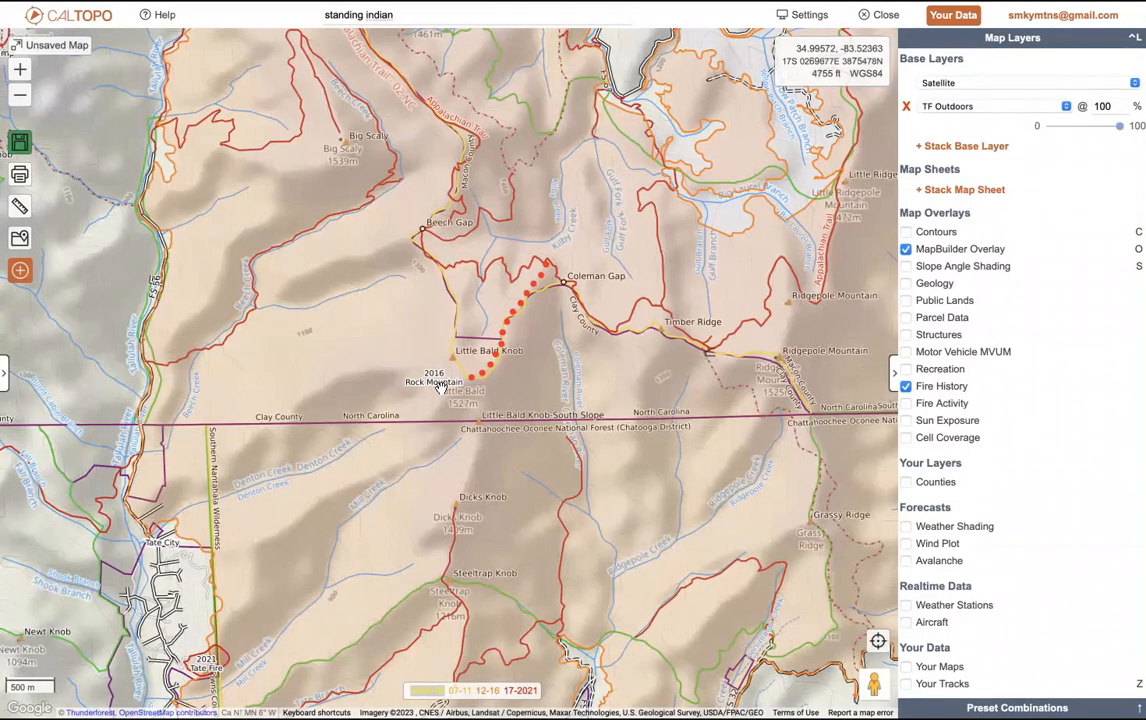
drag(417, 386, 474, 376)
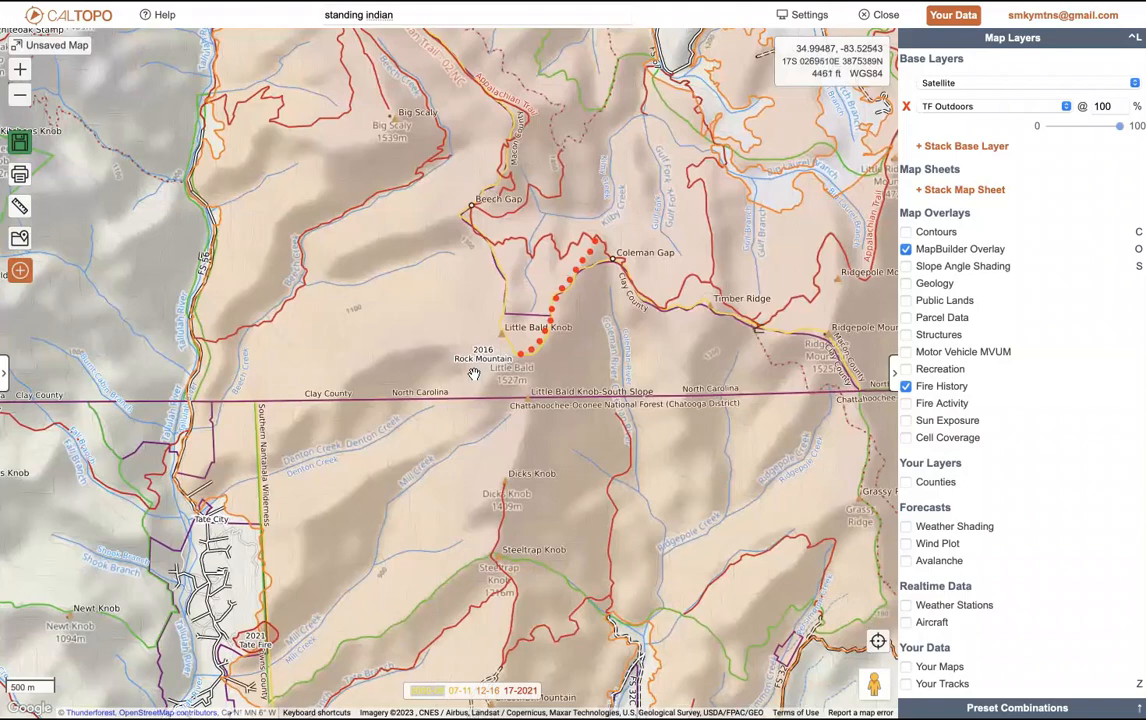
click(20, 99)
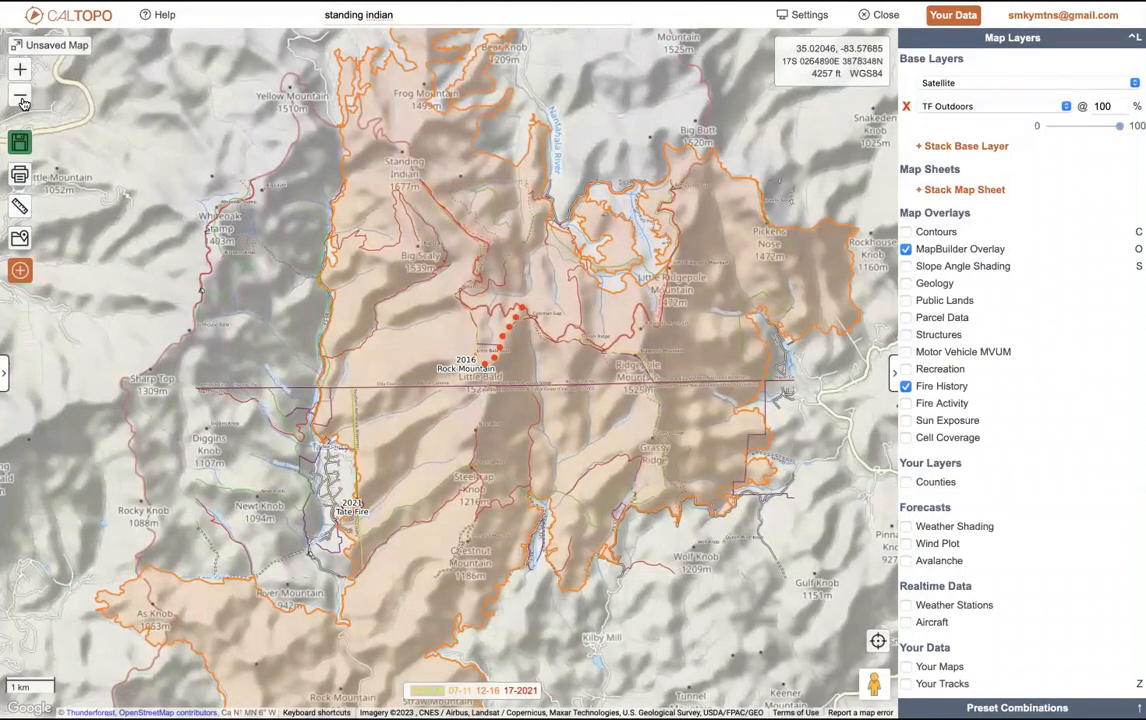
click(20, 99)
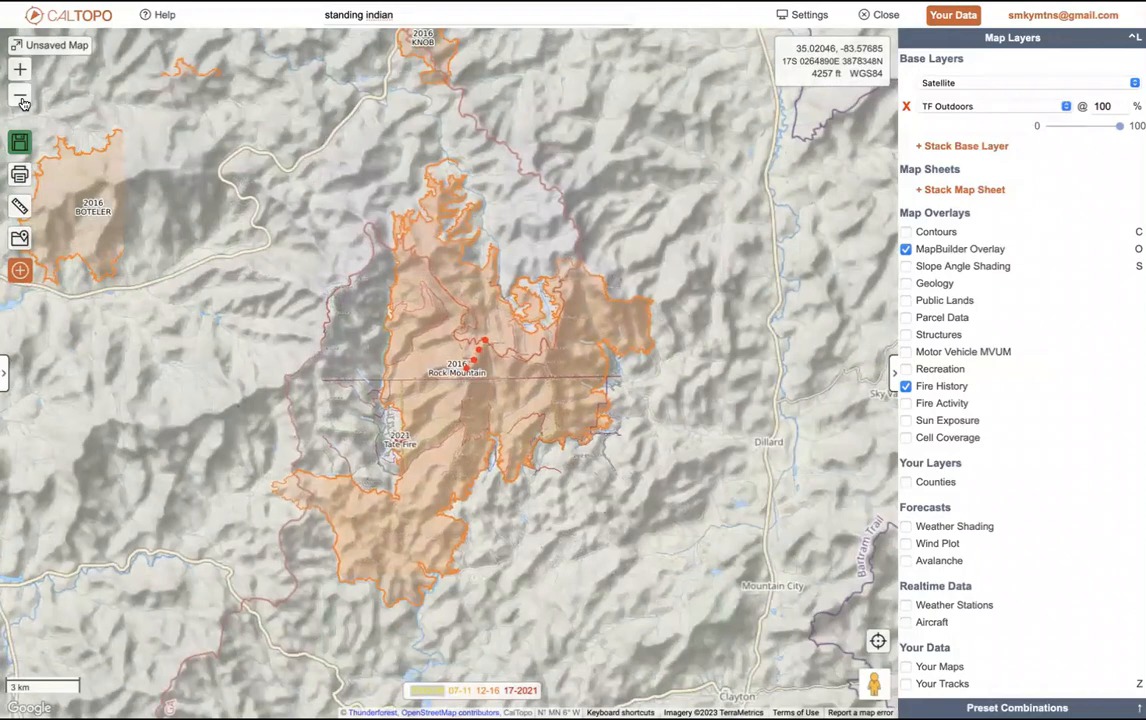
drag(223, 130, 344, 260)
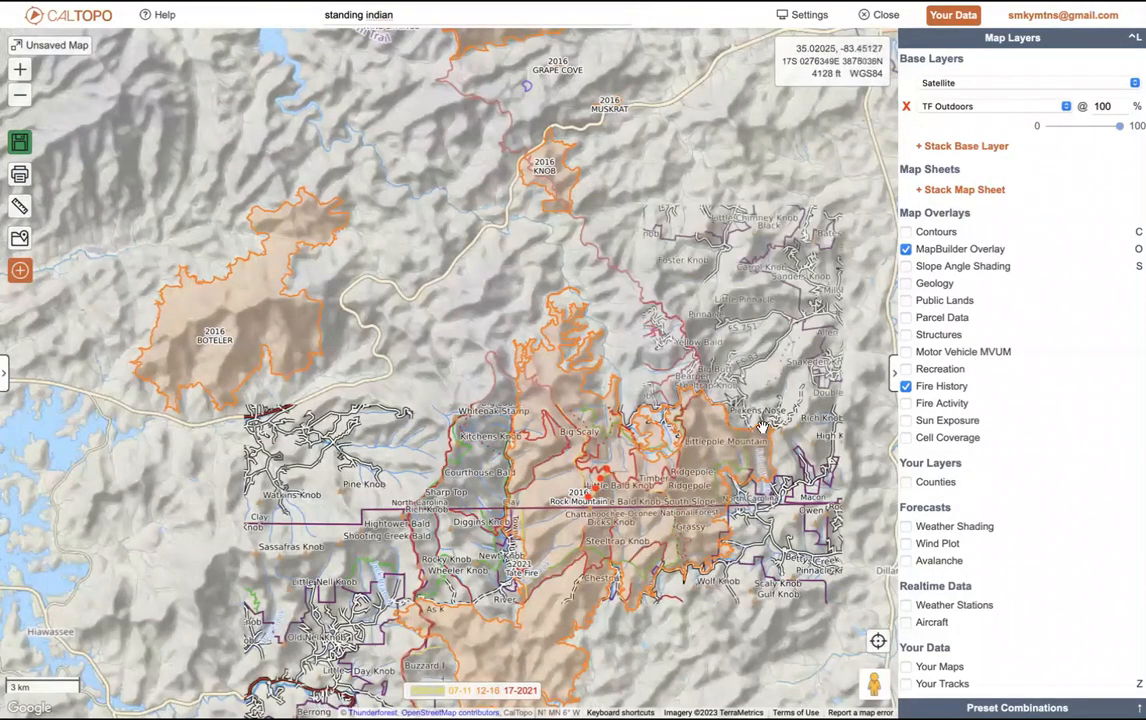
Step: Turn off the MapBuilder Overlay and examine the 2016 fire perimeters between Rock Mountain, Boteler and Tellico
click(906, 251)
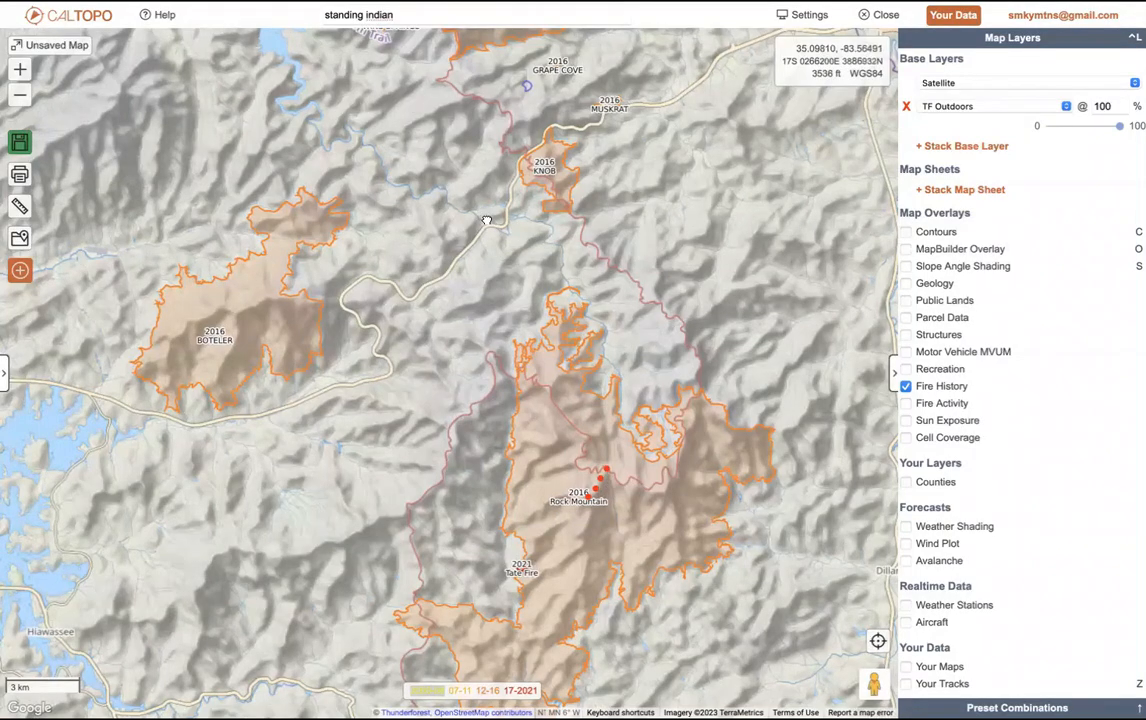
drag(486, 221, 482, 278)
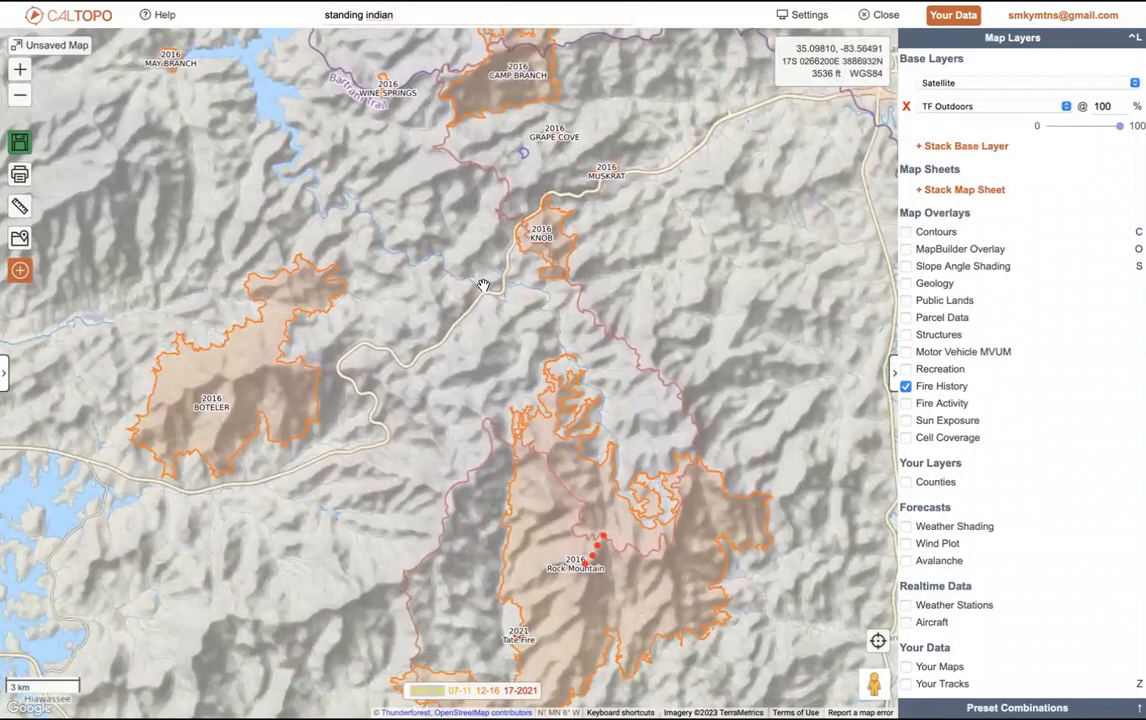
click(21, 98)
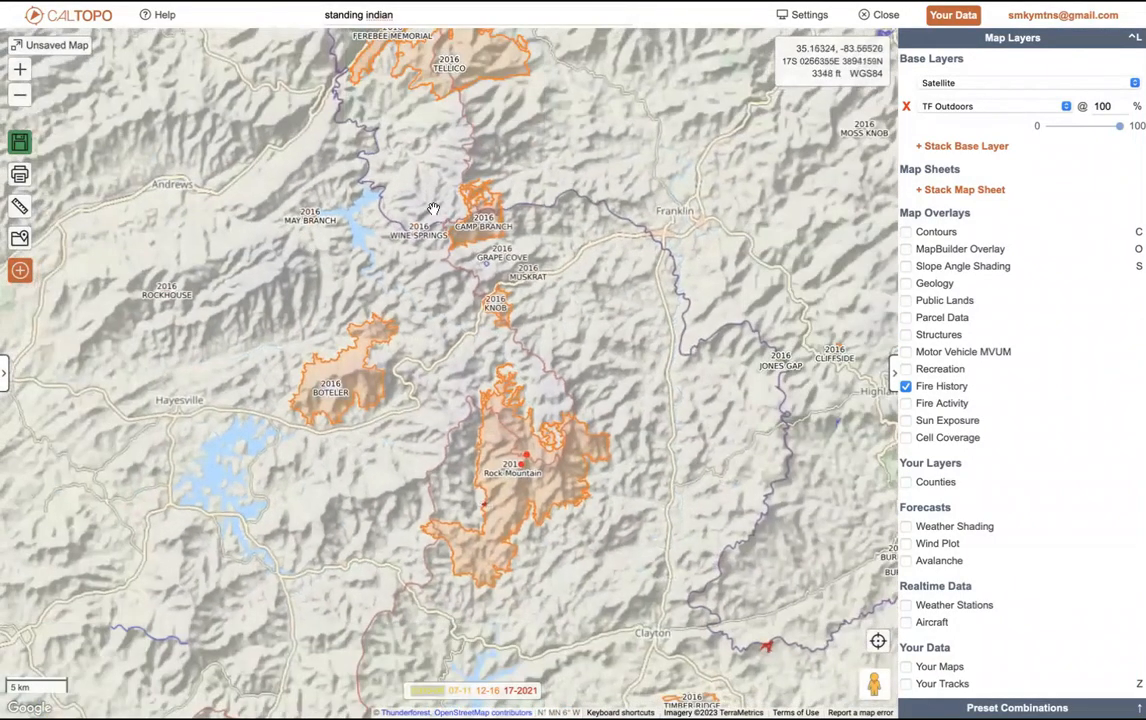
drag(433, 210, 559, 265)
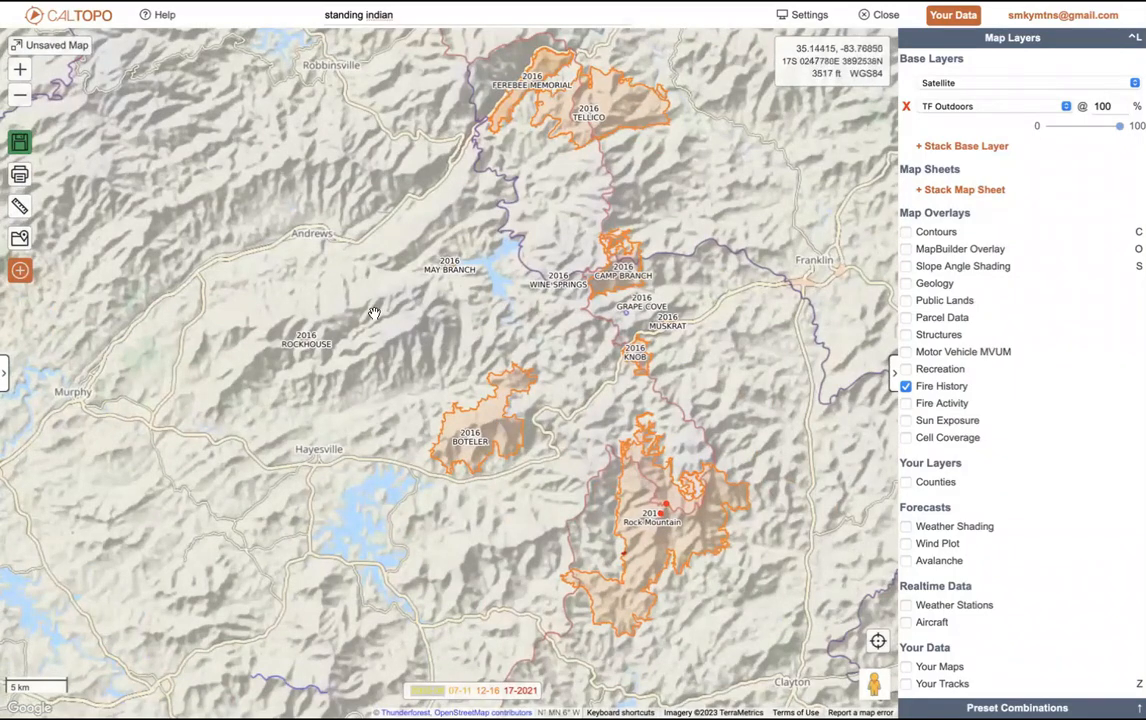
Step: Examine the 2021 Long Branch fire and surrounding fire perimeters near Tellico Plains, and turn off the Fire History overlay
drag(409, 275, 728, 381)
drag(550, 239, 728, 272)
scroll(480, 188, up, 2)
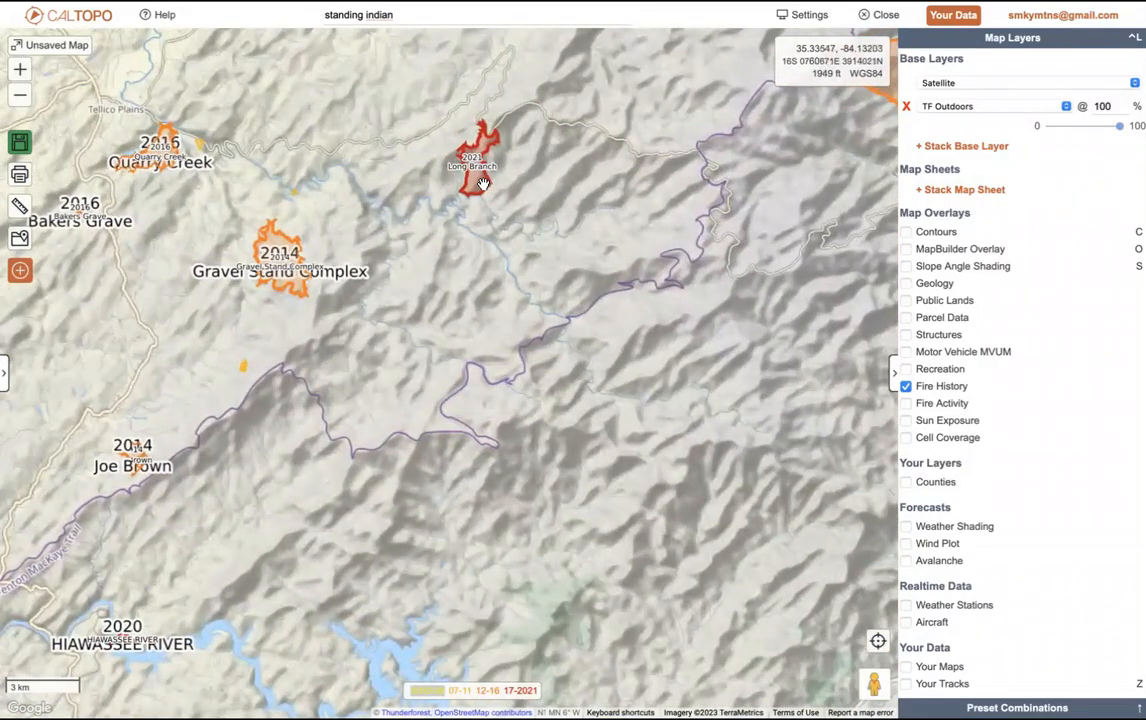
scroll(500, 178, up, 2)
scroll(519, 165, up, 2)
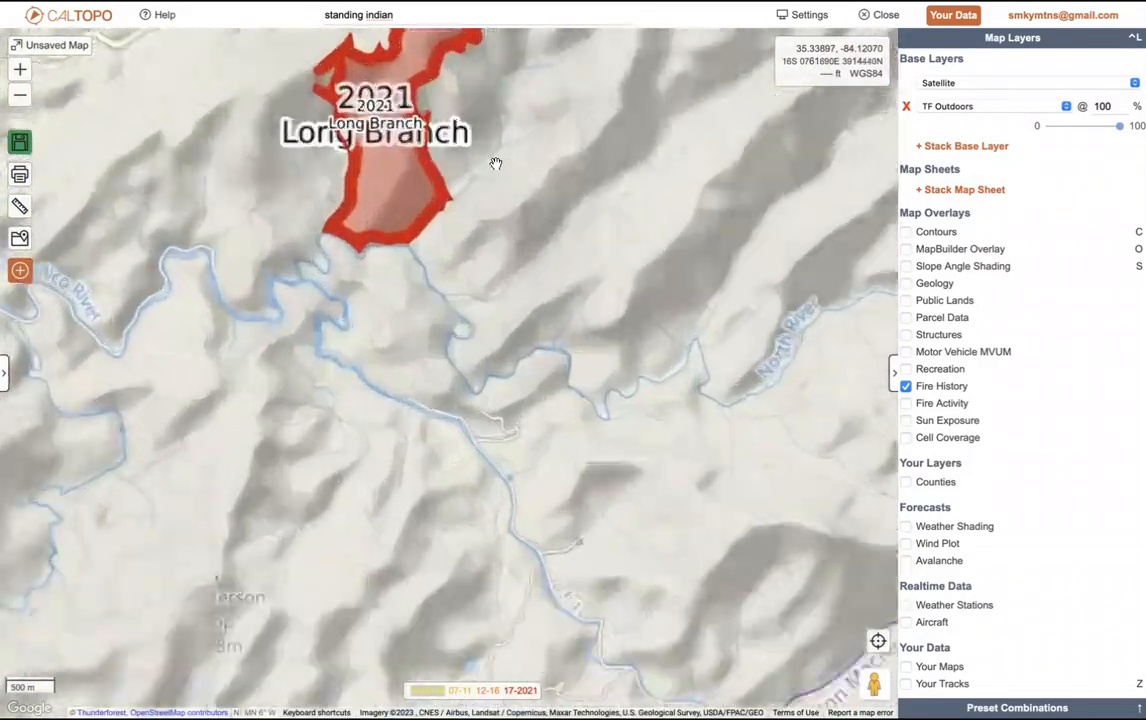
click(20, 95)
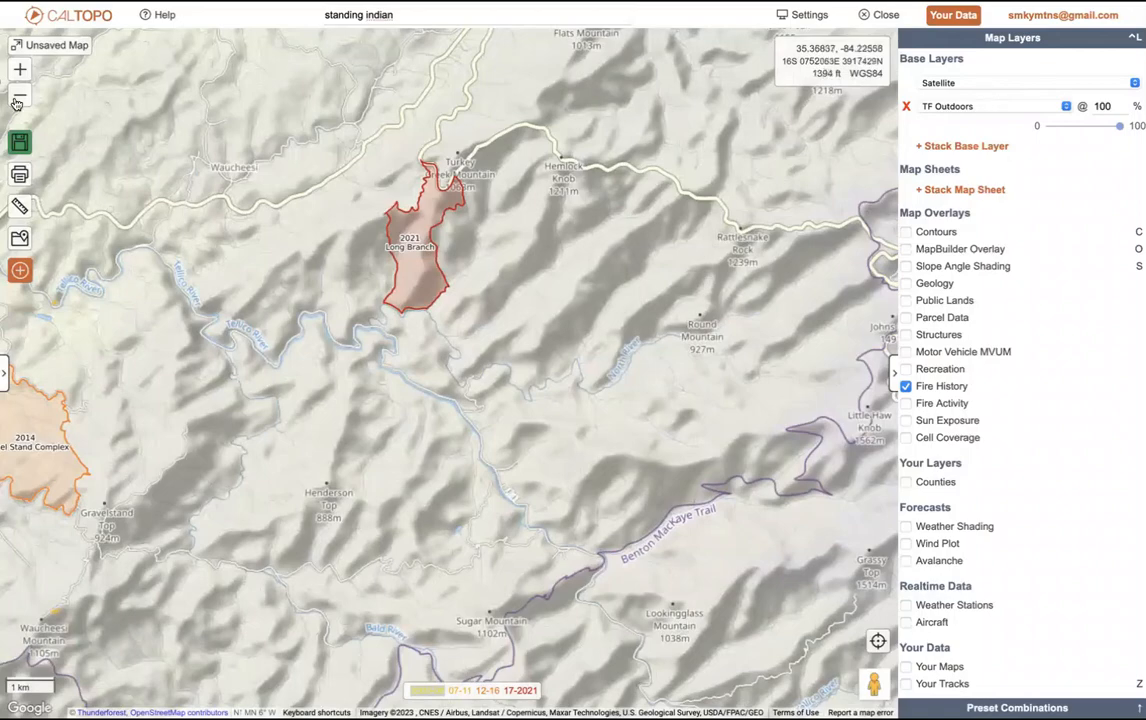
click(21, 98)
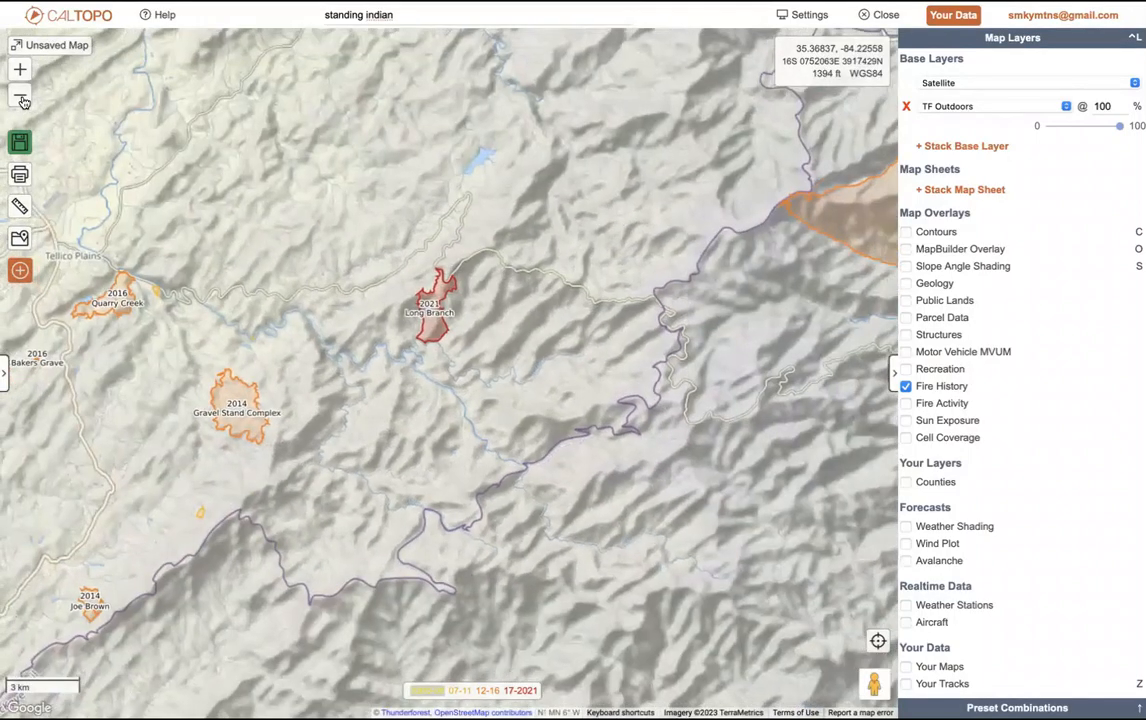
click(906, 387)
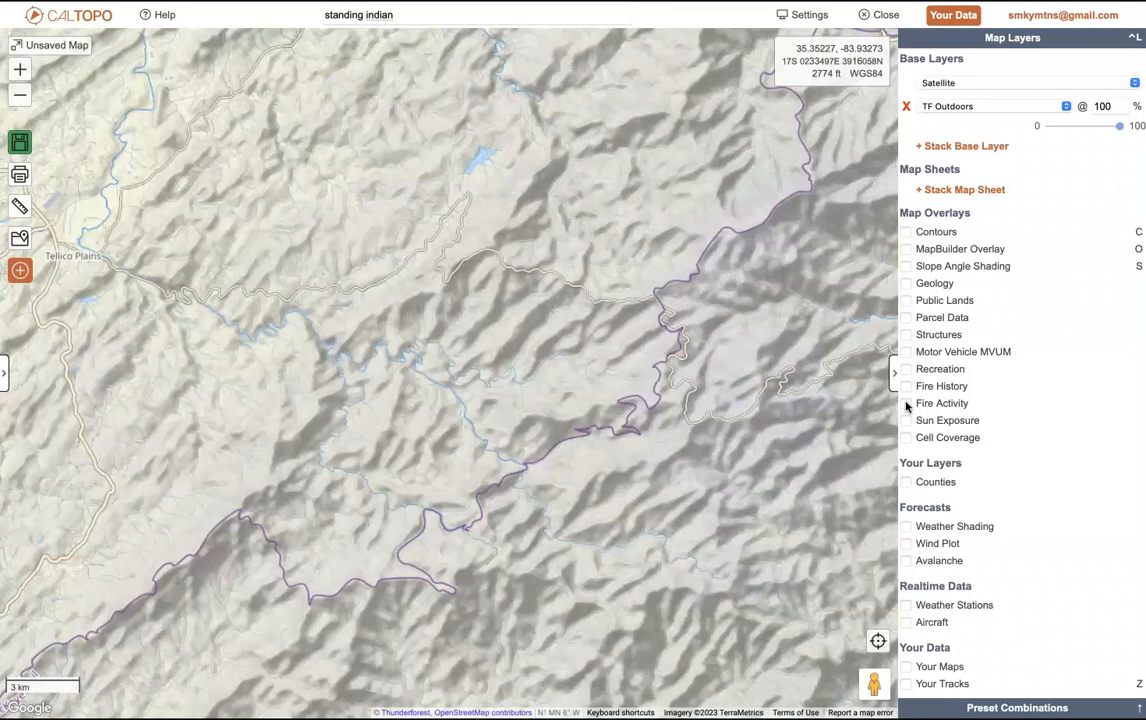
Step: Turn on the Fire Activity overlay, review its satellite source choices while keeping MODIS+VIIRS, and turn it off
click(906, 405)
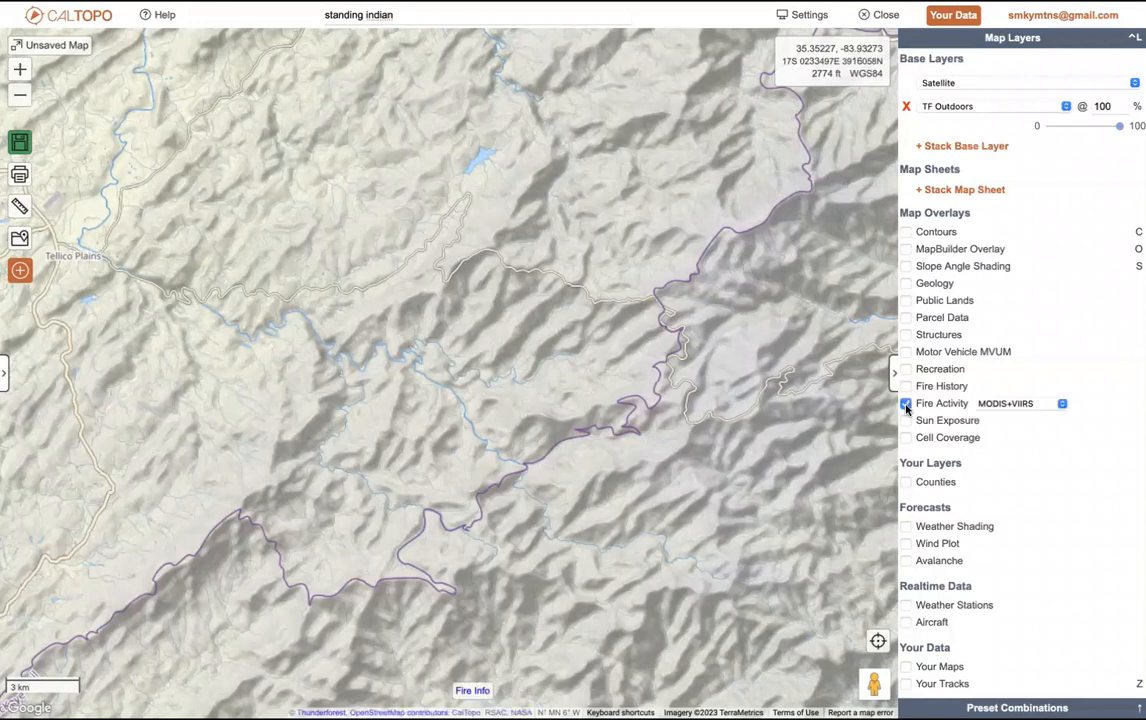
click(1053, 405)
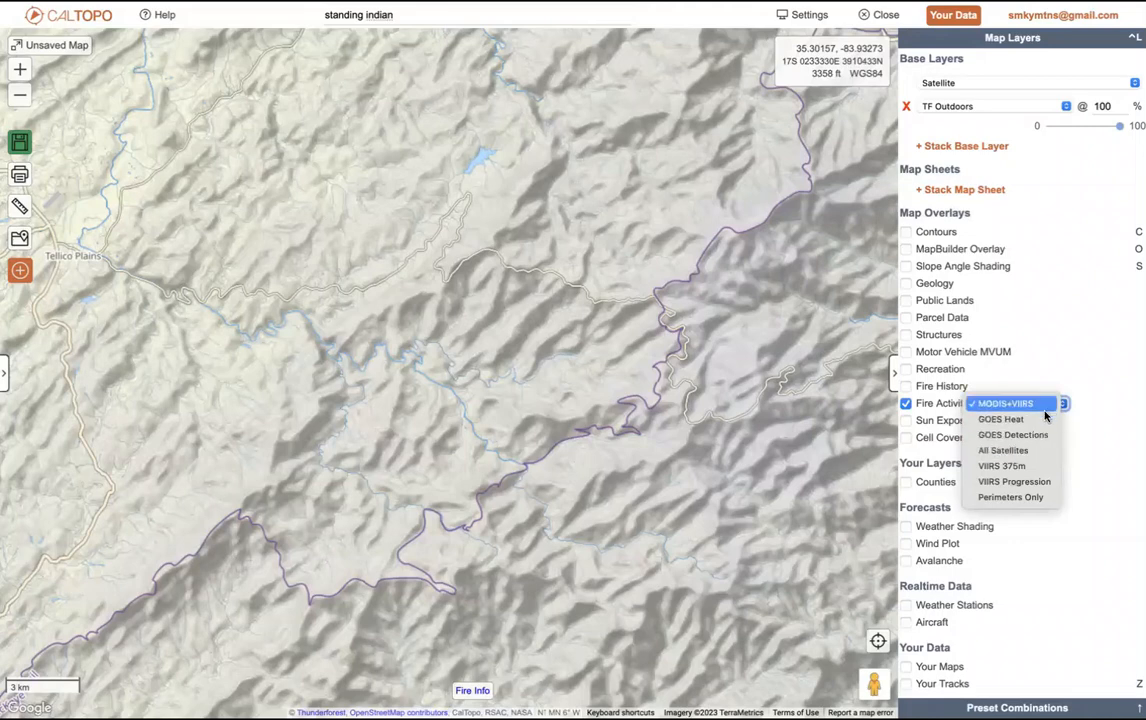
click(651, 327)
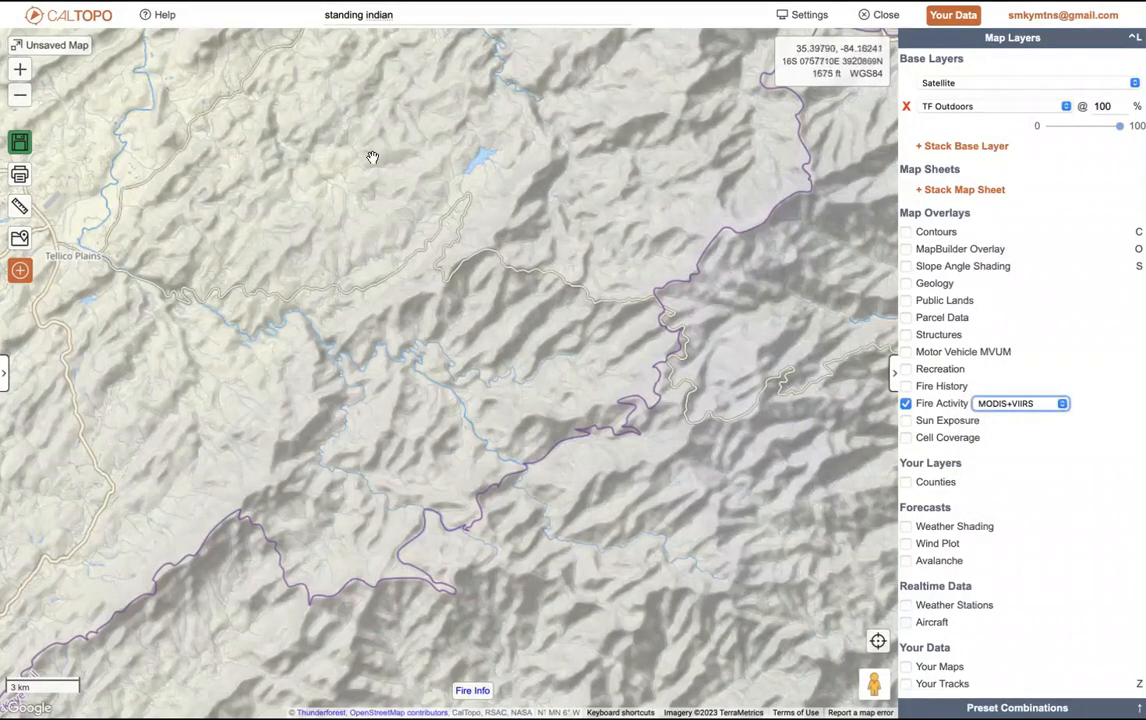
click(906, 403)
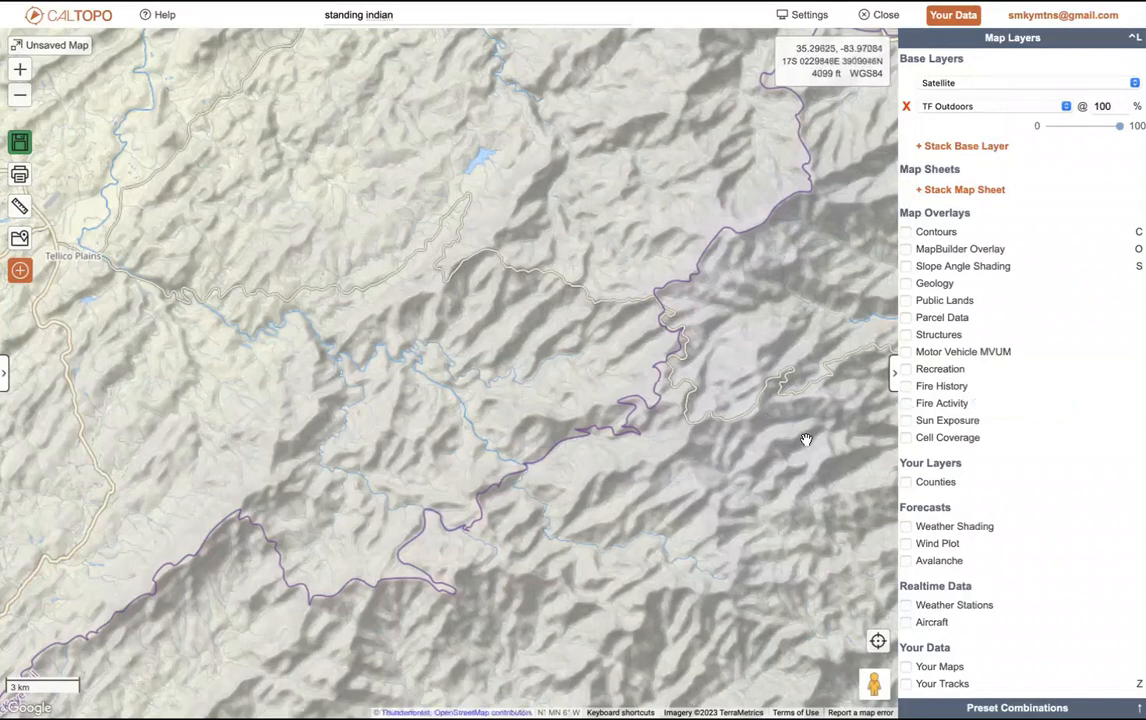
Step: Examine the terrain around Cheoah Bald and Little Bald with the Sun Exposure overlay set to today at 2:00PM, and remove the overlay
drag(808, 440, 281, 609)
drag(722, 536, 473, 450)
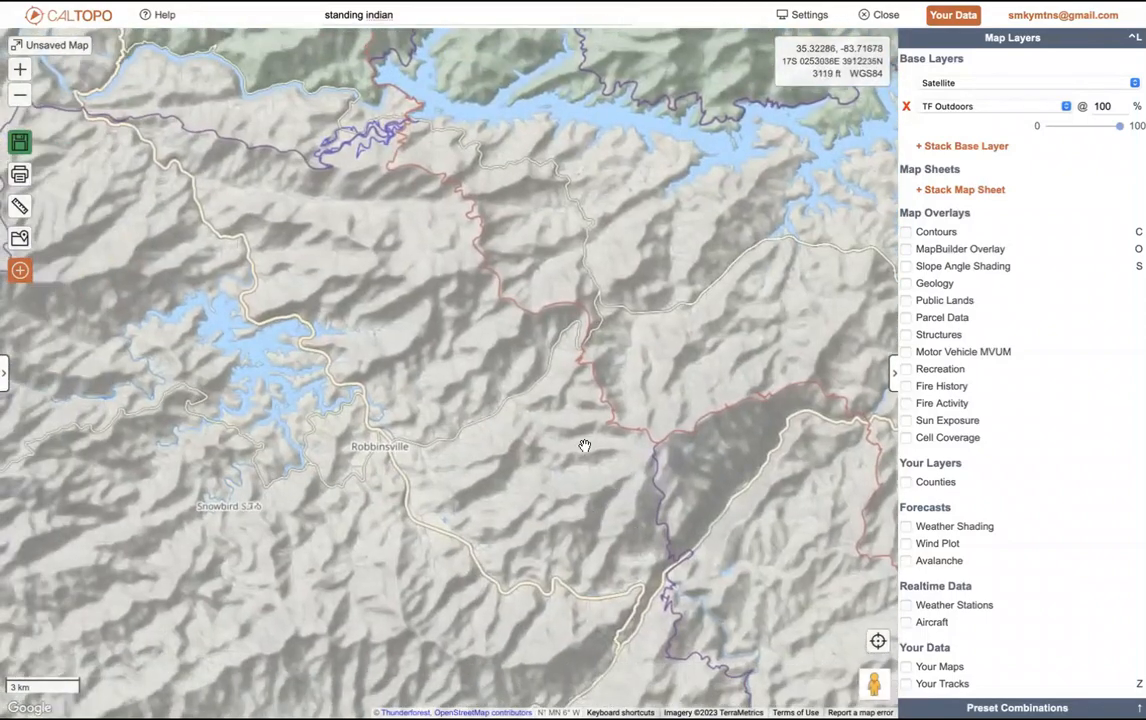
scroll(568, 440, up, 1)
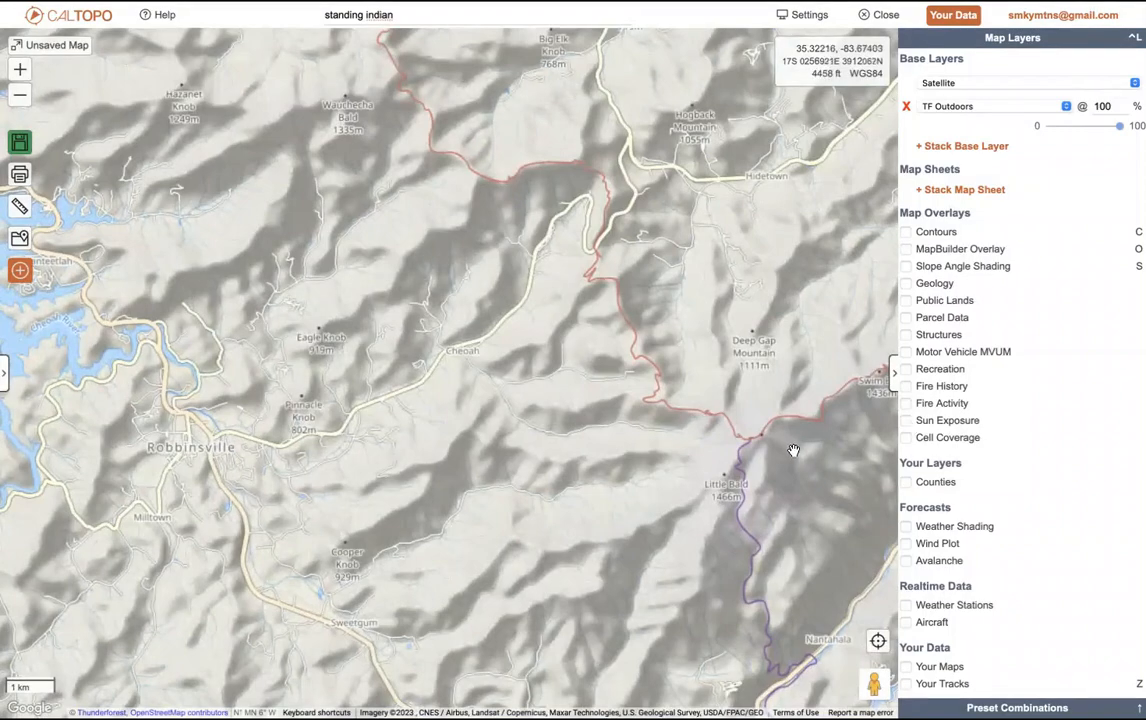
drag(791, 451, 624, 366)
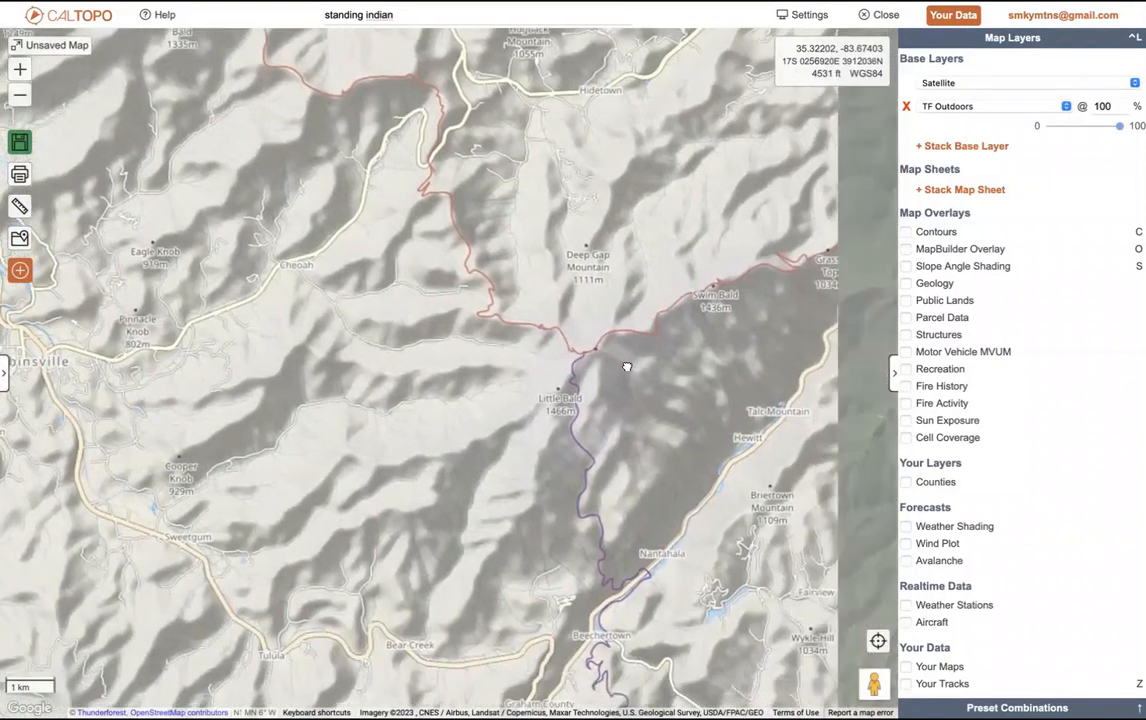
click(906, 421)
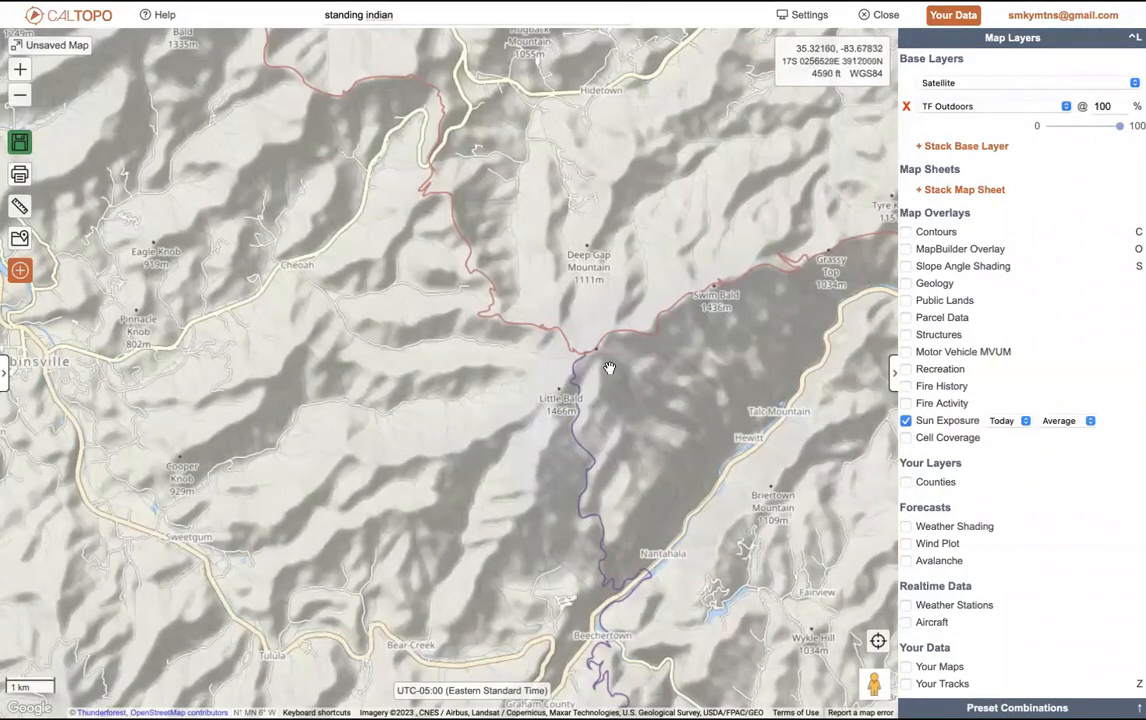
click(1067, 421)
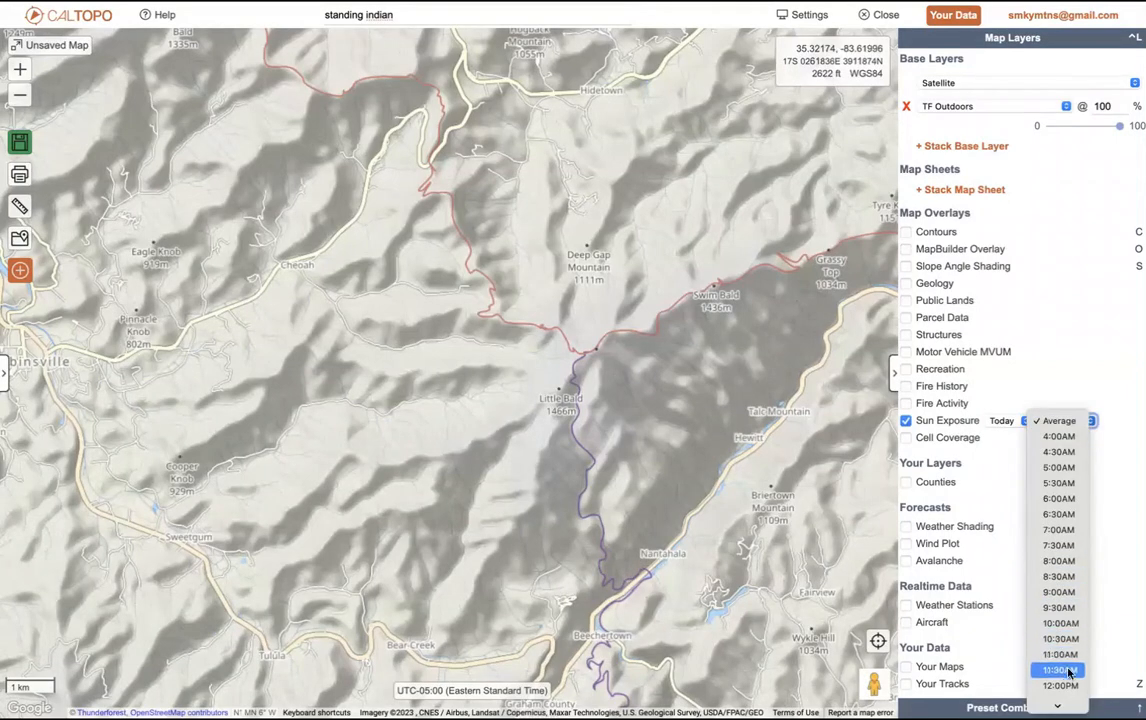
scroll(1066, 626, down, 5)
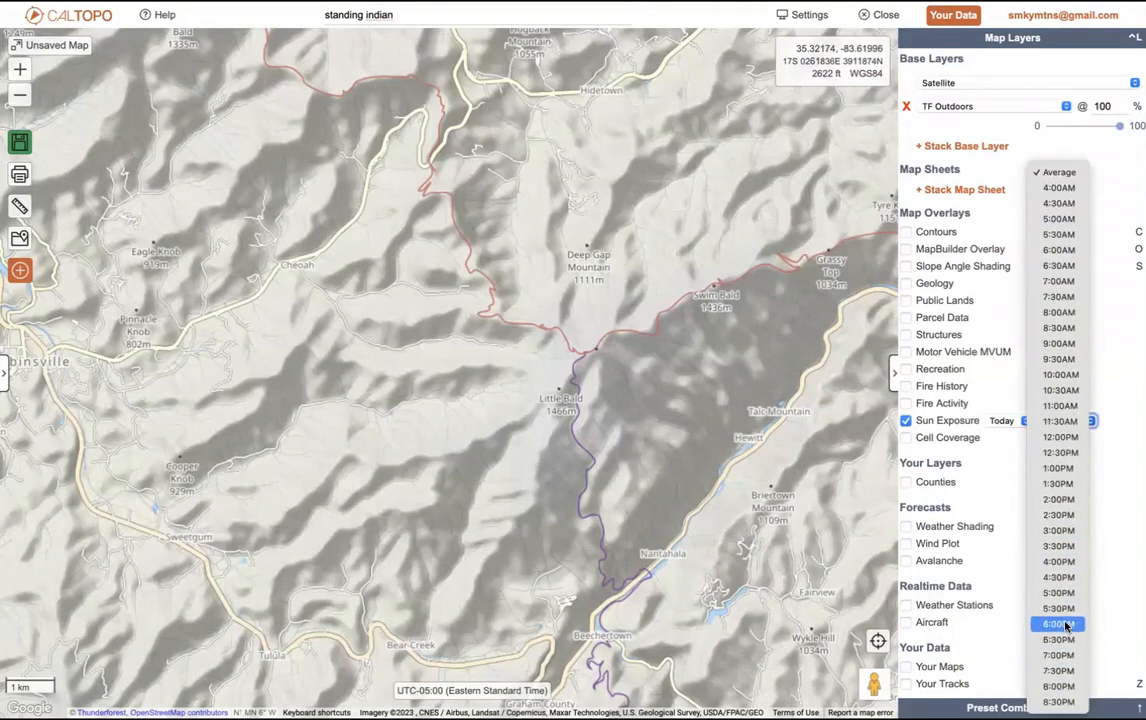
click(1074, 500)
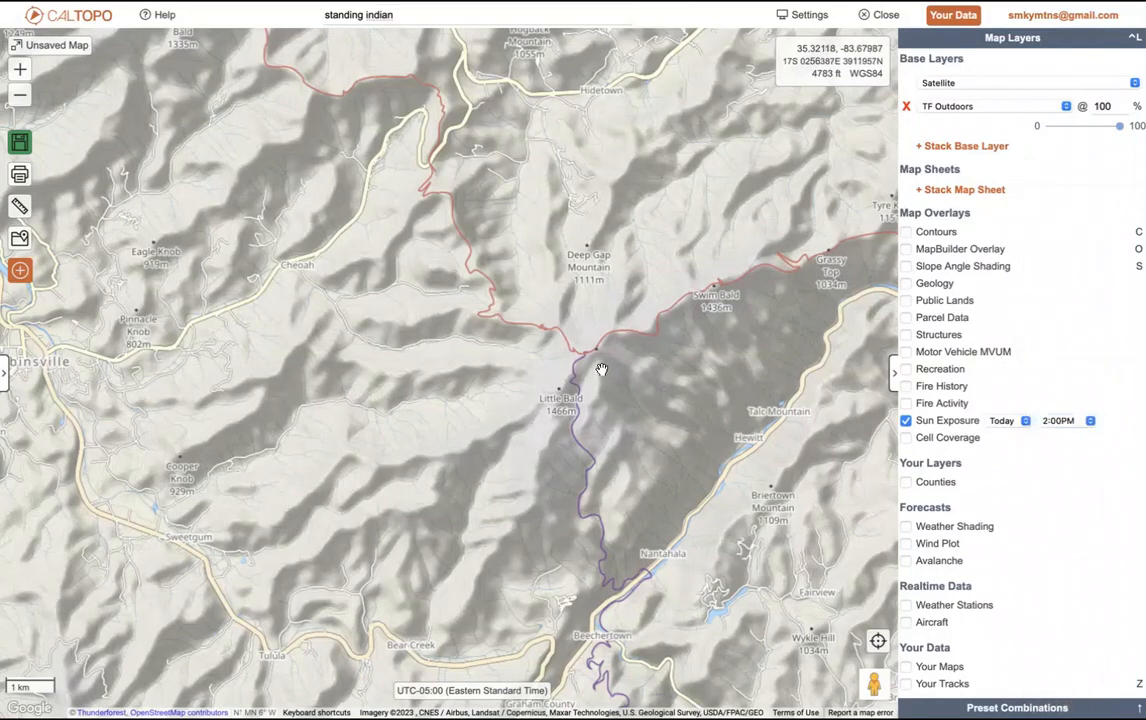
scroll(601, 369, up, 3)
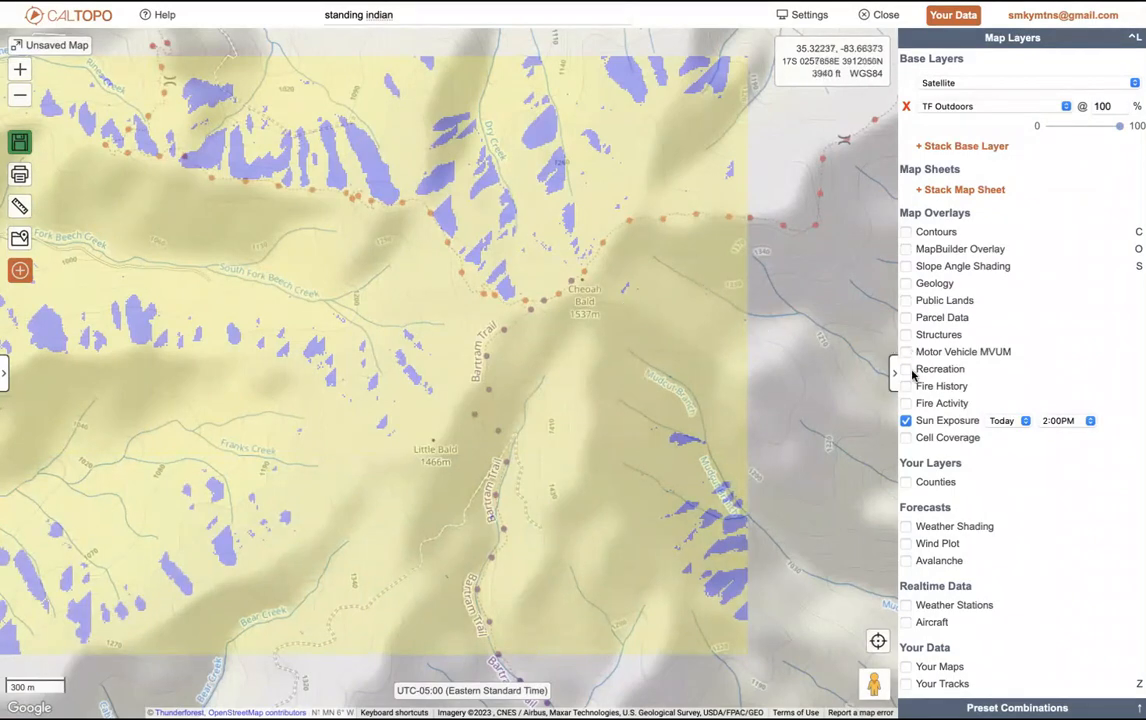
click(906, 422)
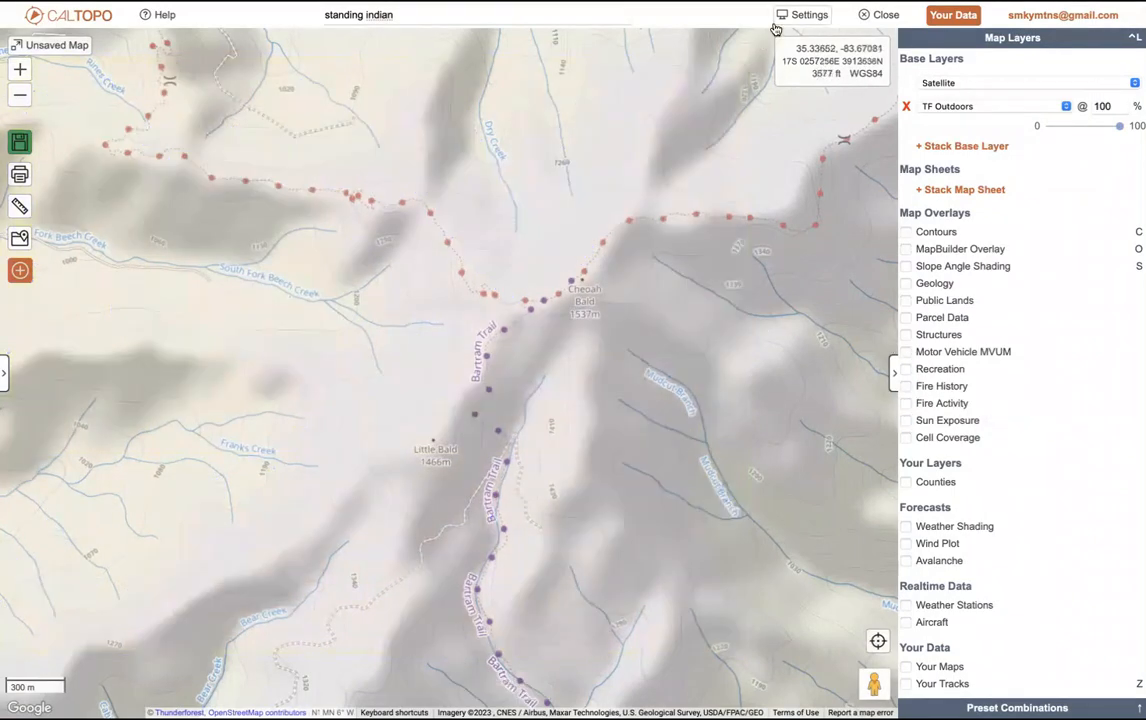
Step: Switch to the Roan High Knob map and turn on the Cell Coverage overlay for Verizon
mouse_move(695, 10)
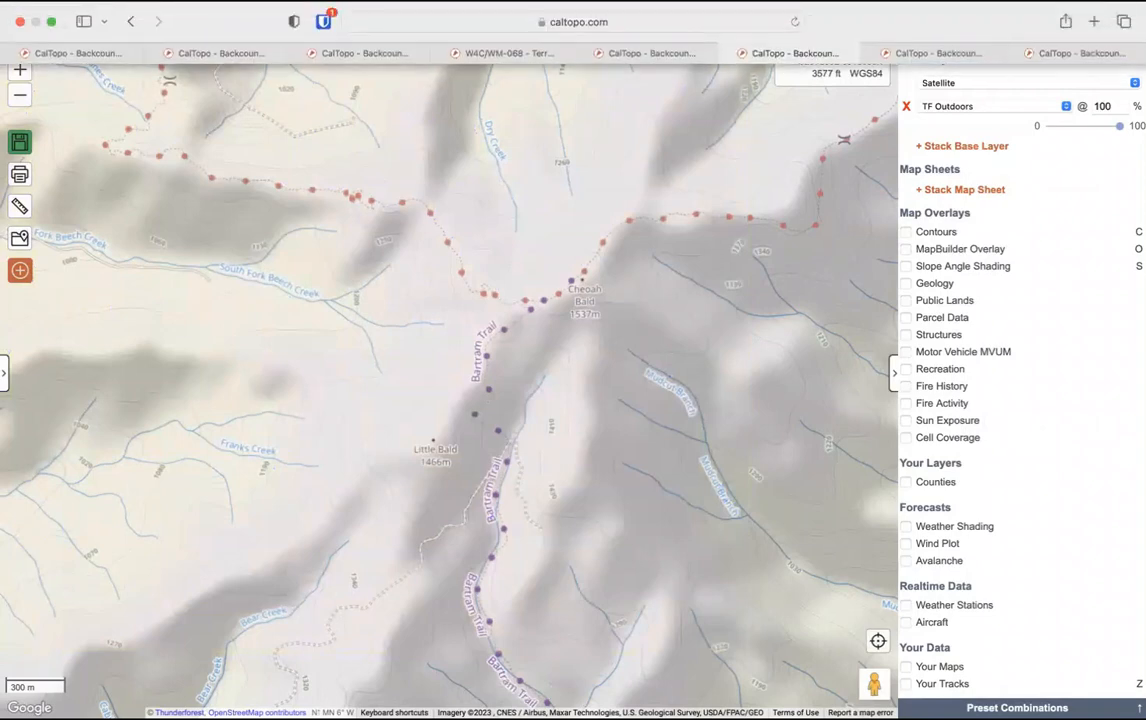
click(895, 57)
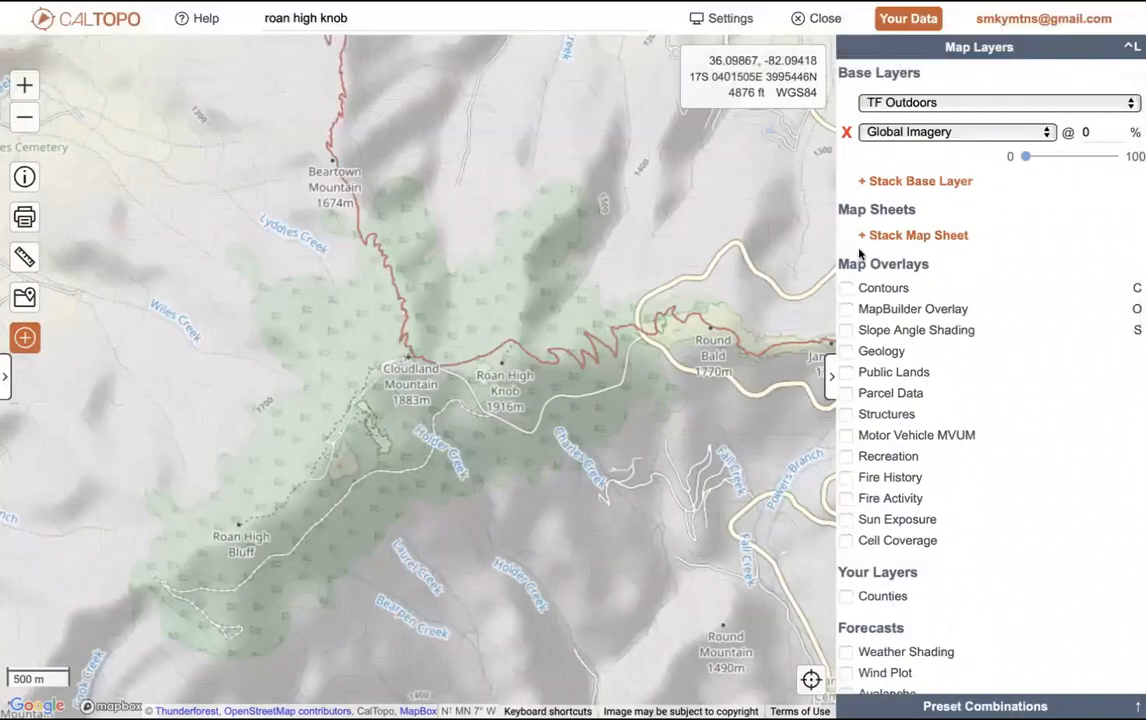
click(845, 542)
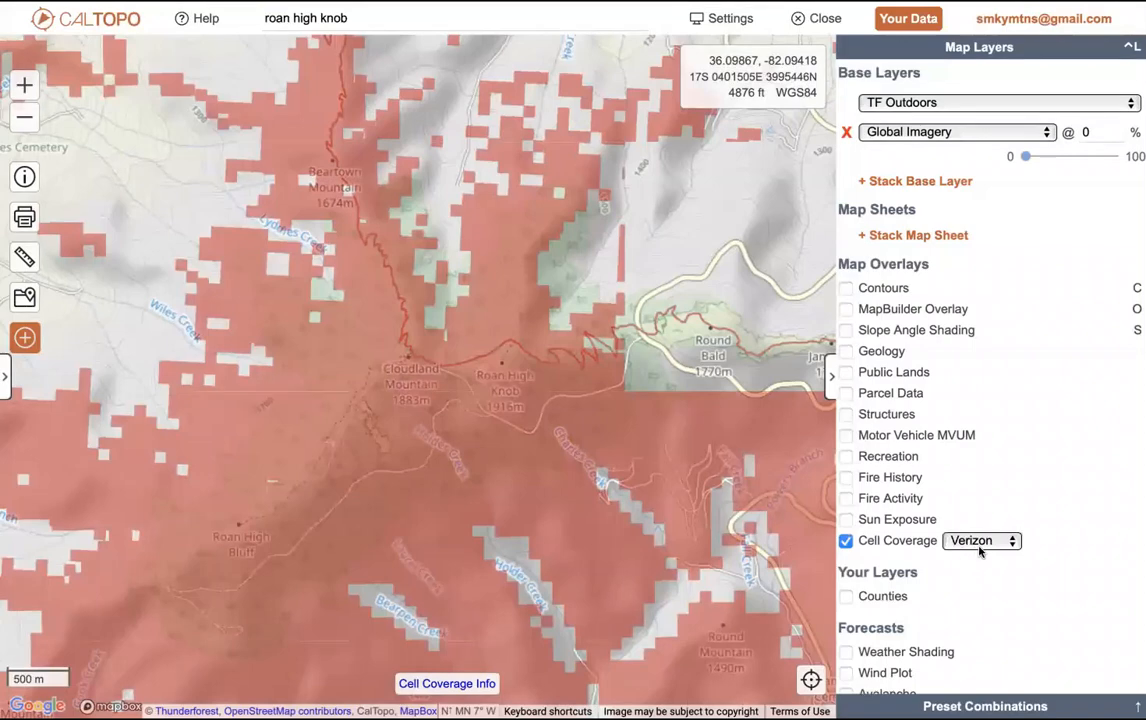
Step: Compare the cell coverage for AT&T, T-Mobile and all carriers around Roan High Knob, and turn off the Cell Coverage overlay
click(978, 542)
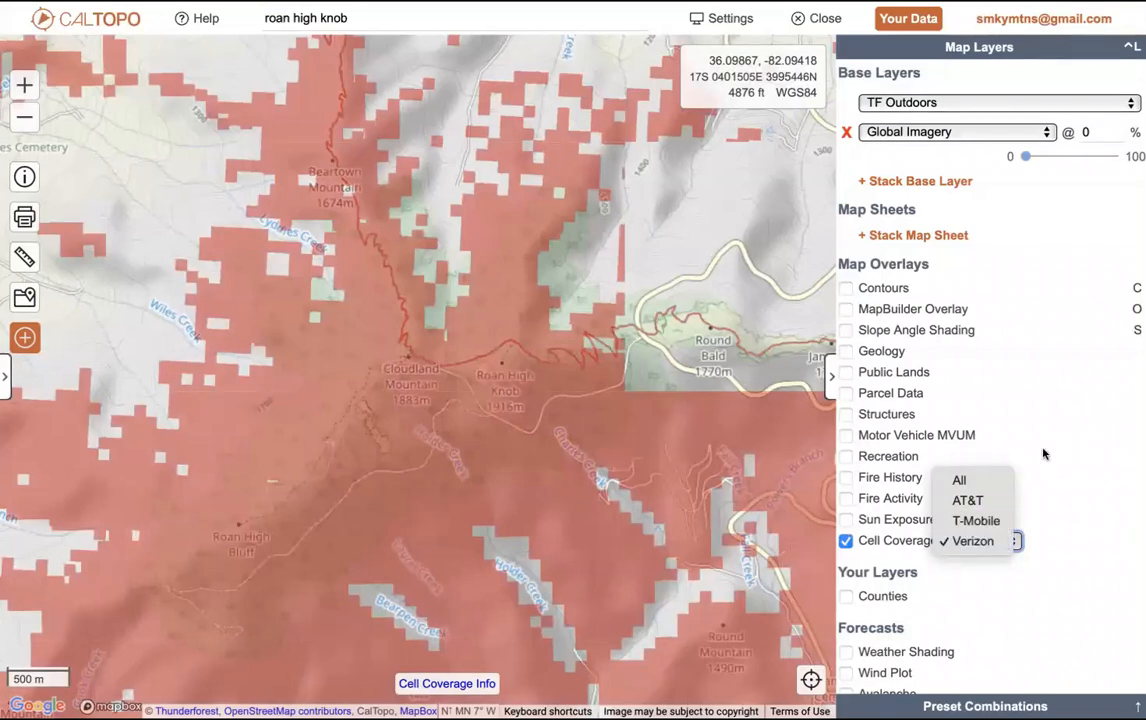
click(976, 509)
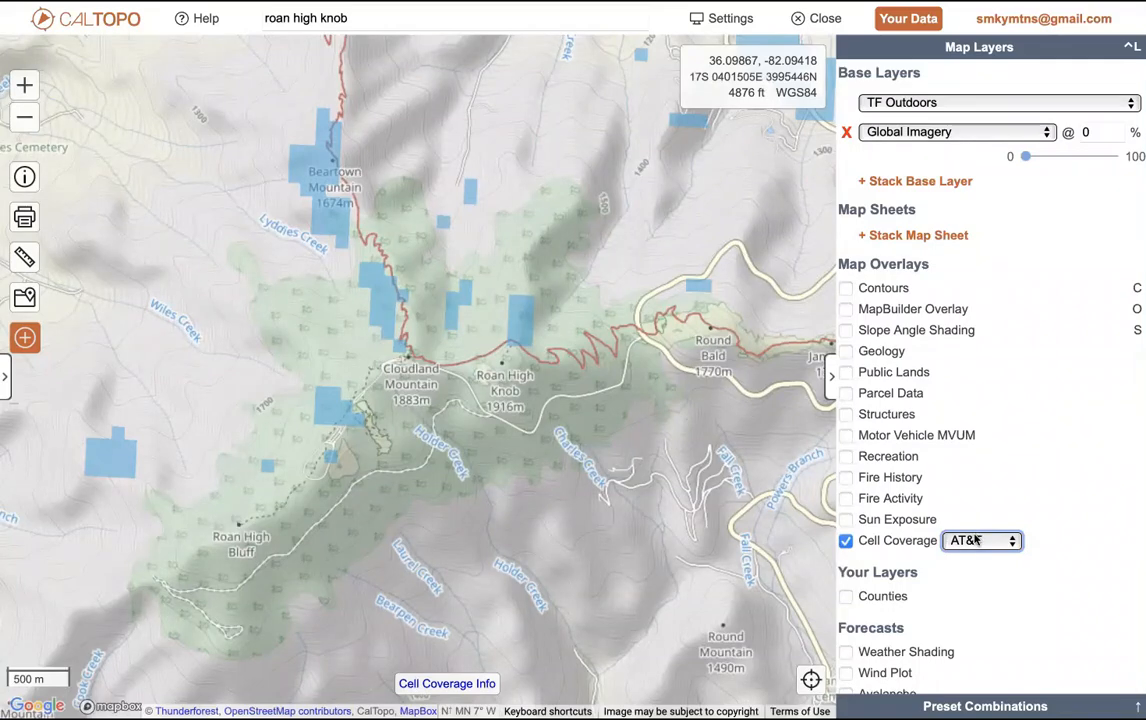
click(976, 541)
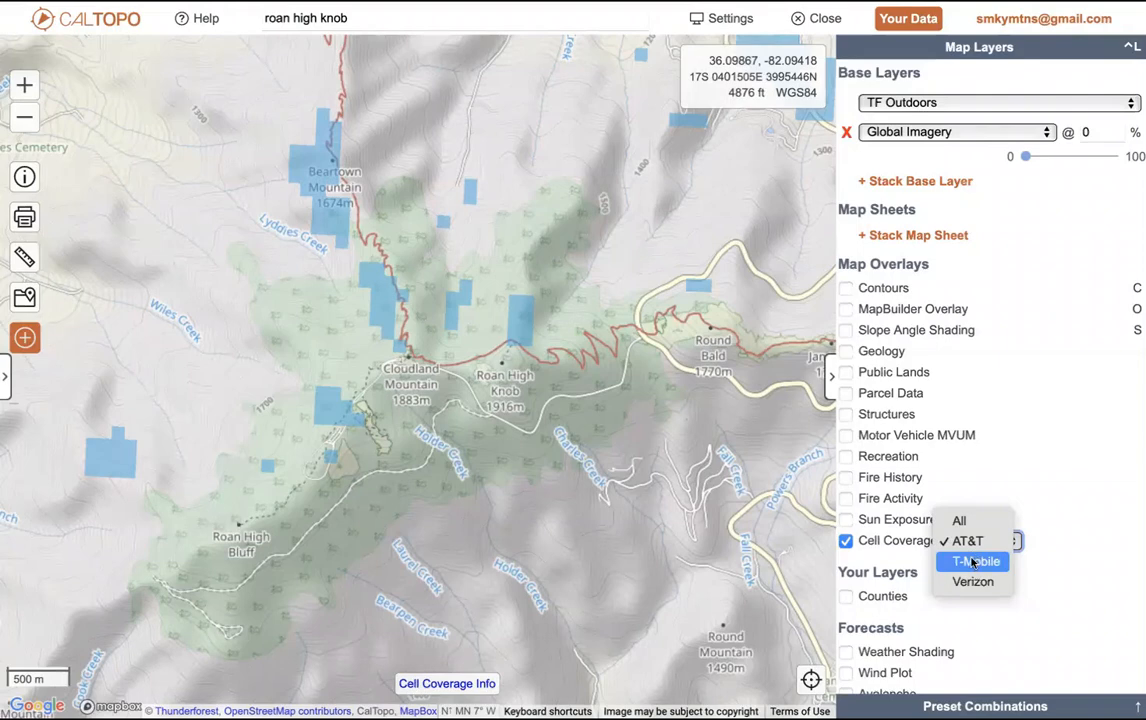
click(972, 562)
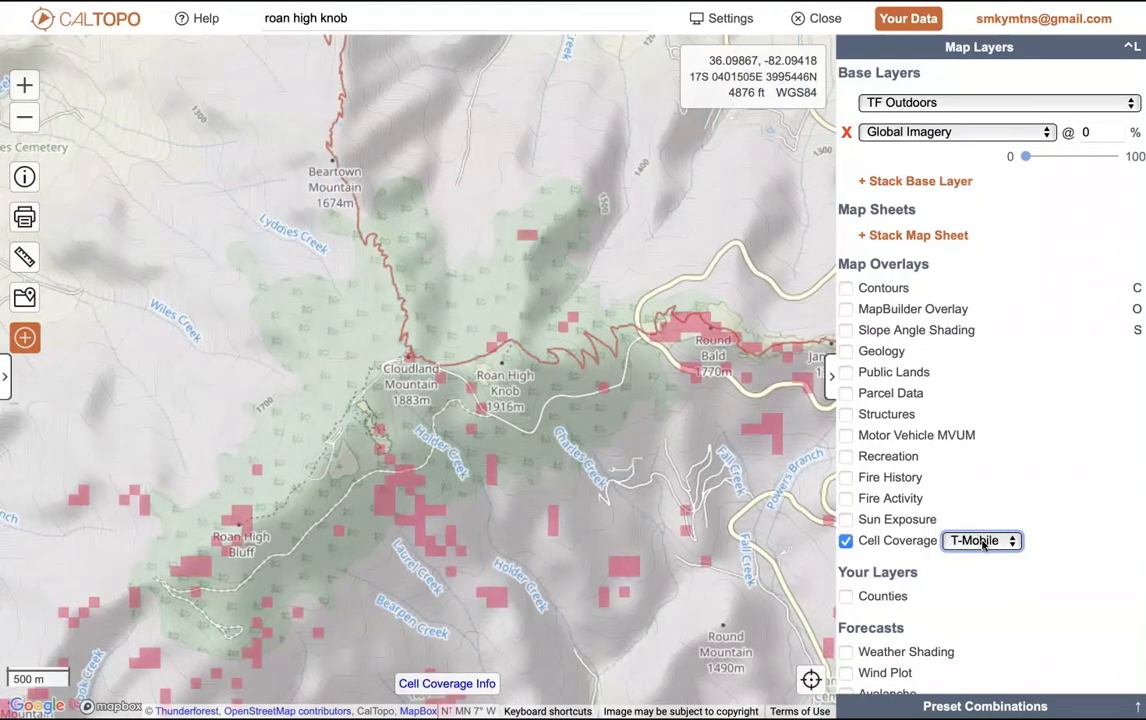
click(984, 543)
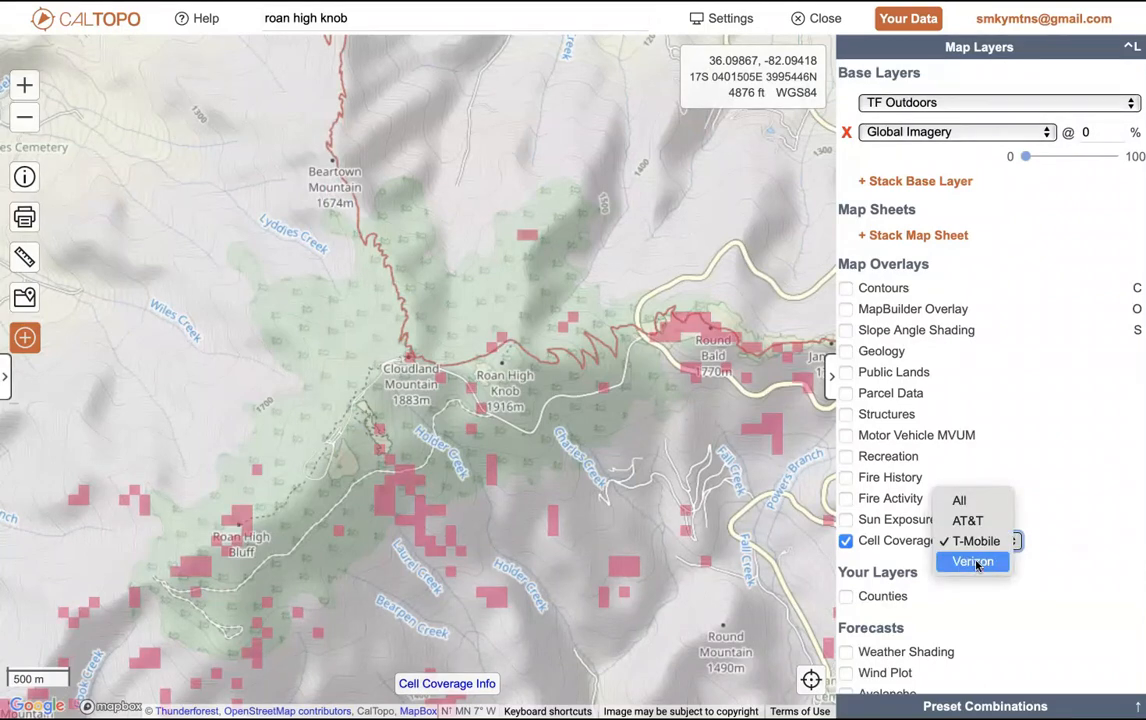
click(978, 504)
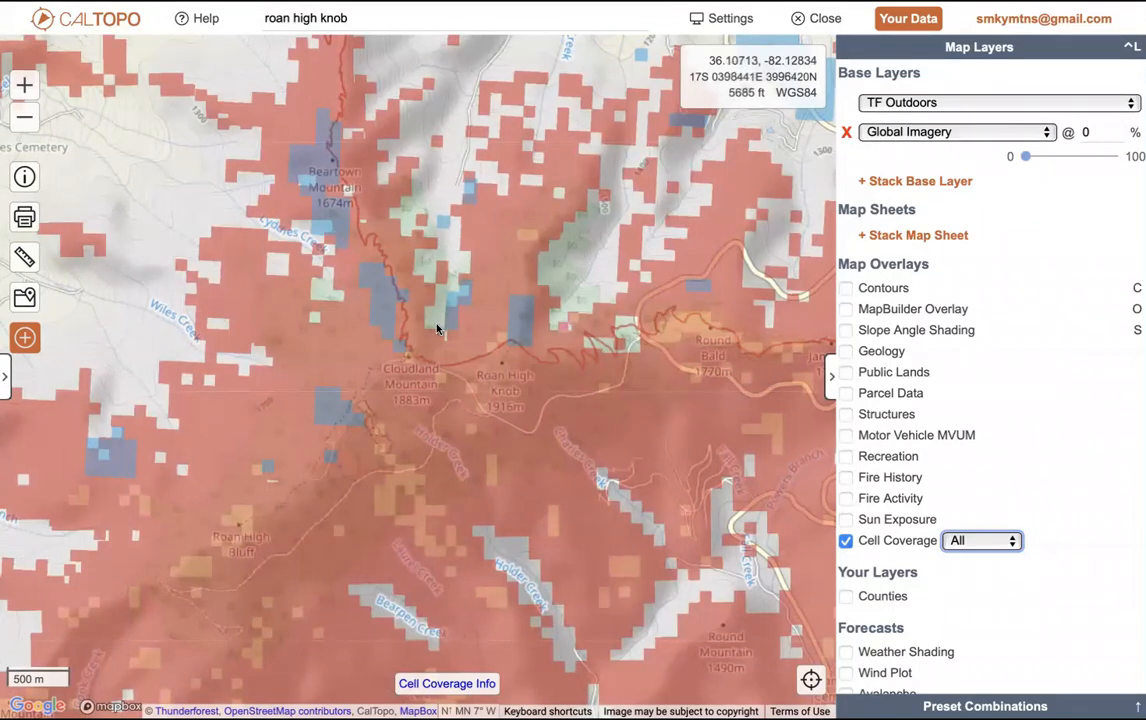
click(846, 540)
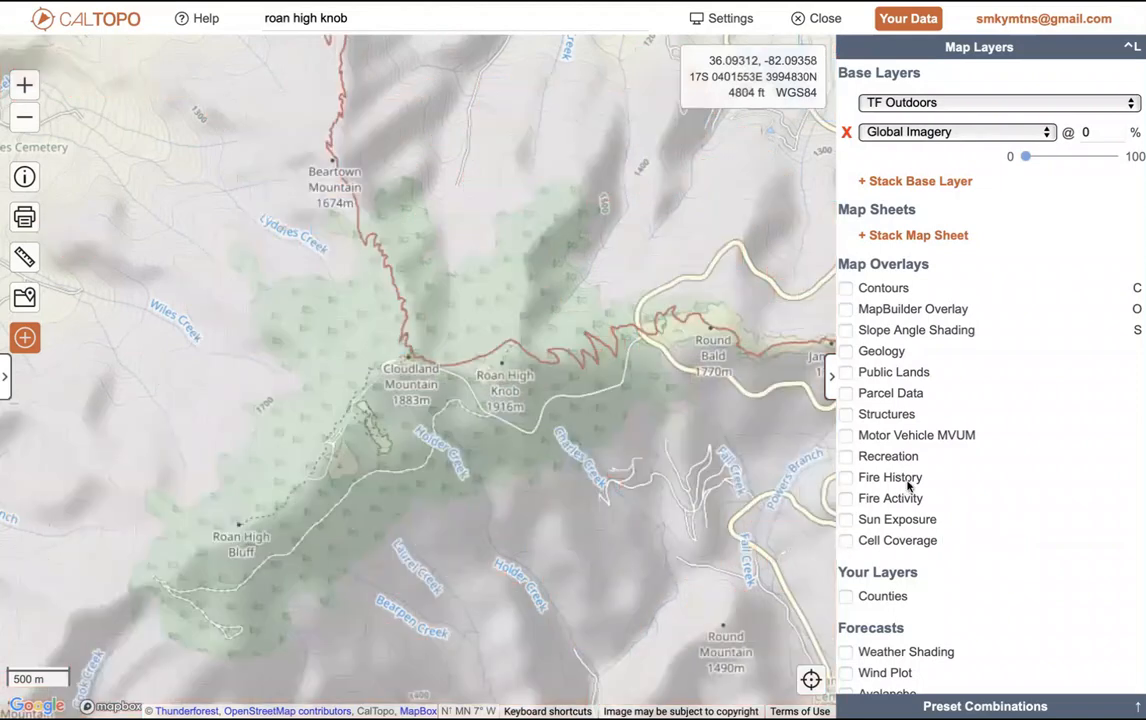
Step: Turn on the Weather Shading forecast for the wider Roan High Knob area and set it to 24hr Precip
scroll(908, 485, down, 3)
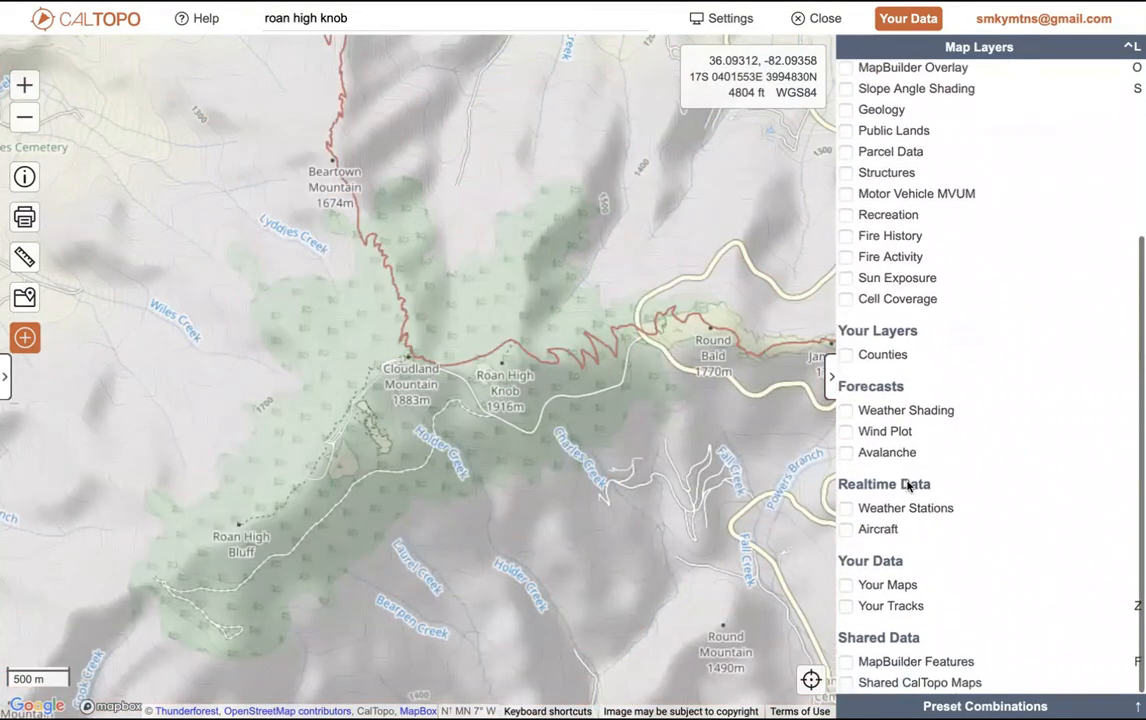
click(28, 120)
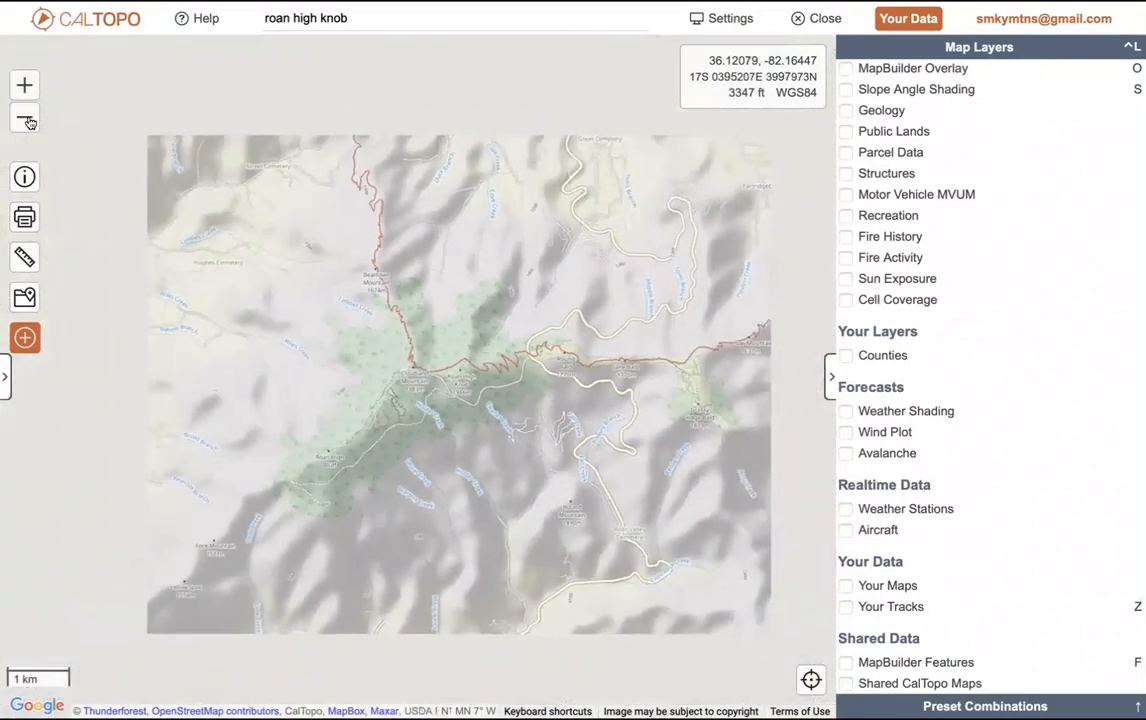
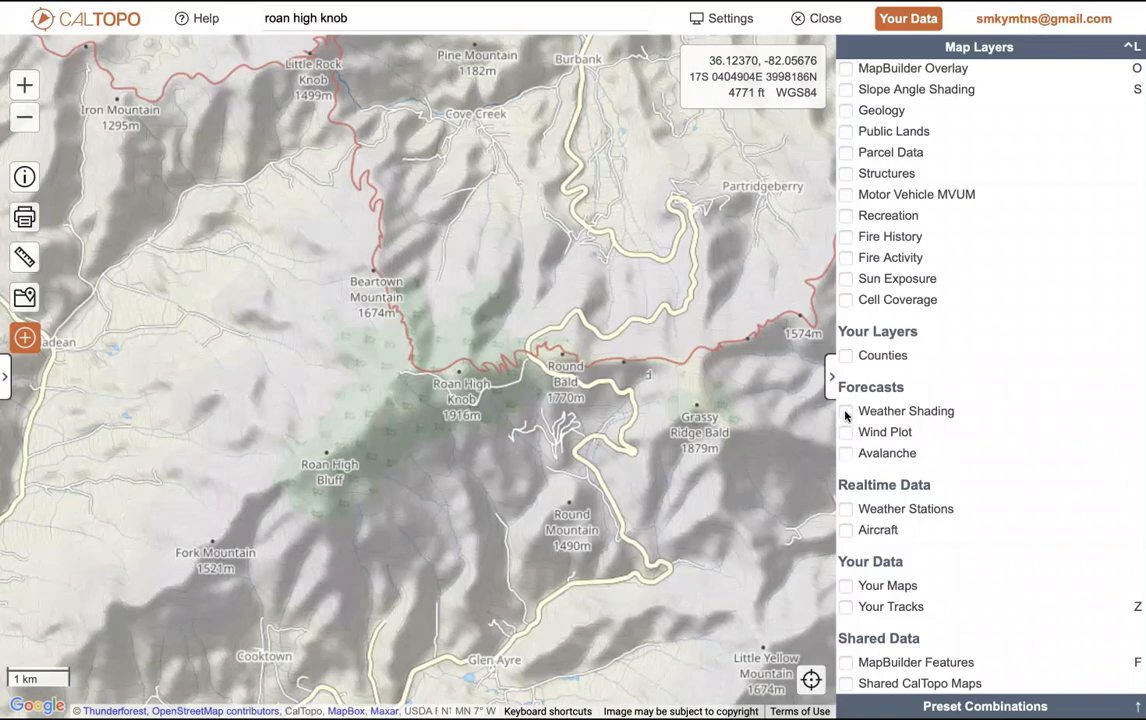
click(846, 412)
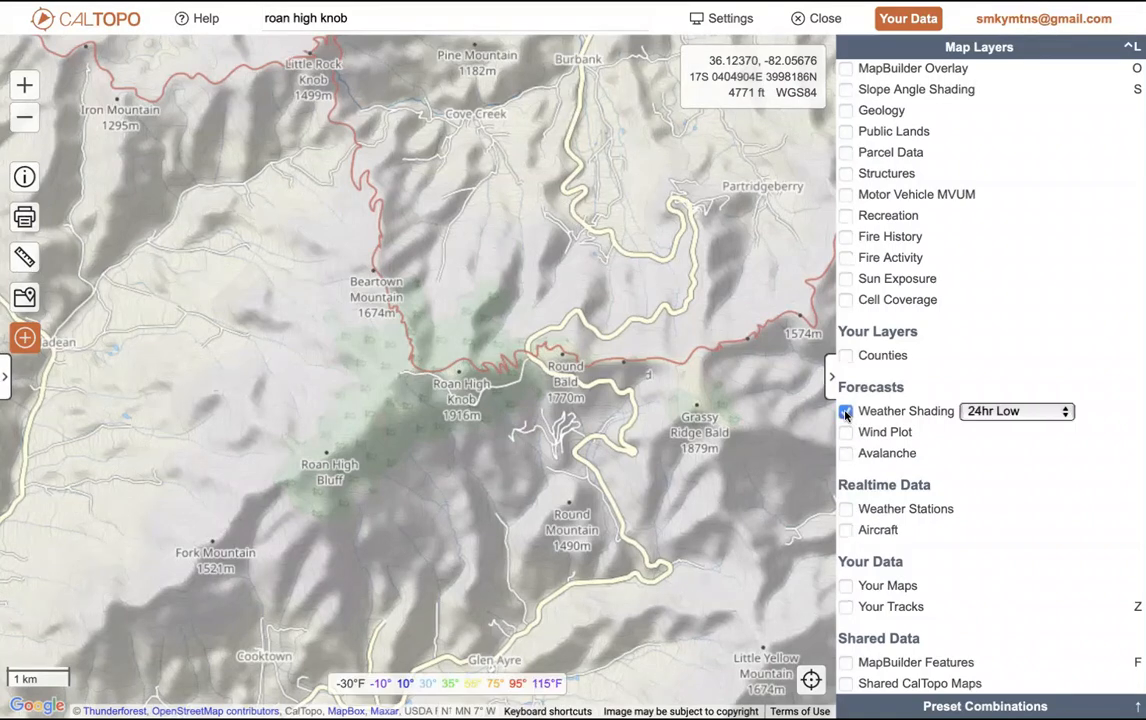
click(1062, 413)
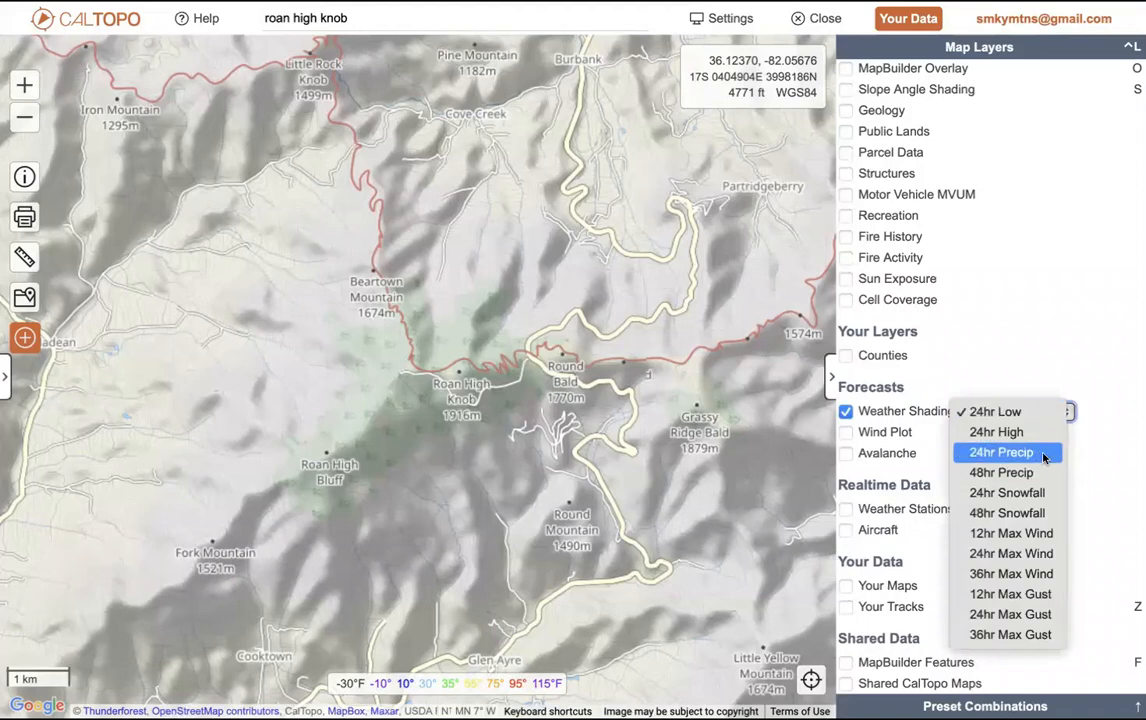
click(1043, 456)
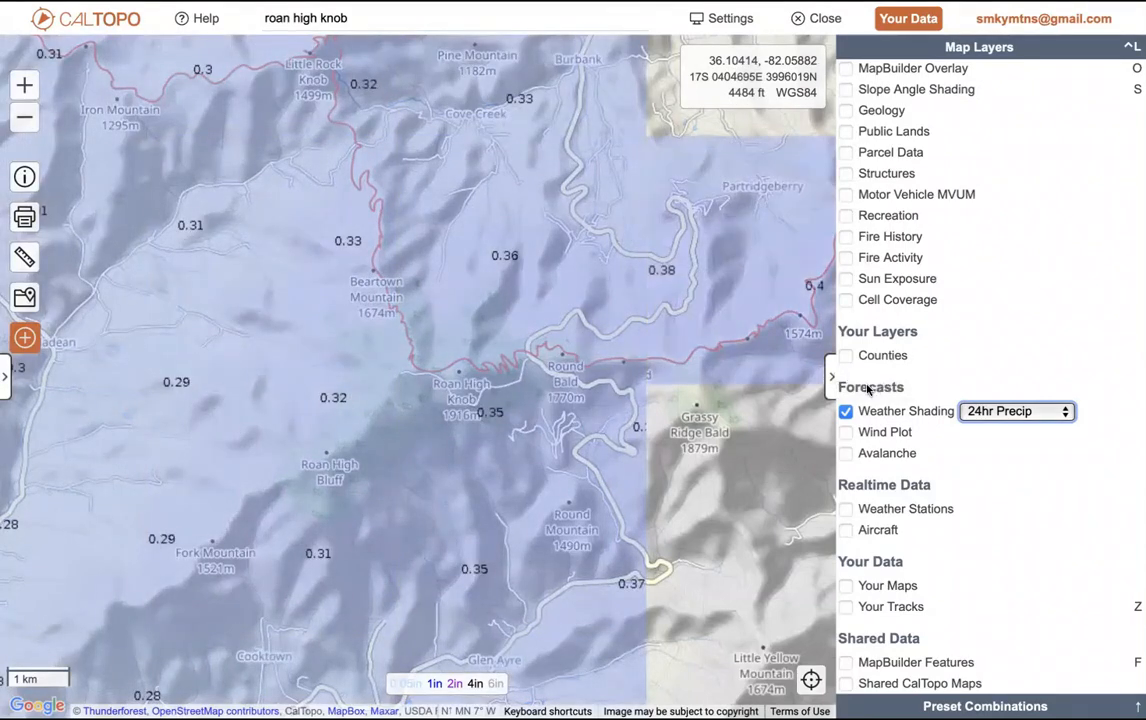
Step: View the Wind Plot speed forecast for +9 hr without Weather Shading, and turn off the Wind Plot
click(845, 433)
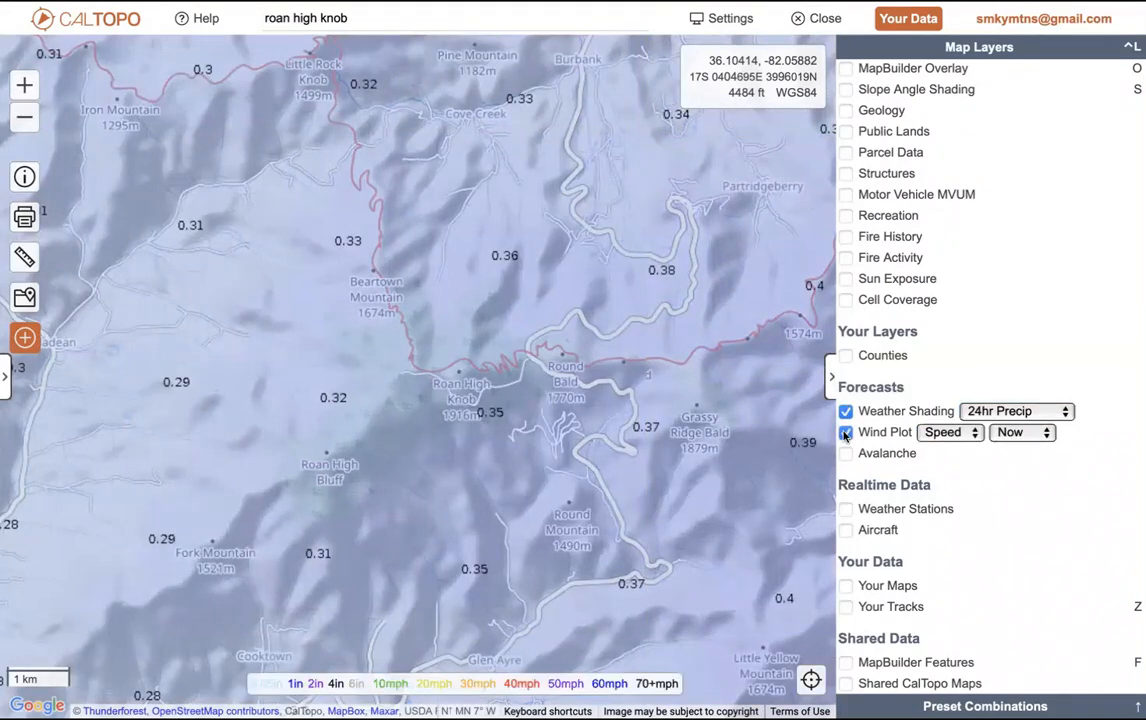
click(1038, 434)
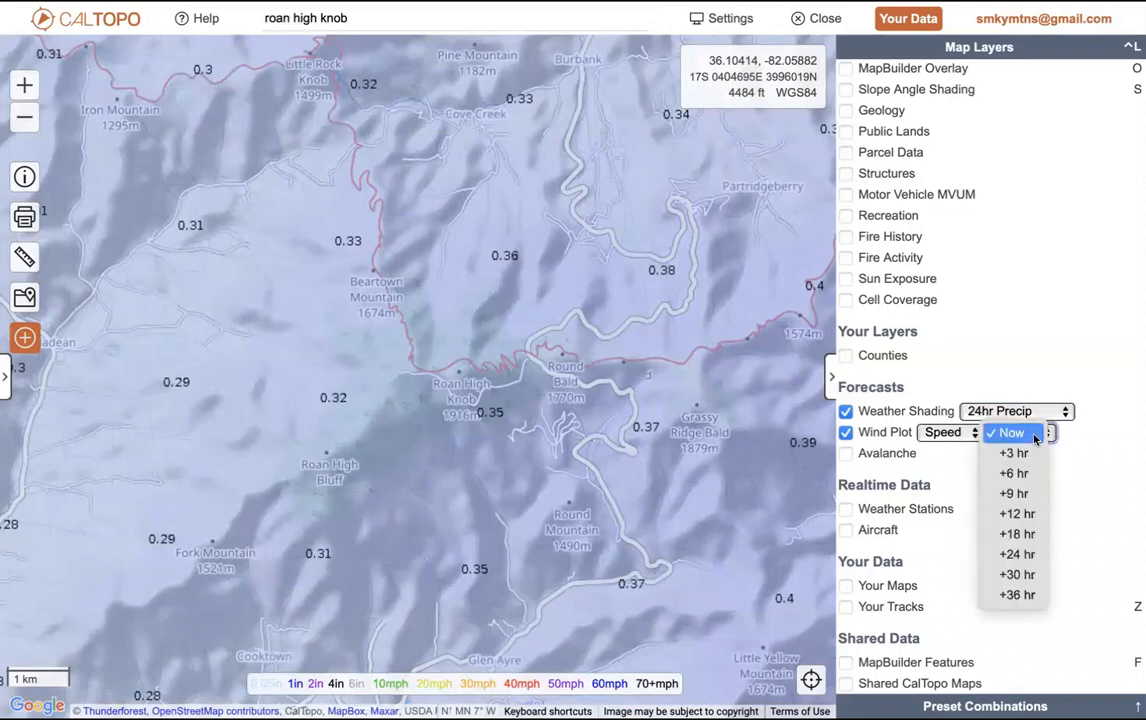
click(1023, 494)
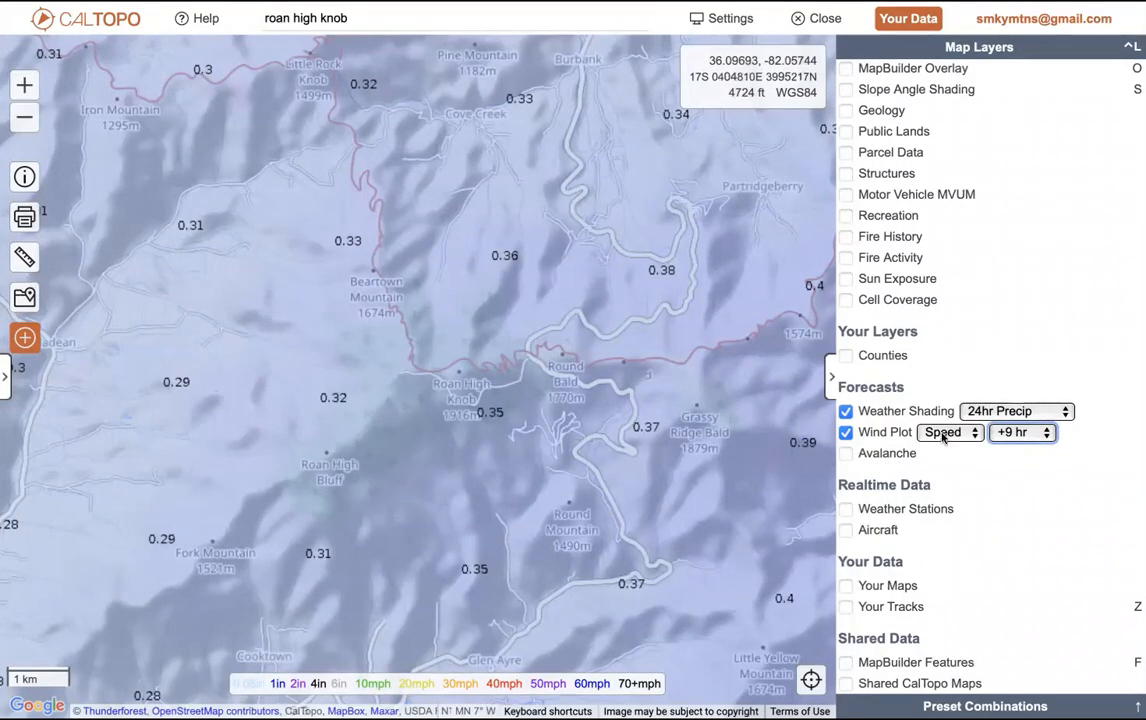
click(846, 412)
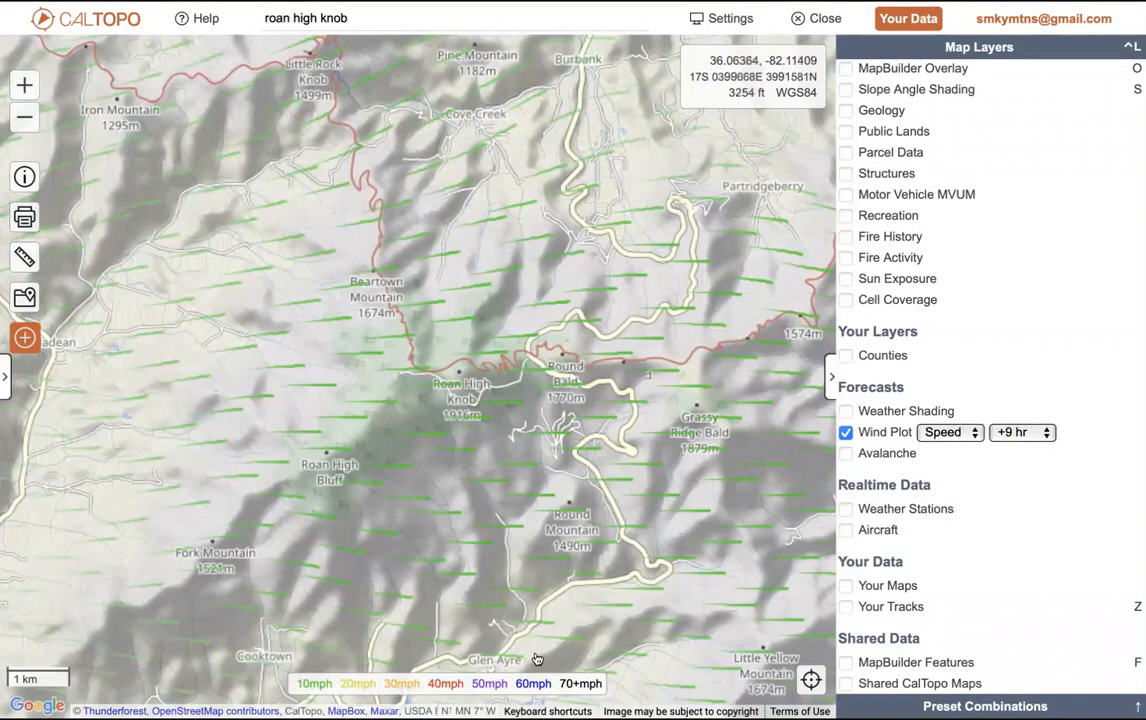
click(846, 433)
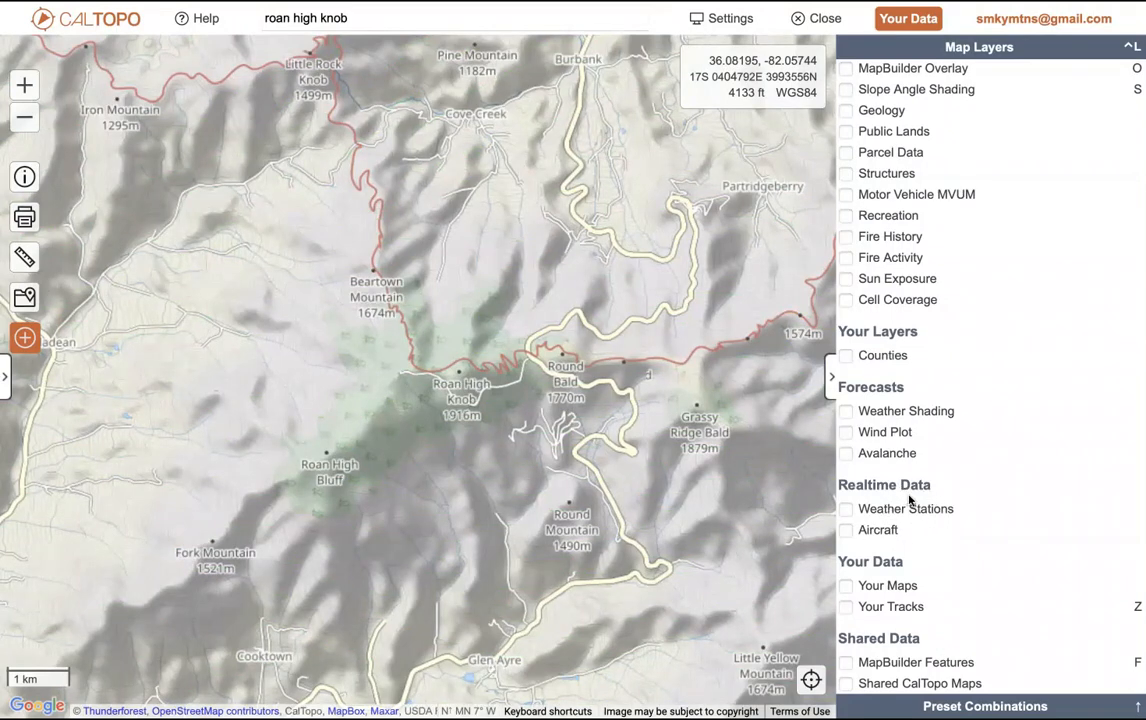
Step: Turn on the Weather Stations layer with Temperature and view the readings of the station west of Roan High Bluff
click(845, 509)
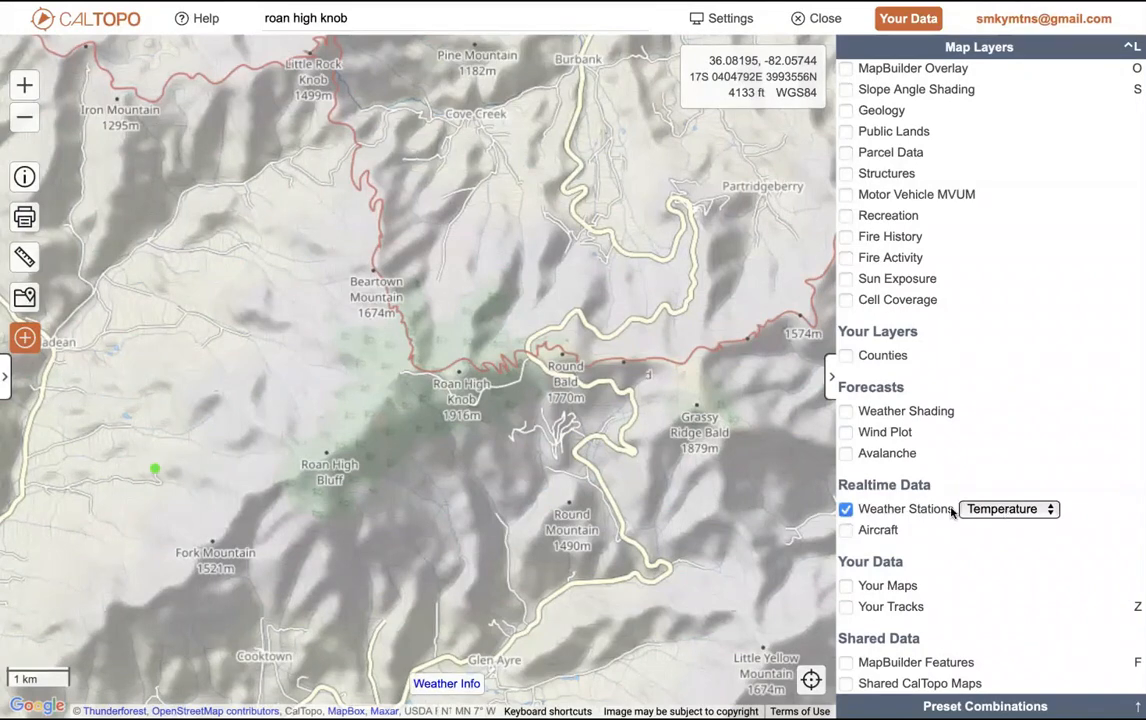
click(155, 473)
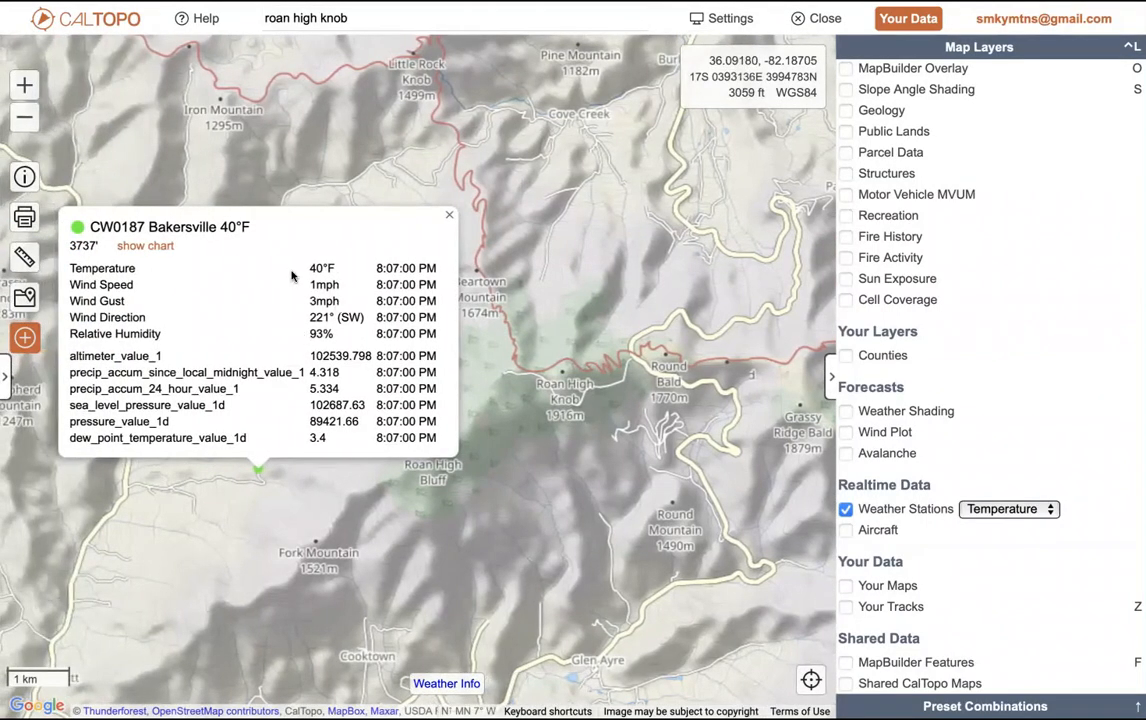
click(452, 216)
Step: View the readings of the weather station north of Little Rock Knob near Backwoods, and turn off Weather Stations
drag(614, 302, 372, 352)
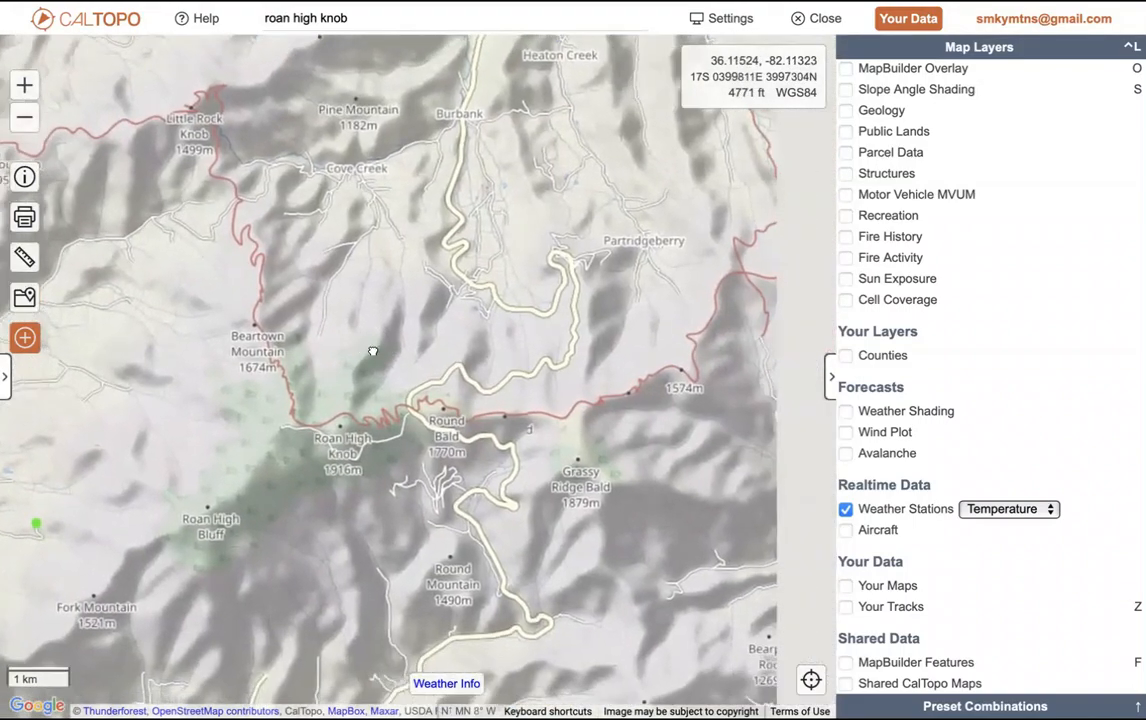
drag(661, 318, 721, 494)
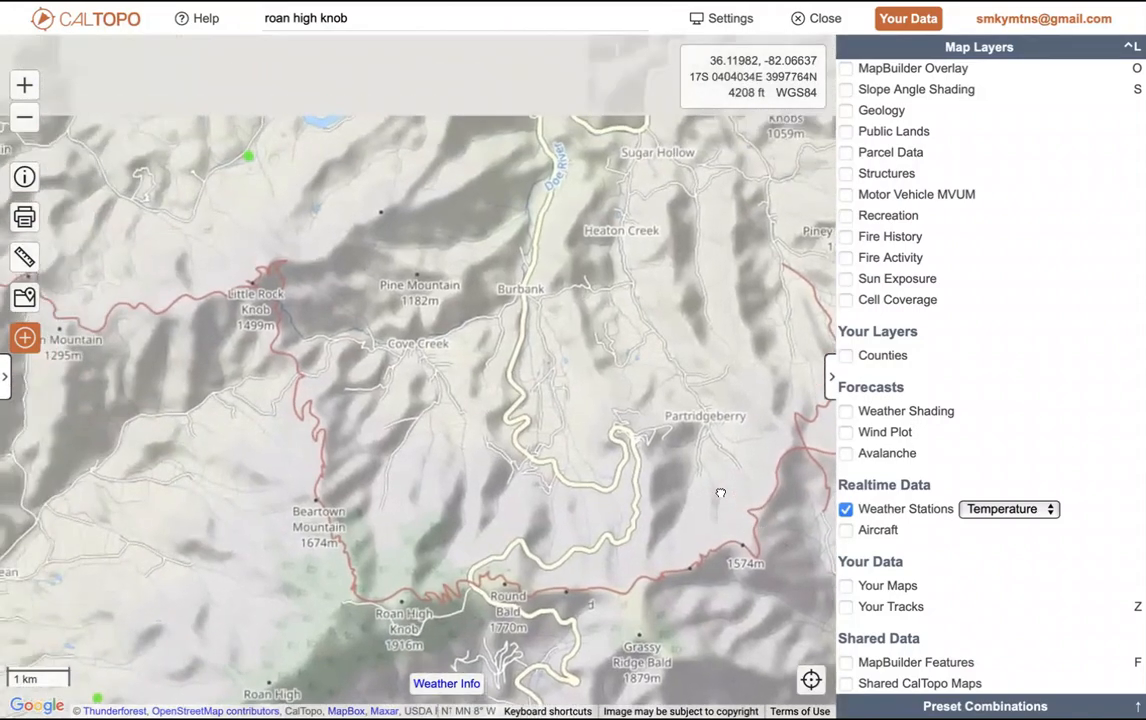
click(248, 159)
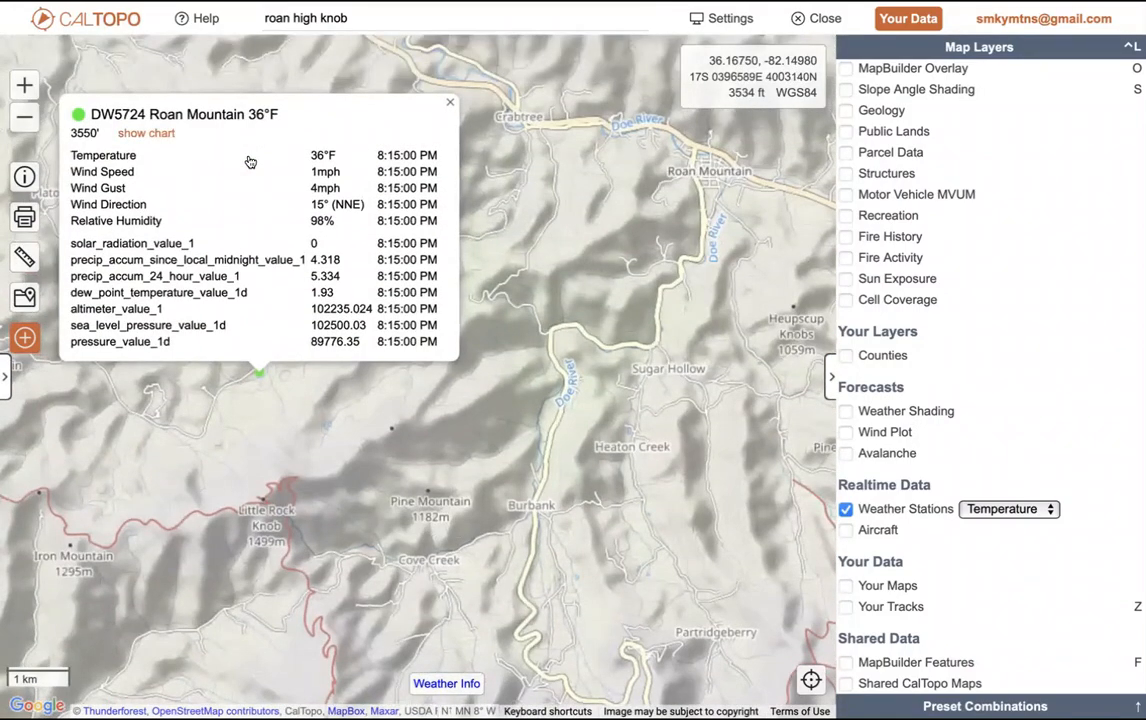
click(452, 106)
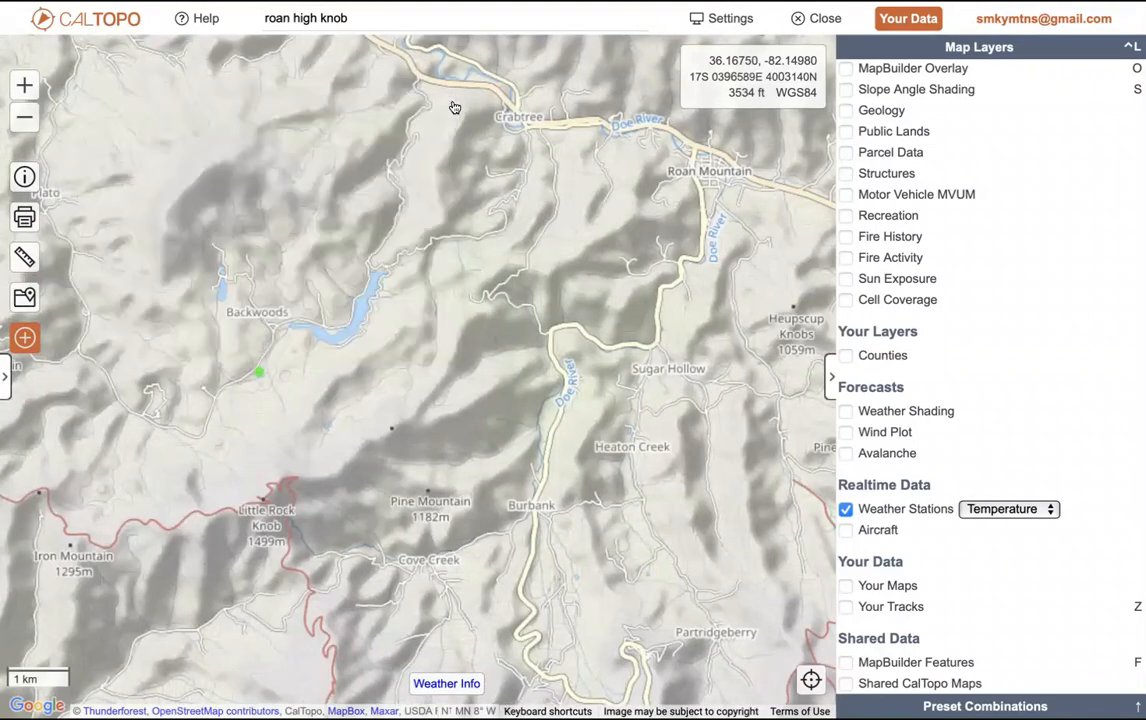
click(846, 510)
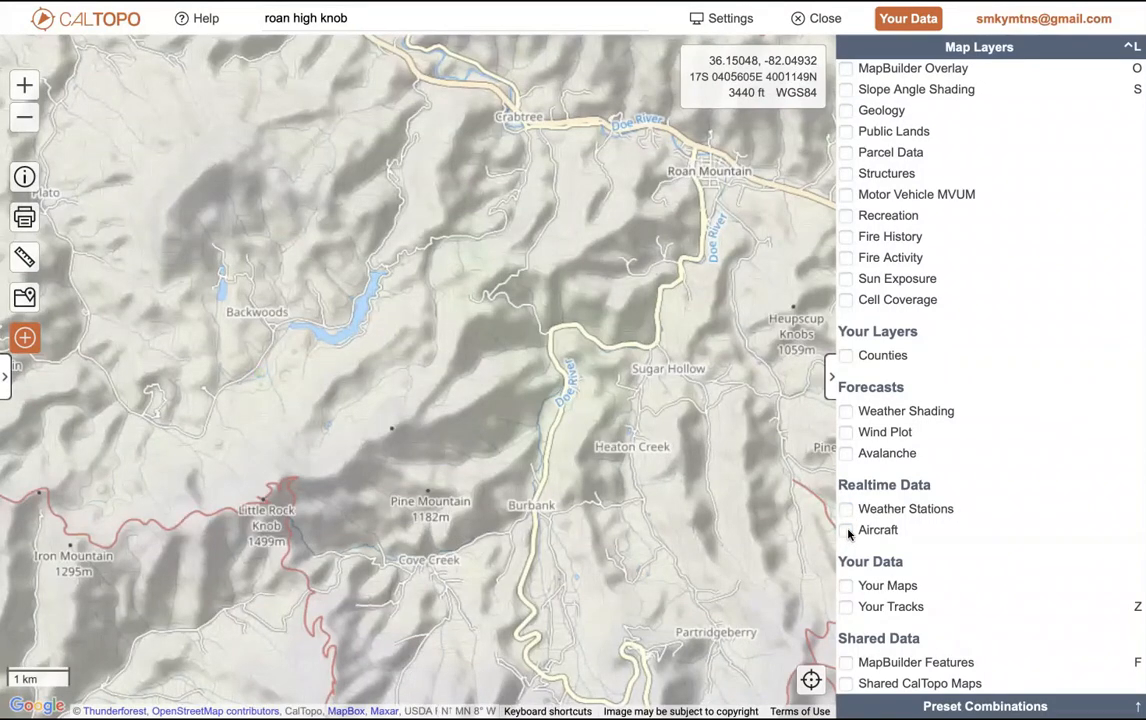
drag(725, 568, 775, 312)
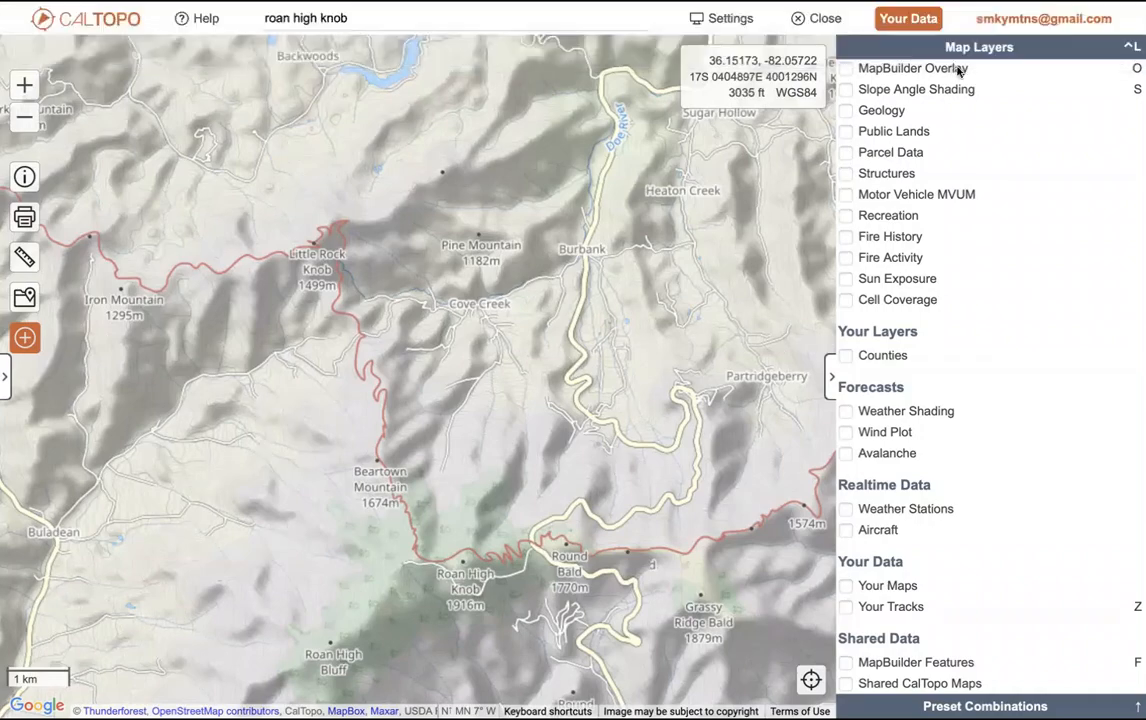
Step: Switch to the map at 34.7148,-84.3556, show Your Maps with All Data, identify the line near Wolfpen Mountain, and hide Your Maps
mouse_move(768, 2)
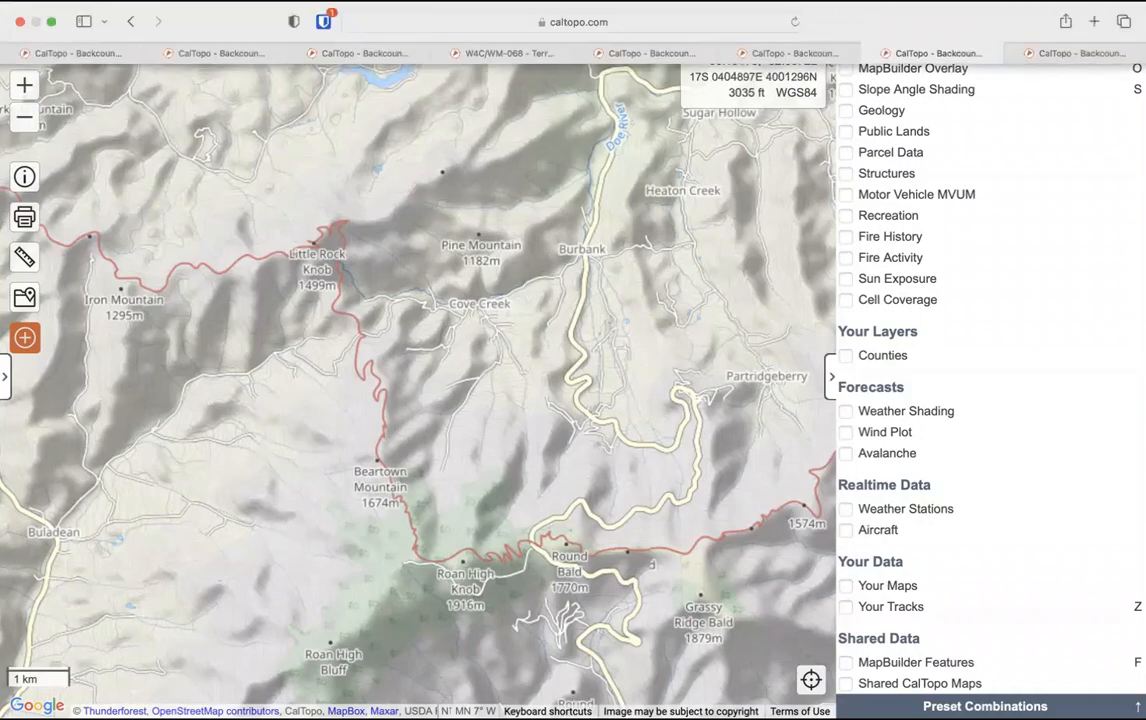
click(1040, 56)
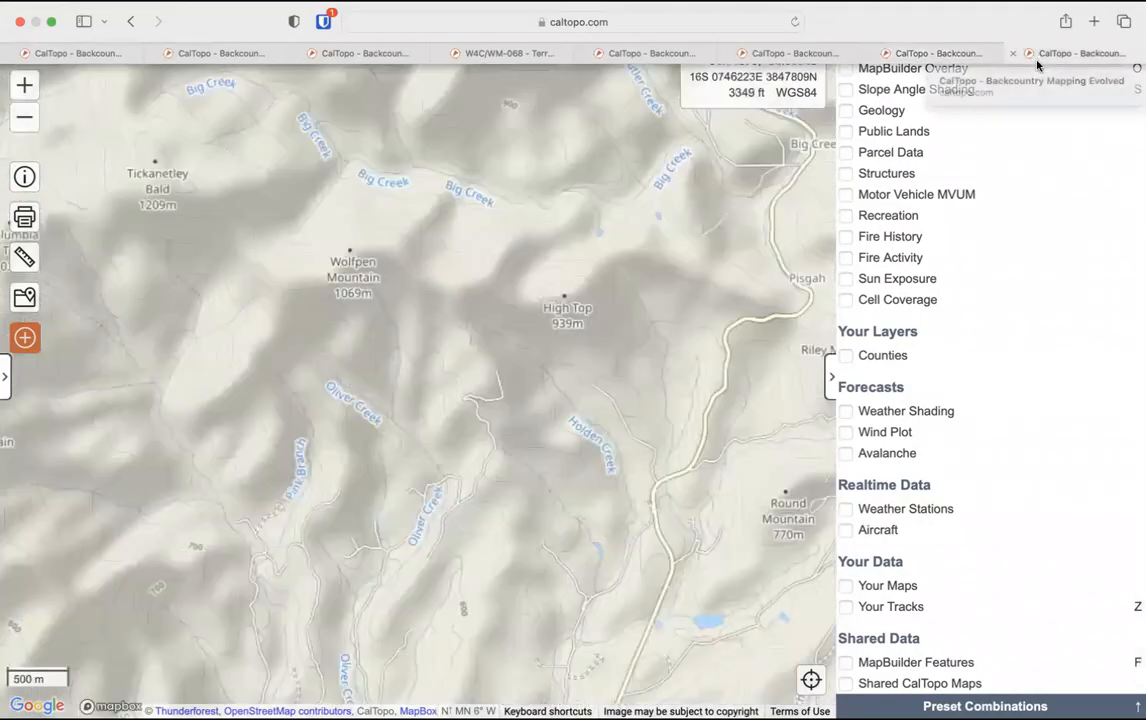
click(846, 586)
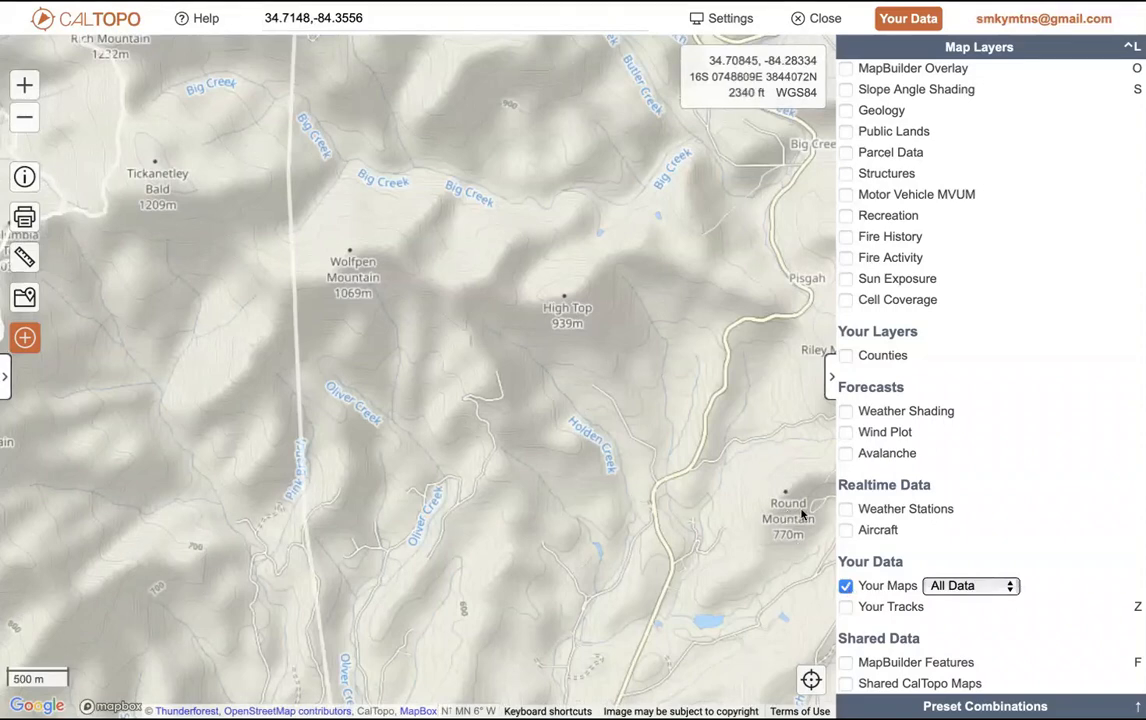
click(297, 377)
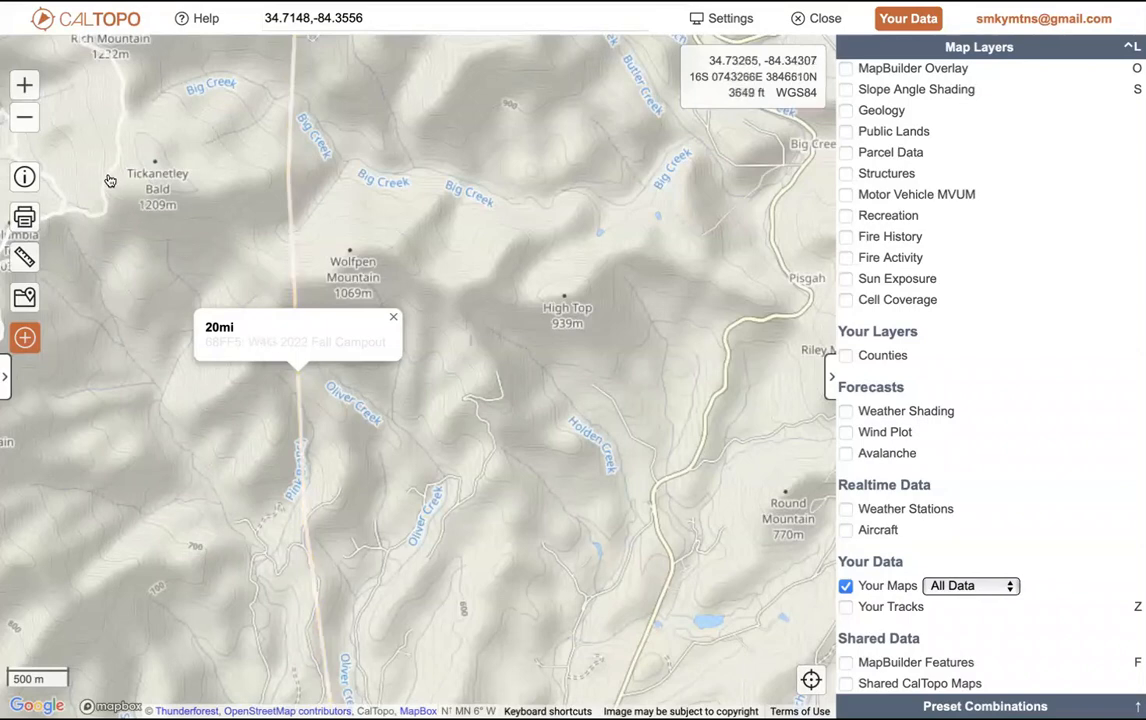
click(847, 587)
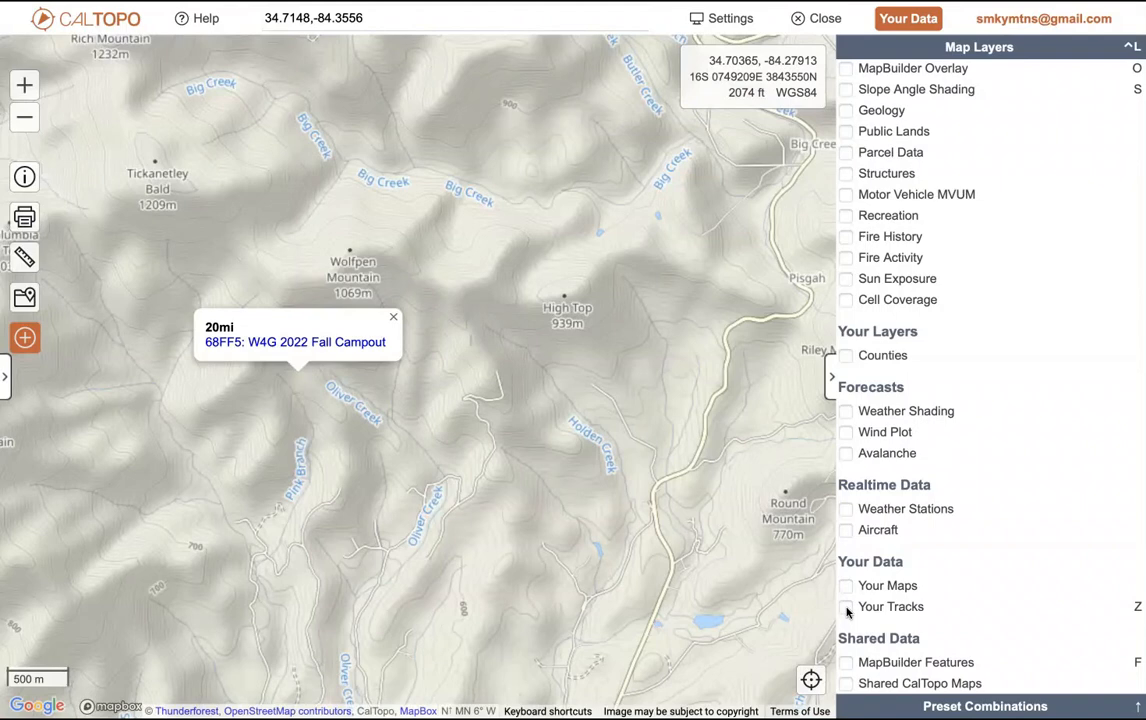
Step: Toggle the Your Tracks layer on and off, and dismiss the details of the line near Wolfpen Mountain
click(846, 608)
click(846, 608)
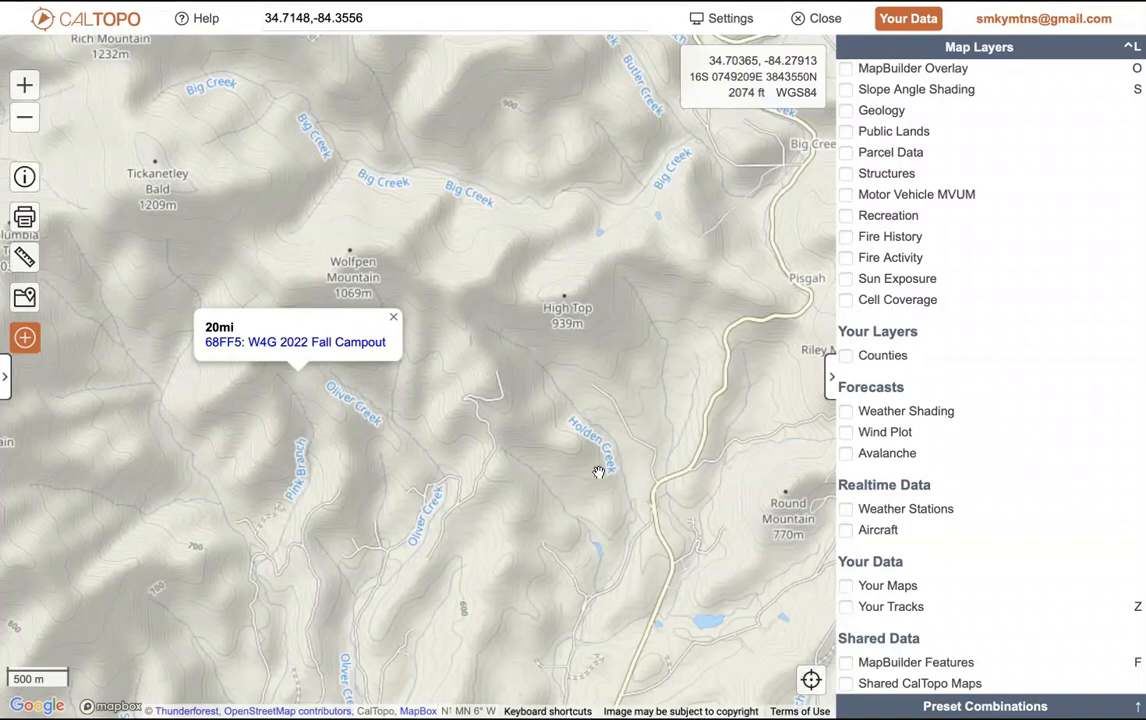
click(393, 317)
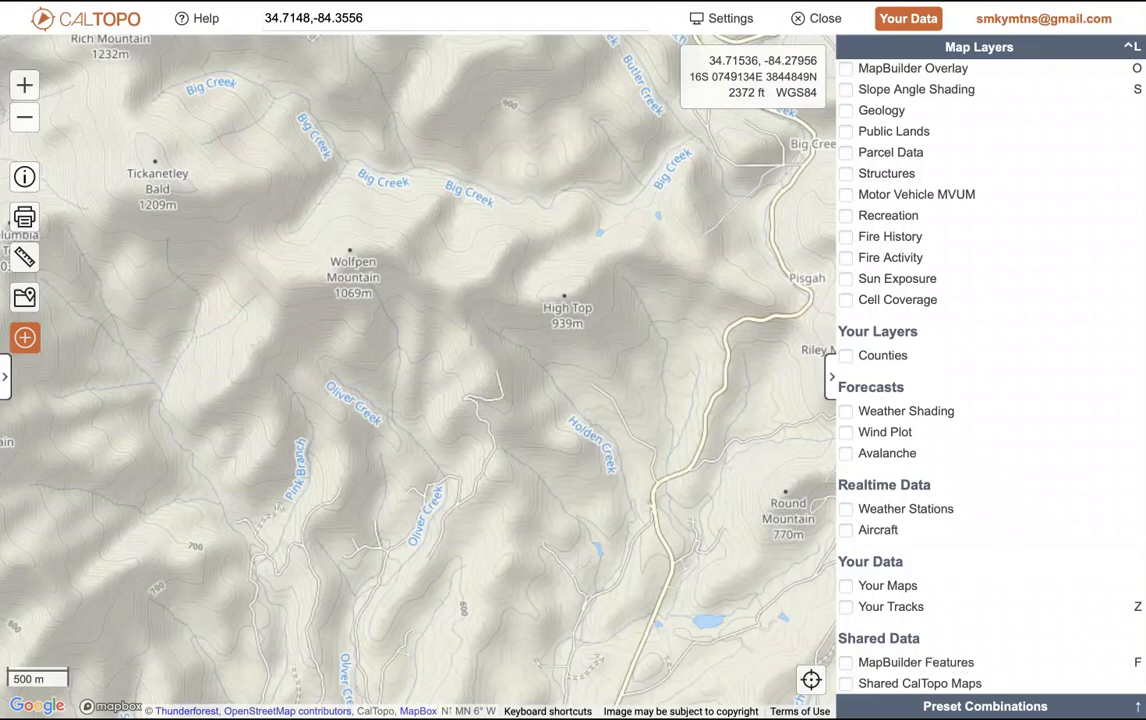
Step: Turn on MapBuilder Features and inspect the details of the road southwest of High Top and the point near Oliver Creek
click(1124, 665)
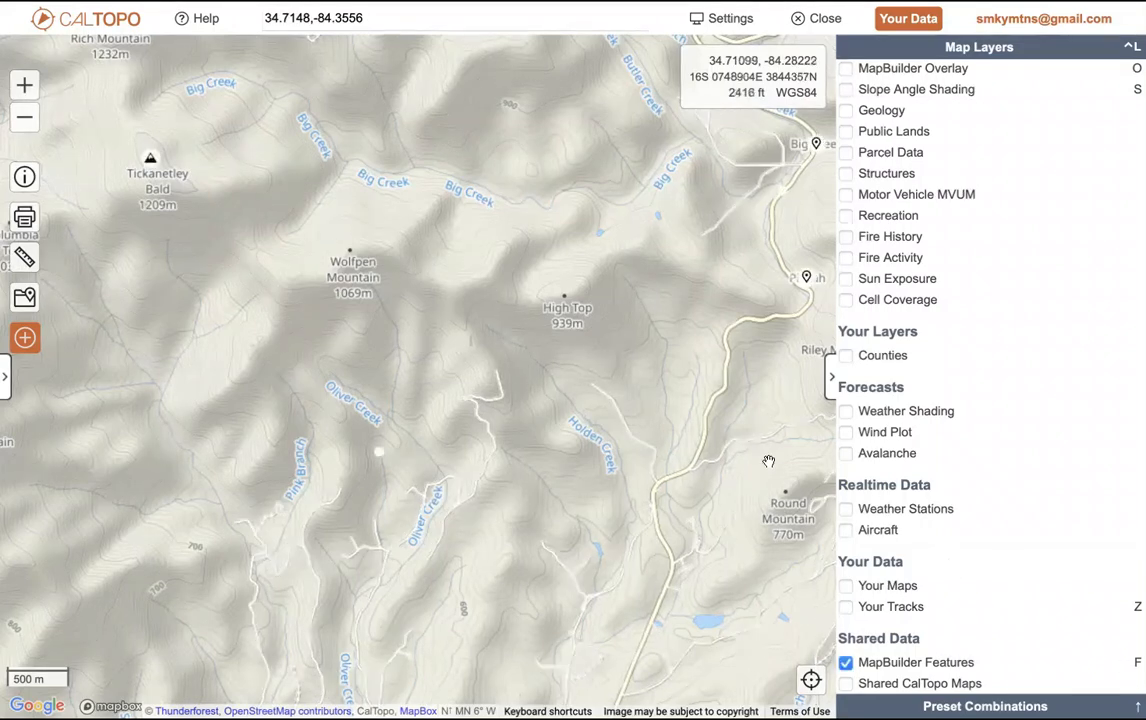
click(498, 403)
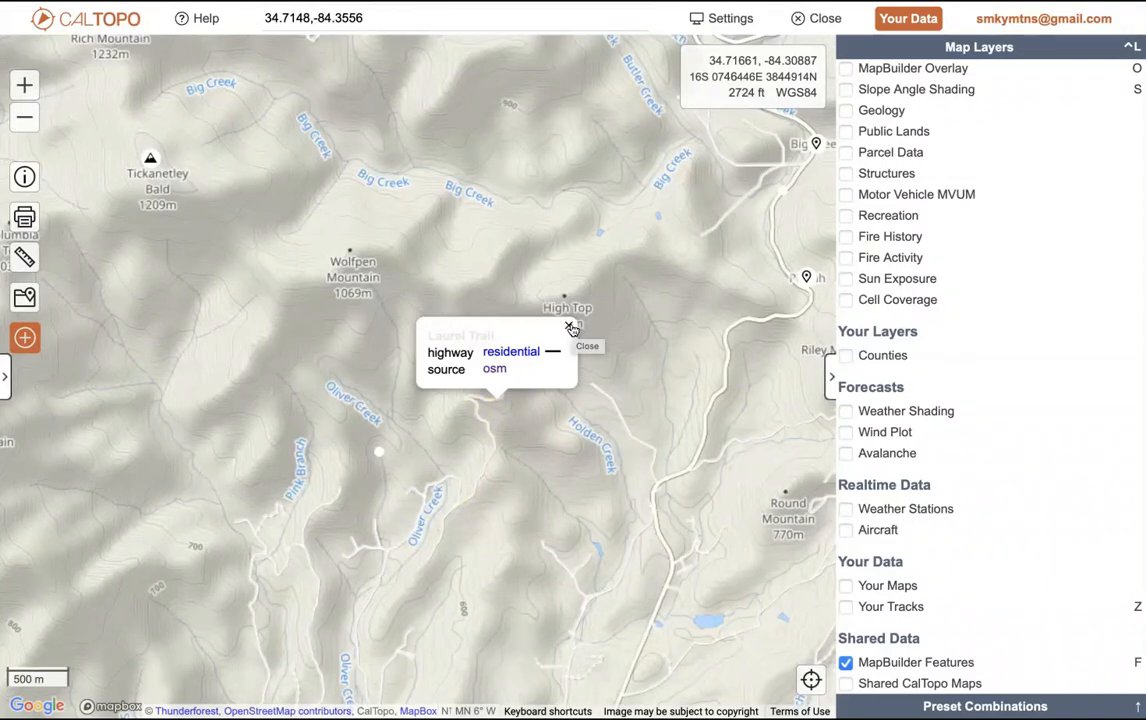
click(571, 328)
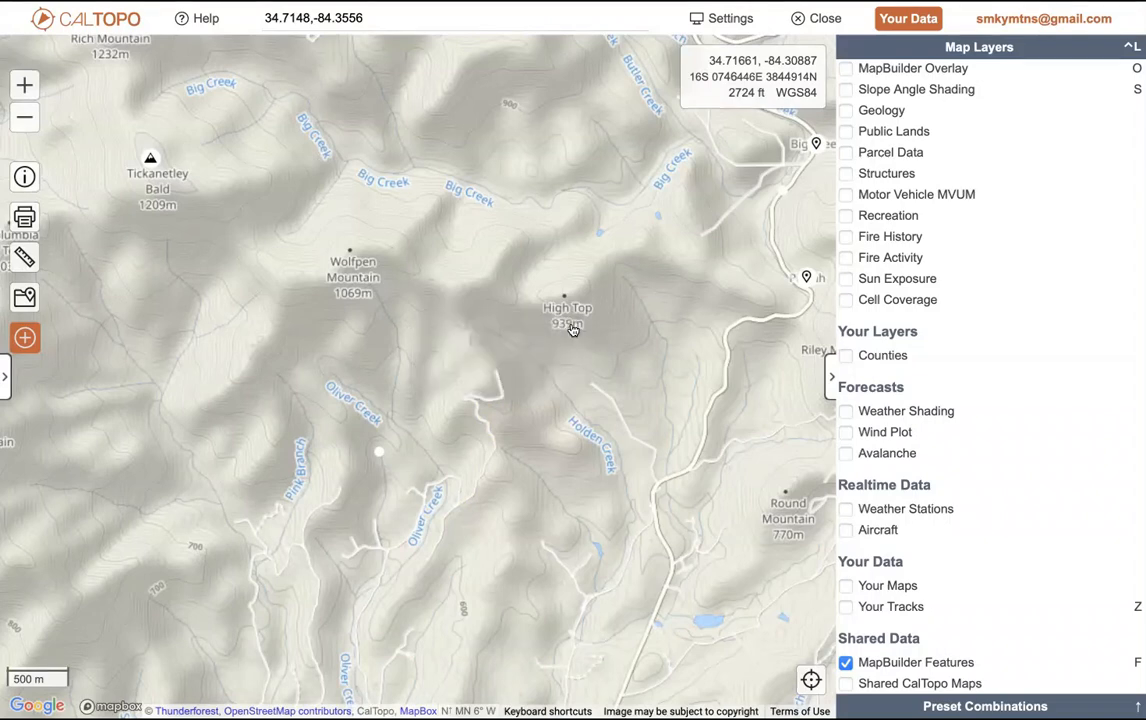
click(379, 459)
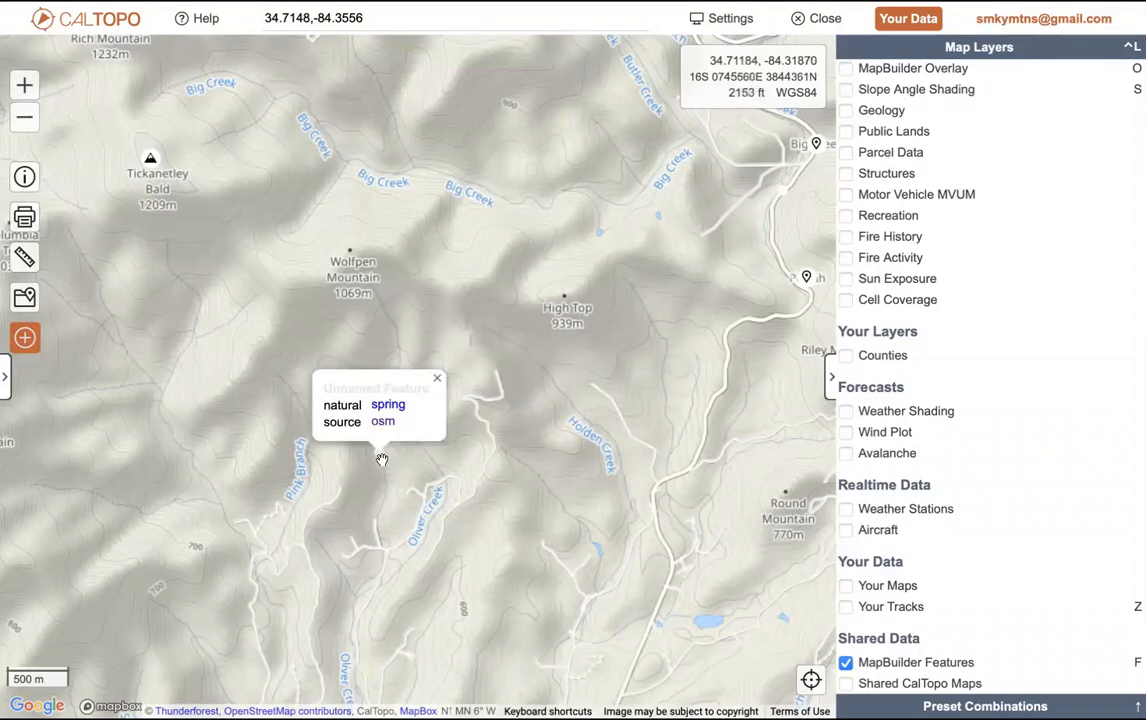
click(436, 379)
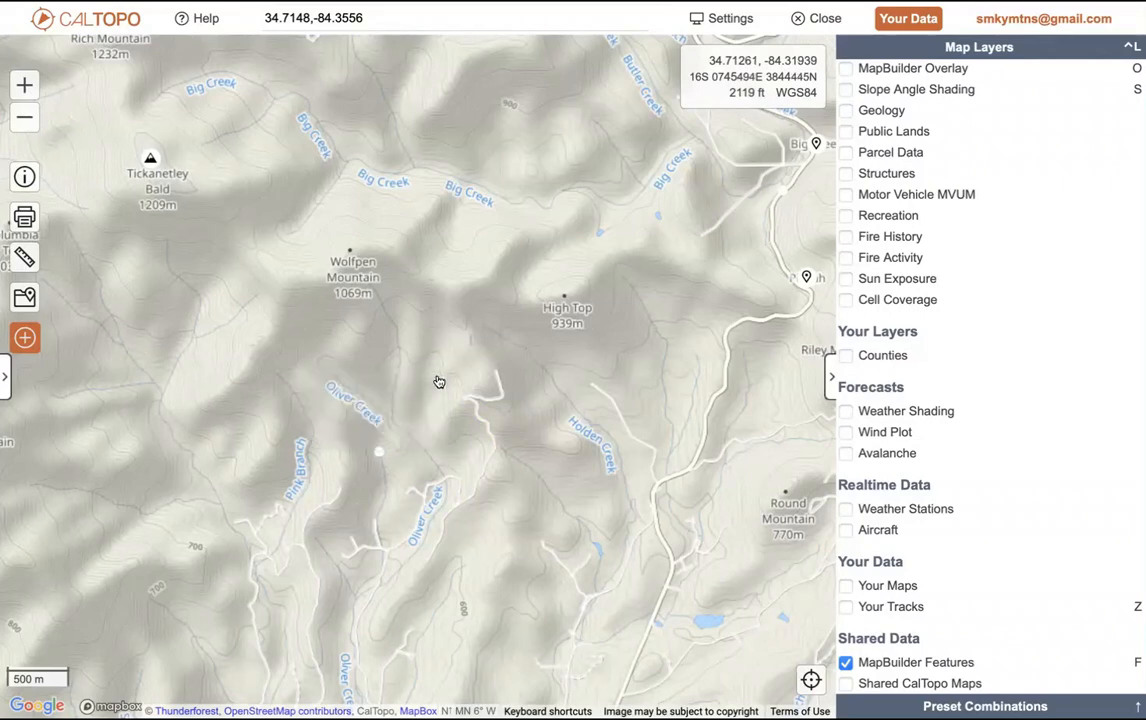
Step: Follow the Tickanetley Bald peak marker's link to its Peakbagger page and look through the peak's information
click(150, 162)
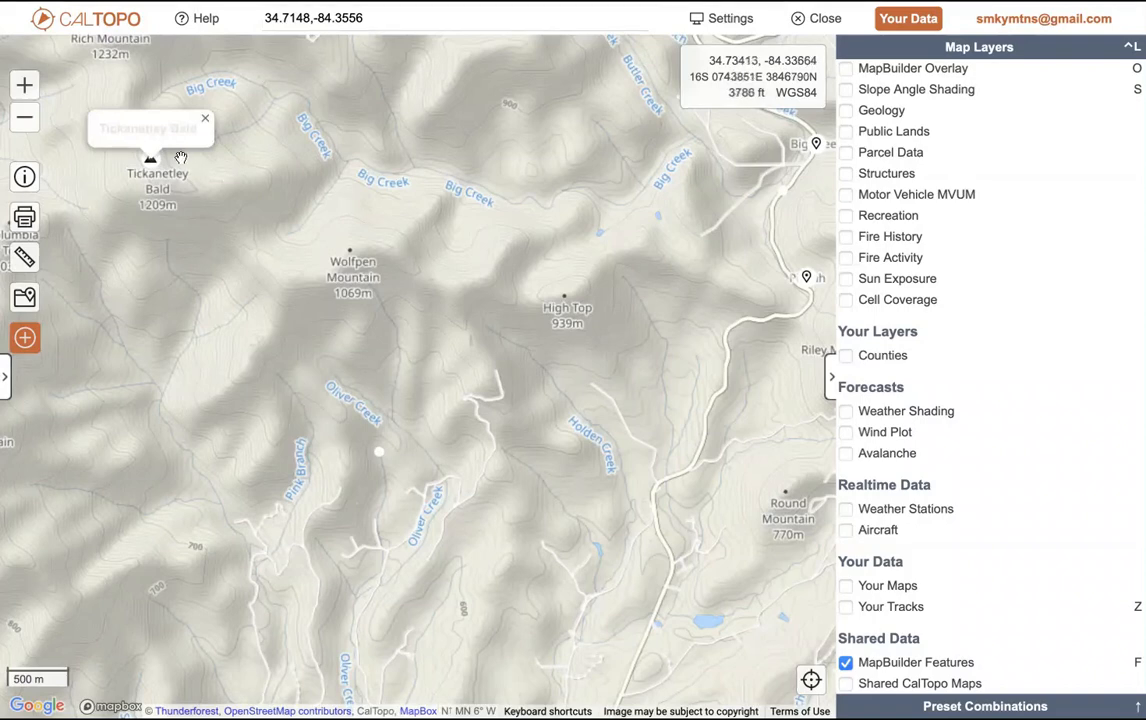
click(185, 107)
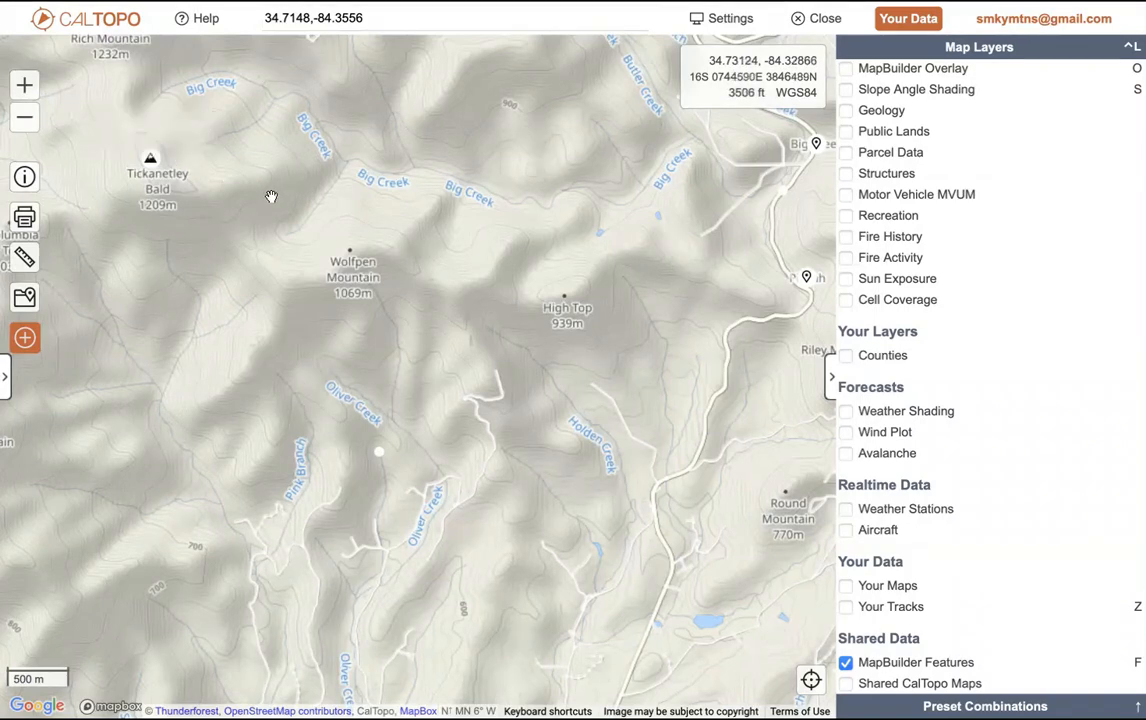
drag(271, 197, 435, 279)
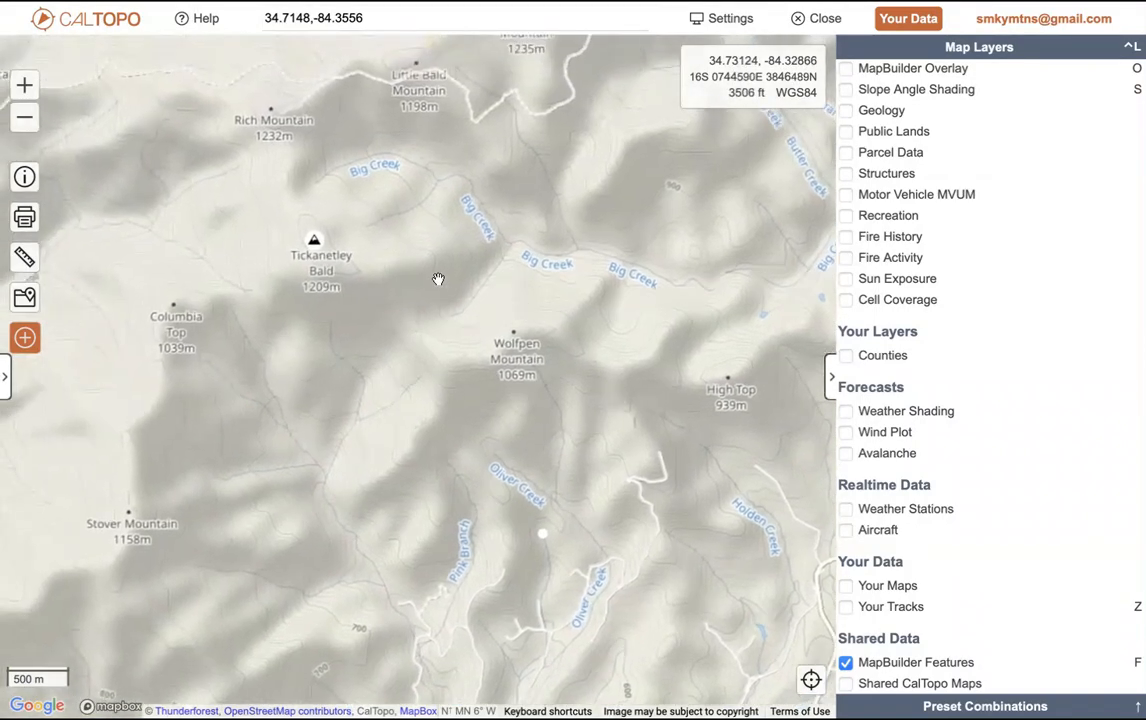
click(313, 244)
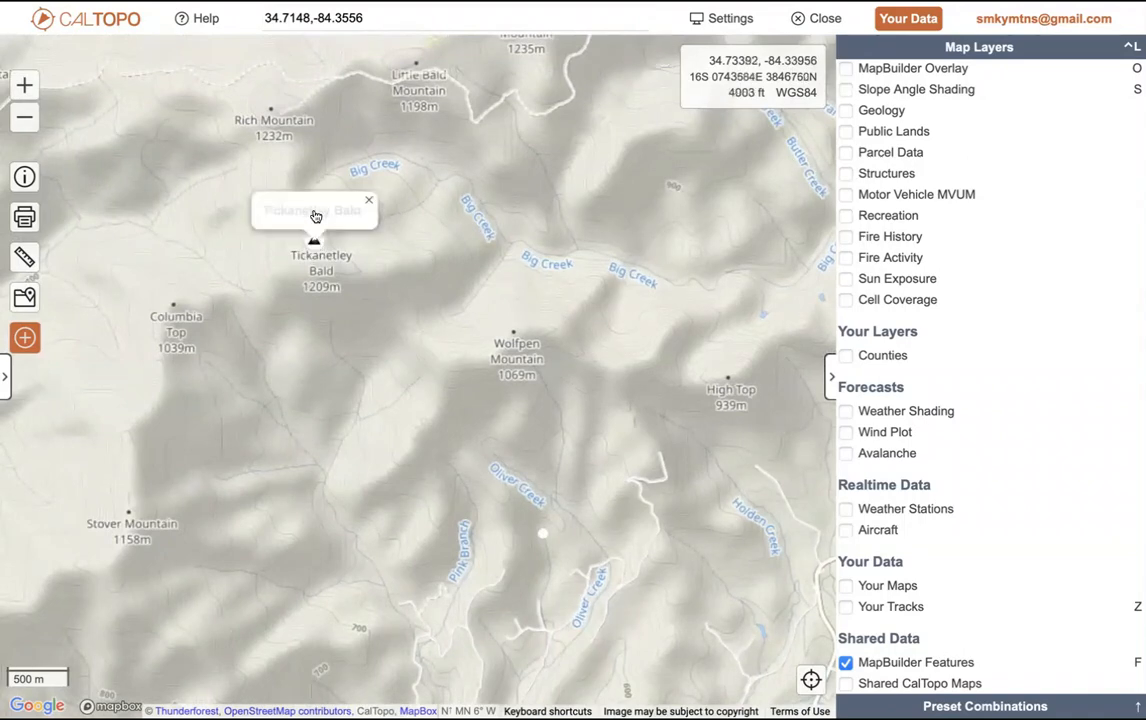
click(314, 212)
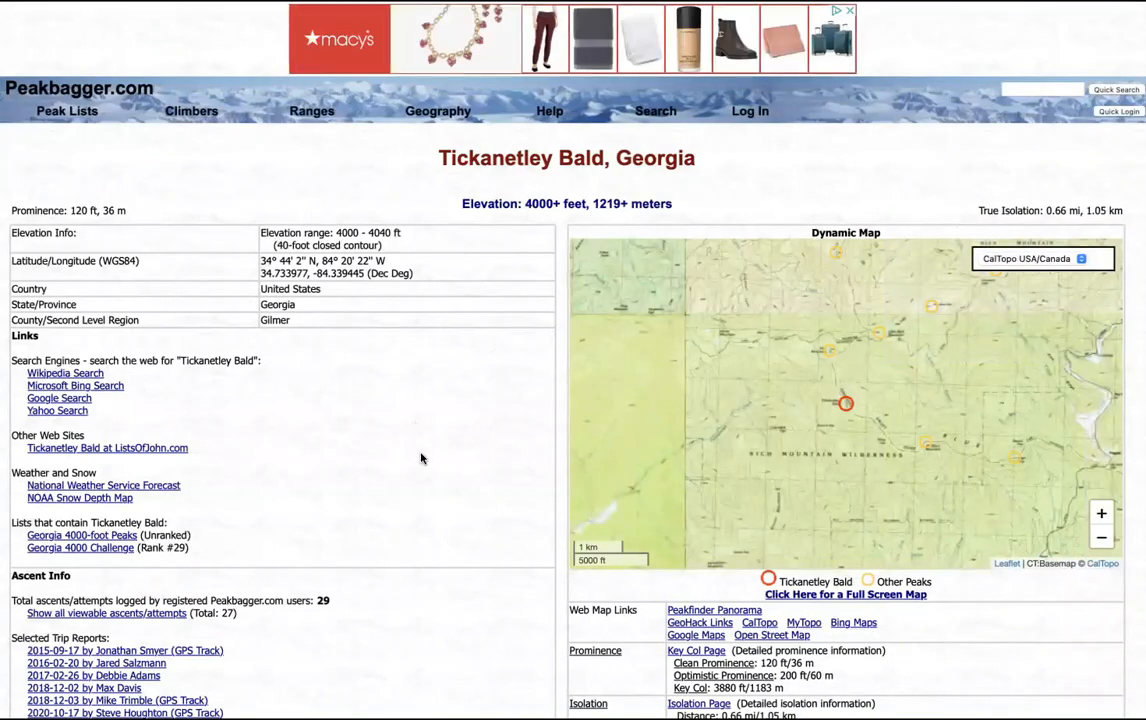
scroll(422, 458, down, 2)
scroll(422, 458, down, 4)
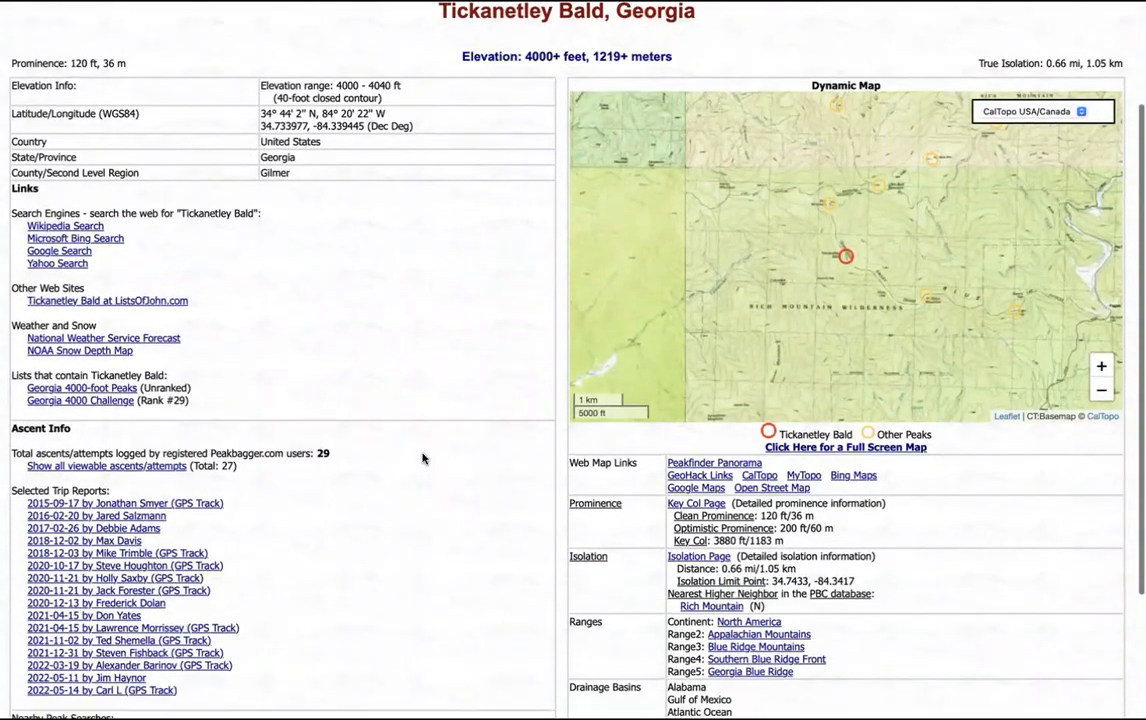
scroll(422, 458, up, 6)
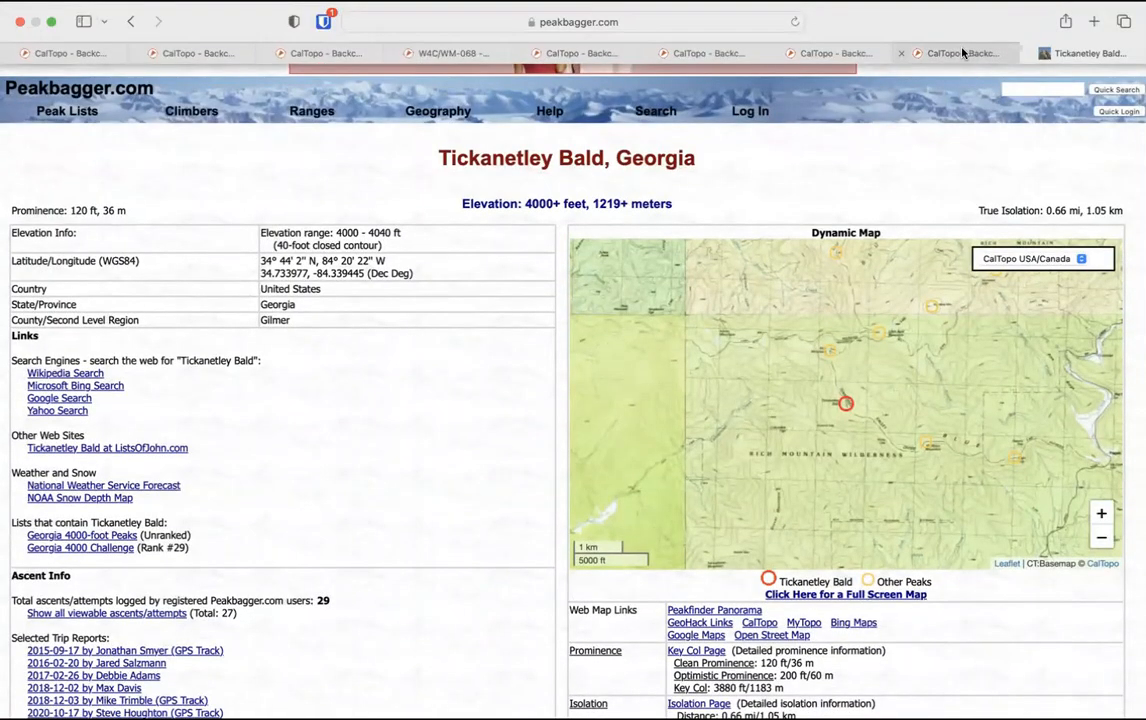
Step: Return to the CalTopo map and inspect the attributes of the track east of Big Bald Mountain
click(962, 53)
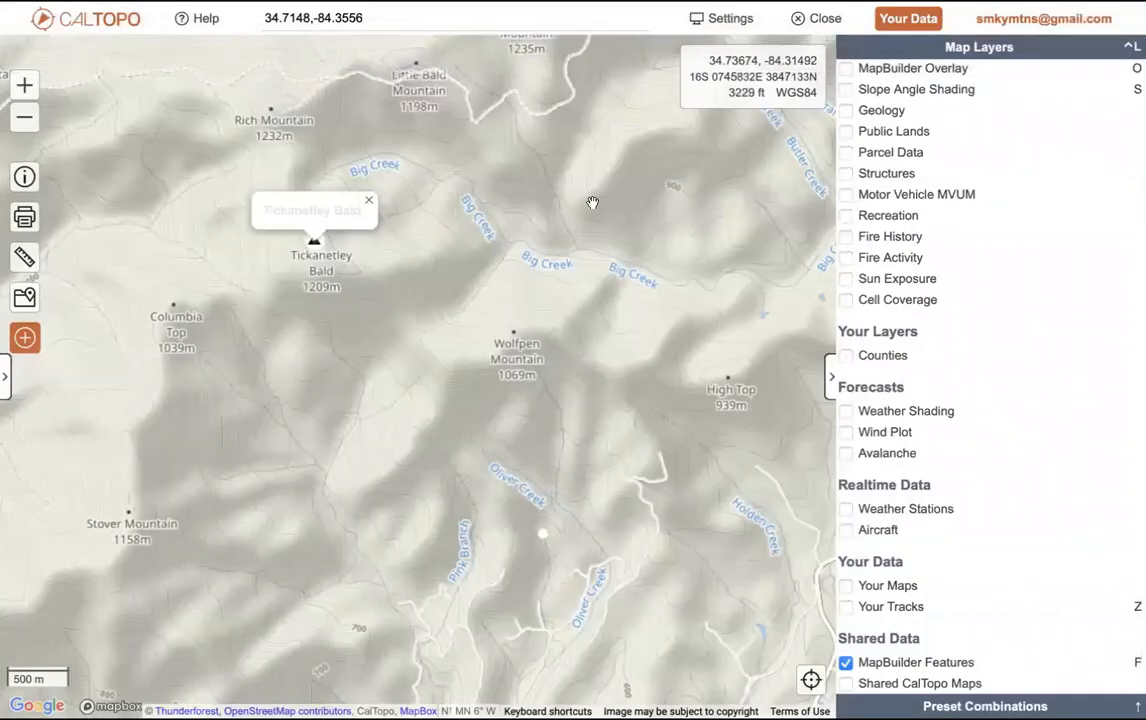
drag(608, 165, 646, 336)
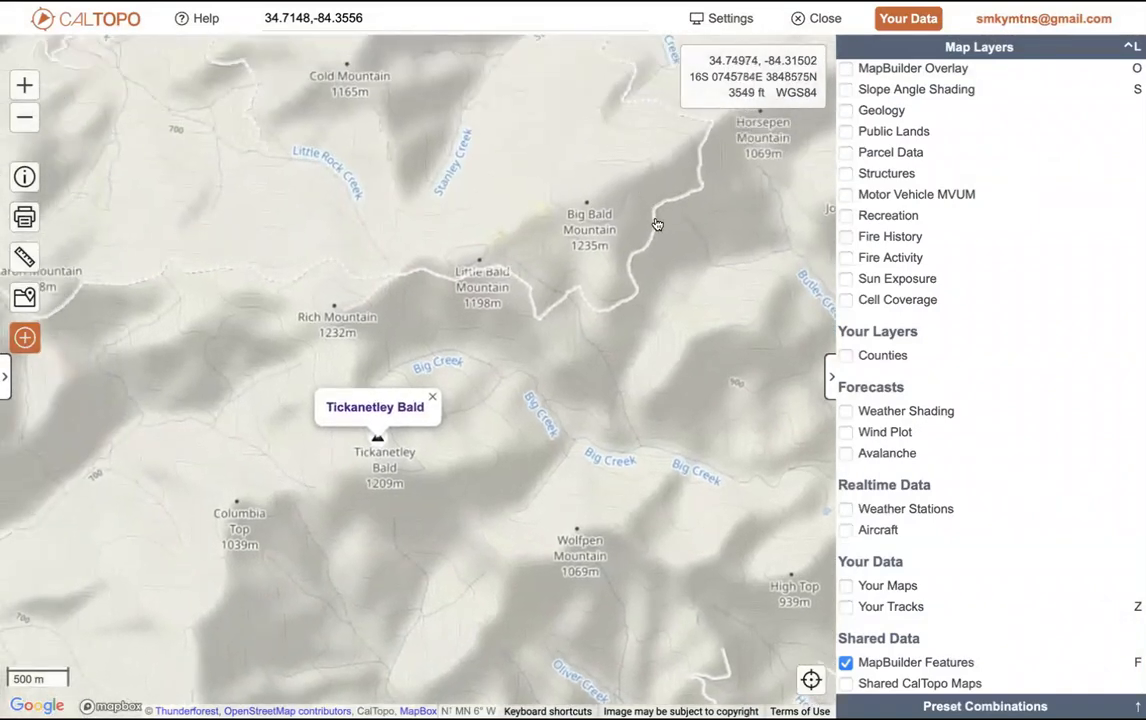
click(656, 224)
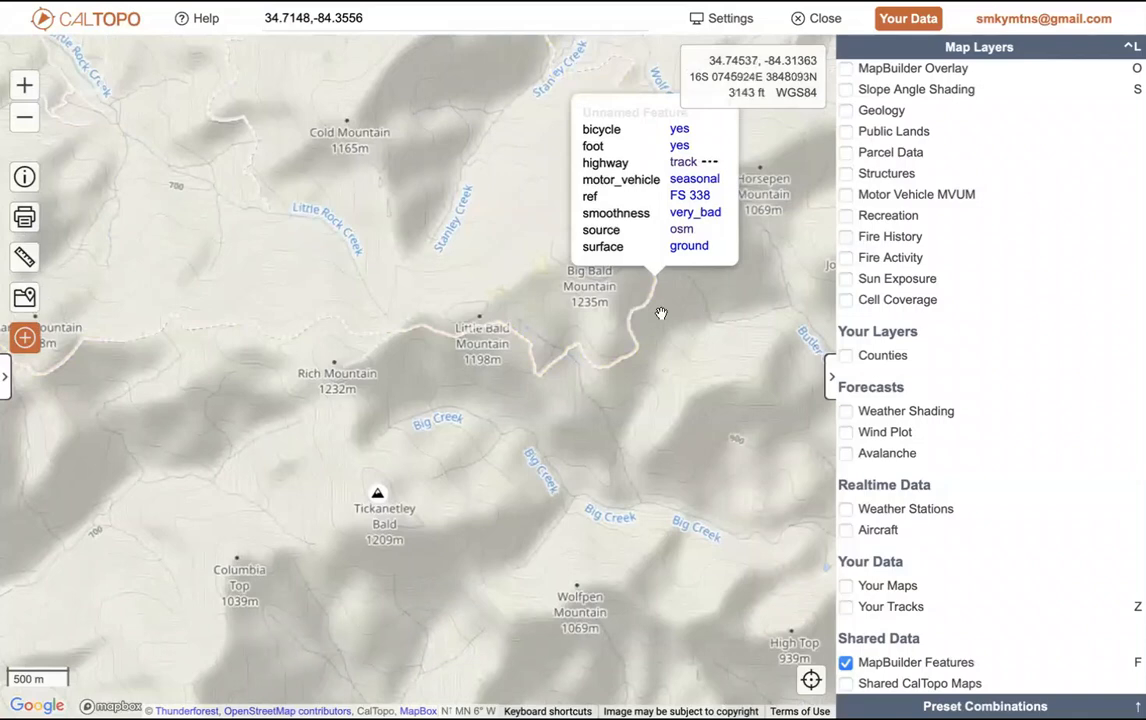
drag(716, 310, 690, 425)
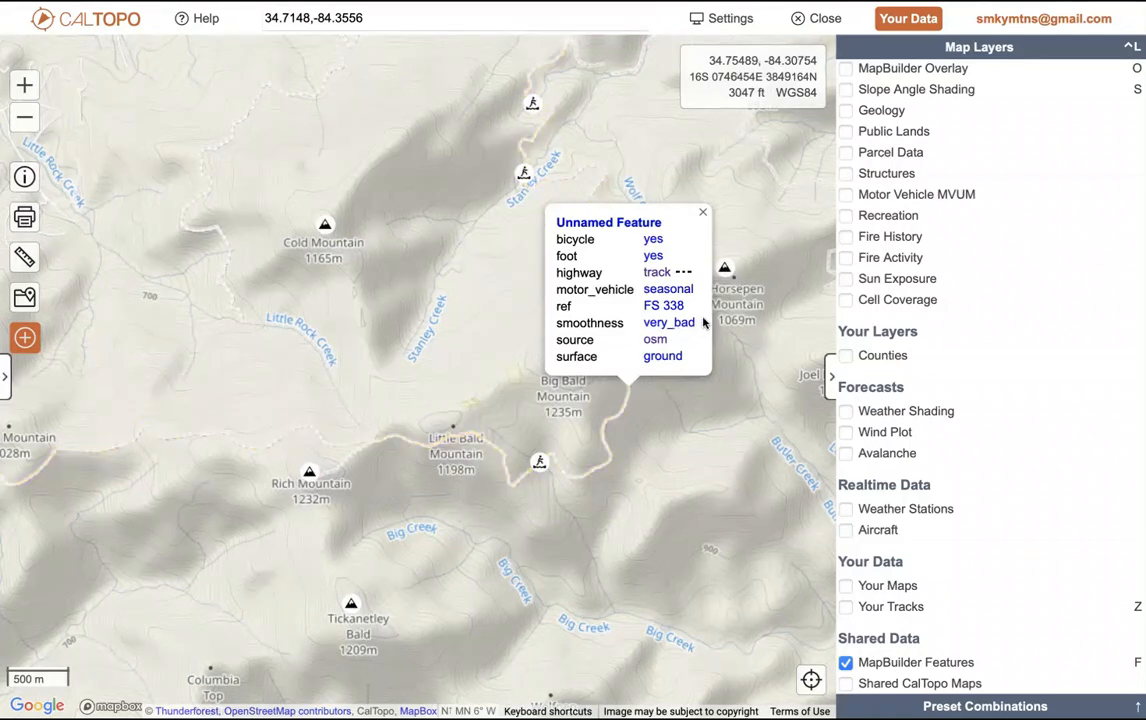
click(704, 215)
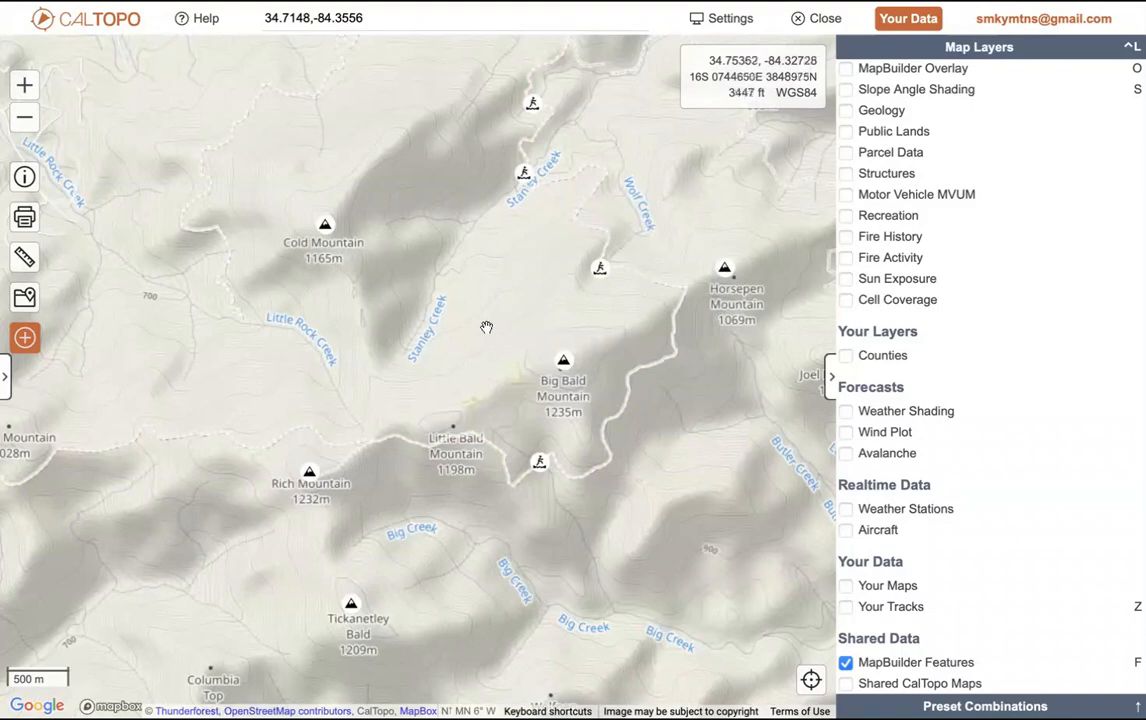
Step: Inspect the attributes of the marker where the track meets Stanley Creek, northeast of Cold Mountain
drag(496, 327, 585, 386)
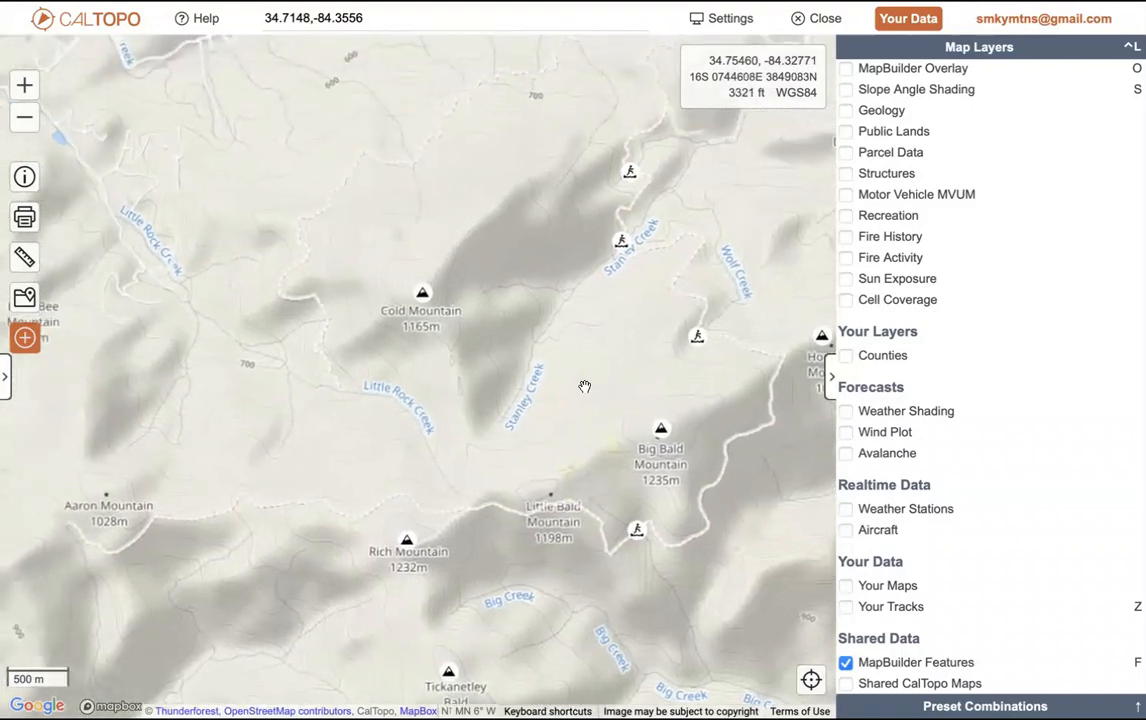
click(620, 247)
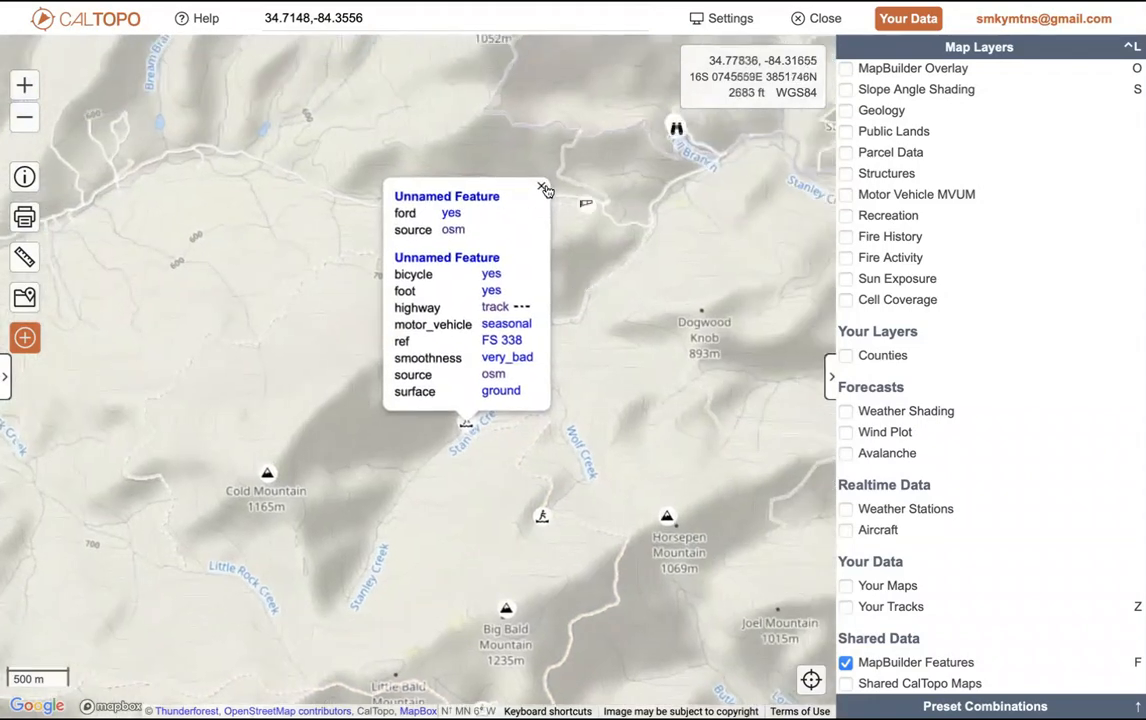
click(541, 186)
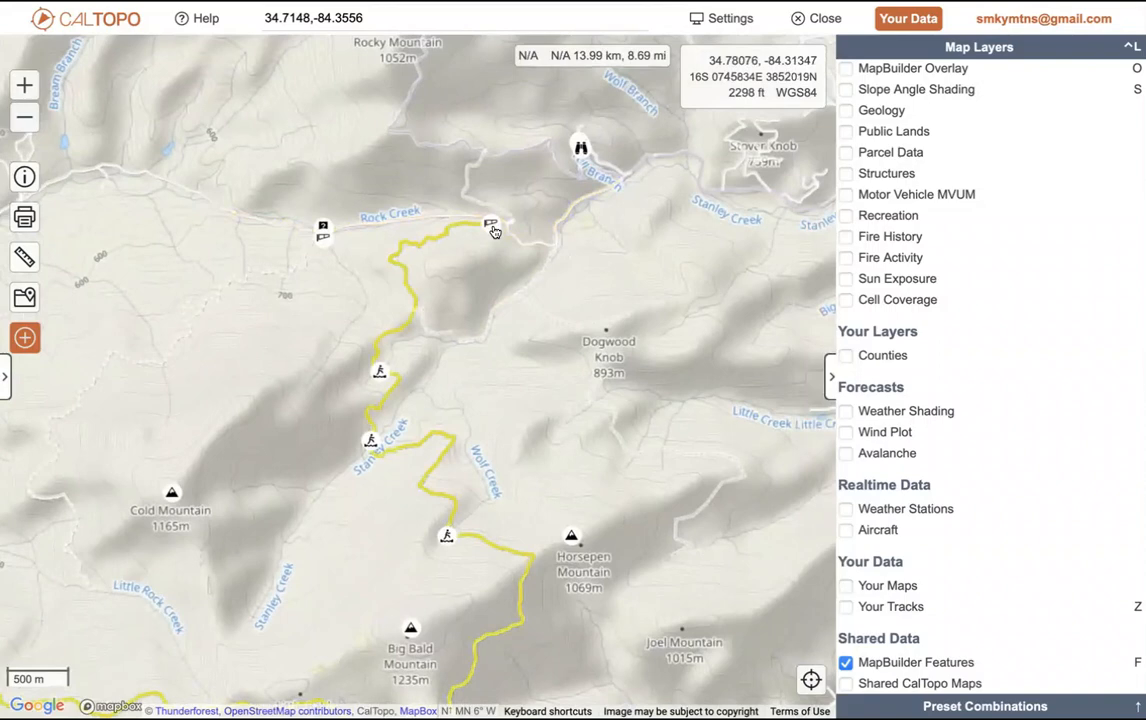
Step: Inspect the attributes of the gate marker on Rock Creek Road and the viewpoint marker near Fall Branch
click(493, 231)
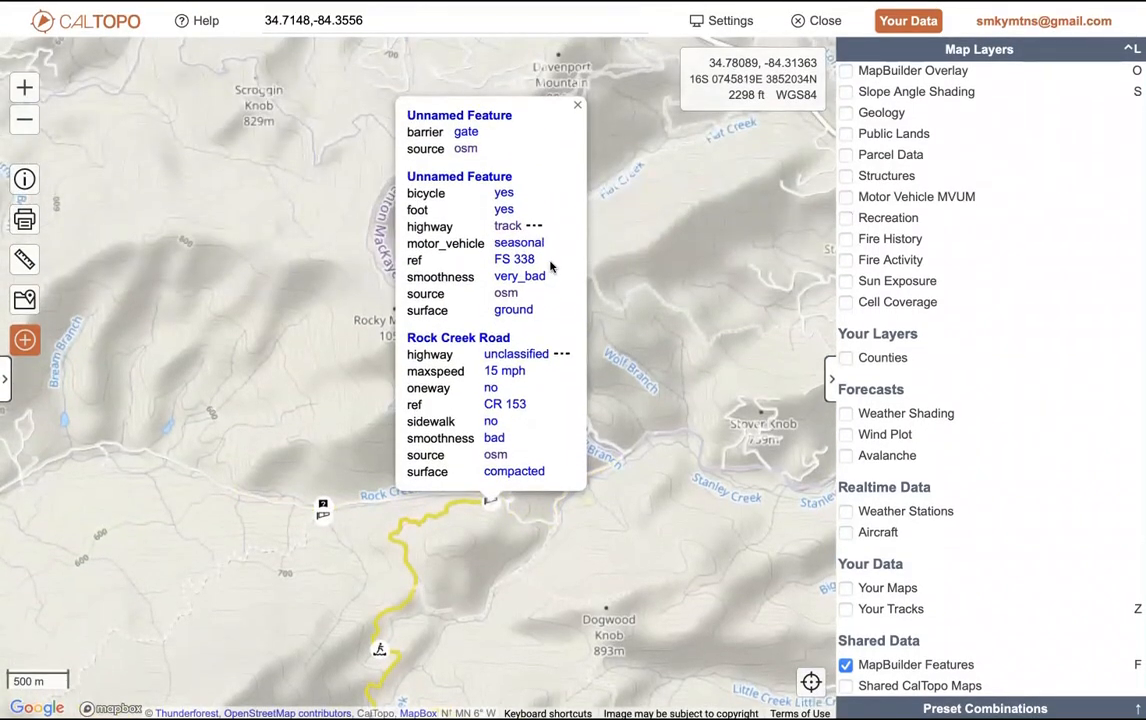
click(578, 103)
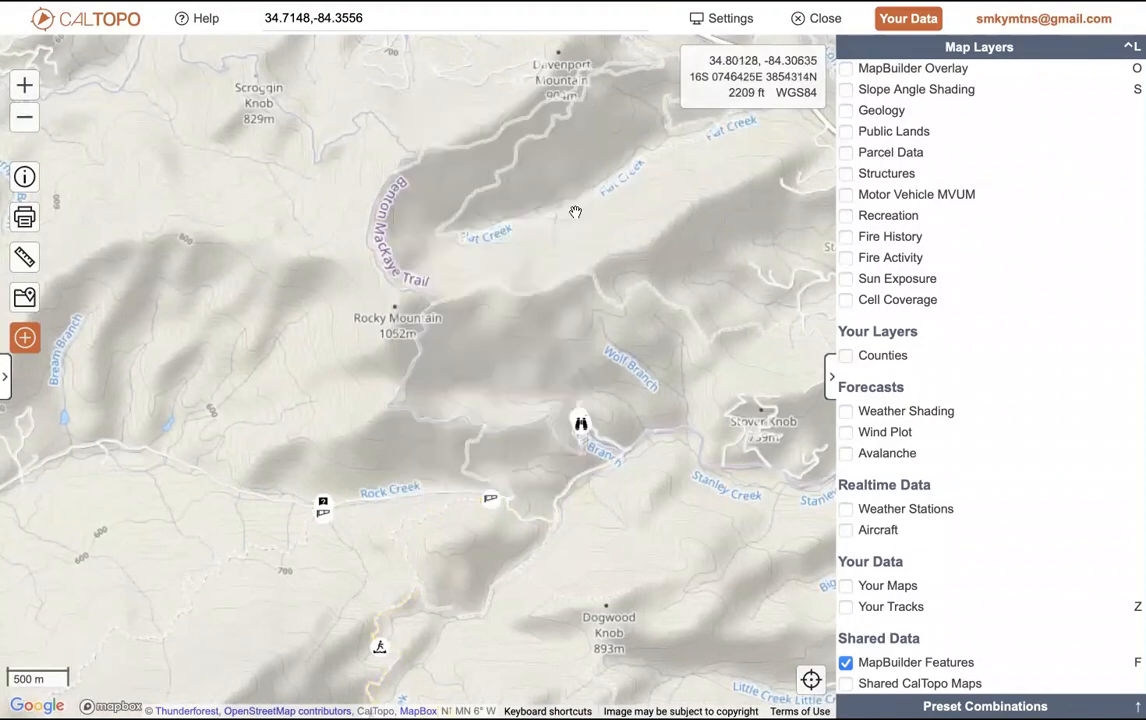
click(581, 425)
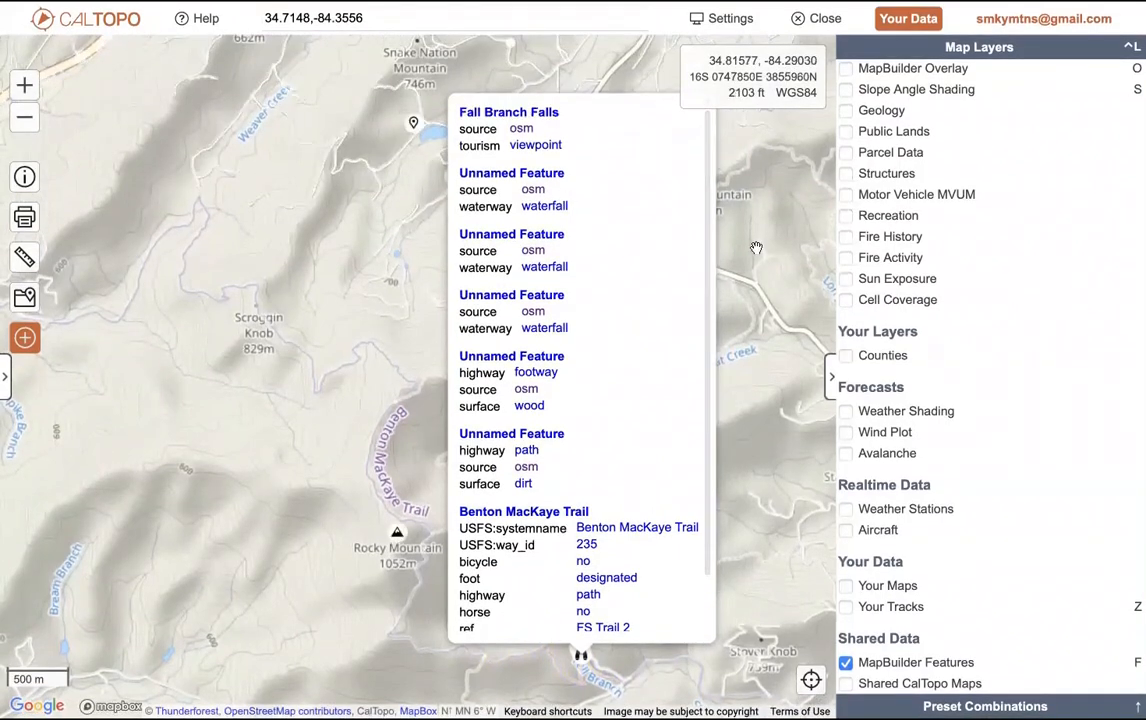
click(756, 248)
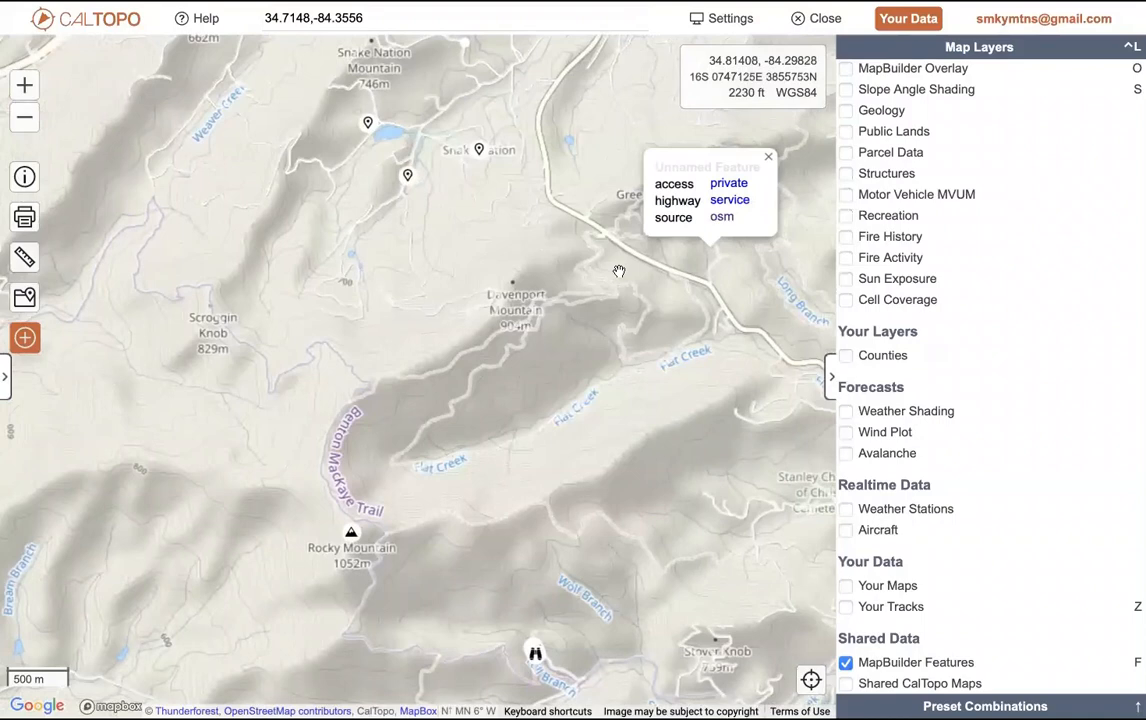
Step: Turn off MapBuilder Features and turn on Shared CalTopo Maps for the Big Bald Mountain area
click(865, 659)
drag(660, 519, 671, 294)
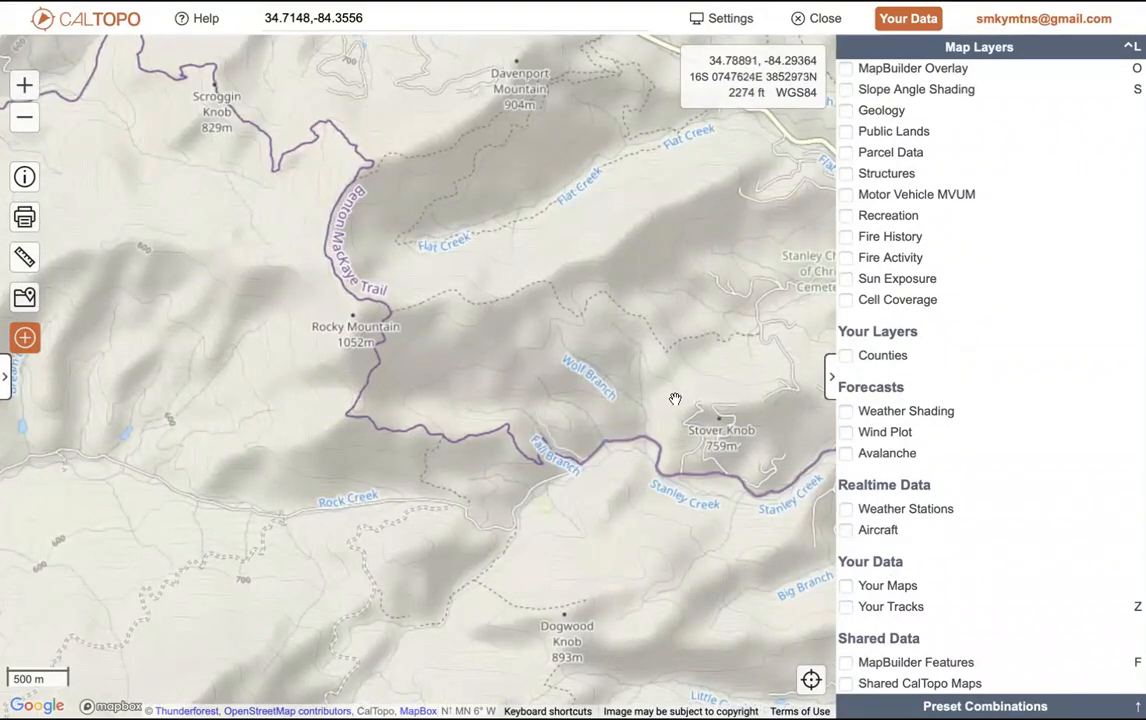
drag(595, 500, 855, 0)
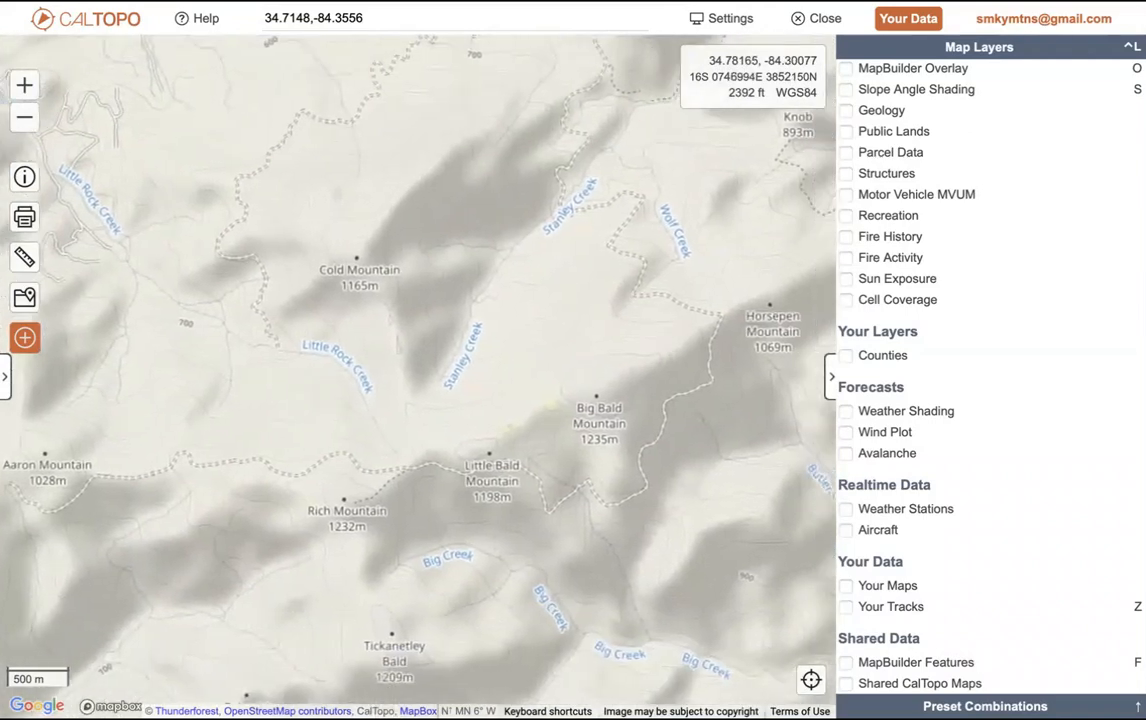
drag(732, 429, 714, 234)
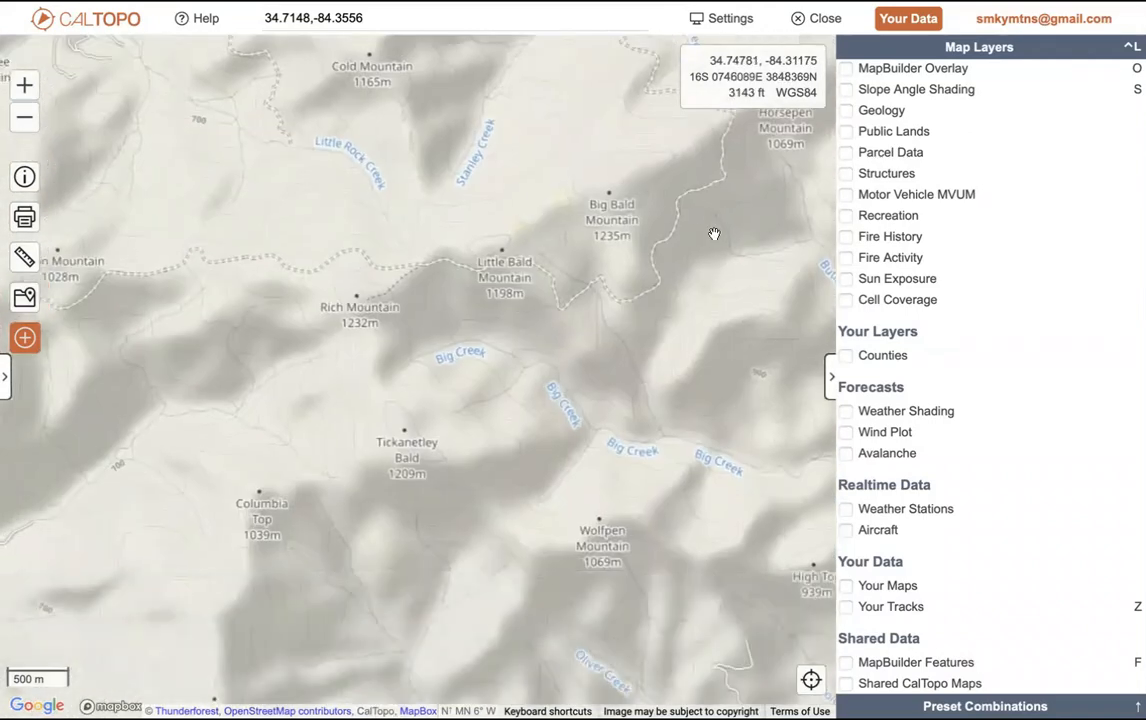
click(846, 684)
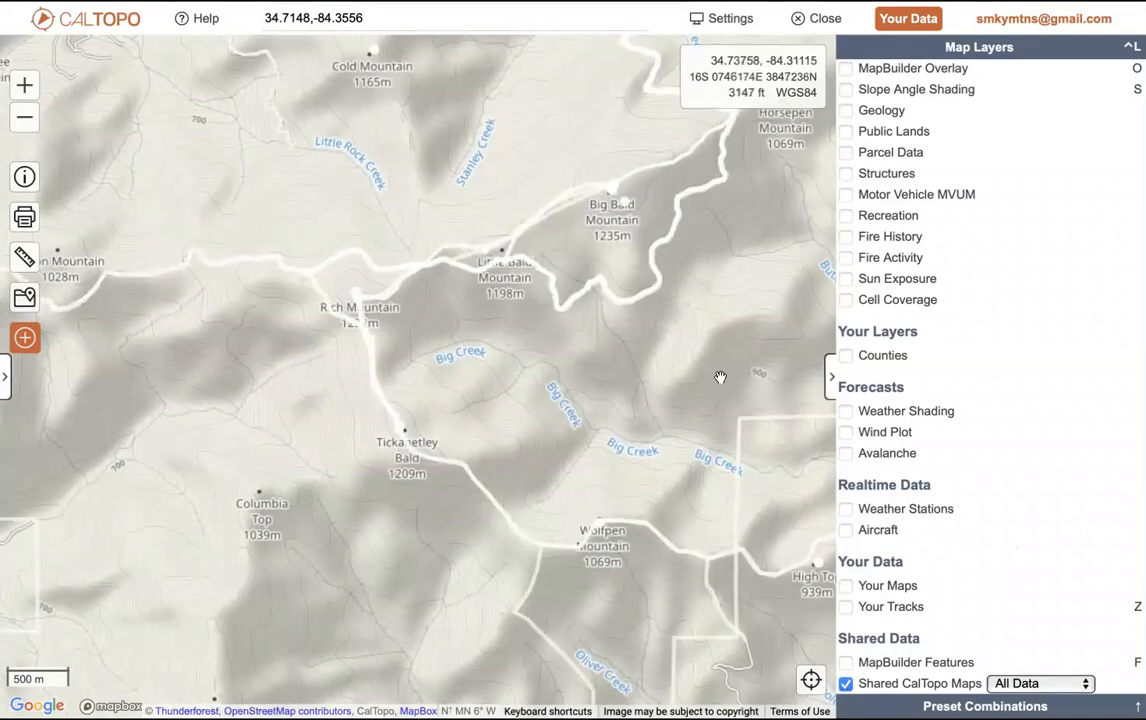
Step: Inspect the shared track southeast of Big Bald Mountain and follow its link to examine the SE Wilderness Areas map around north Georgia
click(649, 297)
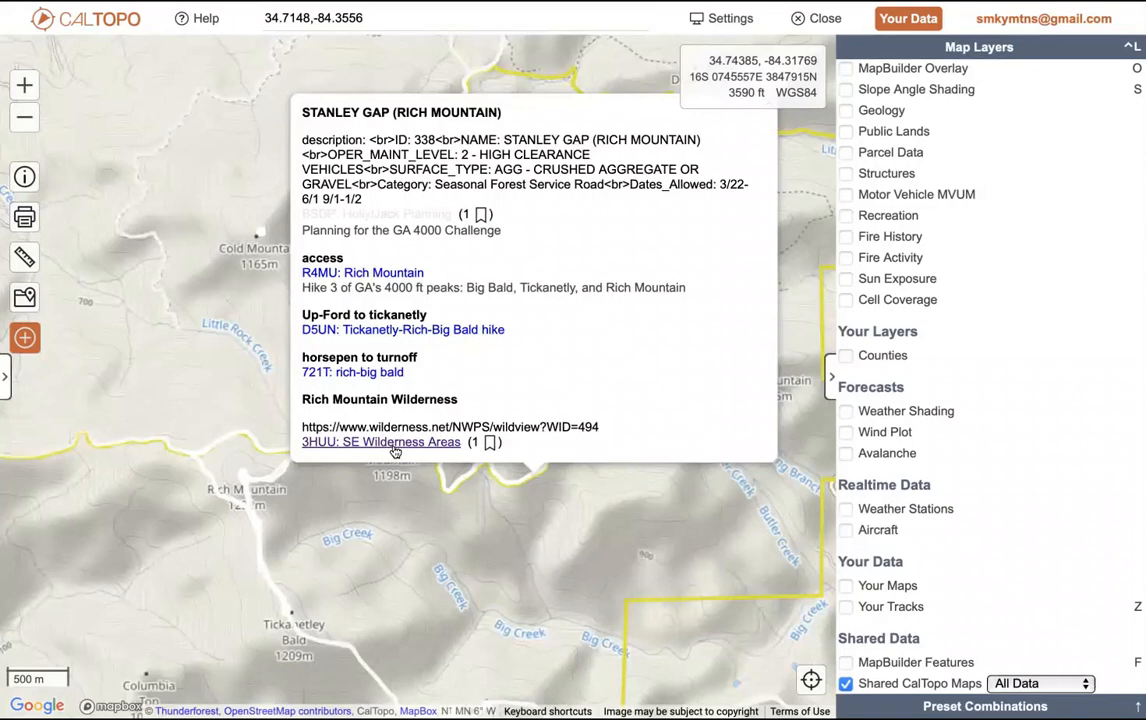
click(396, 451)
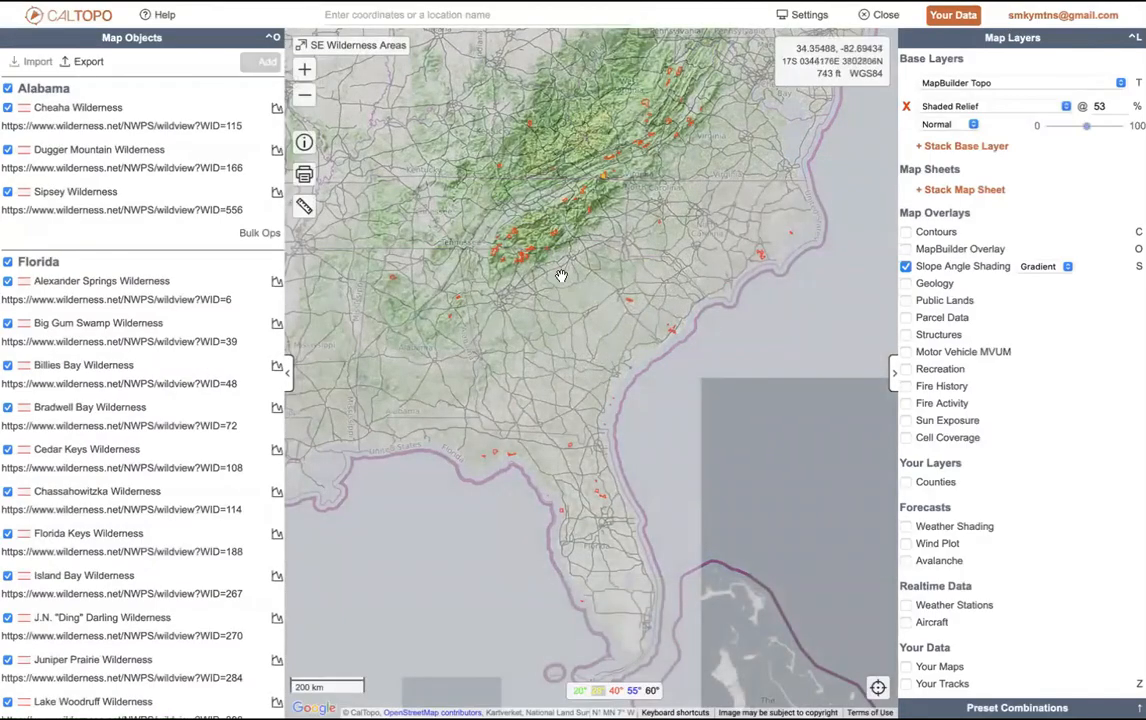
scroll(558, 268, up, 1)
scroll(549, 268, up, 2)
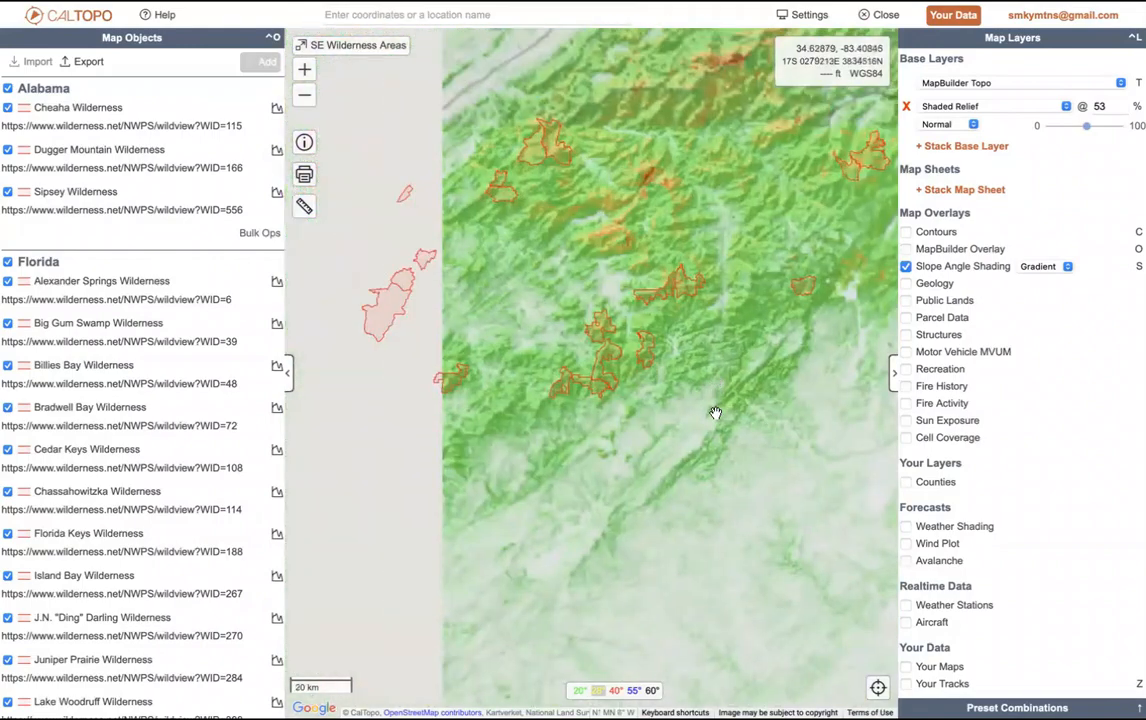
scroll(601, 379, up, 1)
scroll(570, 357, up, 1)
drag(570, 355, 670, 469)
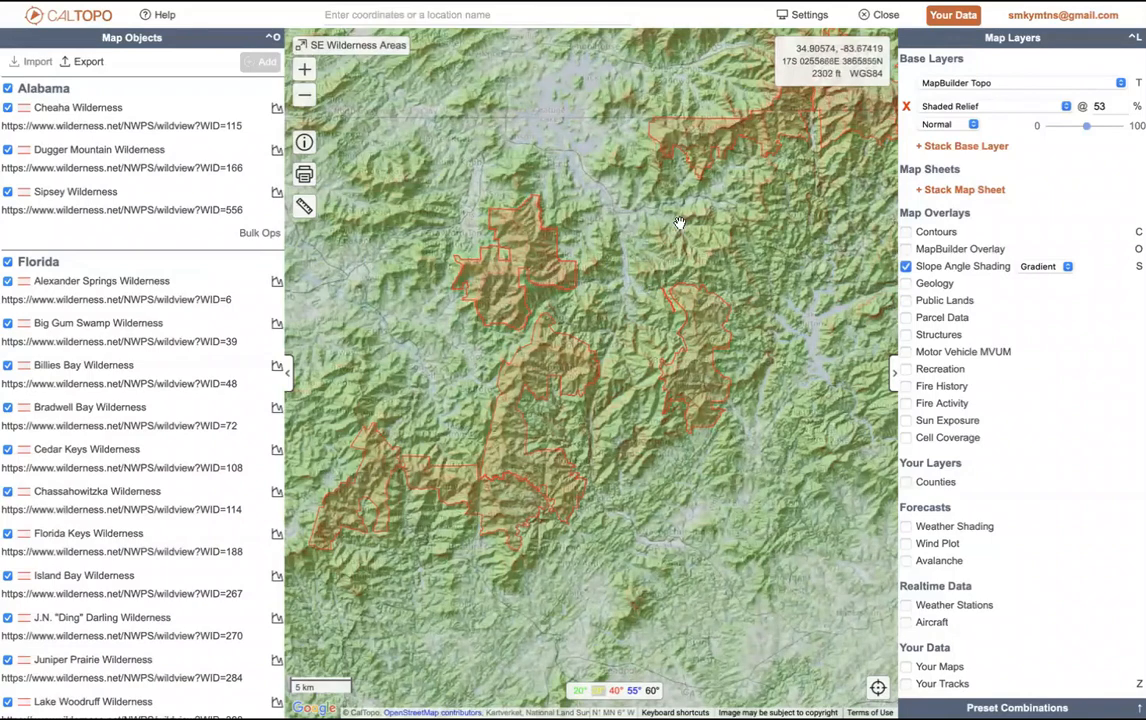
Step: Return to the shared data map and open the linked GA 4000 Challenge planning map, examining its routes up close
mouse_move(934, 8)
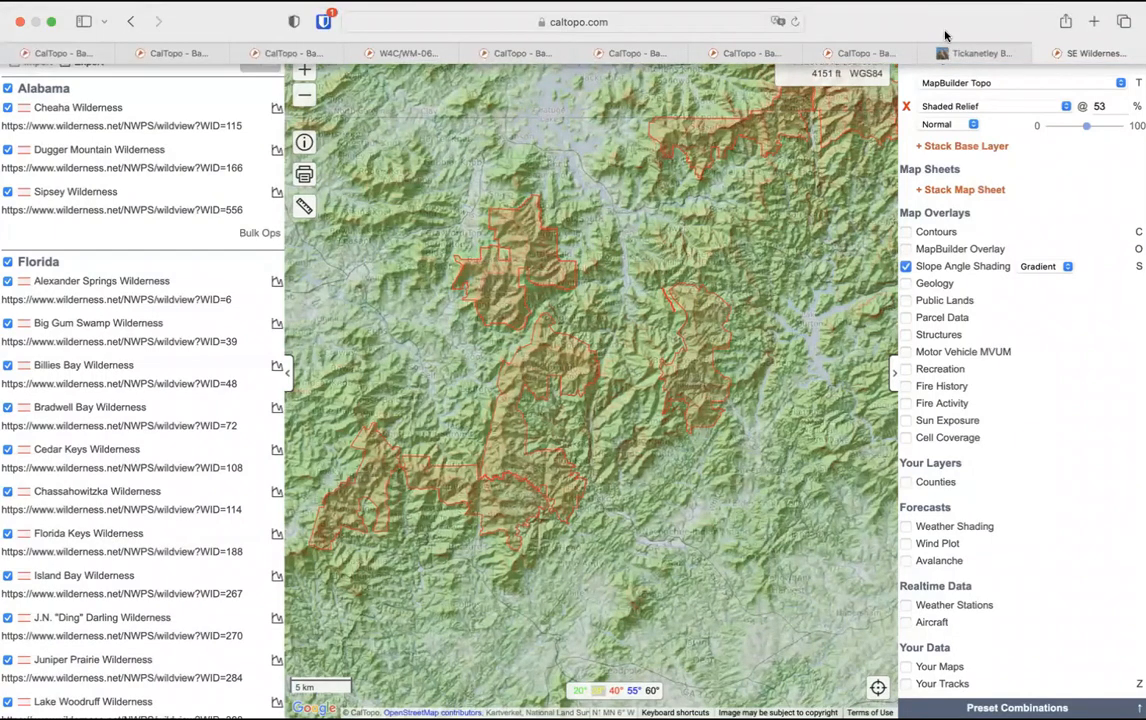
click(862, 54)
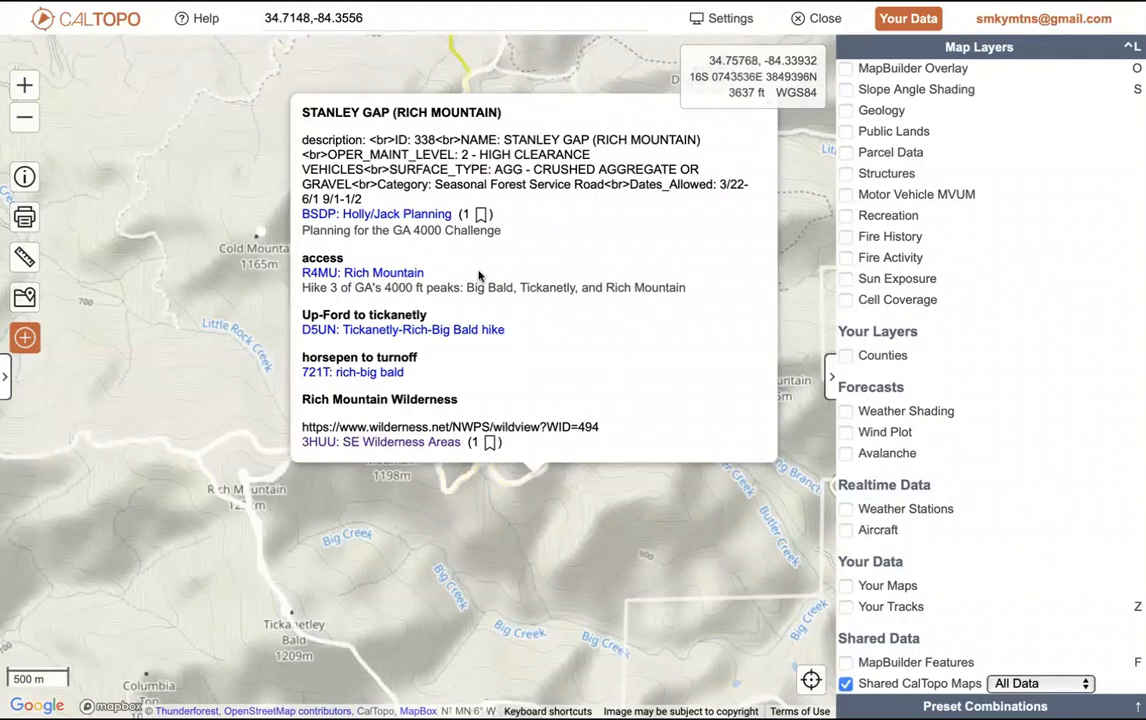
click(407, 216)
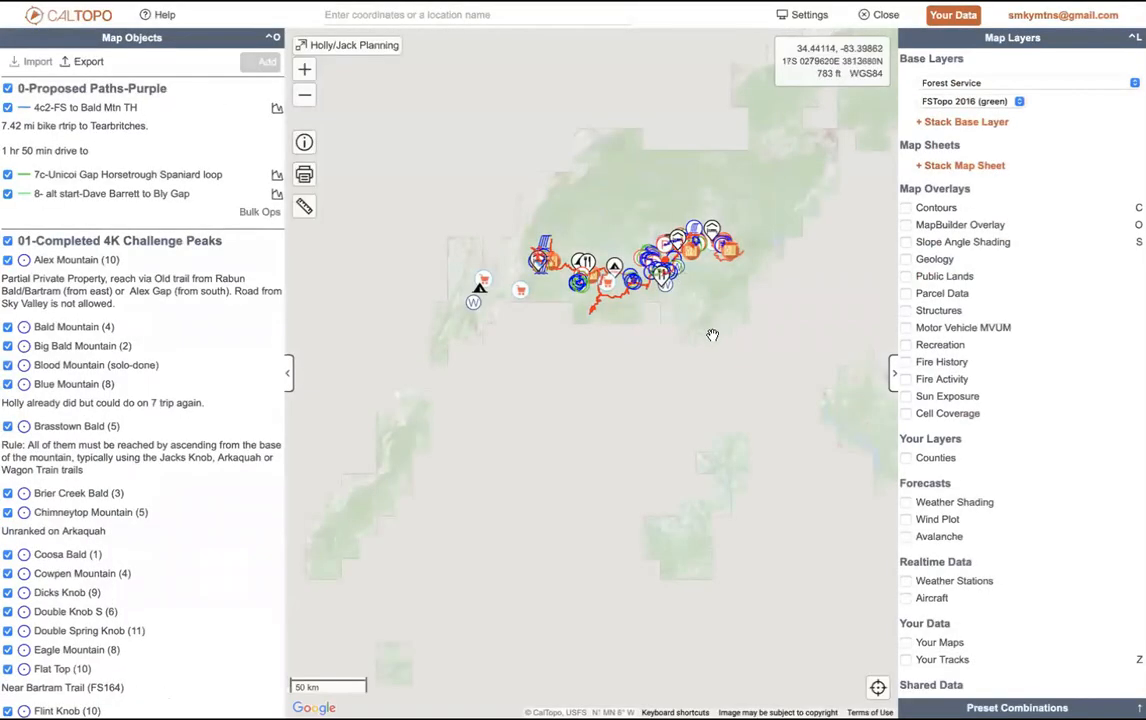
scroll(625, 310, up, 2)
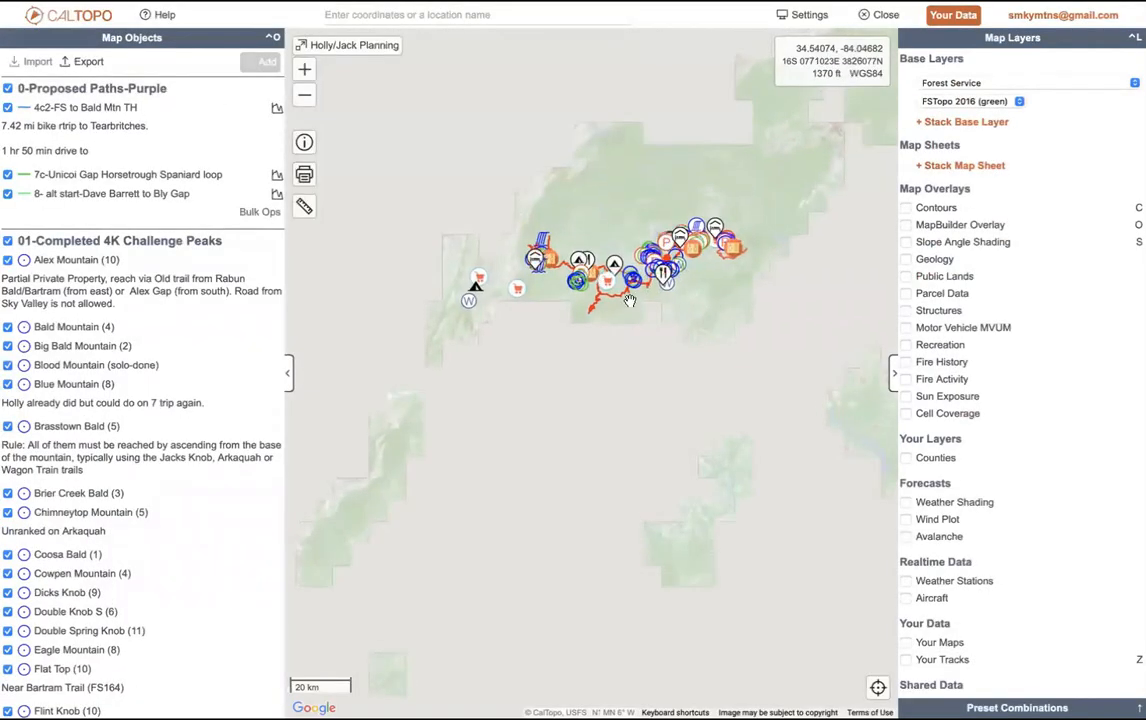
scroll(634, 302, up, 1)
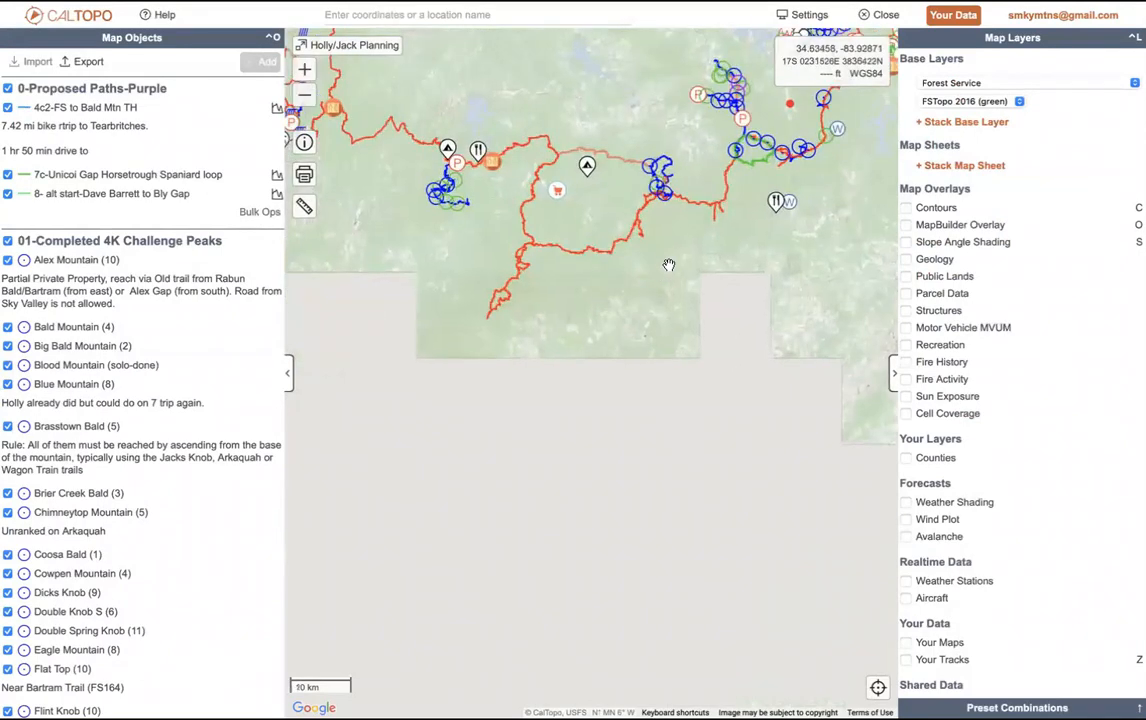
scroll(669, 265, up, 1)
drag(660, 374, 619, 522)
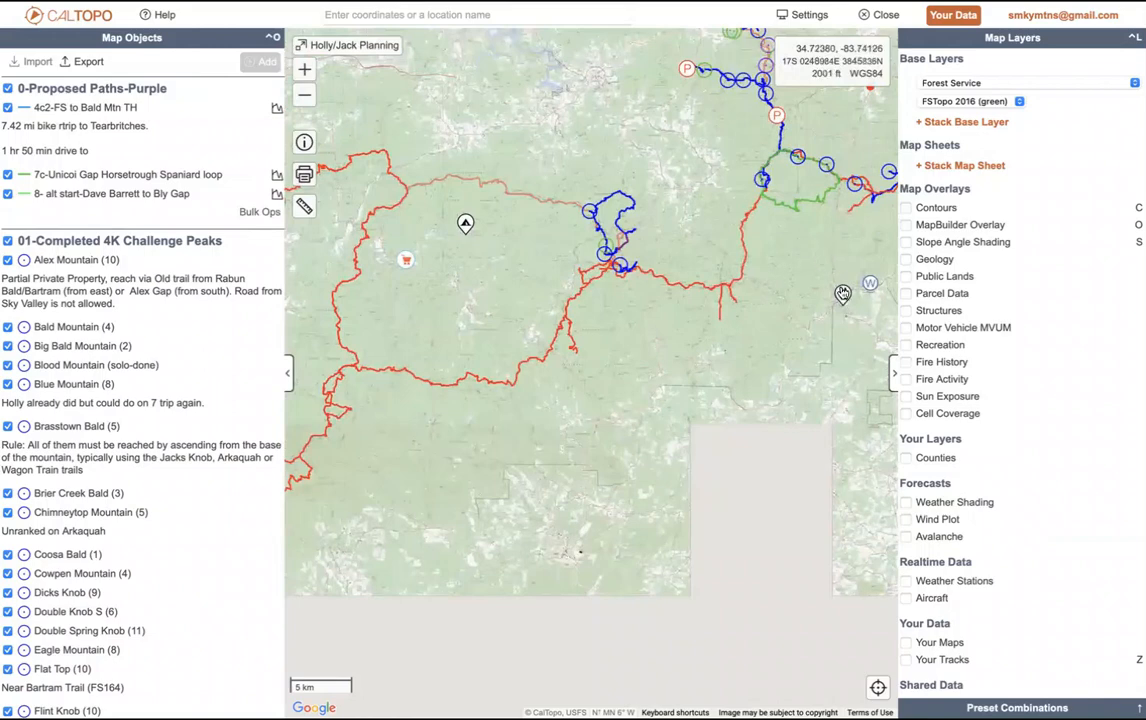
Step: Read the details of the Cimmi's Cafe marker and look closely at the terrain east of it
click(843, 293)
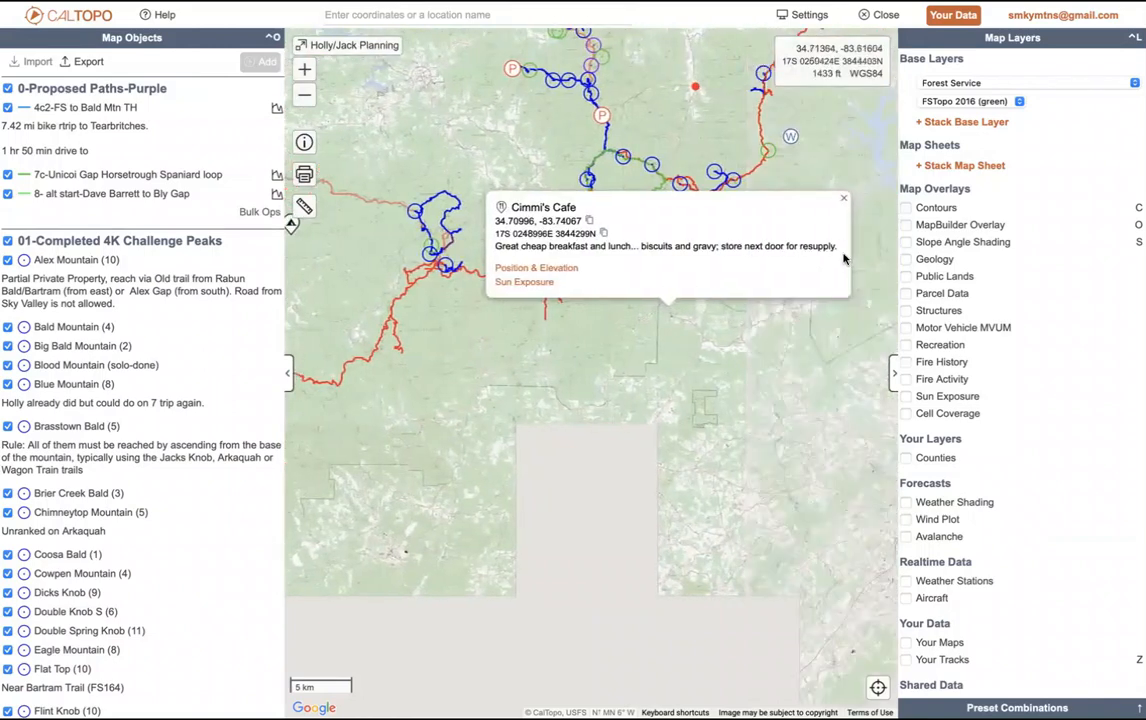
click(845, 202)
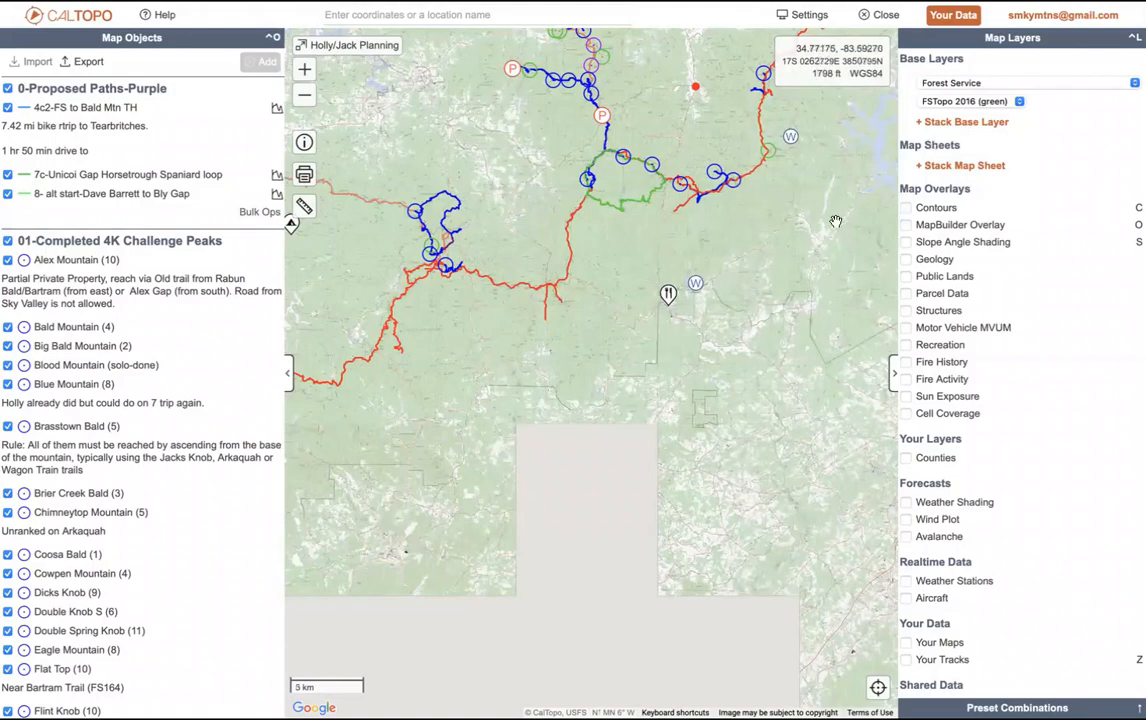
scroll(836, 222, up, 3)
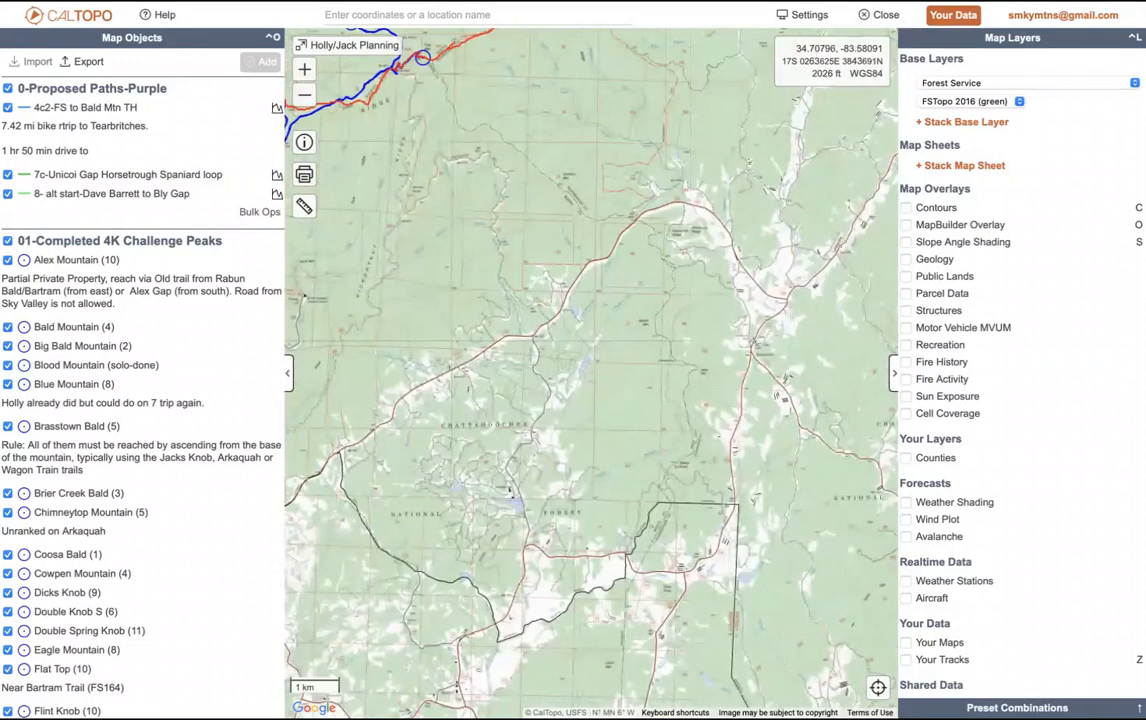
Step: Apply the Forest Service preset combination and compare its FSTopo 2016 (green) layer at 0% opacity and back at 100%
click(1138, 708)
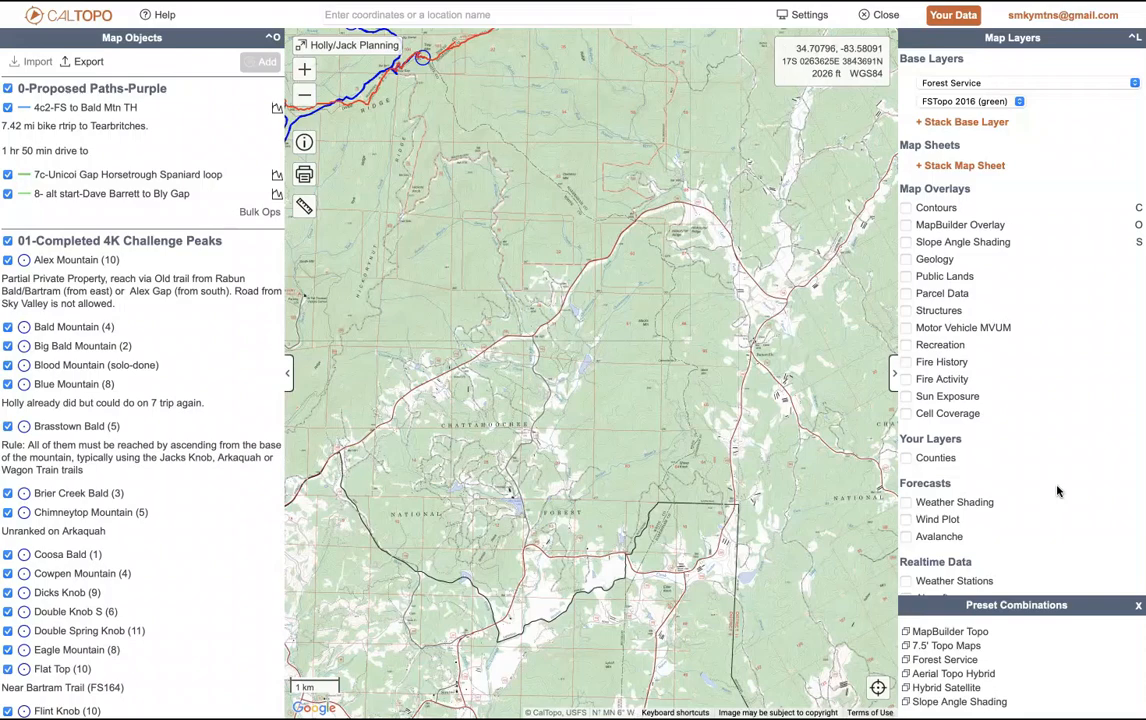
click(942, 662)
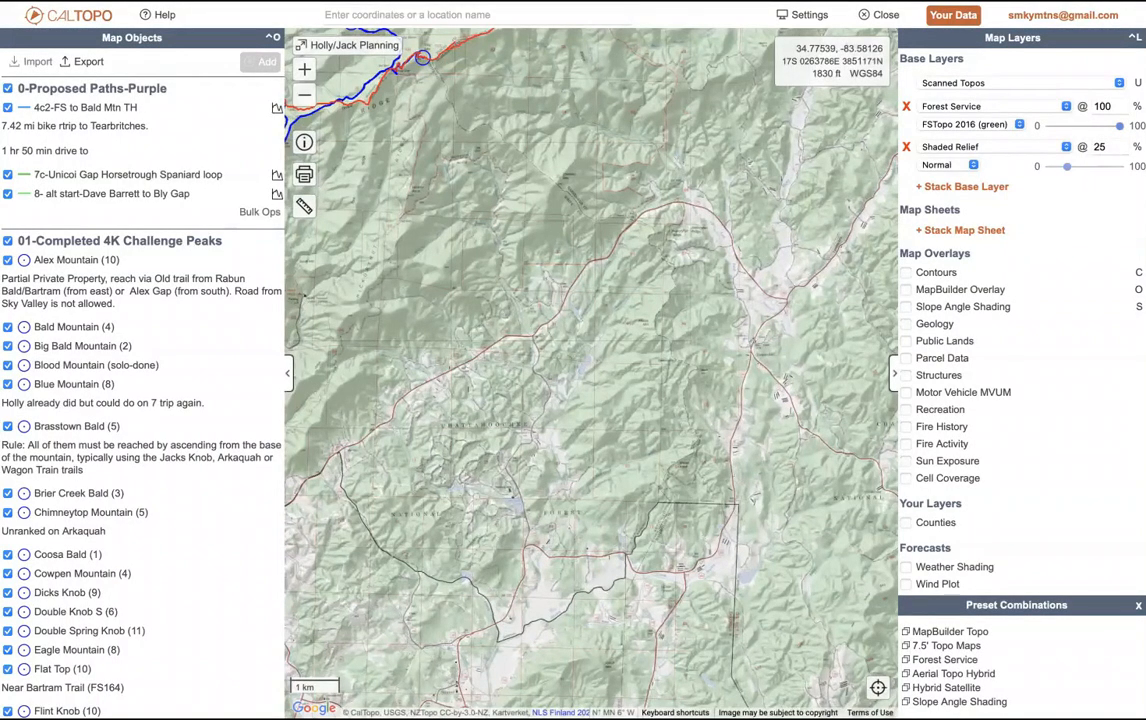
drag(1119, 126, 1033, 130)
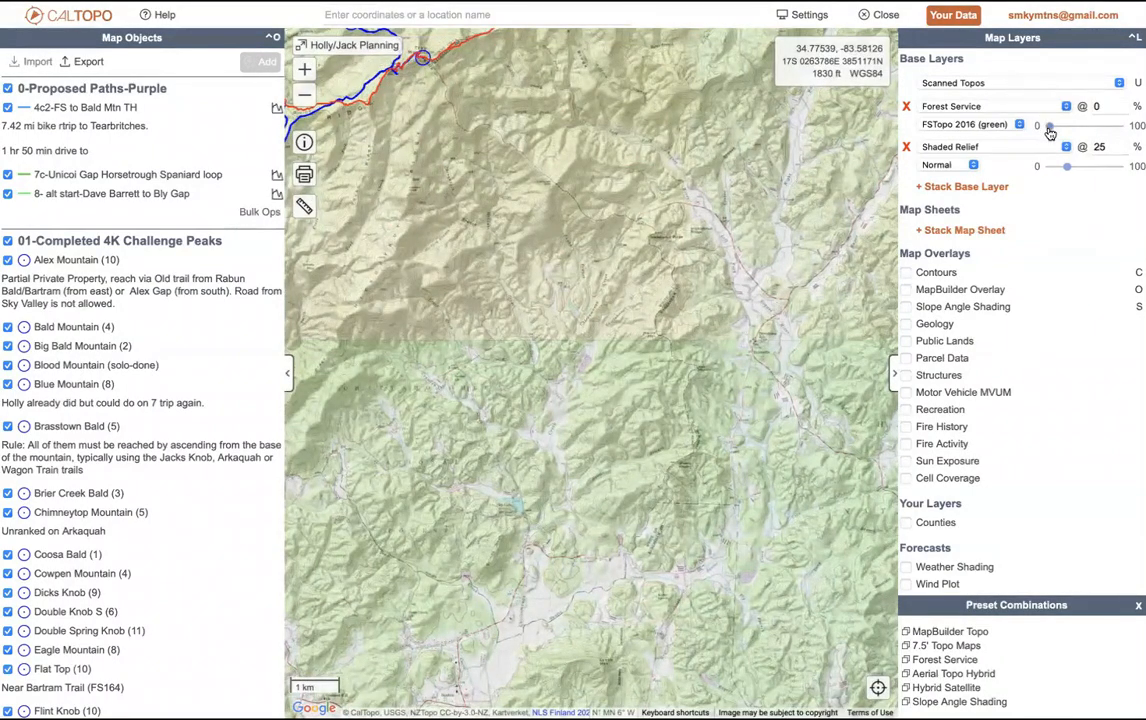
drag(1065, 128, 1124, 127)
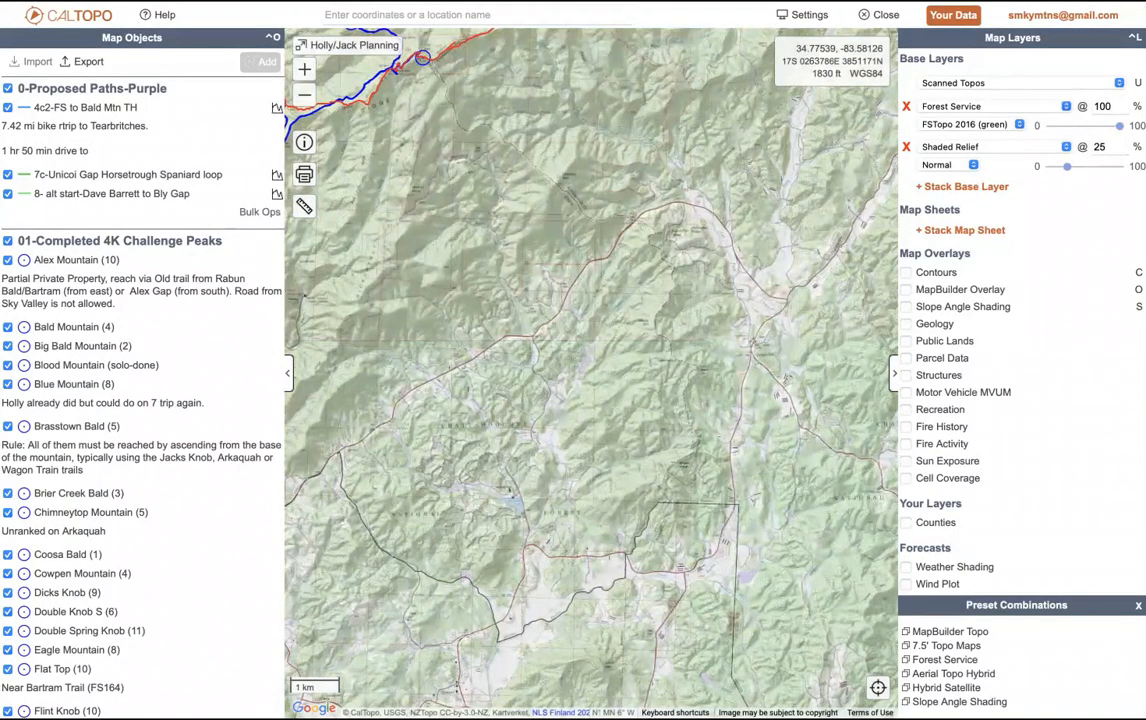
click(1138, 606)
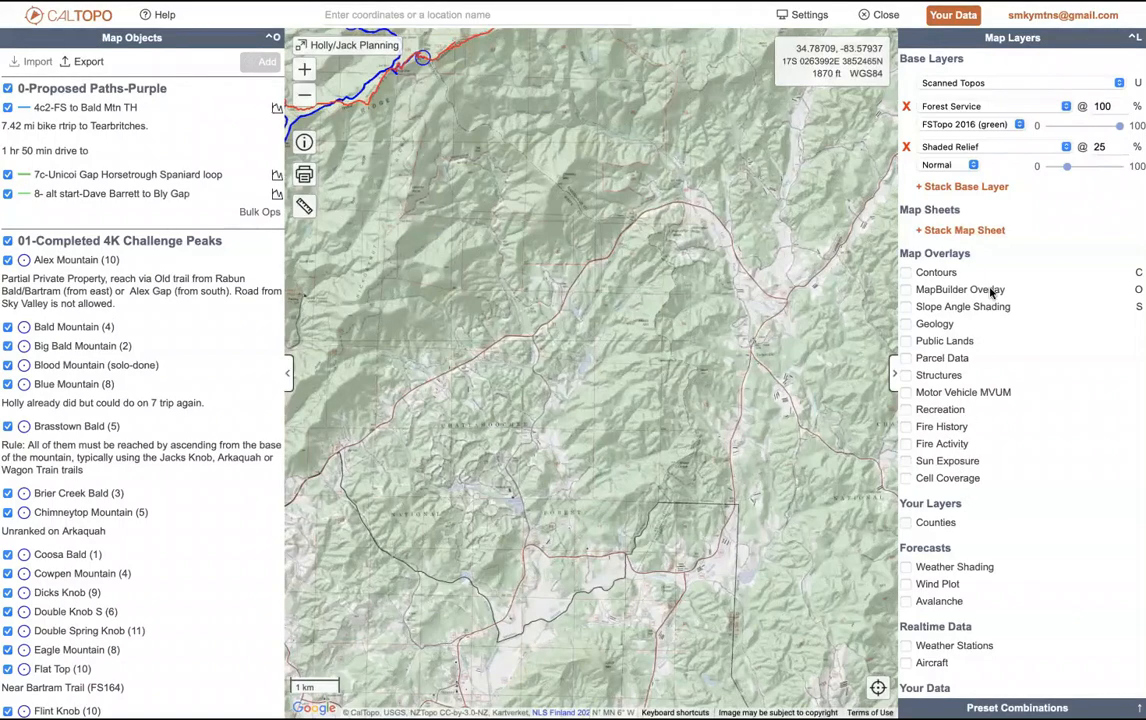
Step: Open caltopo.com in a new browser tab and turn off Shared CalTopo Maps
mouse_move(1000, 2)
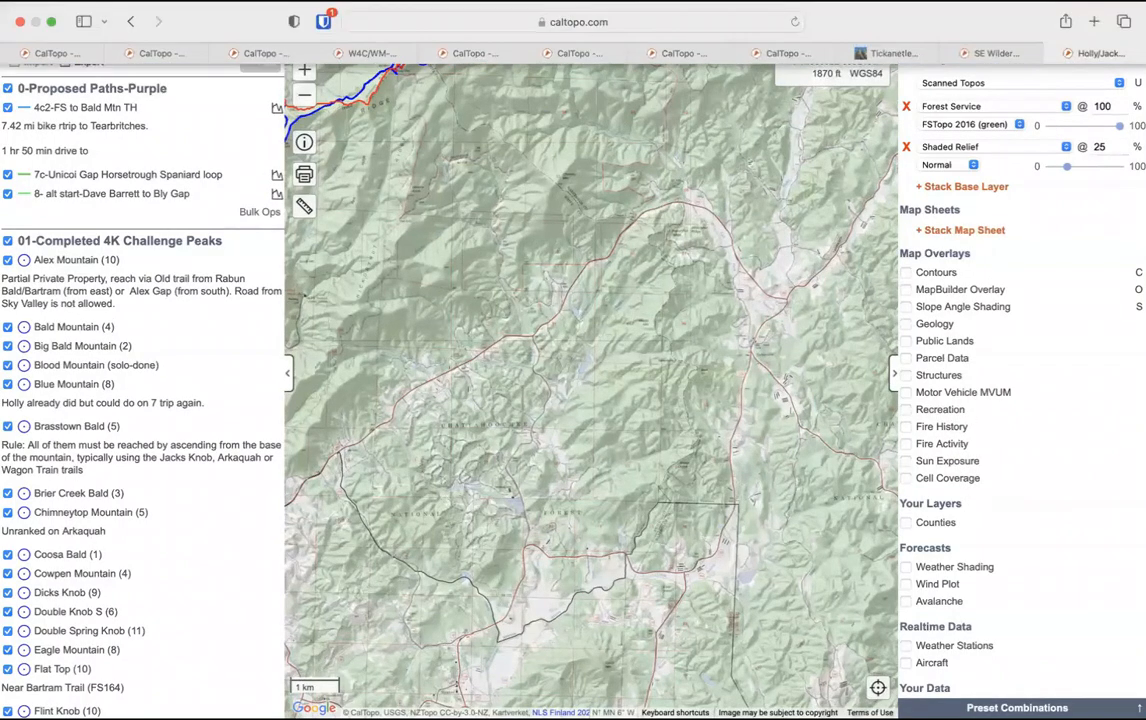
key(super+t)
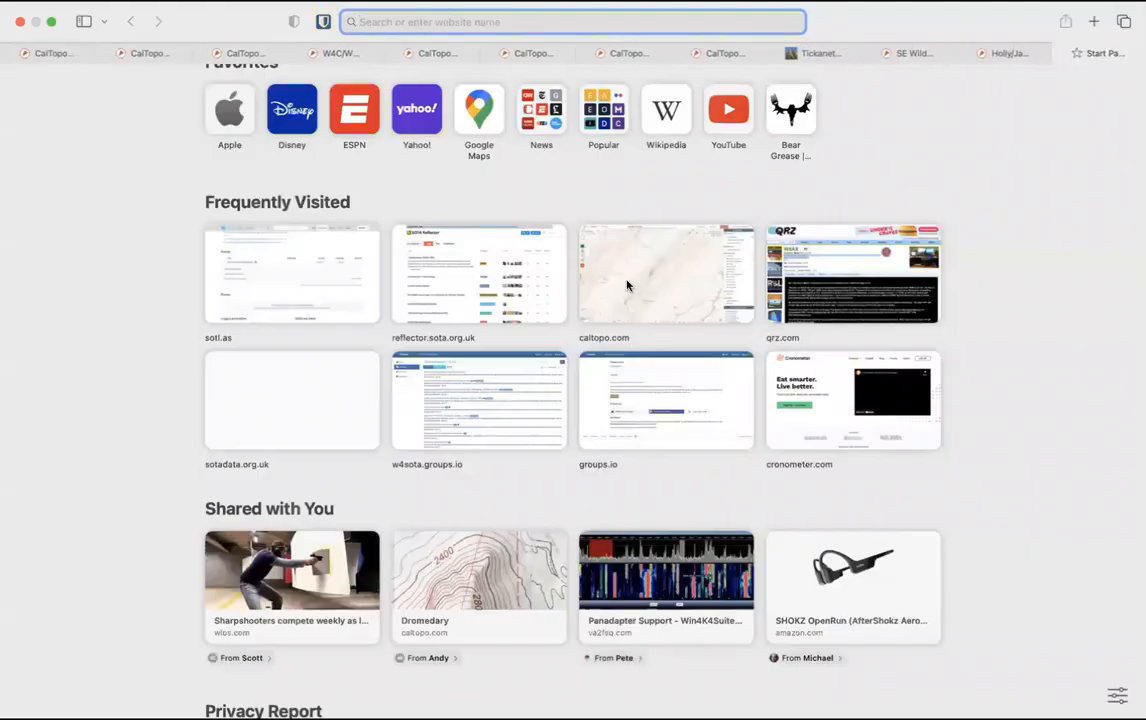
text(caltopo.com)
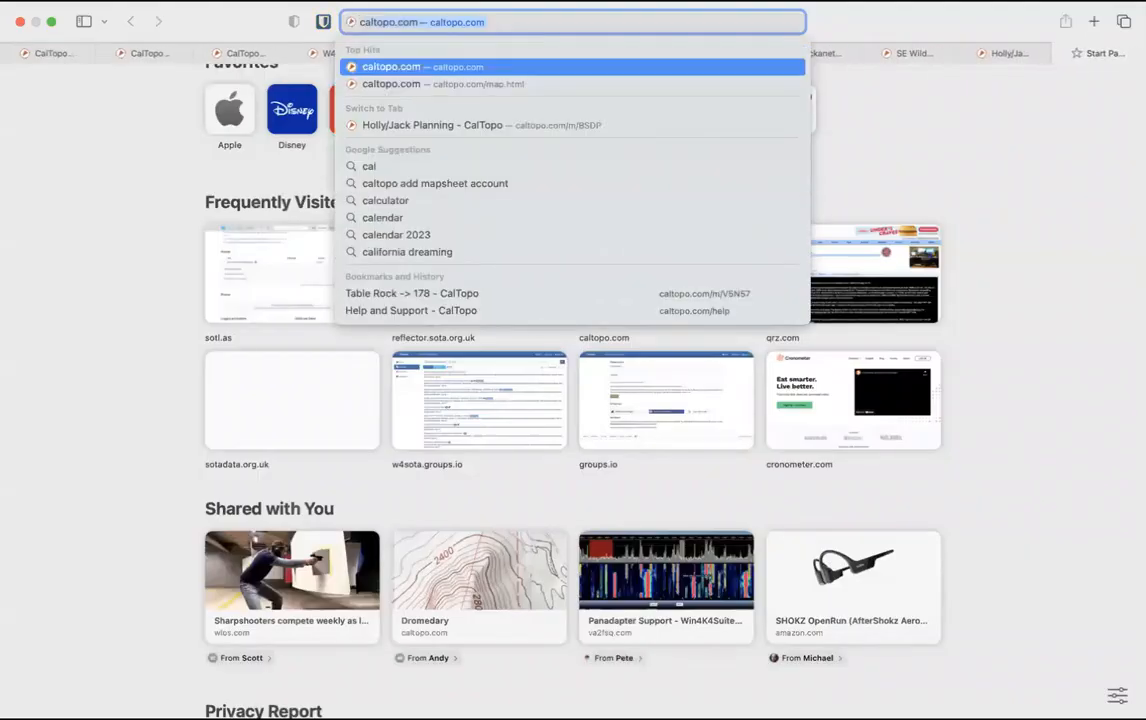
key(Return)
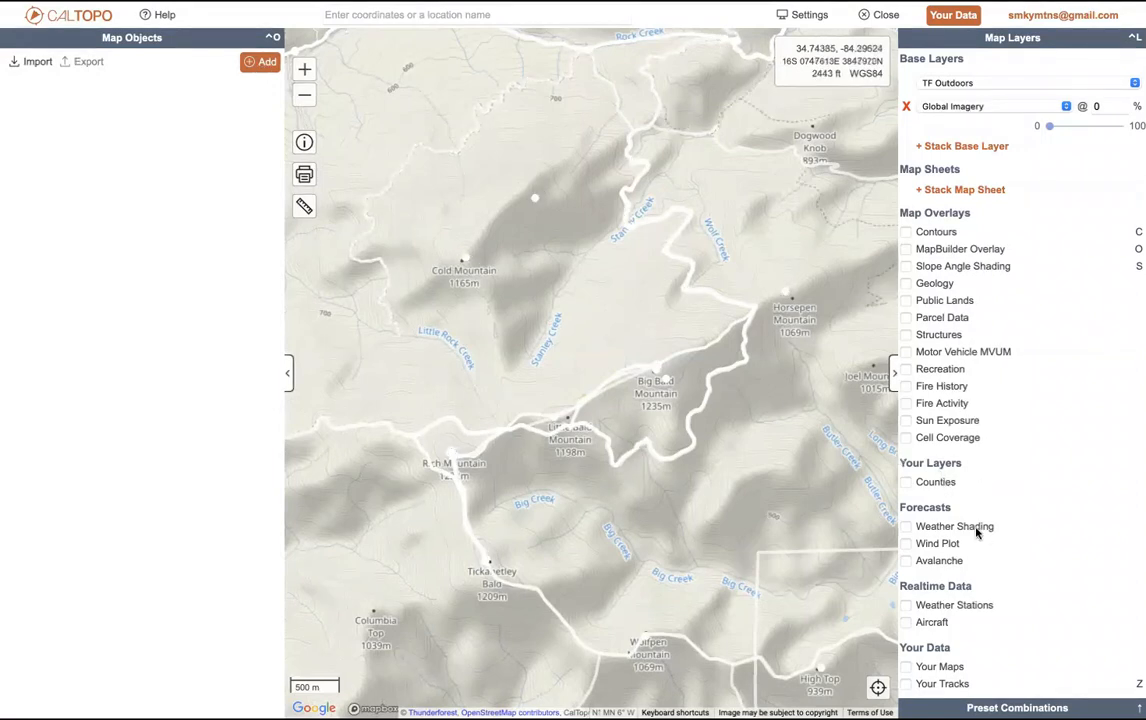
scroll(975, 540, down, 2)
click(905, 689)
click(905, 689)
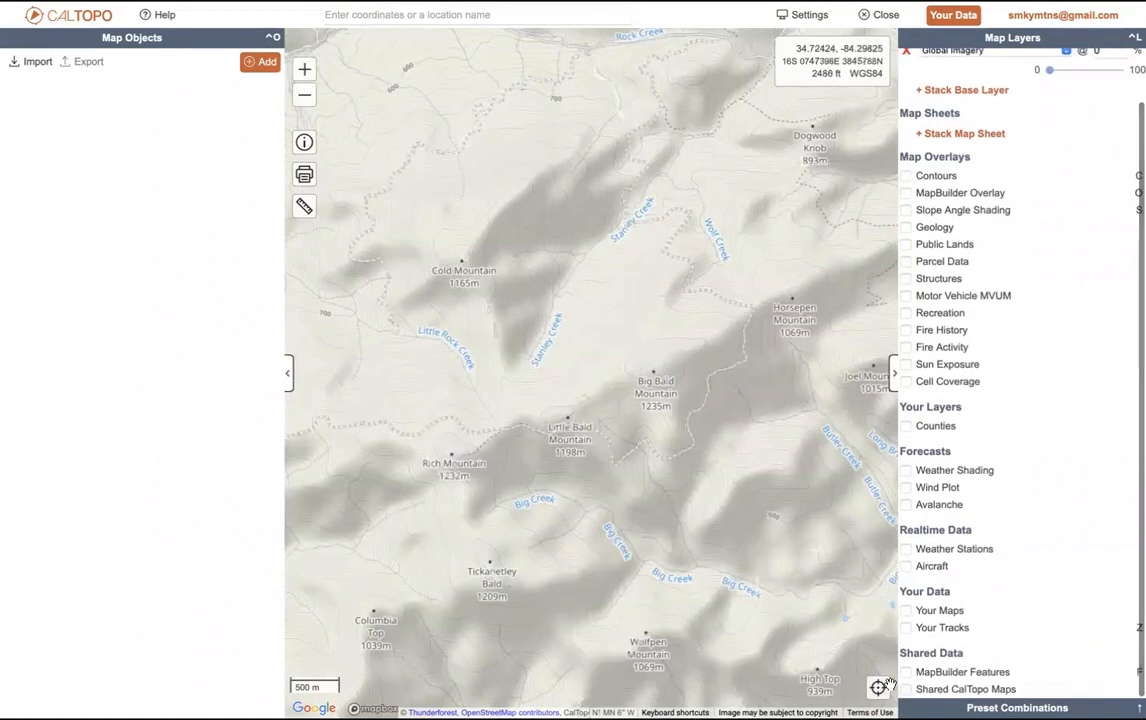
Step: Start adding a polygon to the map, and open the list of maps saved to the account
click(259, 63)
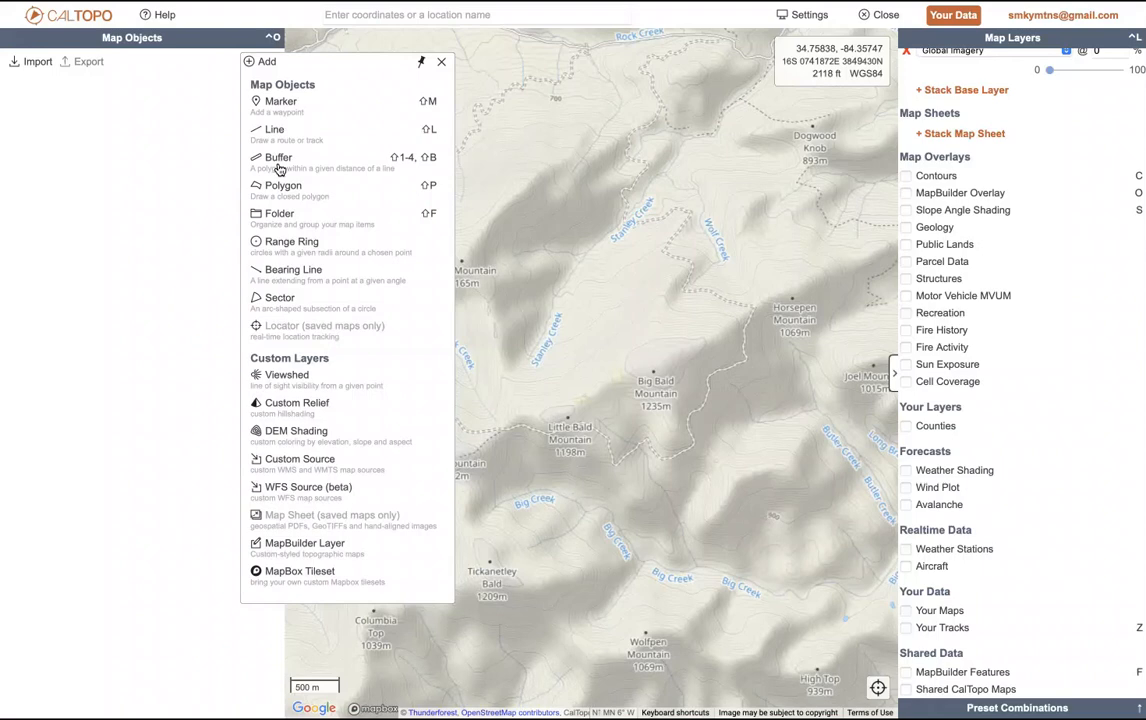
click(281, 193)
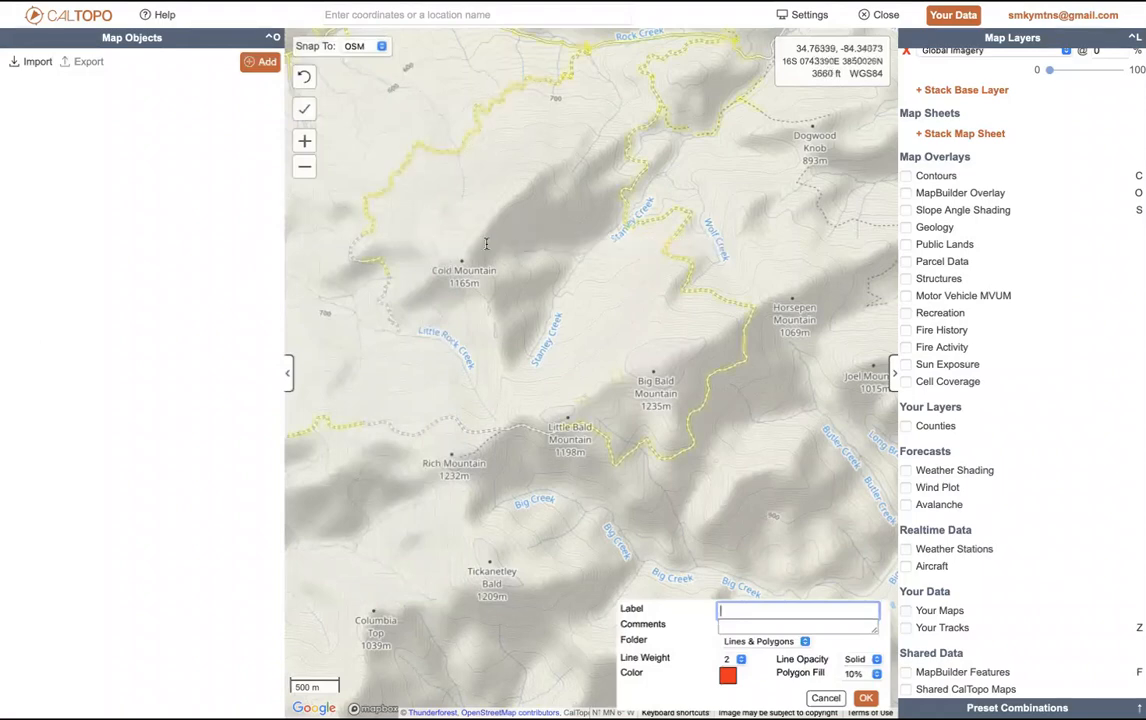
mouse_move(987, 33)
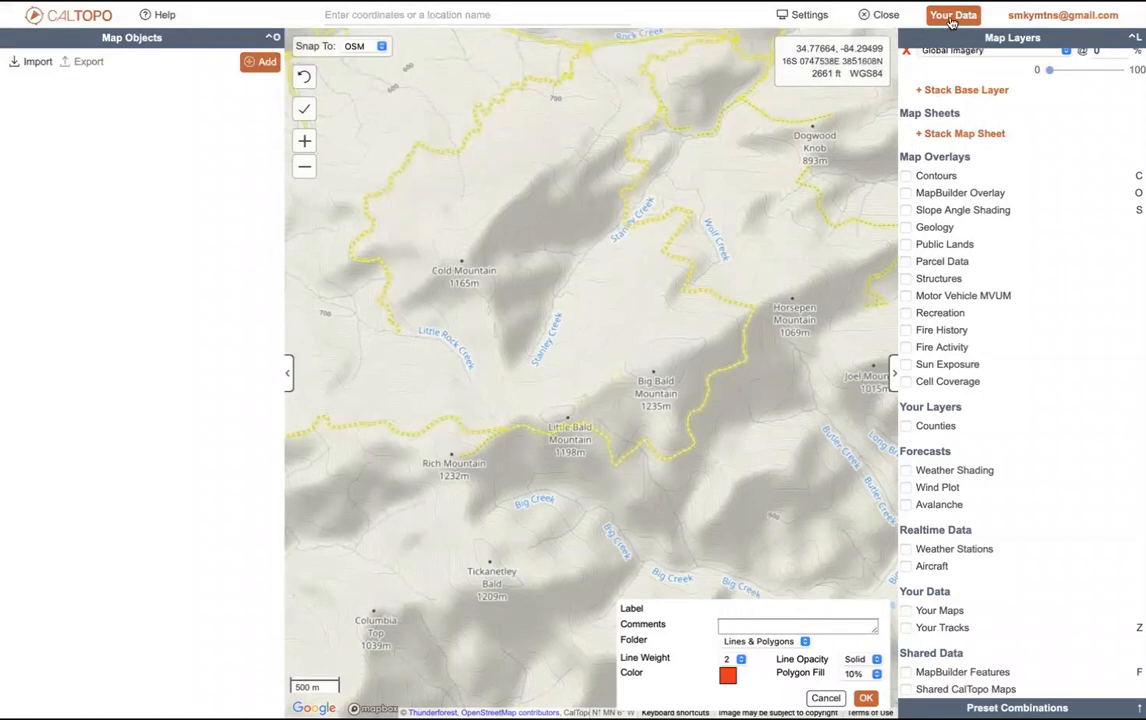
click(952, 16)
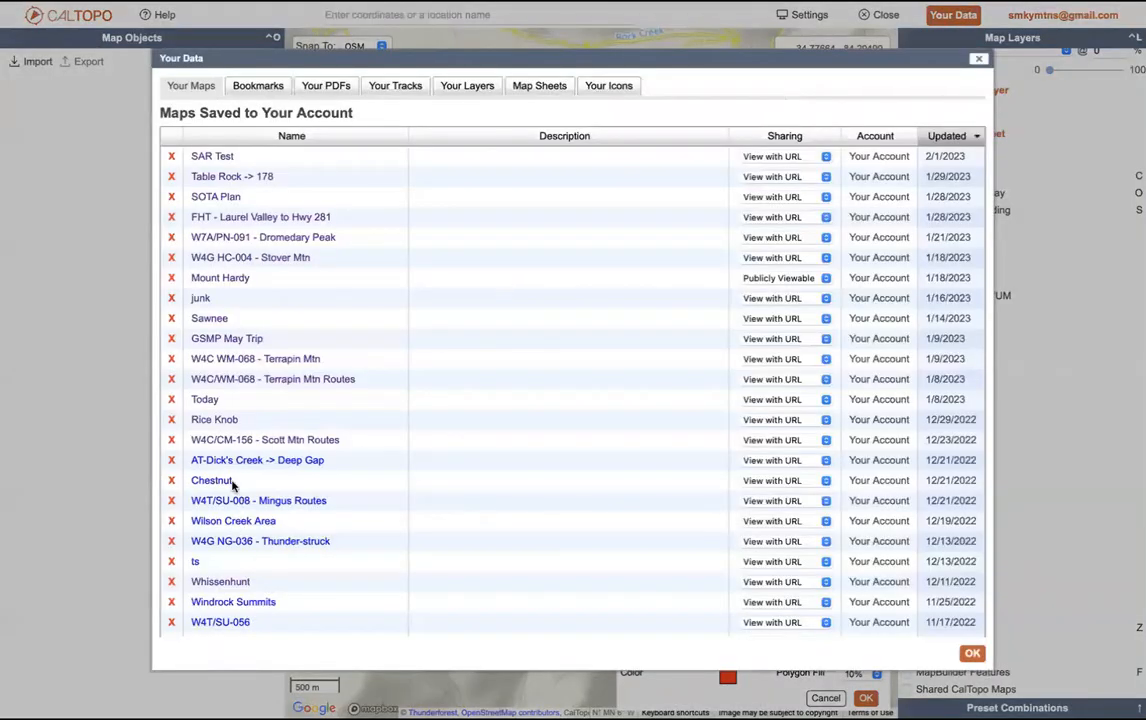
Step: Open the saved Whissenhunt map and examine the routes around the two highlighted closed trail sections
click(221, 583)
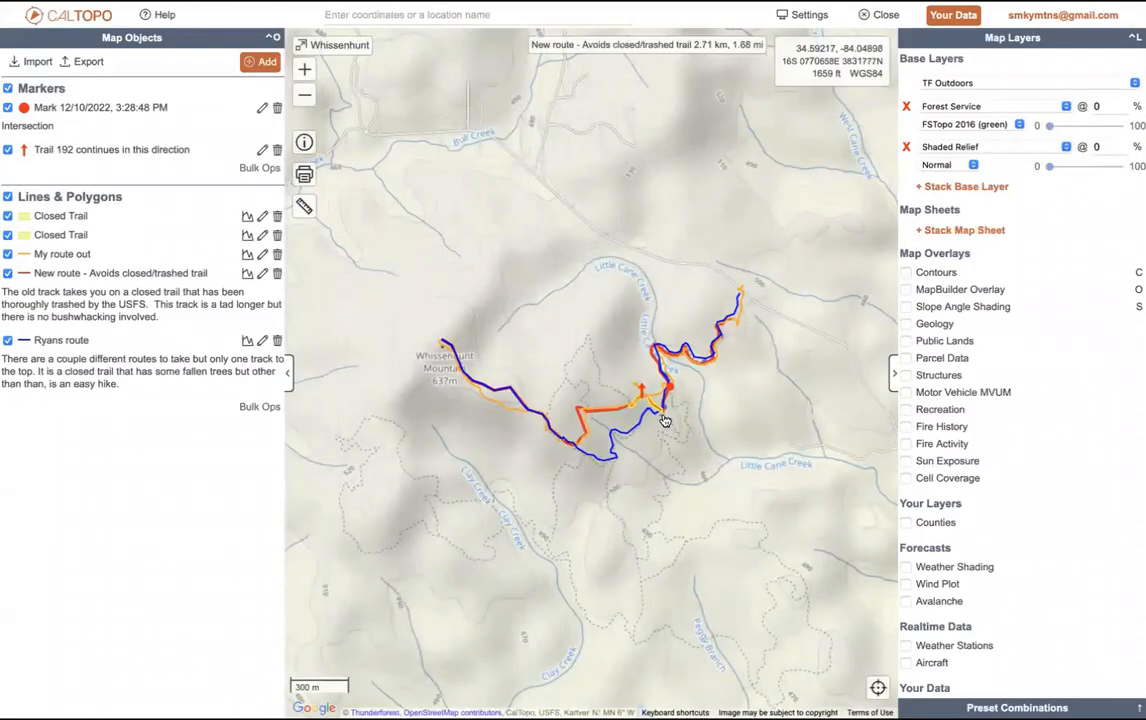
double_click(665, 420)
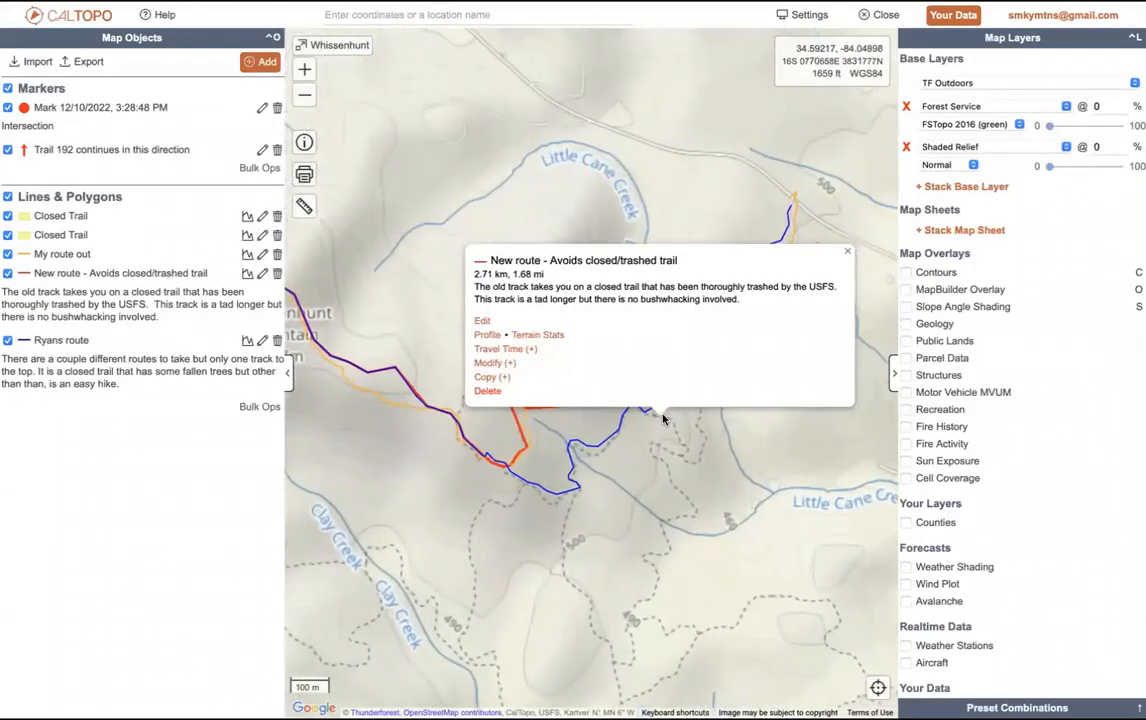
click(845, 257)
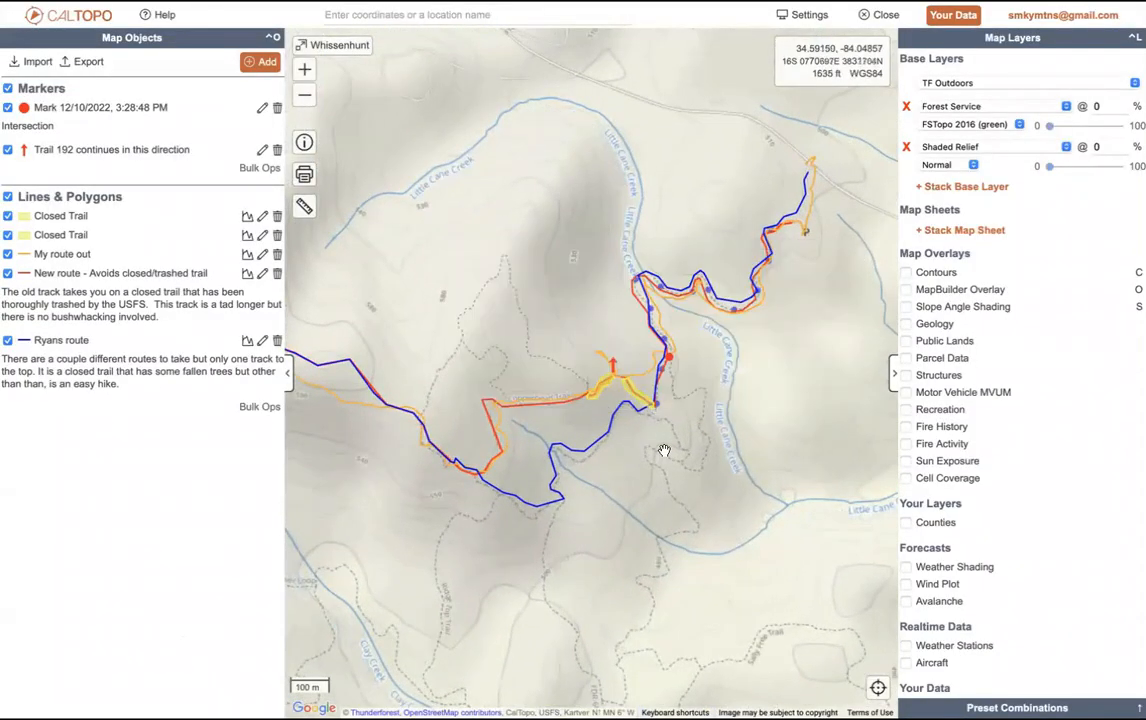
scroll(650, 455, up, 1)
scroll(644, 414, up, 1)
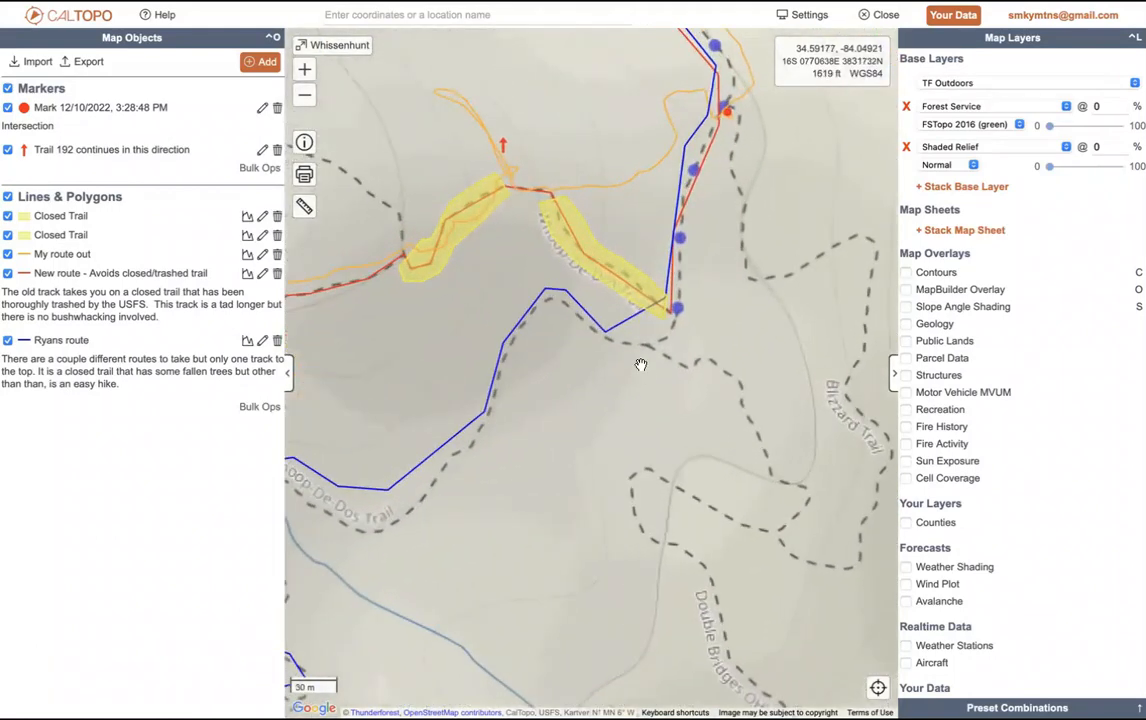
drag(642, 363, 685, 487)
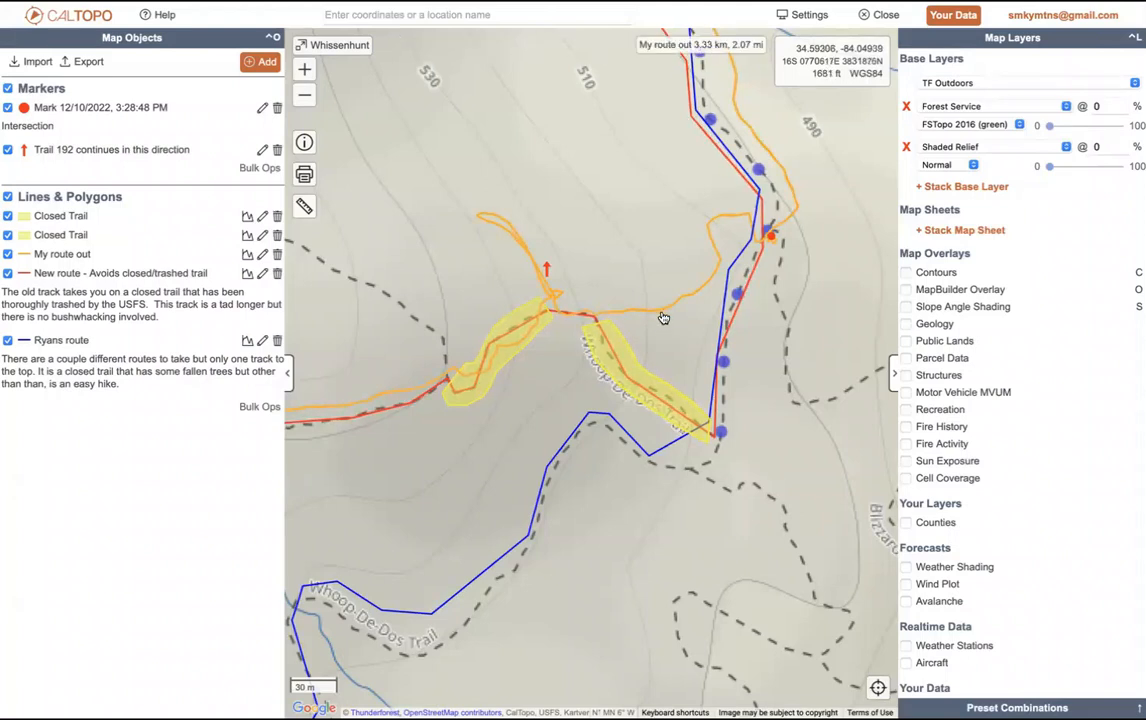
Step: Look briefly at the 4K challenge peaks planning map in its browser tab, return to the Whissenhunt map and close it
mouse_move(686, 66)
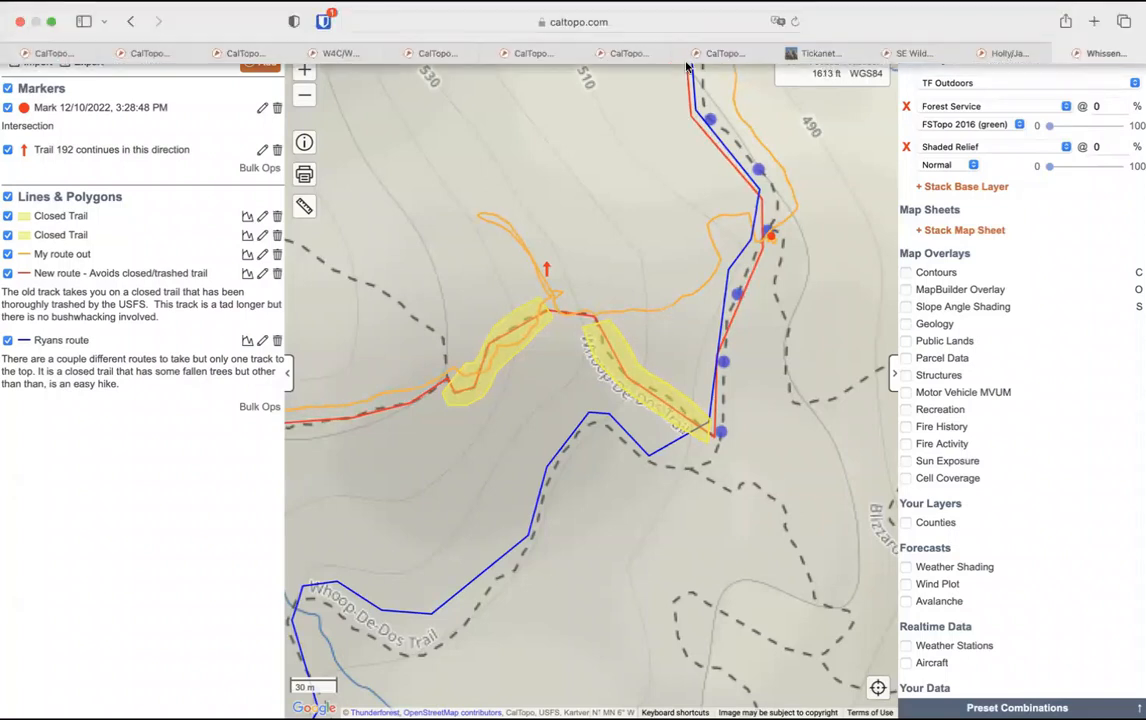
click(1004, 55)
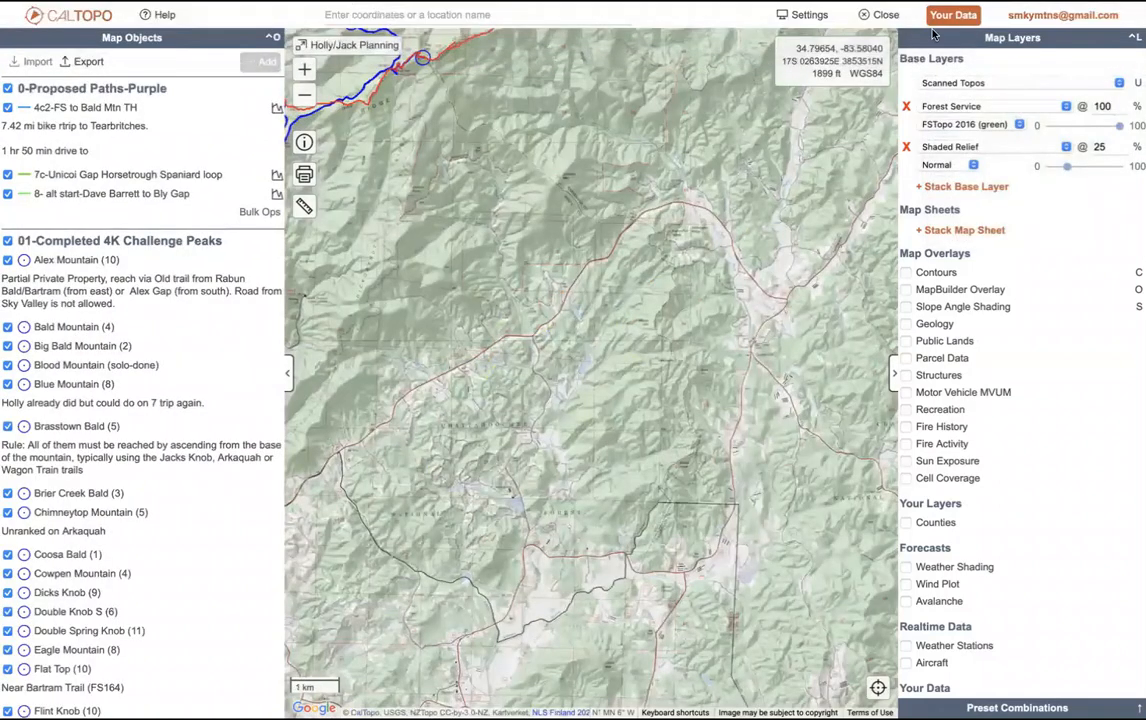
click(1087, 55)
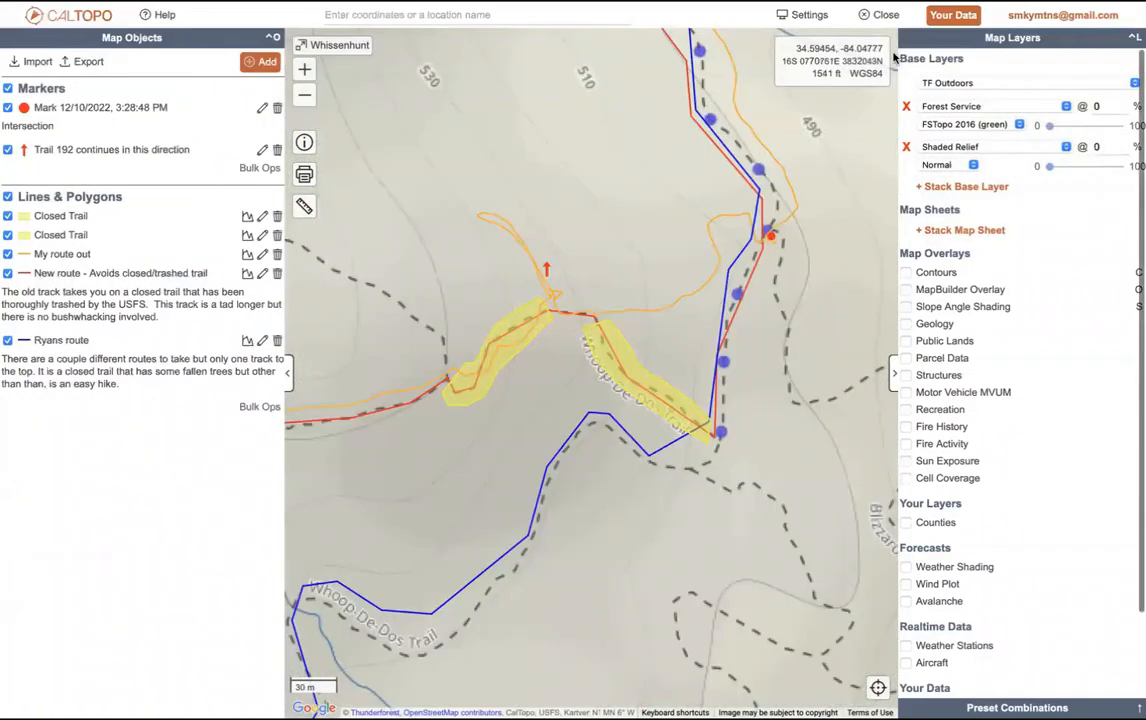
click(888, 18)
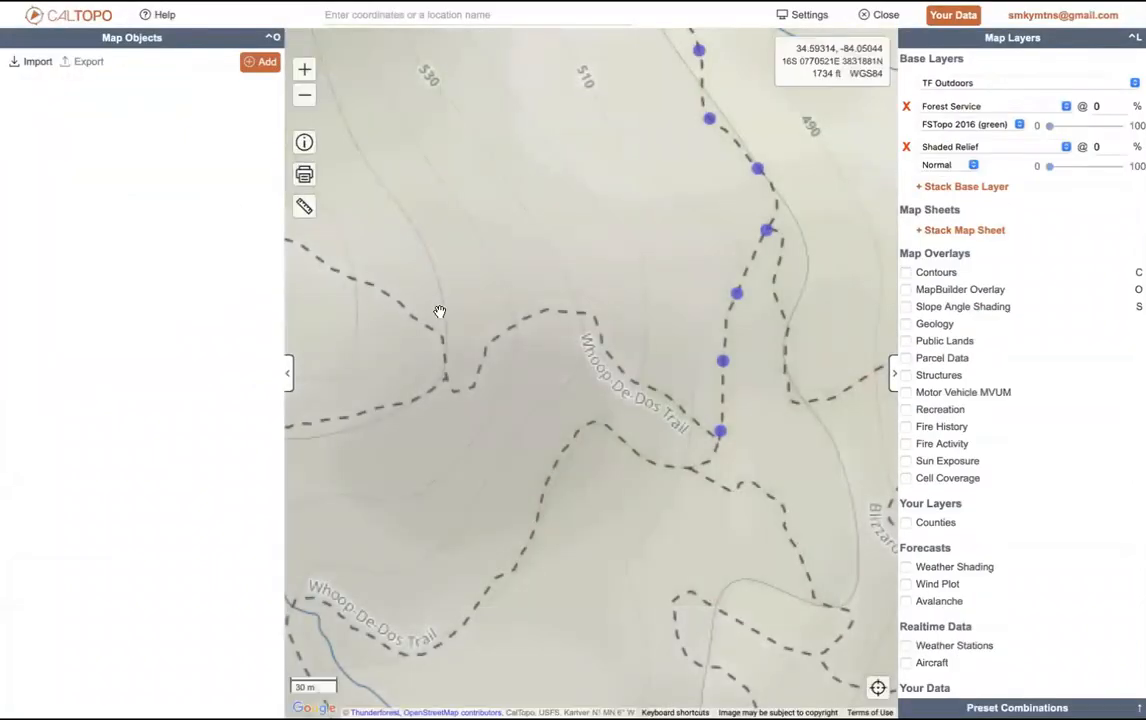
Step: Draw a six-sided polygon of about 16 acres around the Whissenhunt Mountain summit
click(304, 95)
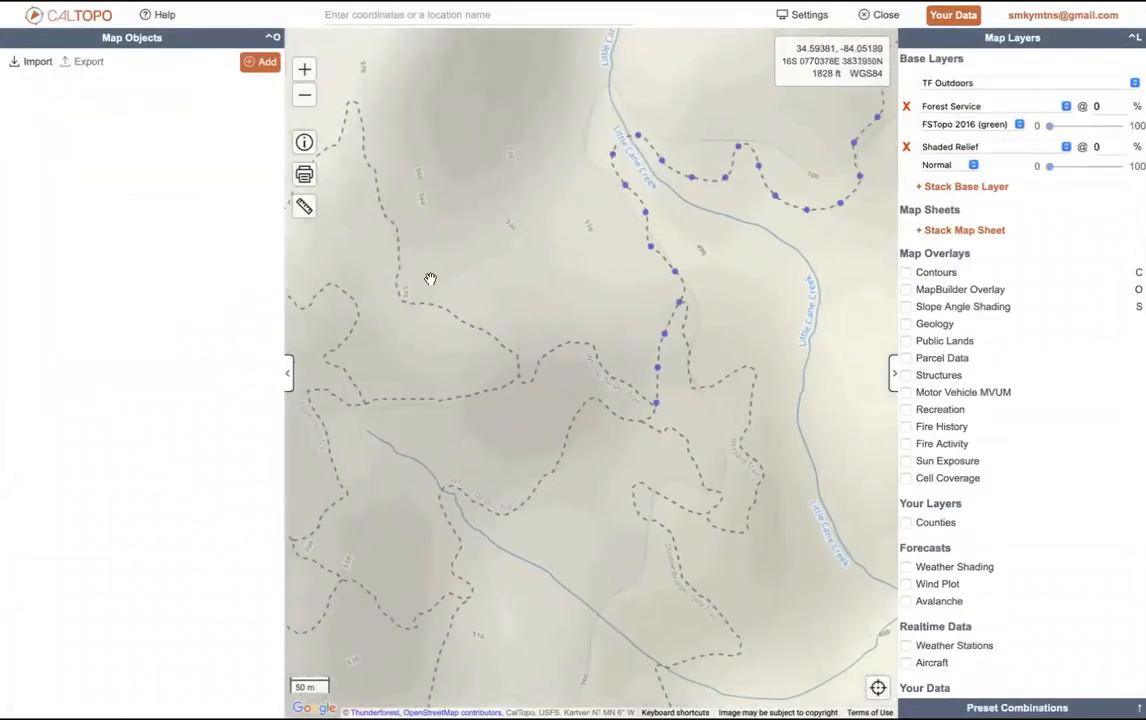
drag(430, 276, 915, 519)
drag(606, 420, 724, 443)
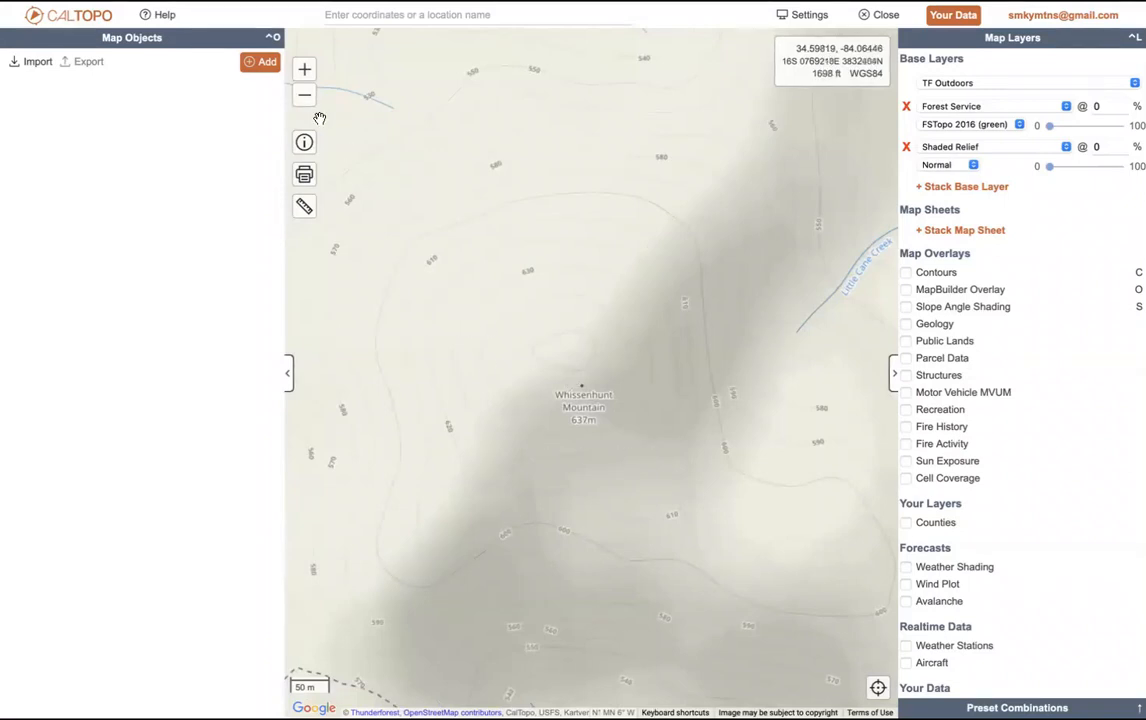
click(264, 63)
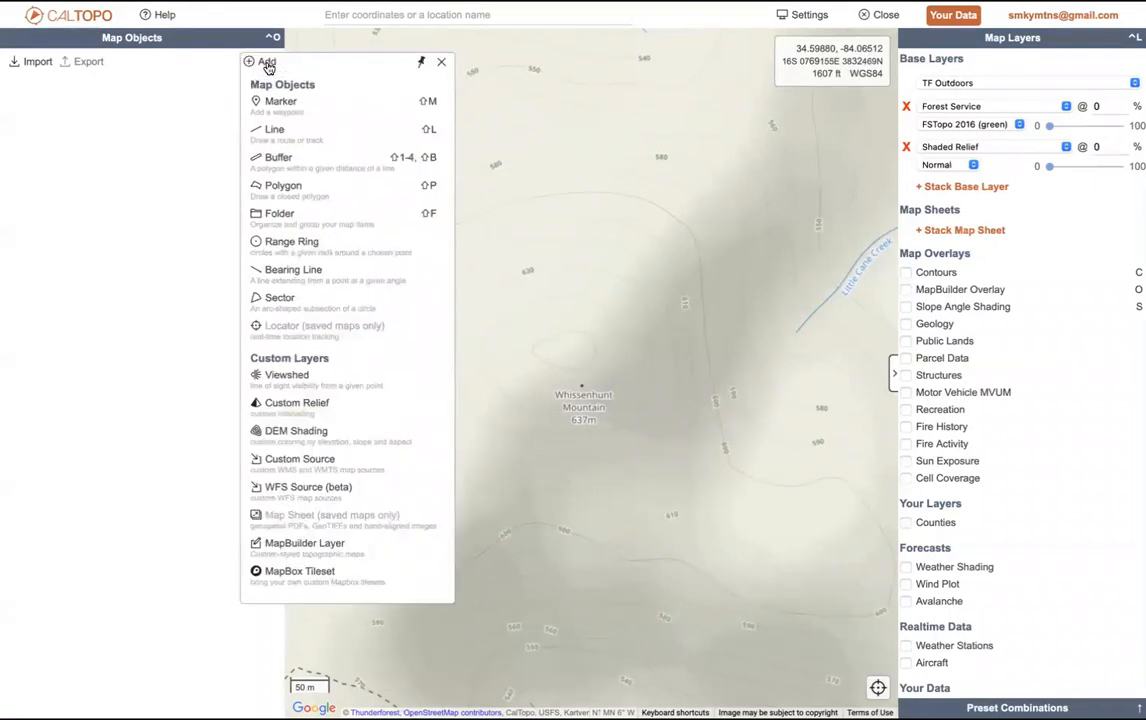
click(262, 187)
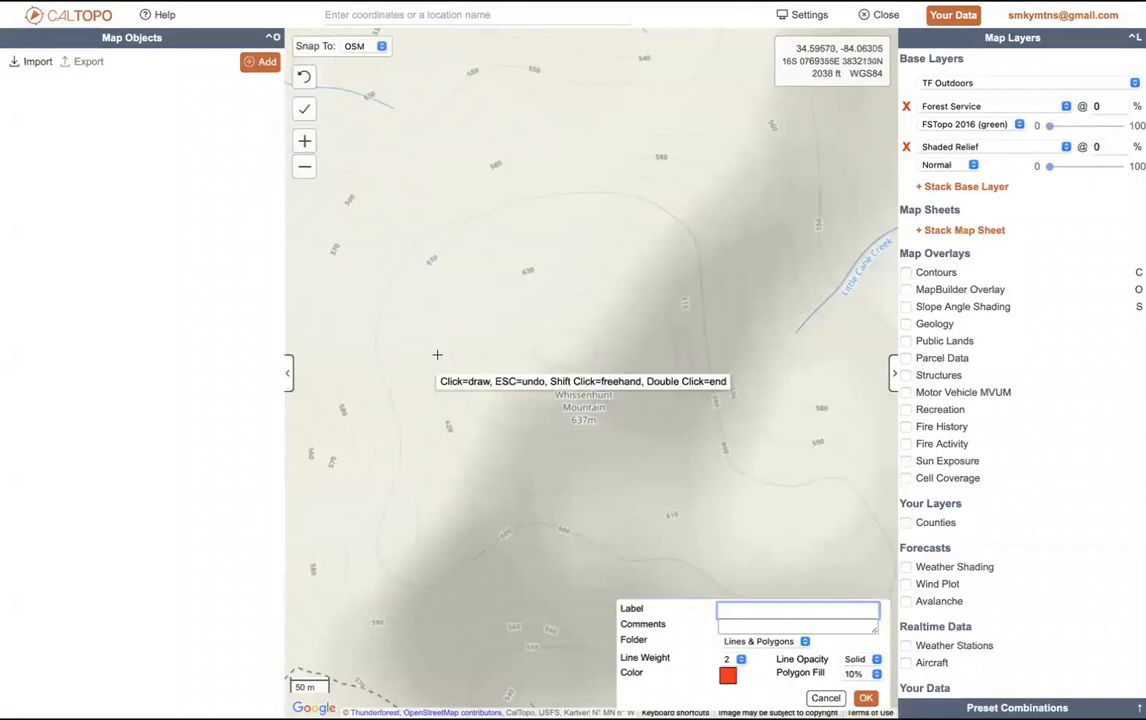
click(437, 353)
click(510, 264)
click(652, 285)
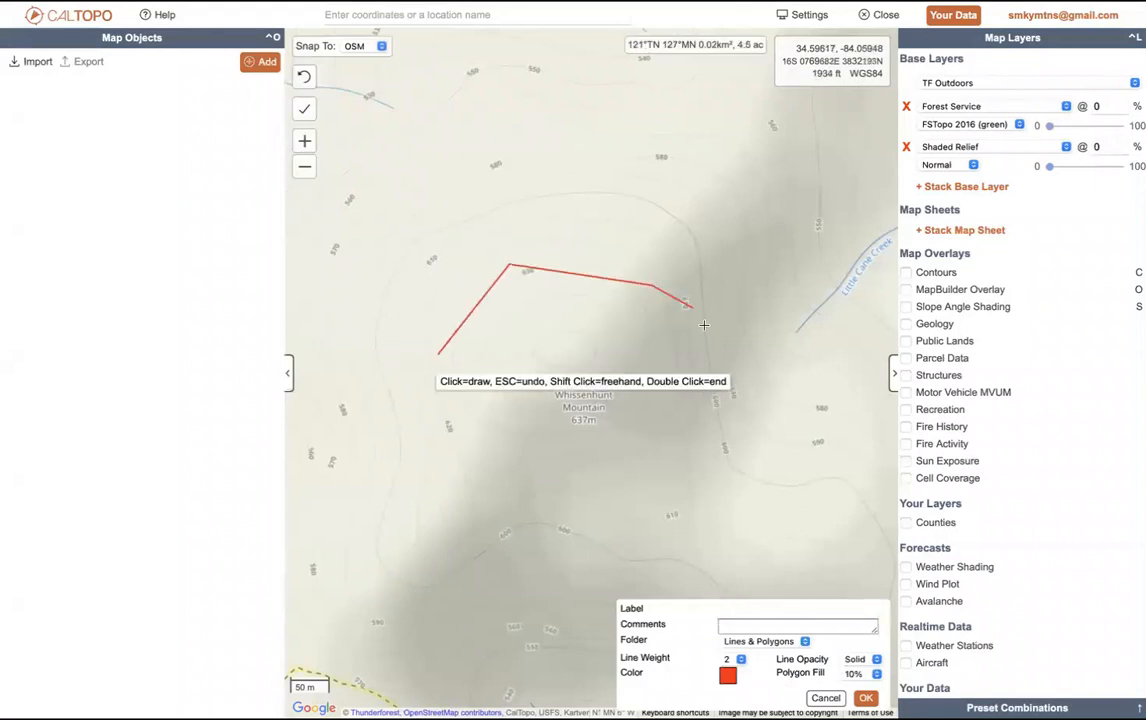
click(715, 353)
click(660, 457)
click(502, 476)
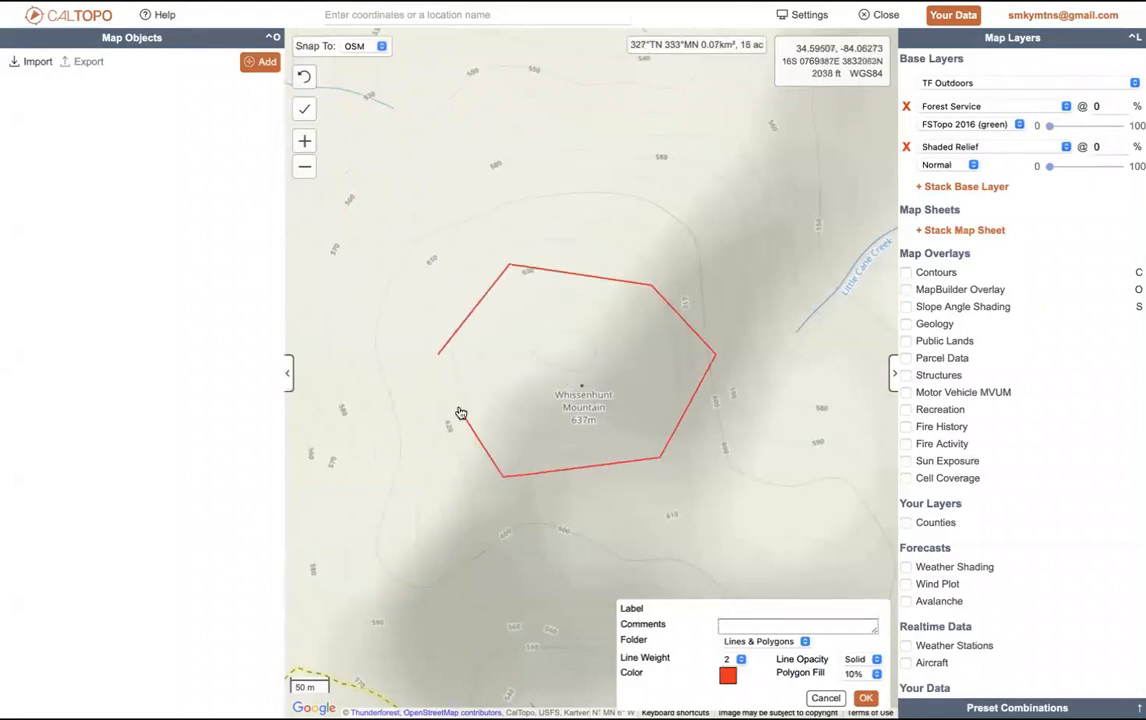
click(441, 357)
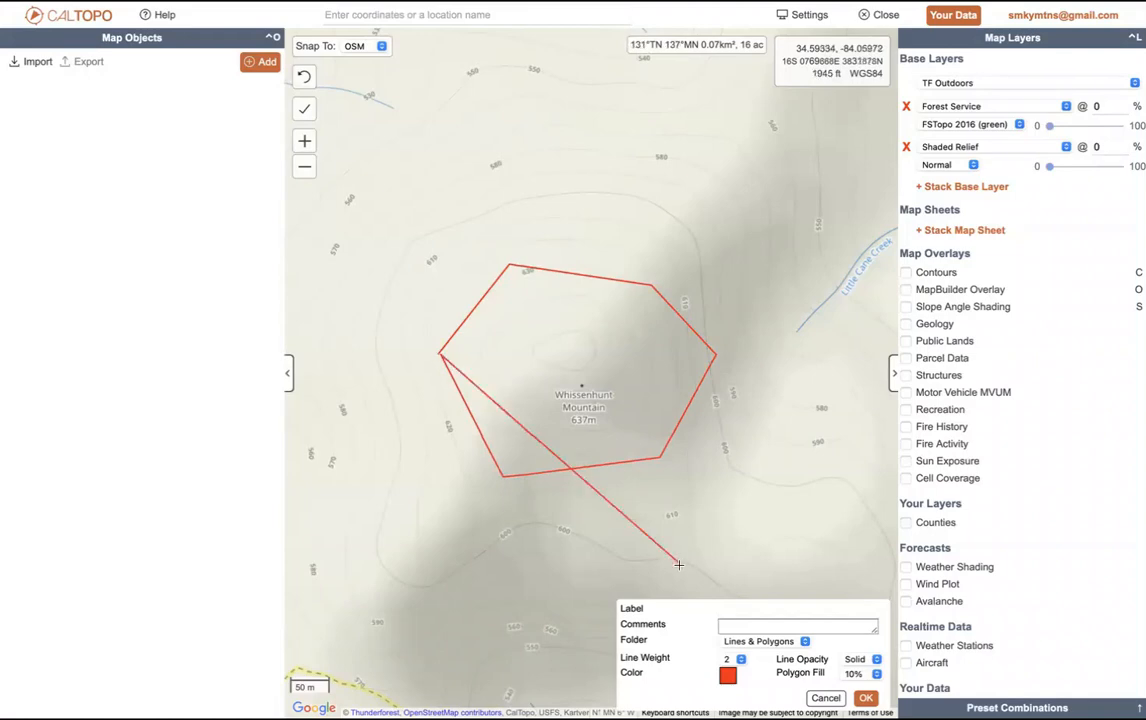
Step: Set the polygon's color to blue and finish it with a 10% fill
click(726, 677)
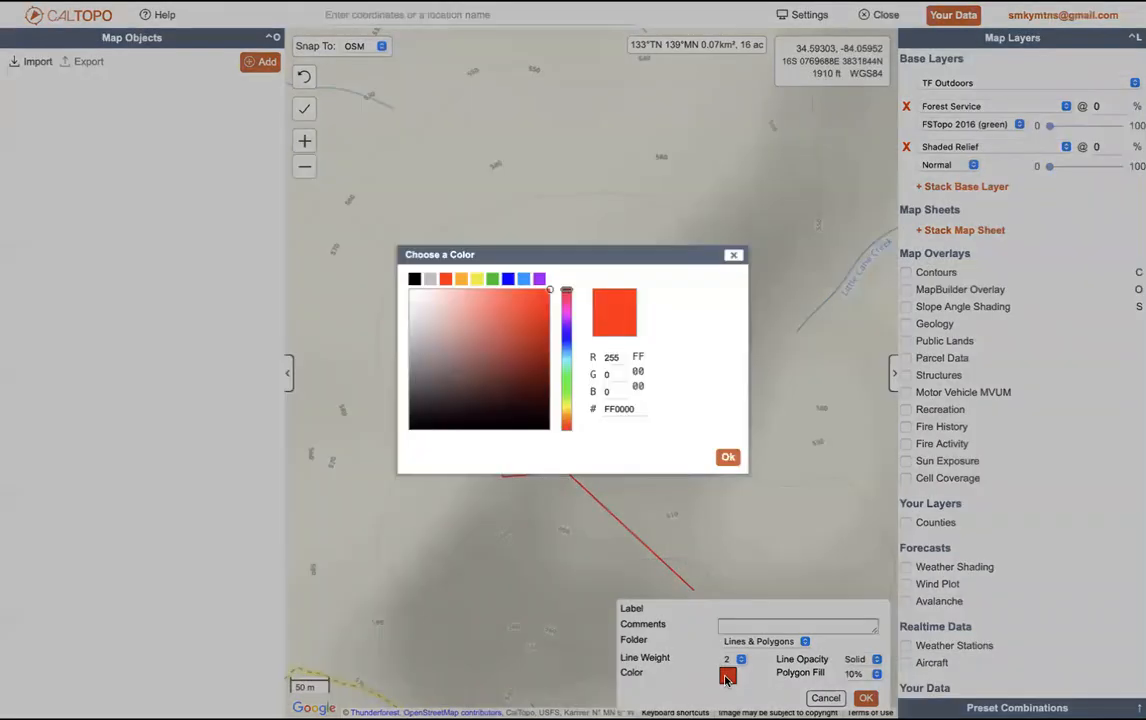
click(508, 280)
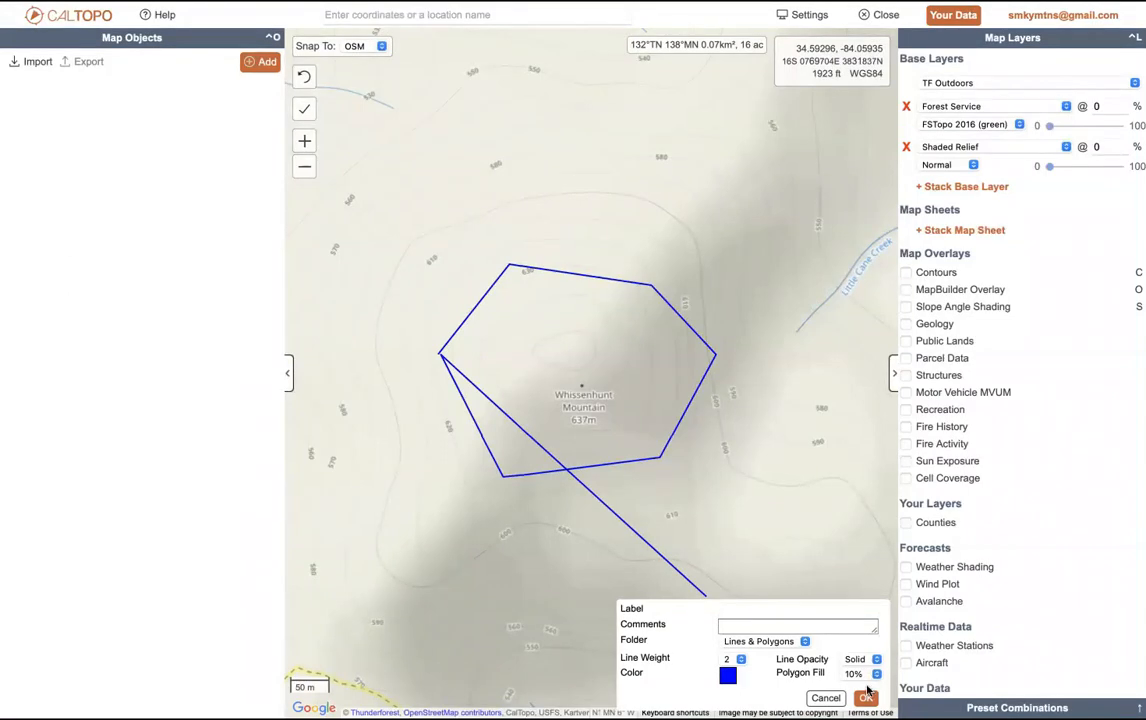
double_click(866, 698)
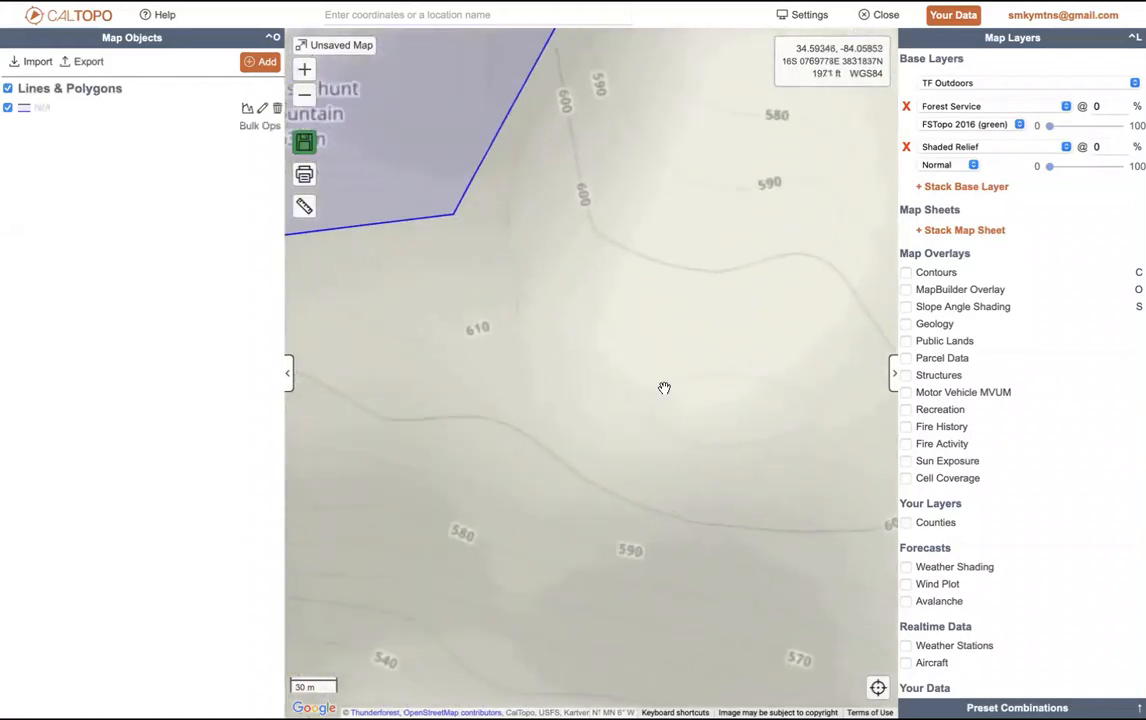
drag(588, 303, 926, 536)
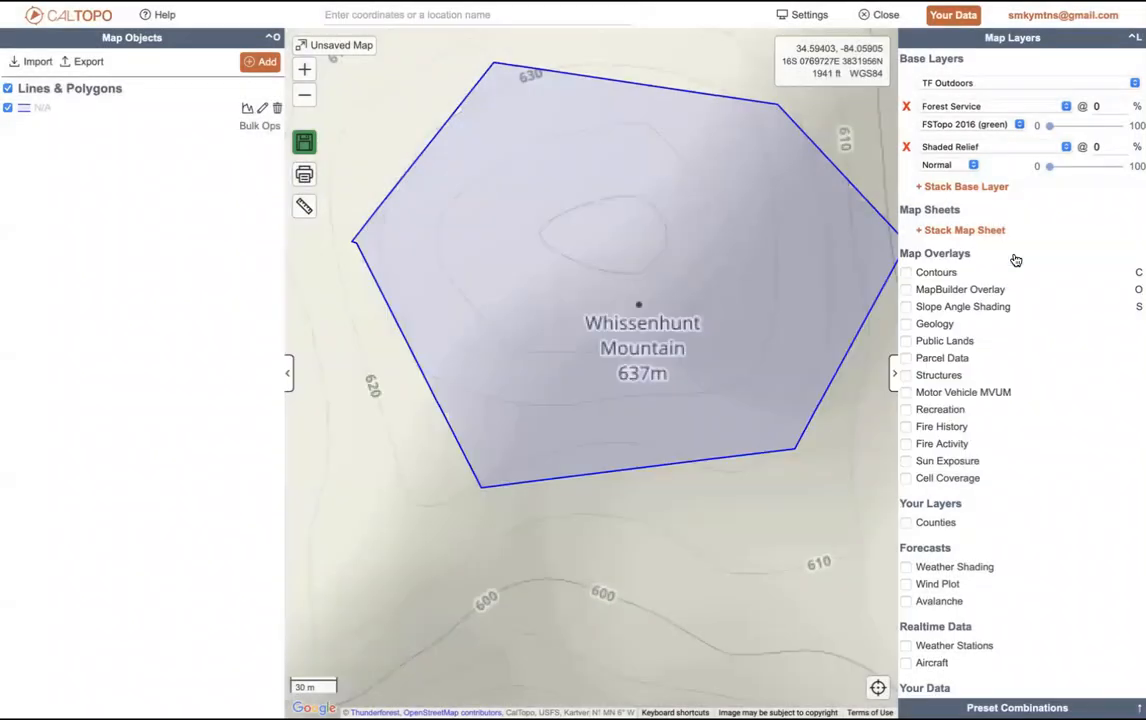
Step: Delete the unnamed polygon surrounding Whissenhunt Mountain
click(1015, 256)
click(772, 192)
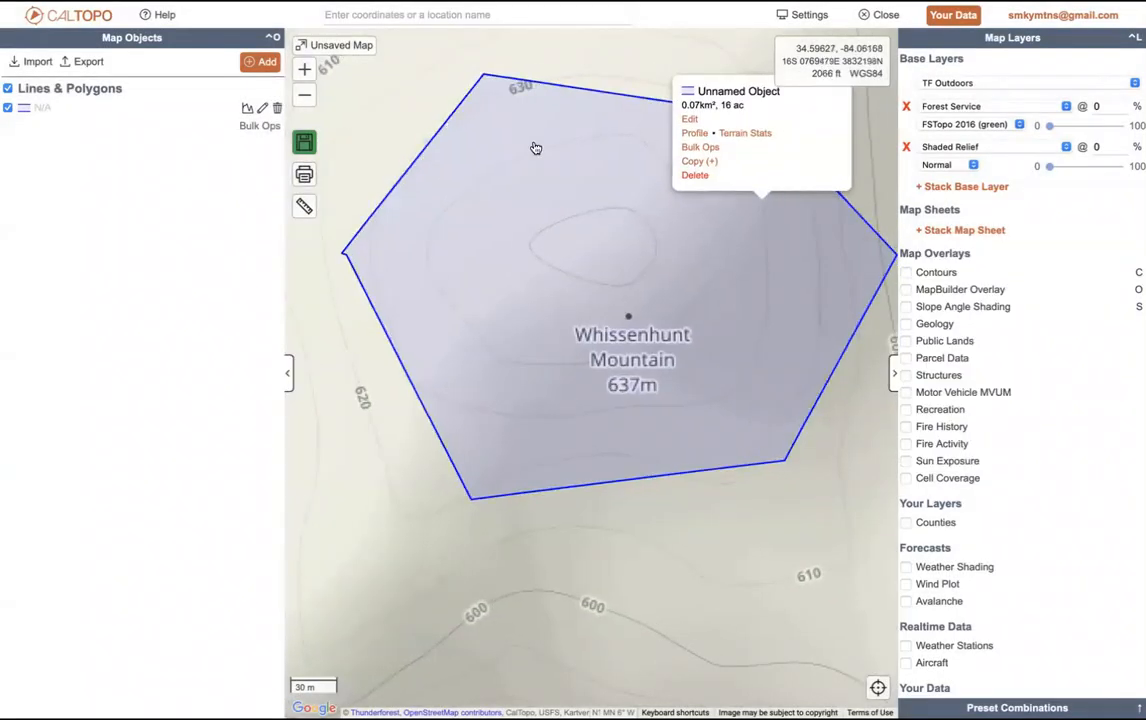
click(697, 178)
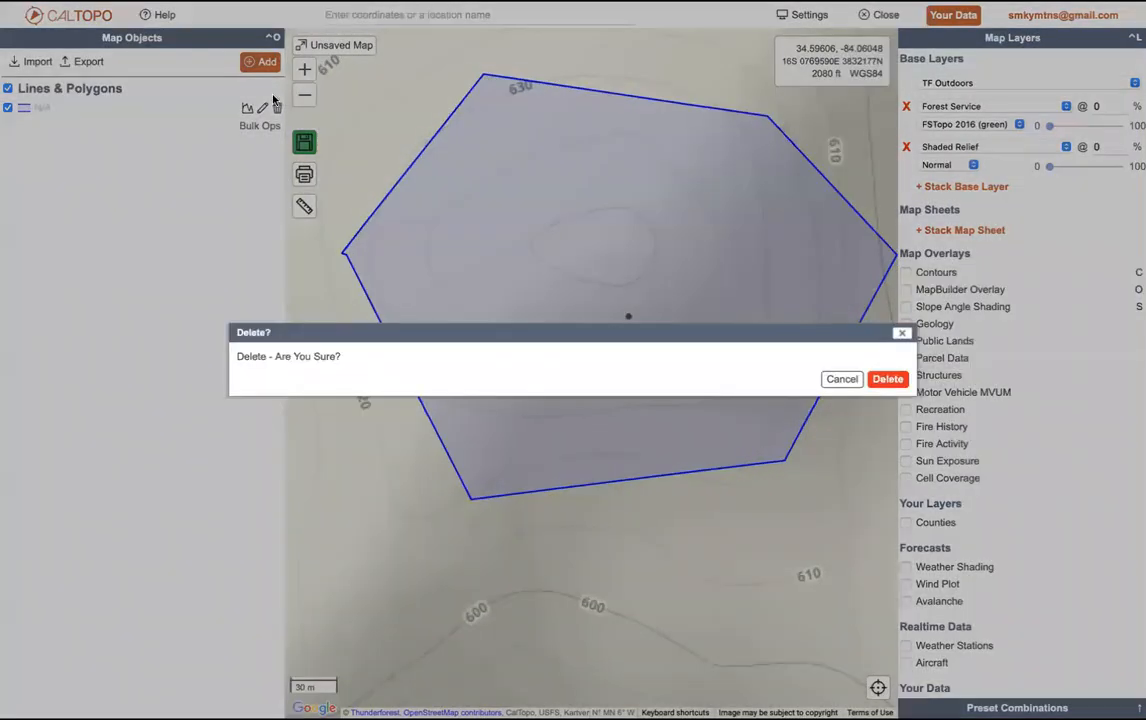
click(888, 380)
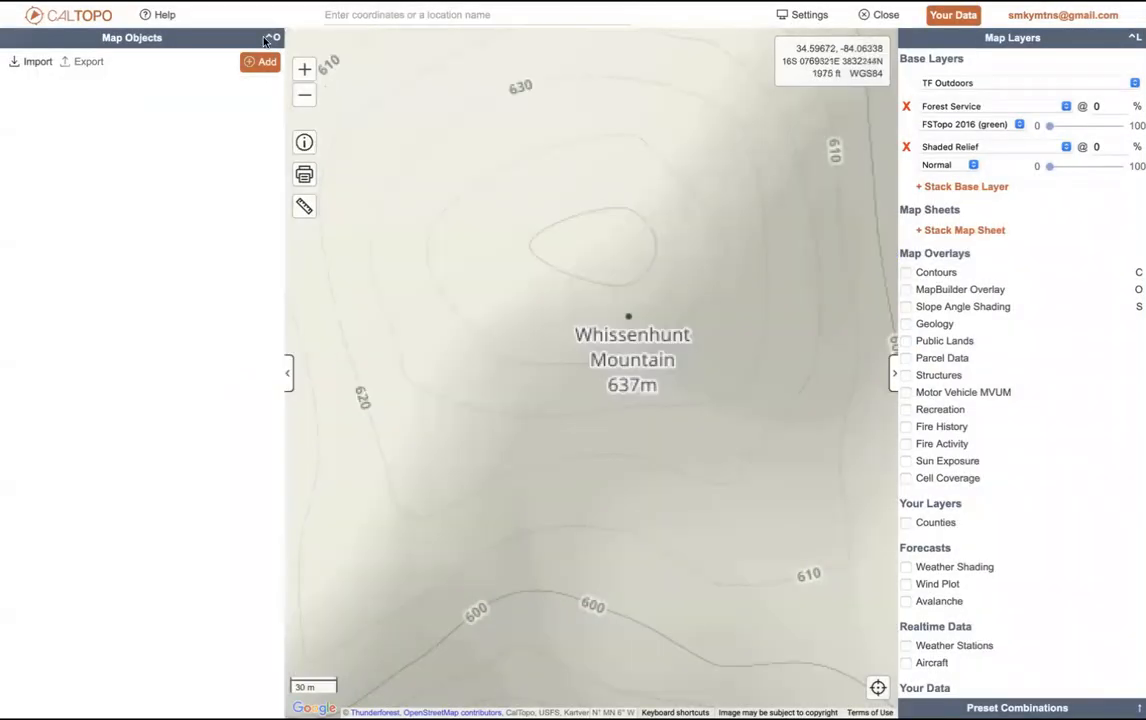
Step: Add a marker labelled "pdfs" just southwest of the Whissenhunt Mountain summit
click(257, 63)
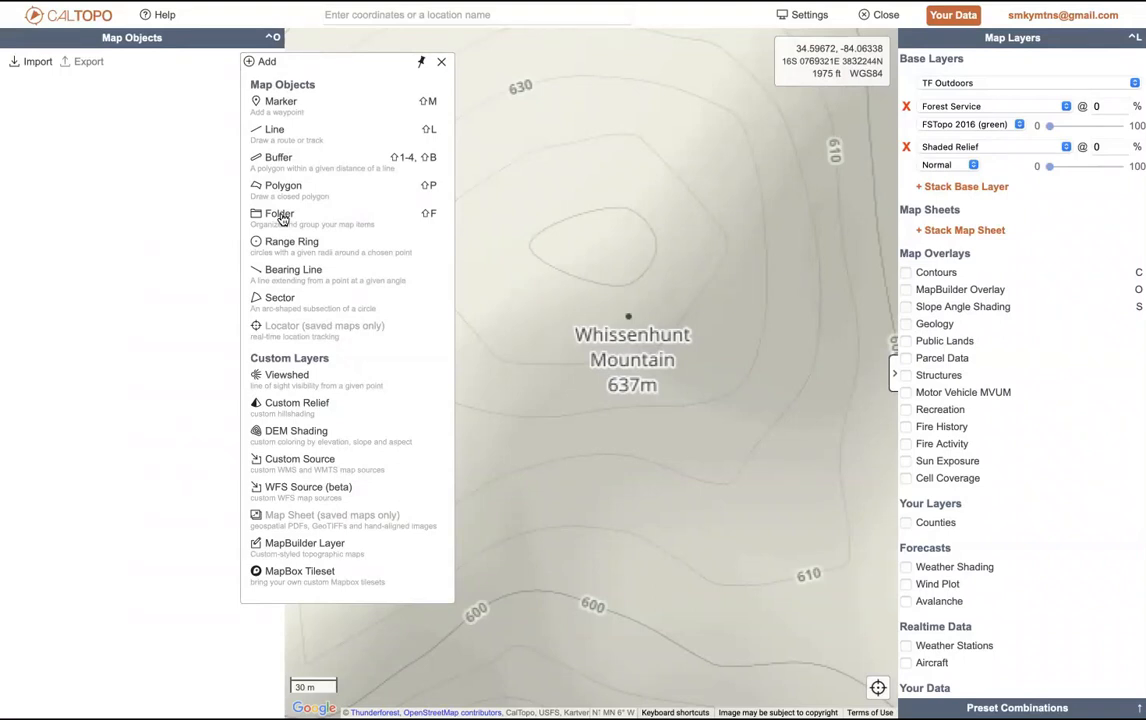
click(280, 103)
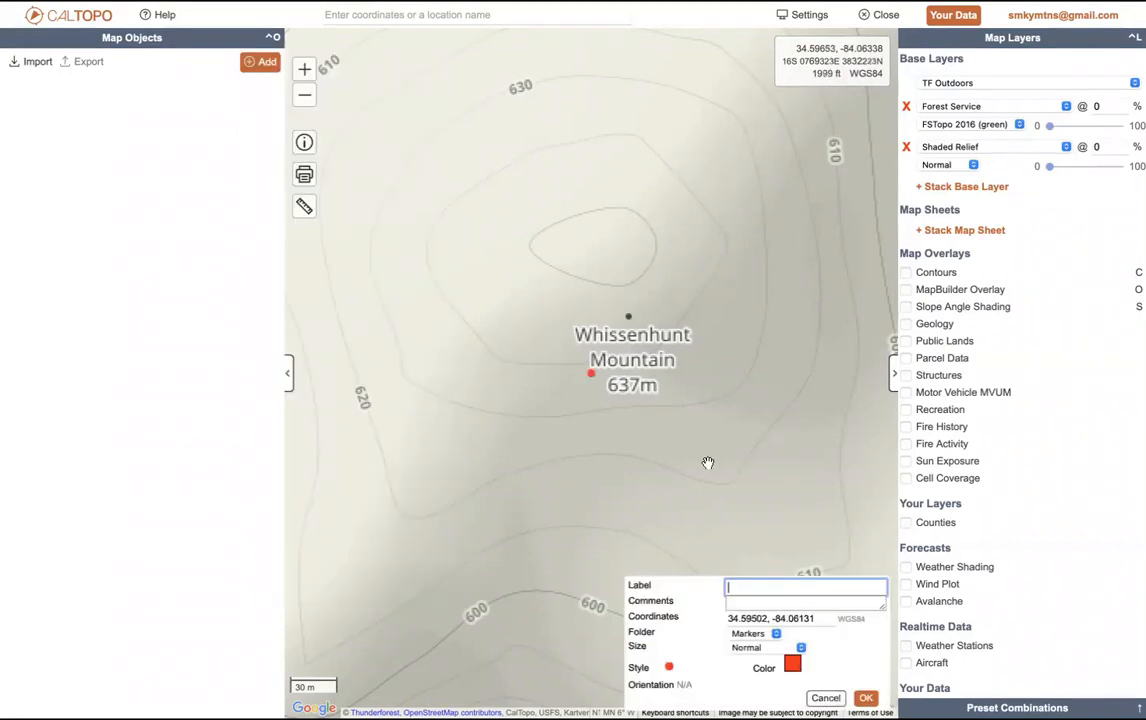
text(pdfs)
key(Return)
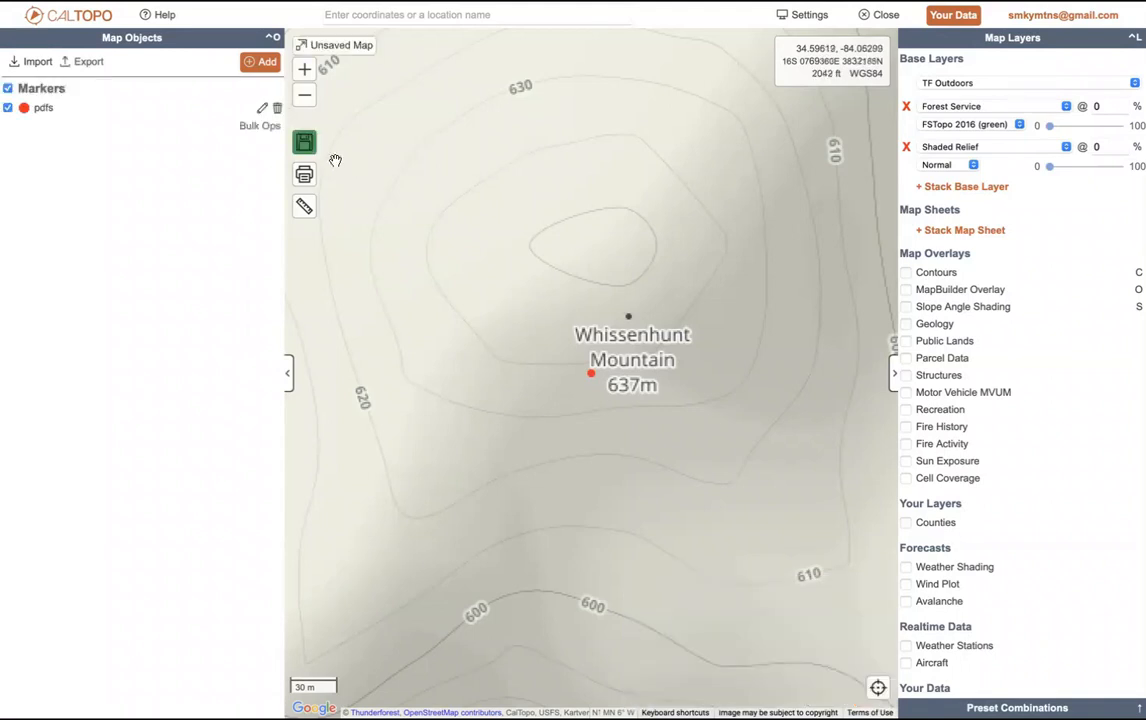
Step: Draw an unlabelled red line through three points west of Whissenhunt Mountain and save it in Lines & Polygons
click(248, 61)
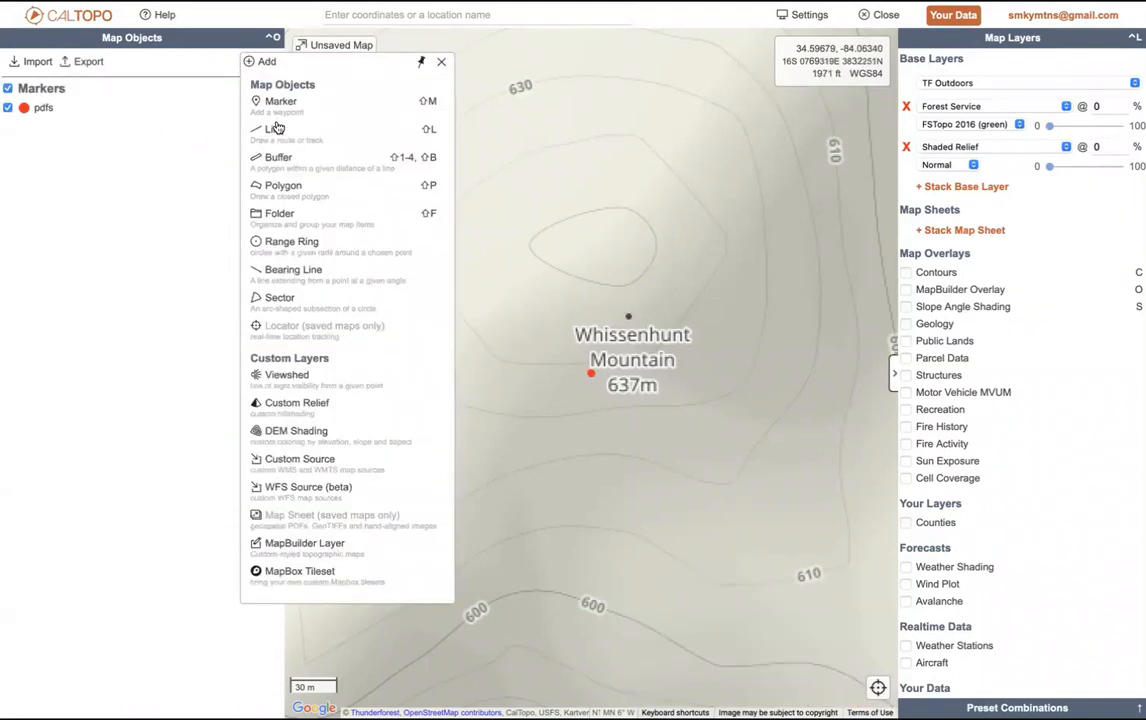
click(276, 128)
click(478, 467)
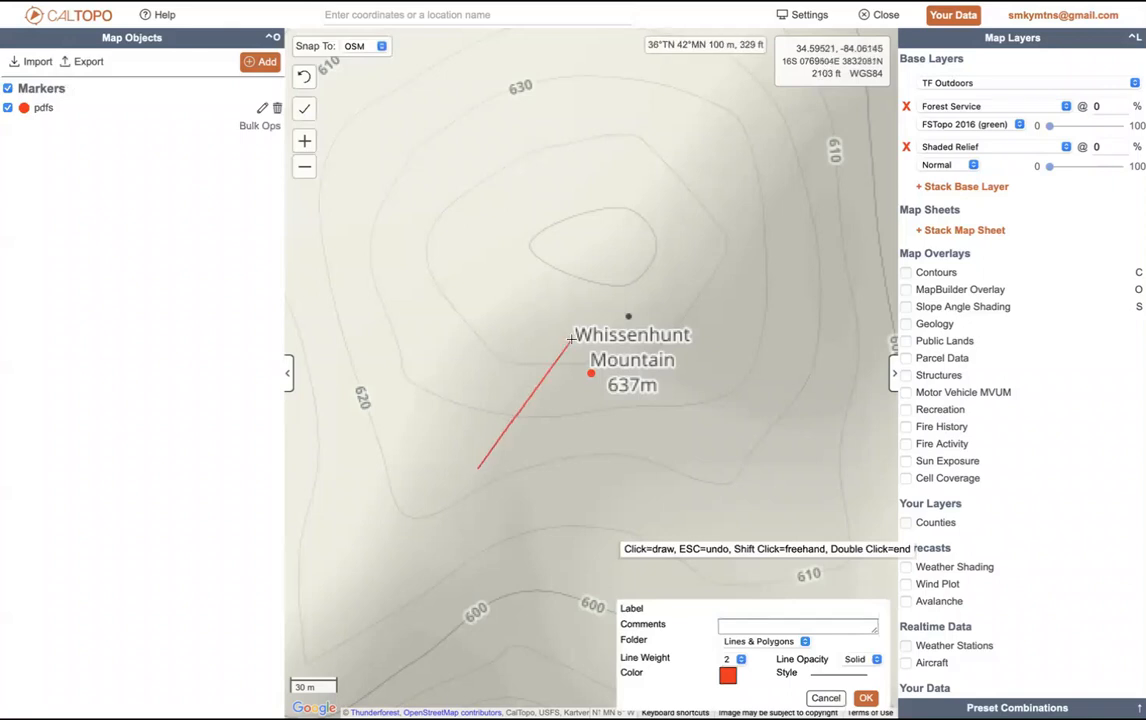
click(515, 253)
click(405, 195)
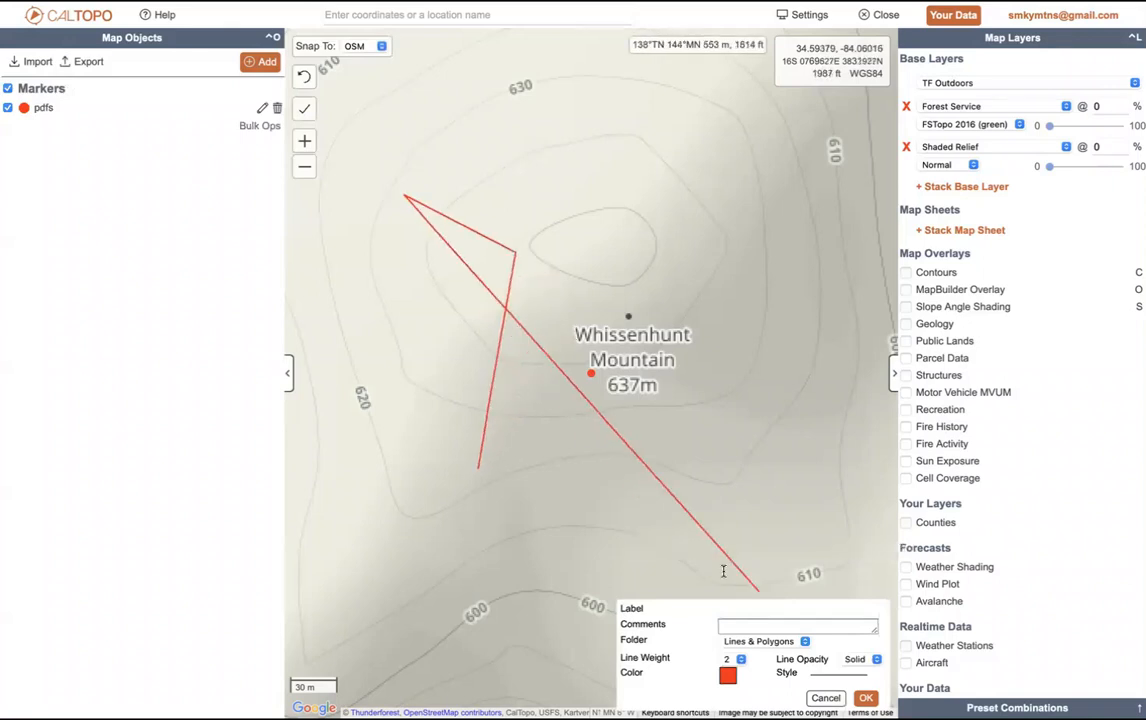
click(866, 698)
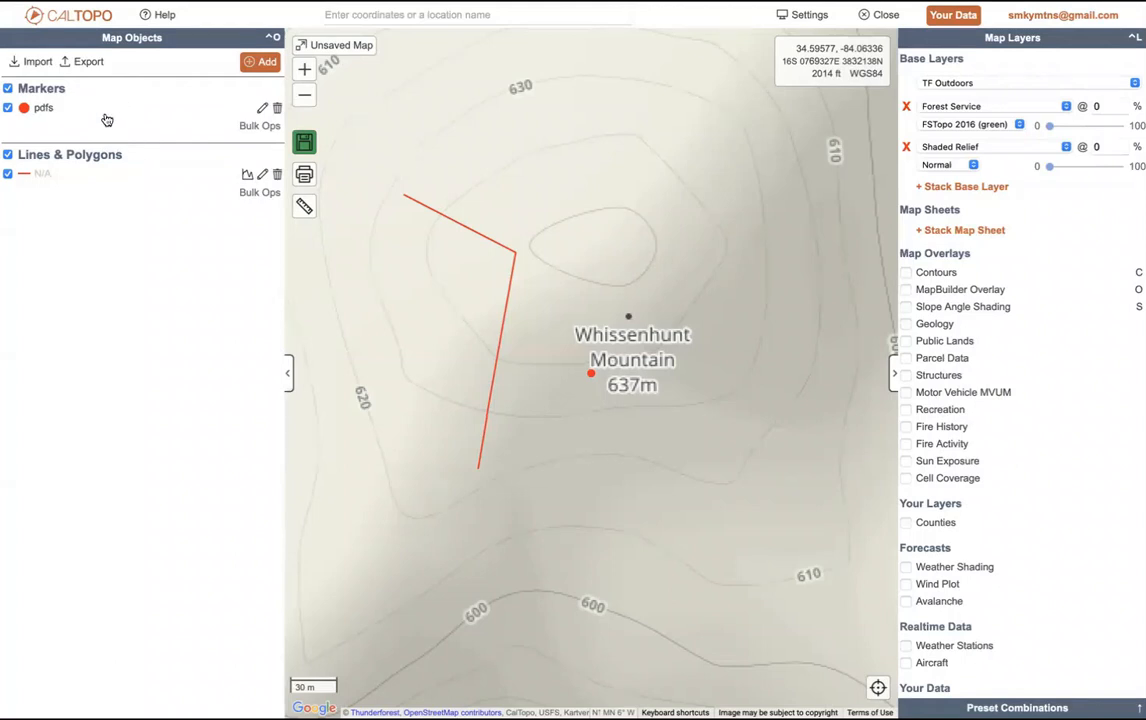
Step: Open the saved map "Table Rock -> 178" from the account and display the object types that can be added
click(264, 62)
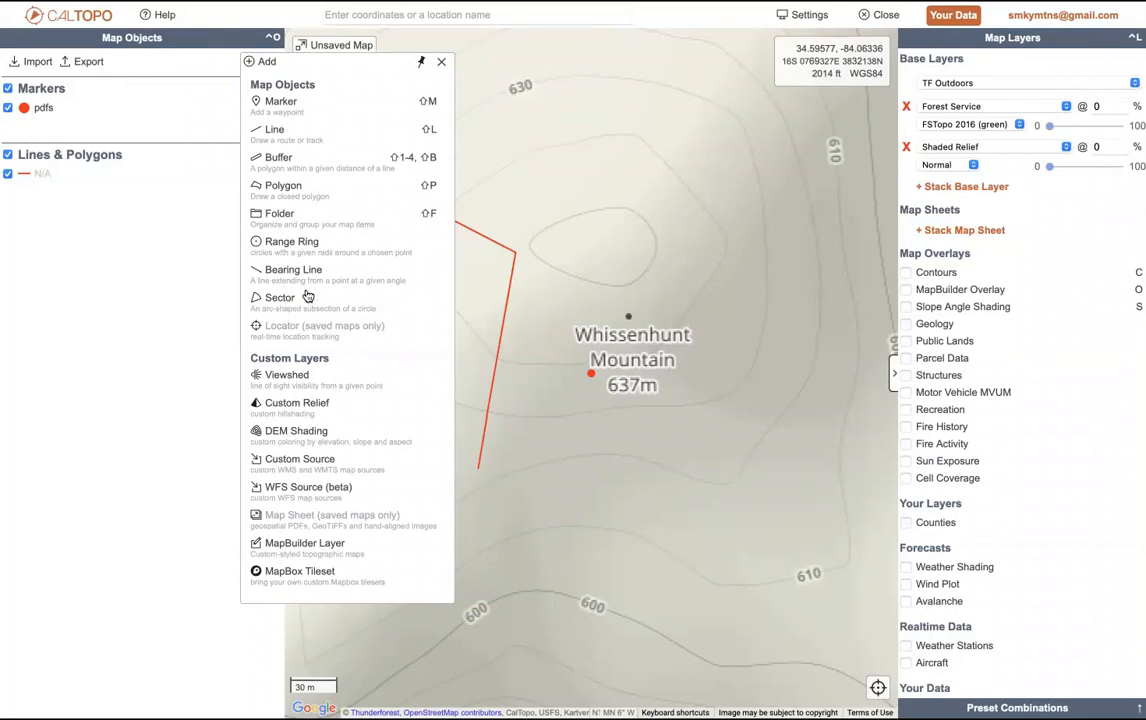
click(951, 15)
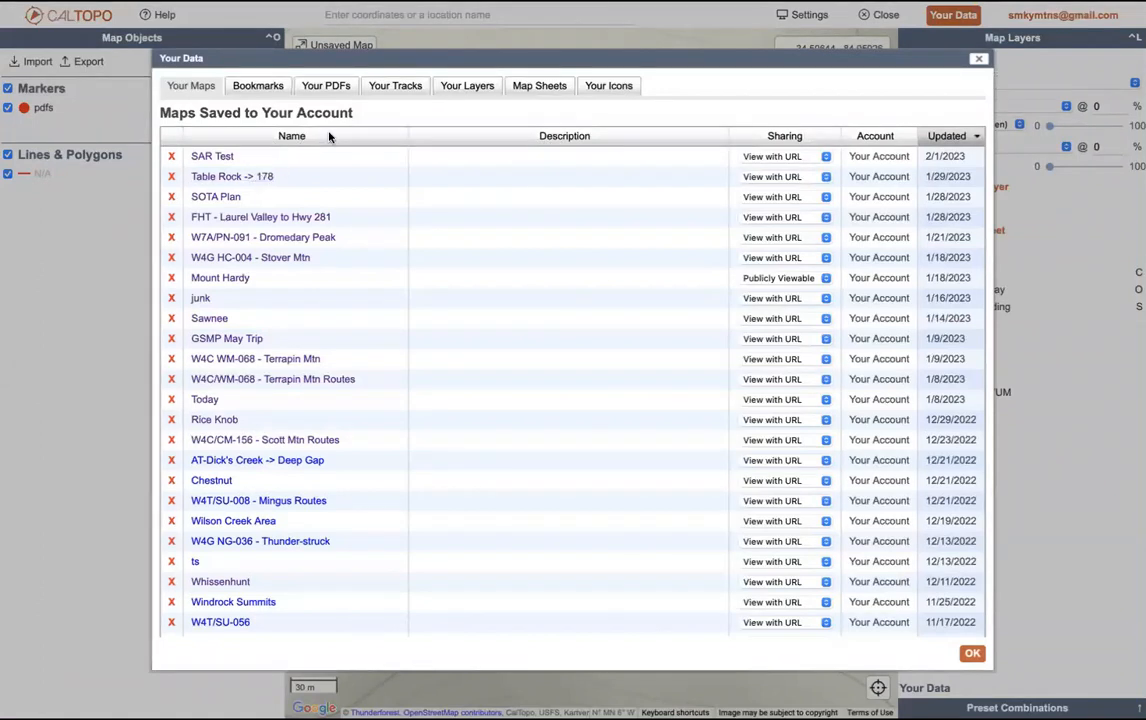
click(241, 183)
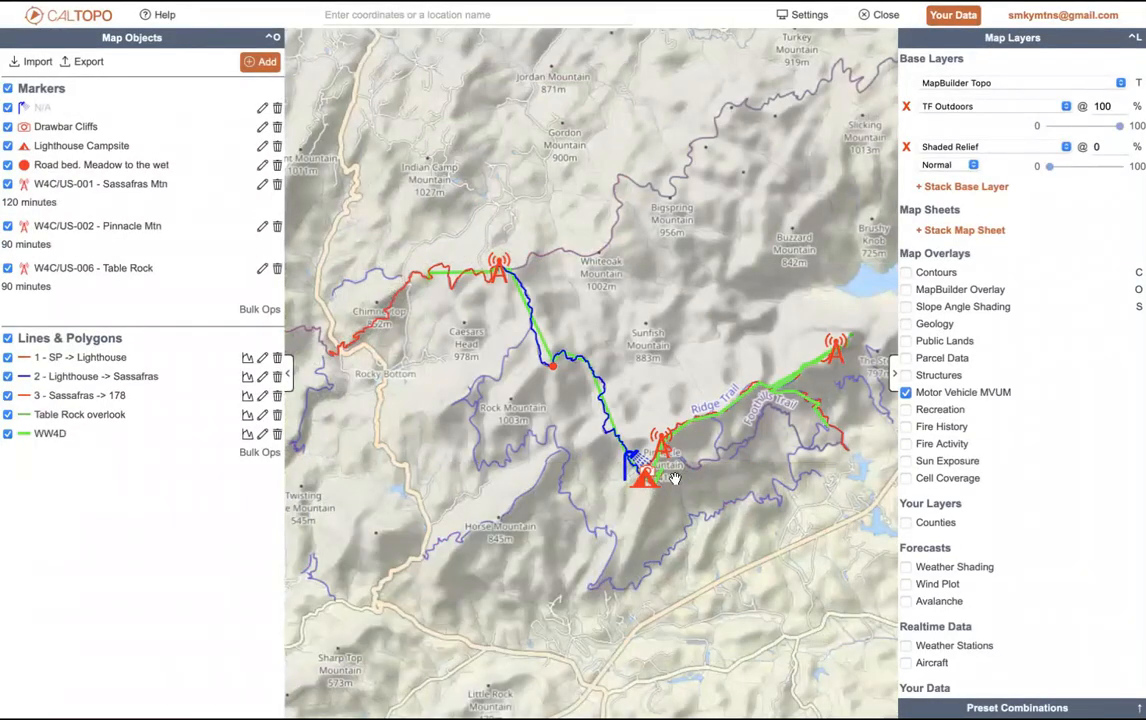
click(241, 62)
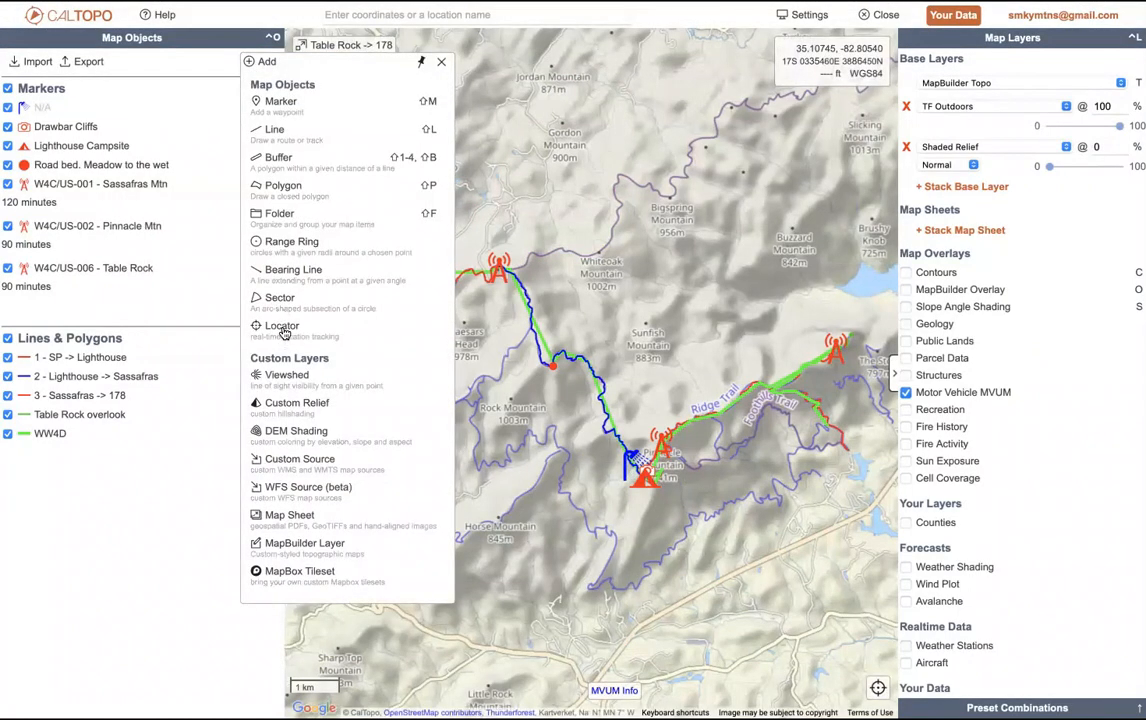
Step: Load caltopo.com in a new browser tab and display the object types available on an unsaved map
click(975, 52)
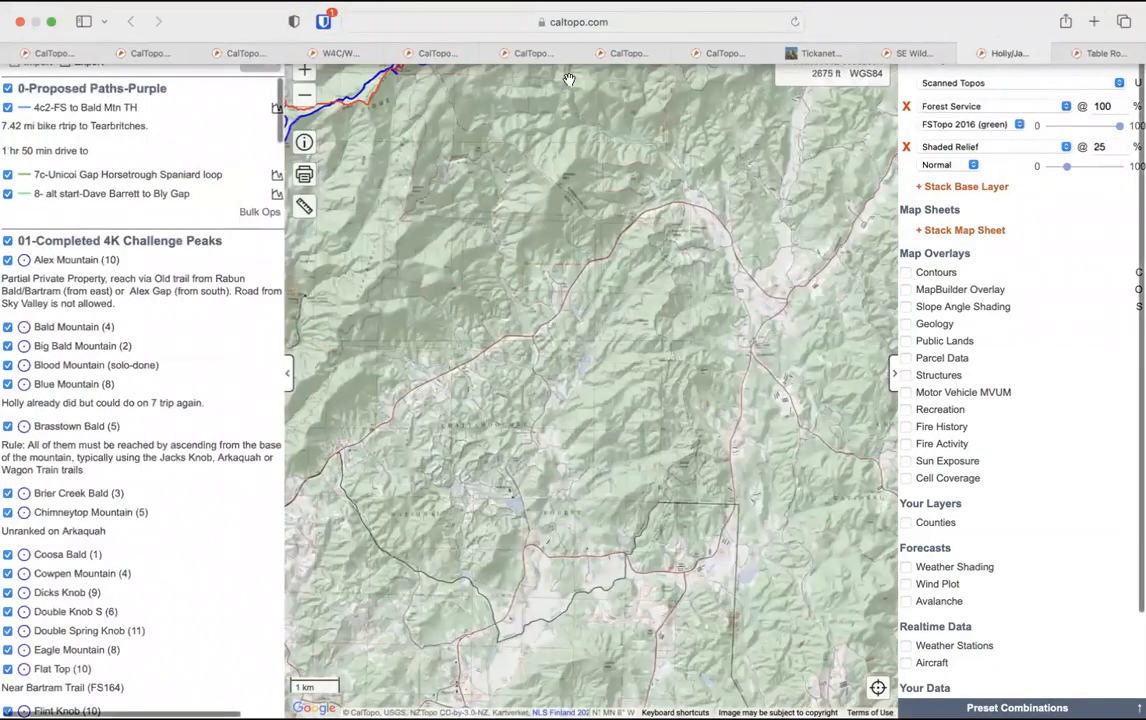
click(942, 55)
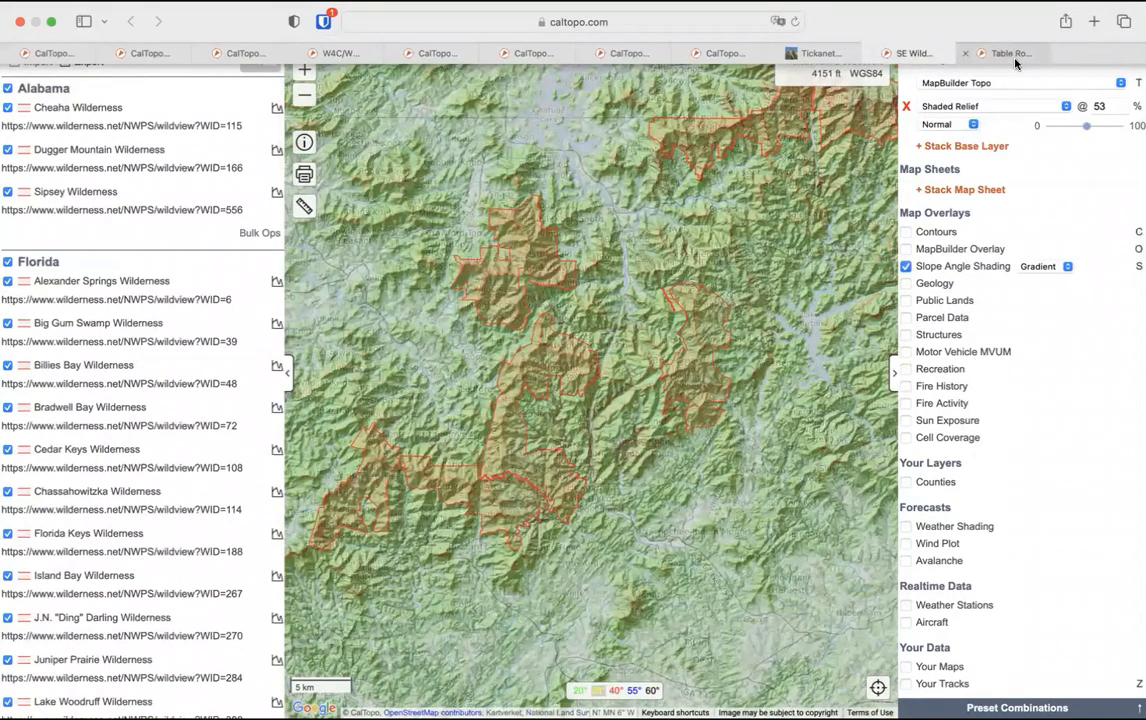
key(super+t)
text(caltopo.com)
key(Return)
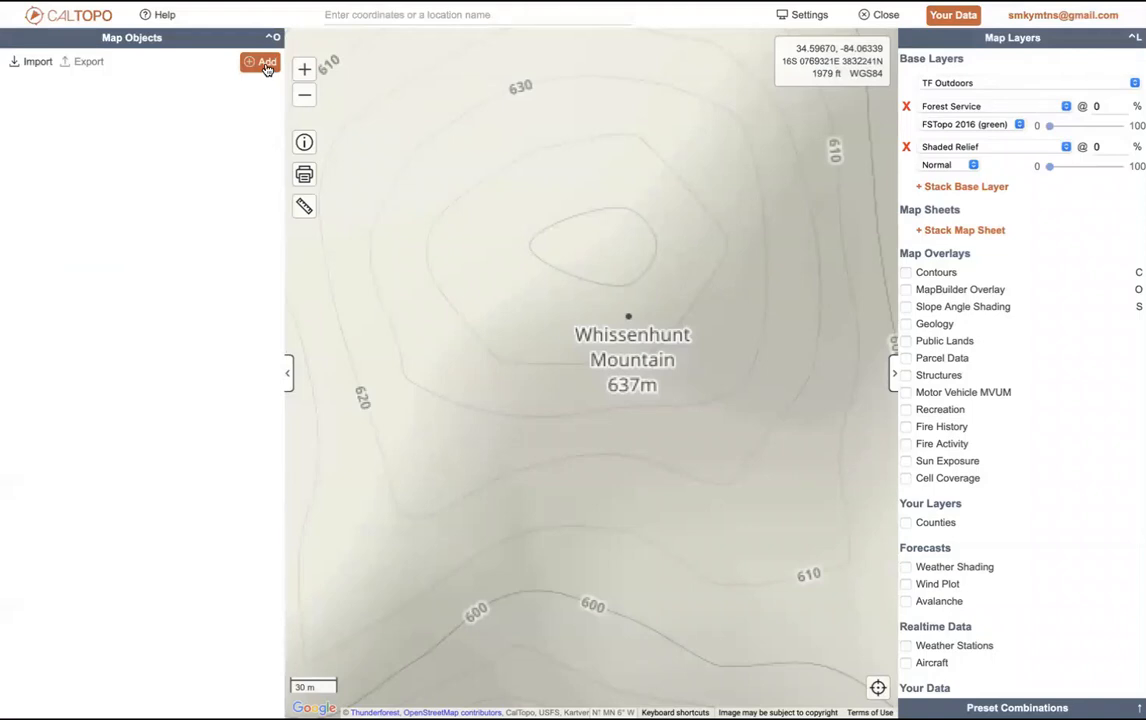
click(263, 63)
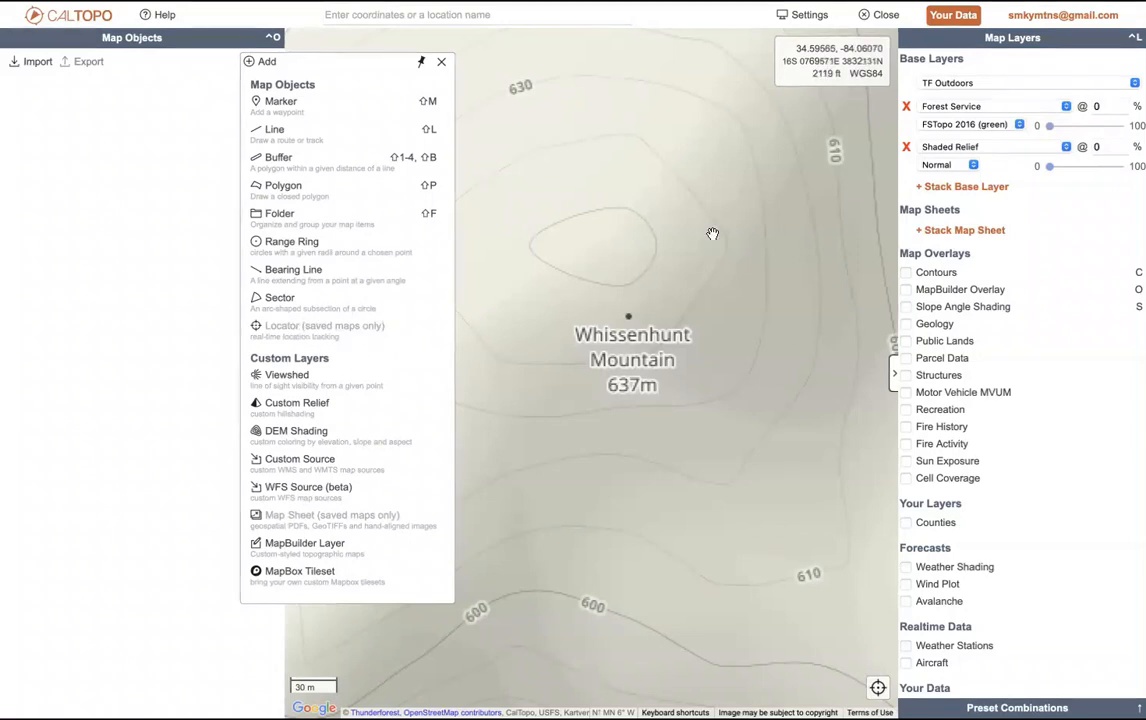
Step: Switch back to the "Table Rock -> 178" map and review the Add Locator options without creating one
mouse_move(858, 14)
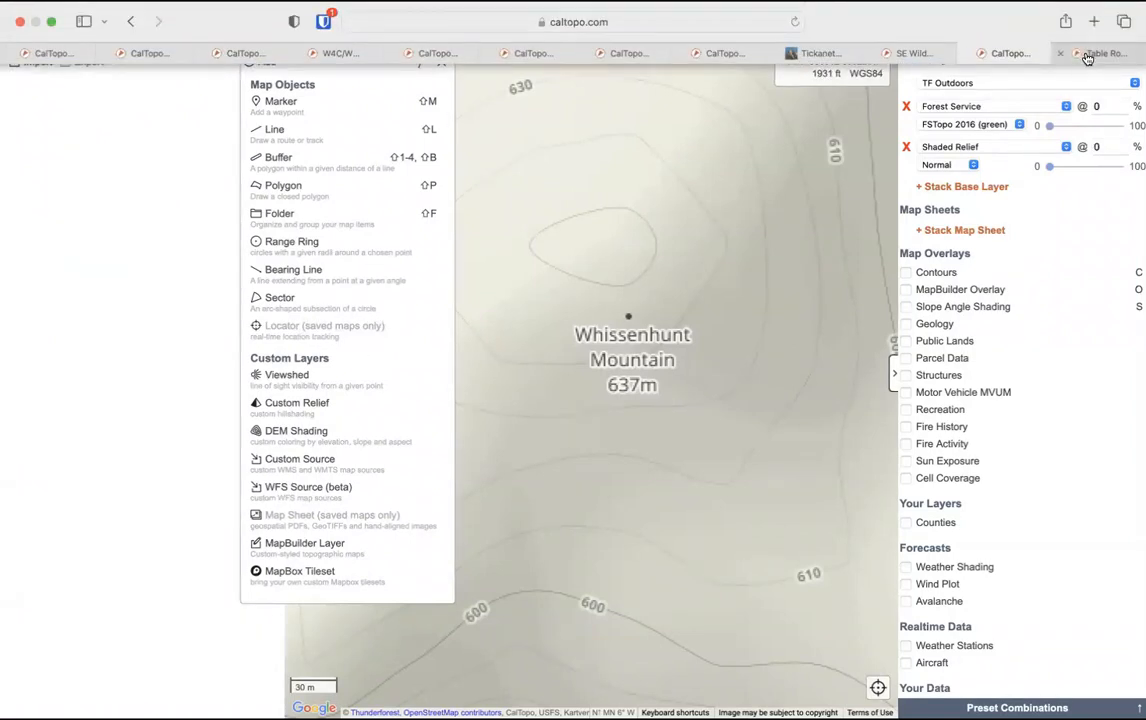
mouse_move(1087, 58)
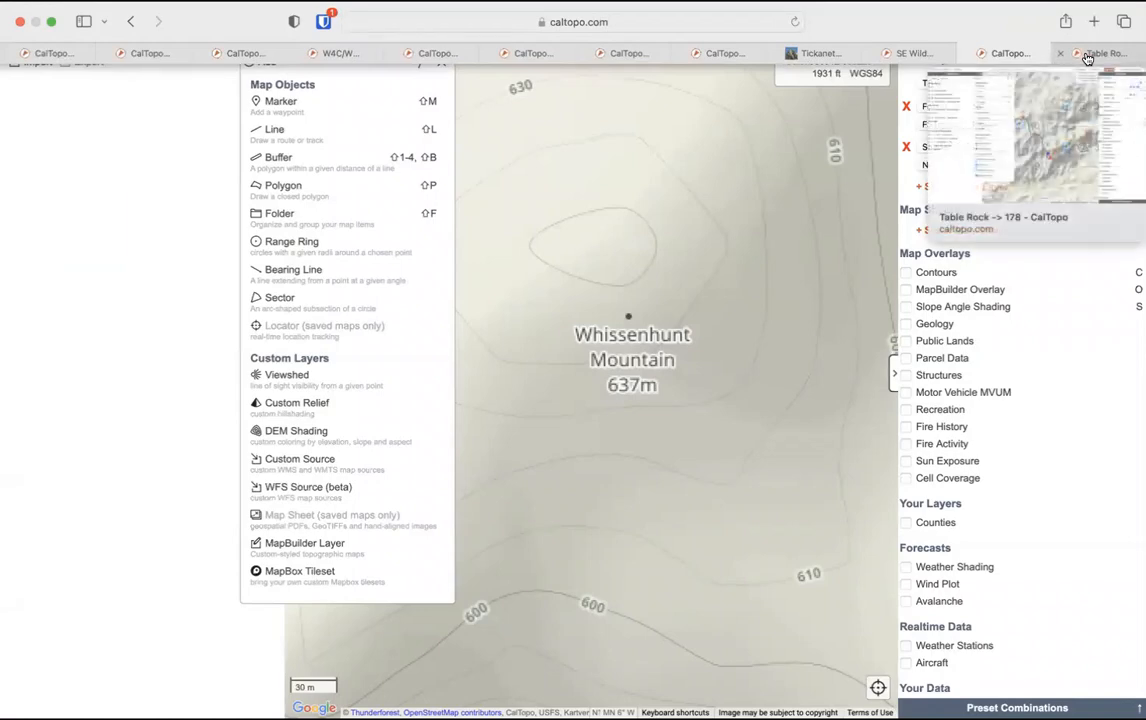
click(1087, 55)
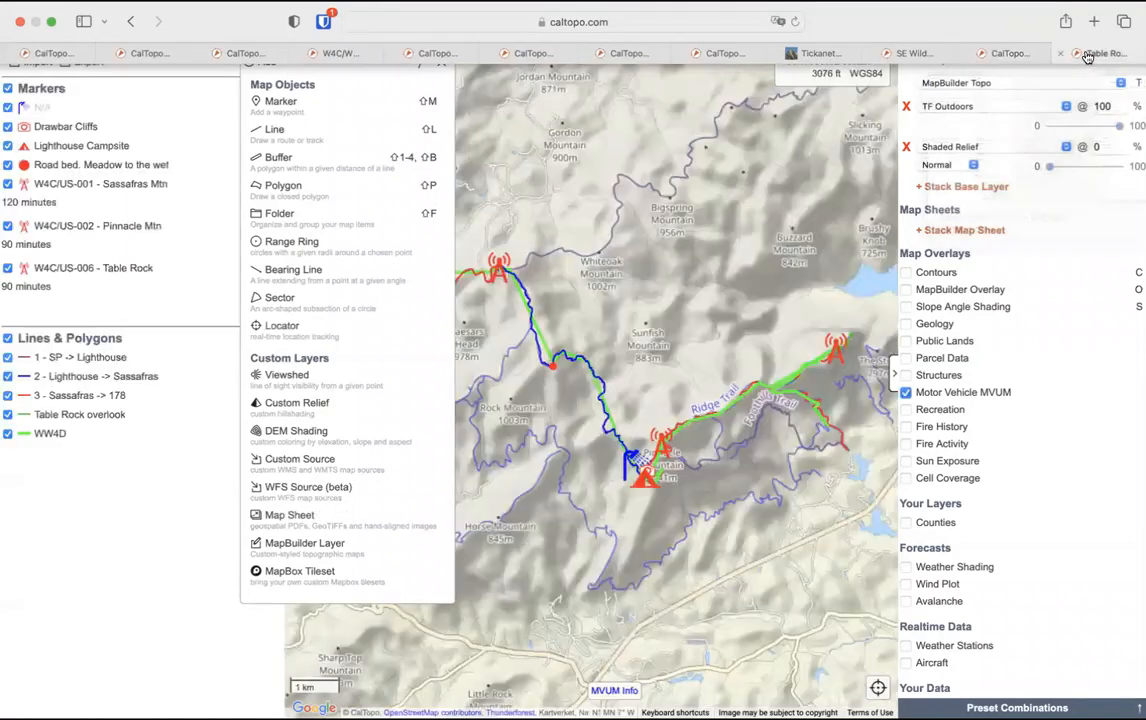
click(277, 328)
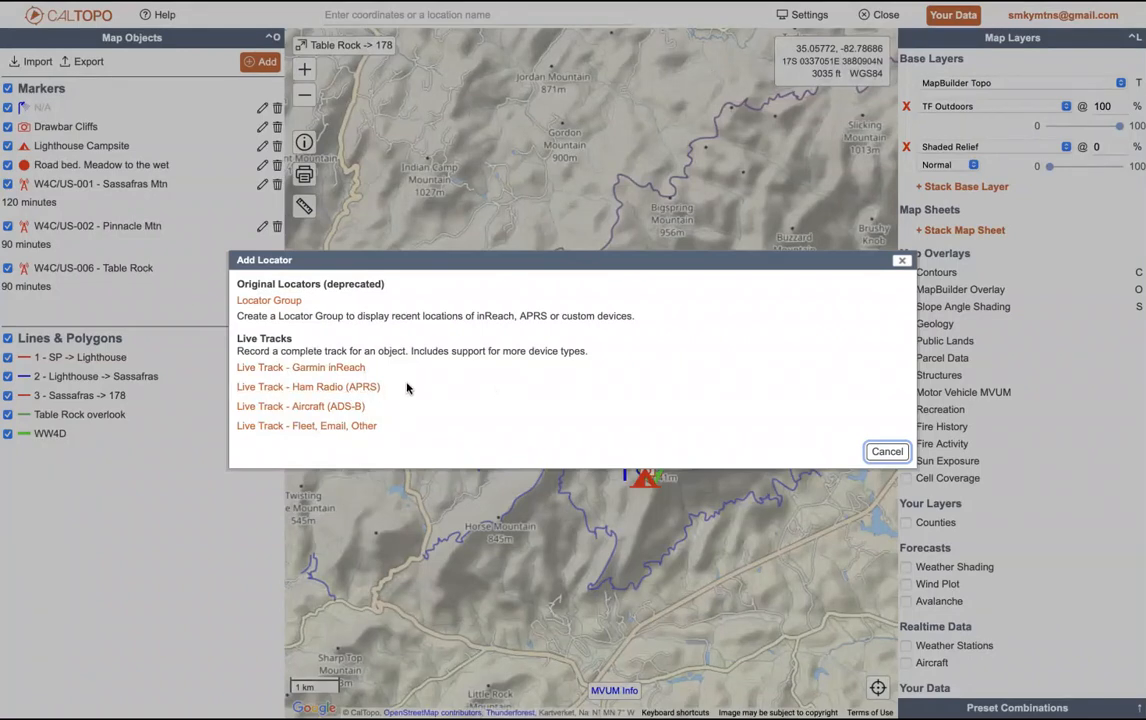
click(903, 262)
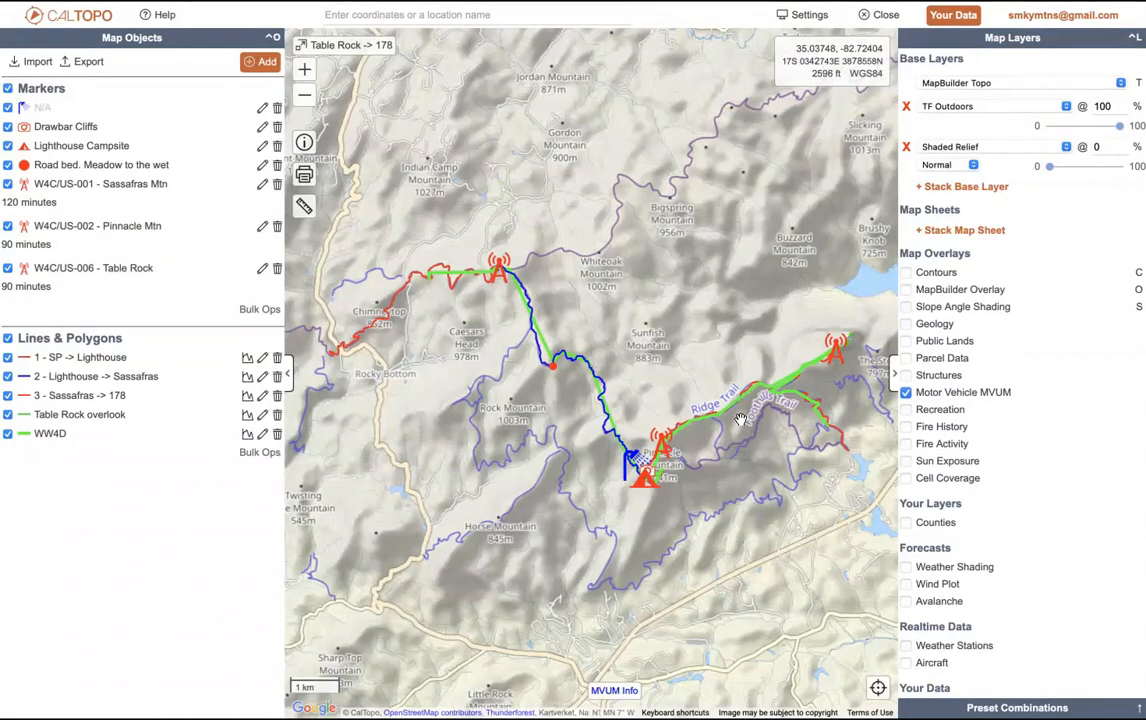
Step: Hide the map layers list and examine the WW4D track against the planned routes from Table Rock past Pinnacle Mountain
click(897, 380)
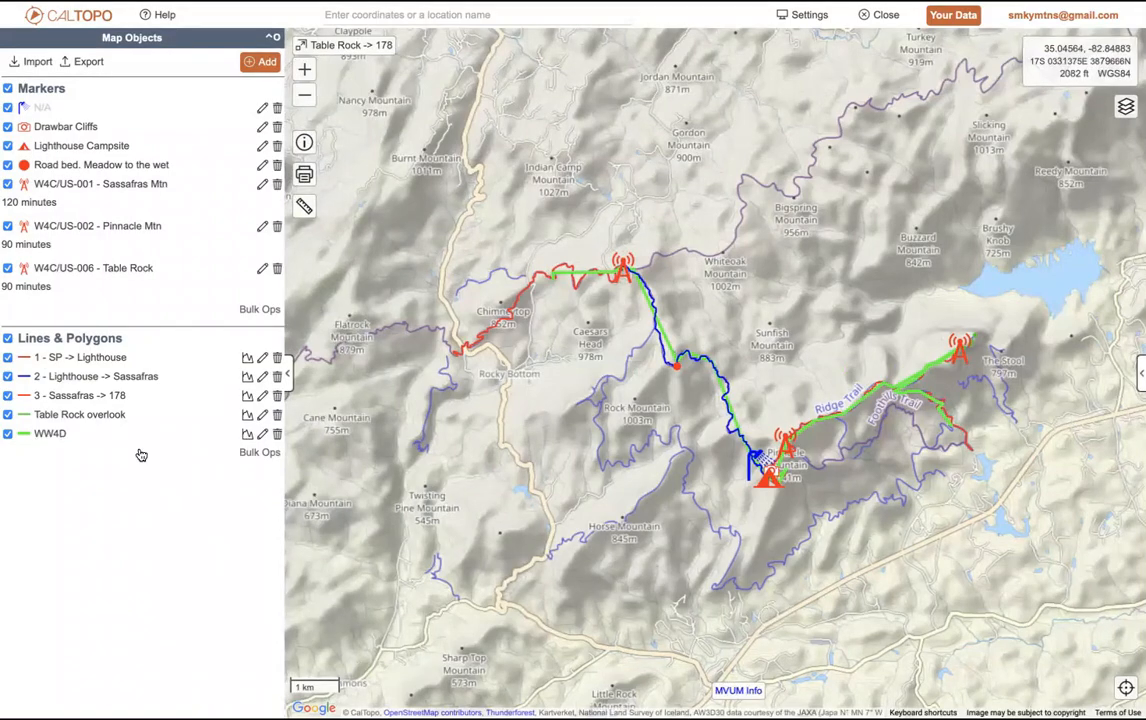
scroll(919, 453, up, 2)
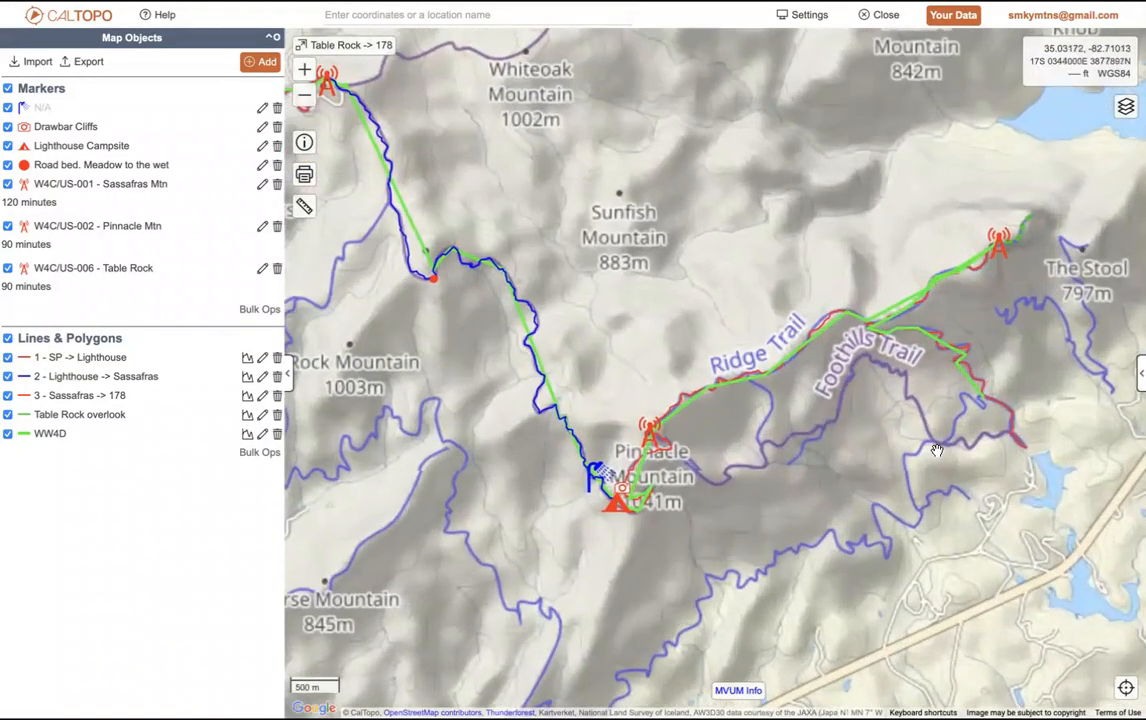
drag(938, 428, 853, 412)
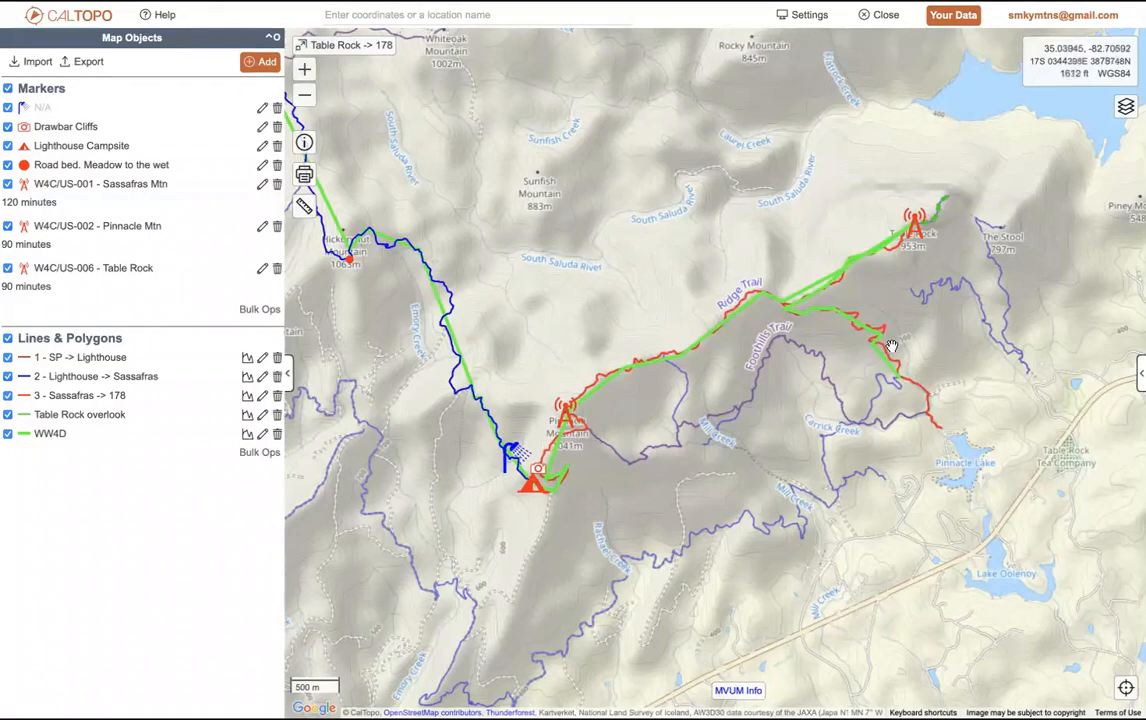
scroll(906, 343, up, 2)
scroll(923, 374, up, 3)
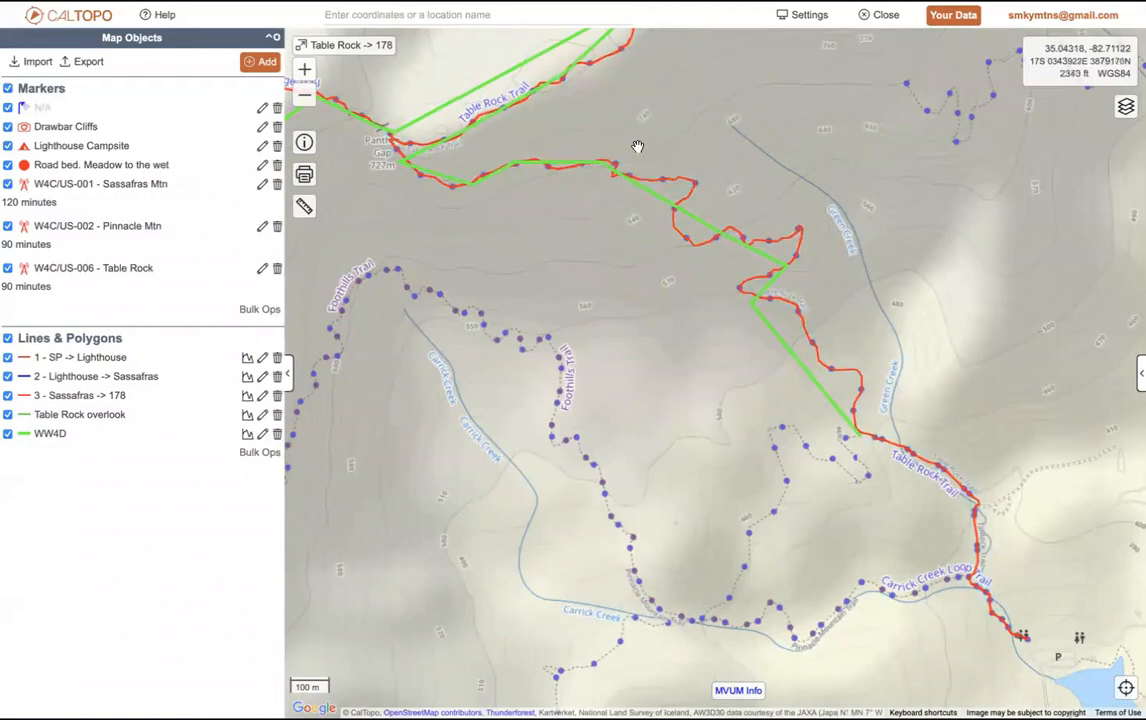
drag(648, 152, 572, 500)
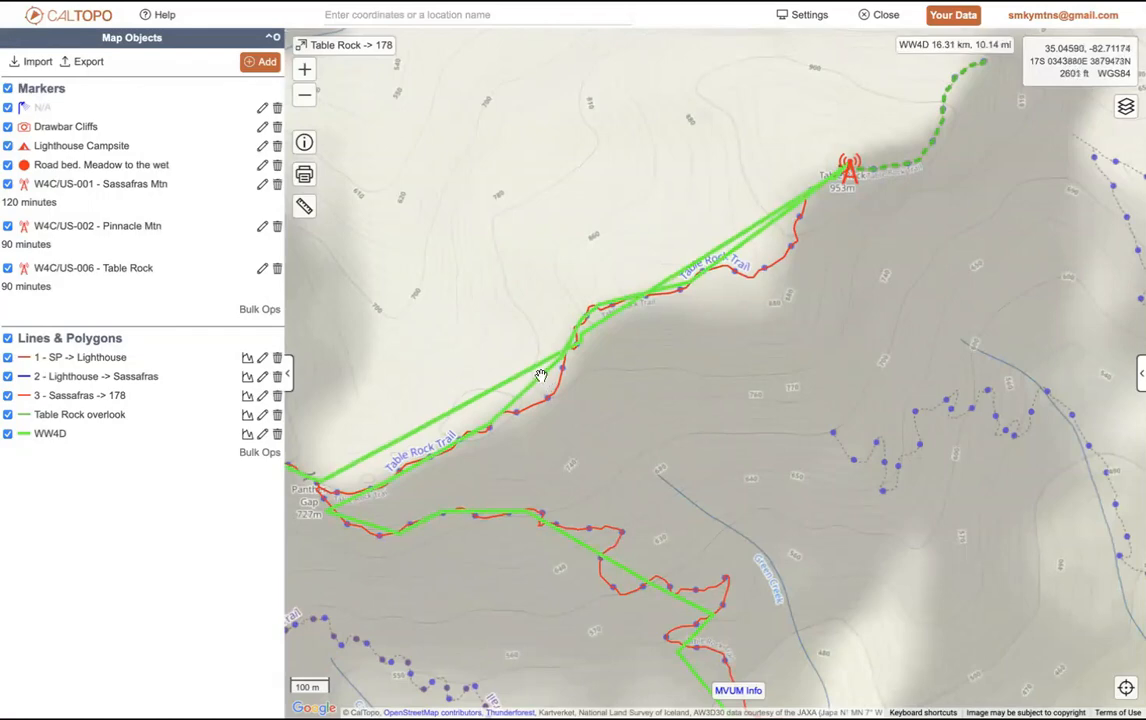
click(305, 99)
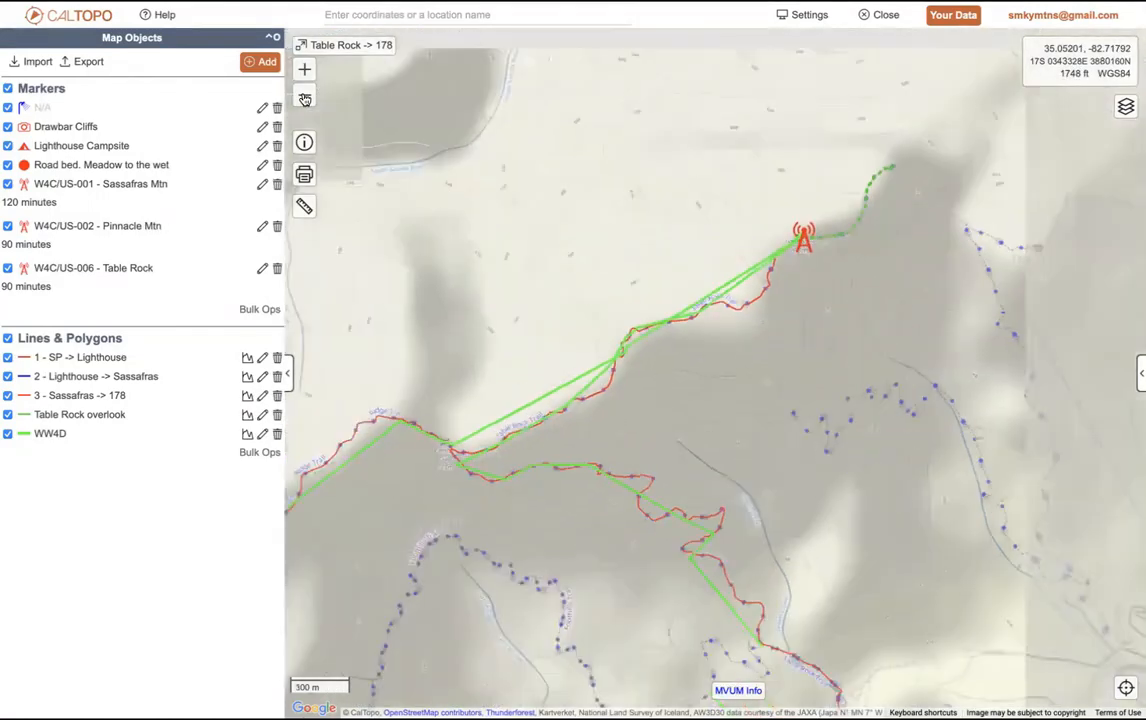
drag(459, 392, 942, 181)
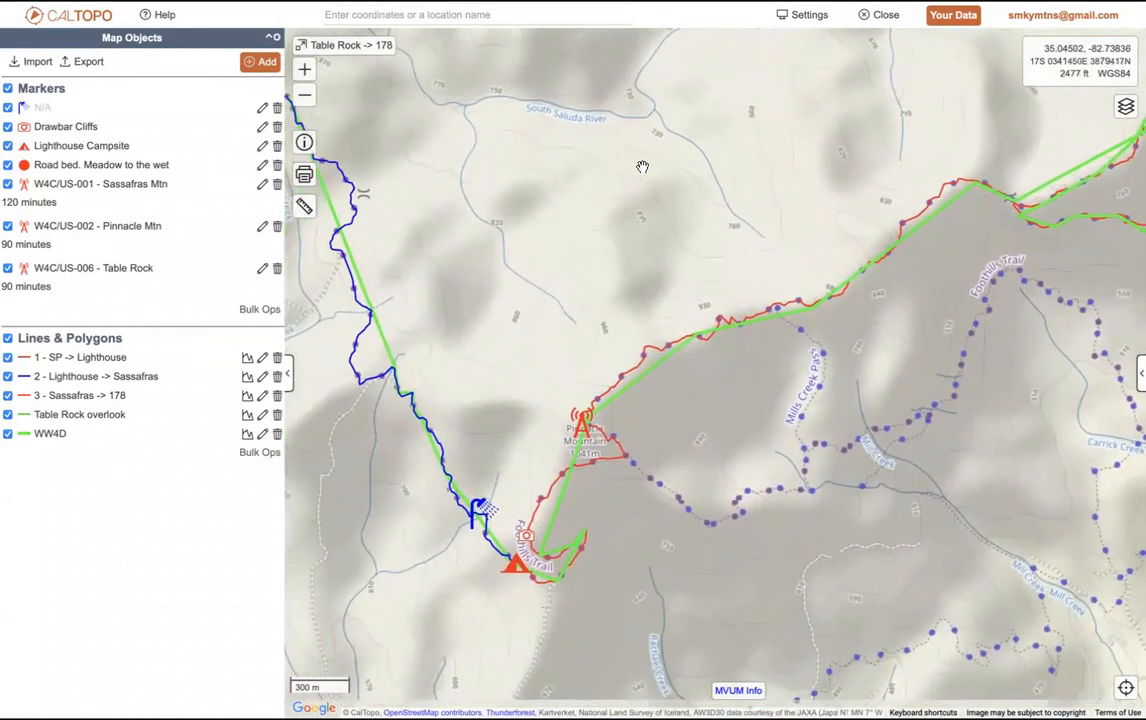
click(305, 99)
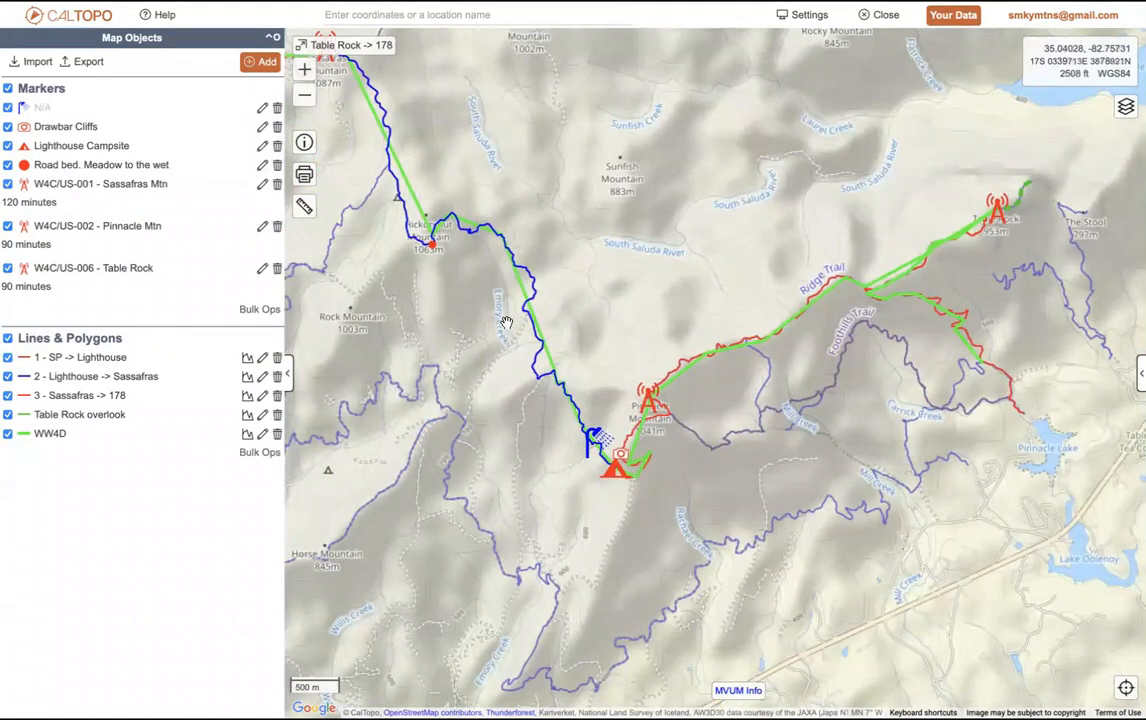
Step: Review the map objects and custom layers that can be added to the saved map, adding none
click(264, 64)
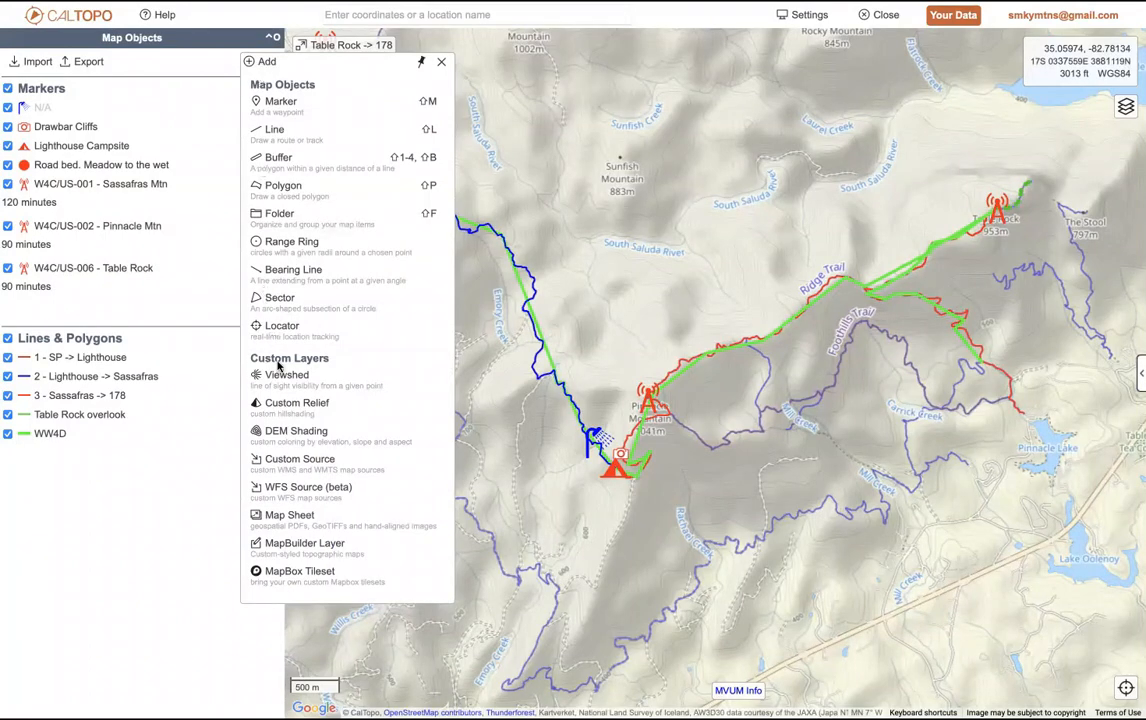
click(627, 212)
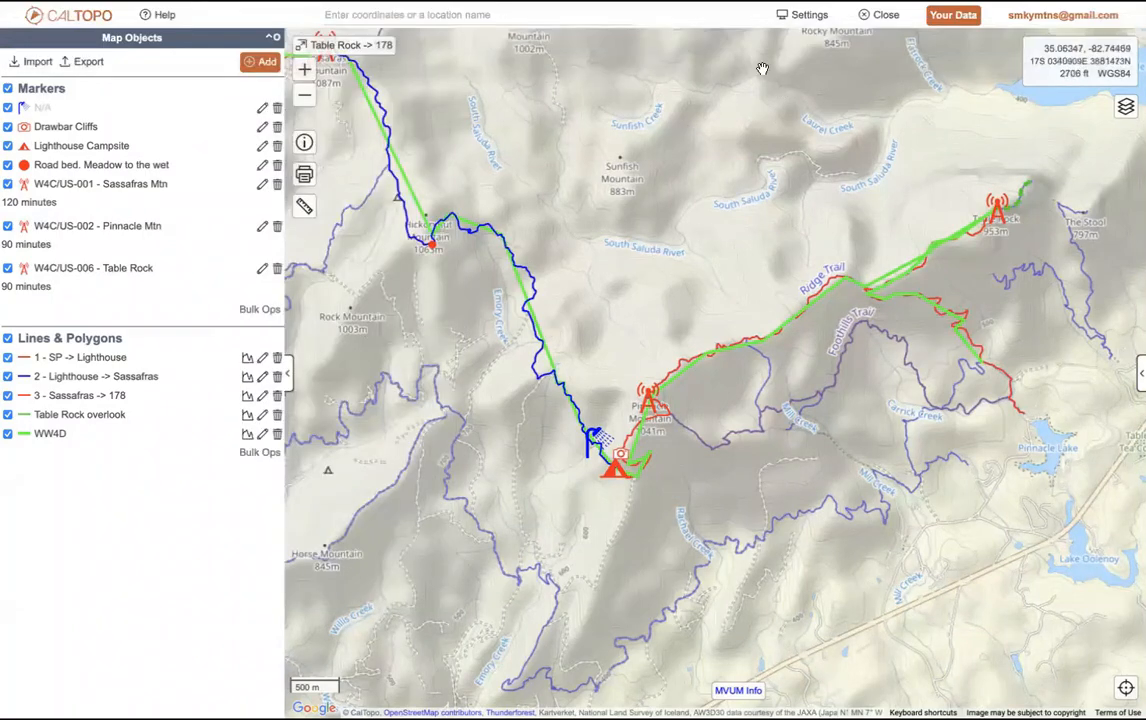
Step: Switch to the "SE Wilderness Areas" map and load CalTopo in a new browser tab
mouse_move(862, 48)
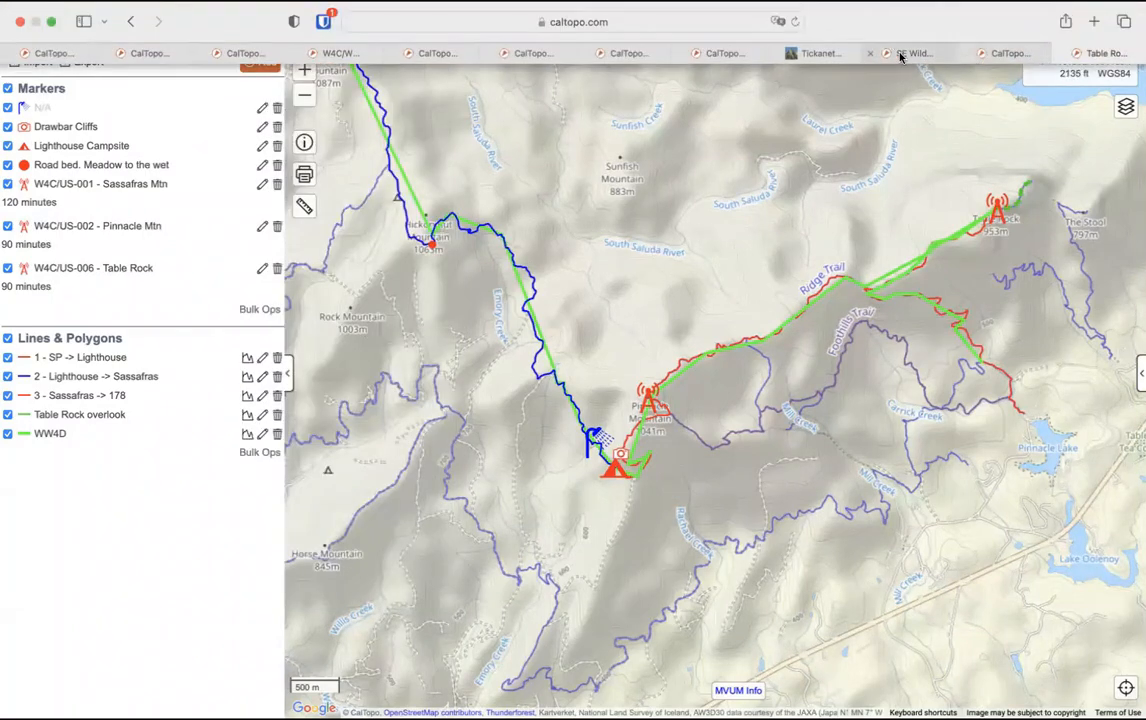
mouse_move(900, 57)
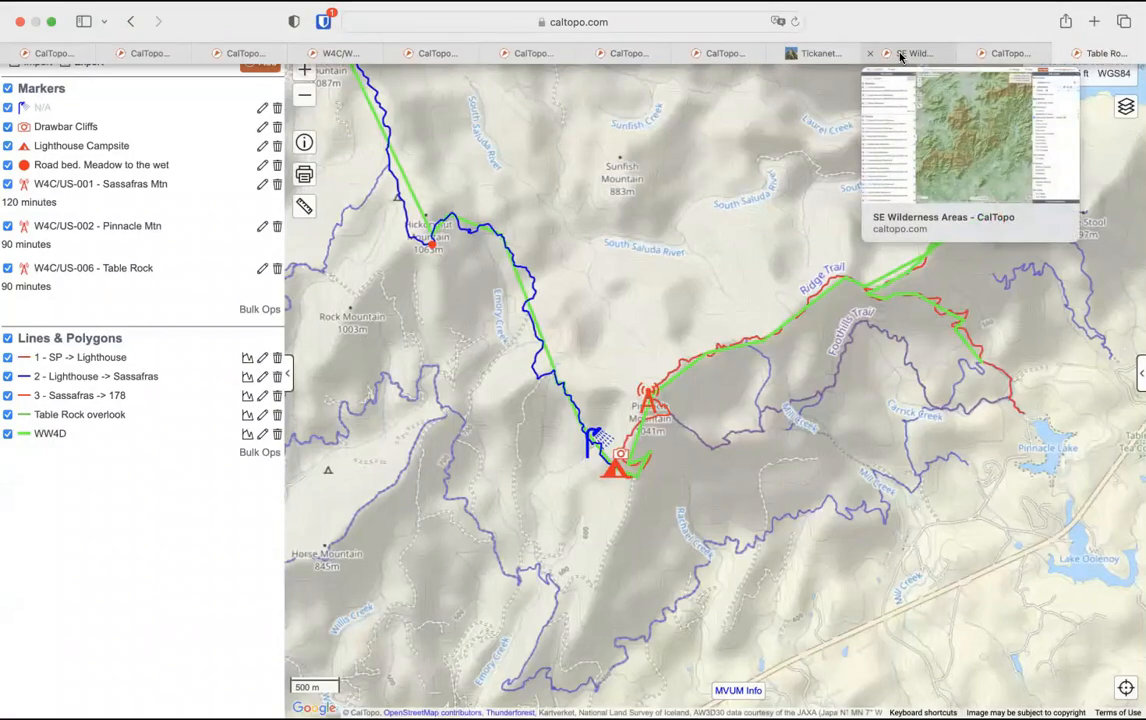
click(900, 57)
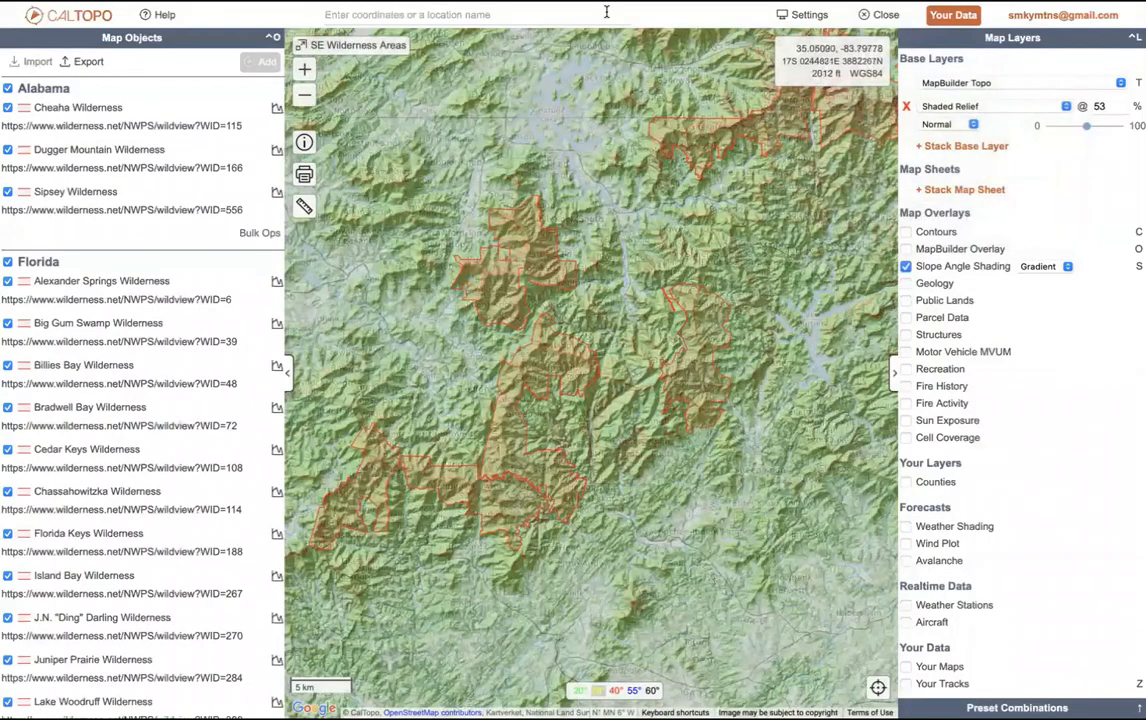
key(super+t)
text(a)
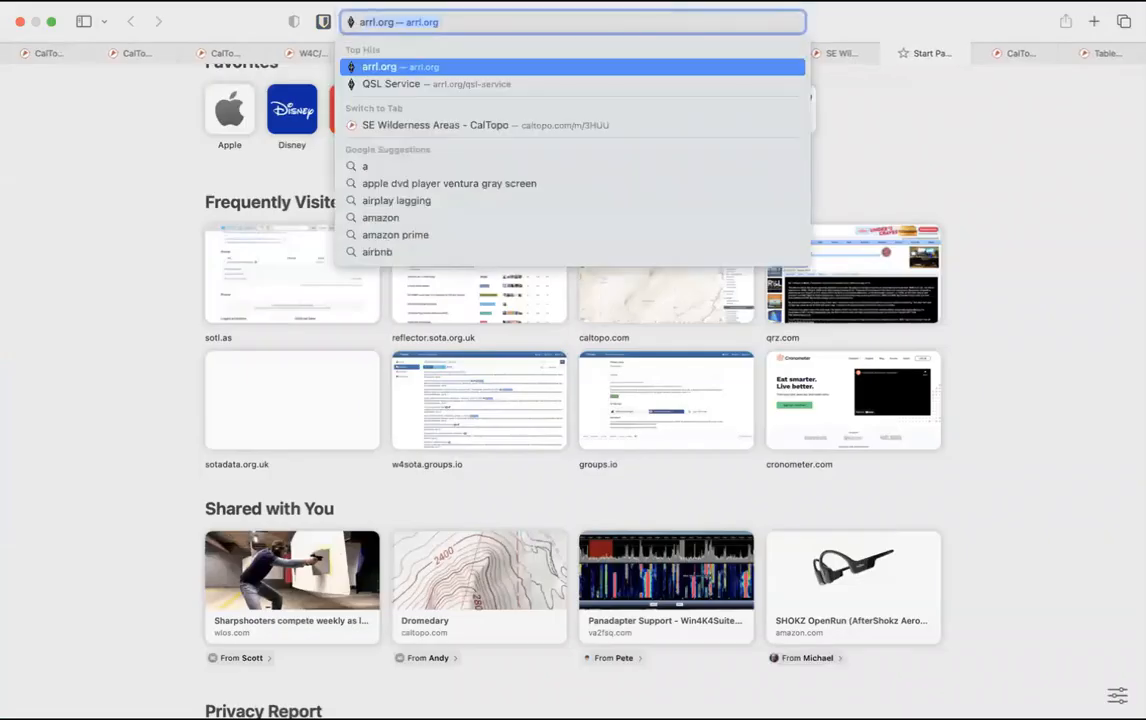
key(BackSpace)
key(BackSpace)
text(caltopo)
key(Return)
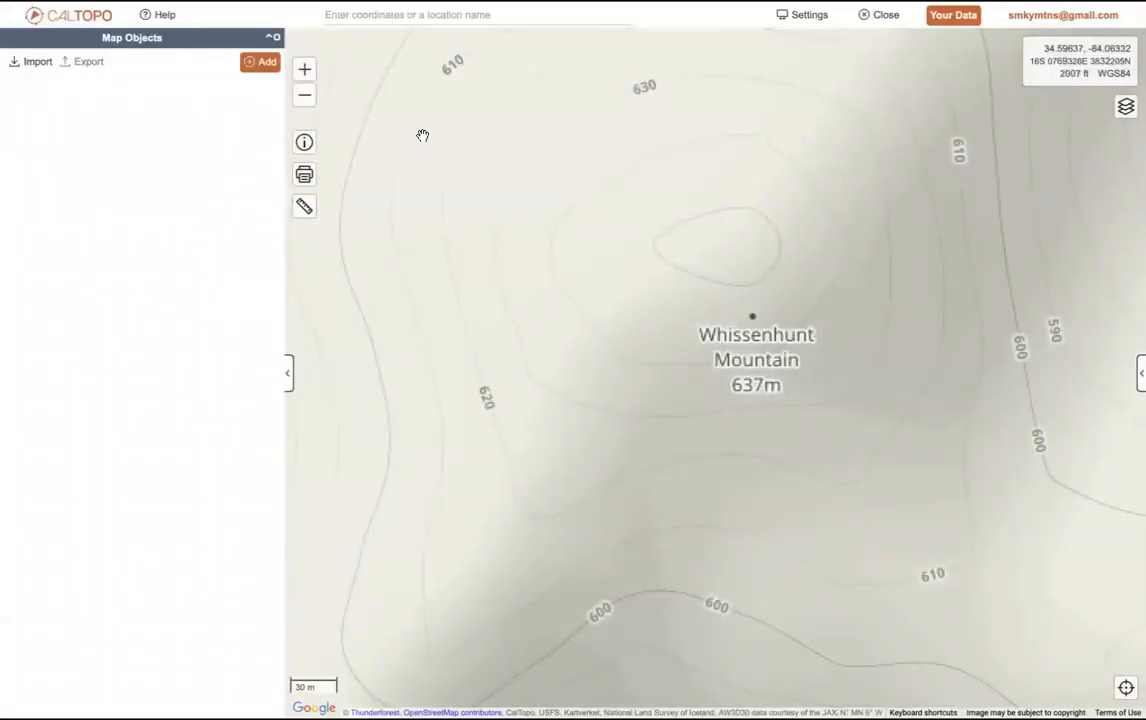
Step: Search the map for "black balsam knob" and show the summit with its surrounding trails
click(440, 17)
text(bla)
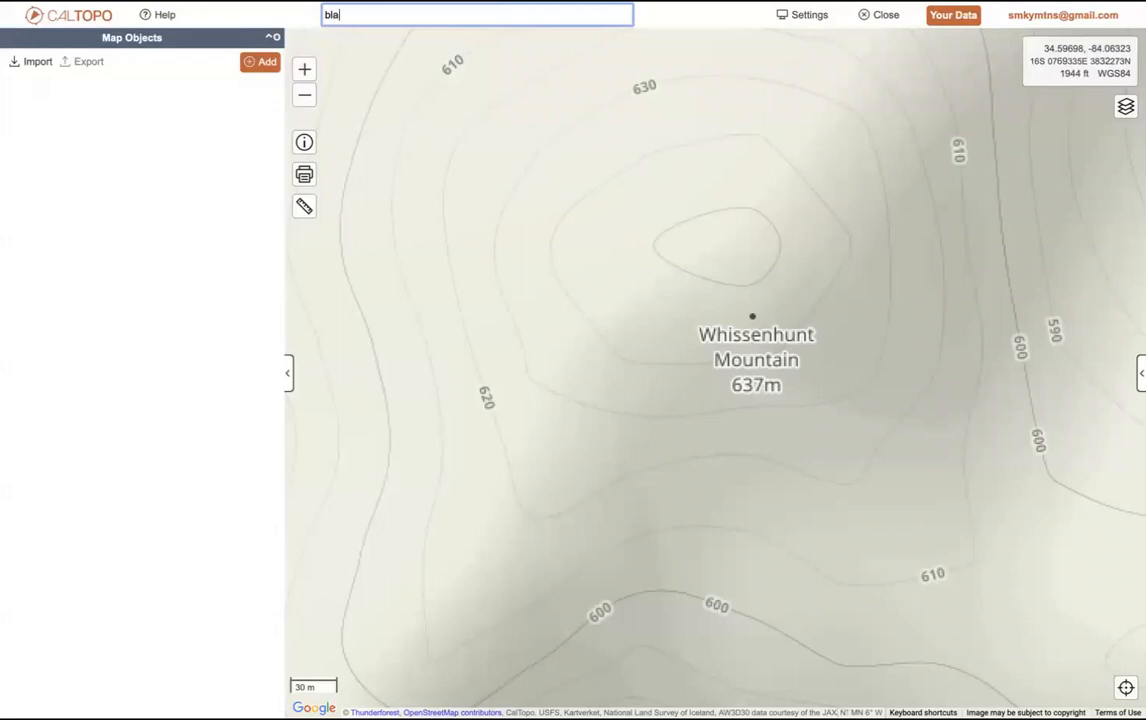
text(ck balsam knob)
key(Return)
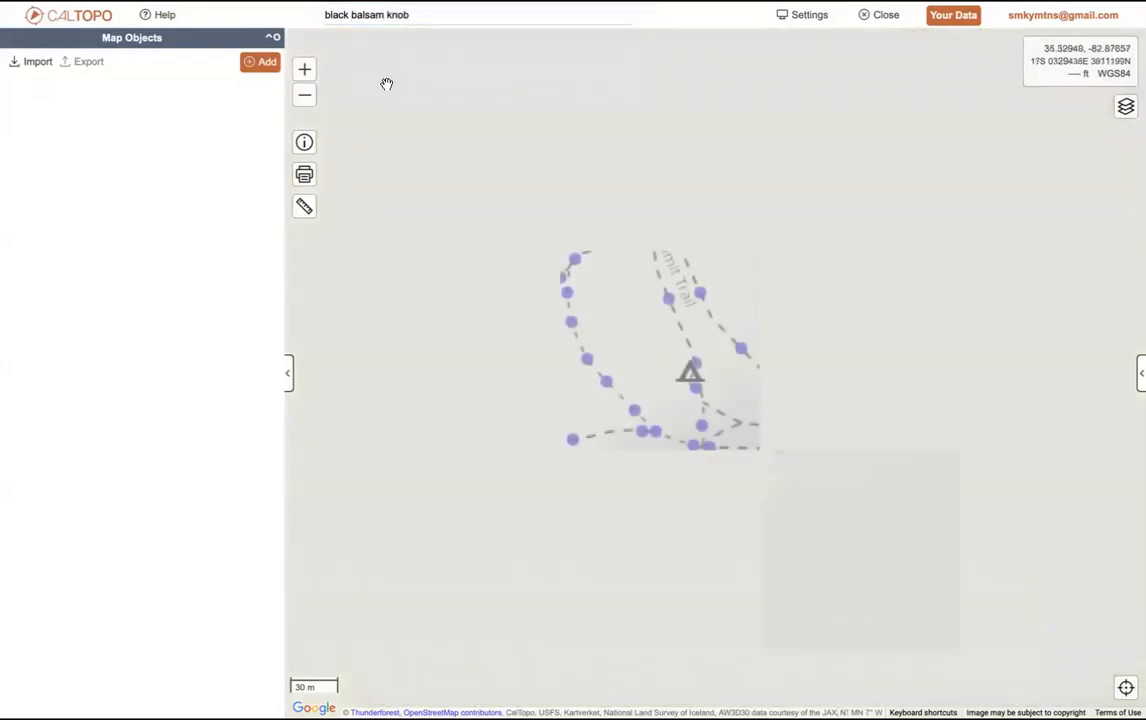
click(308, 97)
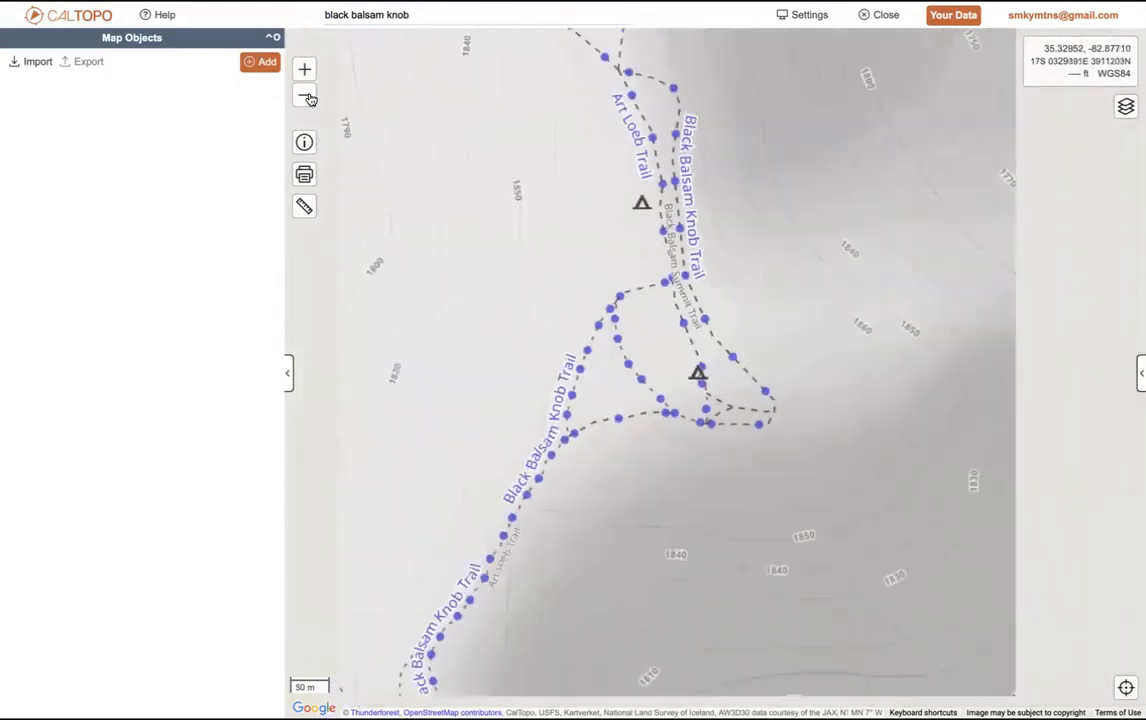
click(309, 98)
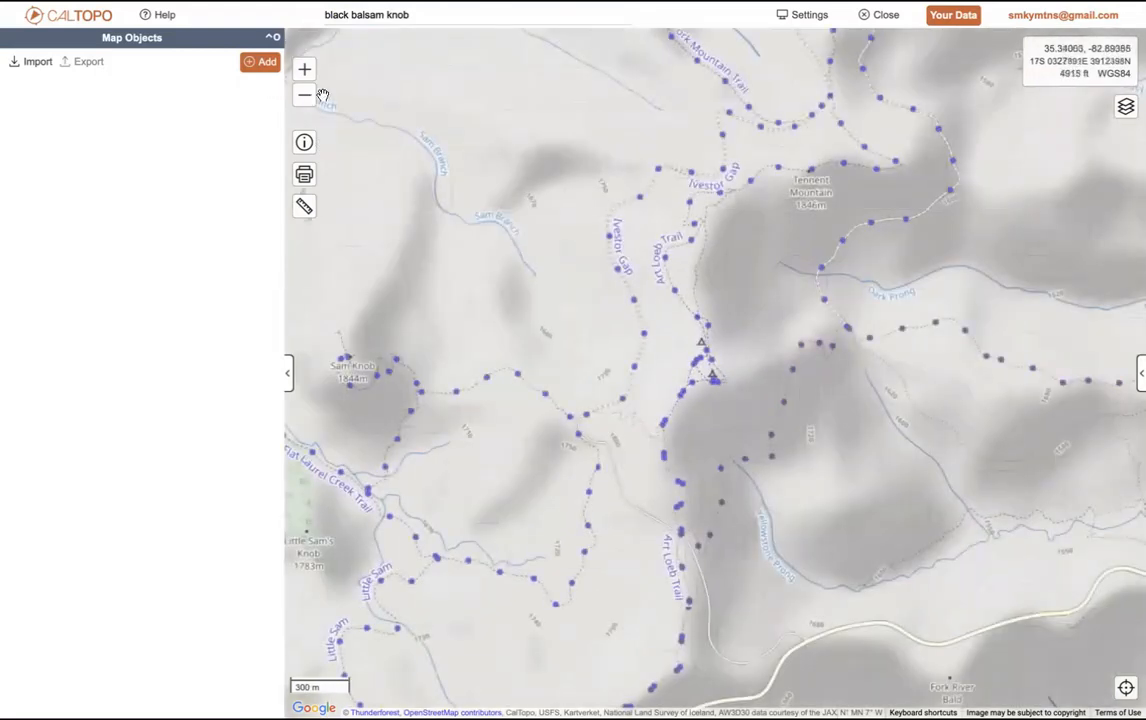
Step: Add a viewshed layer named BBK at the Black Balsam Knob summit with an eye altitude of 50 m
click(261, 64)
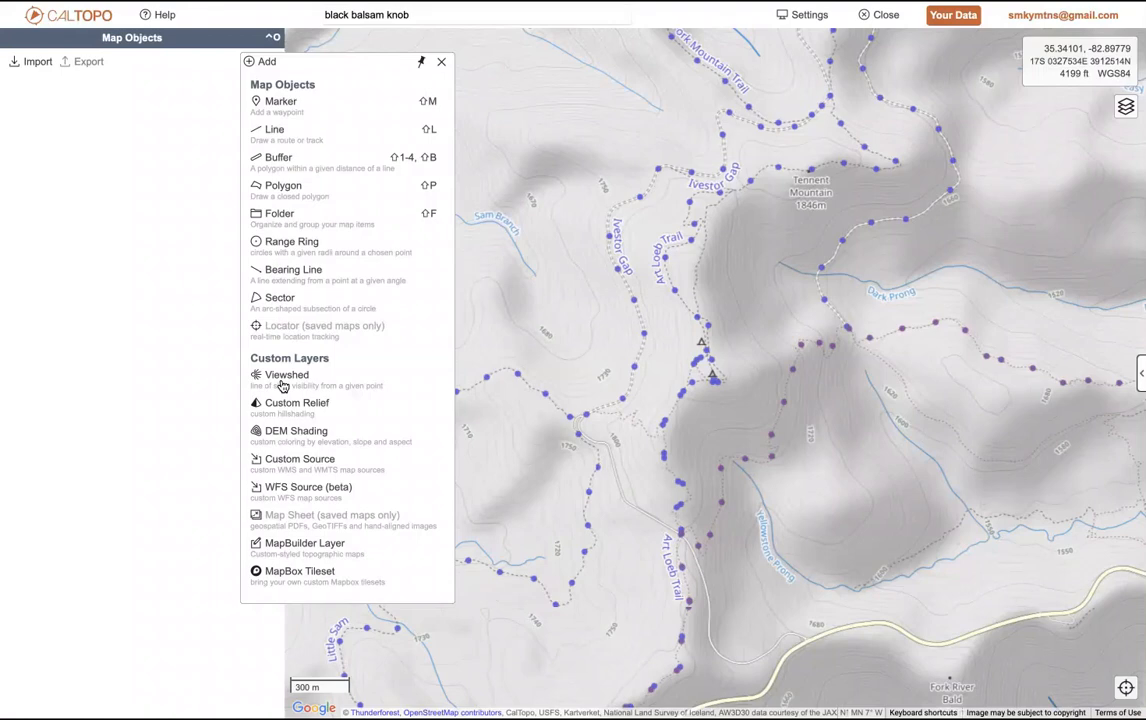
click(282, 385)
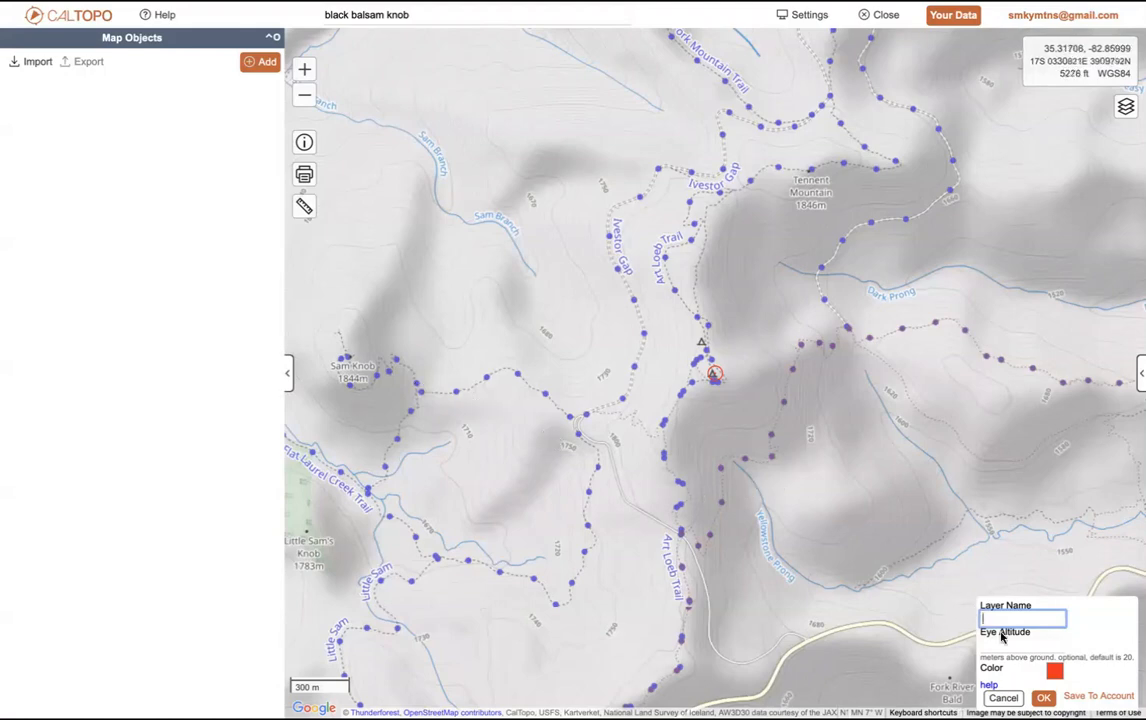
text(BBK)
click(1052, 644)
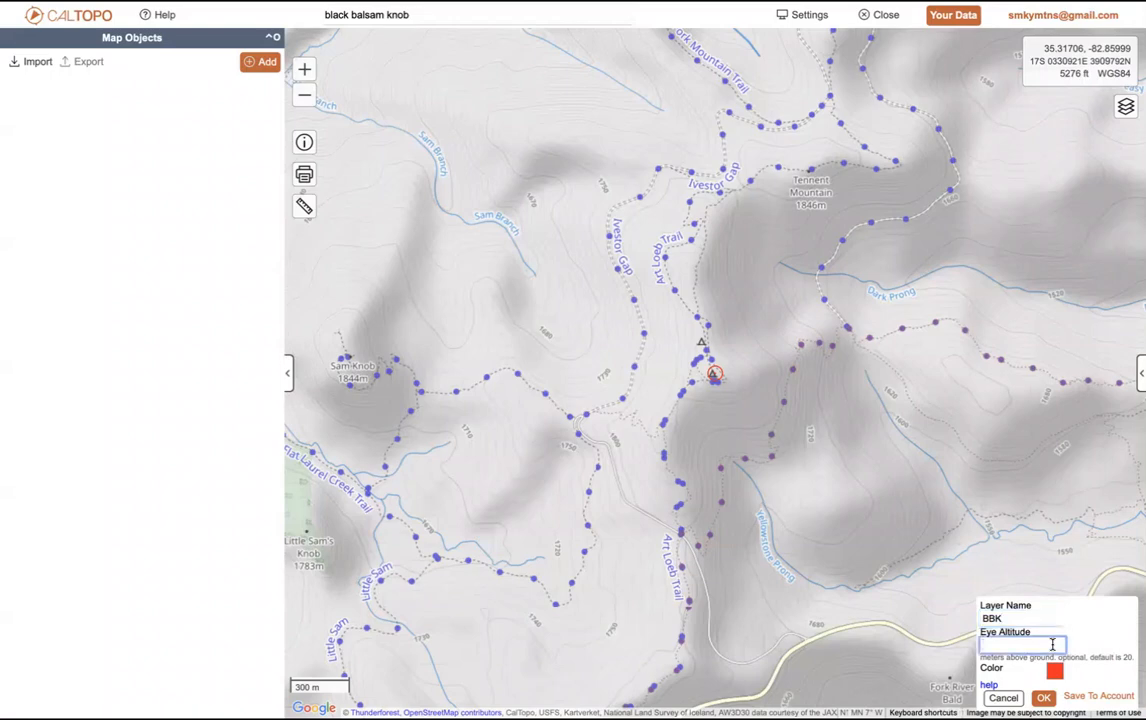
text(50)
click(1043, 697)
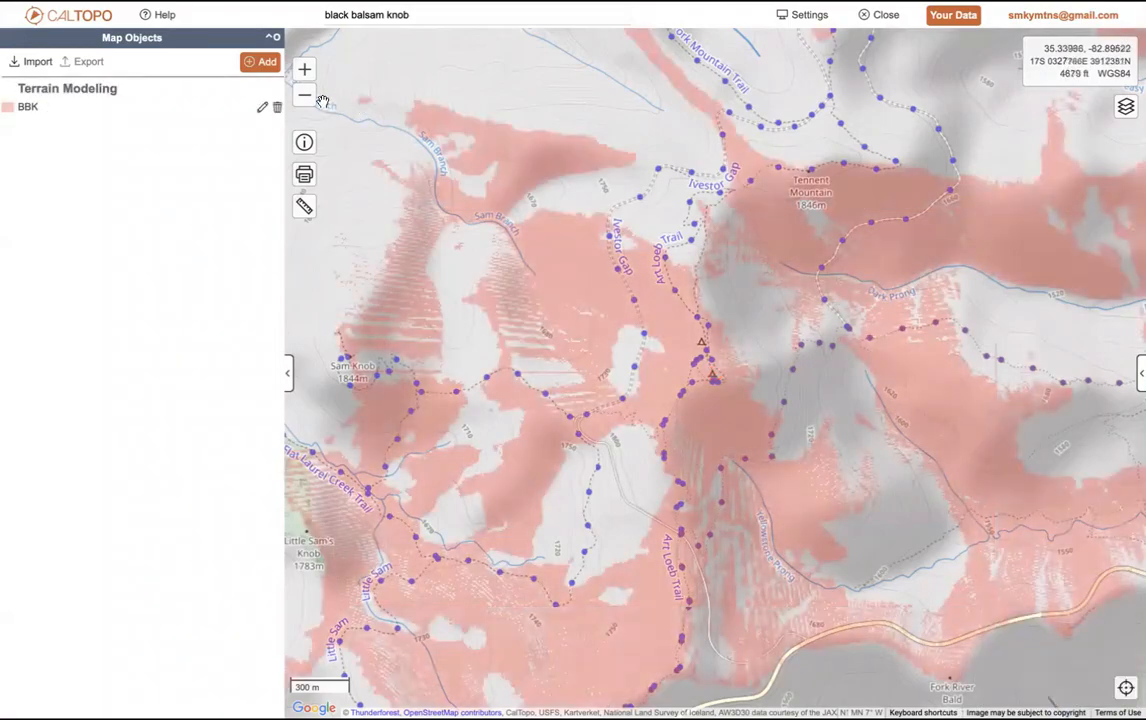
Step: Examine the BBK viewshed's coverage around Black Balsam Knob and northeast past Mount Pisgah to Asheville
click(306, 101)
click(306, 101)
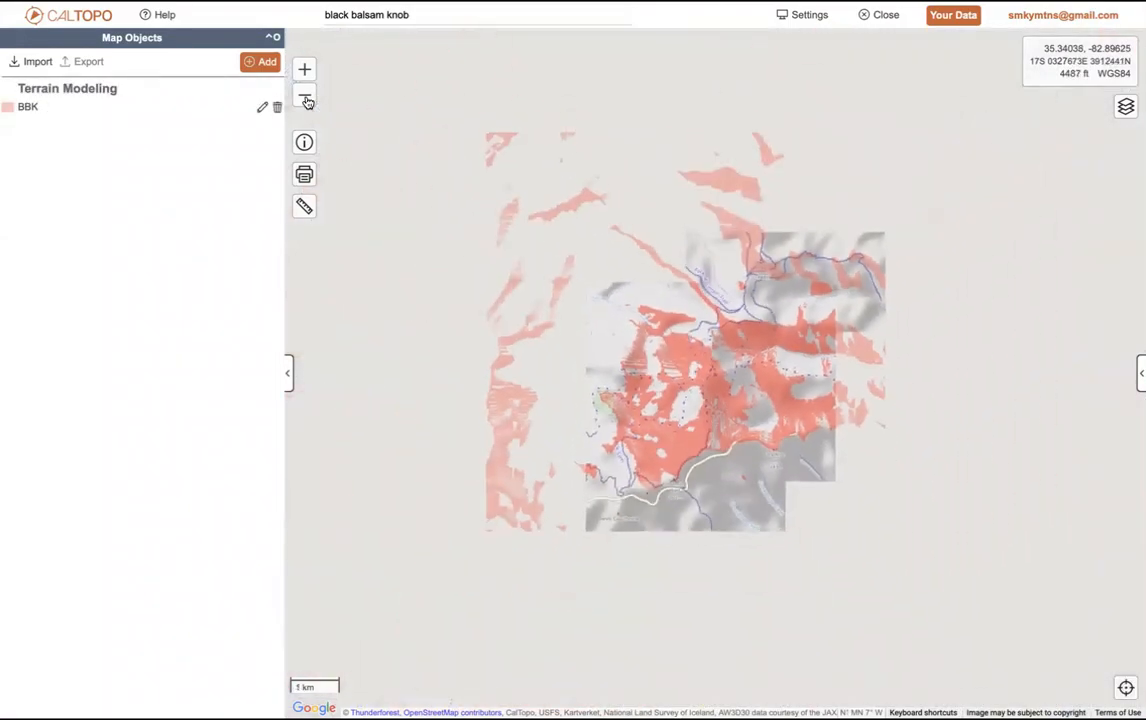
click(306, 101)
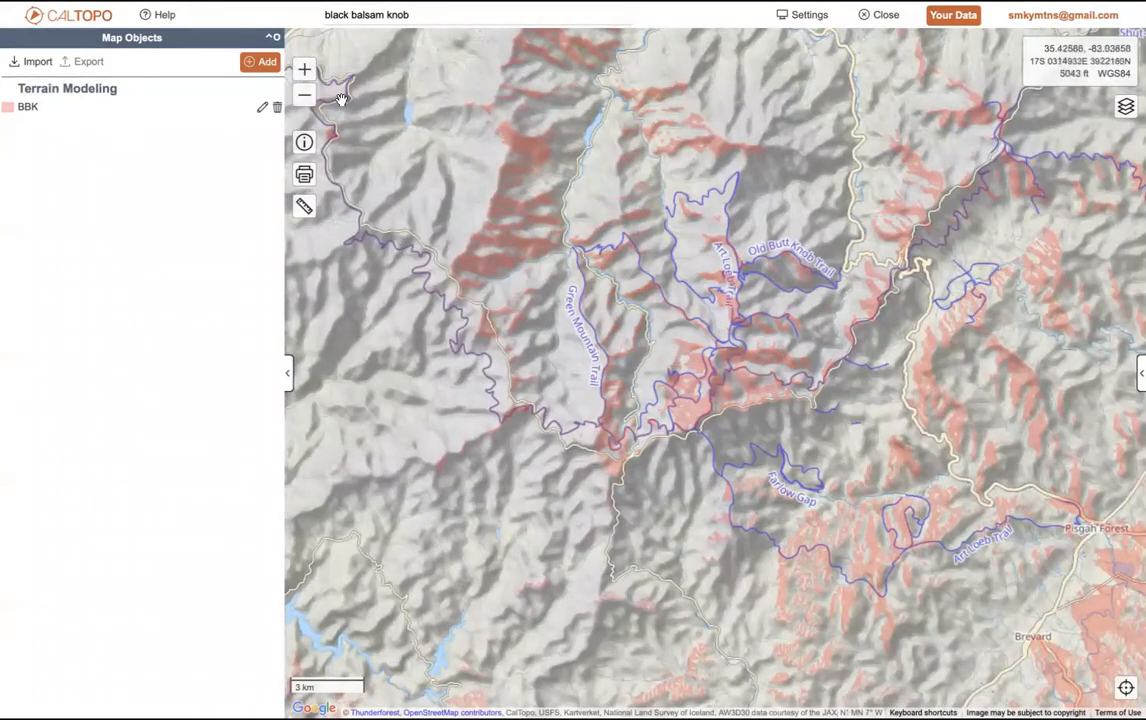
click(305, 96)
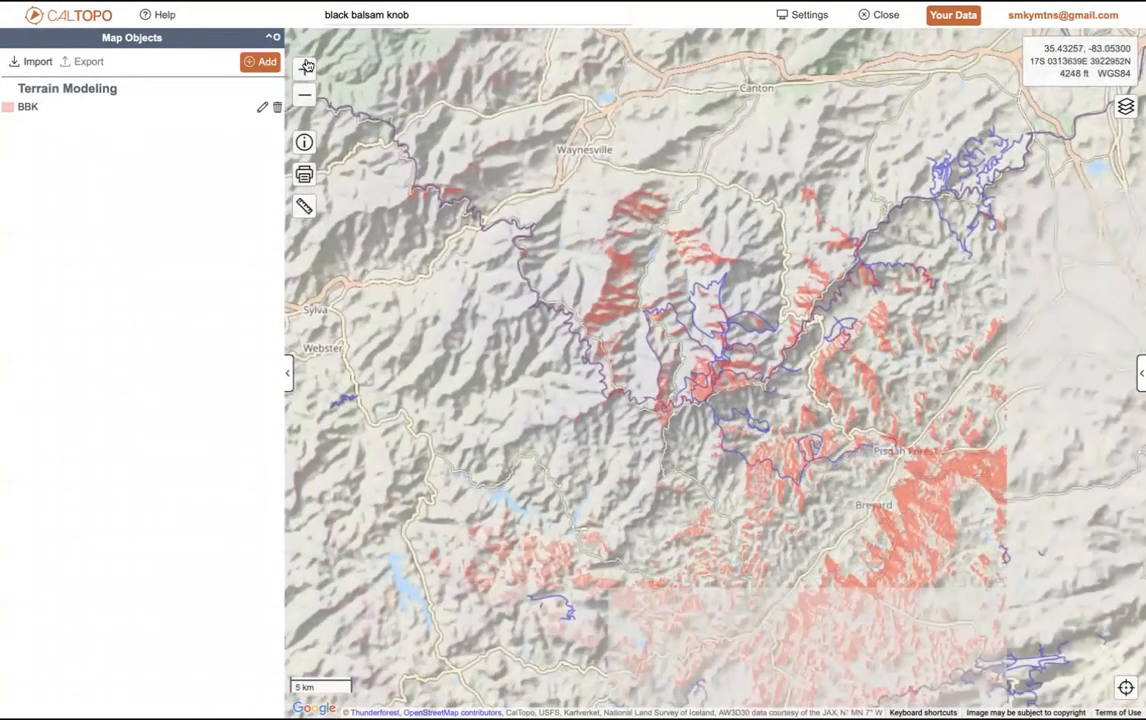
click(305, 68)
click(305, 68)
click(305, 68)
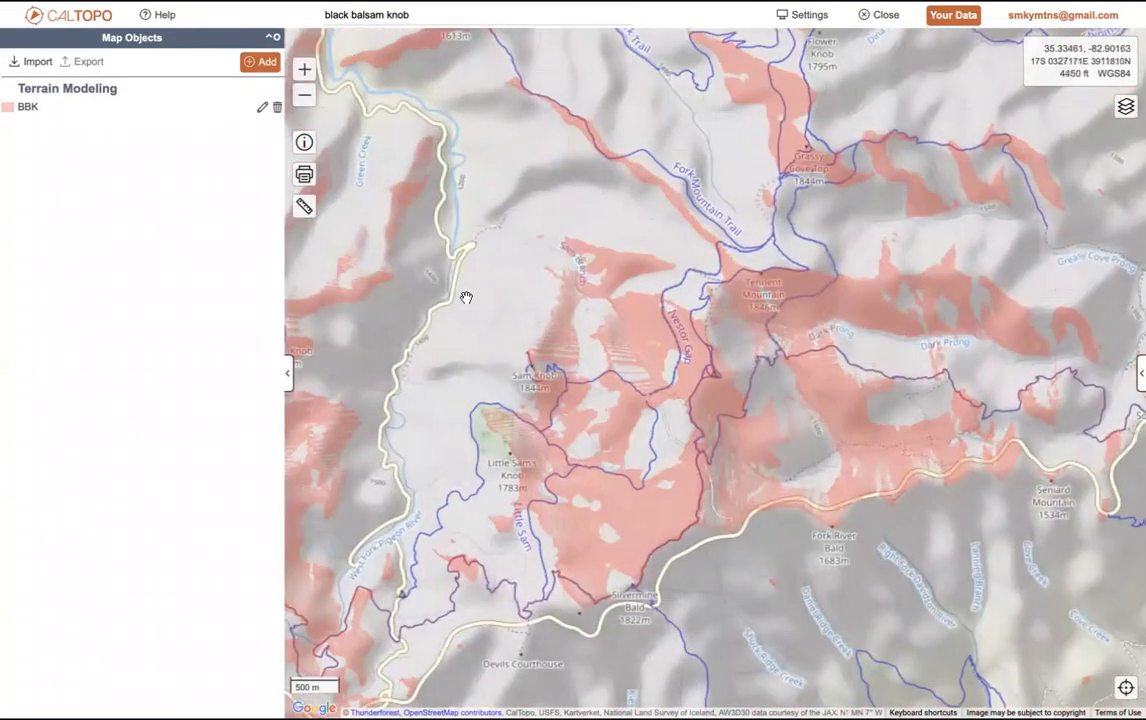
click(305, 95)
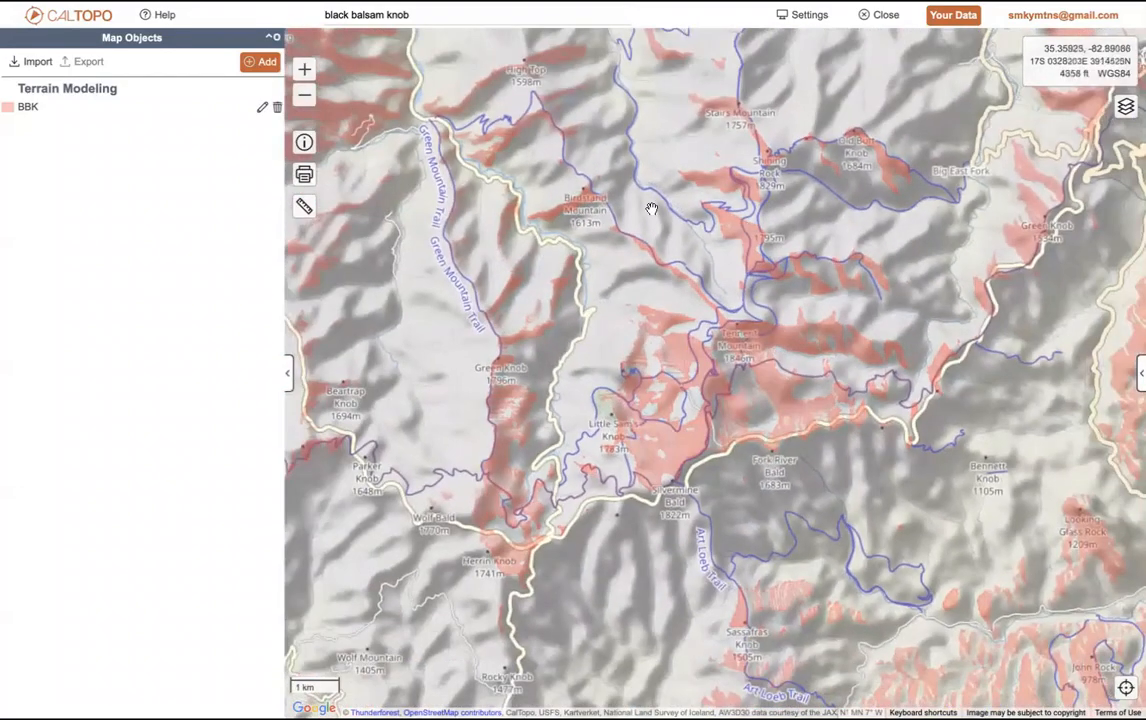
drag(837, 220, 568, 660)
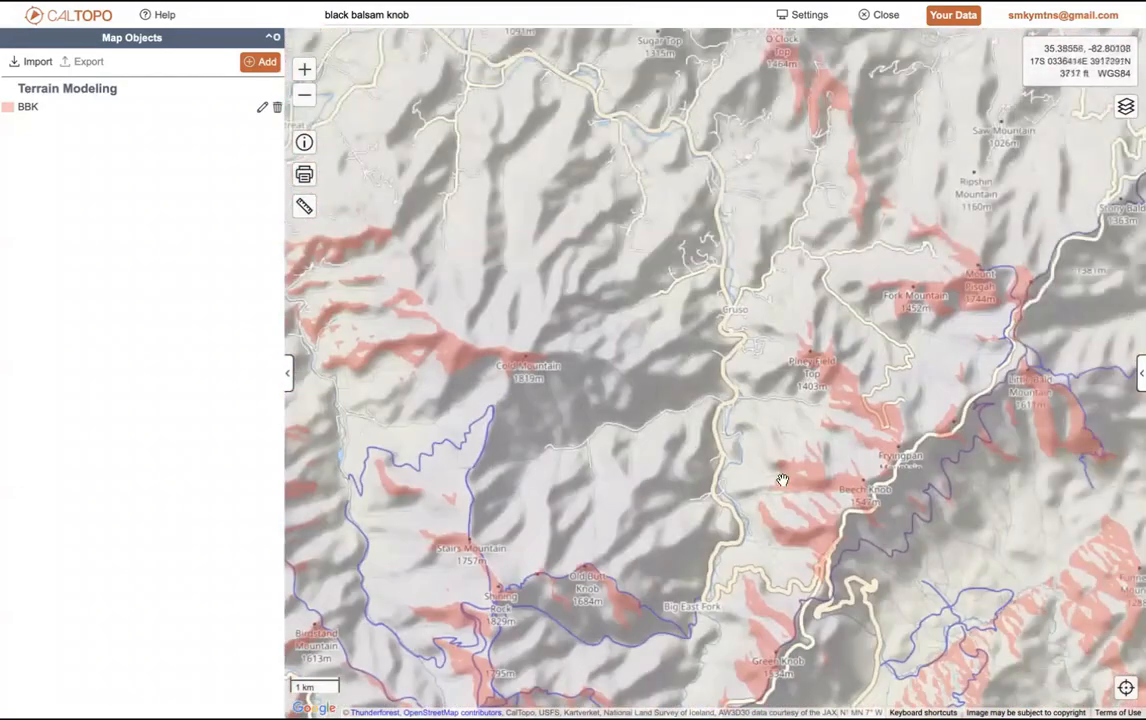
drag(806, 465, 626, 672)
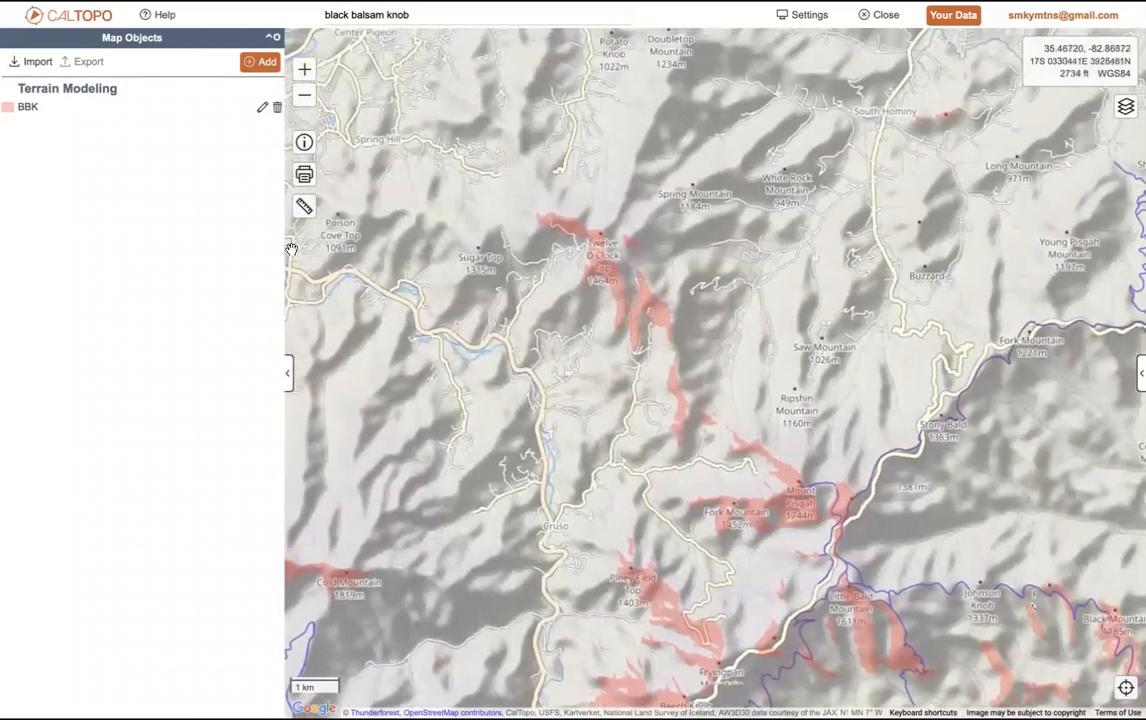
click(305, 97)
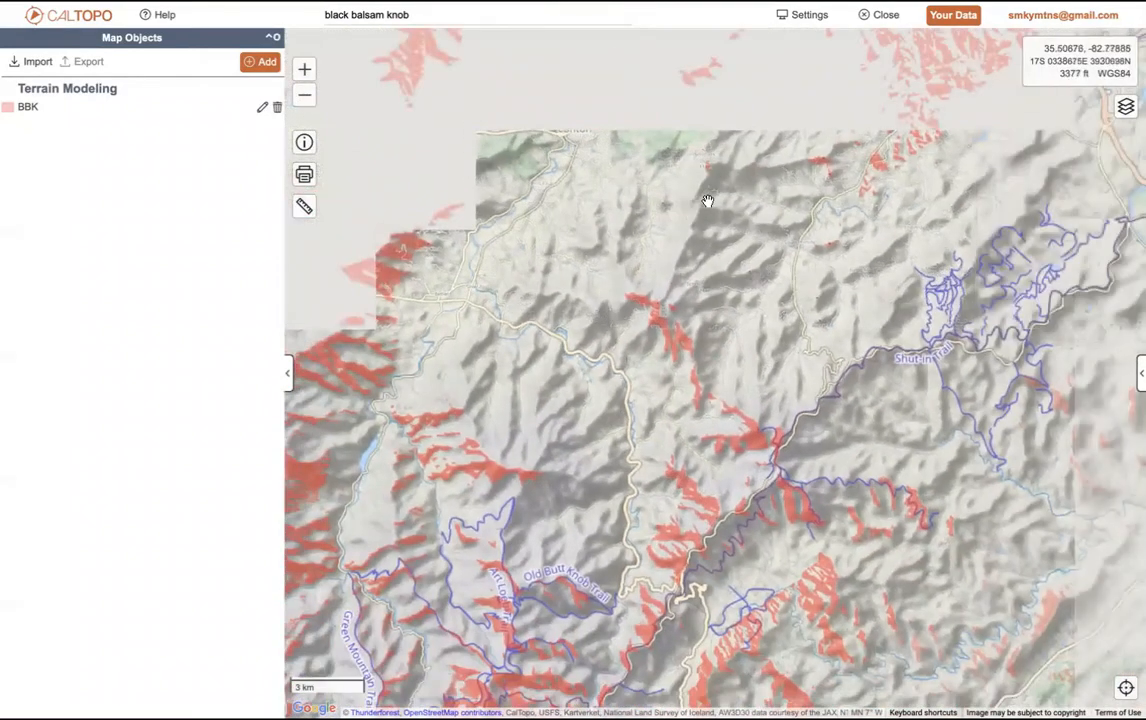
drag(854, 263, 504, 537)
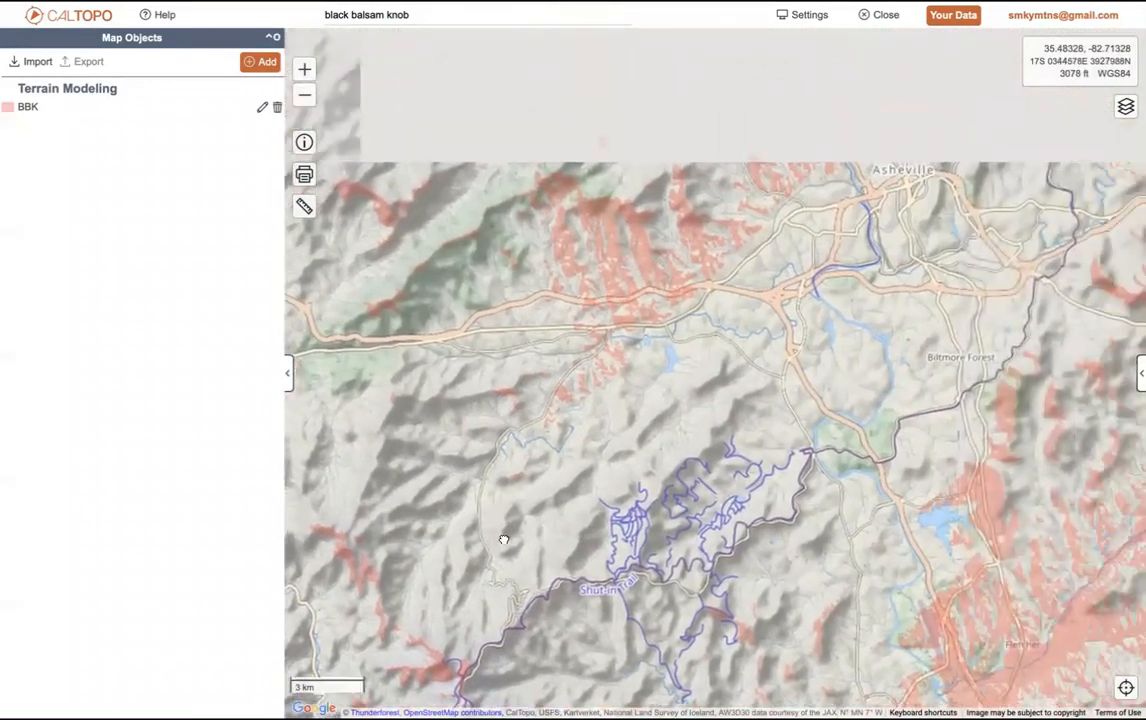
drag(865, 271, 742, 325)
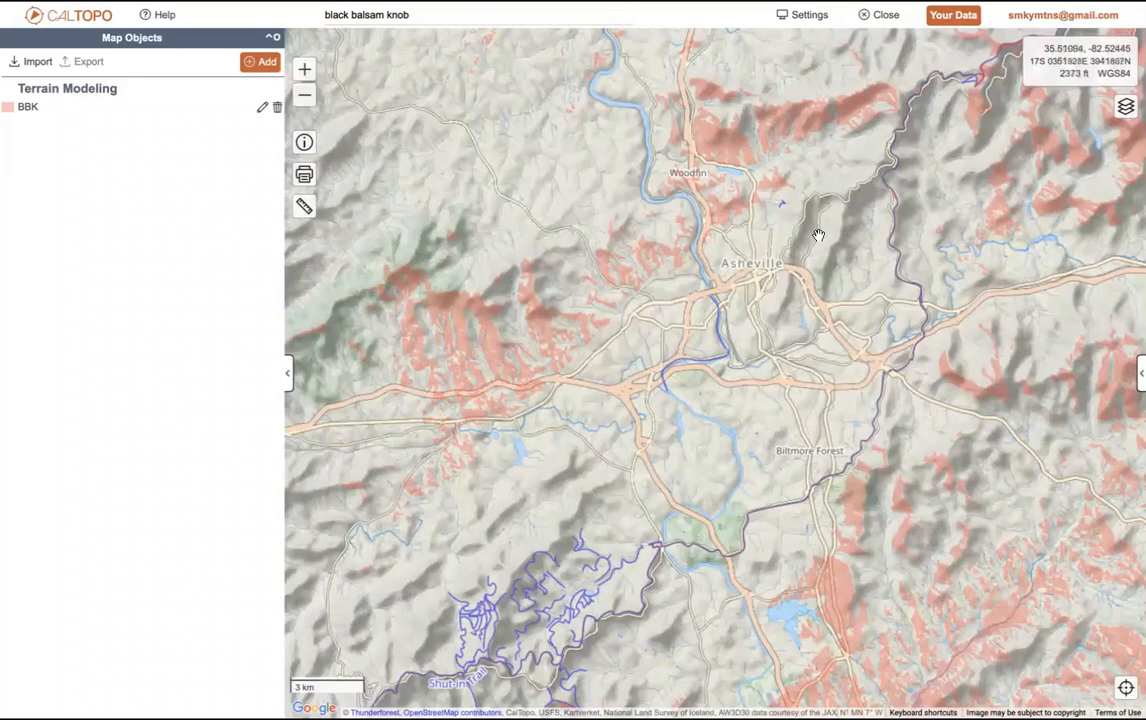
drag(819, 236, 742, 297)
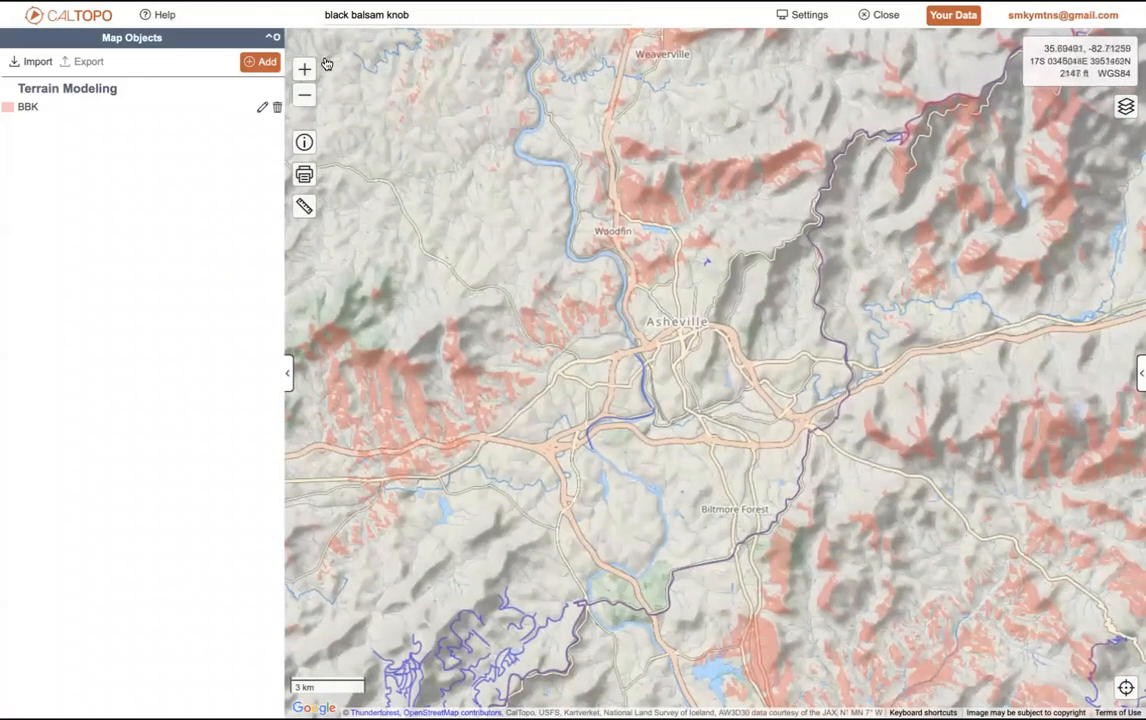
Step: Review the custom layer types without adding one, and delete the BBK viewshed layer
click(265, 62)
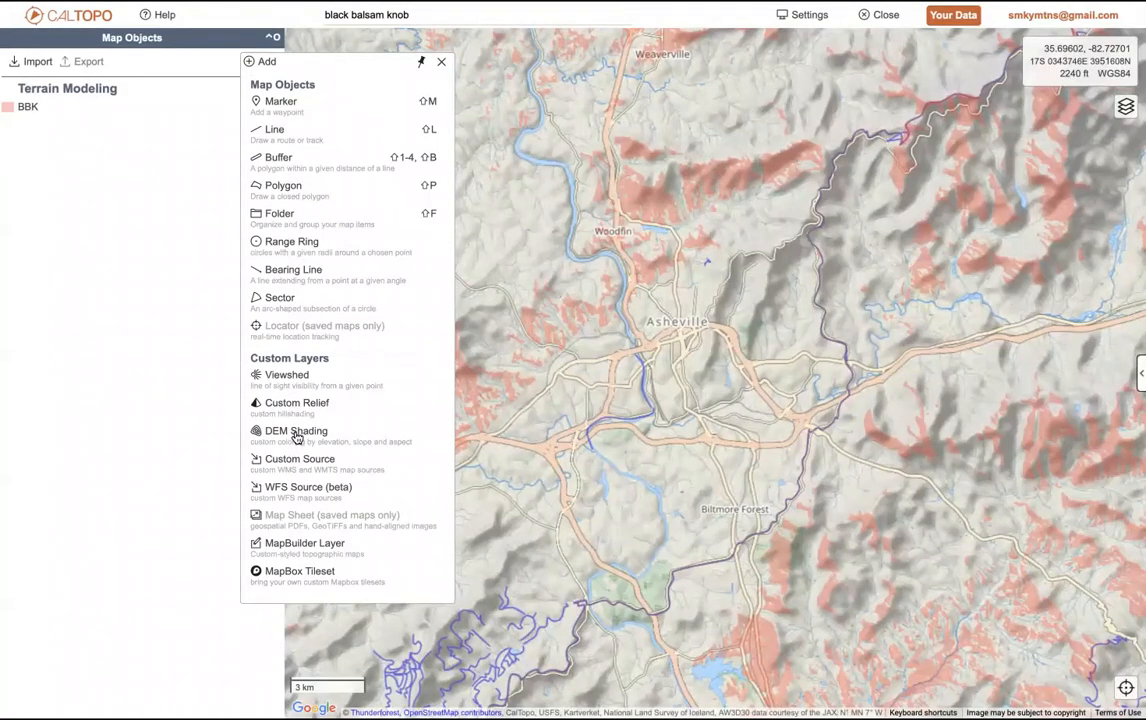
click(150, 185)
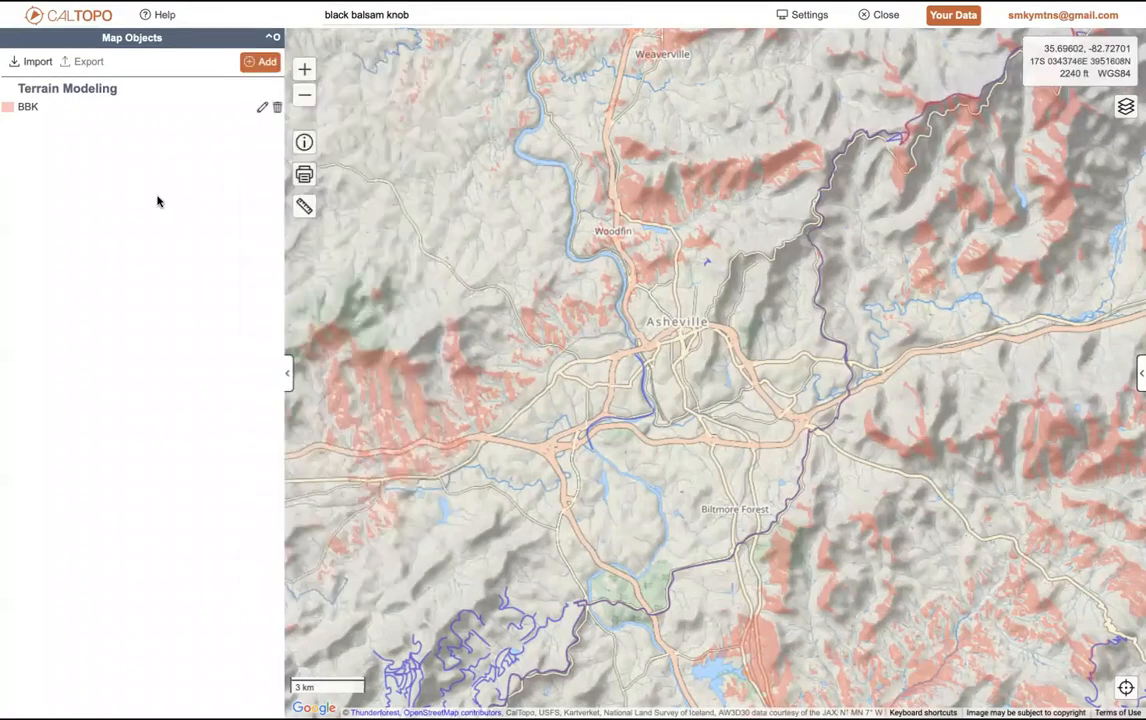
click(277, 107)
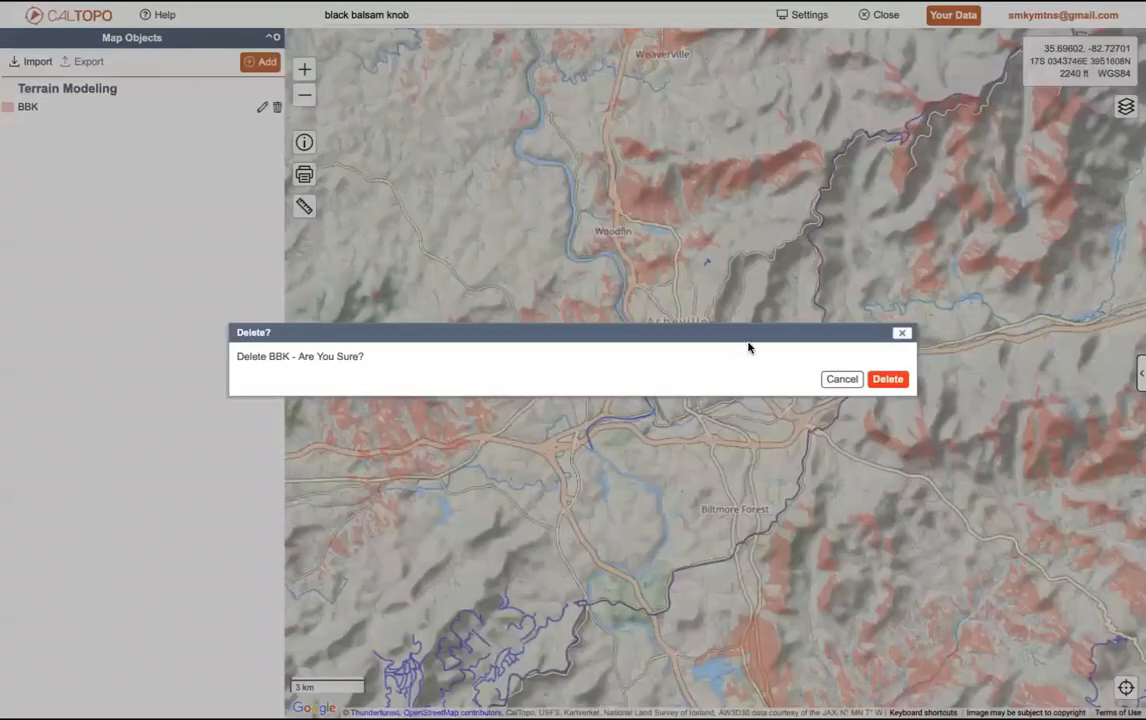
click(888, 379)
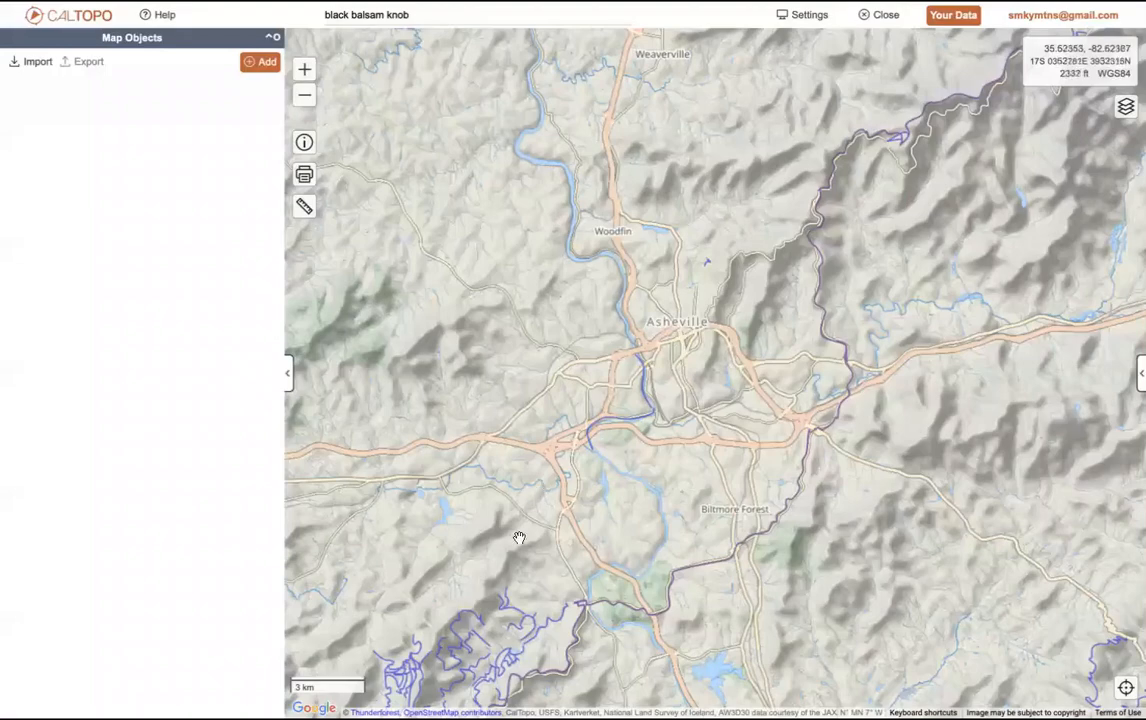
Step: Repeat the search for "black balsam knob" and examine the summit and its trails up close
drag(519, 538, 840, 134)
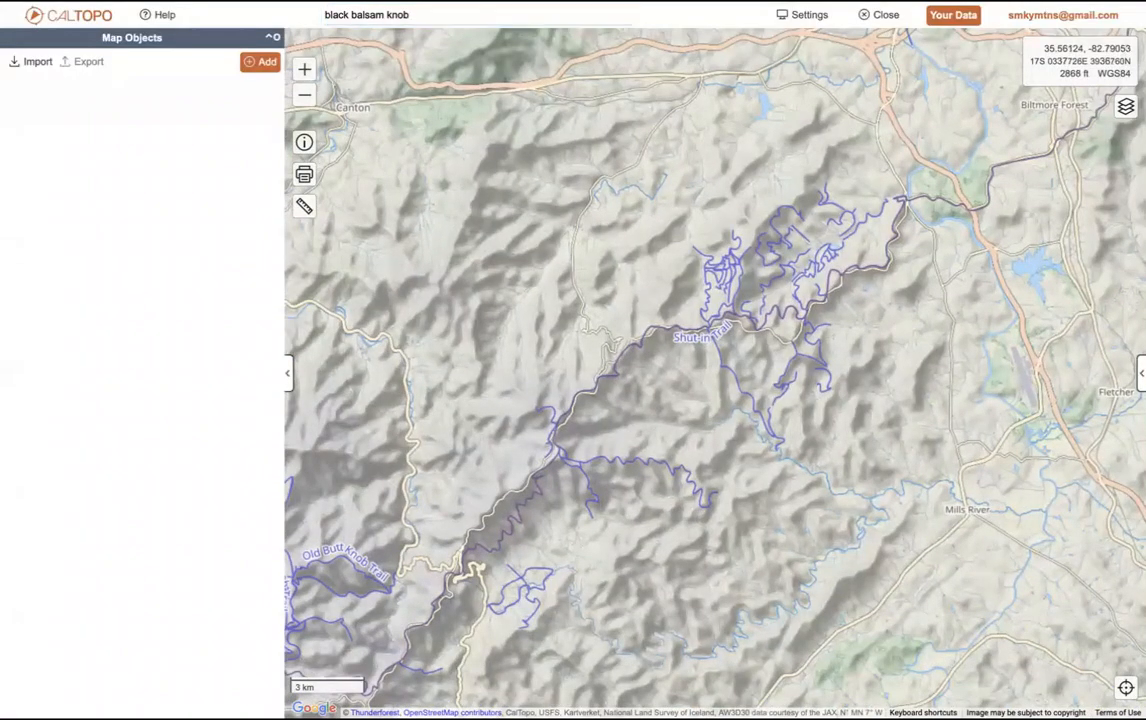
key(Return)
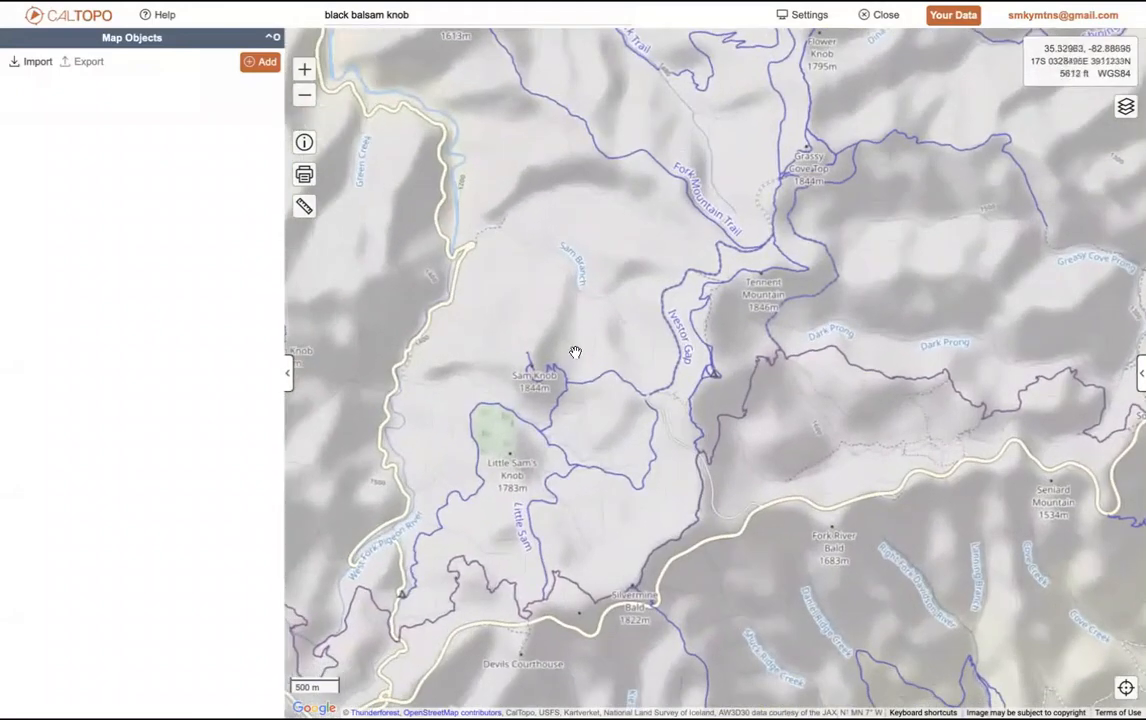
scroll(546, 375, up, 1)
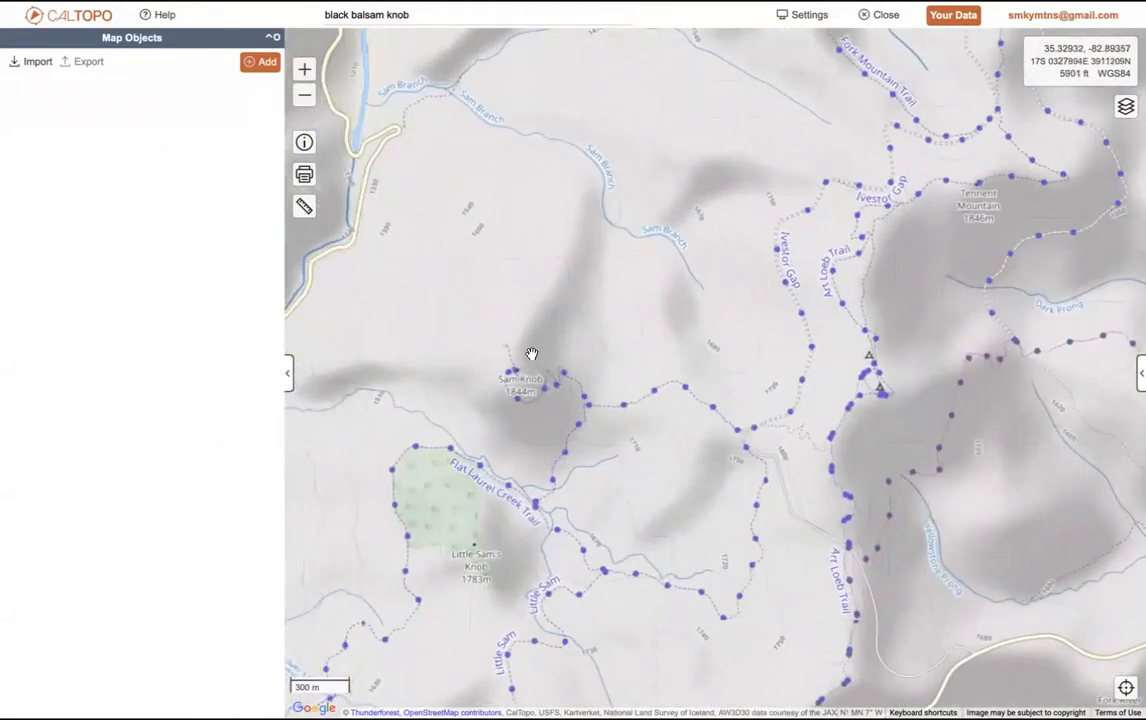
drag(839, 235, 404, 537)
drag(573, 353, 587, 239)
drag(515, 459, 636, 237)
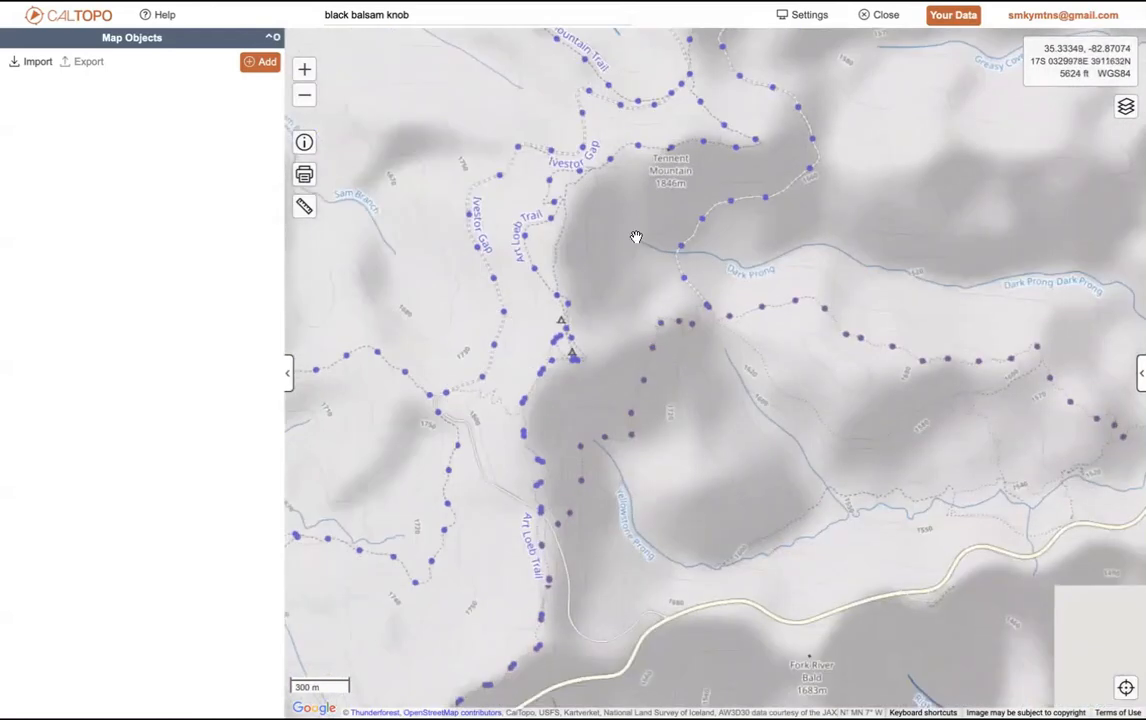
drag(621, 382, 652, 273)
scroll(623, 279, up, 1)
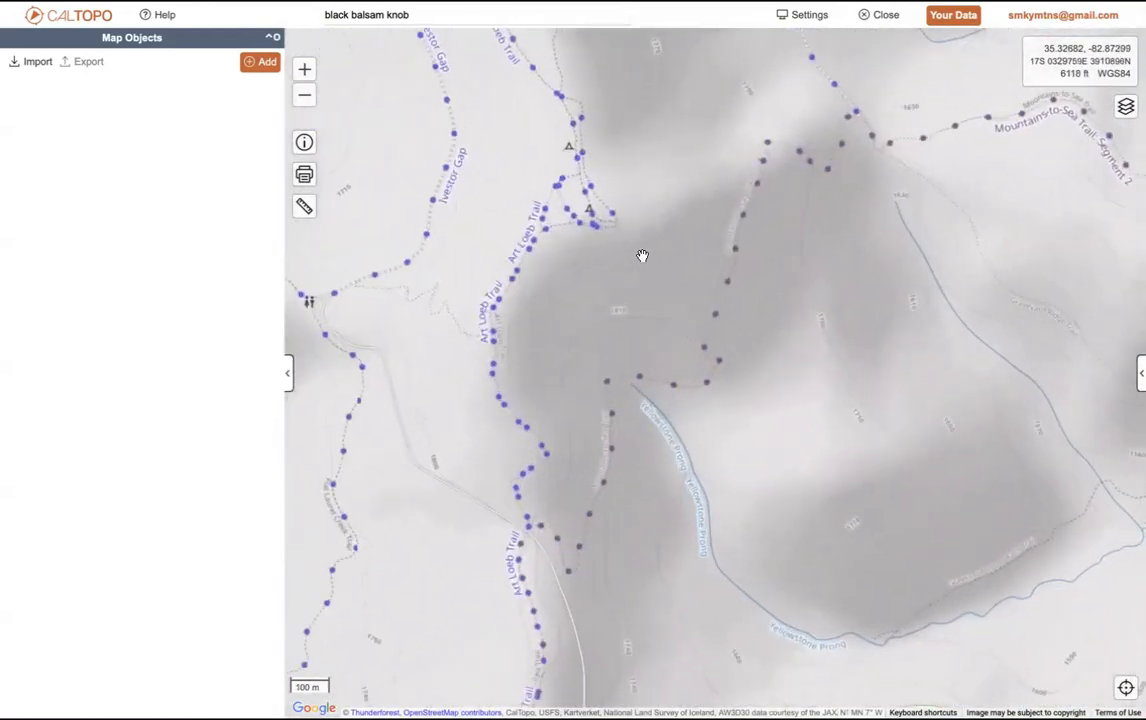
scroll(642, 256, up, 1)
drag(632, 225, 704, 352)
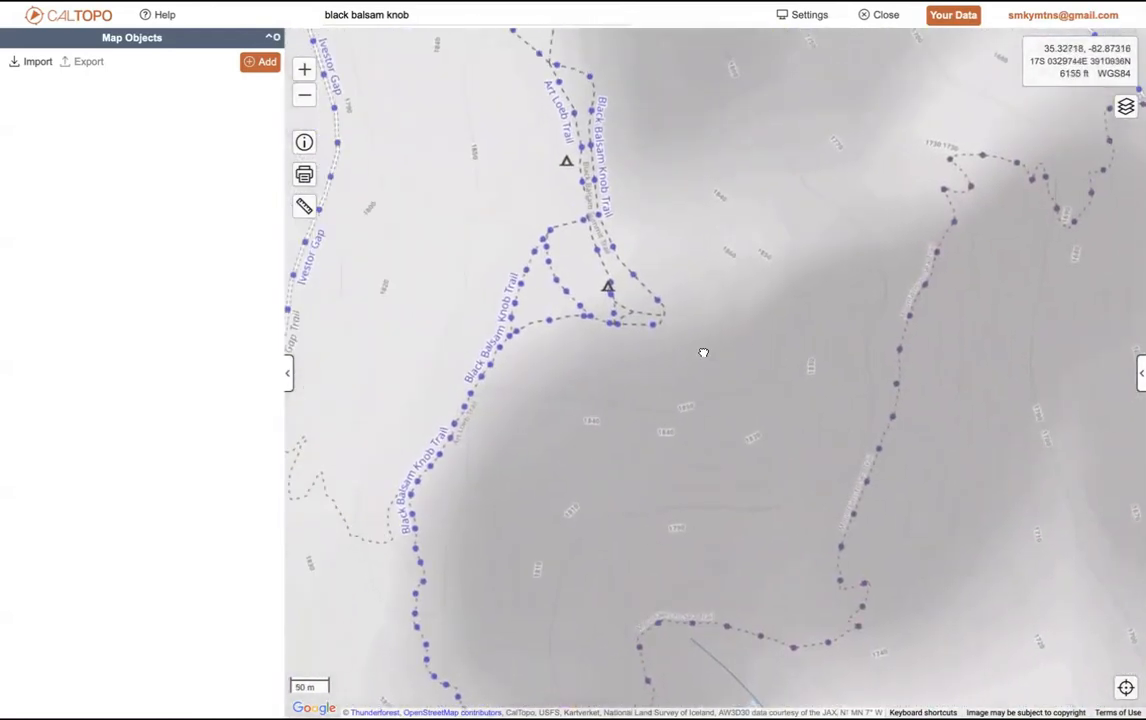
click(261, 63)
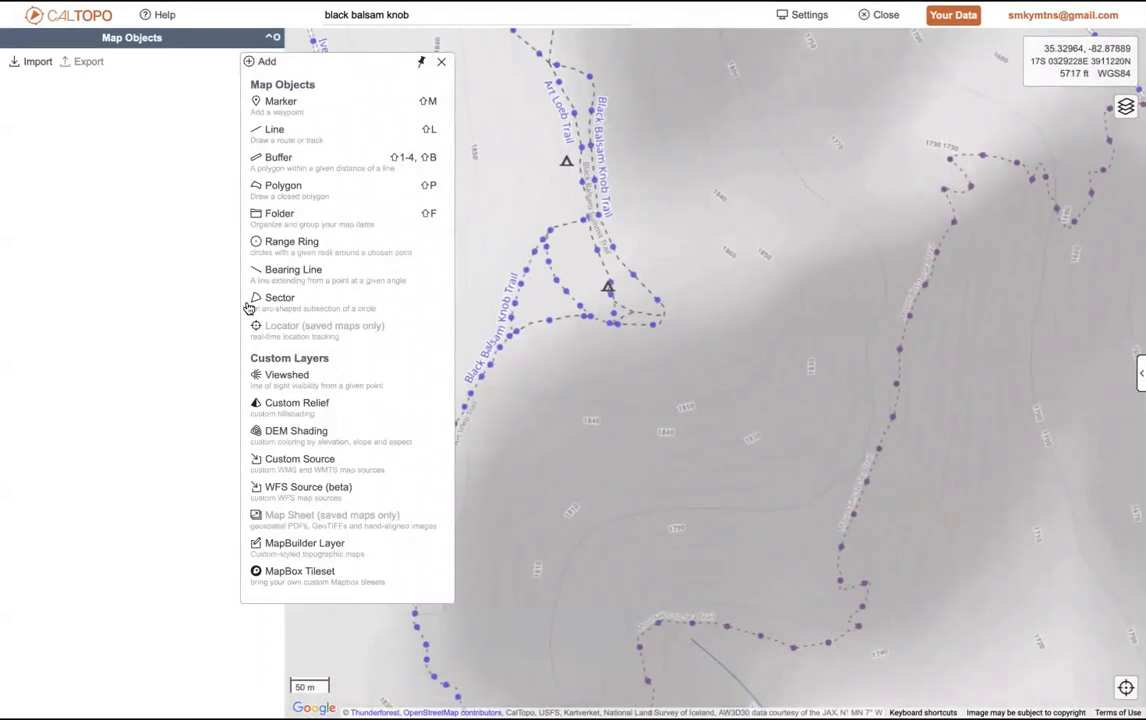
click(281, 433)
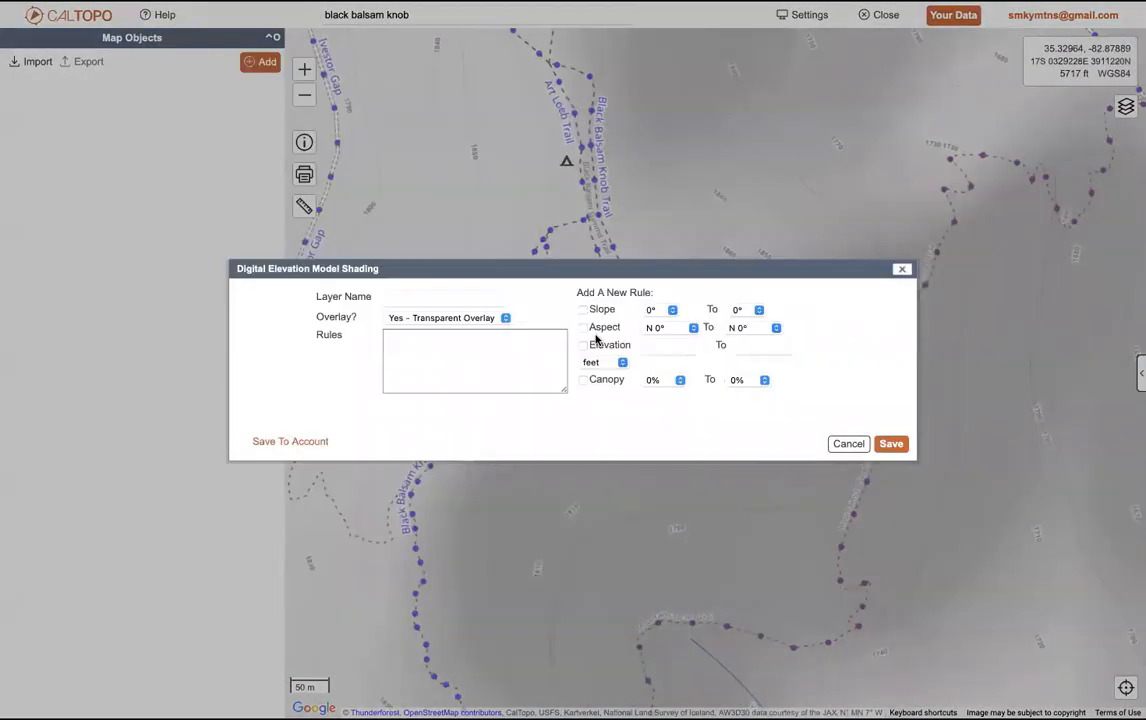
drag(836, 268, 847, 381)
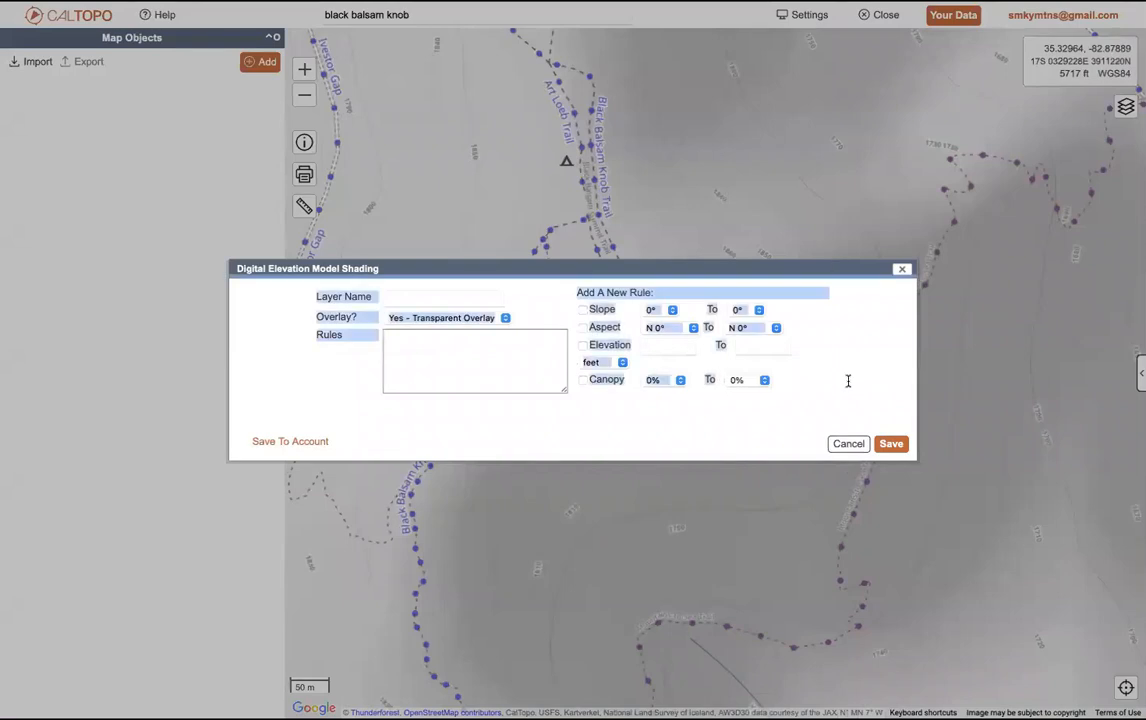
click(847, 444)
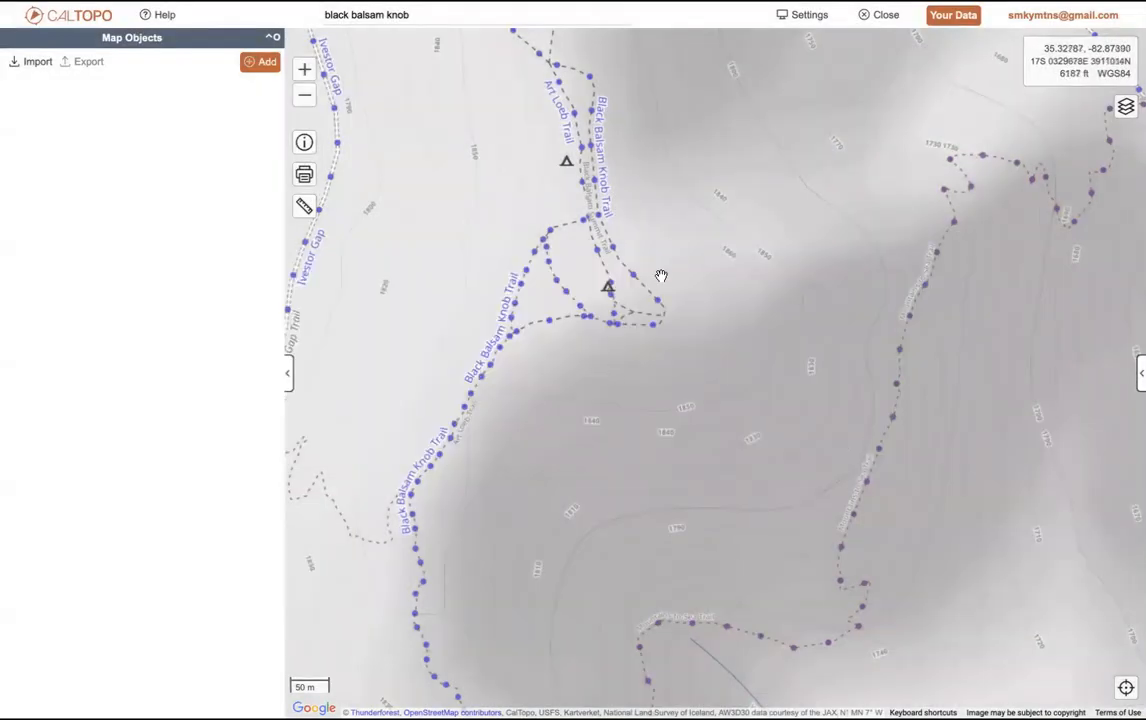
Step: Check the elevation at the Black Balsam Knob summit, and start a DEM shading layer with an elevation range of 6150 to 6210 feet
drag(662, 274, 709, 357)
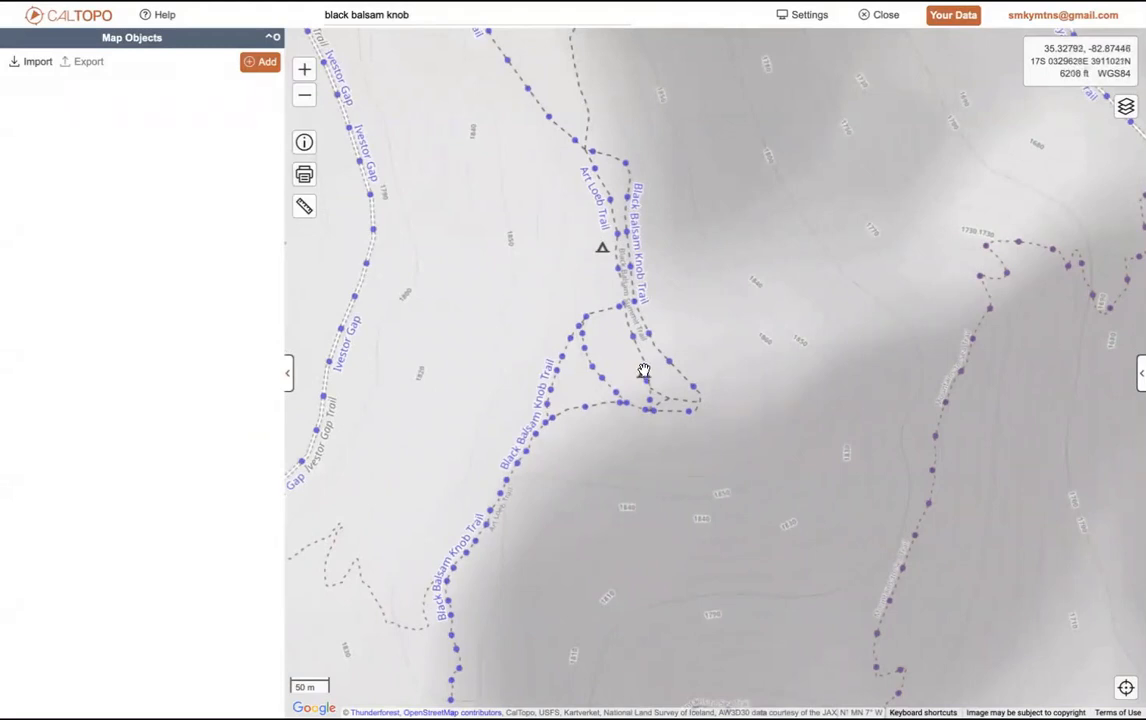
click(643, 371)
click(261, 67)
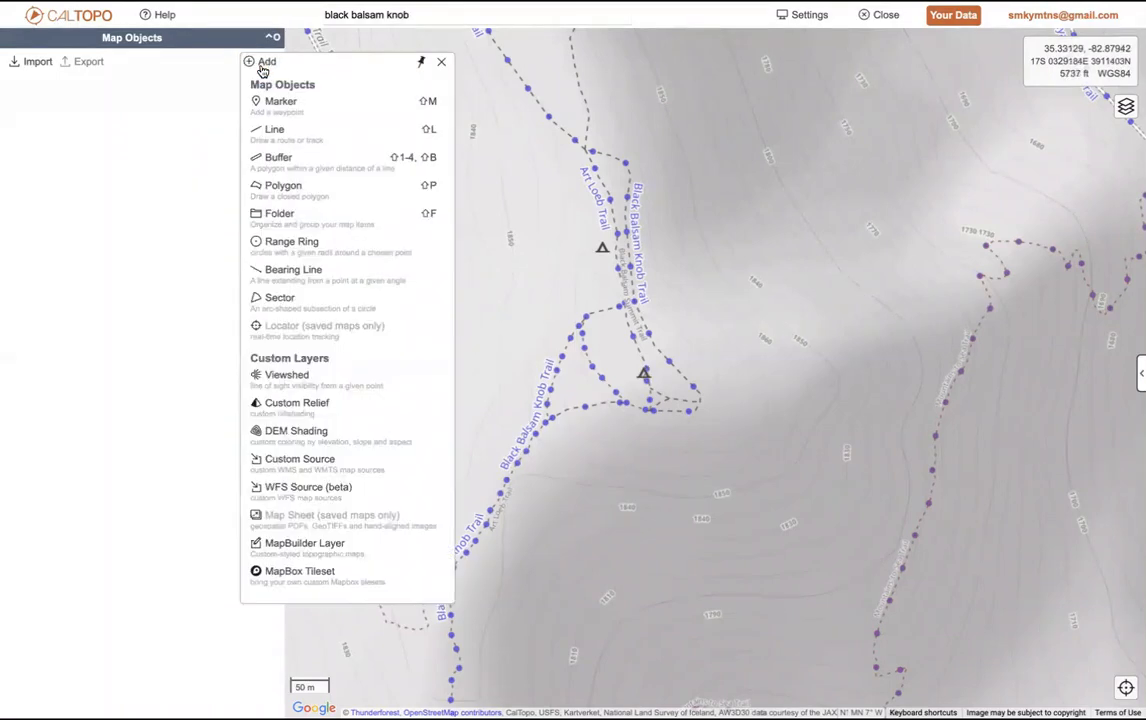
click(294, 432)
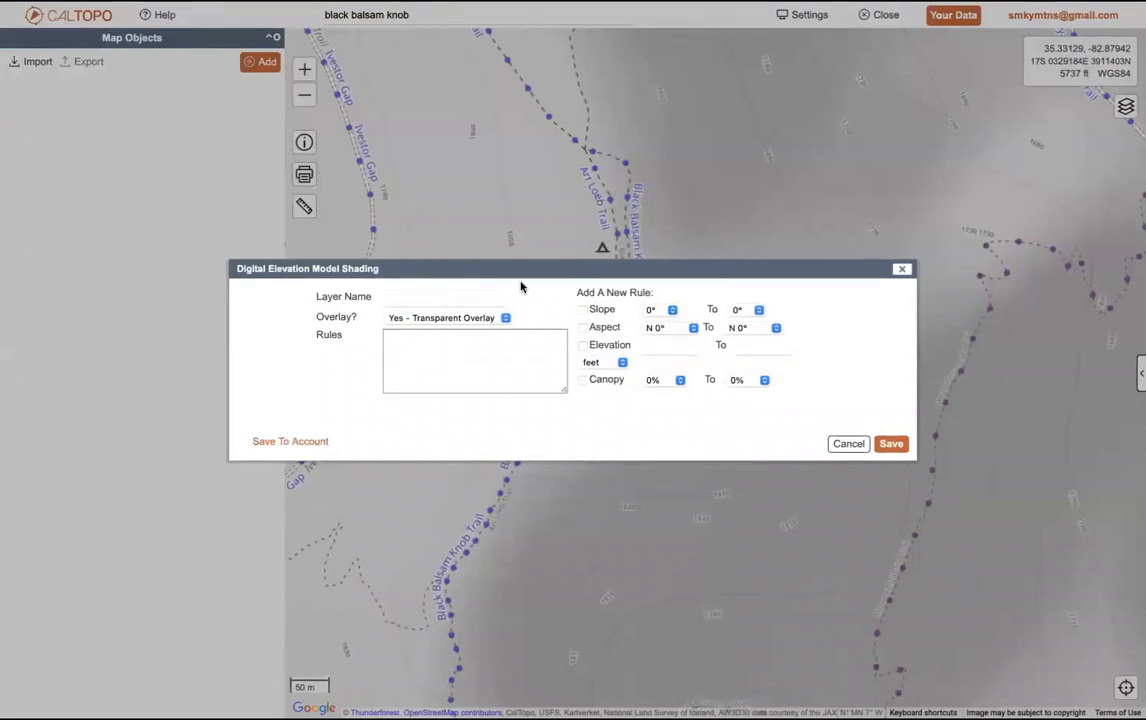
click(584, 346)
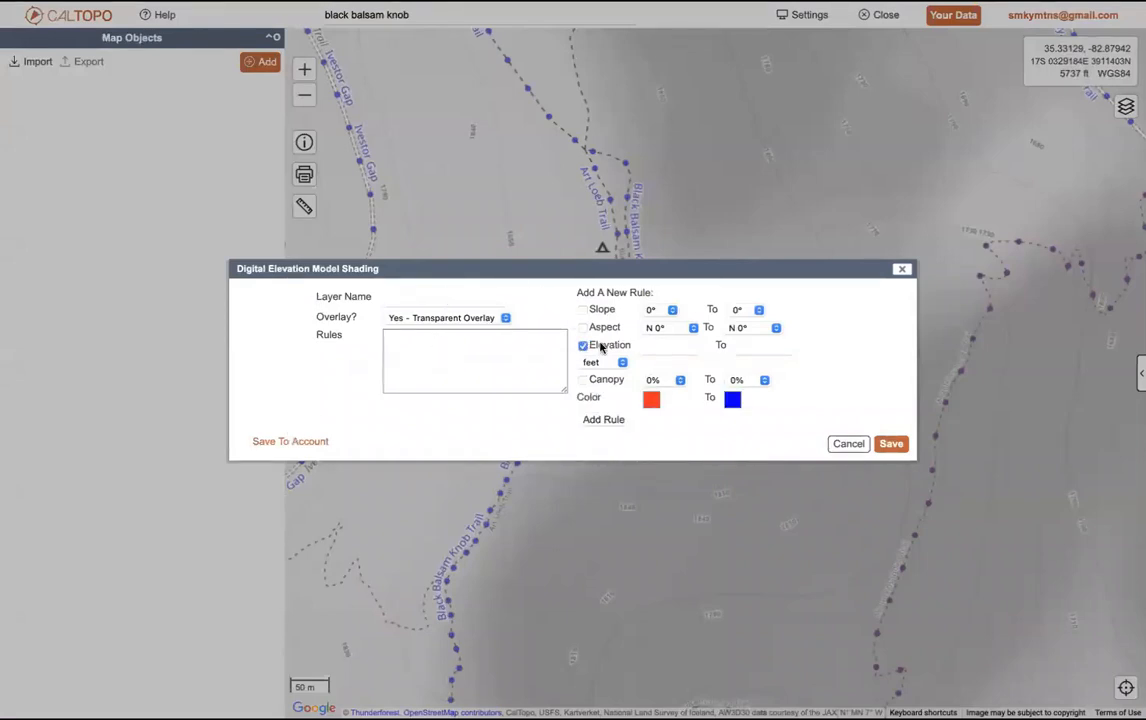
click(757, 345)
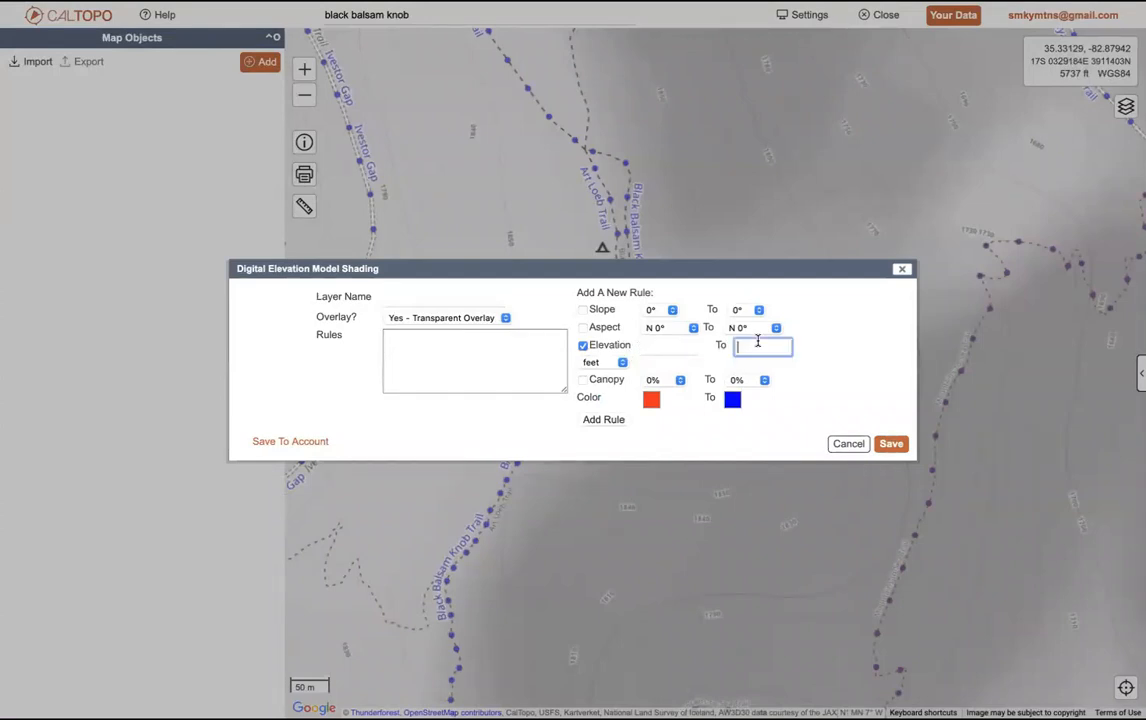
text(6210)
click(665, 346)
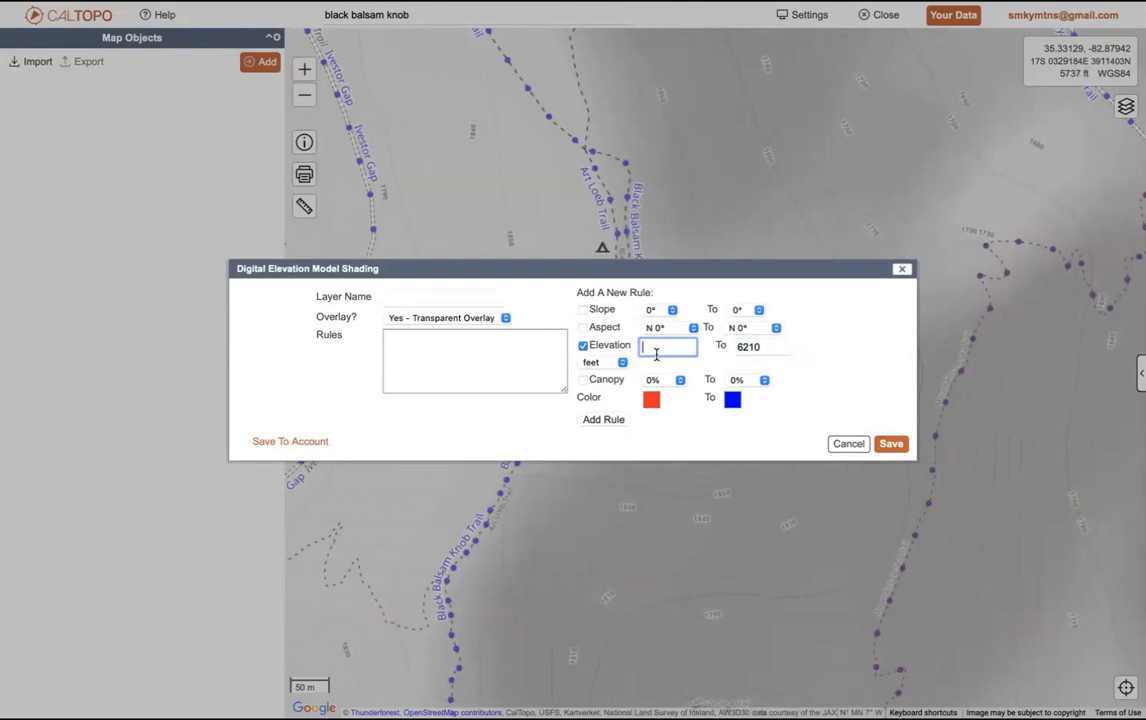
text(6150)
Step: Make the shading solid red with a red end color, set it as a base layer, and add the elevation rule
click(736, 400)
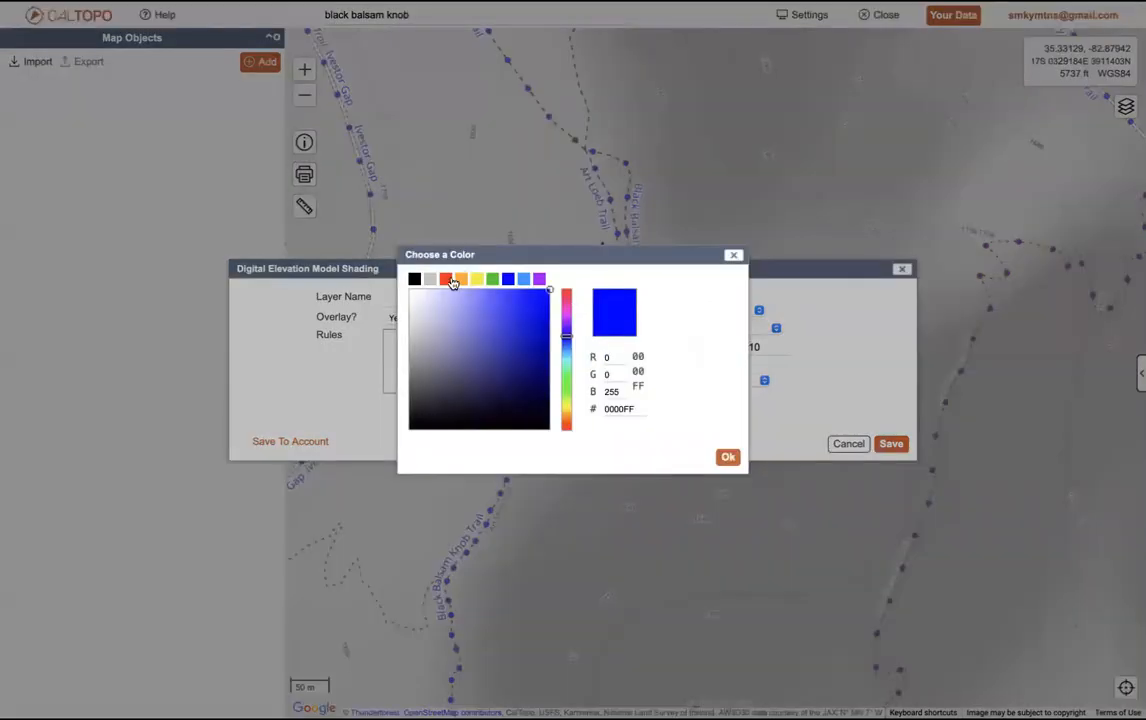
click(451, 283)
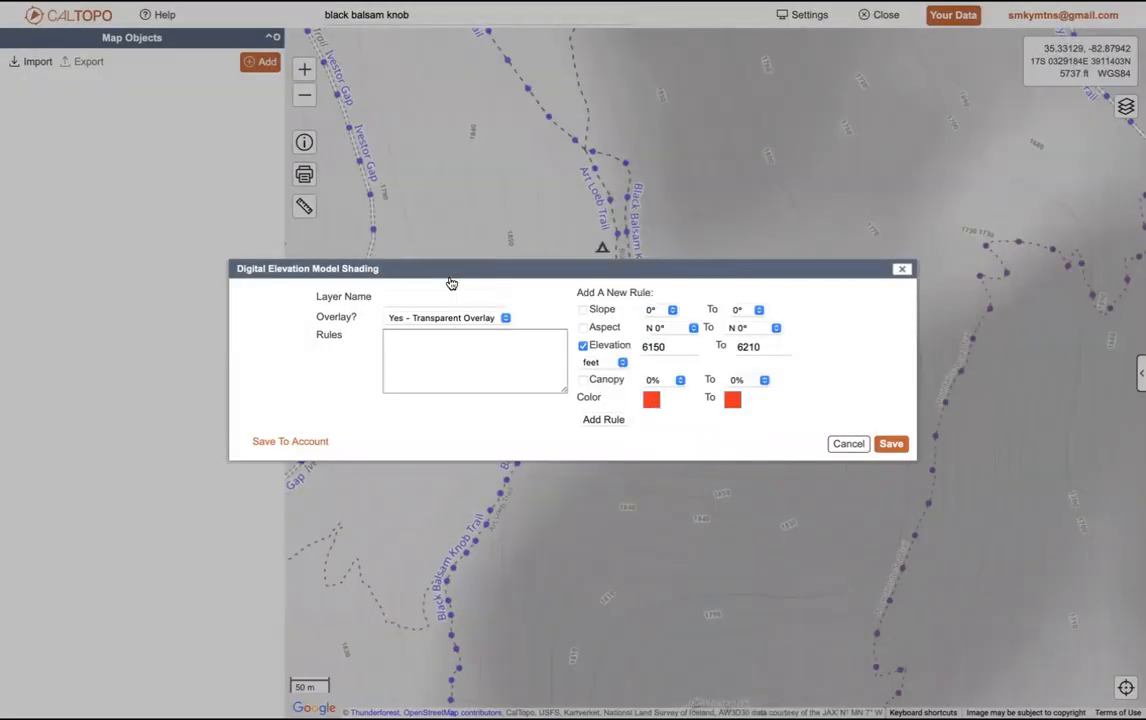
click(496, 320)
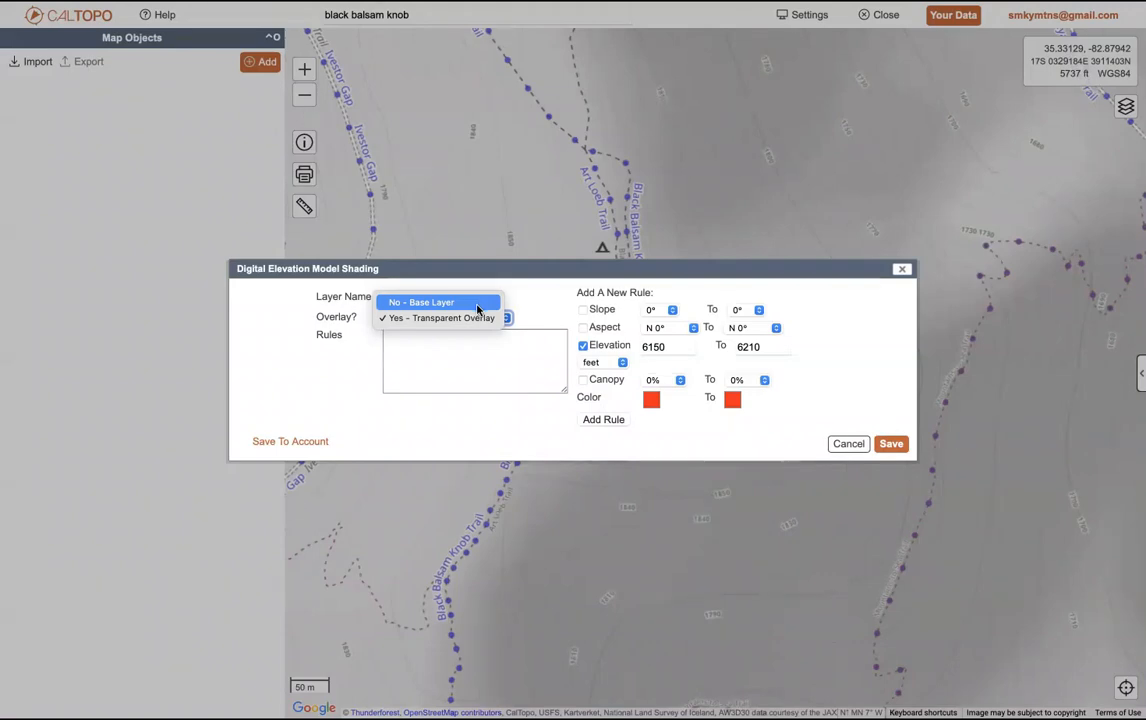
click(476, 304)
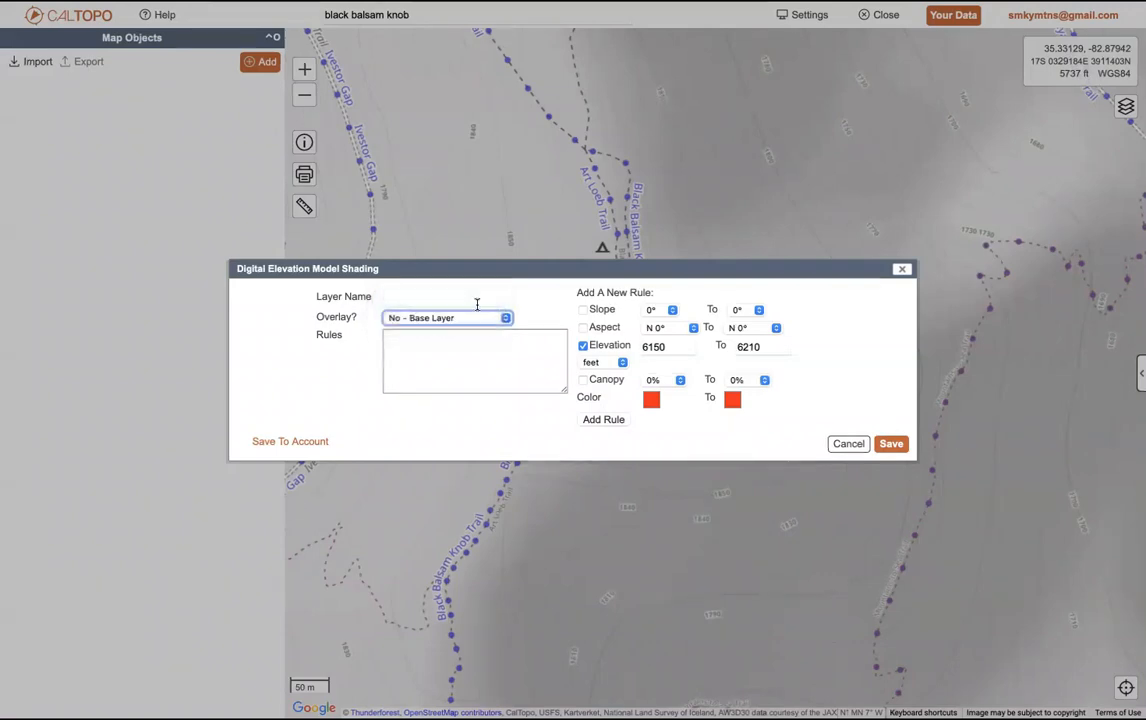
click(601, 420)
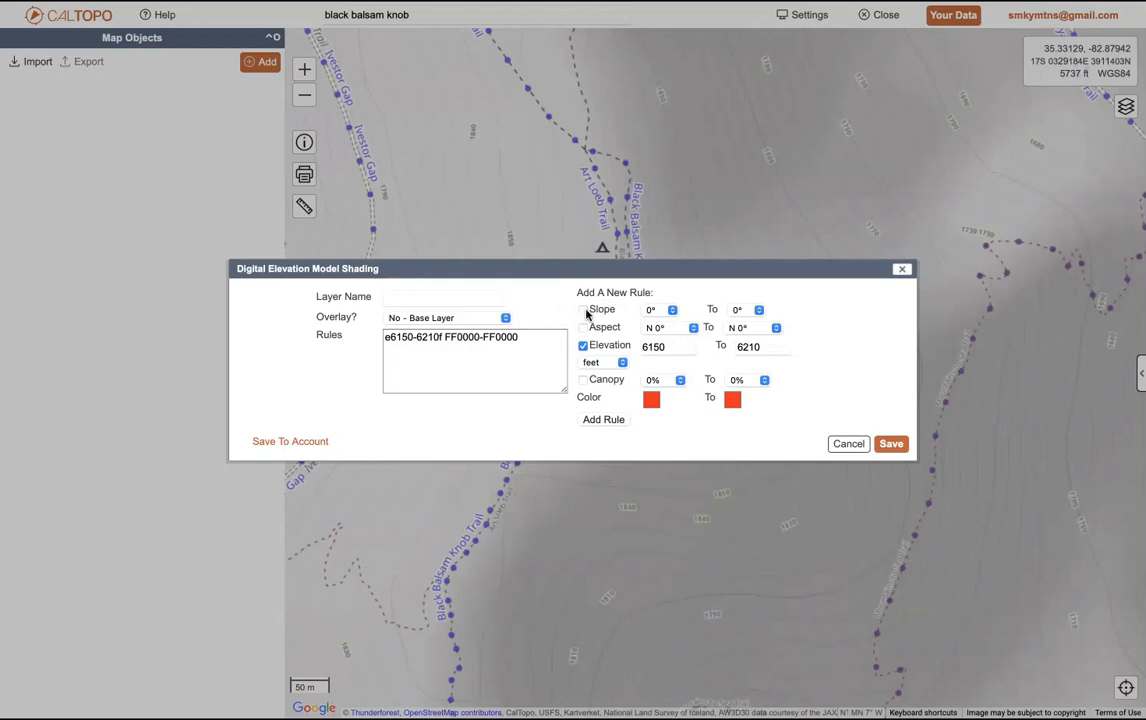
Step: Choose a slope range of 40° to 63° for a new rule without adding it
click(668, 310)
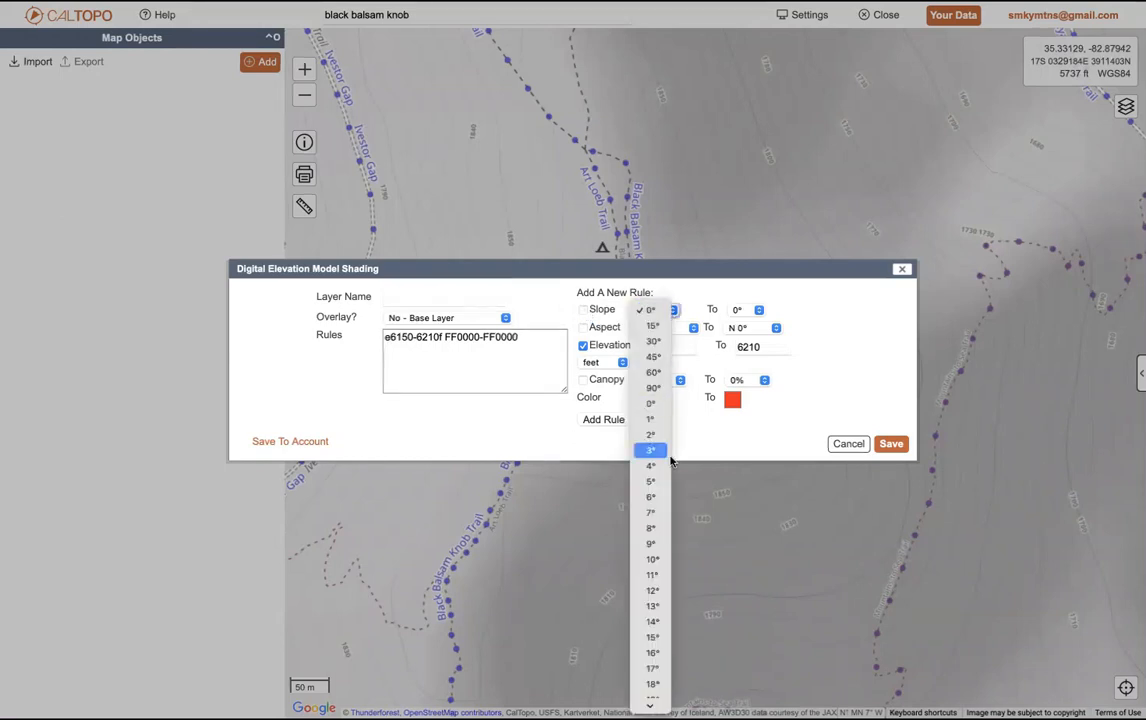
scroll(658, 640, down, 5)
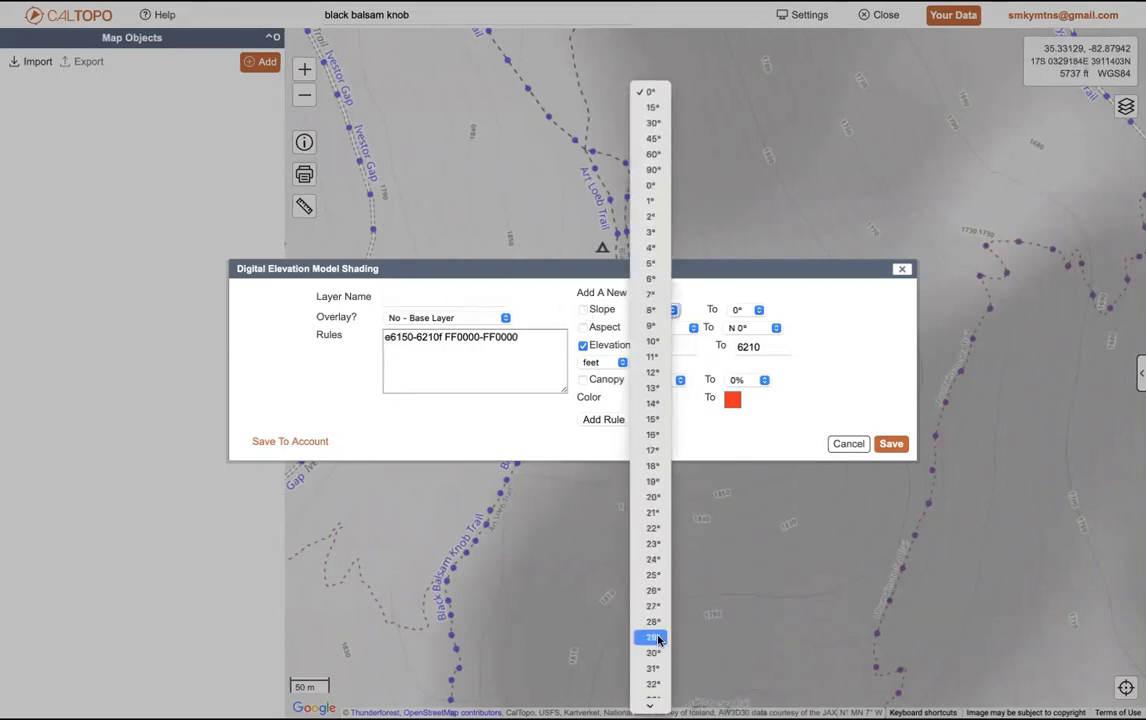
scroll(658, 640, down, 4)
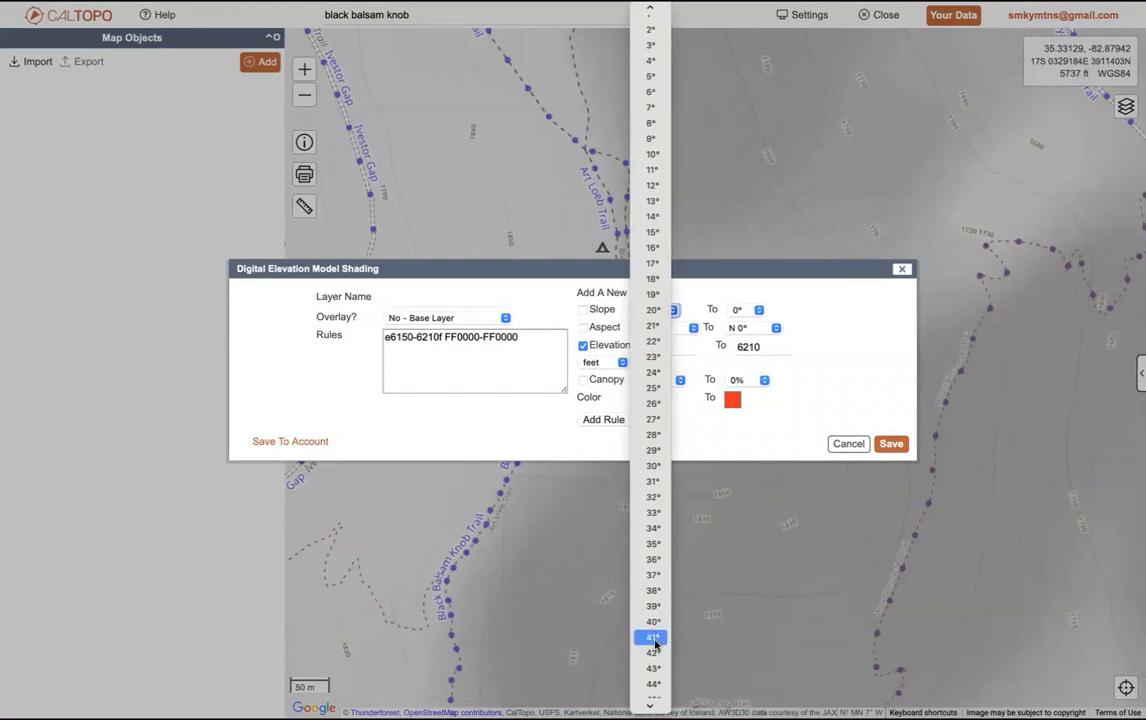
click(660, 624)
click(758, 309)
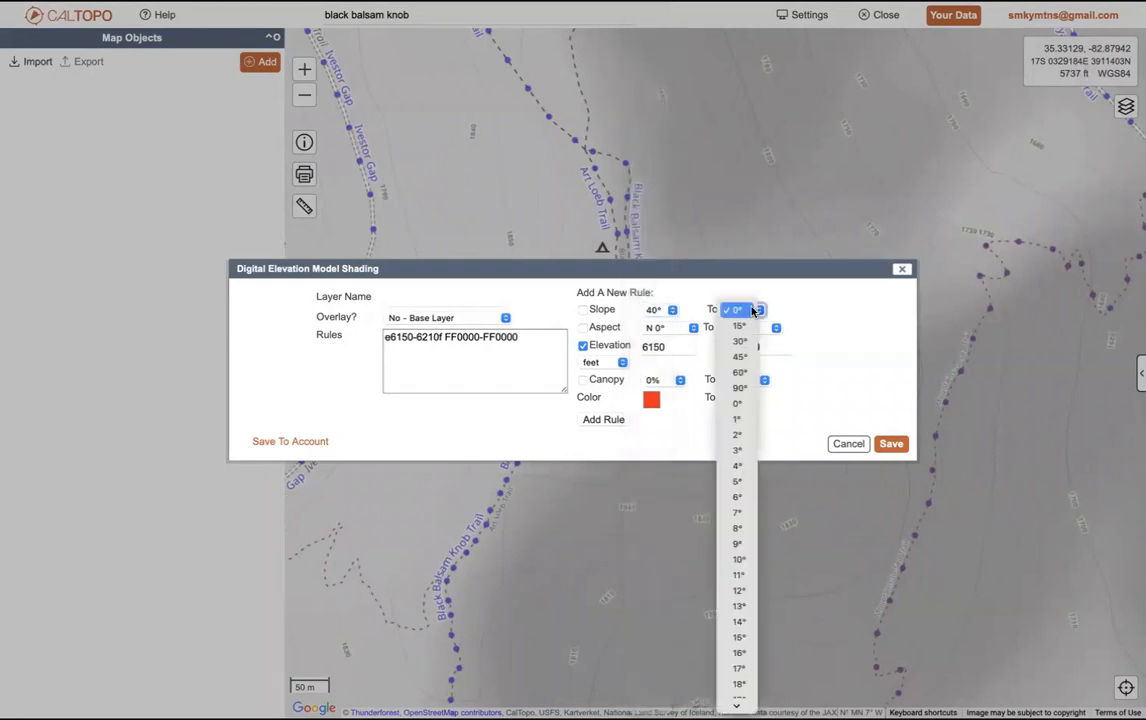
scroll(736, 668, down, 10)
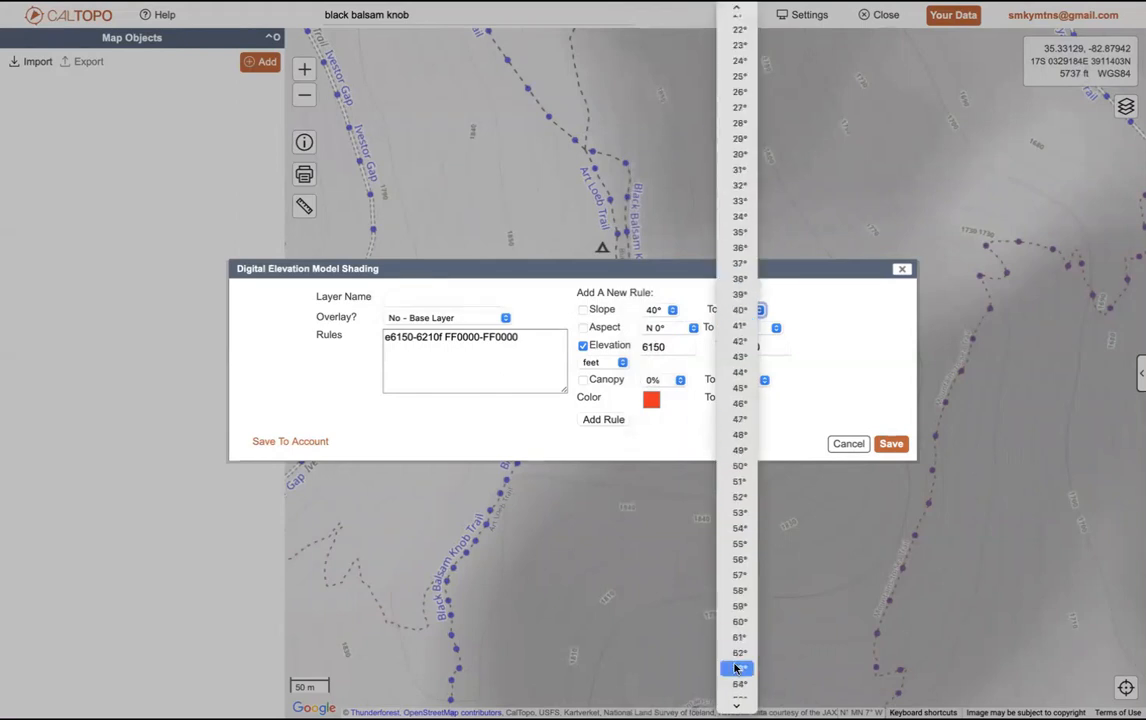
click(738, 668)
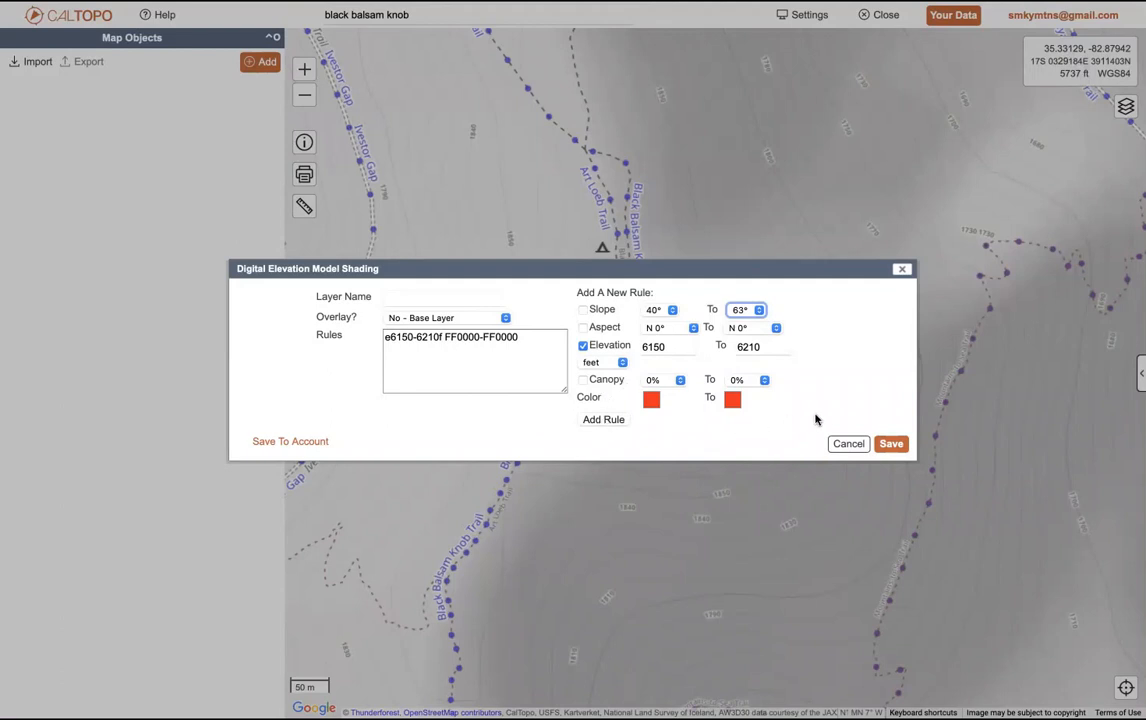
Step: Save the unnamed DEM shading layer and reduce its opacity to 79%
click(891, 444)
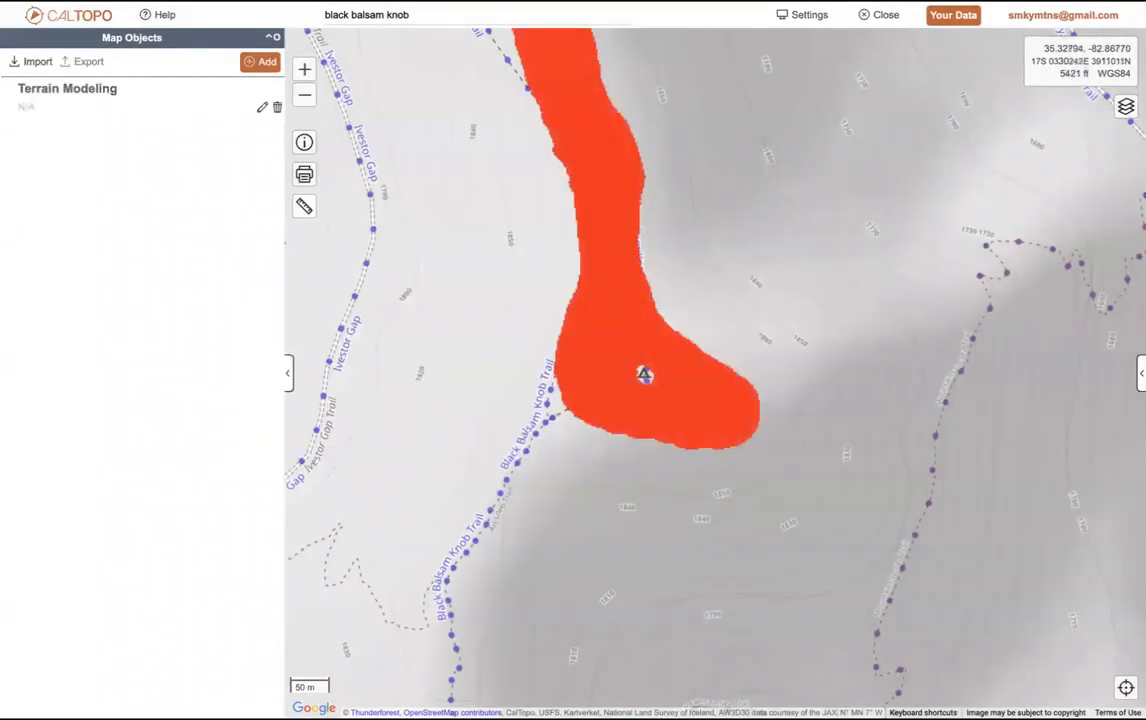
click(1141, 373)
click(995, 190)
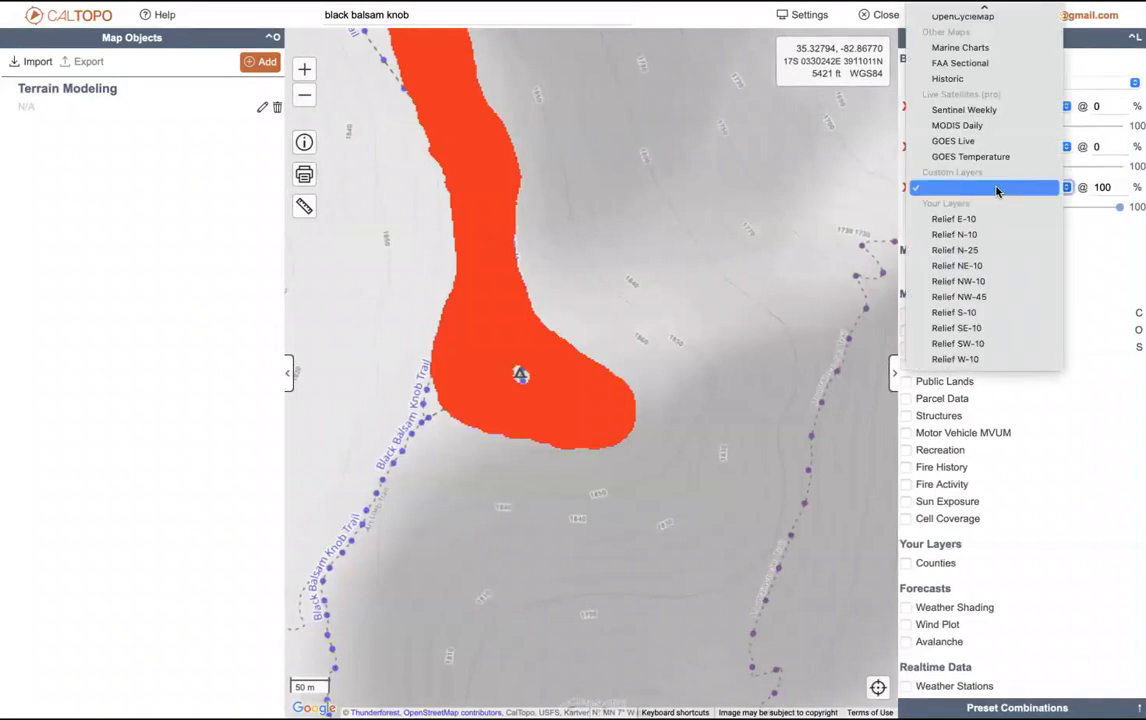
click(996, 190)
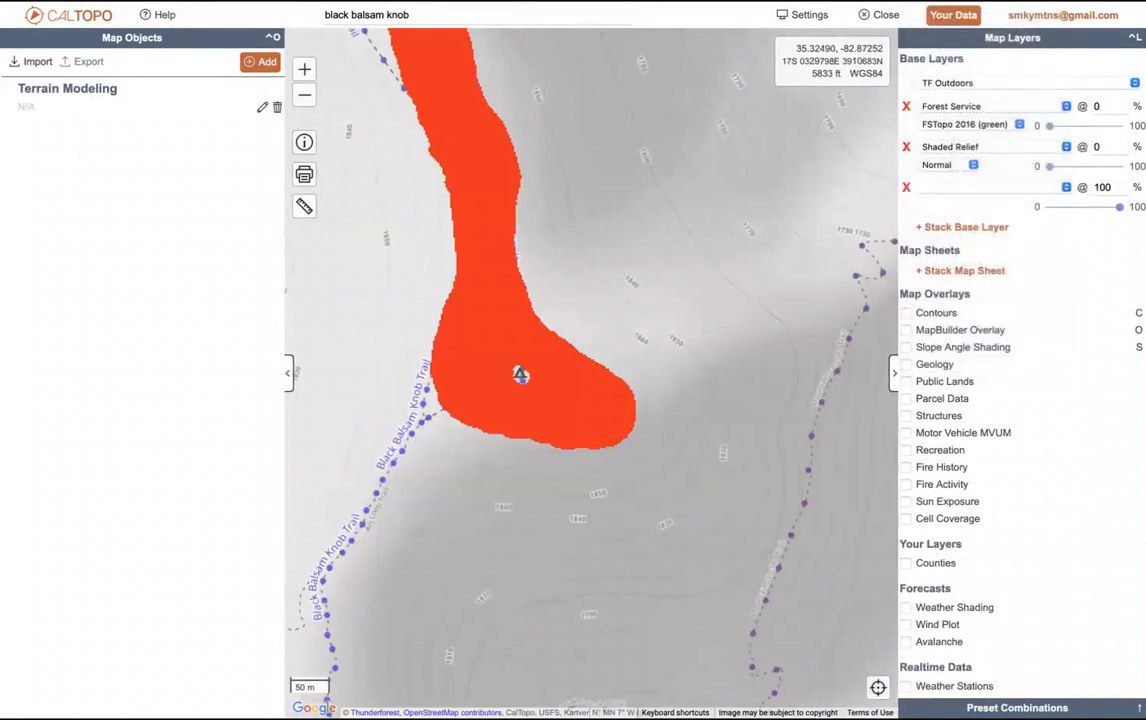
mouse_move(1119, 207)
mouse_down()
mouse_move(1053, 210)
mouse_move(1118, 210)
mouse_move(1069, 207)
mouse_move(1106, 209)
mouse_up()
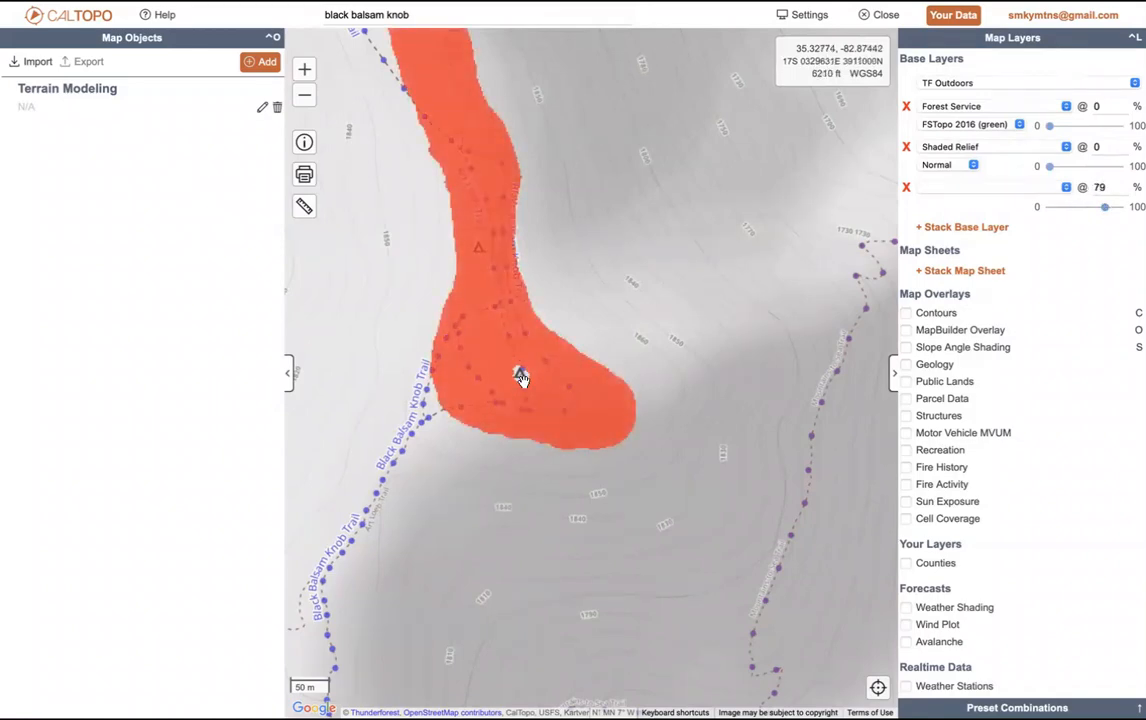
Step: Edit the DEM shading rule to raise its upper elevation limit to 6212 feet, and save the layer
click(262, 110)
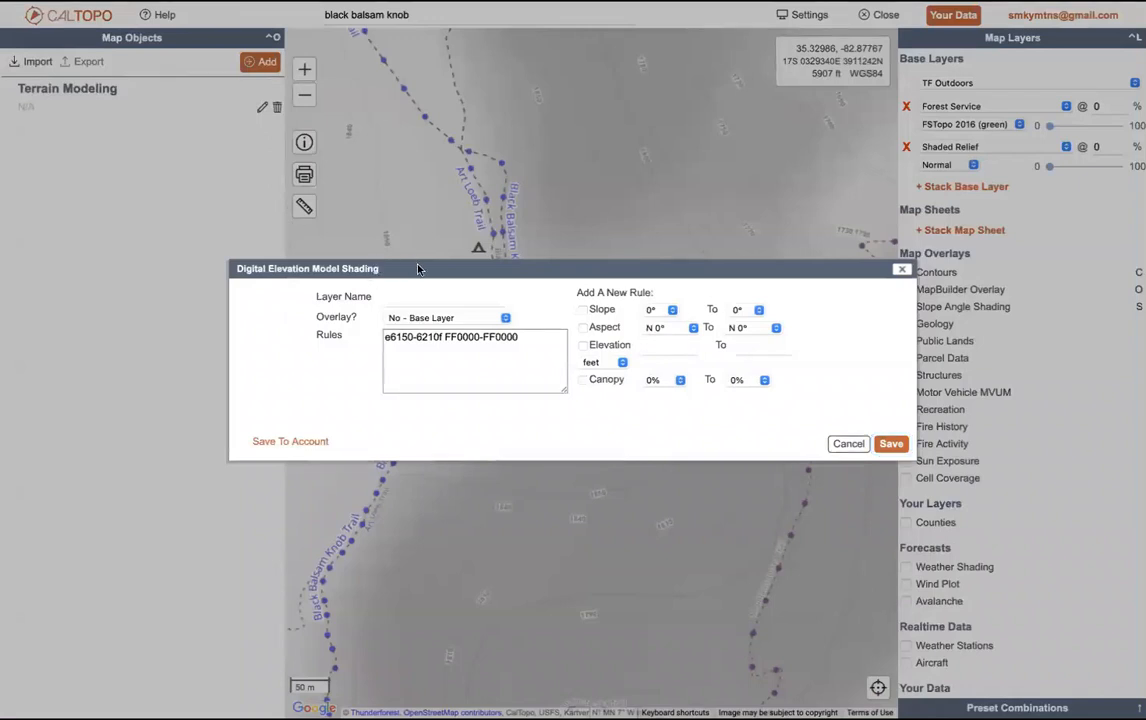
drag(418, 267, 408, 387)
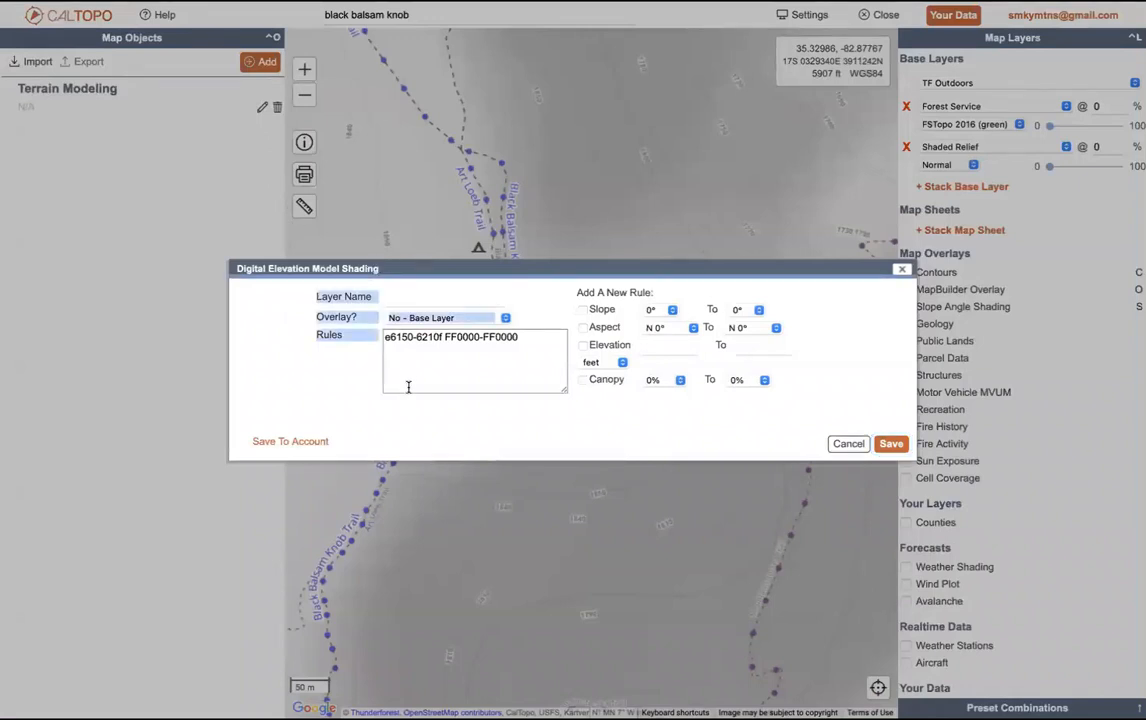
click(441, 340)
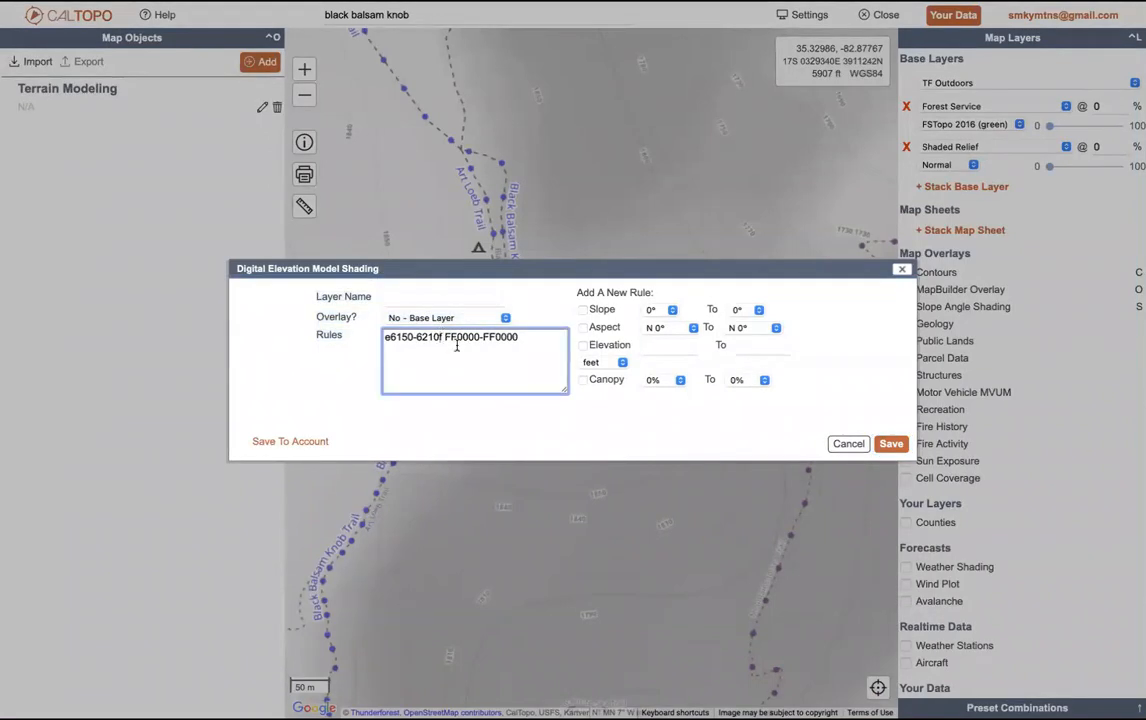
key(BackSpace)
text(2)
click(891, 444)
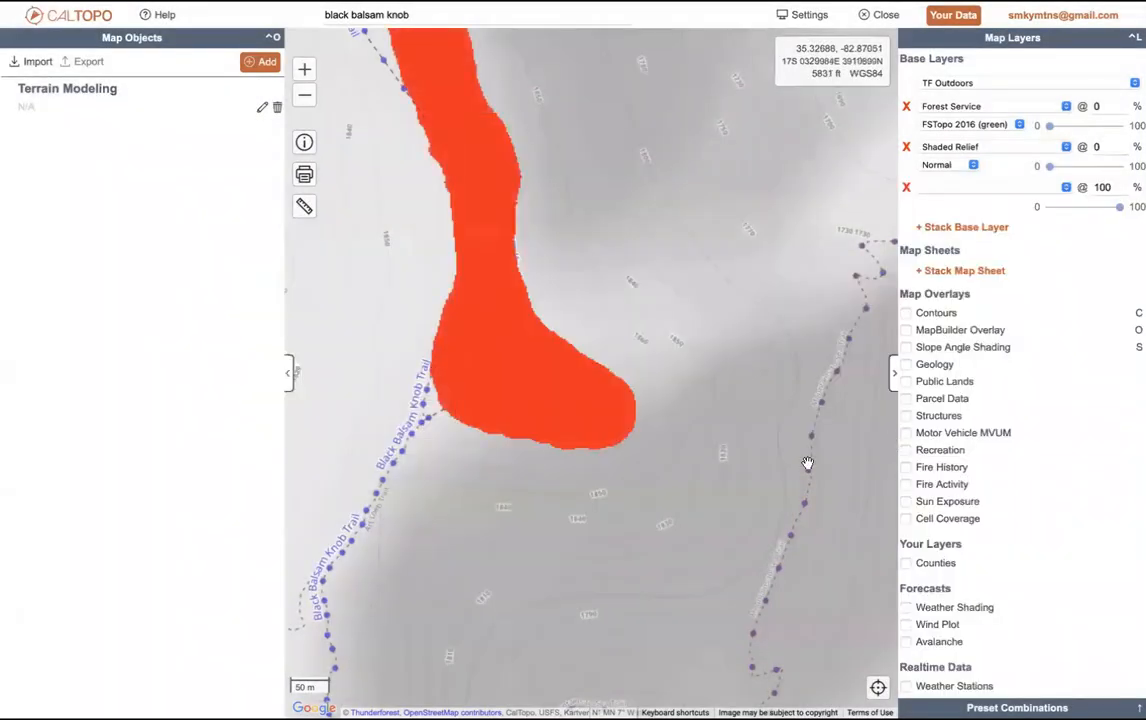
Step: Edit the DEM shading rule to a lower elevation limit of 6152 feet, save the layer, and set its opacity to 50%
click(263, 108)
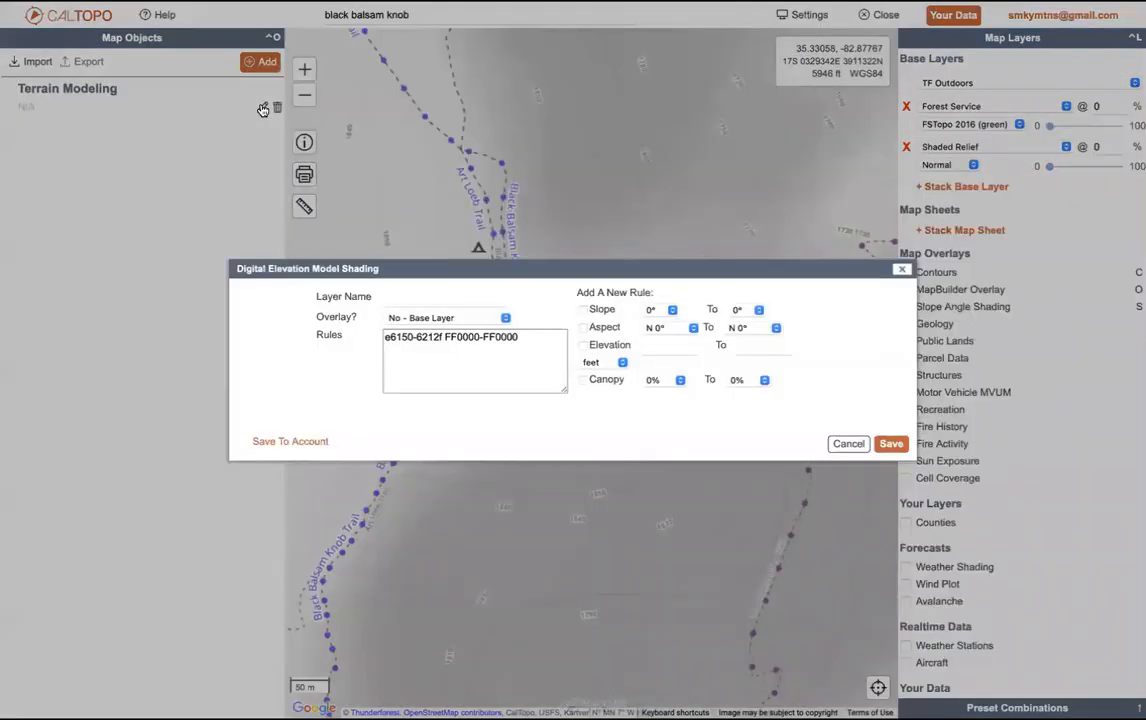
click(415, 336)
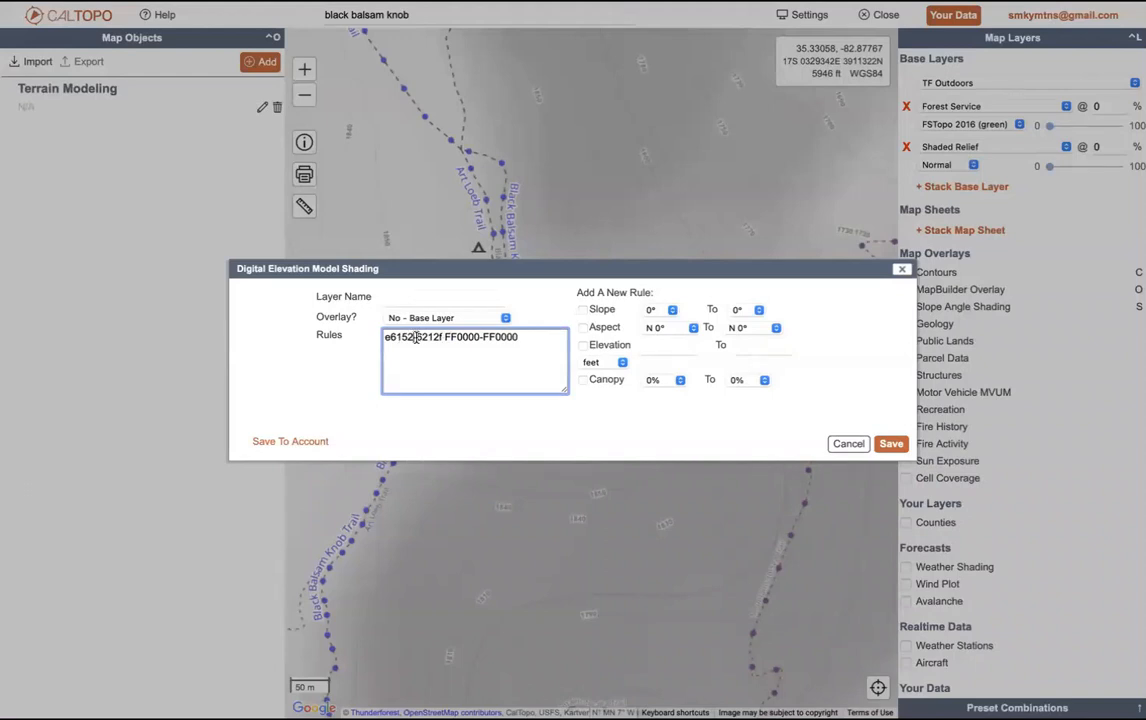
click(890, 444)
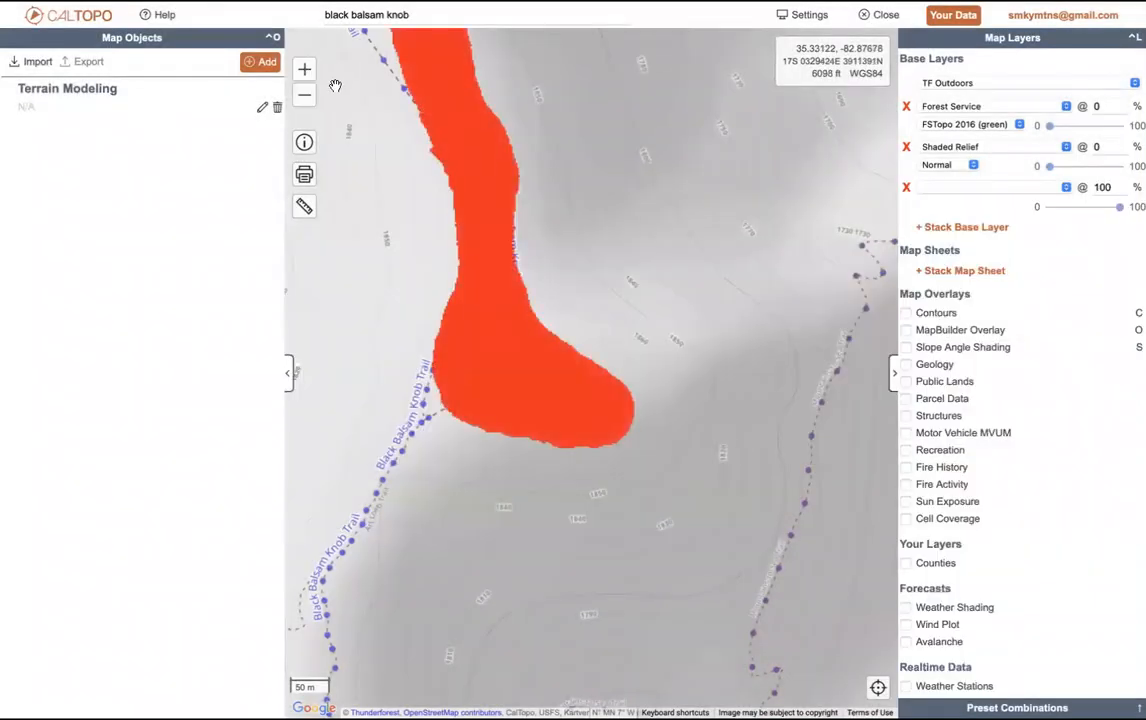
click(304, 95)
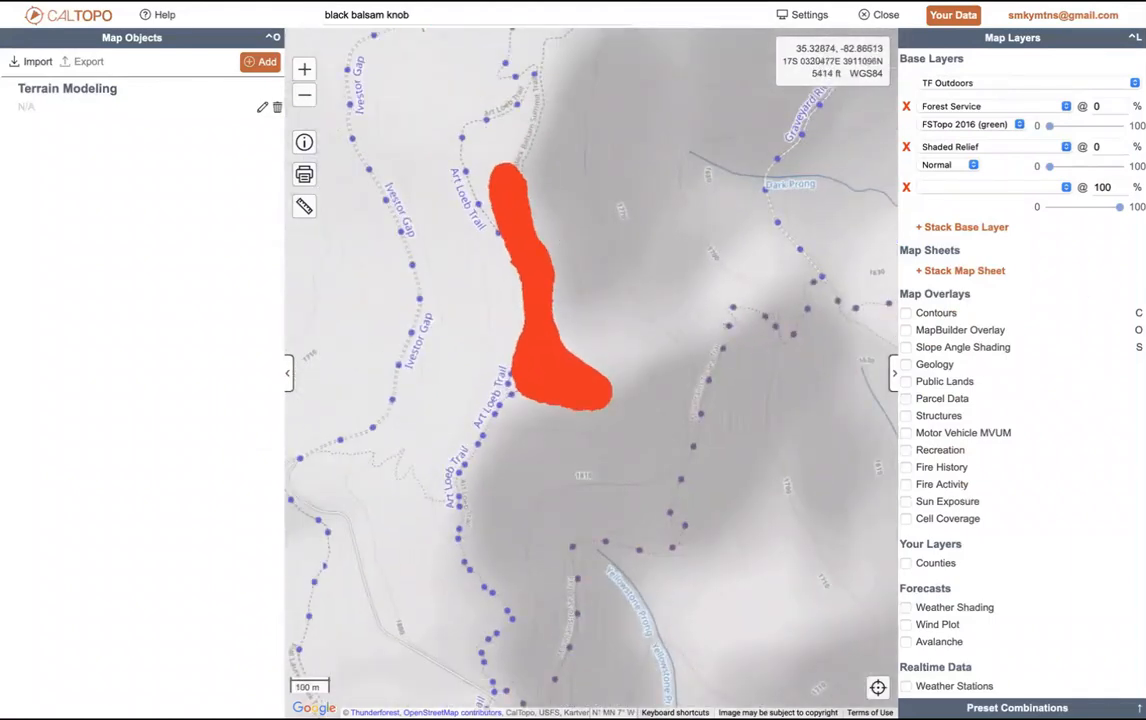
drag(1119, 207, 1086, 213)
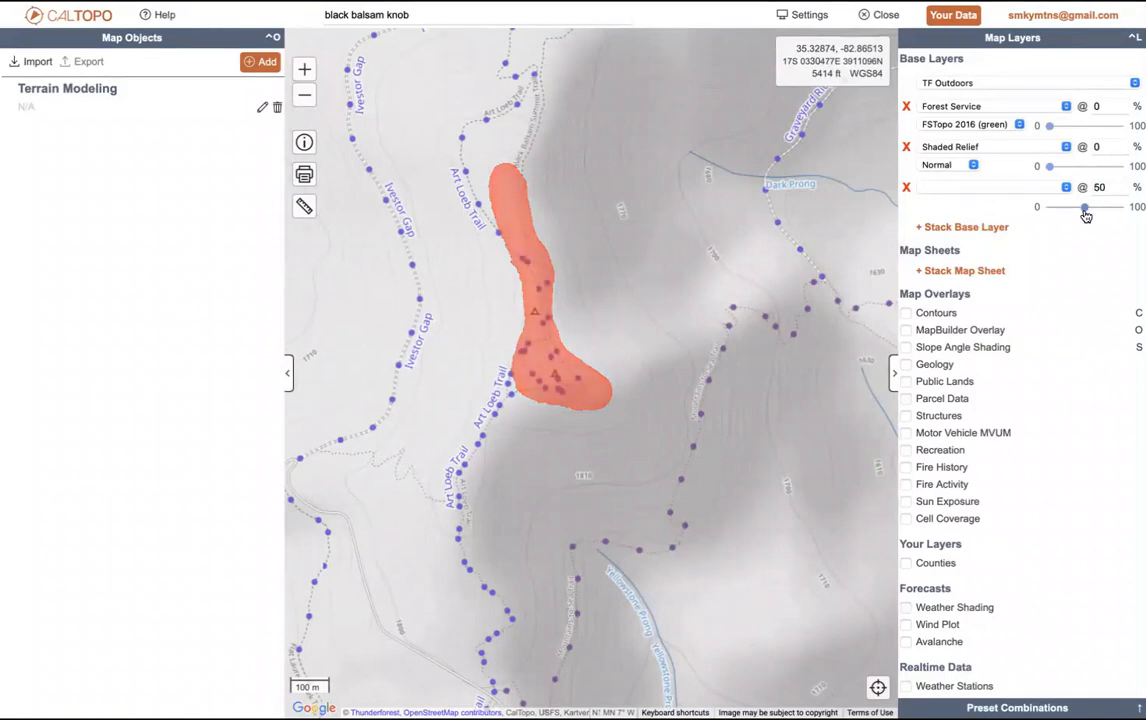
scroll(636, 328, up, 1)
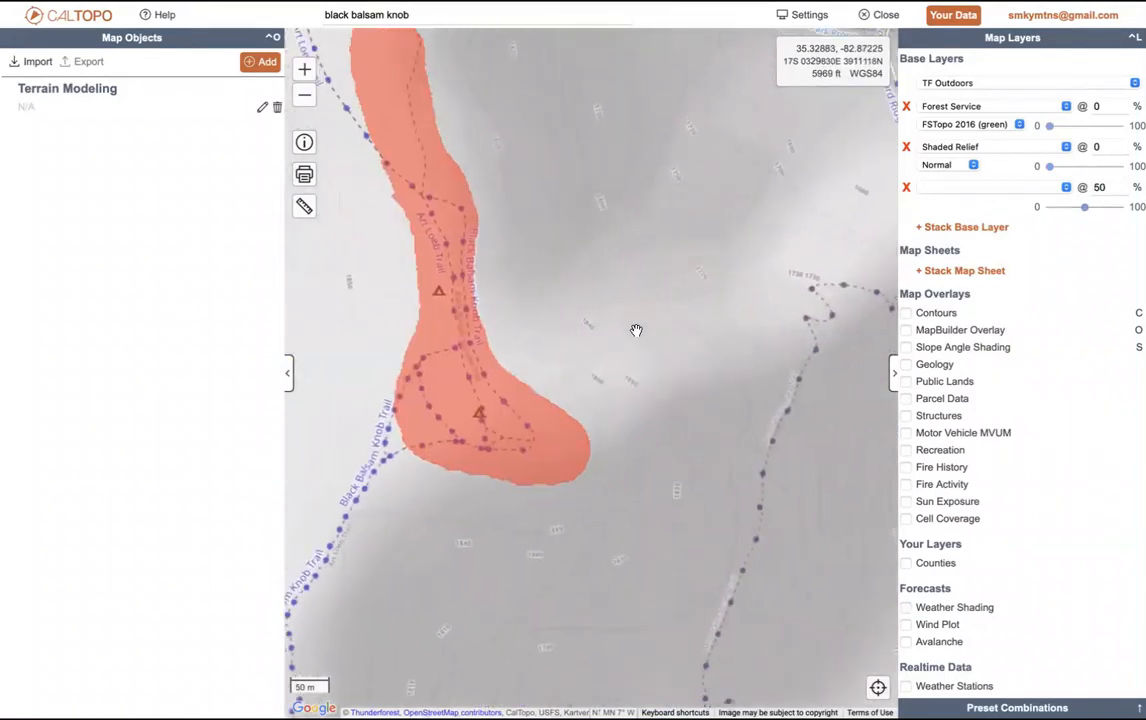
drag(637, 328, 750, 415)
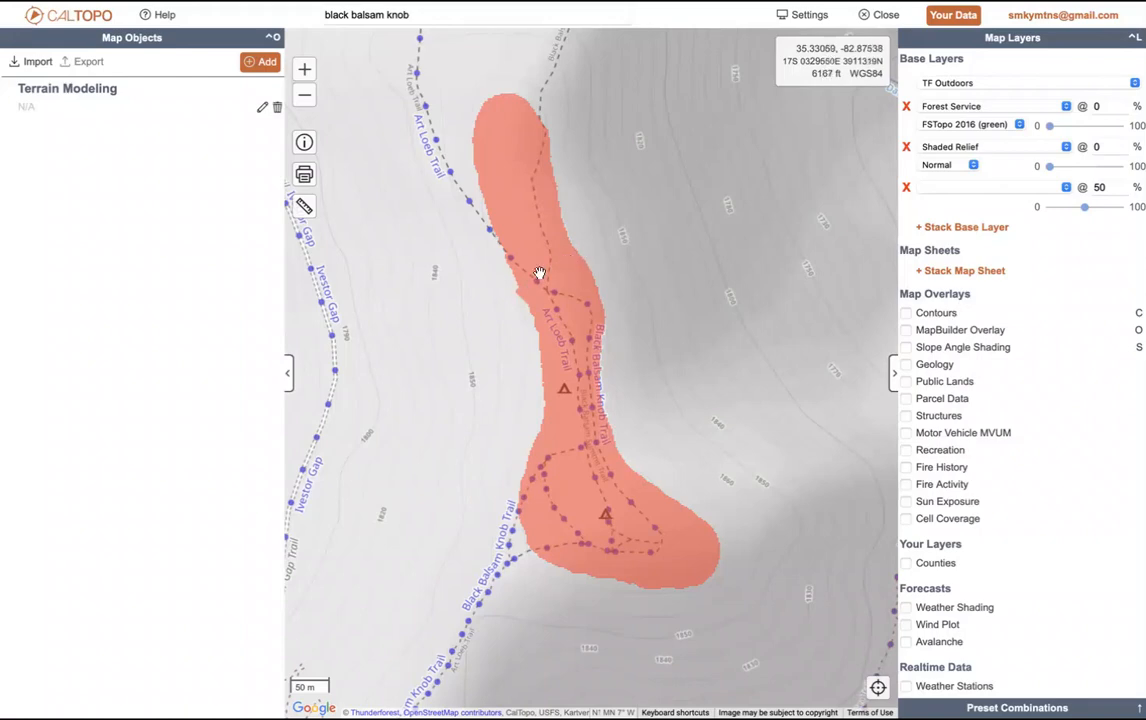
Step: Examine the wider region around Black Balsam Knob for other terrain shaded by the elevation rule
click(305, 99)
click(305, 99)
click(305, 99)
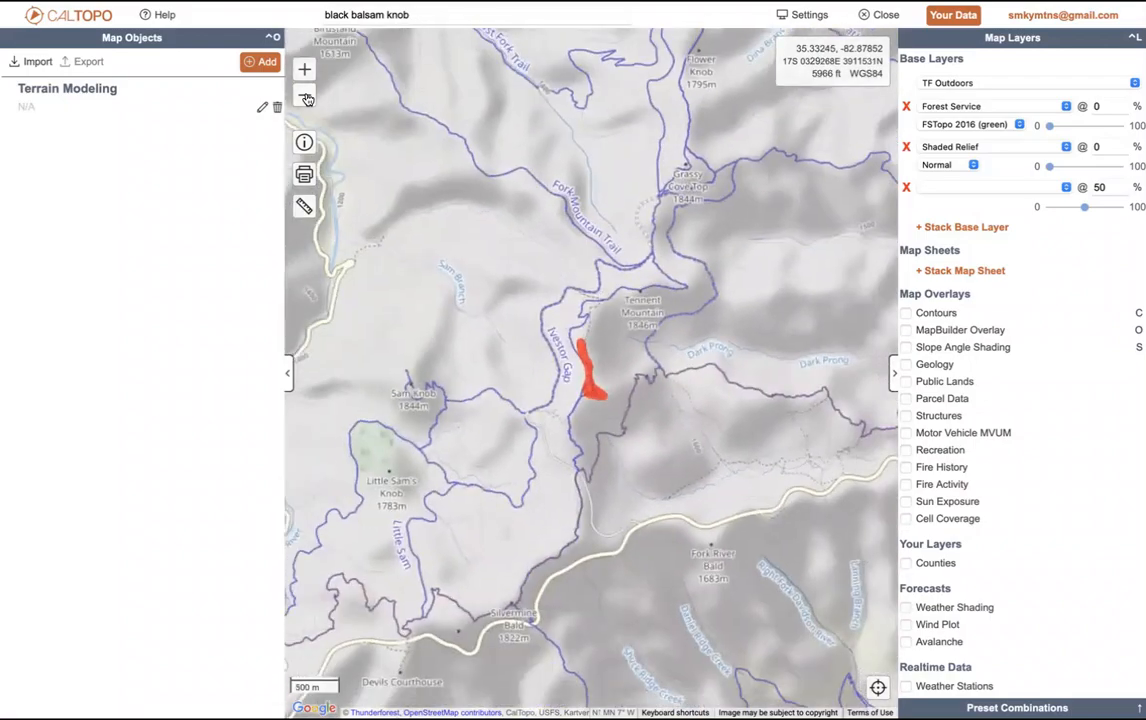
click(305, 99)
click(305, 99)
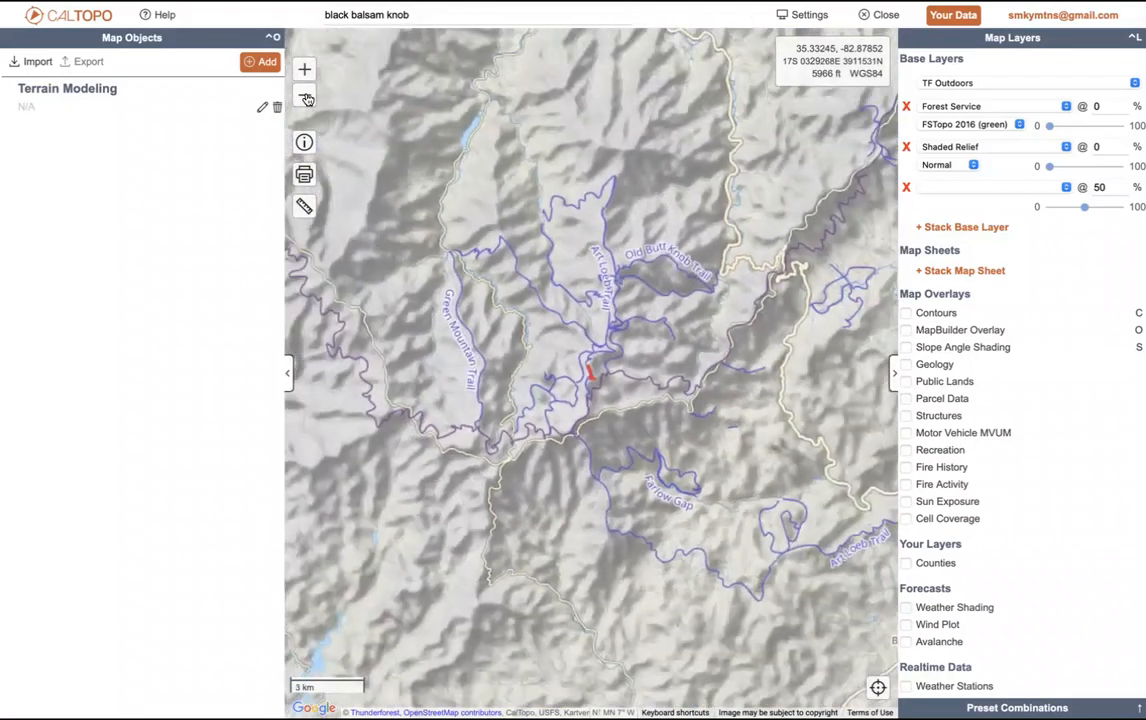
click(307, 99)
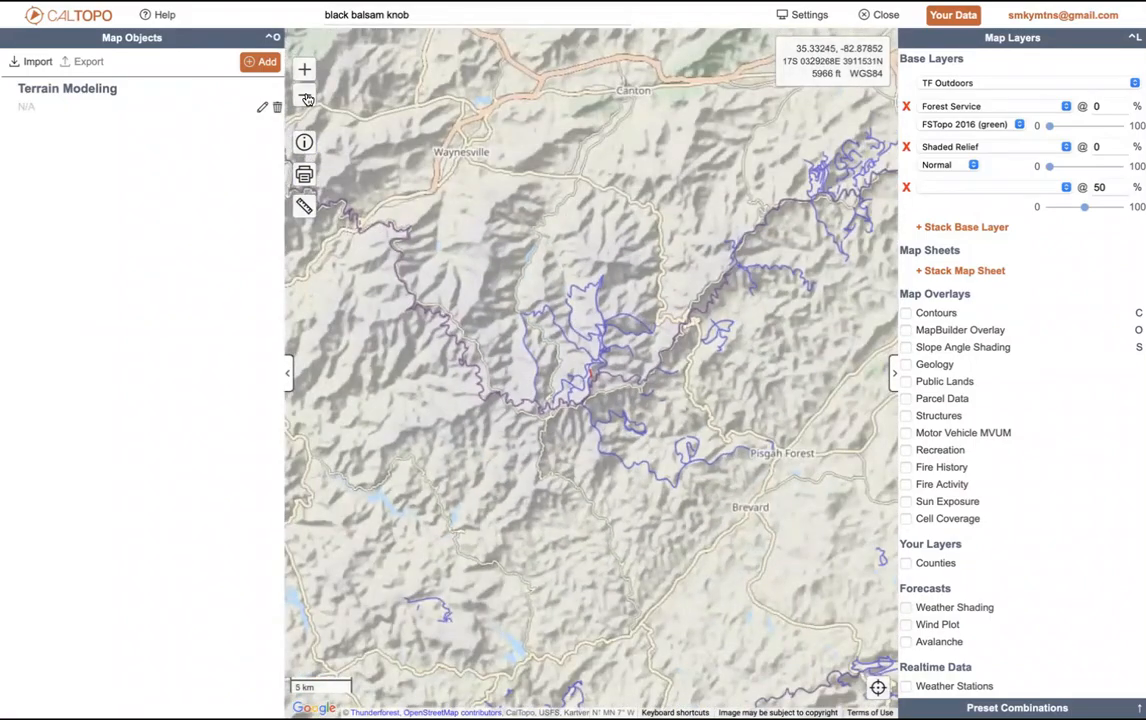
click(307, 99)
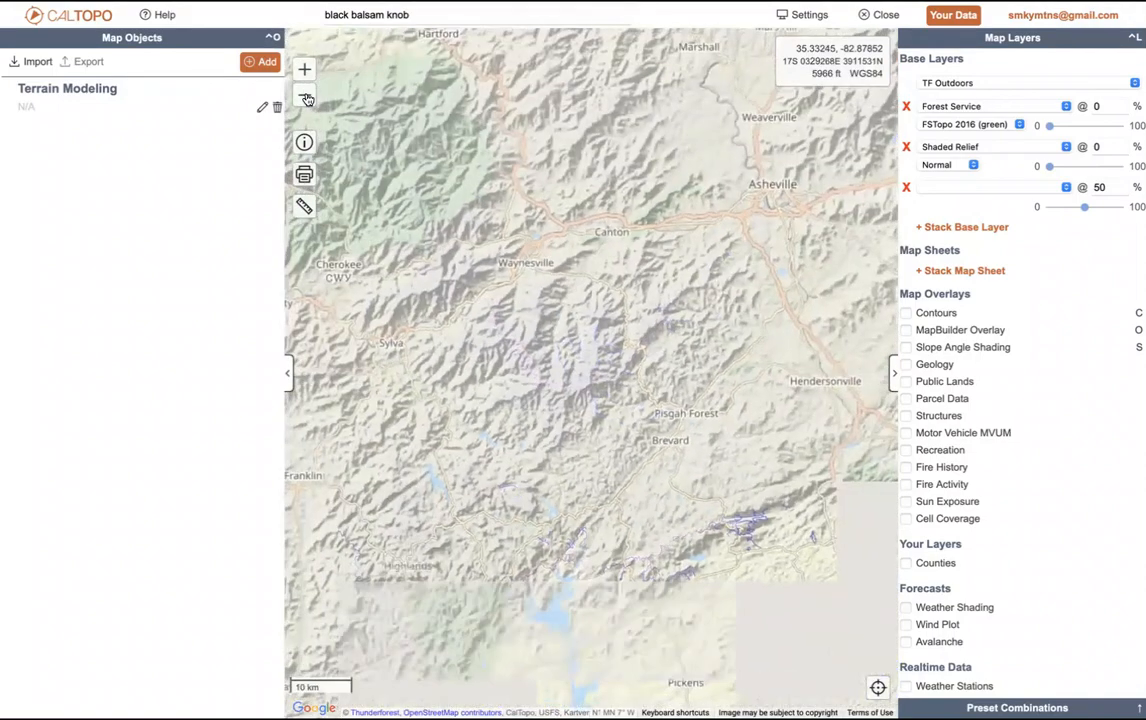
click(308, 71)
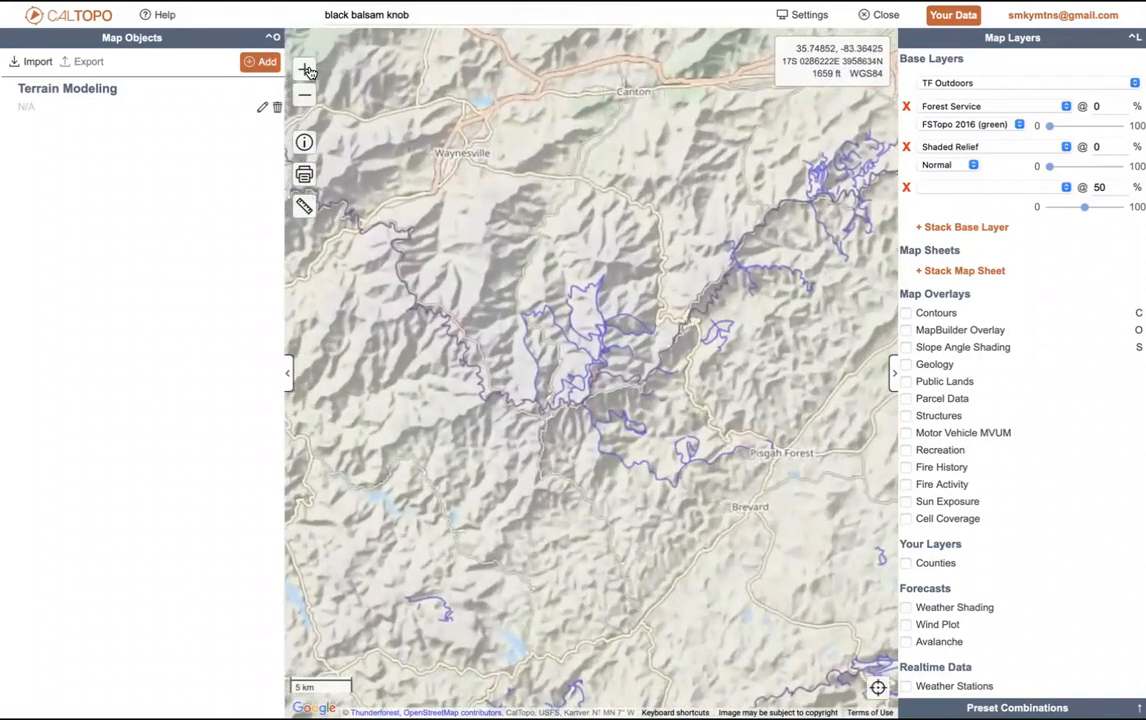
click(308, 71)
click(308, 71)
click(308, 71)
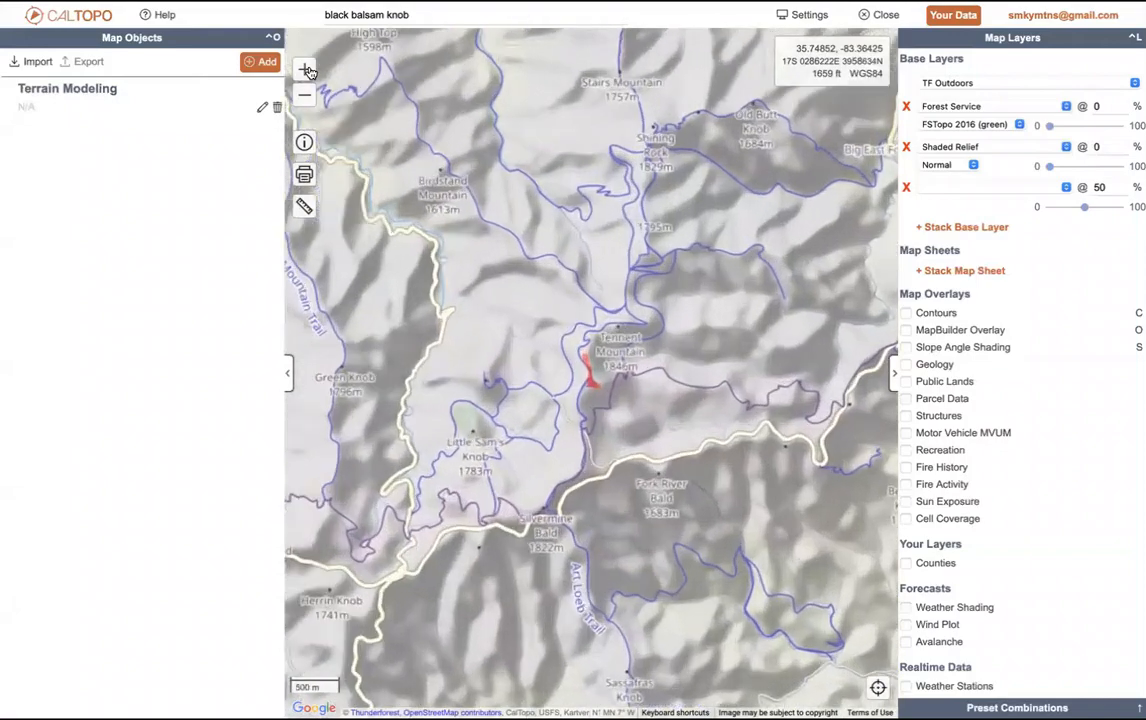
click(308, 71)
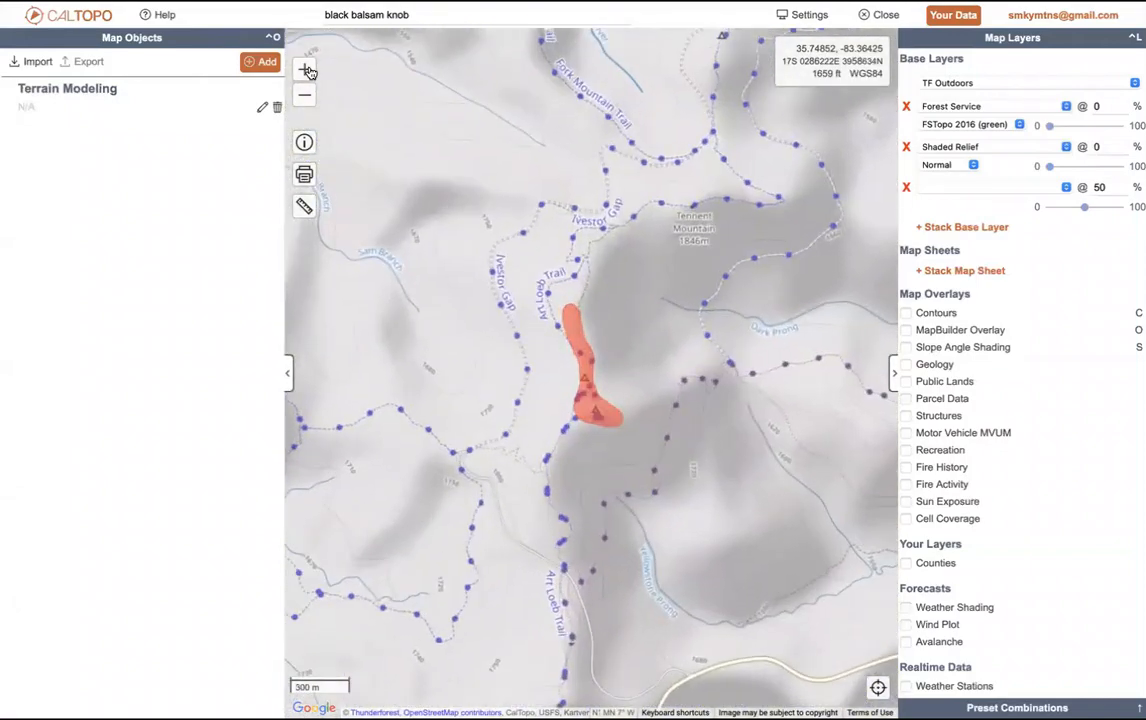
click(308, 71)
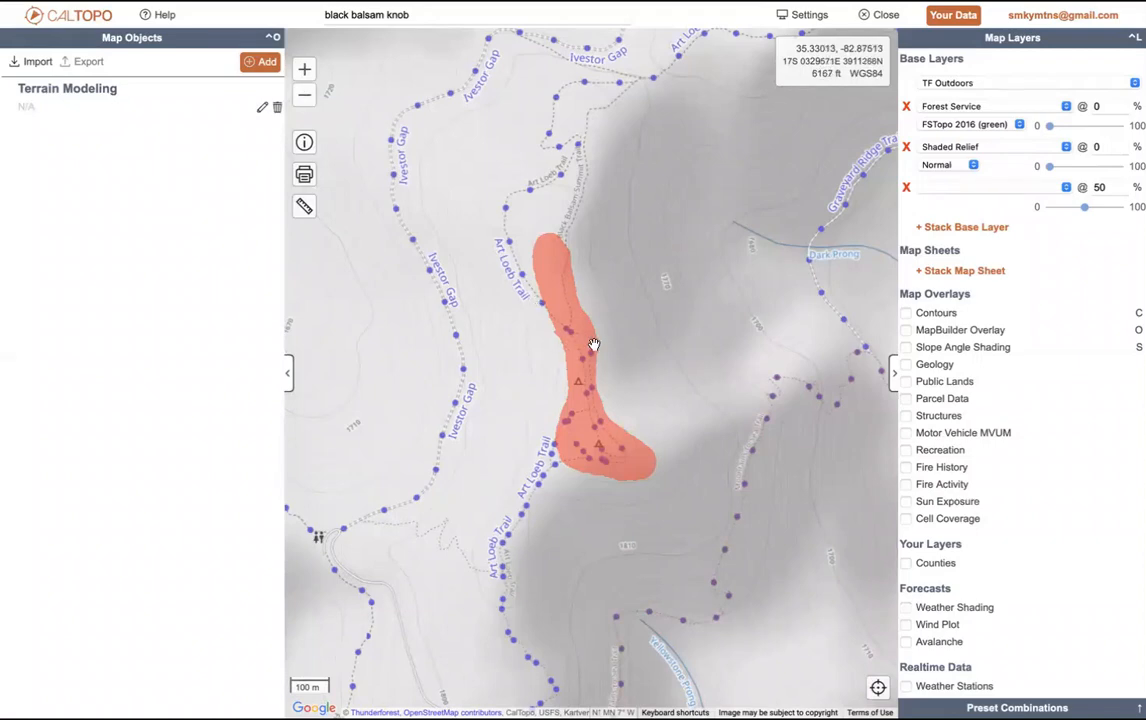
Step: Change the DEM shading rule's lower elevation limit to 5152 feet, save the layer, and check the shaded terrain across the region
click(263, 108)
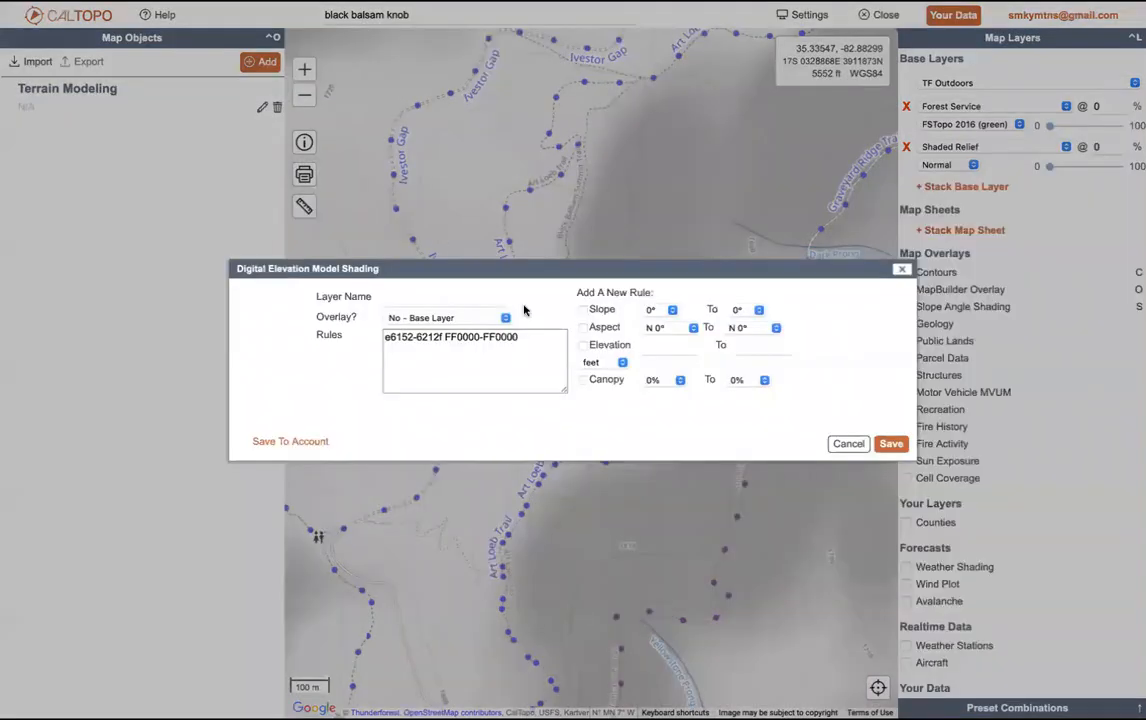
click(396, 337)
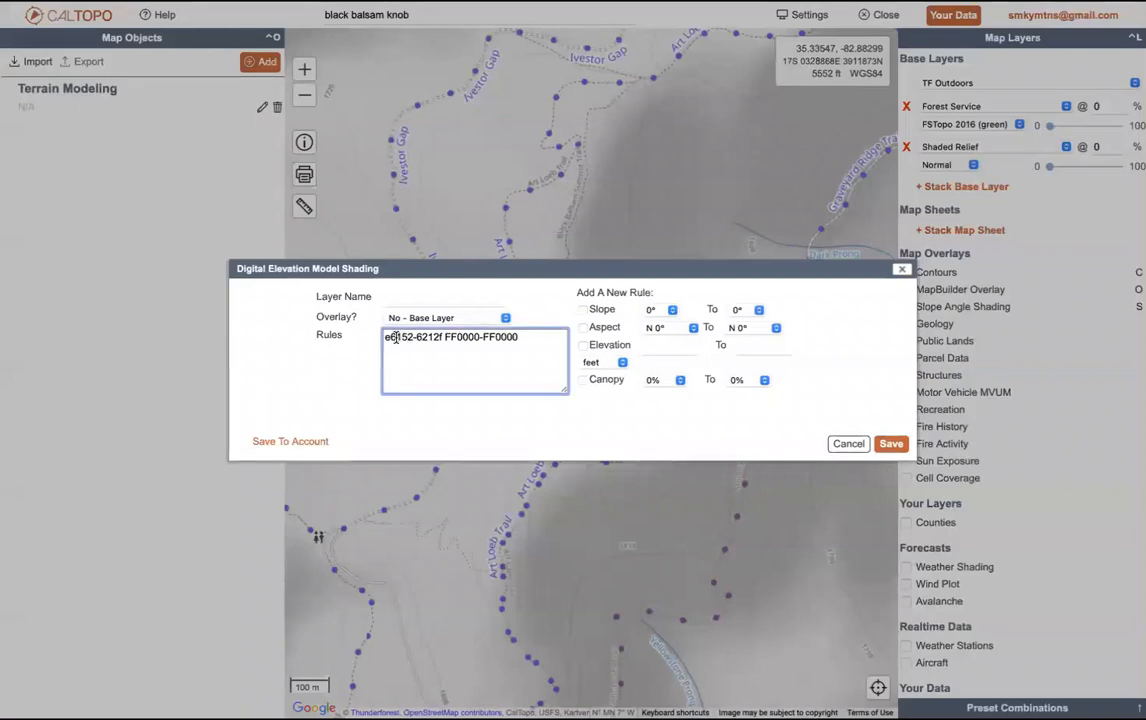
key(BackSpace)
text(5)
click(891, 443)
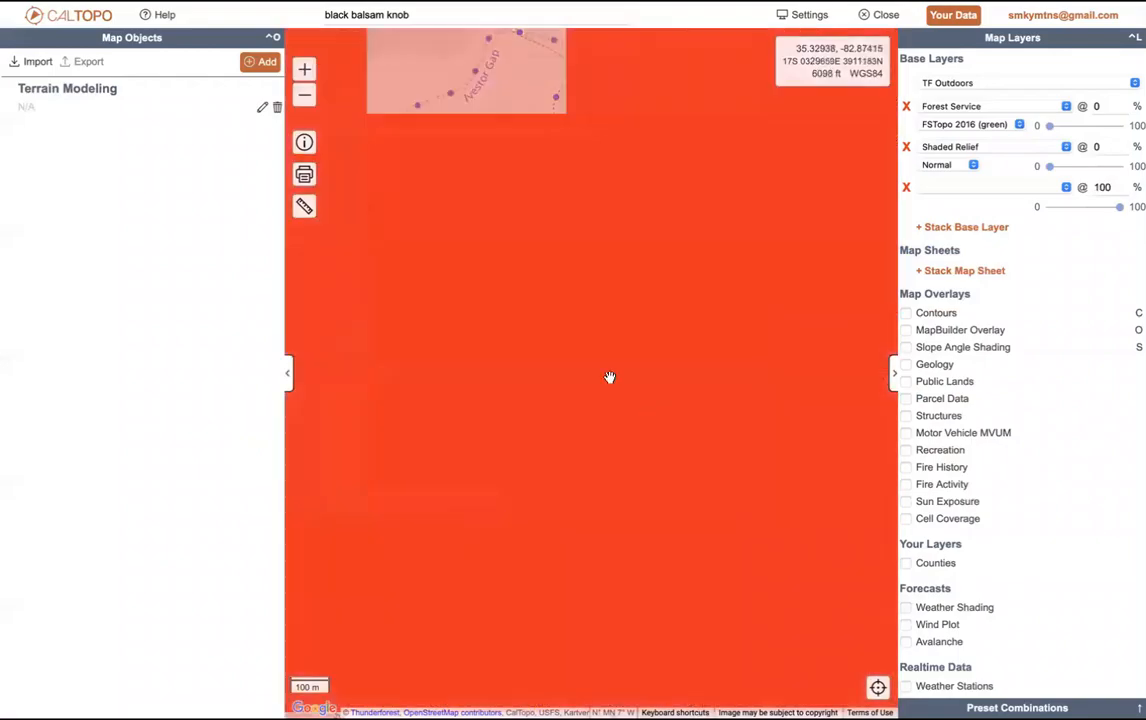
click(305, 97)
click(305, 97)
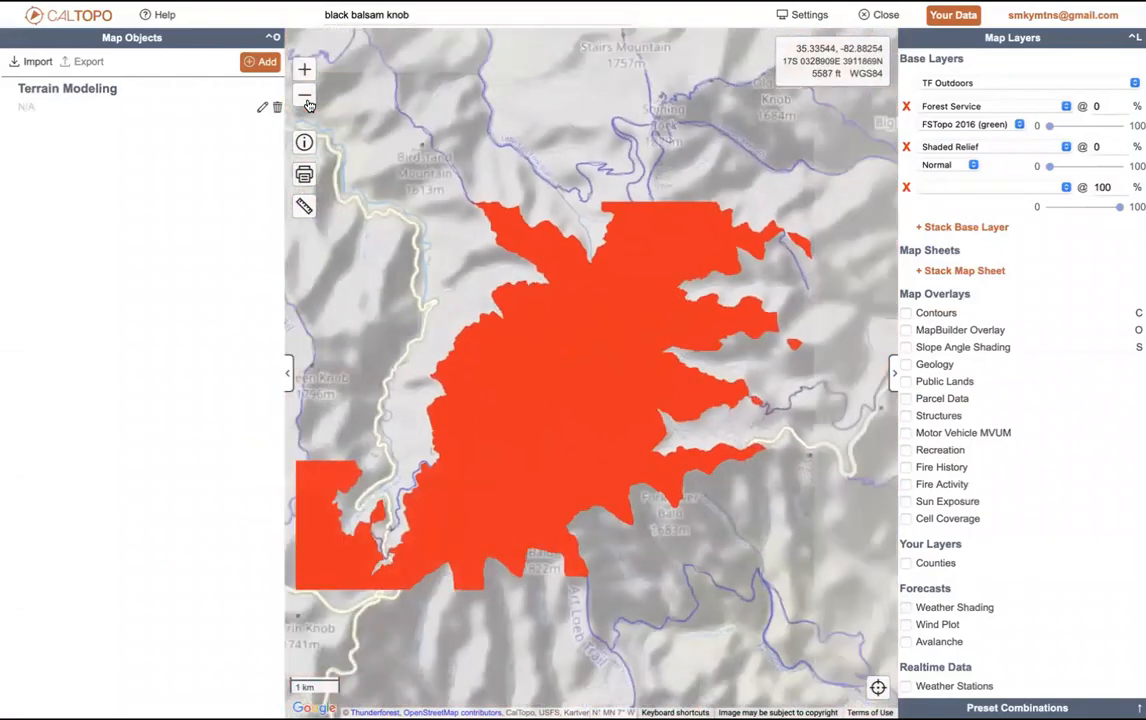
click(305, 97)
click(307, 100)
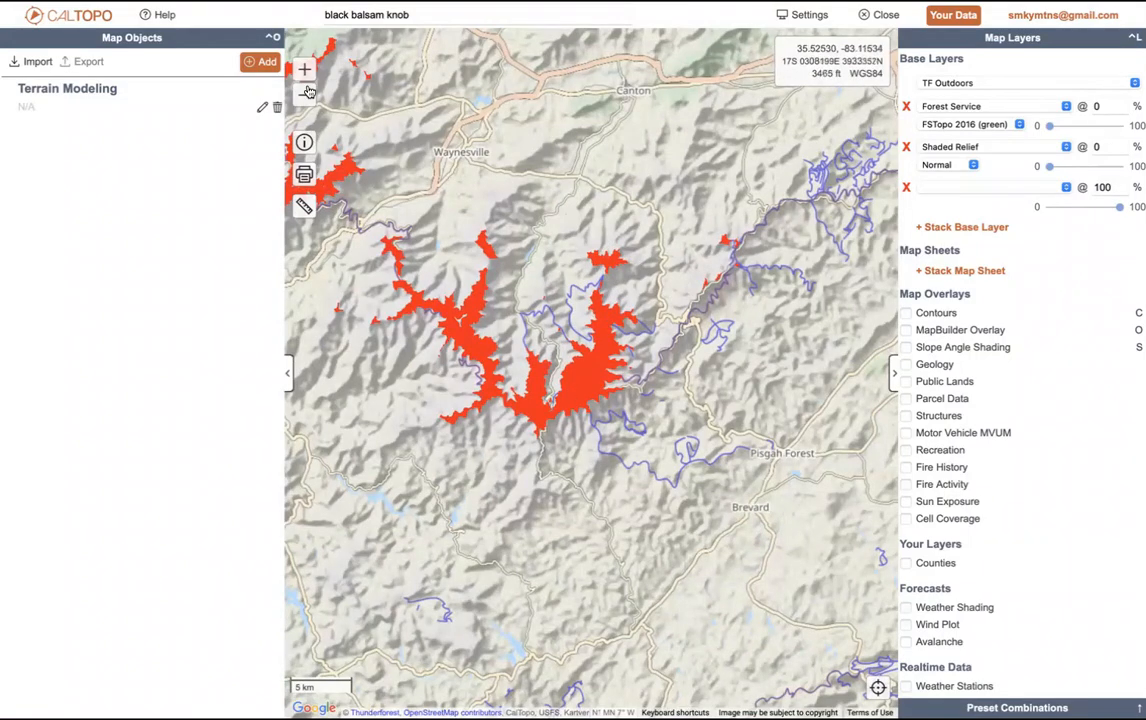
Step: Restore the DEM shading rule's lower elevation limit to 6152 feet and save the layer
click(264, 107)
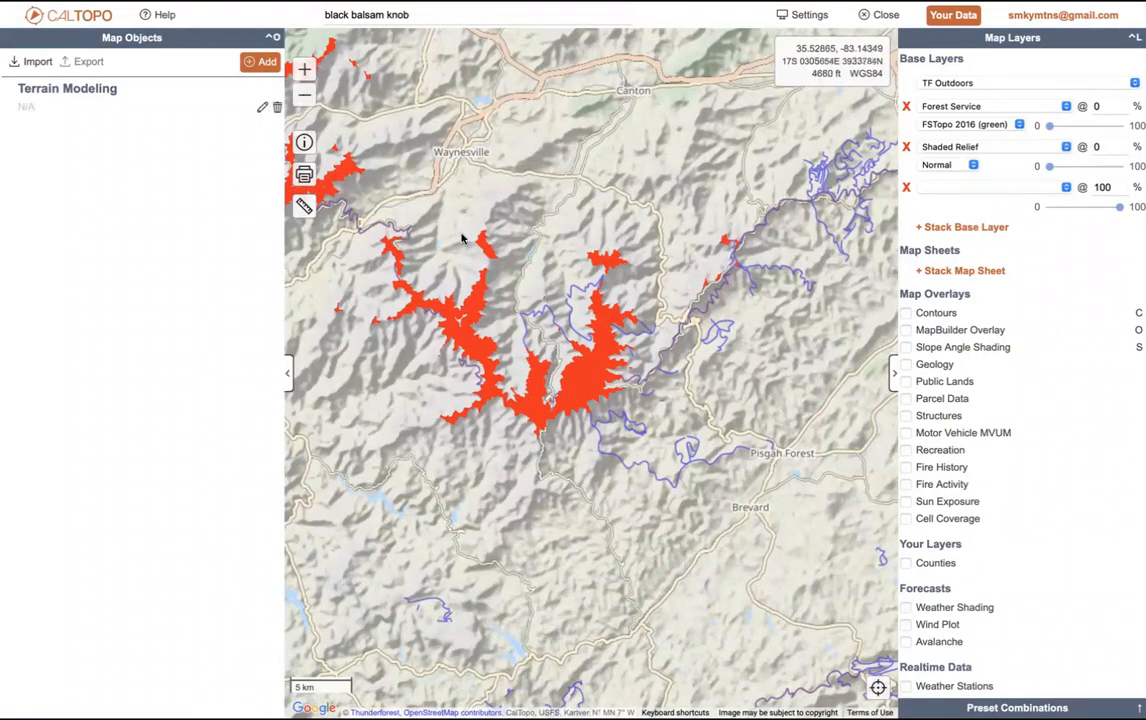
click(397, 337)
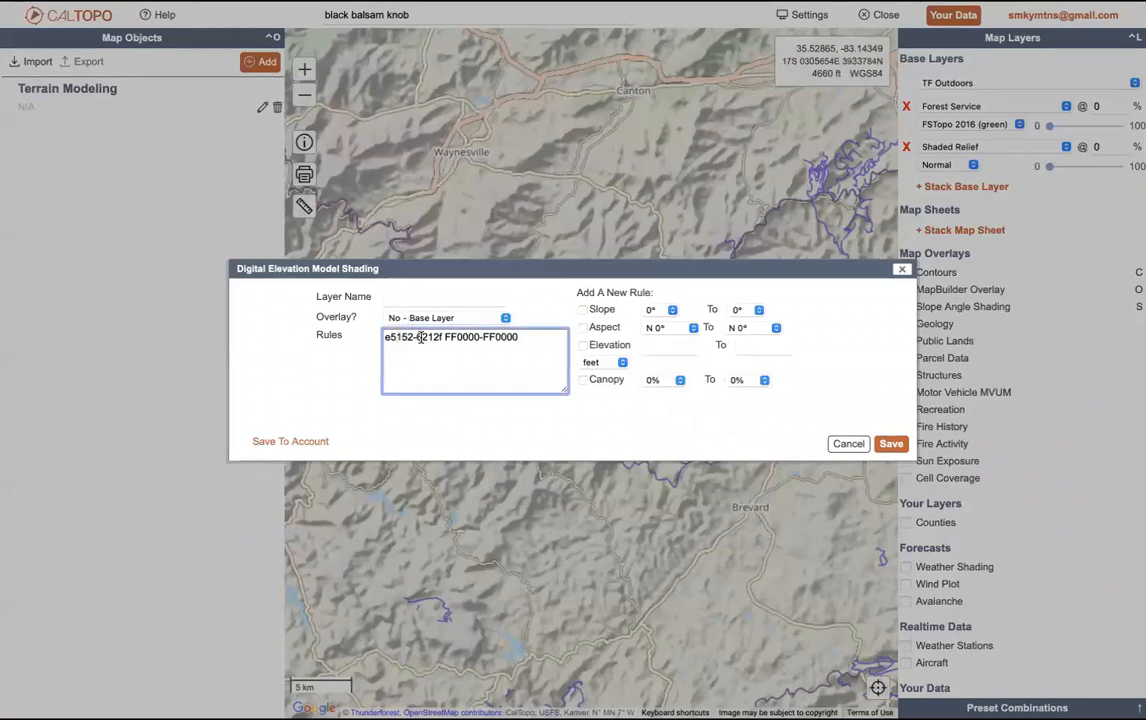
key(BackSpace)
click(891, 443)
Step: Draw an unlabeled red polygon of about 17 acres tracing the outline of the shaded area at Black Balsam Knob
scroll(626, 402, up, 3)
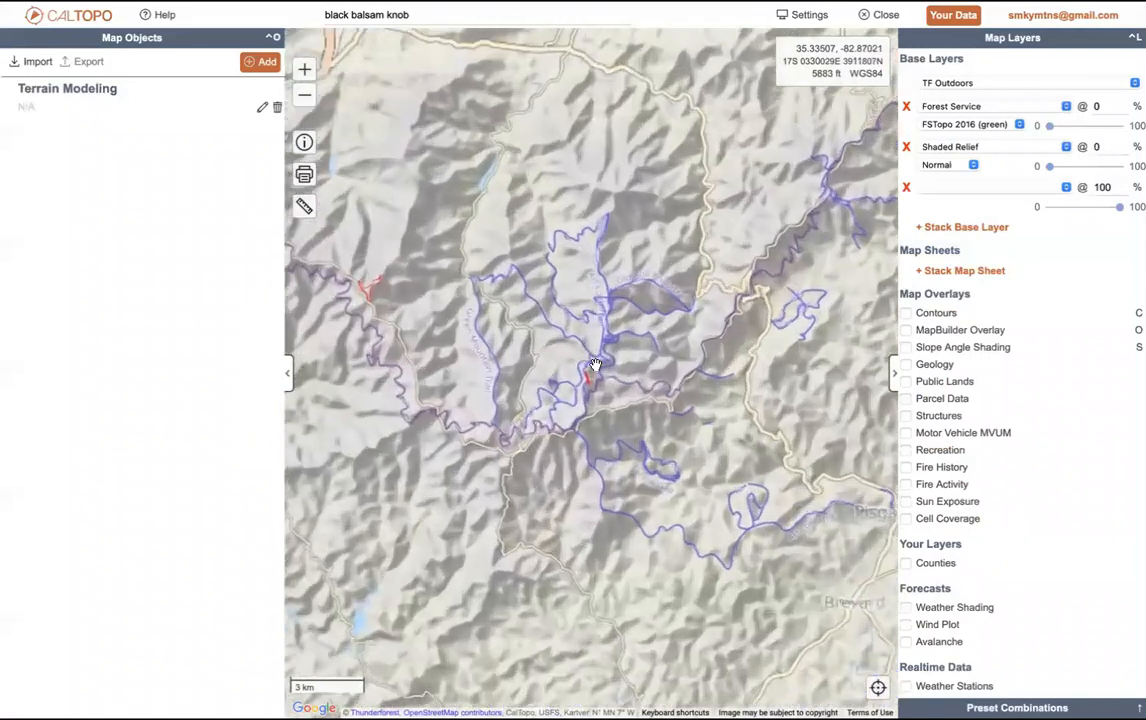
scroll(592, 376, up, 5)
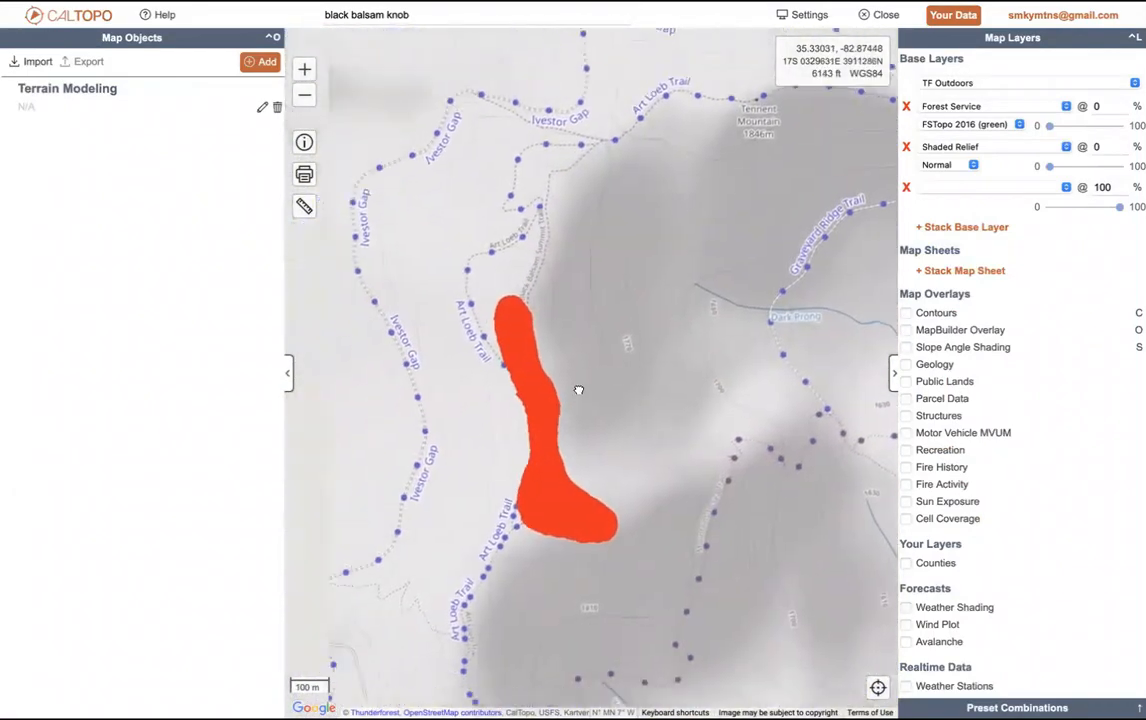
scroll(604, 384, up, 2)
drag(697, 355, 673, 289)
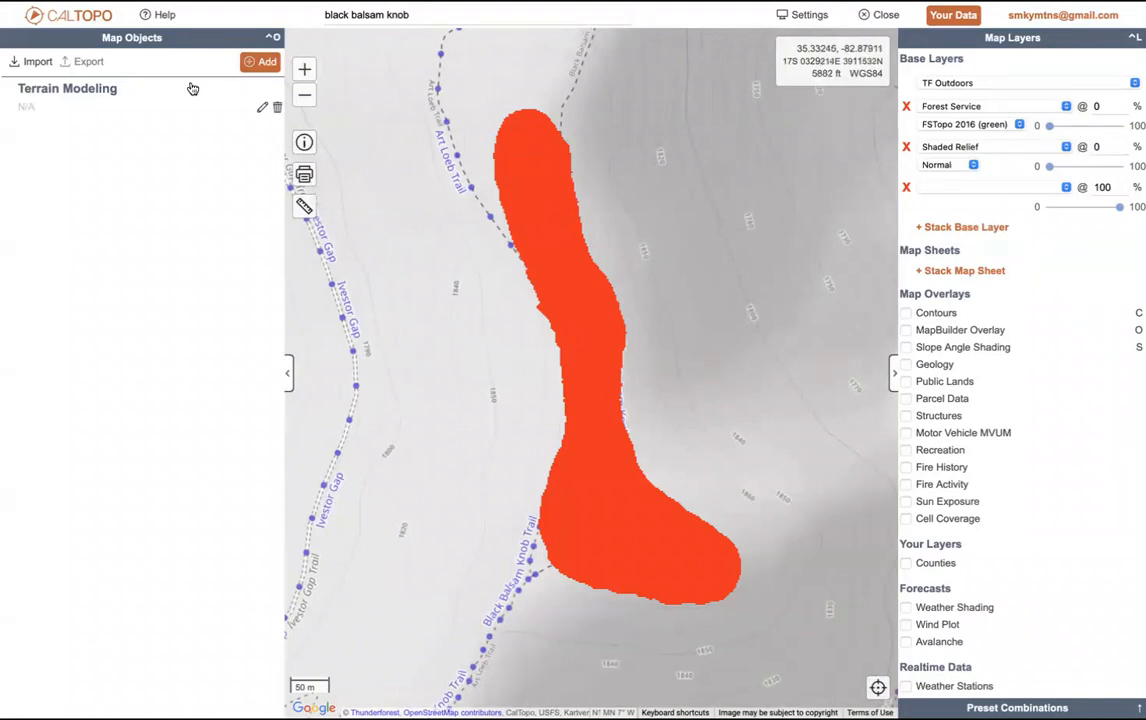
click(250, 62)
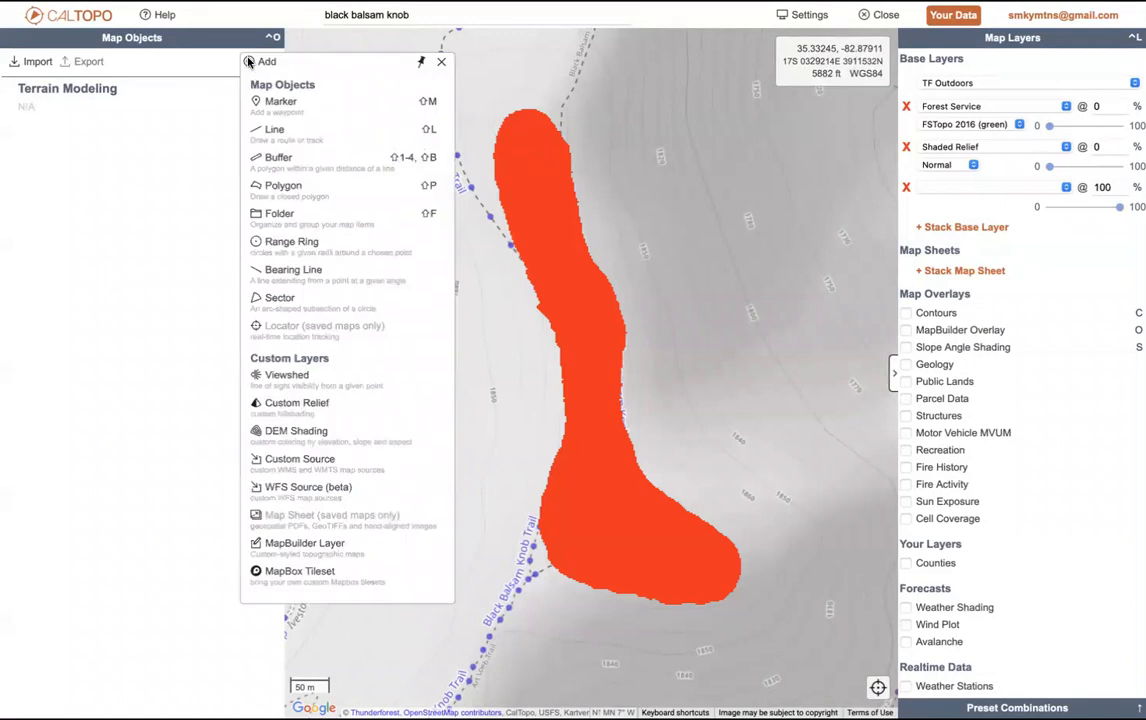
click(270, 187)
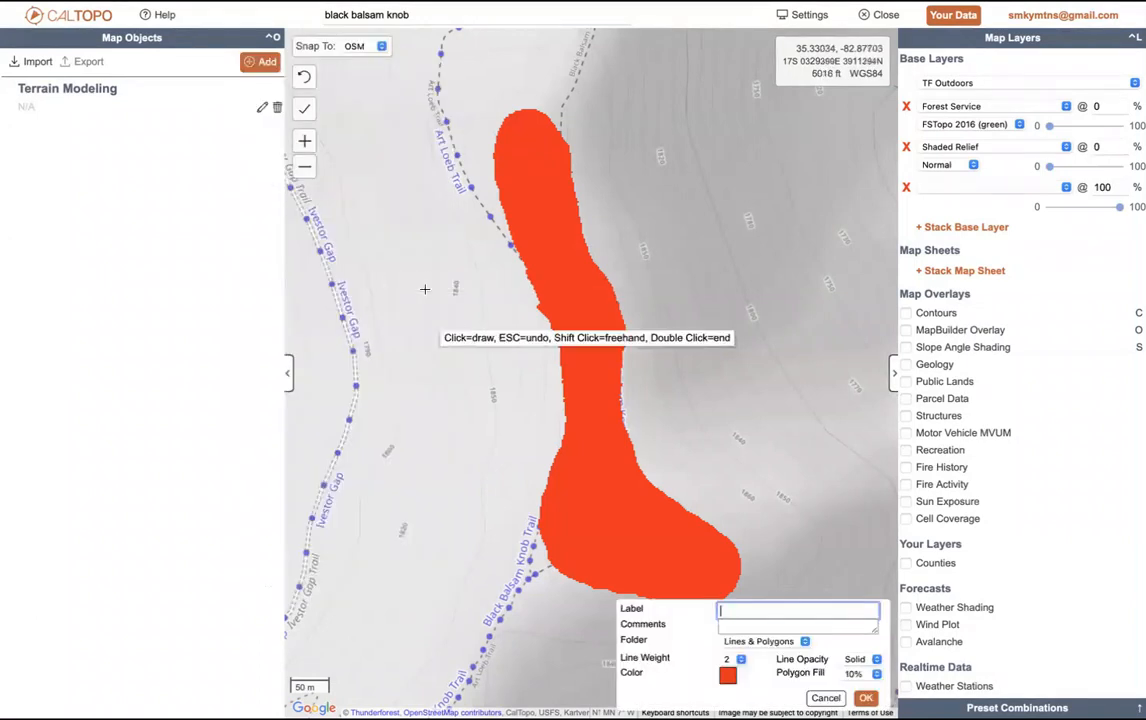
click(561, 353)
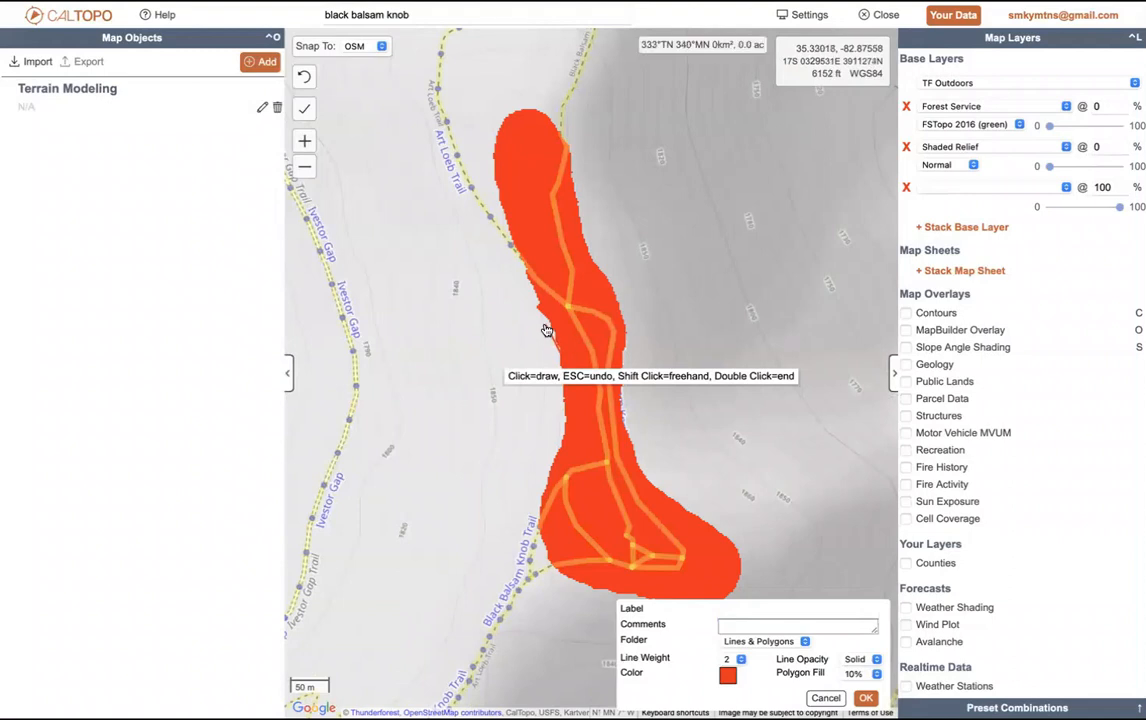
click(546, 330)
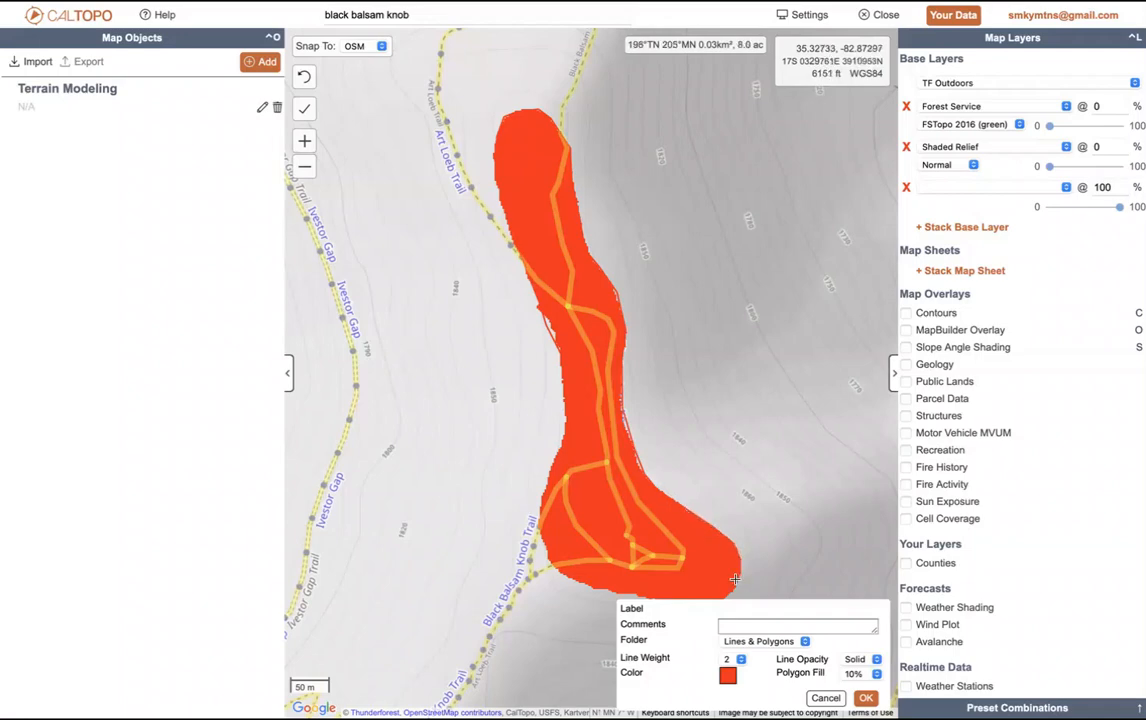
drag(735, 579, 741, 320)
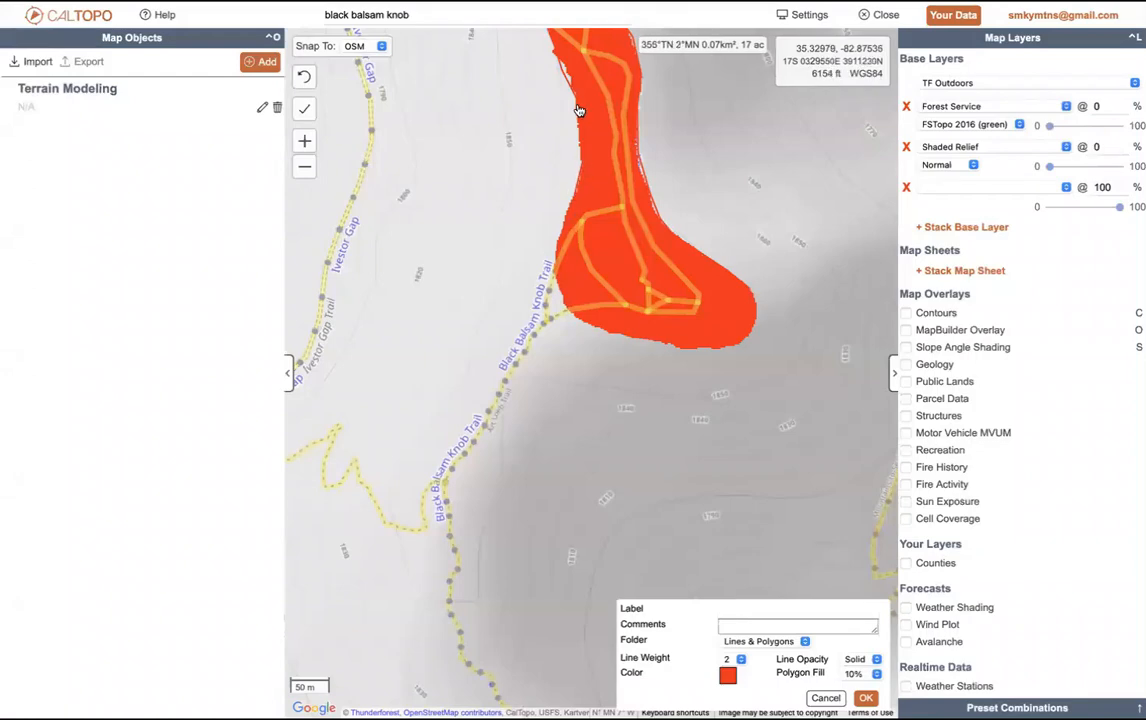
click(866, 697)
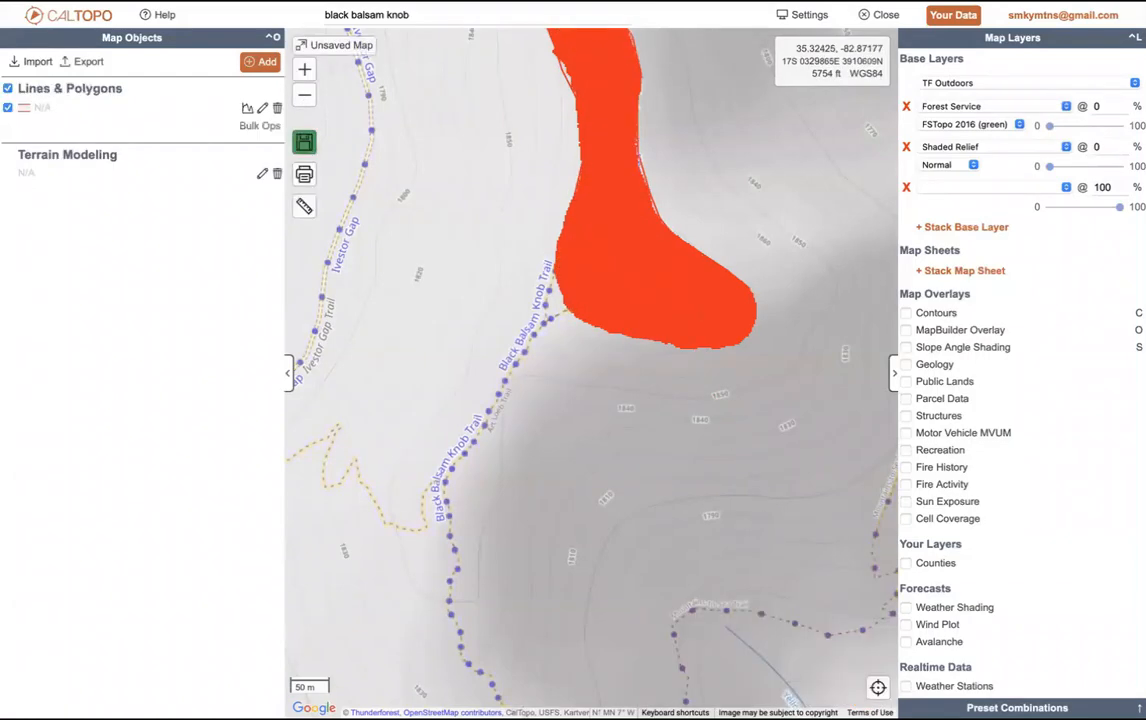
Step: Open the map's save options, close them without saving, and reduce the DEM shading layer's opacity to 0%
click(304, 142)
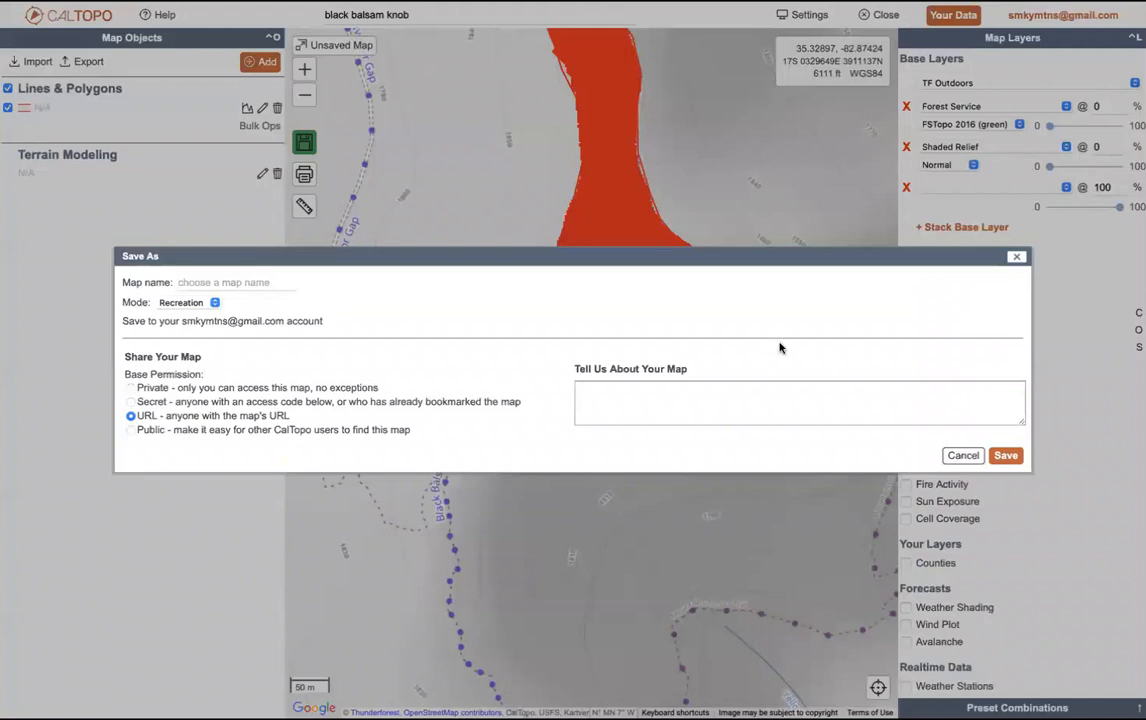
click(1017, 258)
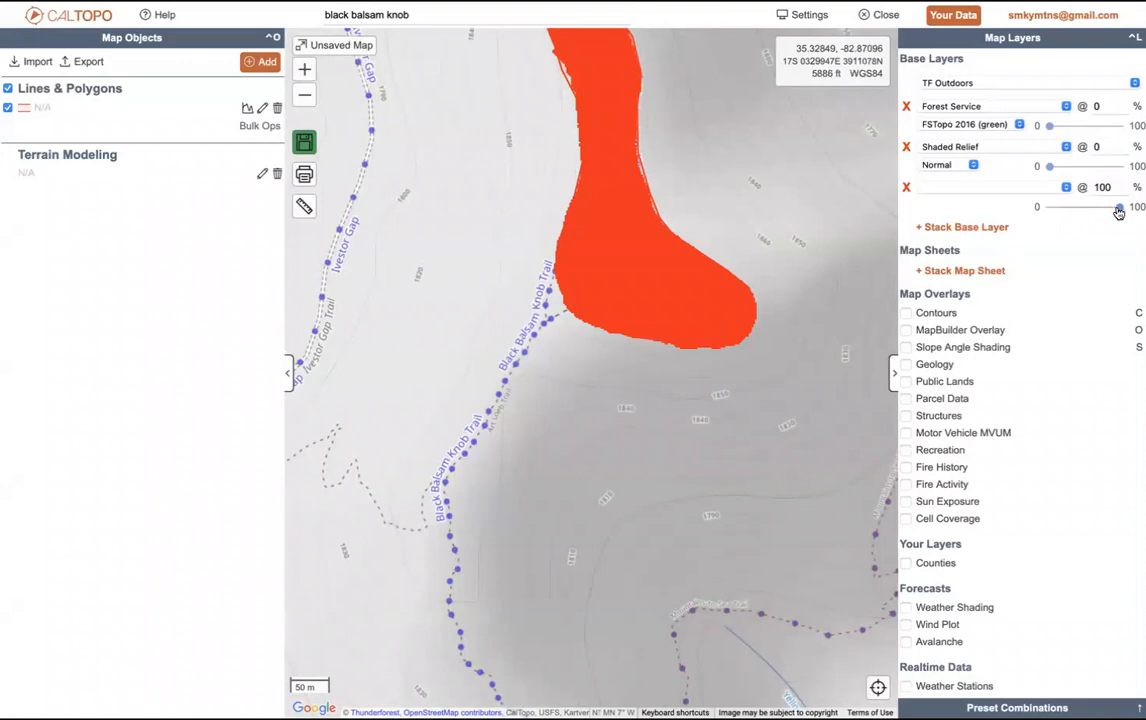
drag(1119, 212, 946, 225)
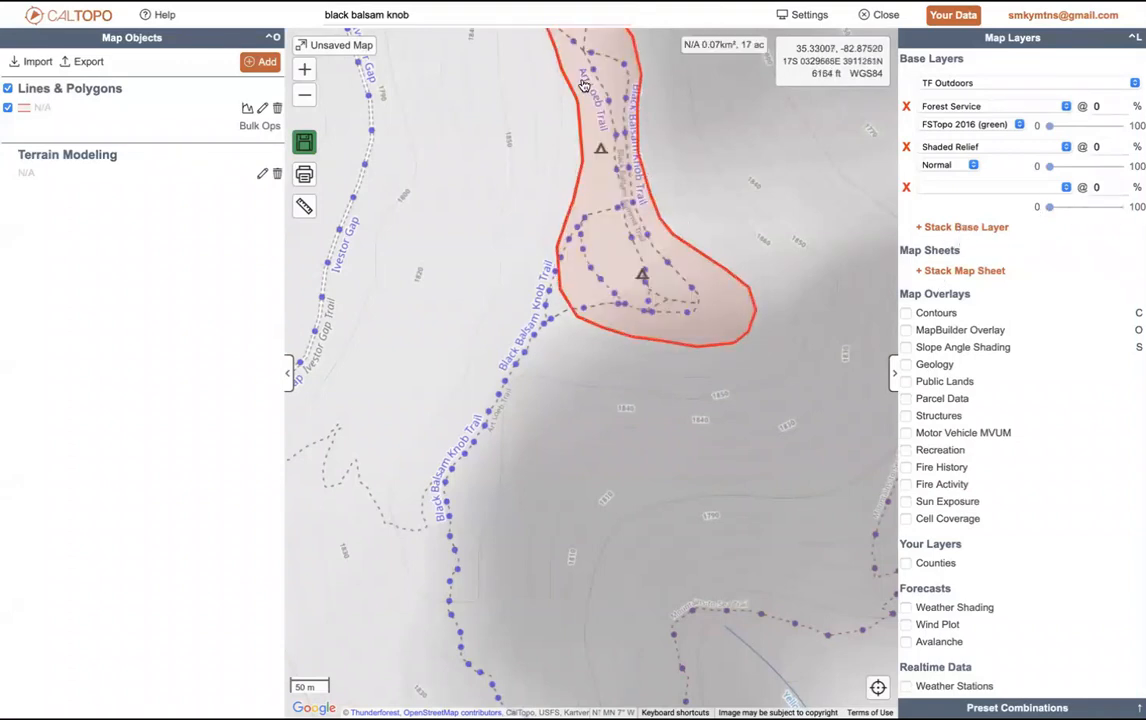
drag(513, 102, 521, 414)
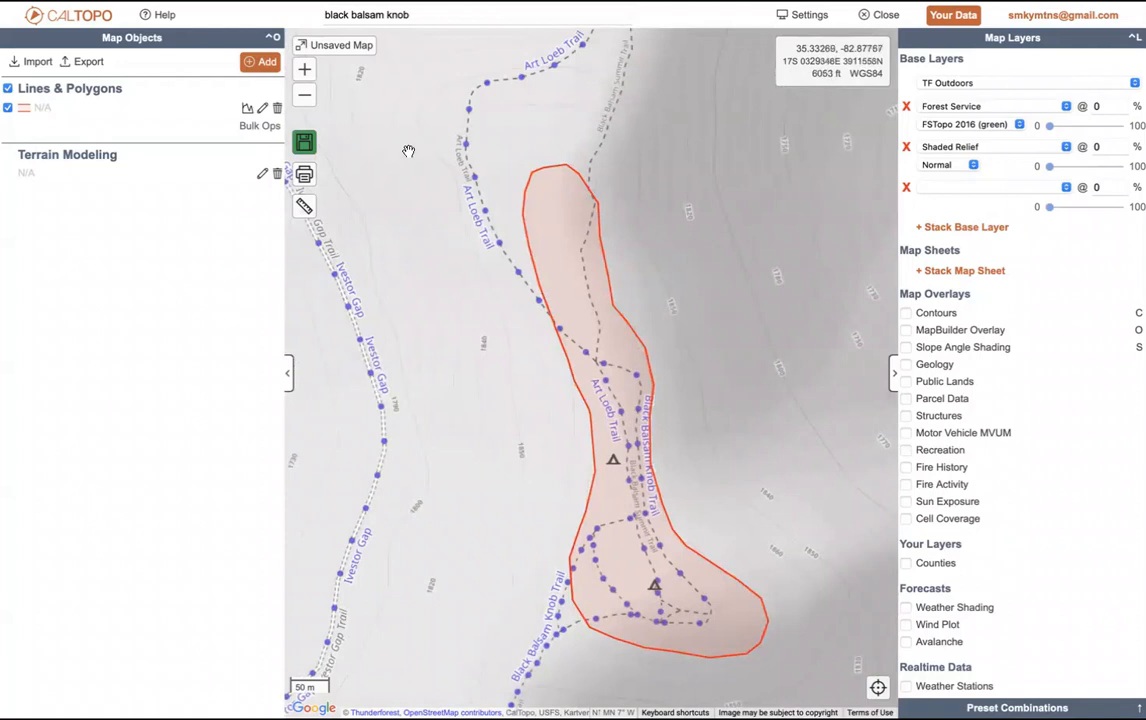
Step: Delete the DEM shading layer under Terrain Modeling and switch the base layer to Global Imagery
click(278, 175)
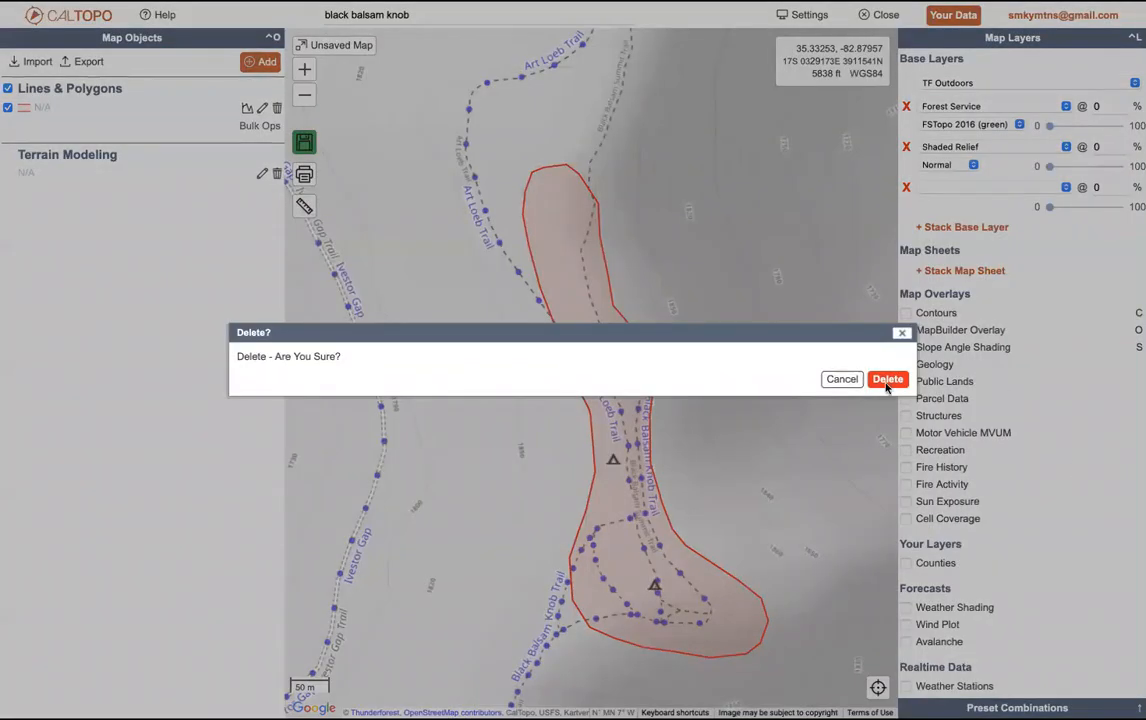
click(887, 380)
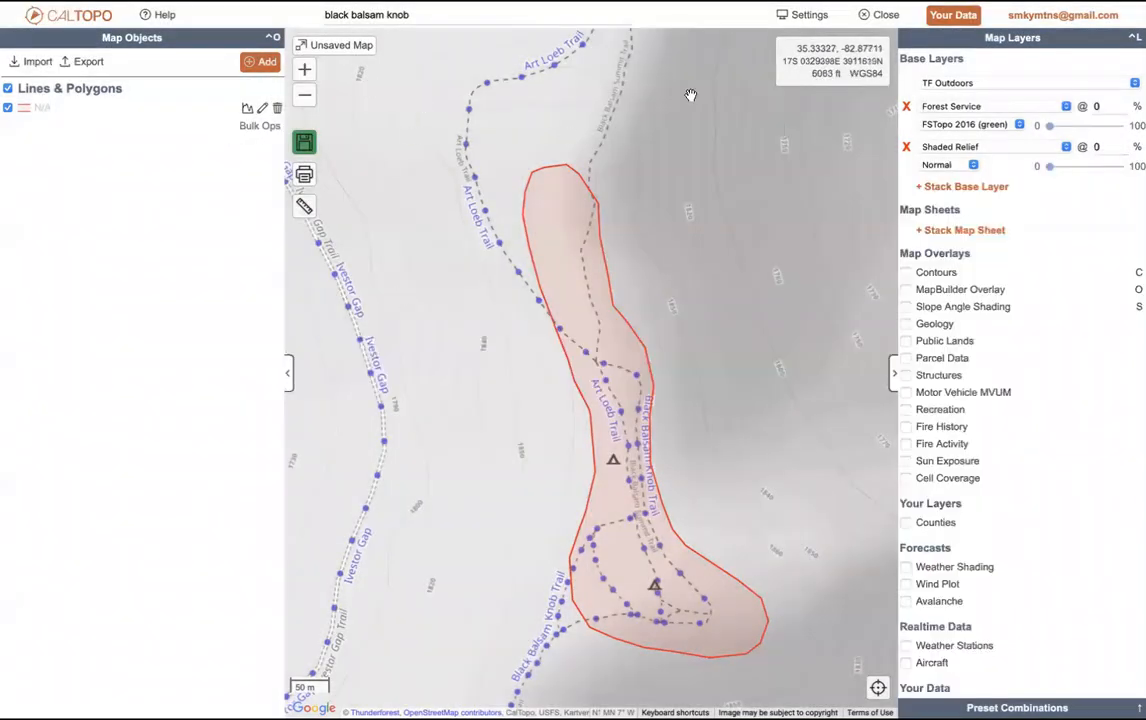
click(1010, 88)
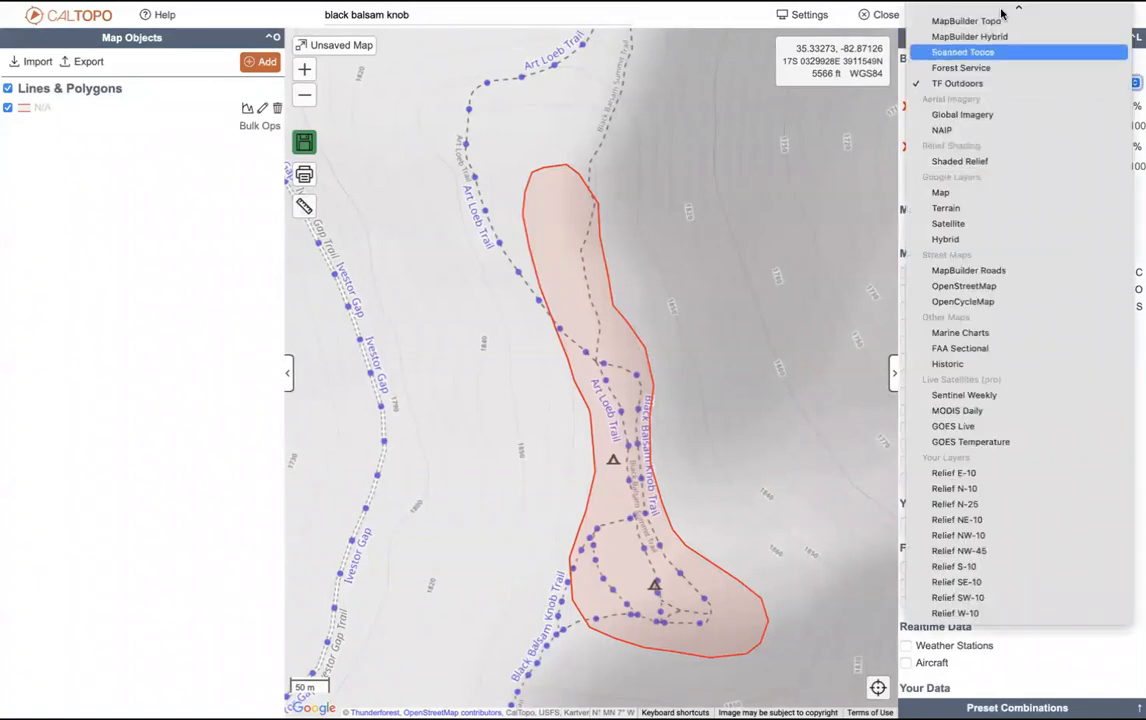
click(990, 120)
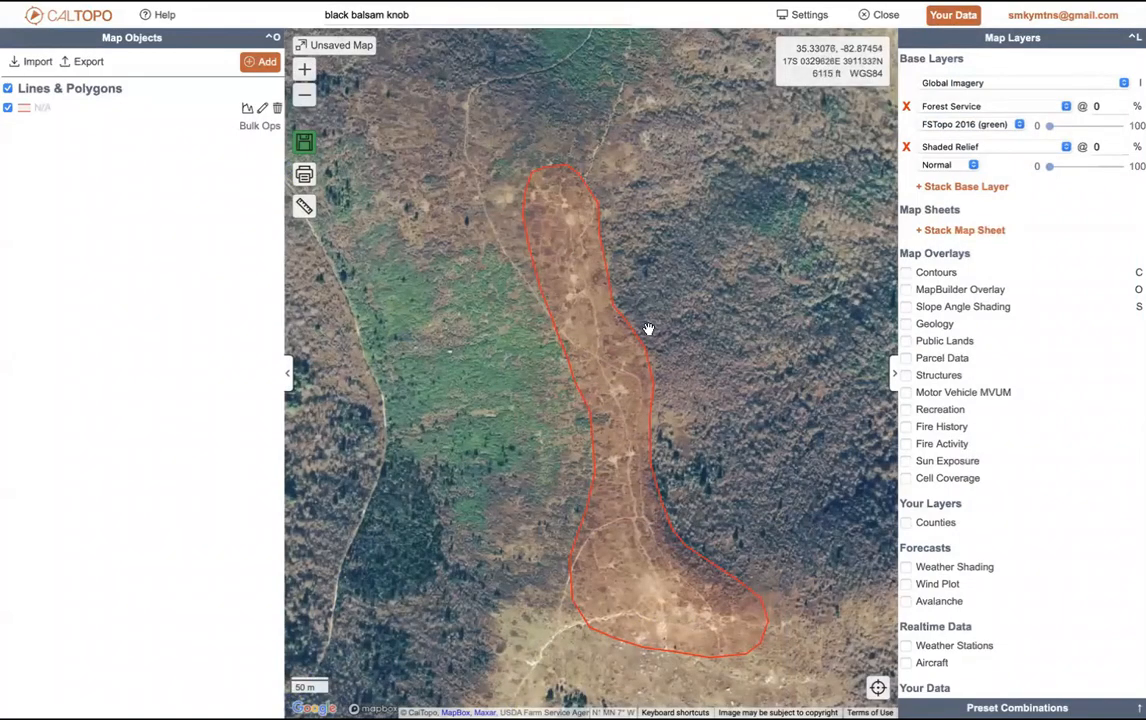
Step: Examine the outlined Black Balsam Knob polygon and its surrounding terrain on the aerial imagery at several scales
scroll(680, 370, up, 3)
drag(715, 286, 691, 192)
drag(725, 570, 720, 188)
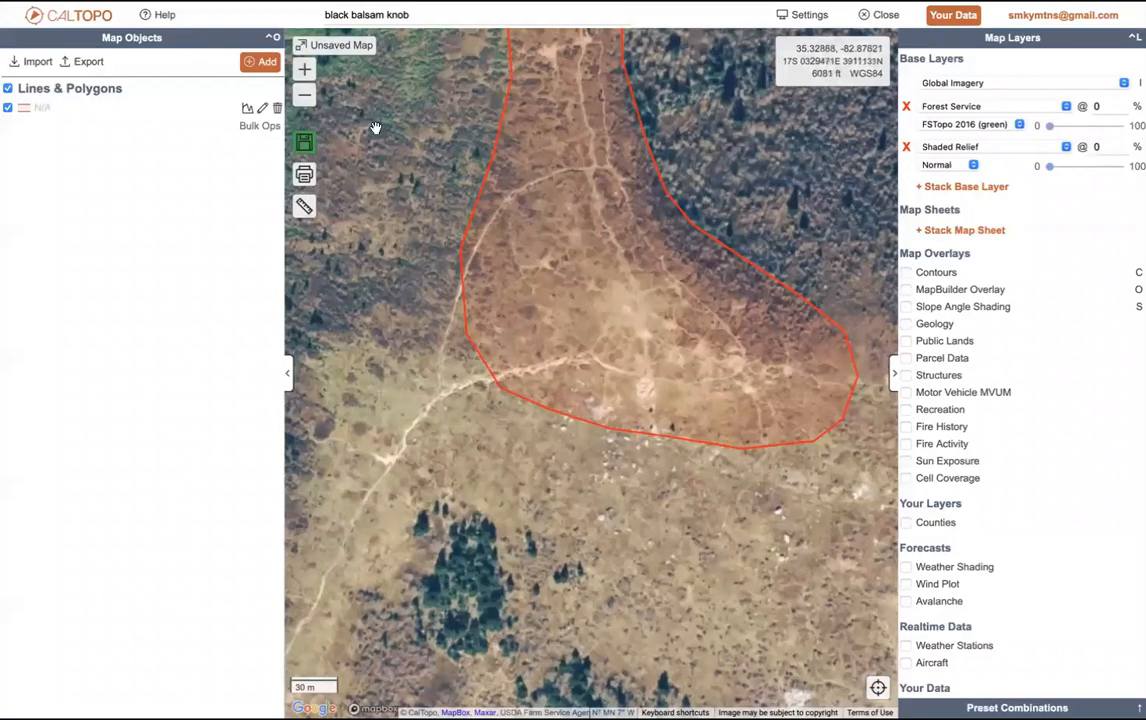
click(305, 96)
click(305, 96)
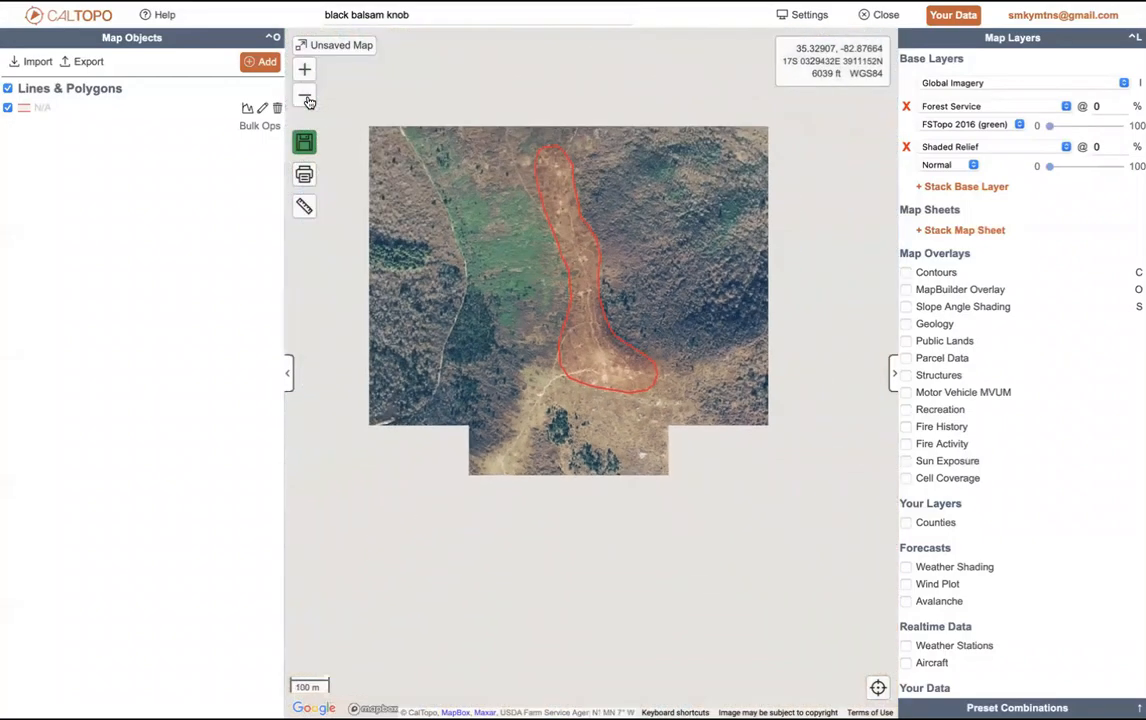
click(305, 96)
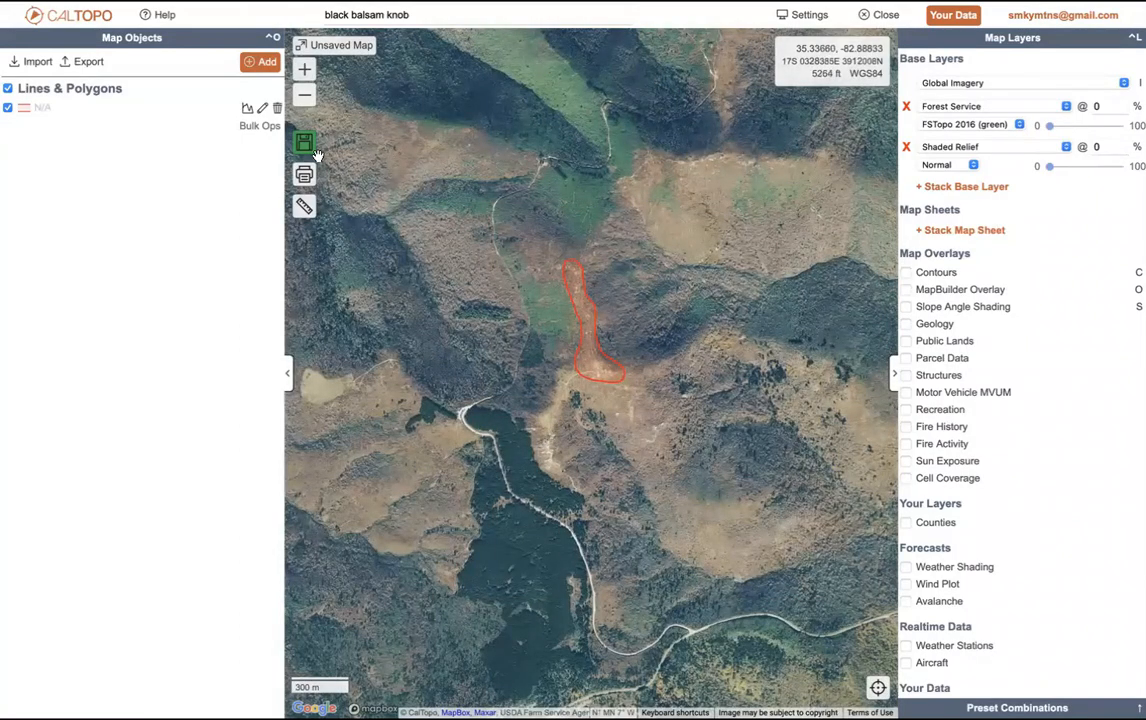
click(304, 100)
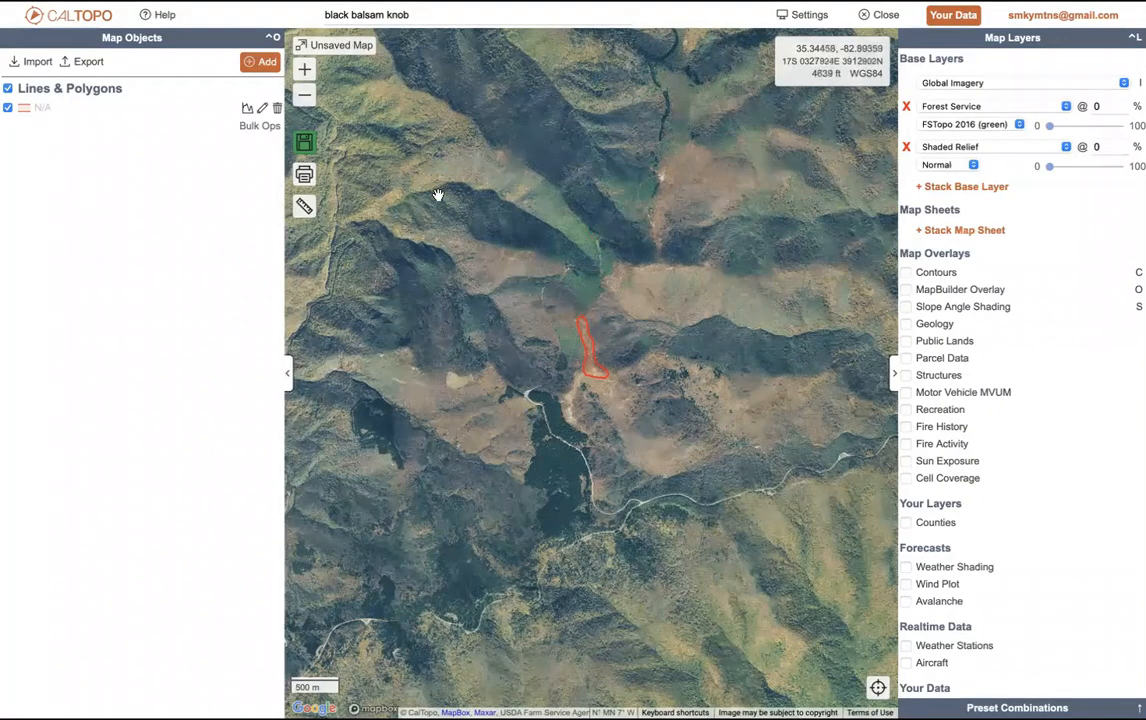
click(307, 97)
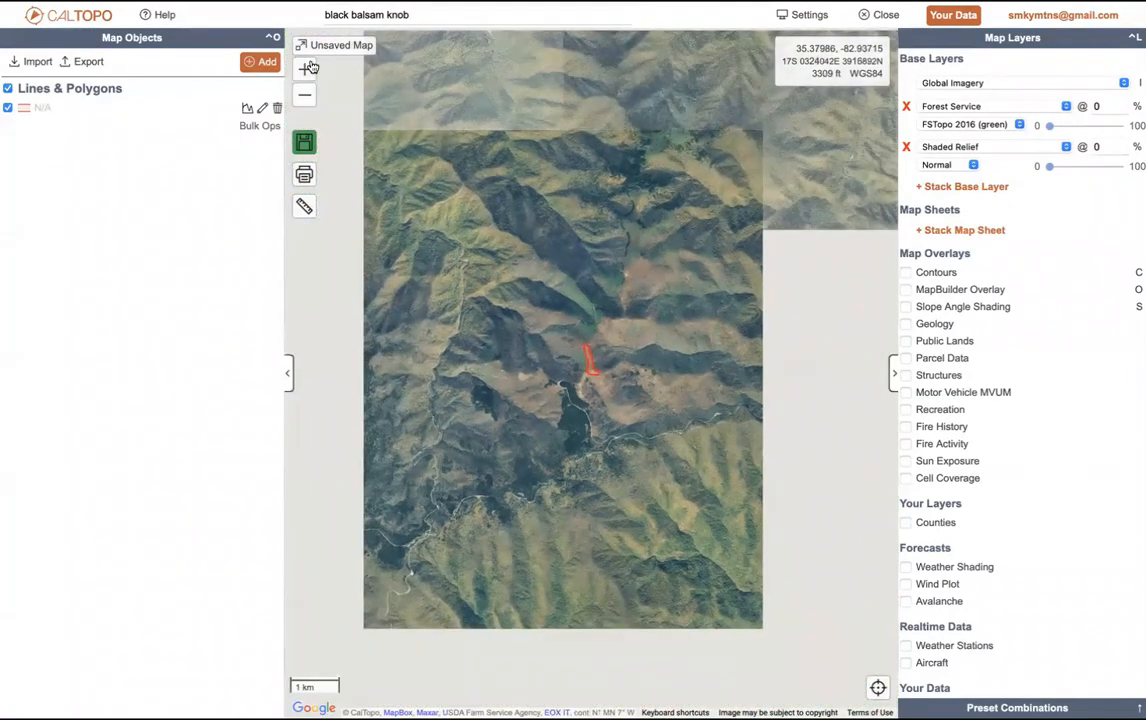
click(311, 67)
click(311, 67)
click(311, 67)
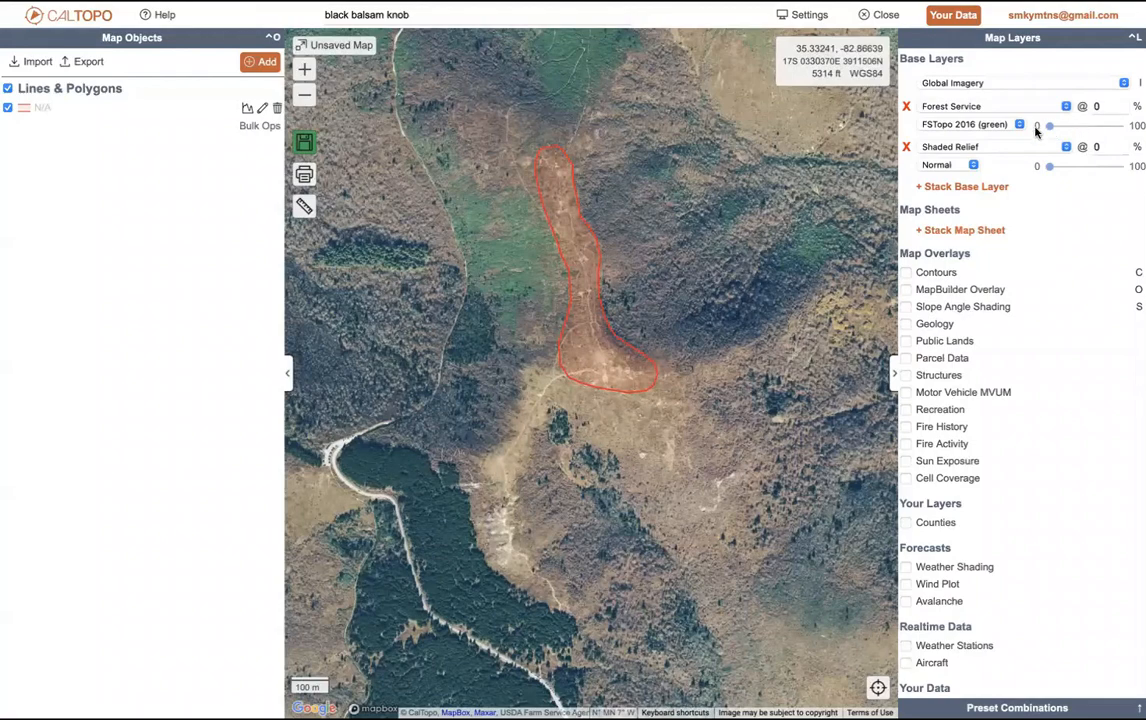
click(1040, 82)
scroll(928, 73, up, 1)
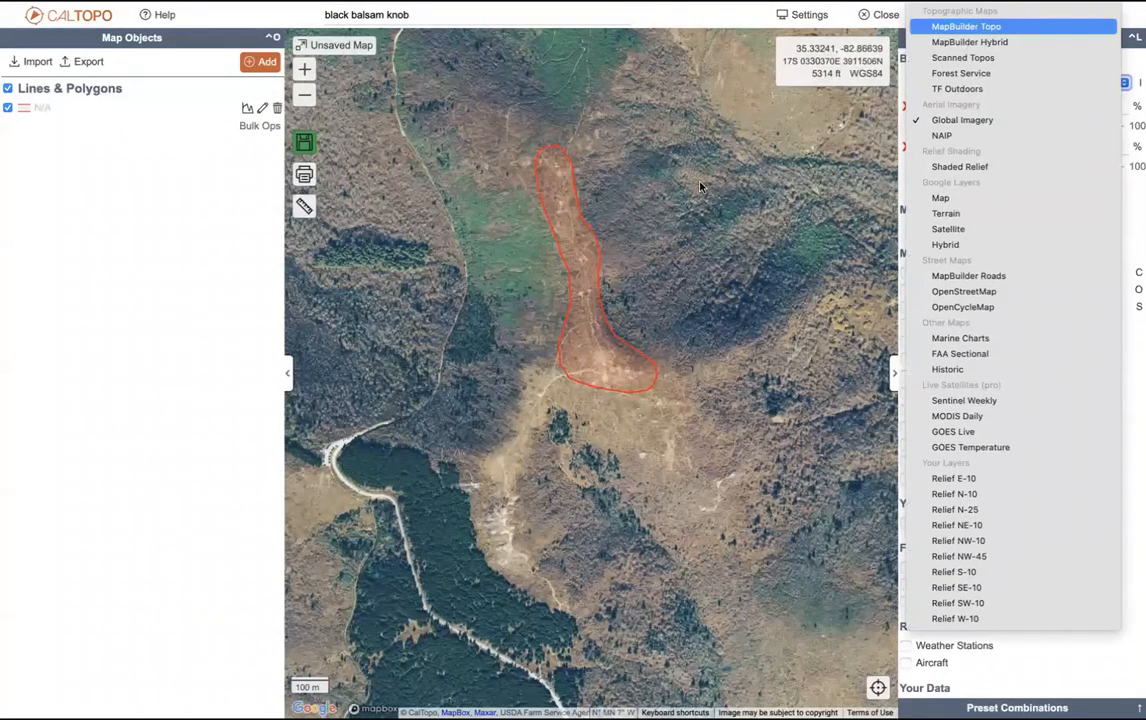
click(673, 205)
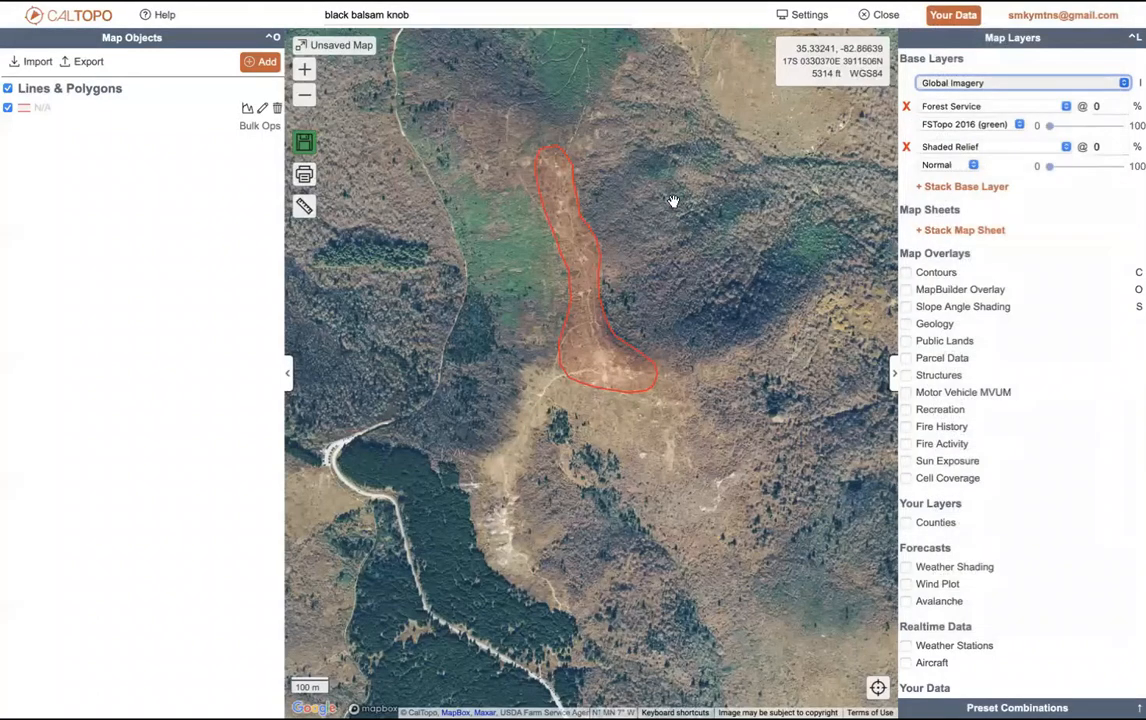
Step: Search for "sunset sc" to move the map to that location
double_click(467, 12)
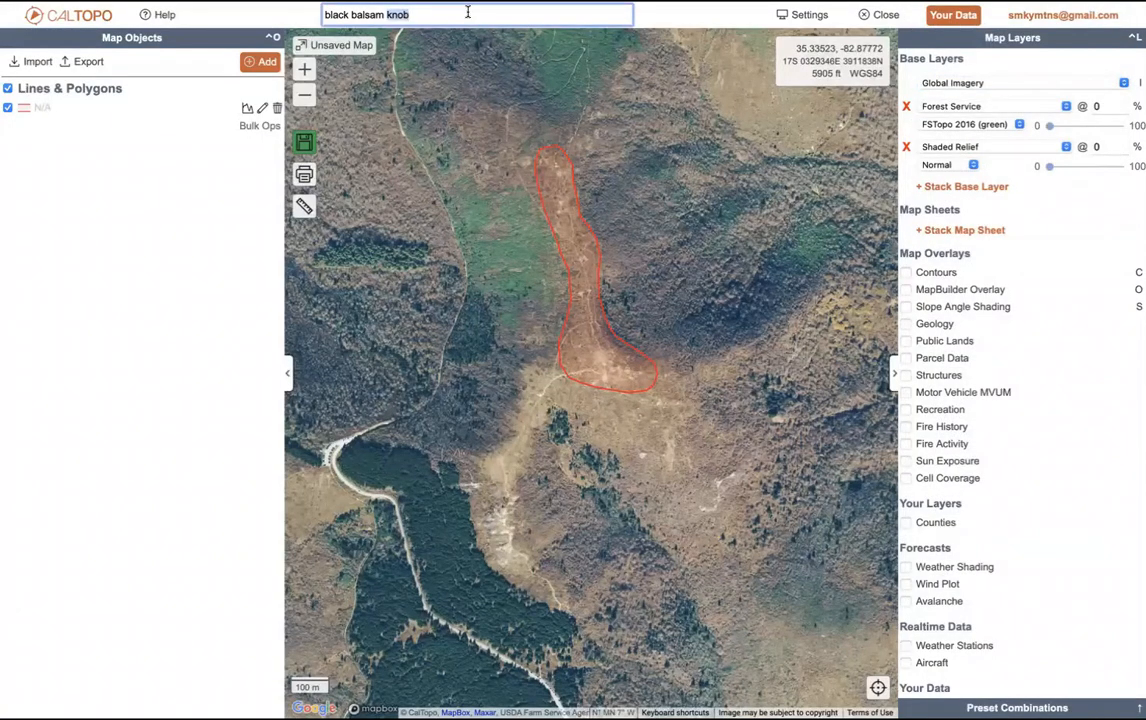
click(467, 12)
drag(467, 12, 276, 19)
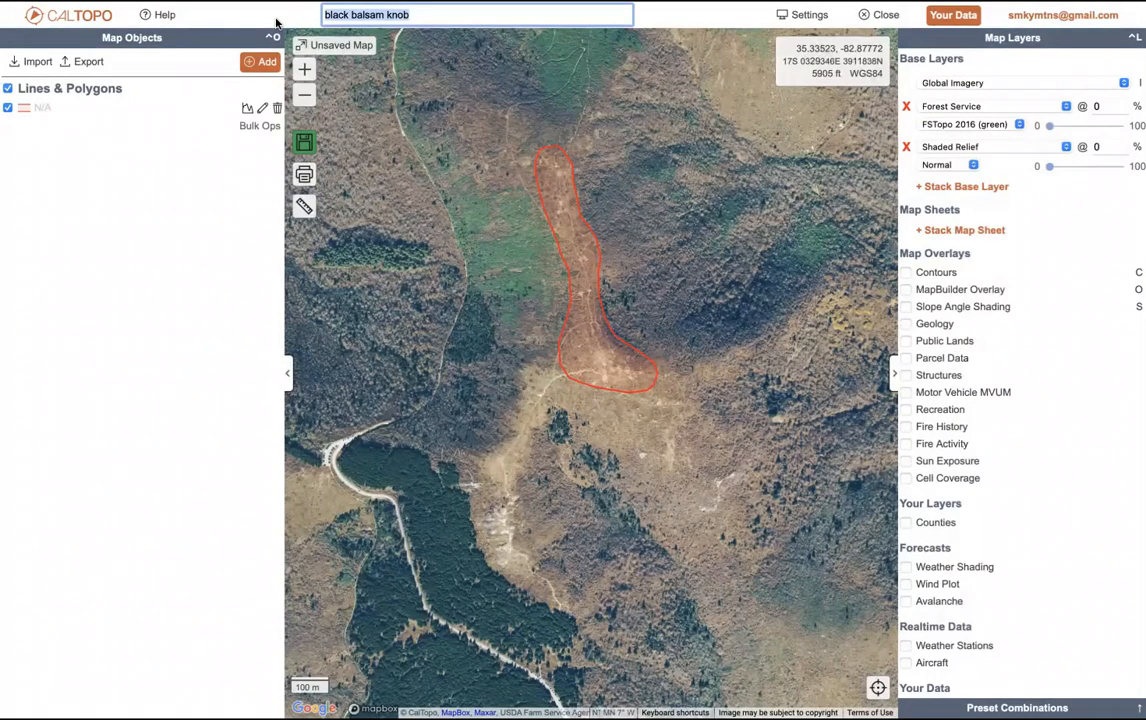
text(sunset sc)
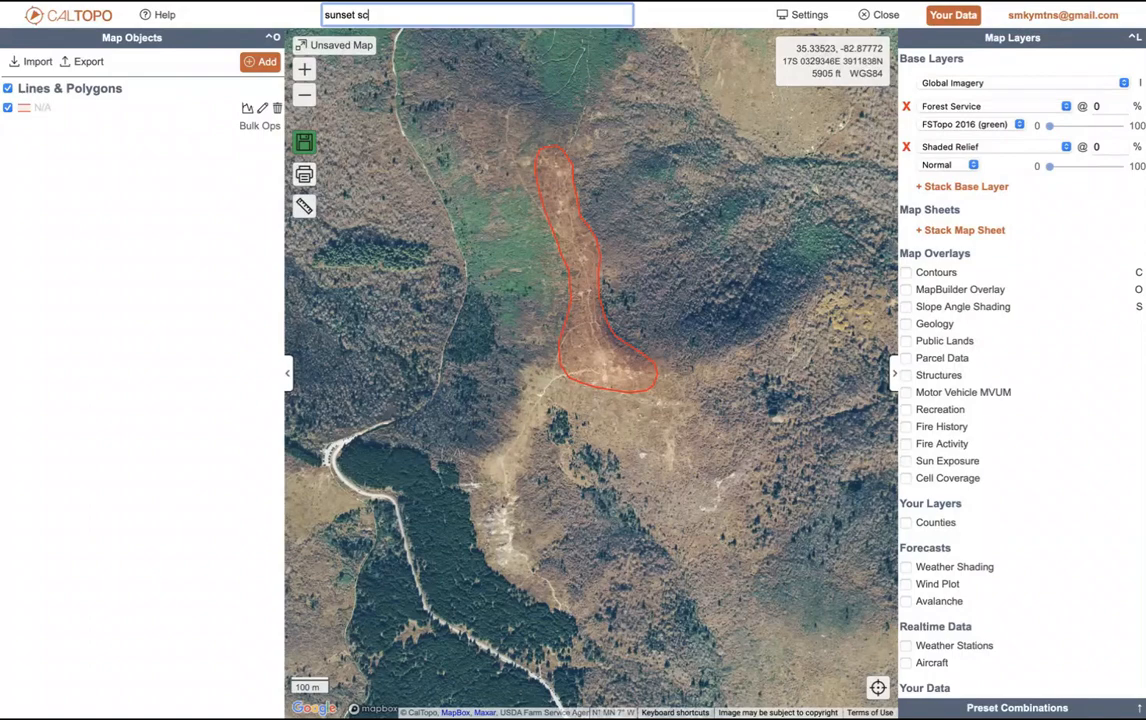
key(Return)
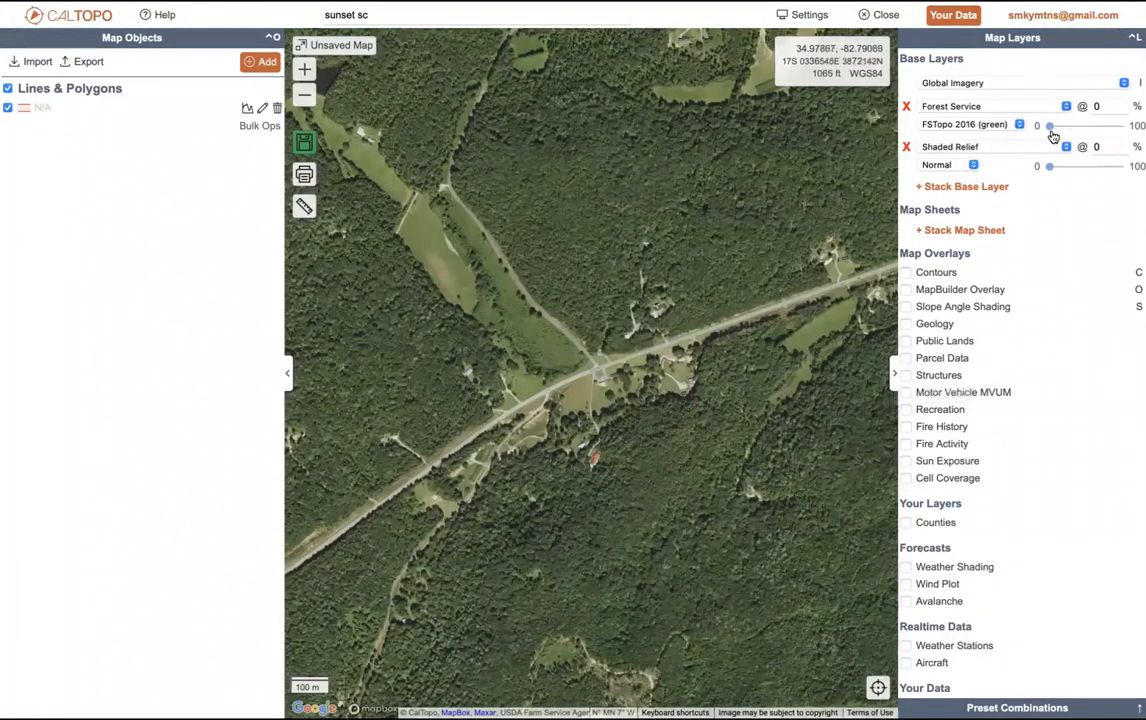
Step: Switch the base layer to TF Outdoors and hide both the map objects and map layers panels
click(1010, 84)
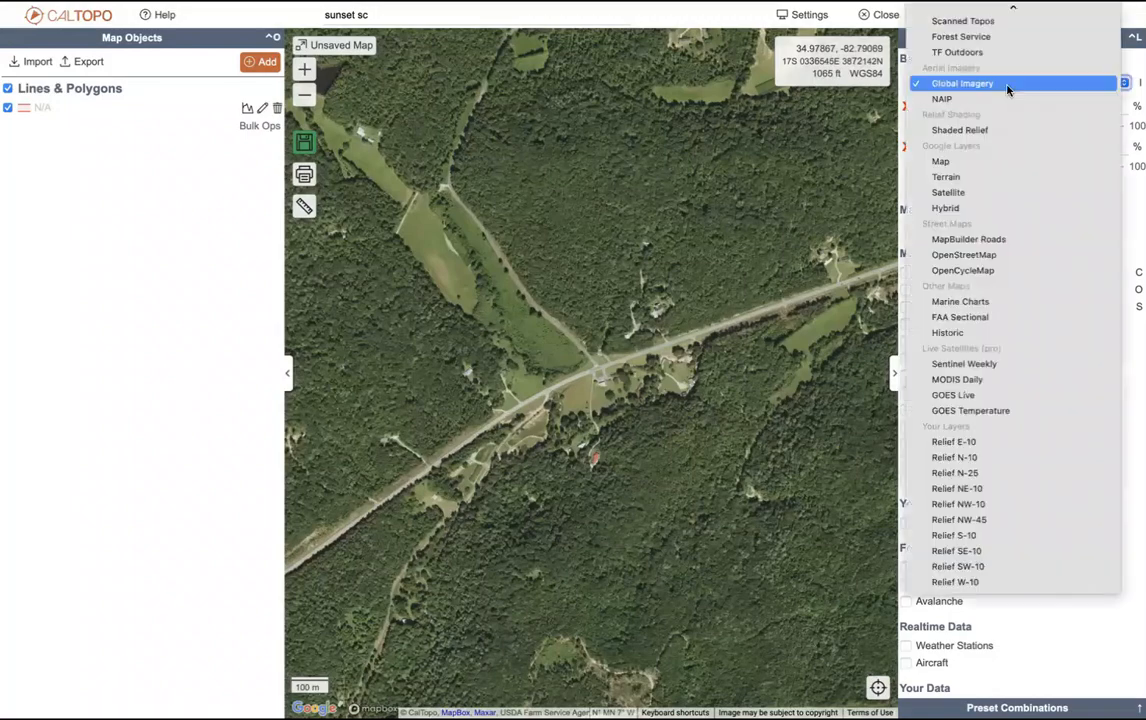
click(1004, 56)
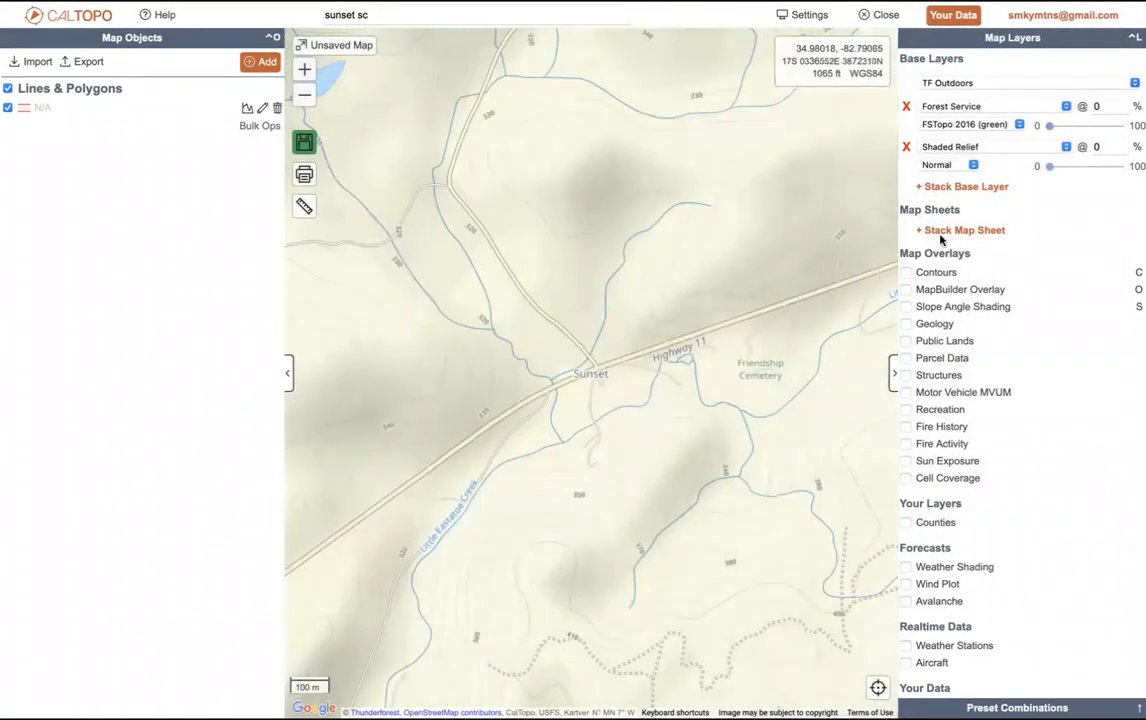
click(892, 380)
click(288, 384)
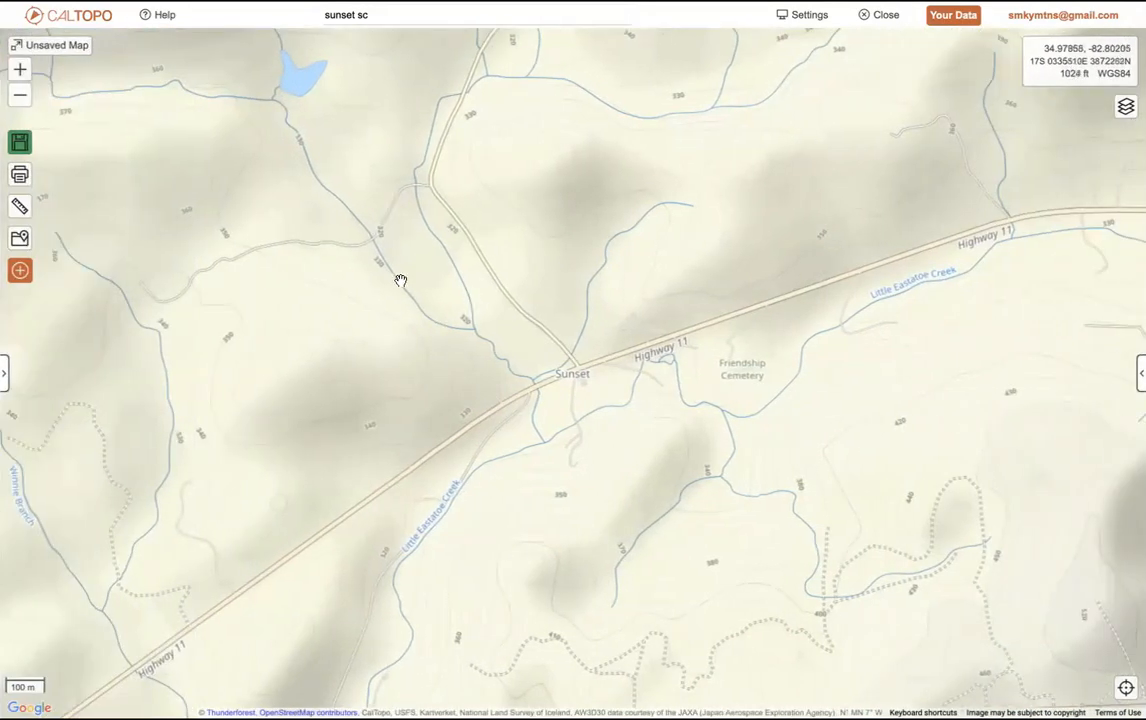
Step: Examine the terrain, roads and trails north of Sunset, around Twin Falls Trail, Smith Creek and Rich Mountain
drag(384, 286, 711, 578)
mouse_move(744, 316)
mouse_down()
mouse_move(747, 455)
mouse_move(806, 537)
mouse_up()
mouse_move(712, 228)
mouse_down()
mouse_move(793, 361)
mouse_move(789, 405)
mouse_move(586, 561)
mouse_up()
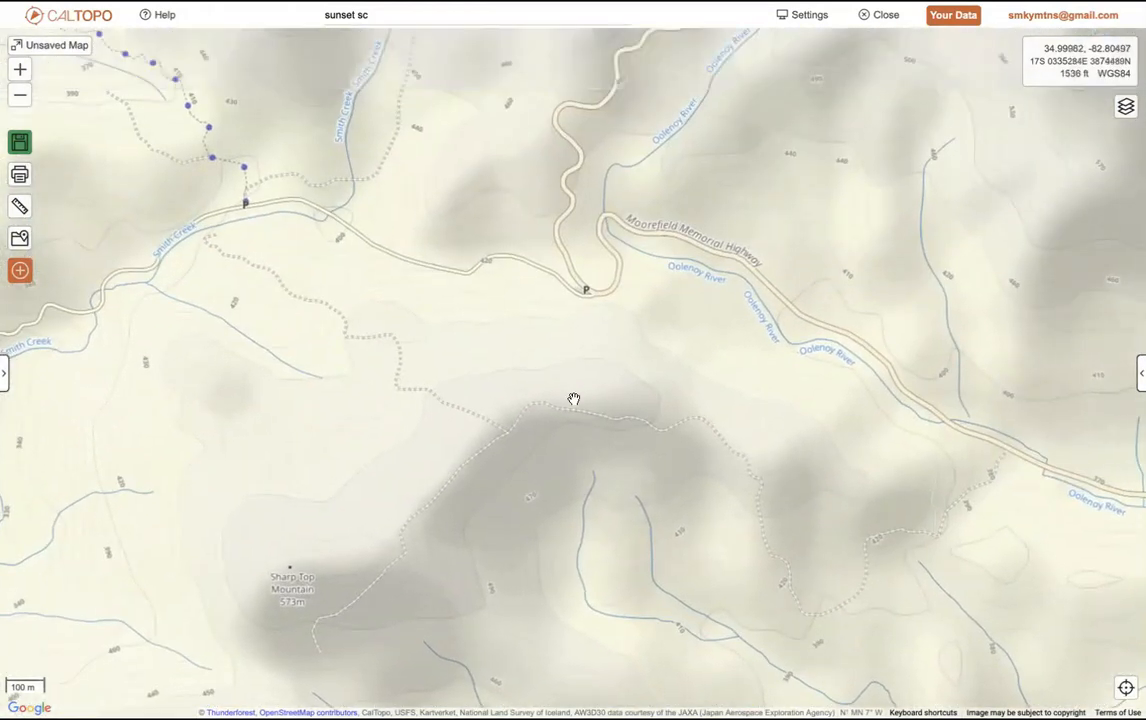
mouse_move(573, 395)
mouse_down()
mouse_move(473, 580)
mouse_move(504, 660)
mouse_up()
drag(670, 504, 364, 658)
mouse_move(514, 554)
mouse_down()
mouse_move(524, 522)
mouse_move(691, 414)
mouse_move(928, 376)
mouse_move(1017, 436)
mouse_move(1050, 569)
mouse_up()
drag(880, 333, 846, 434)
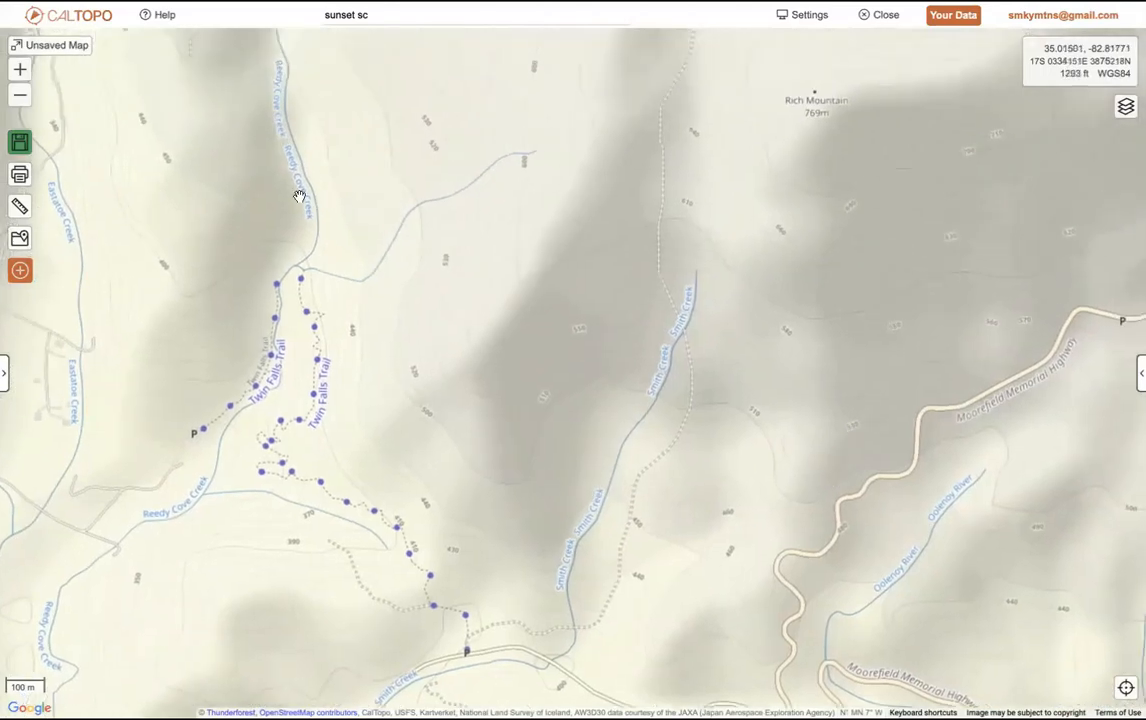
click(20, 95)
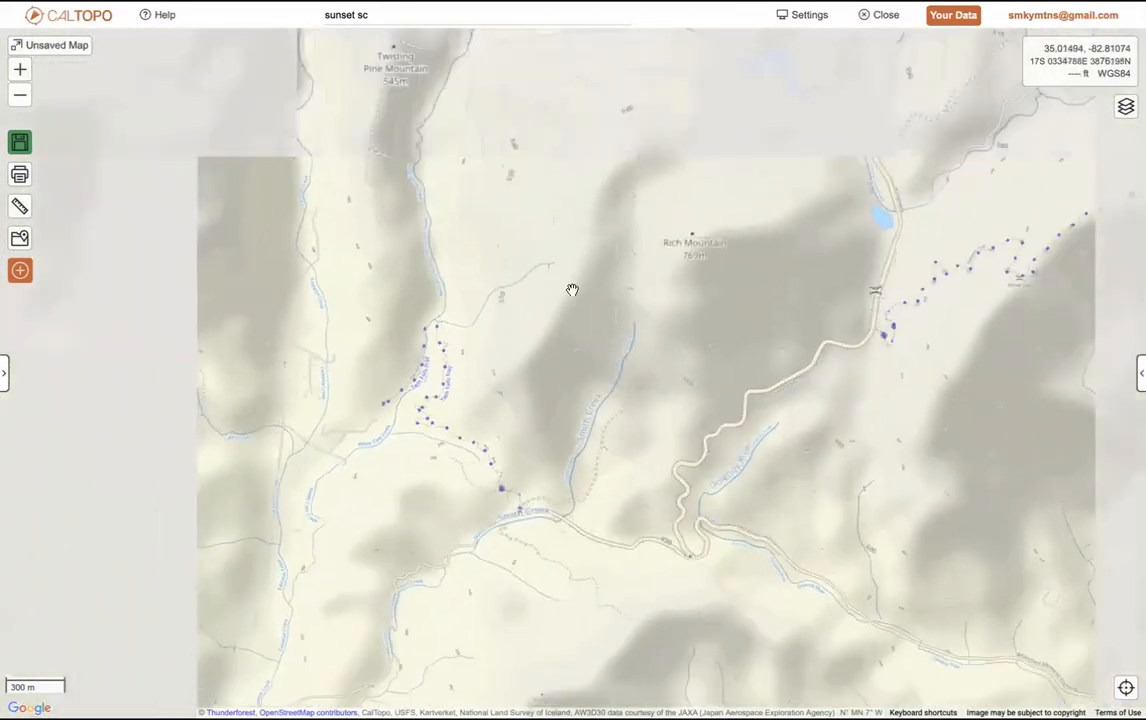
drag(573, 290, 333, 231)
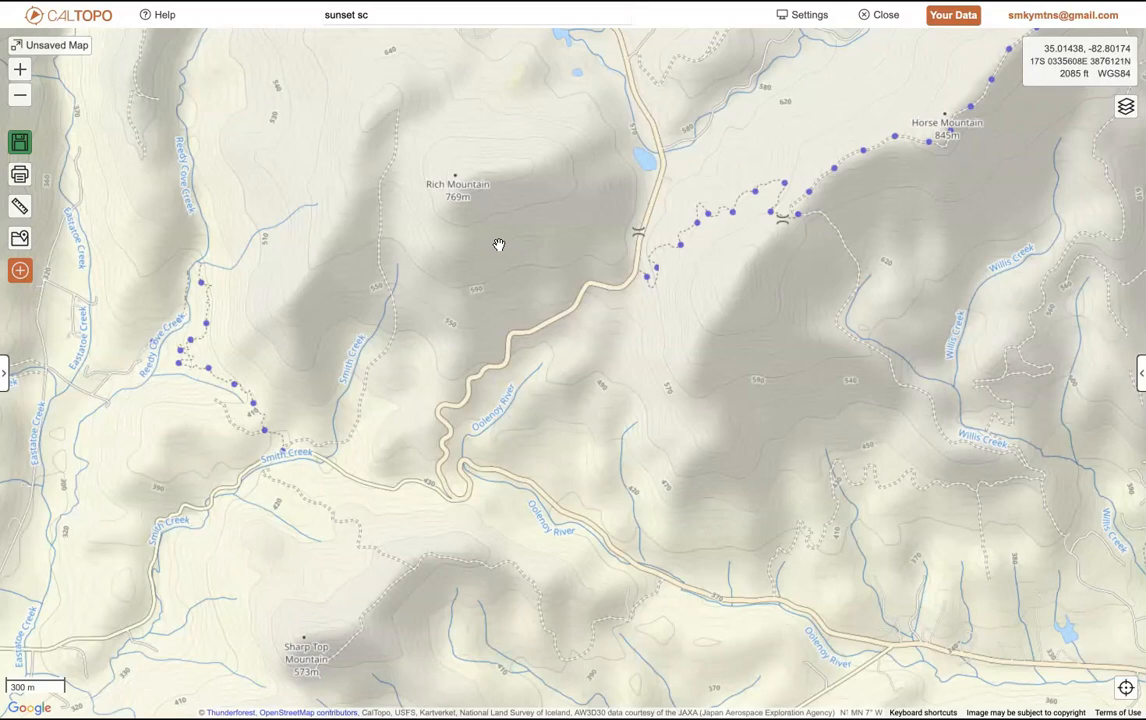
scroll(499, 244, down, 2)
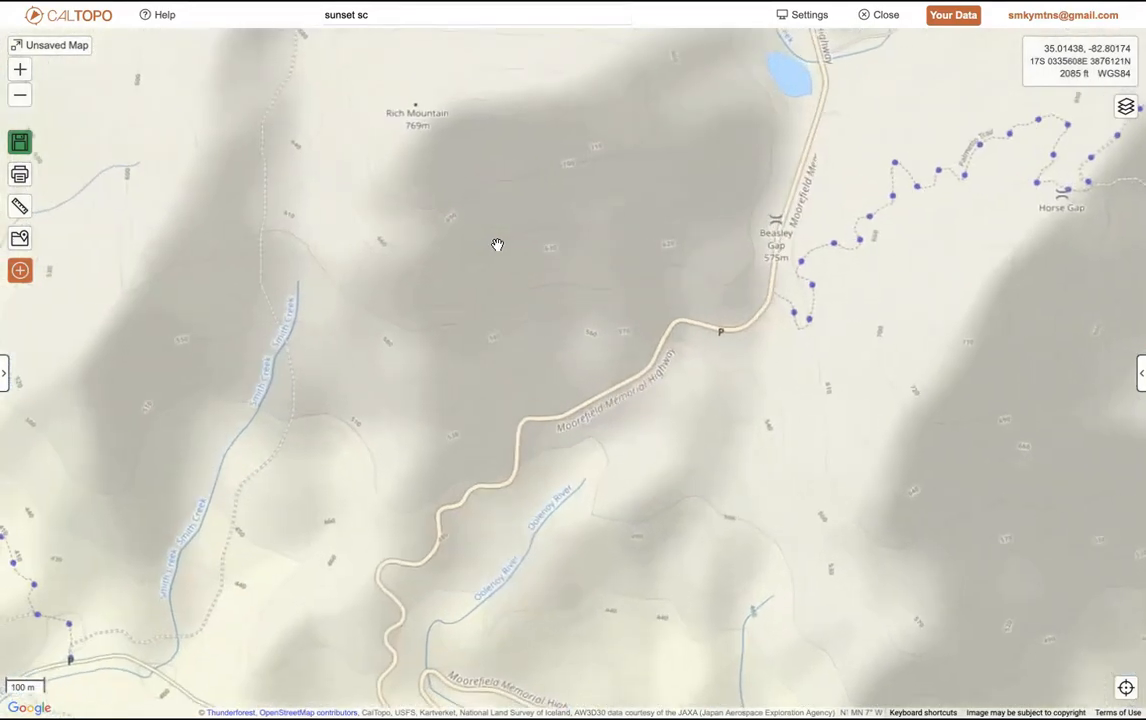
drag(496, 243, 722, 279)
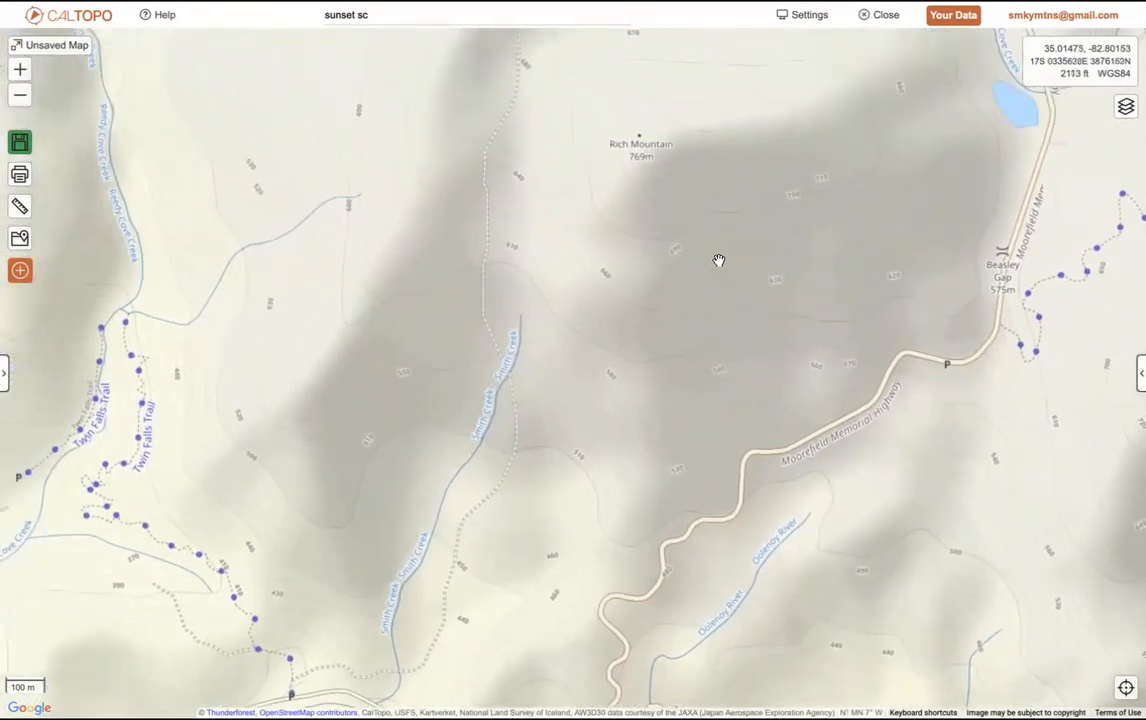
drag(714, 253, 696, 256)
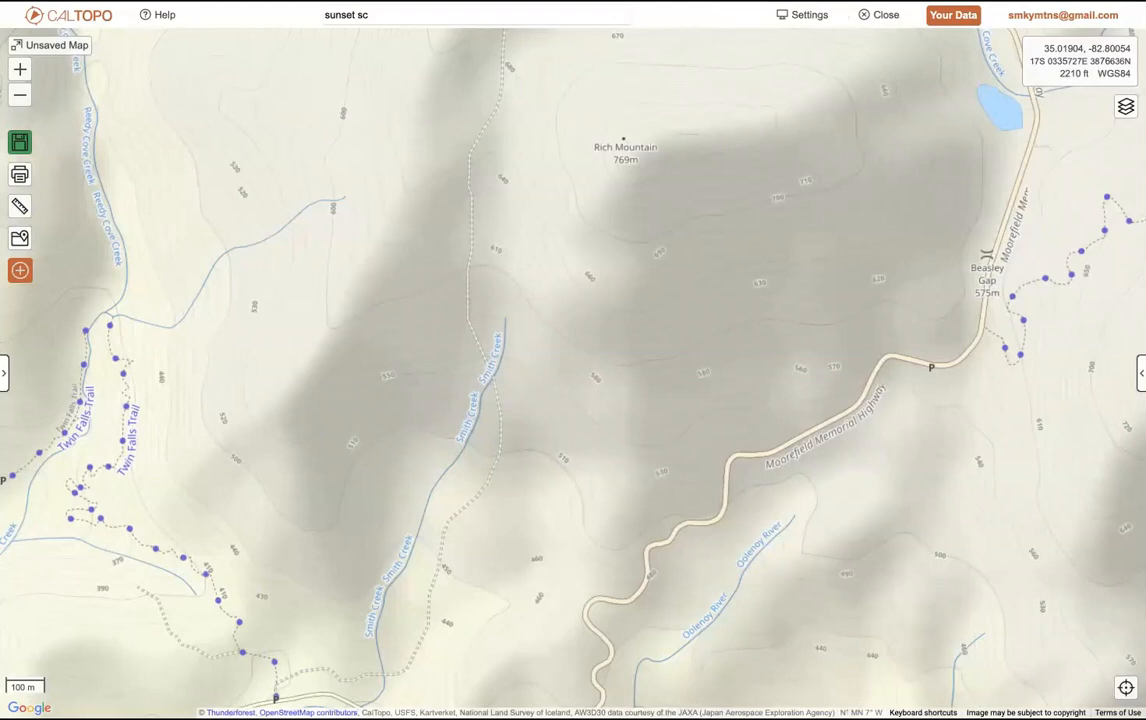
Step: Show the map layers again and set the Shaded Relief opacity to 56%, inspecting the slope south of Rich Mountain
click(1126, 106)
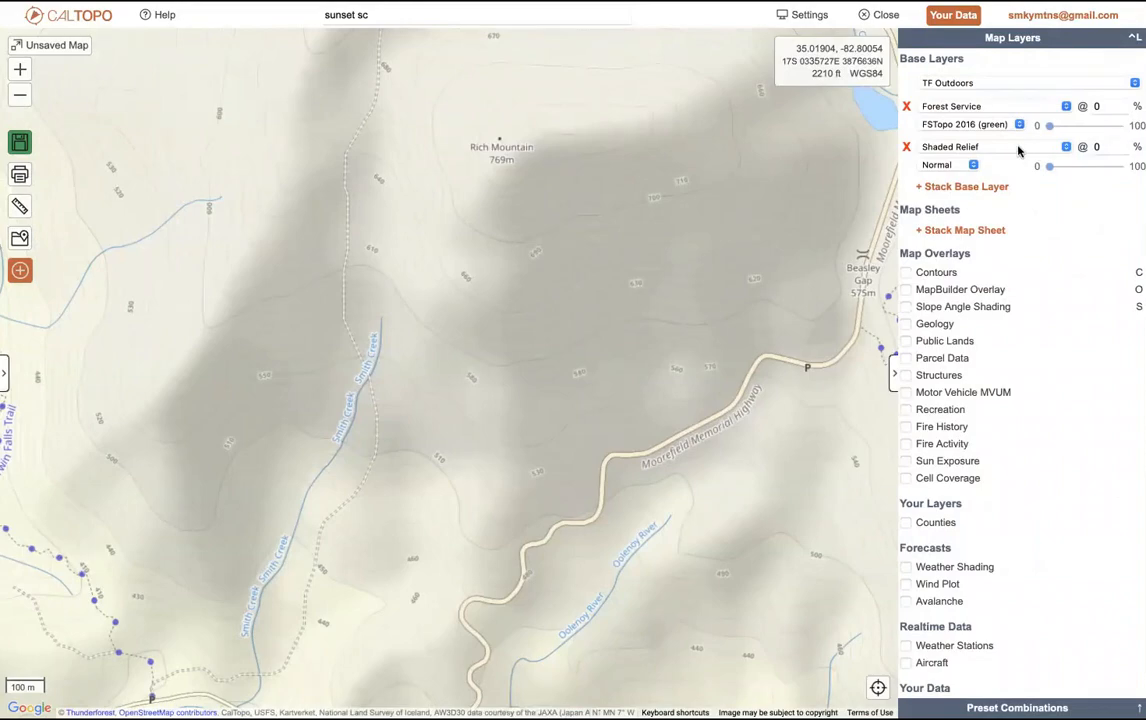
mouse_move(1048, 167)
mouse_down()
mouse_move(1119, 167)
mouse_move(1088, 168)
mouse_up()
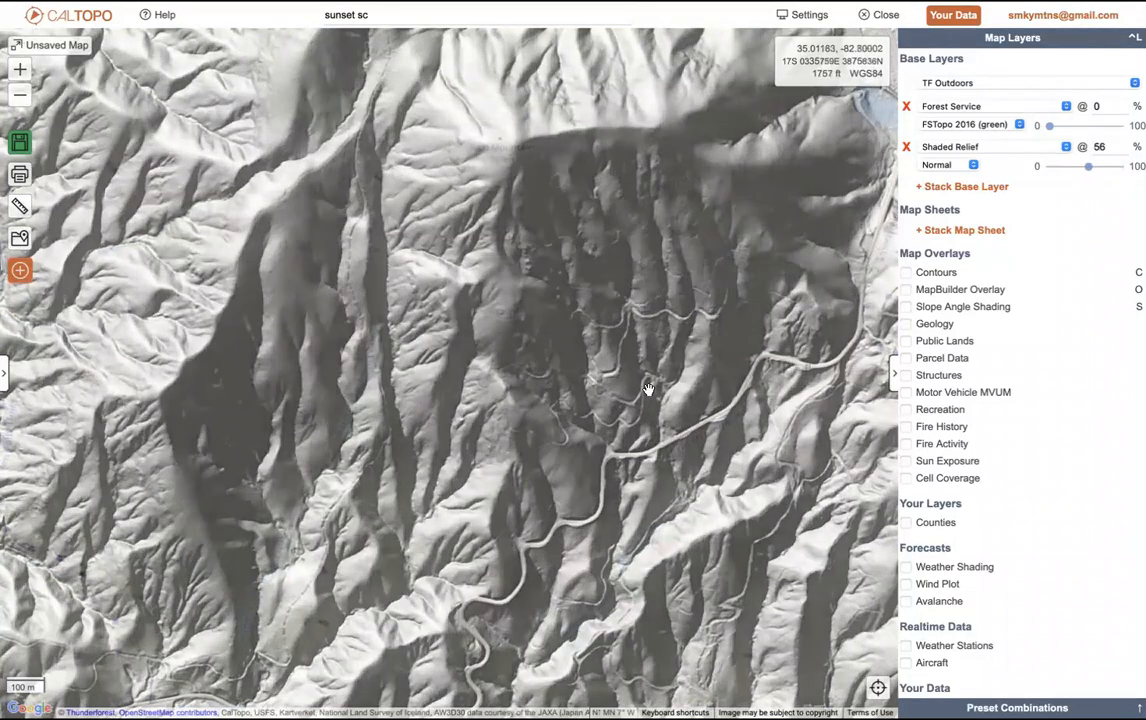
scroll(657, 385, up, 2)
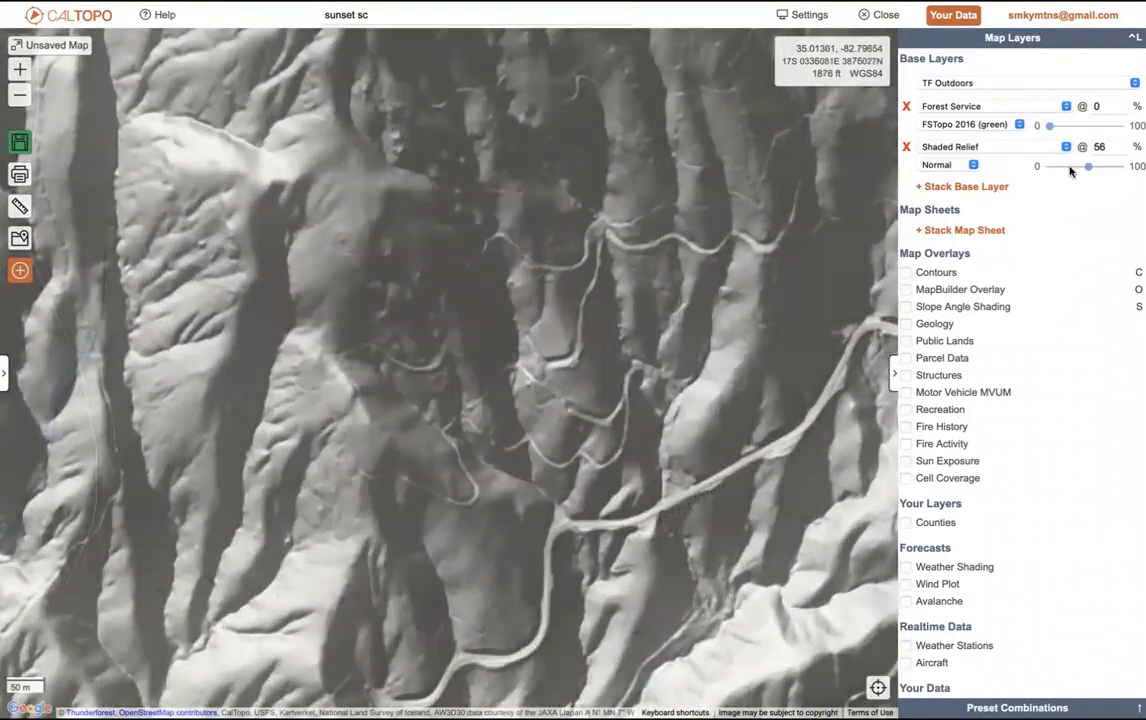
Step: Compare the slope with Shaded Relief at 0% and then 100% opacity, inspecting the terrain below Rich Mountain
drag(1090, 170, 1040, 177)
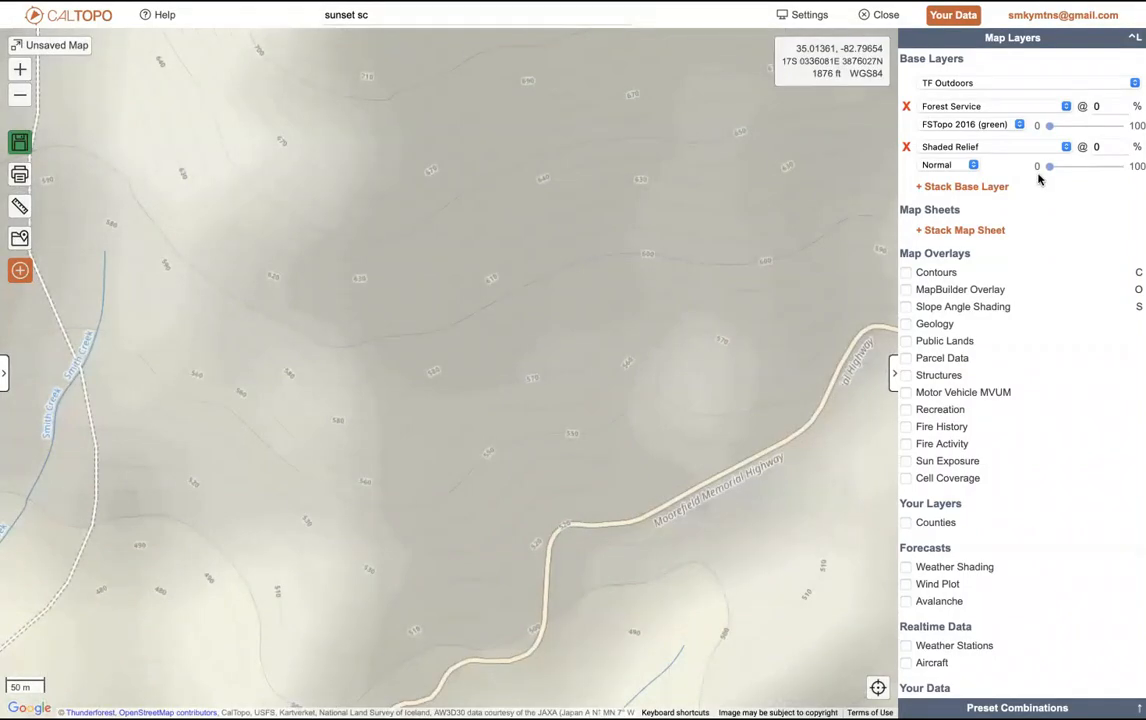
drag(1038, 178, 1124, 182)
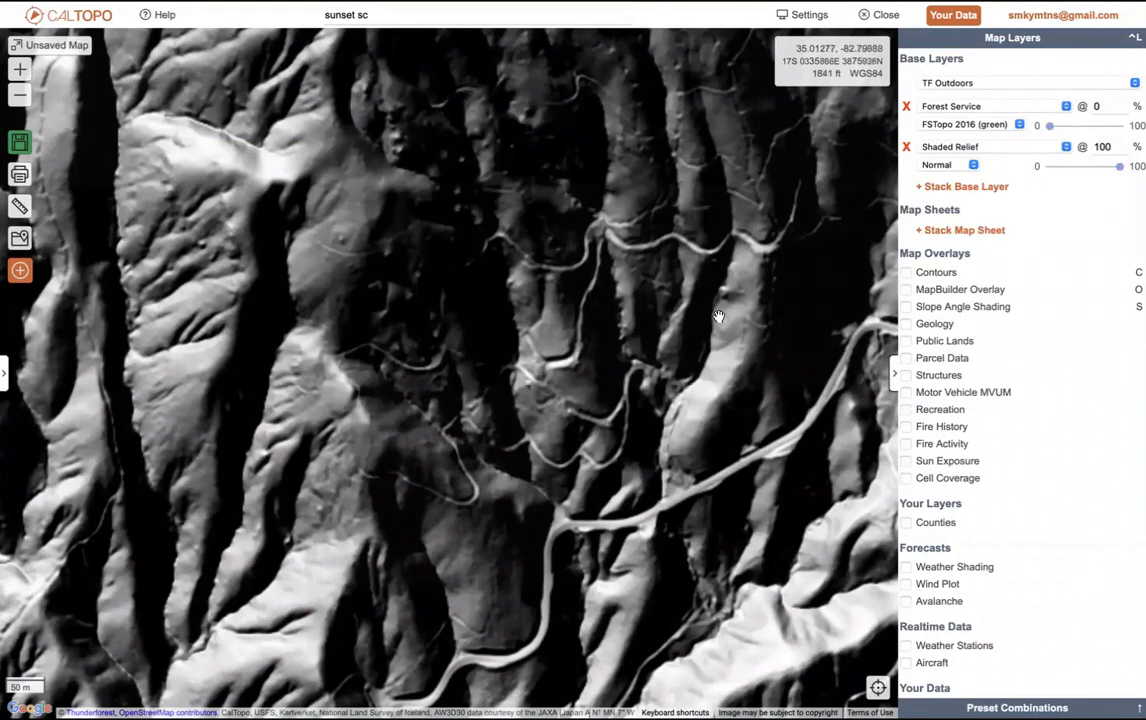
drag(644, 284, 670, 499)
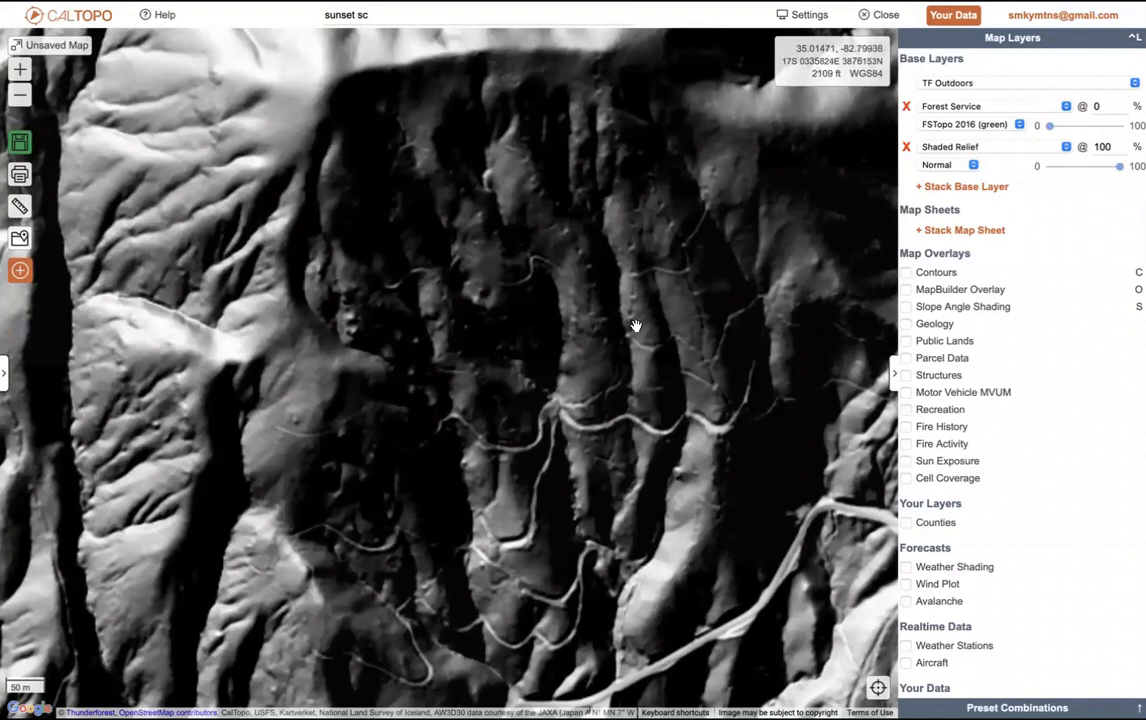
click(20, 97)
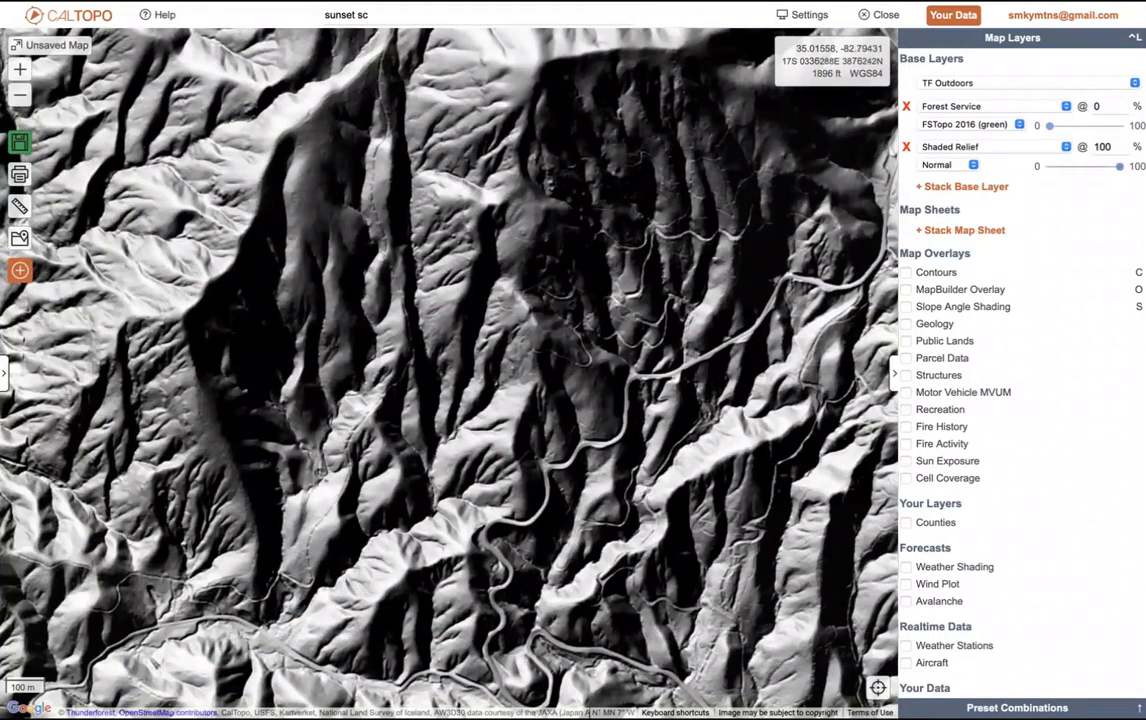
Step: Lower the Shaded Relief opacity to 3% to view the base map around Smith Creek, then restore it to 100%
drag(1119, 166, 1051, 166)
drag(527, 216, 650, 294)
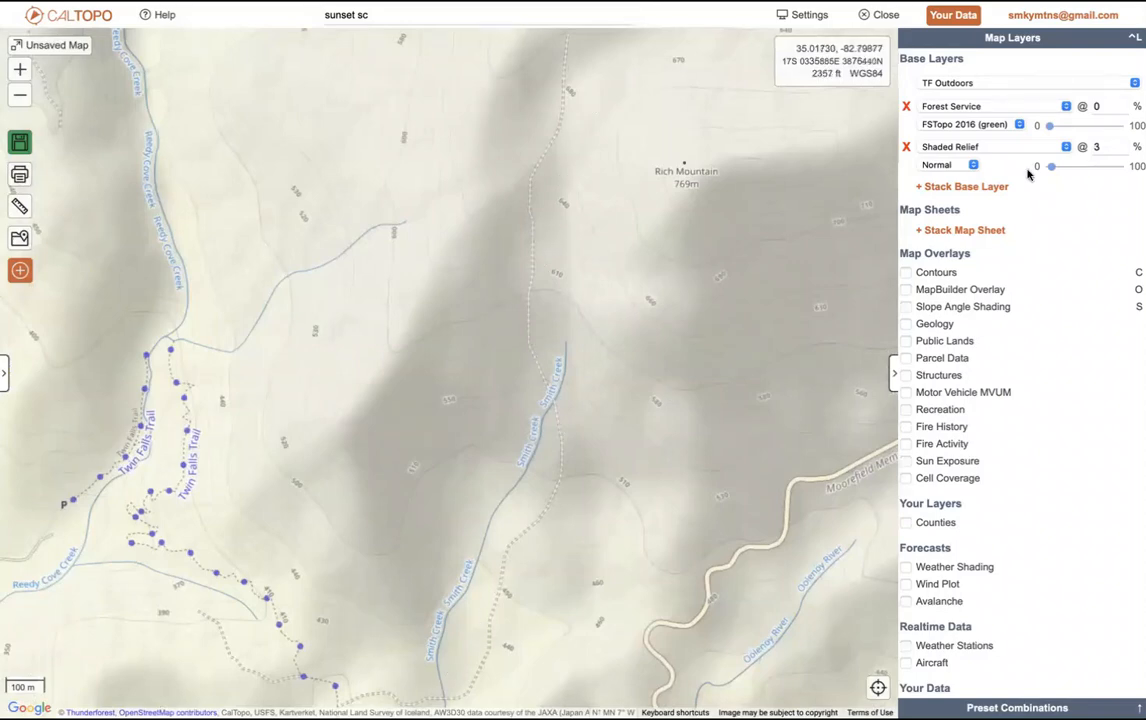
drag(1055, 170, 1120, 167)
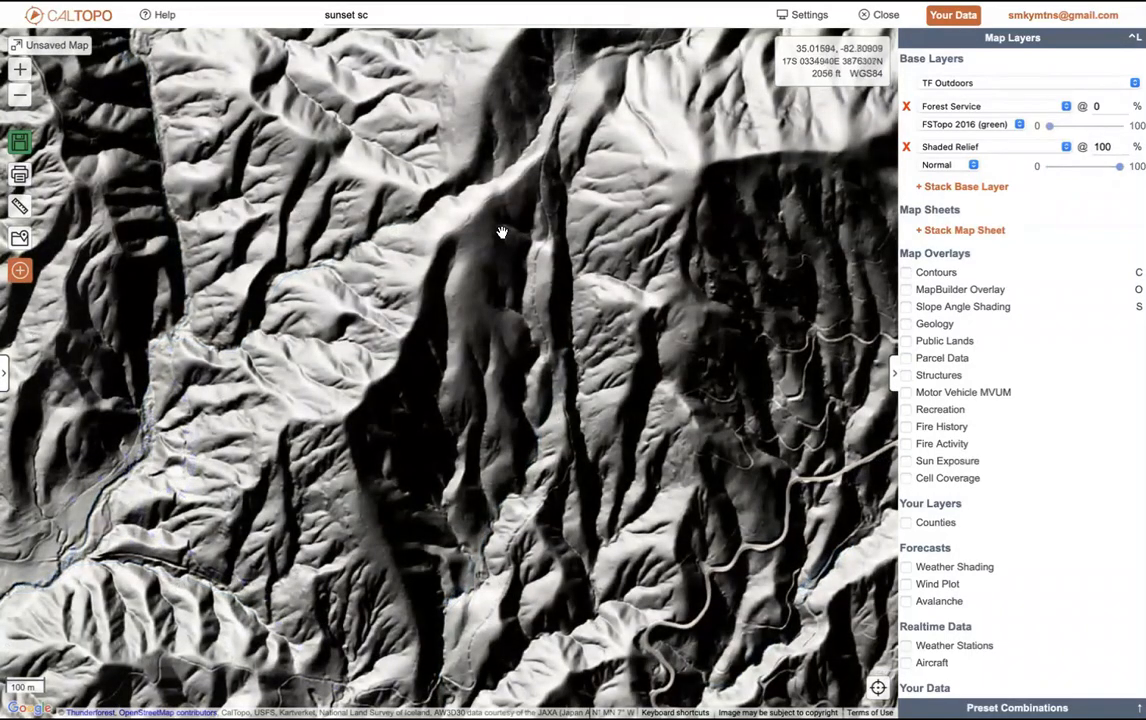
Step: Trace a line along the old road bed revealed by the shaded relief on the narrow ridge, then discard the line
scroll(476, 233, up, 2)
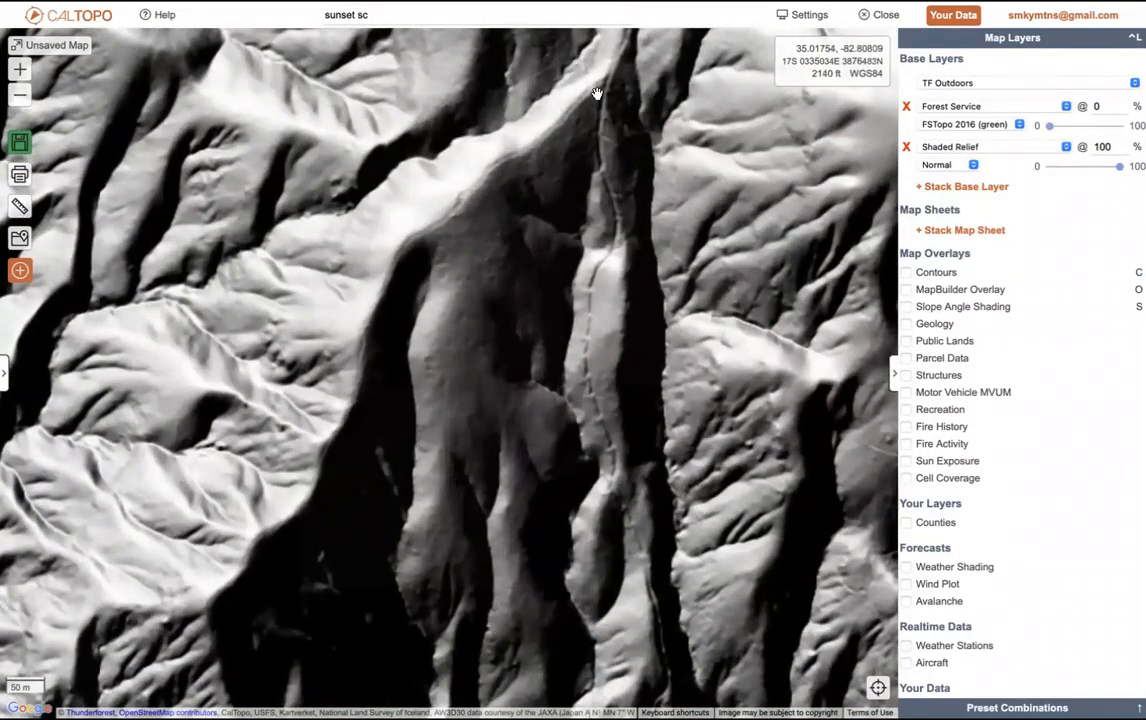
scroll(525, 88, up, 1)
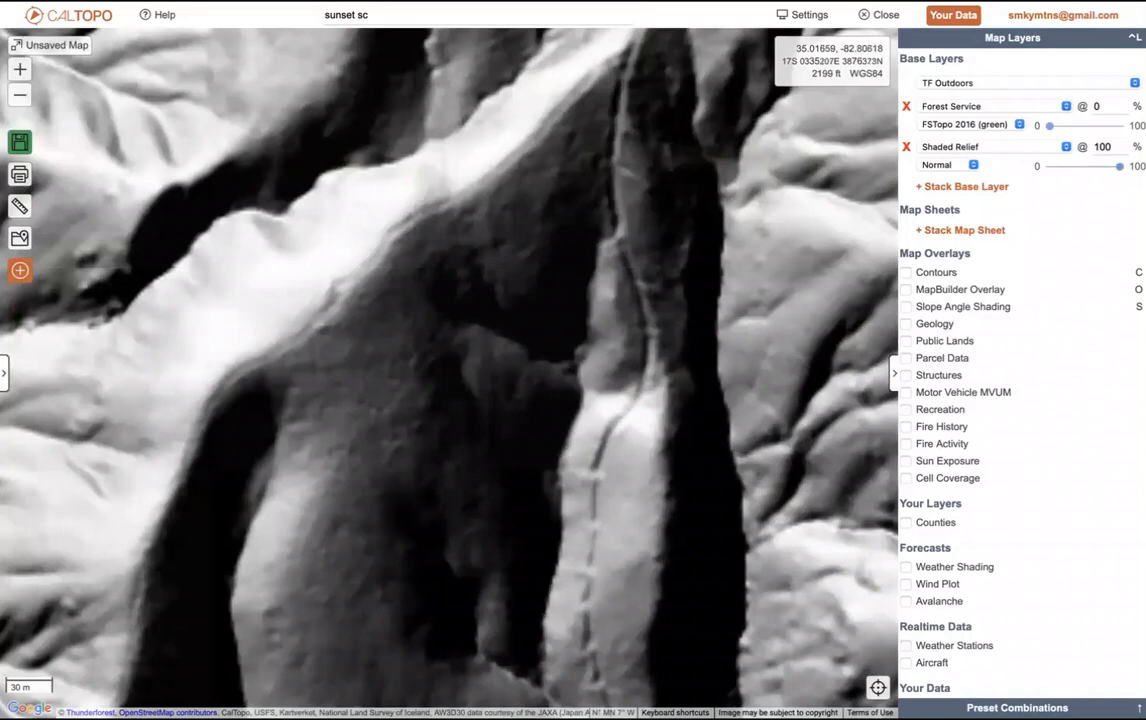
mouse_move(1119, 166)
mouse_down()
mouse_move(1068, 179)
mouse_move(1120, 170)
mouse_up()
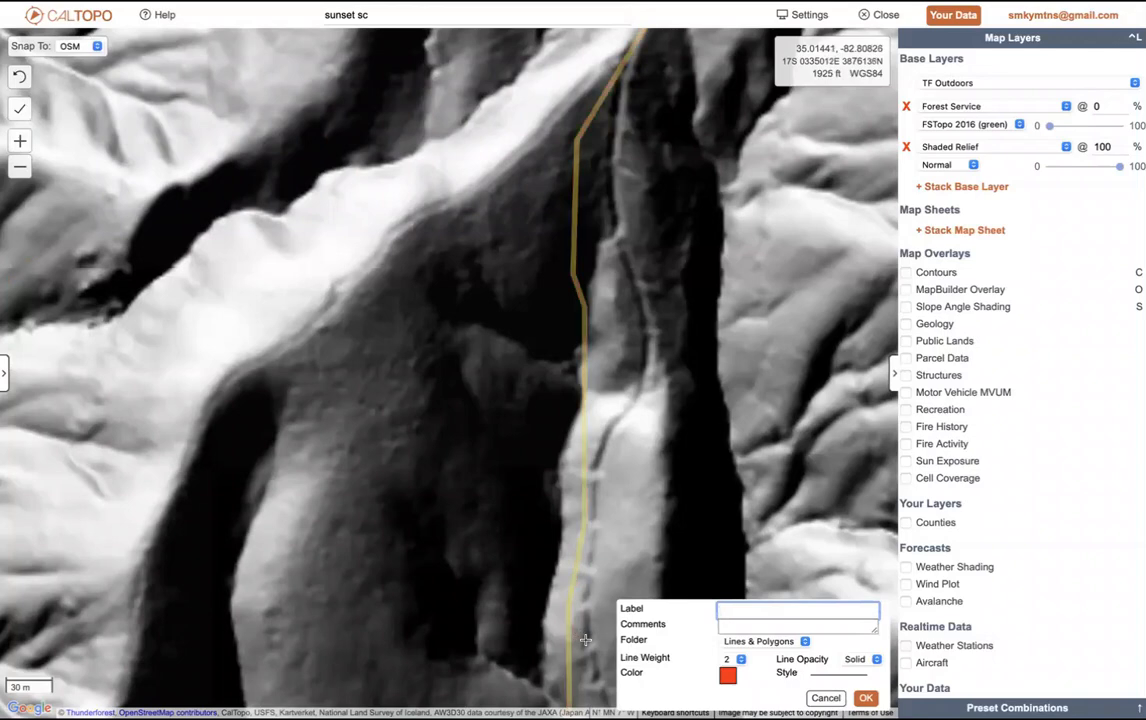
click(585, 640)
mouse_move(587, 592)
mouse_down()
mouse_move(596, 470)
mouse_move(652, 340)
mouse_move(629, 280)
mouse_up()
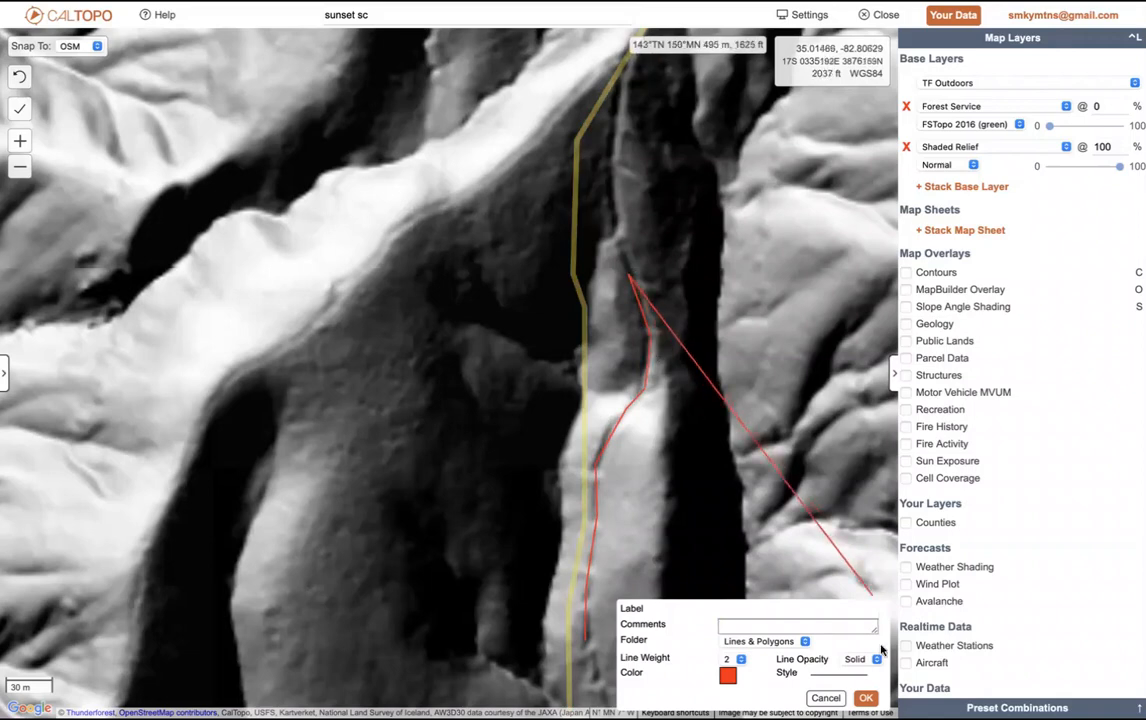
click(826, 697)
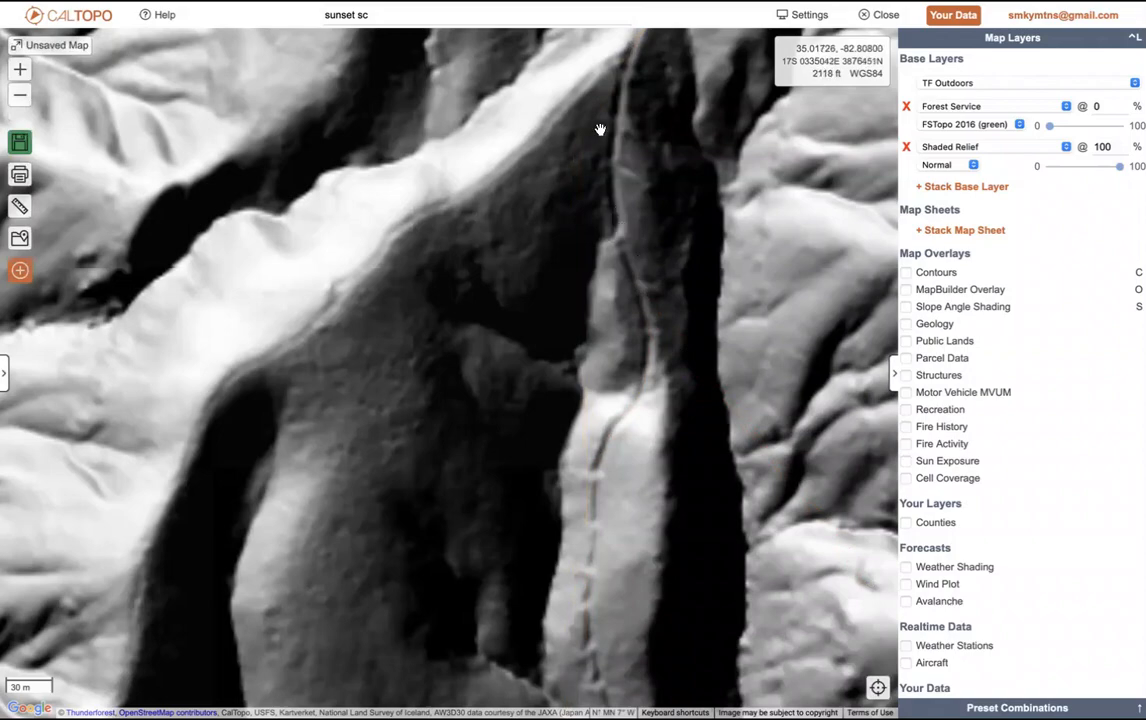
Step: Examine the shaded relief of the surrounding ridges, valleys and the dark slope with winding roads east of the narrow ridge
click(20, 95)
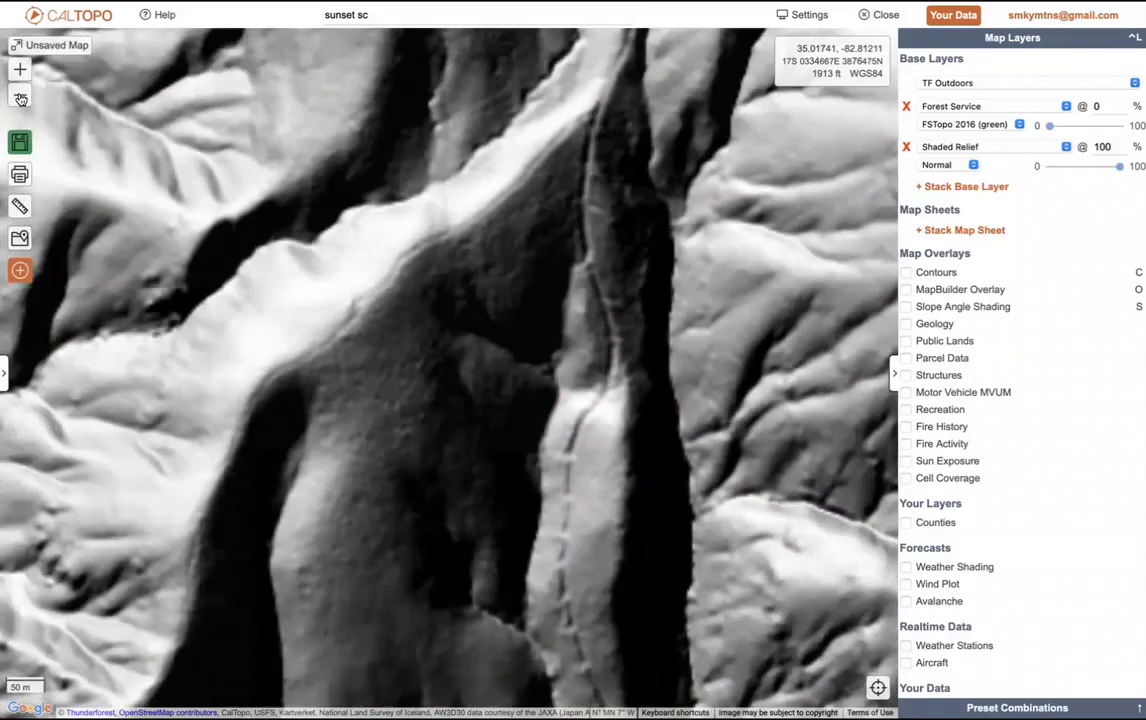
click(20, 97)
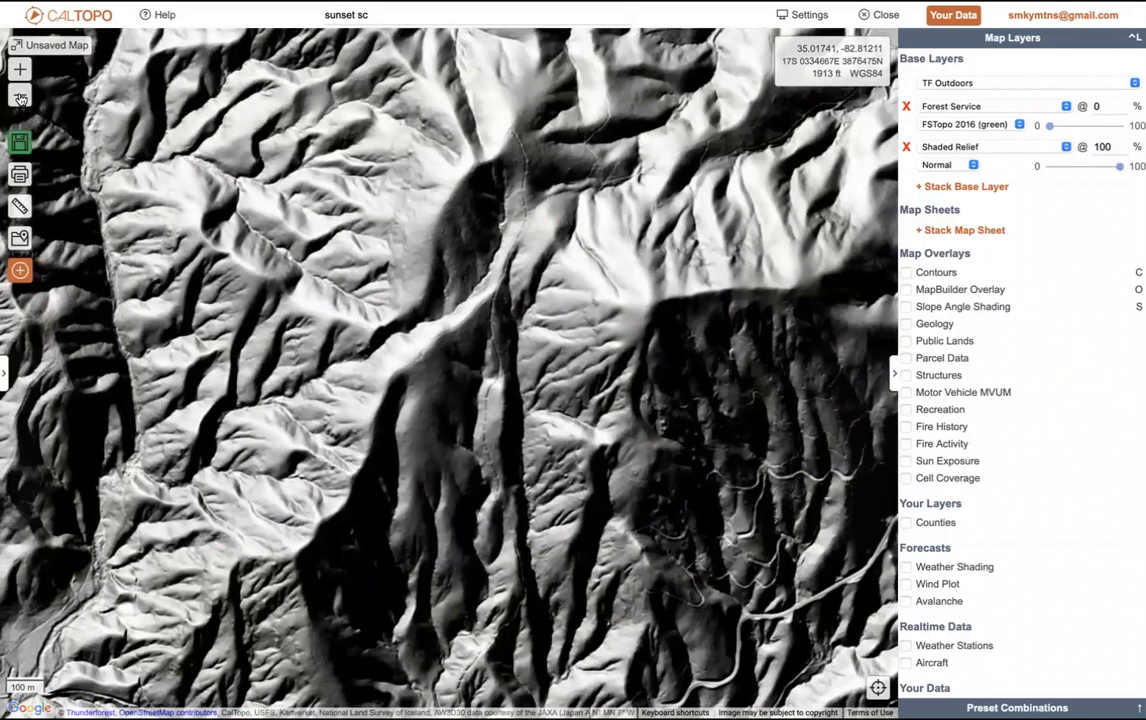
click(20, 97)
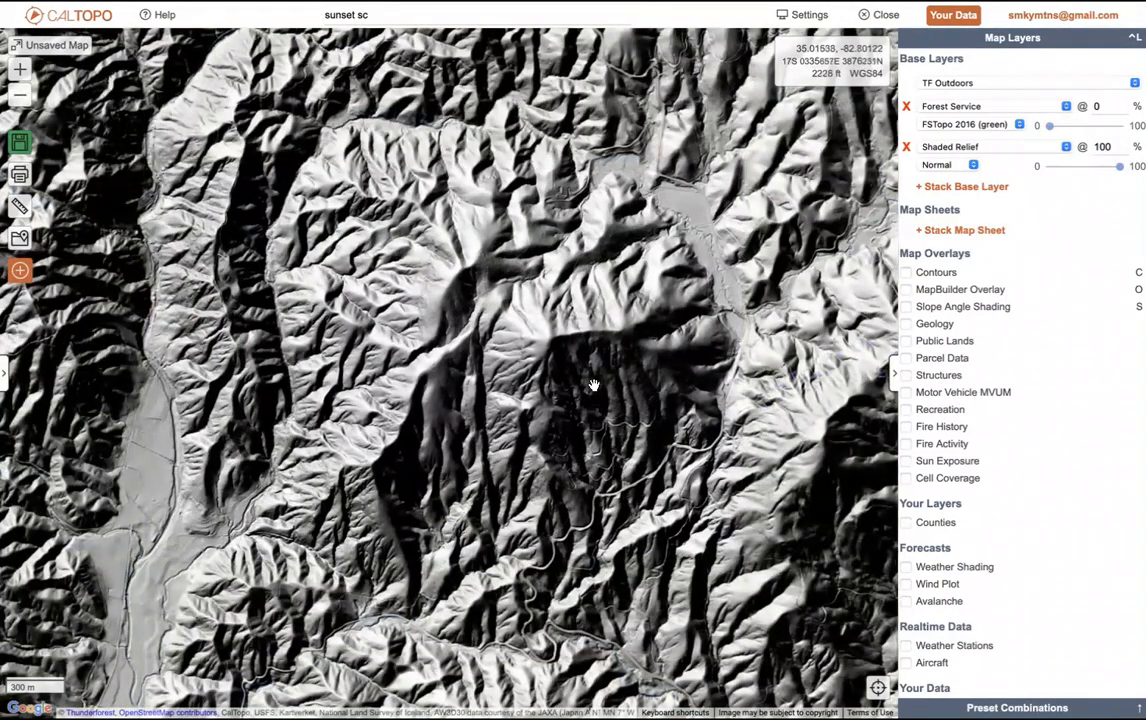
scroll(632, 384, up, 2)
scroll(632, 384, up, 1)
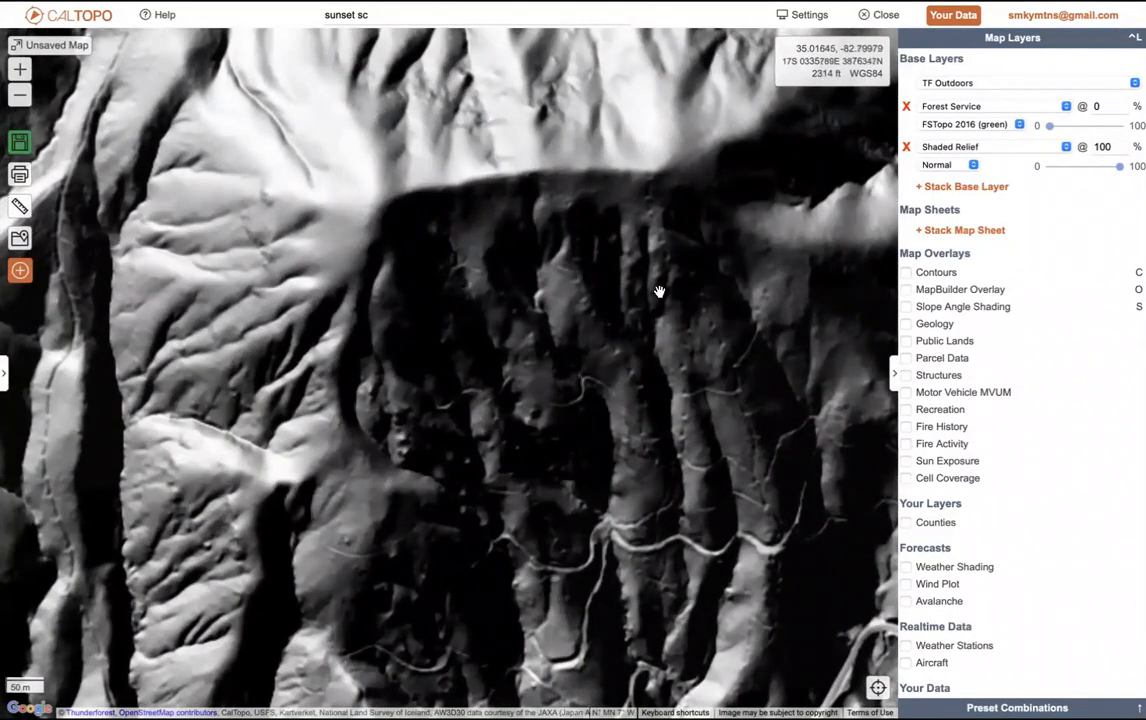
click(19, 95)
click(19, 97)
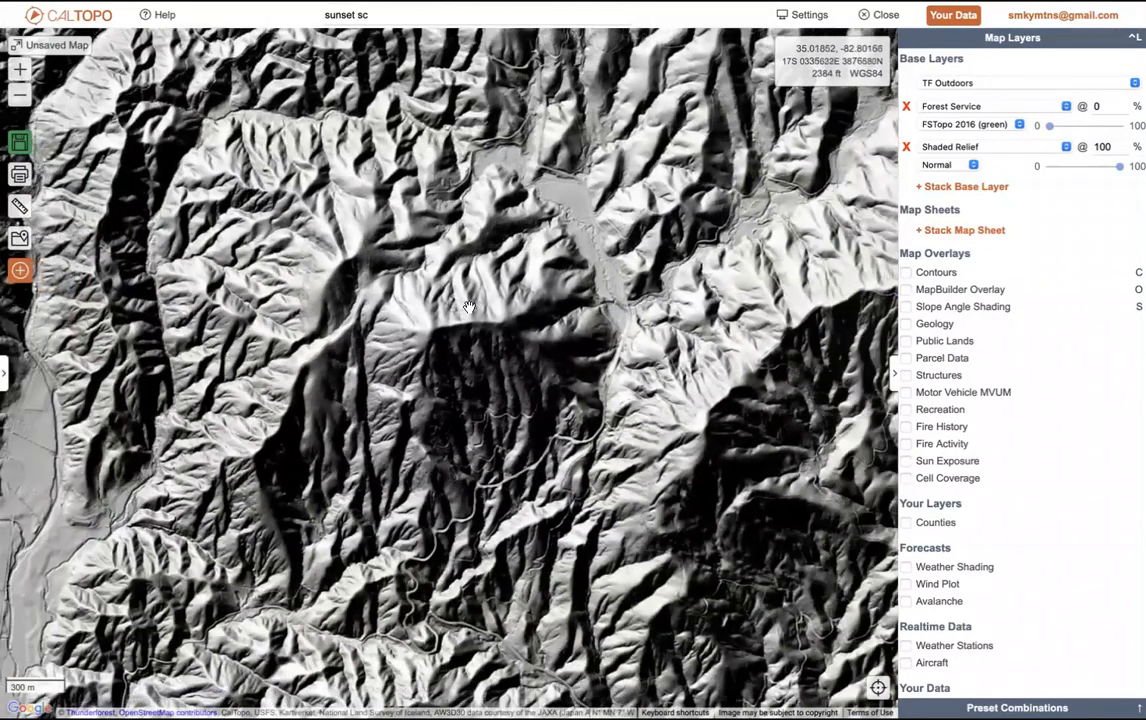
drag(469, 307, 549, 320)
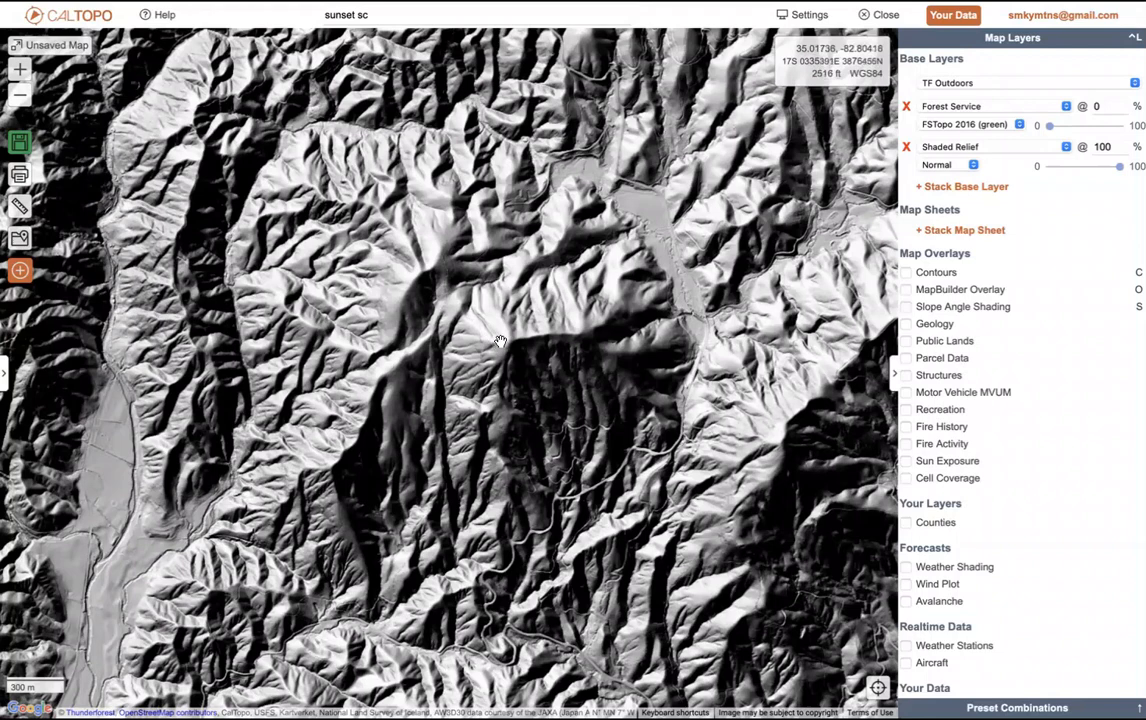
drag(502, 344, 519, 302)
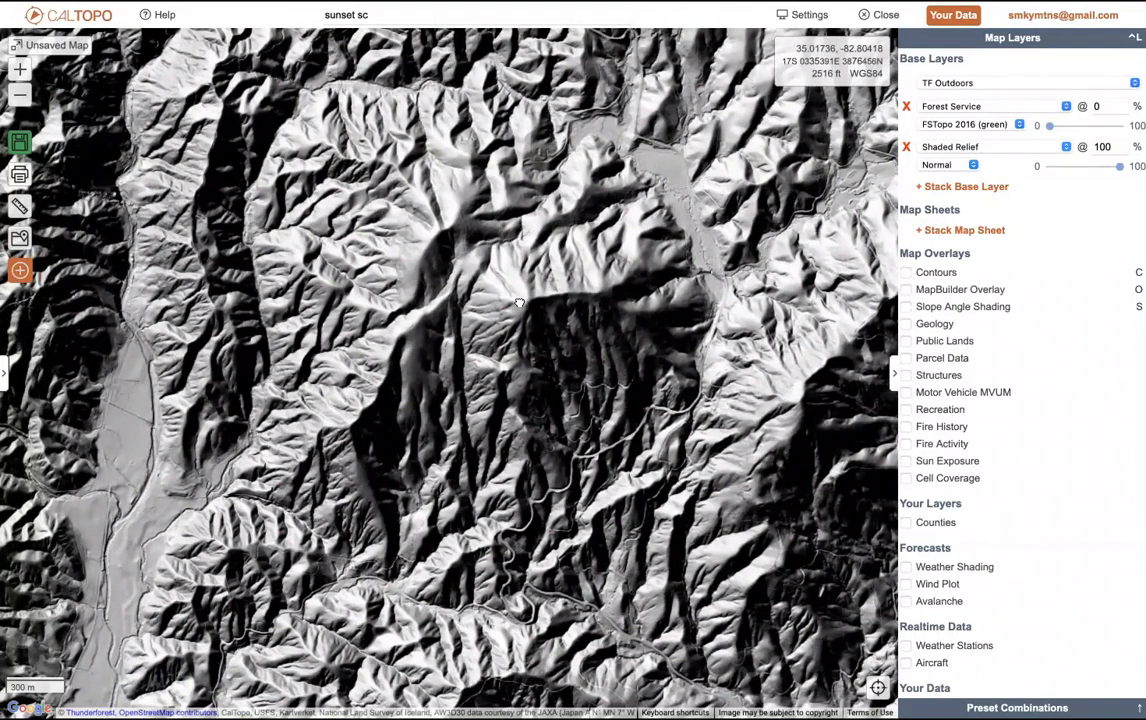
Step: Hide the map layers, show the map objects and start adding a custom relief layer
click(895, 376)
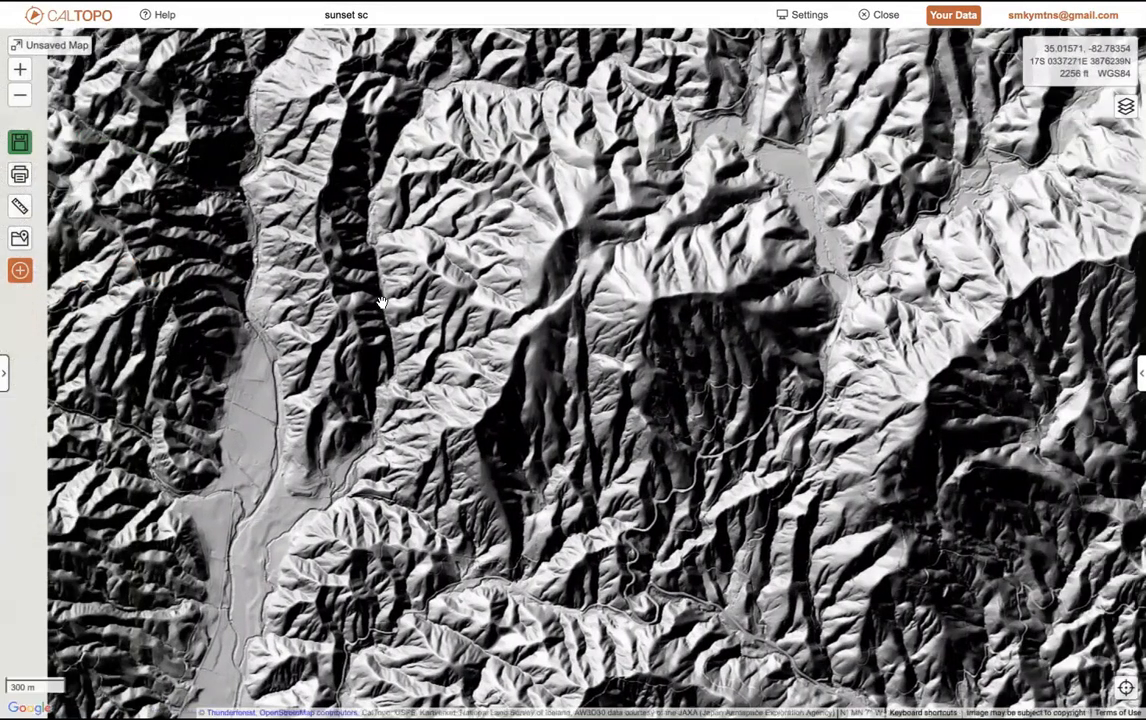
click(8, 374)
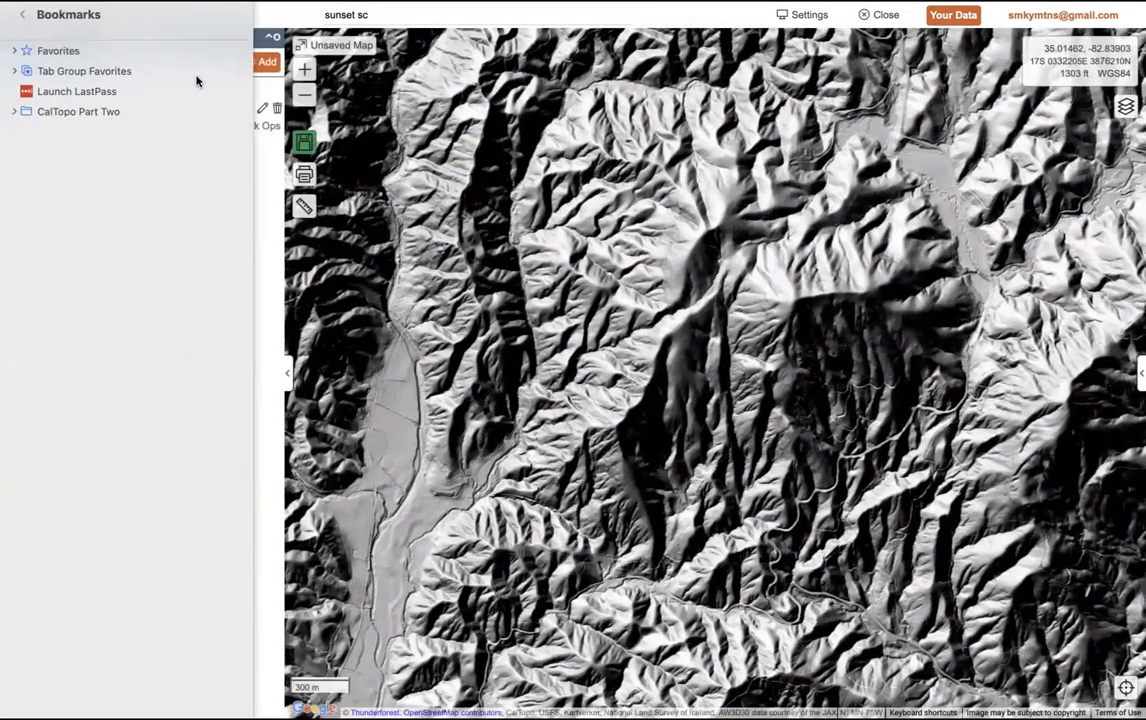
click(262, 62)
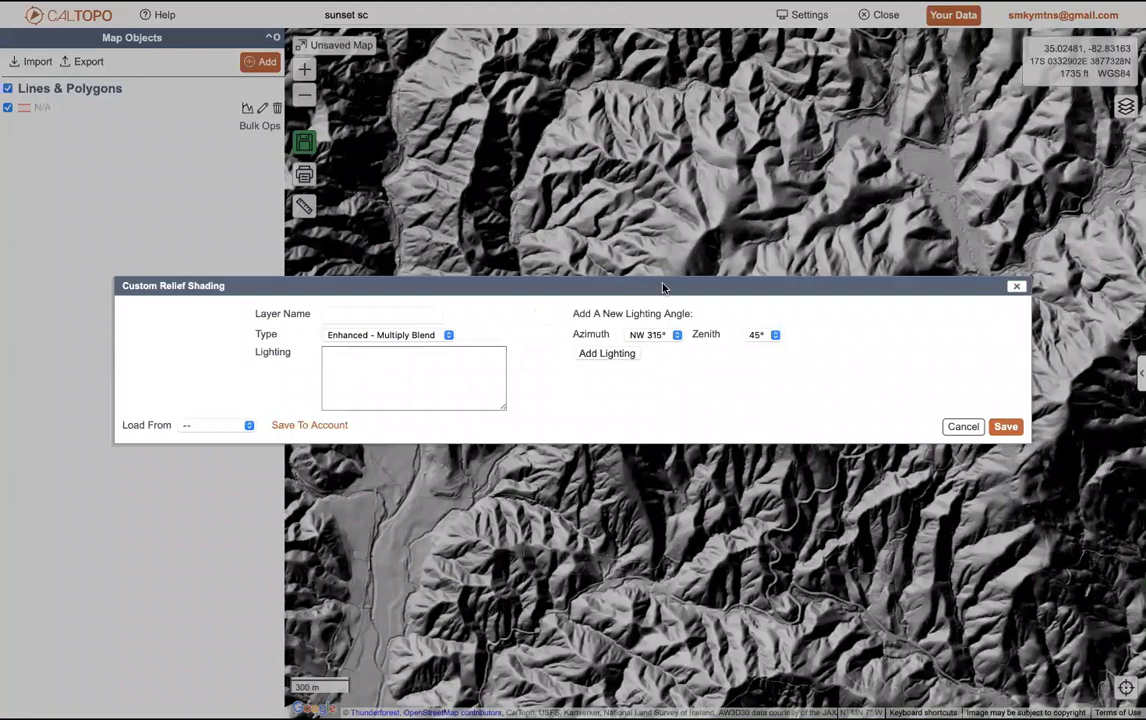
Step: Add a custom relief lighting angle with azimuth SE 135° and zenith 30°, and set the type to Regular - Alpha Composite
click(674, 337)
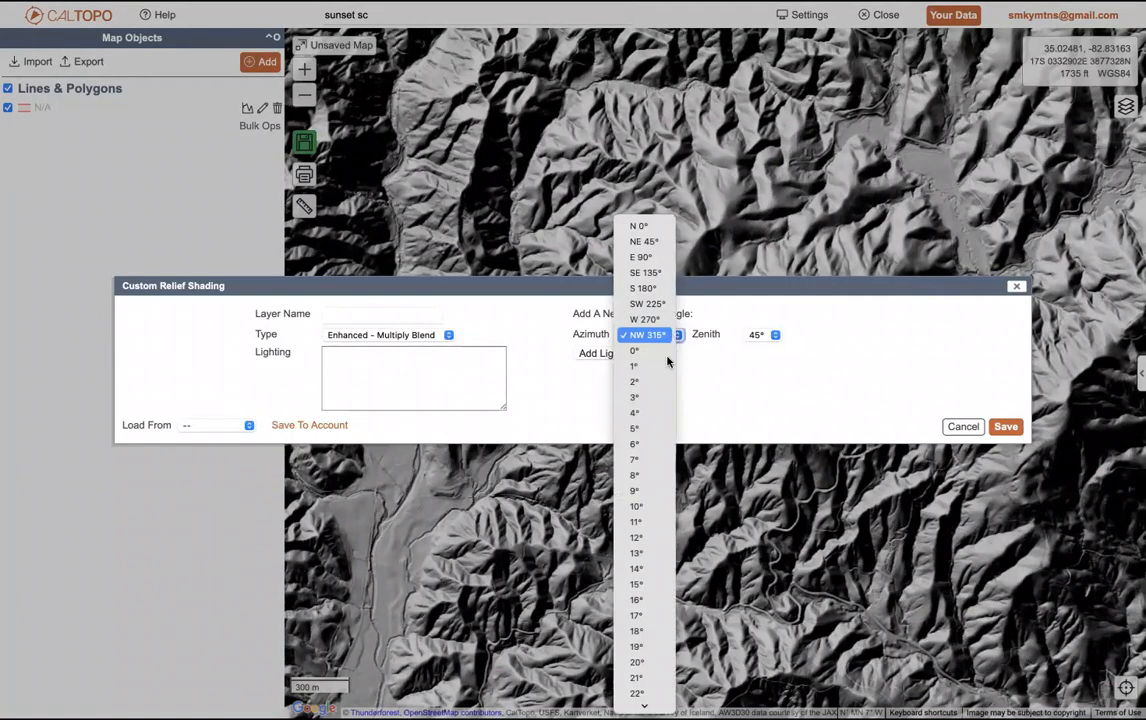
click(660, 273)
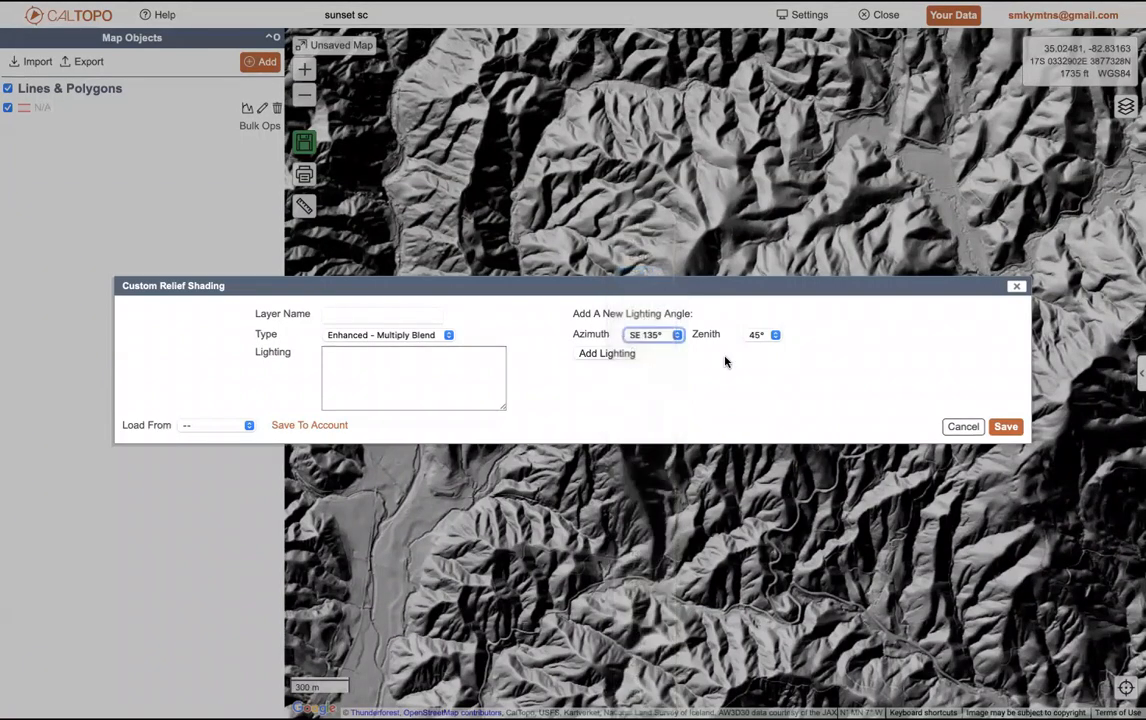
click(770, 336)
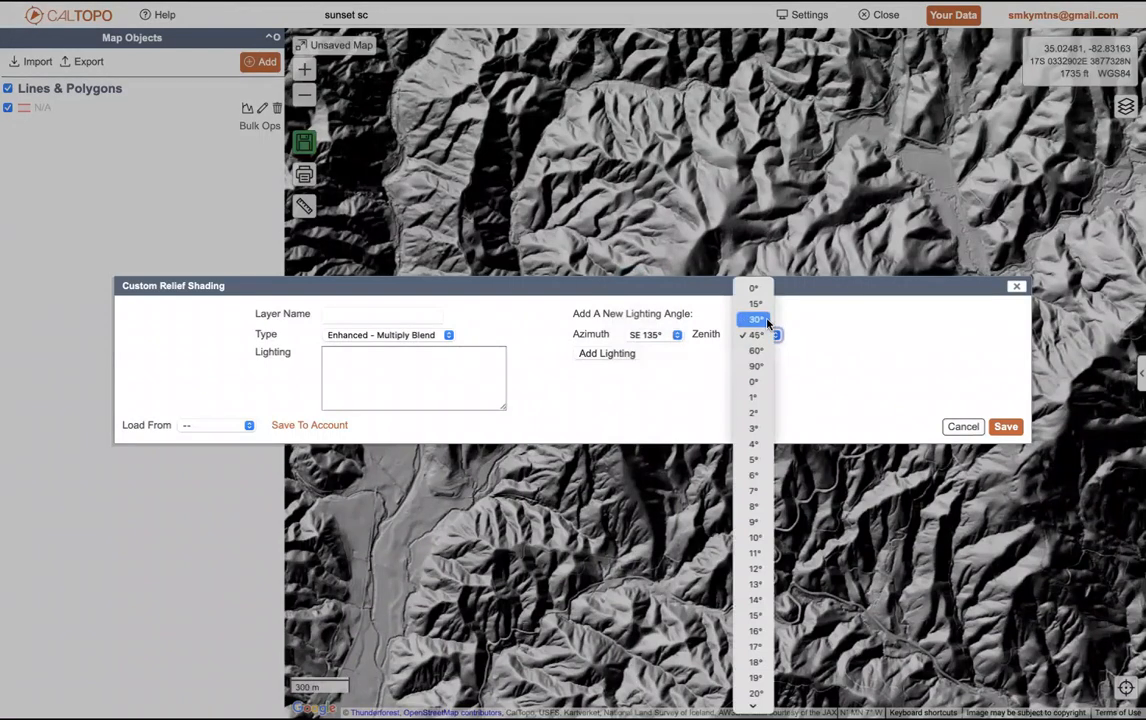
click(757, 319)
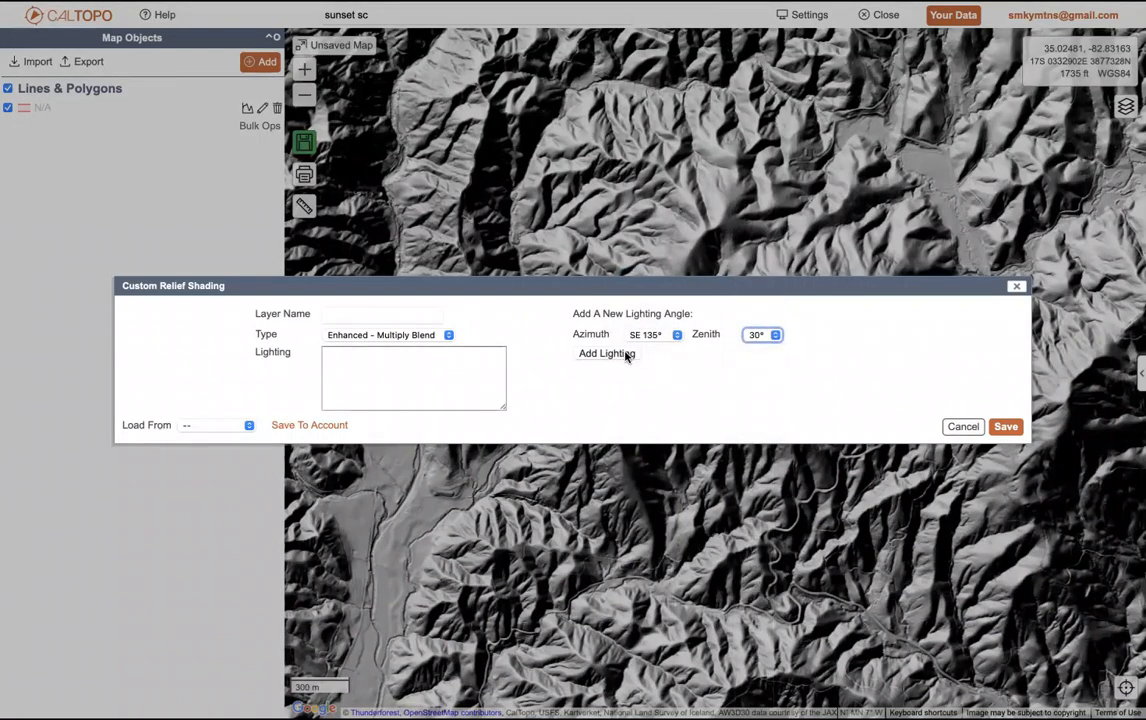
click(624, 354)
click(433, 338)
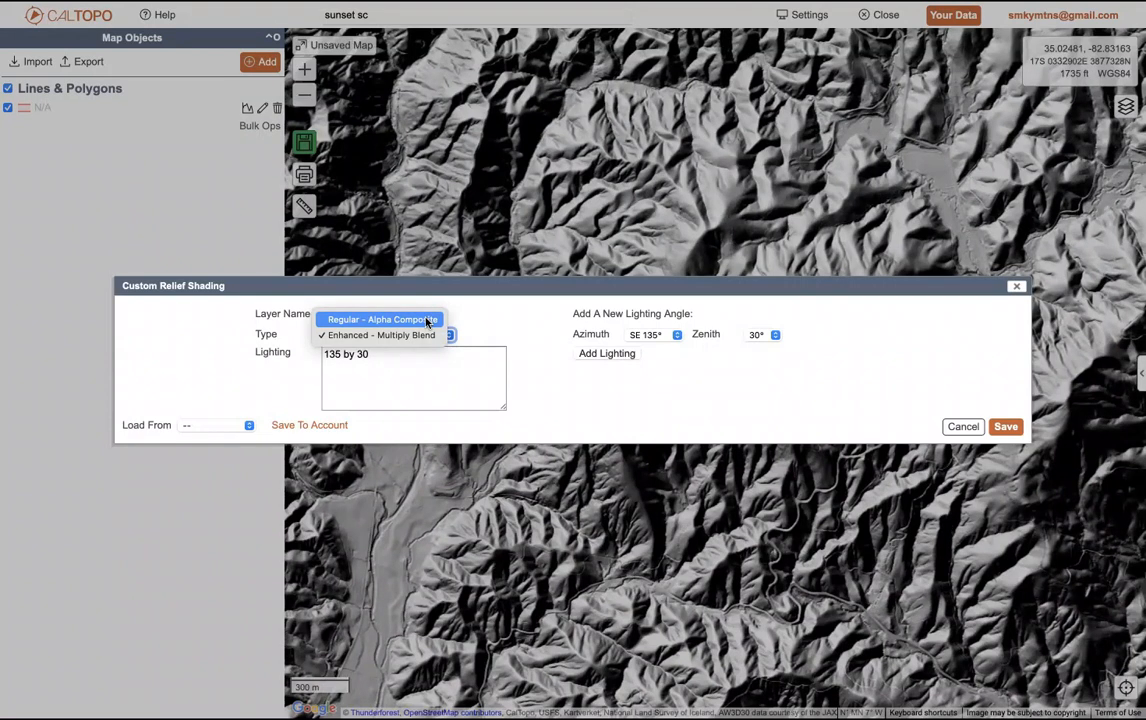
click(426, 320)
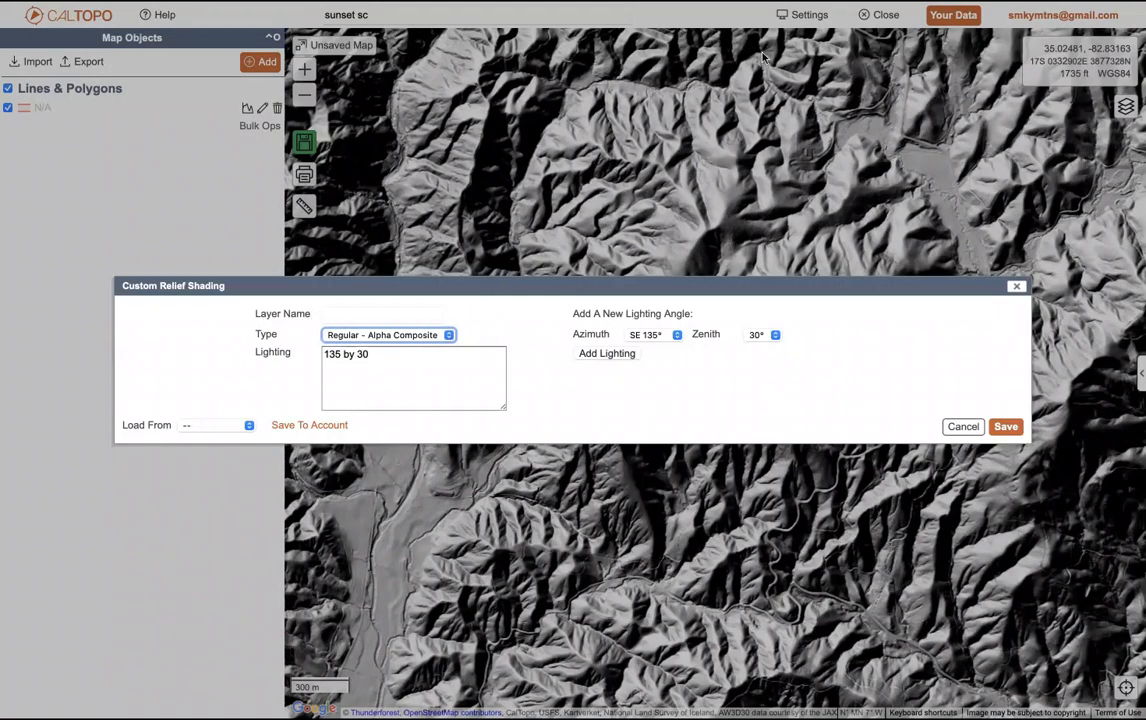
Step: Switch to the open CalTopo map of Georgia's Rich Mountain, dismiss the Stanley Gap details and bring the Dogwood Knob area into view
mouse_move(729, 40)
click(590, 52)
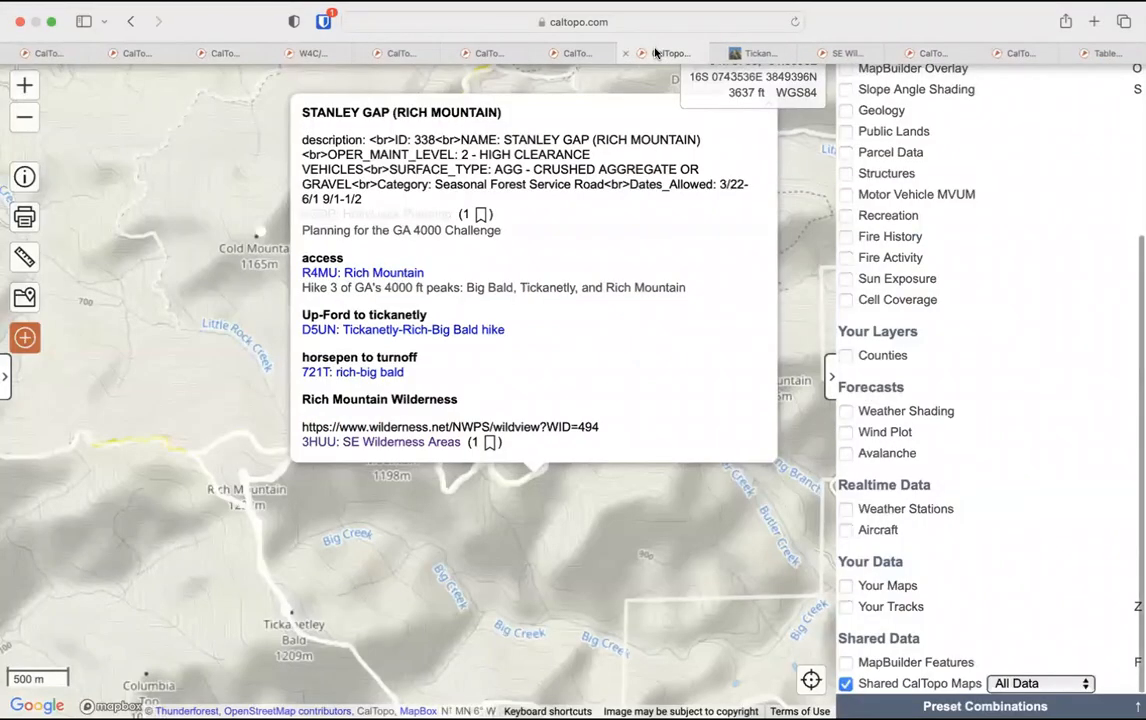
drag(790, 258, 572, 418)
click(553, 266)
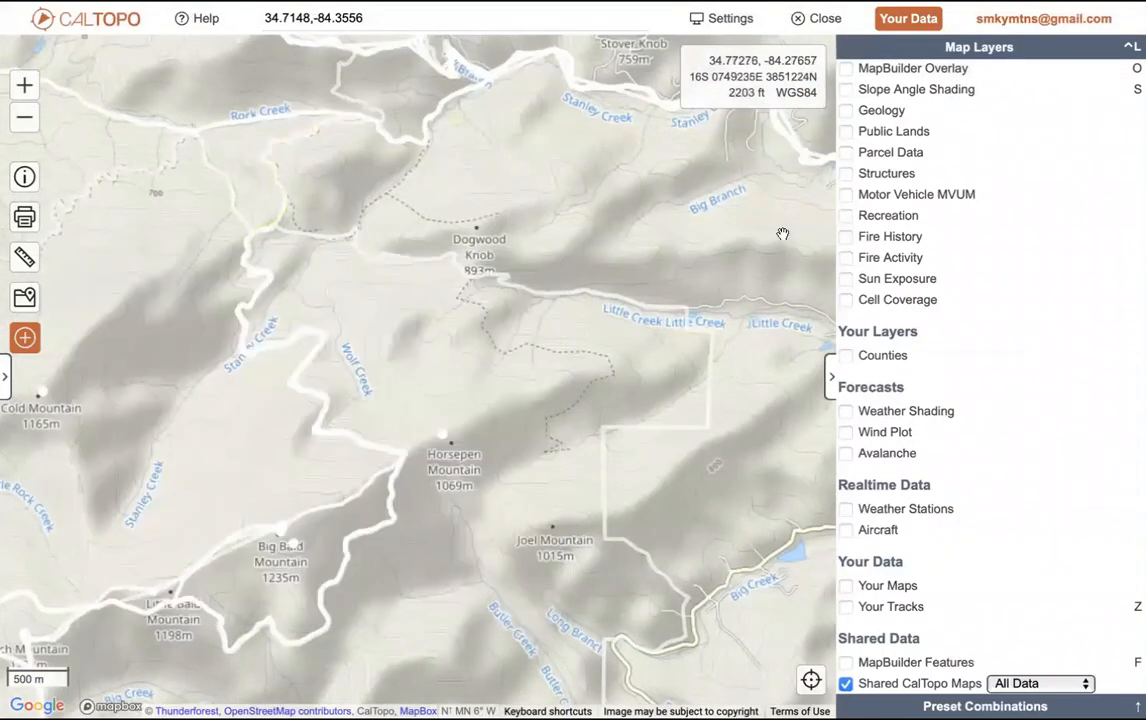
drag(780, 235, 772, 322)
Step: Replace the stacked Global Imagery layer with Shaded Relief and set its opacity to 100%
scroll(1110, 180, up, 5)
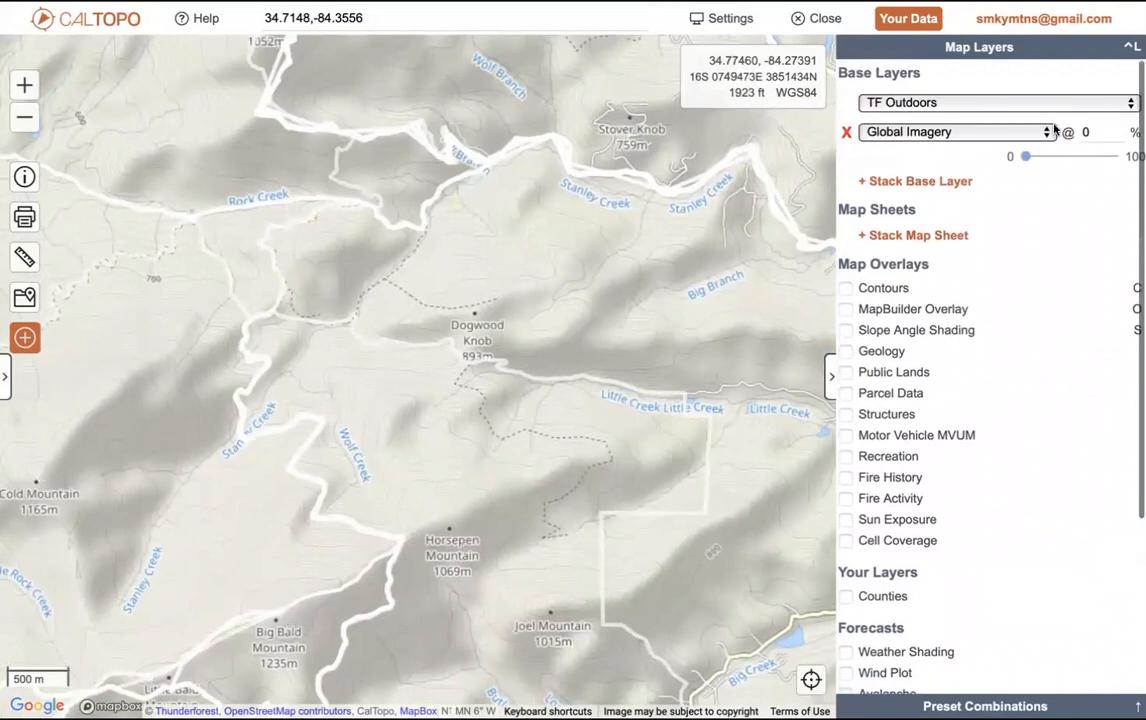
click(1023, 134)
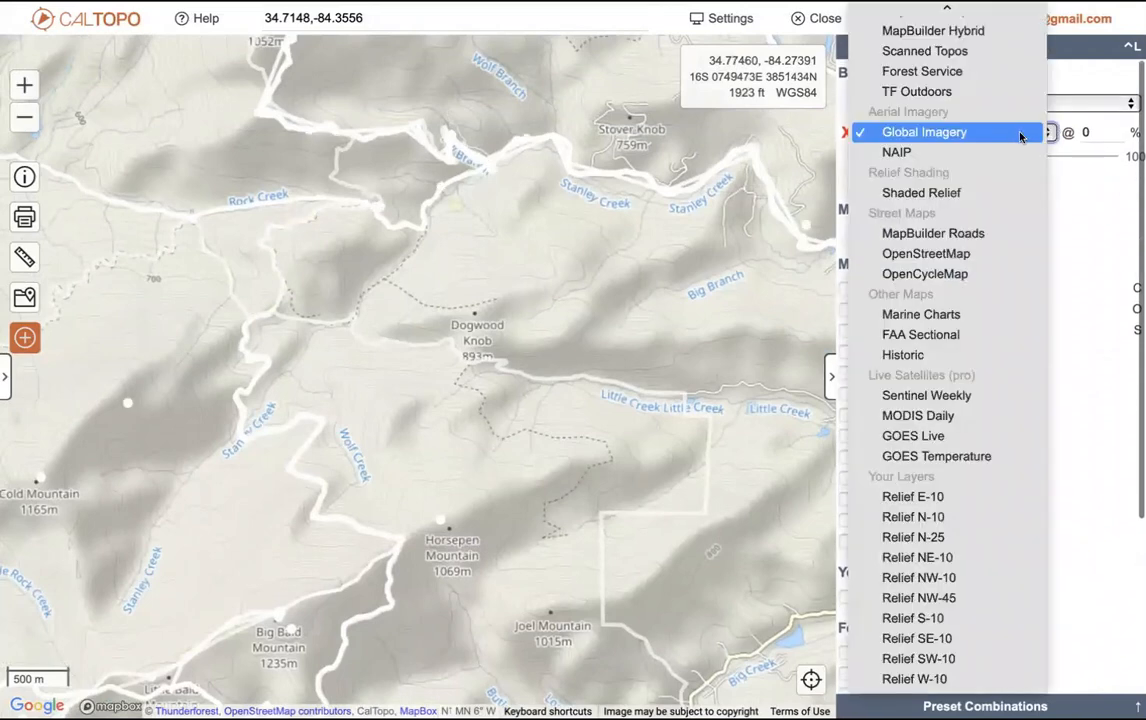
click(960, 191)
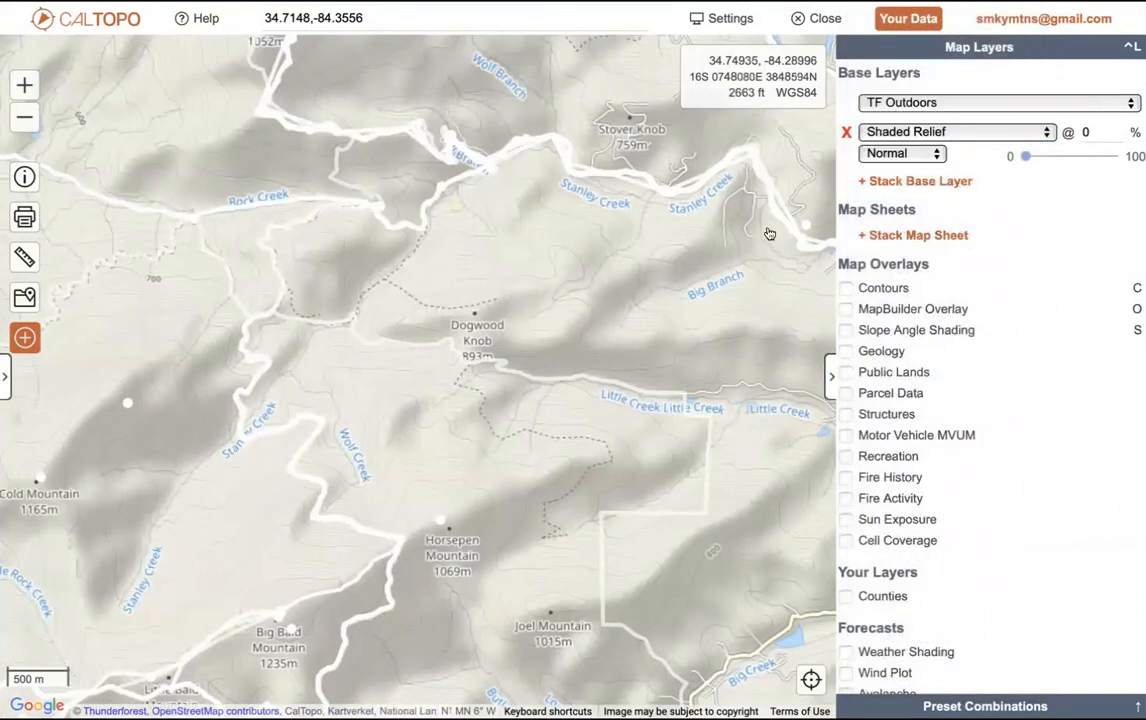
drag(1029, 161, 1113, 157)
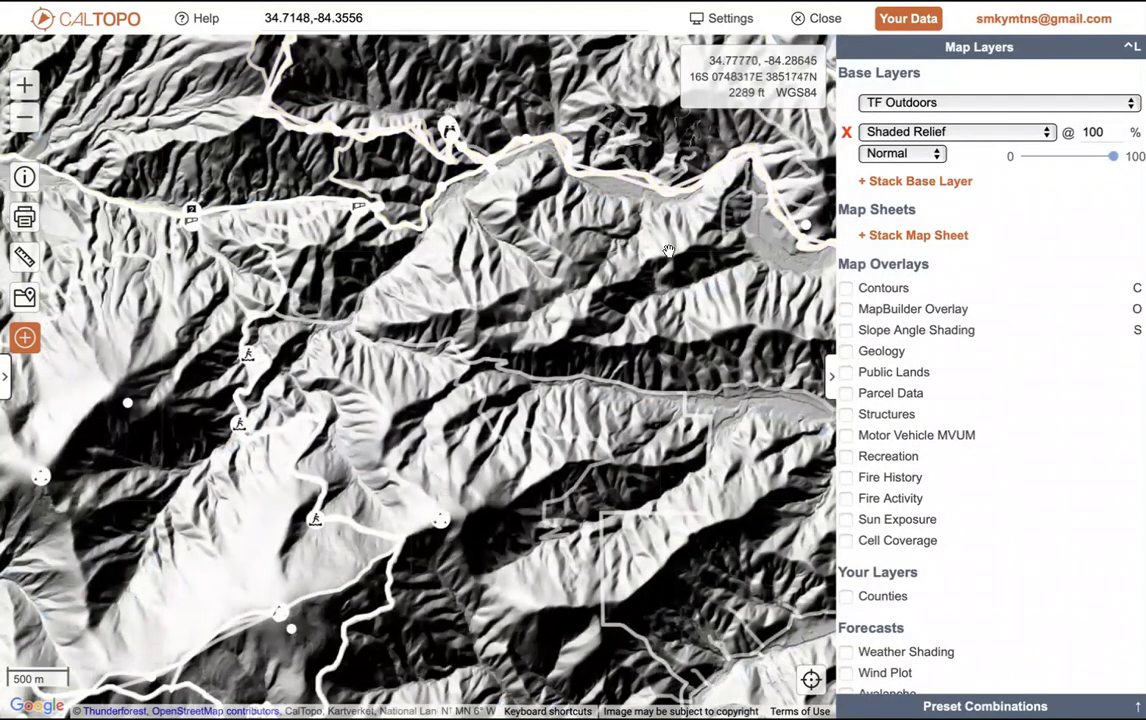
Step: Compare the Enhanced style of the Shaded Relief layer with the Normal style at 100% opacity, ending on Normal
click(912, 156)
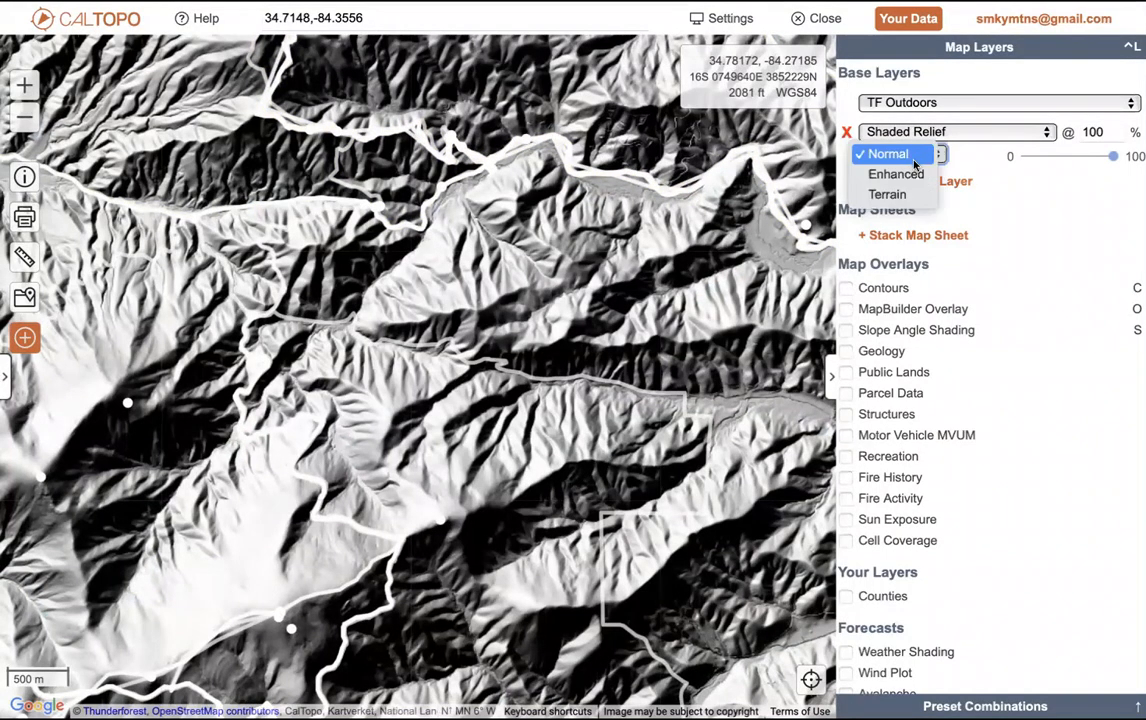
click(896, 175)
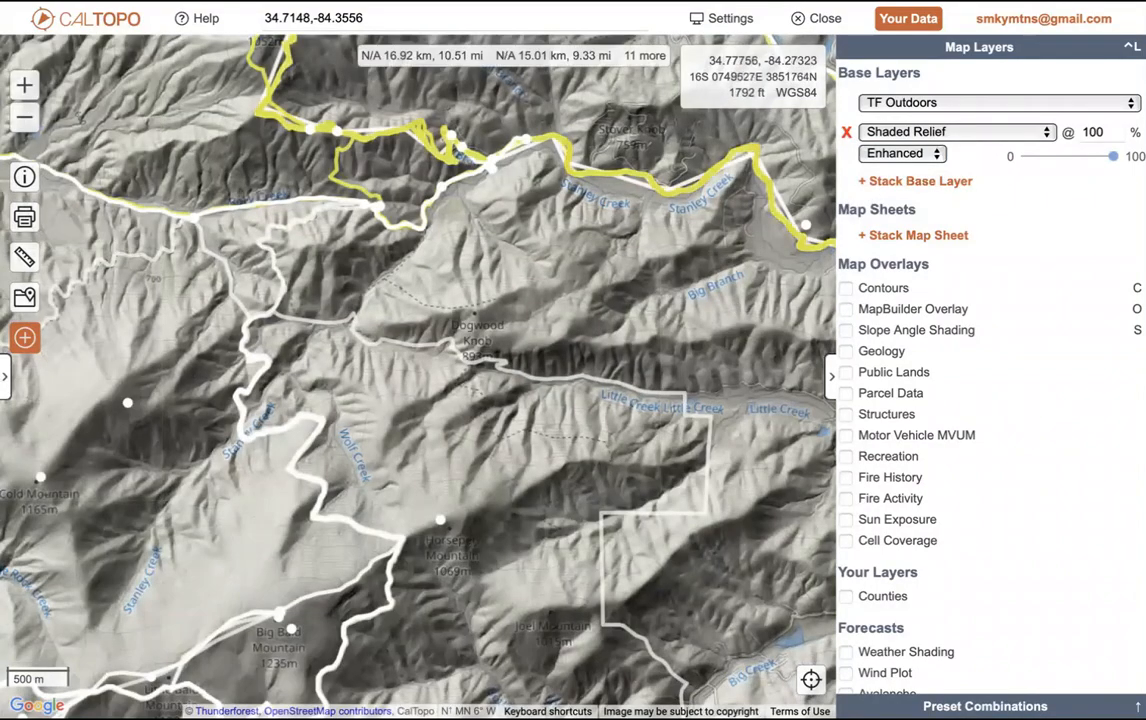
mouse_move(1113, 156)
mouse_down()
mouse_move(1012, 166)
mouse_move(1118, 157)
mouse_up()
click(1013, 133)
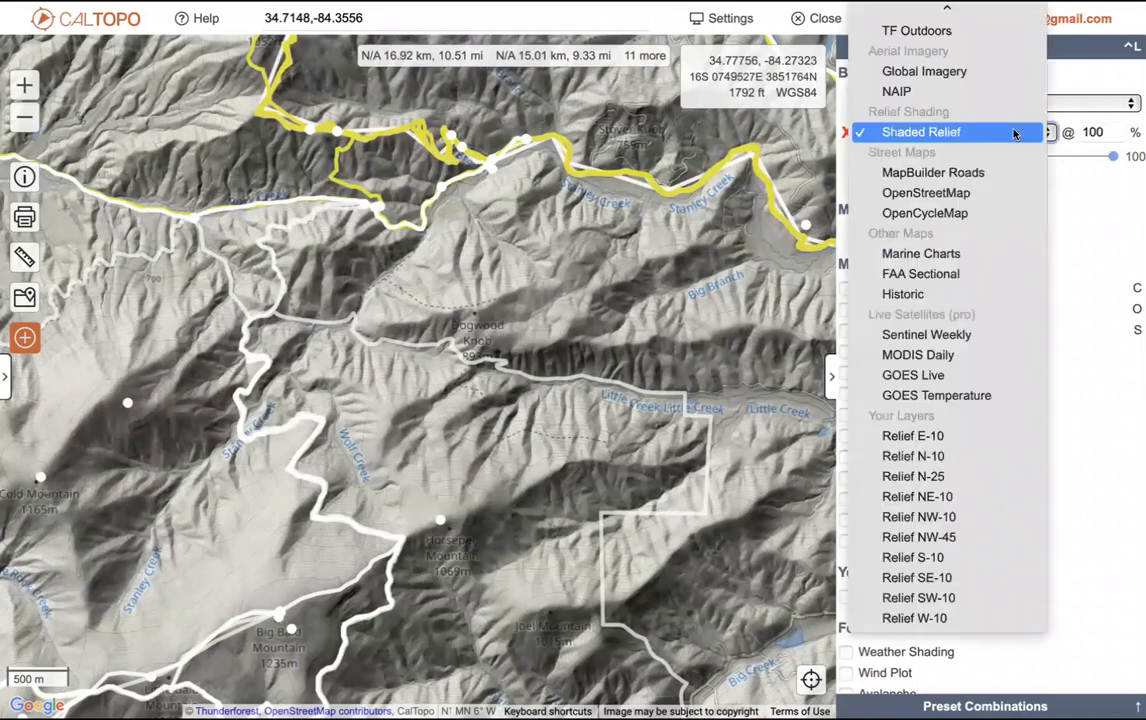
click(1000, 132)
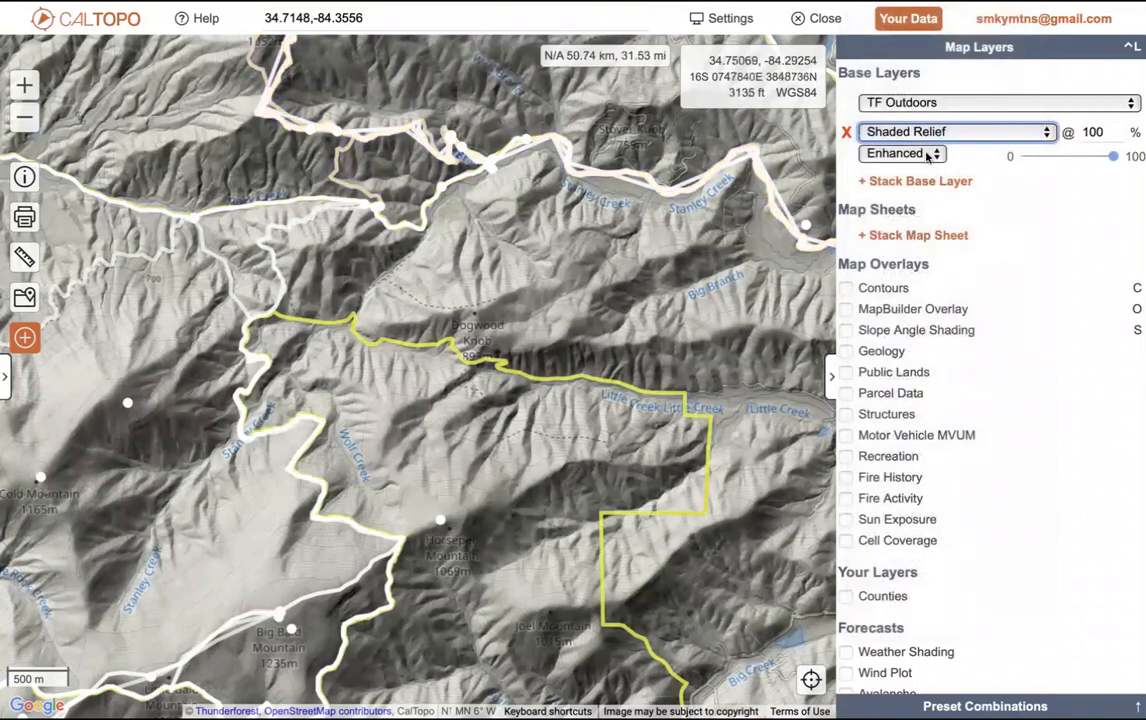
click(929, 154)
click(899, 133)
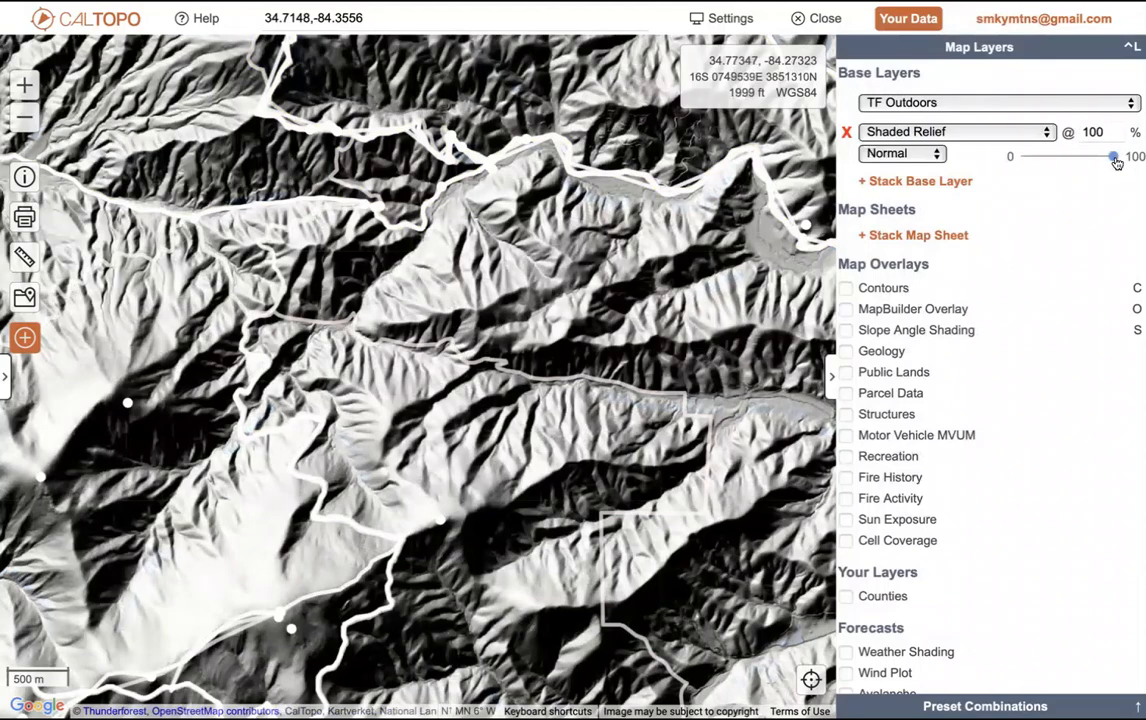
mouse_move(1113, 158)
mouse_down()
mouse_move(1015, 160)
mouse_move(1113, 156)
mouse_up()
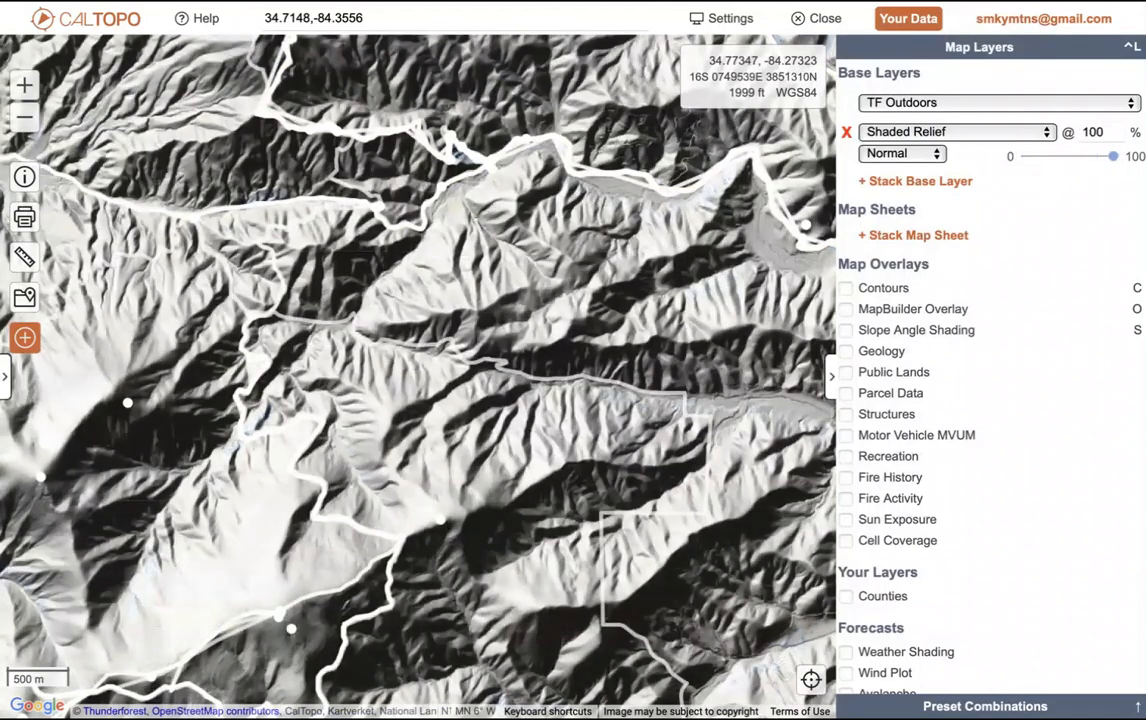
Step: Return to the open unsaved Sunset SC map, name its custom relief shading layer "test" and save it to the map
click(1095, 54)
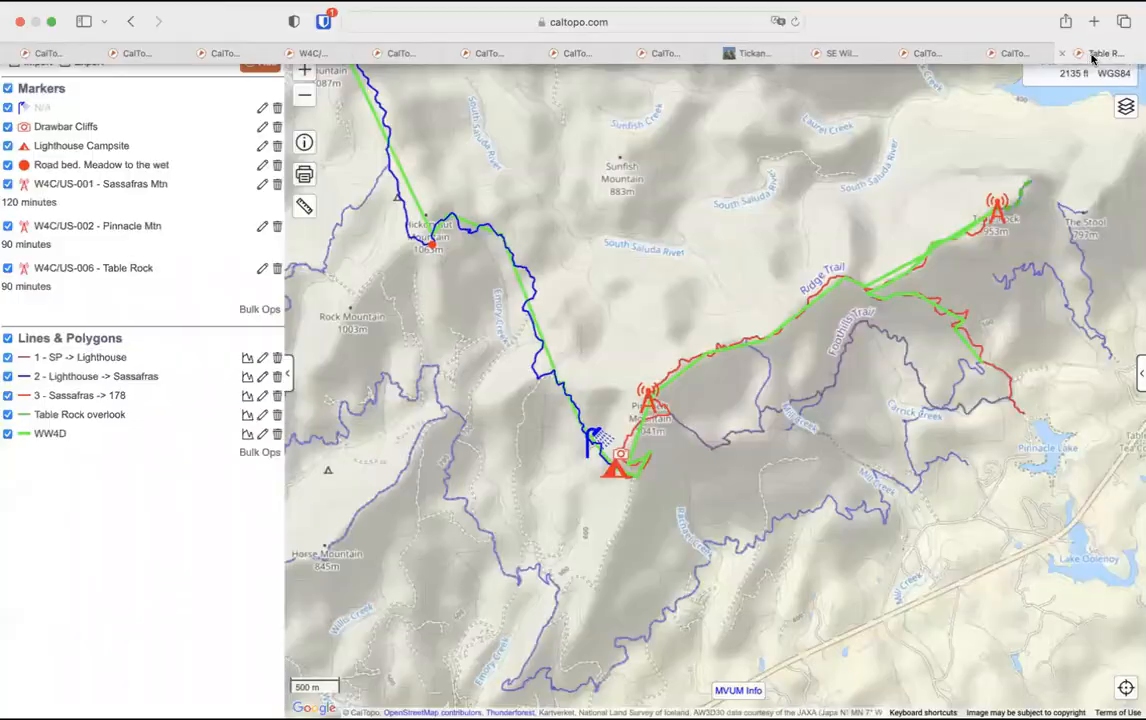
click(1005, 55)
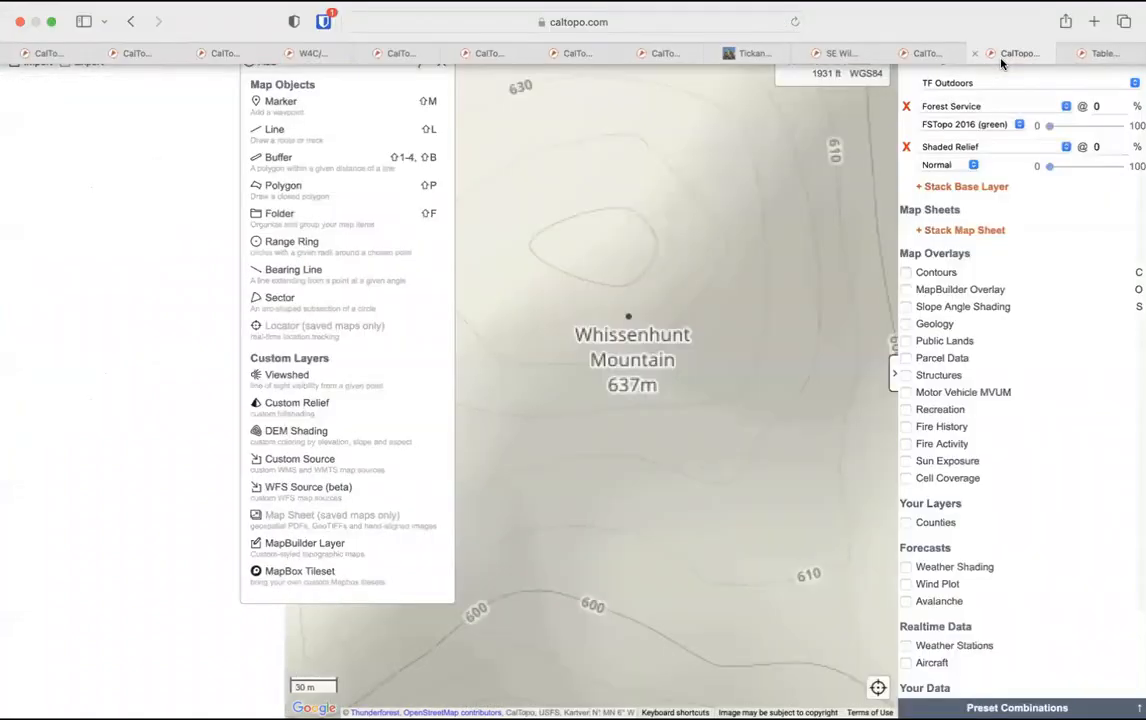
click(941, 53)
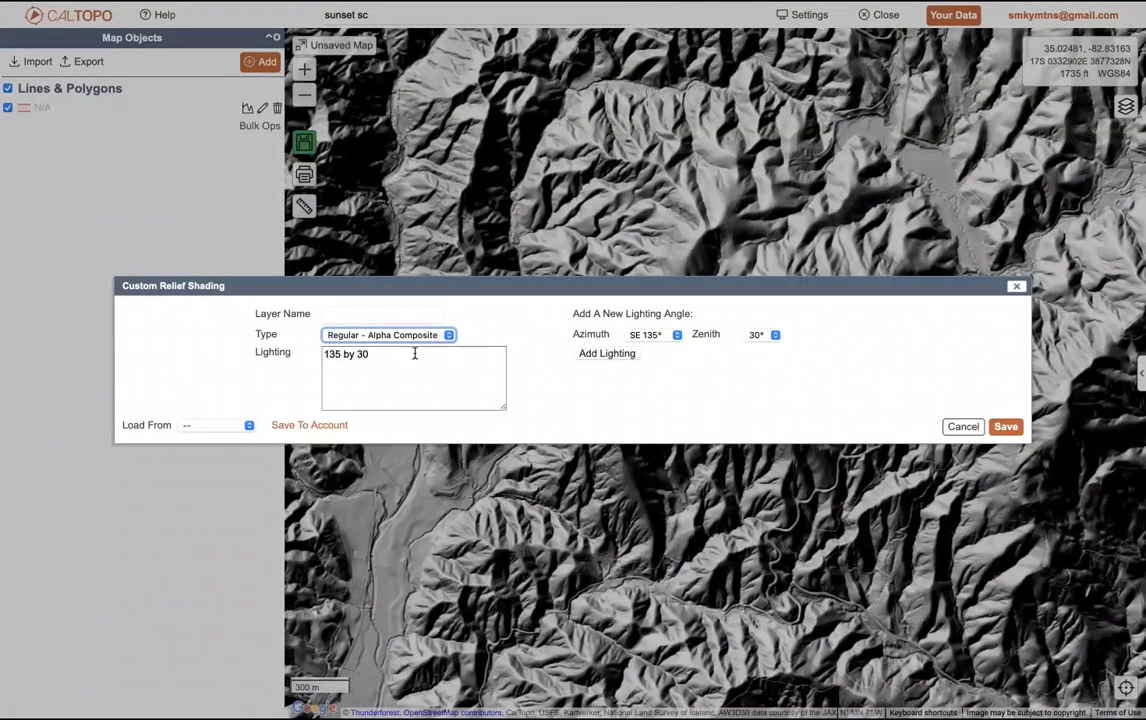
click(394, 313)
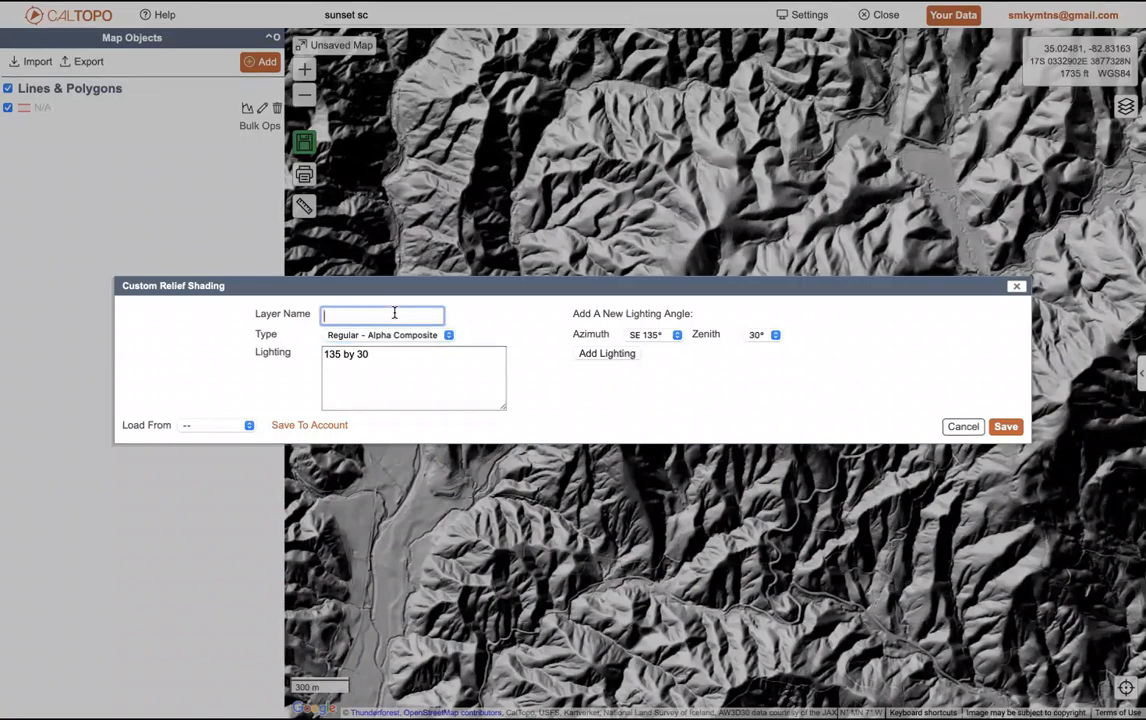
text(test)
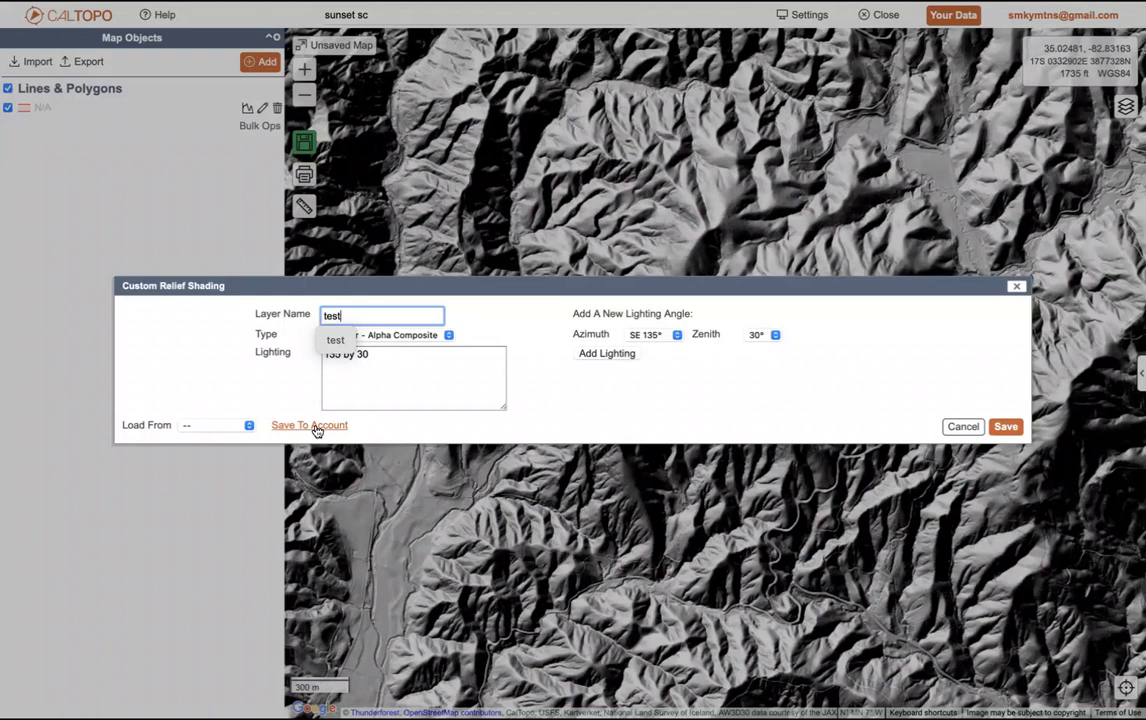
click(561, 384)
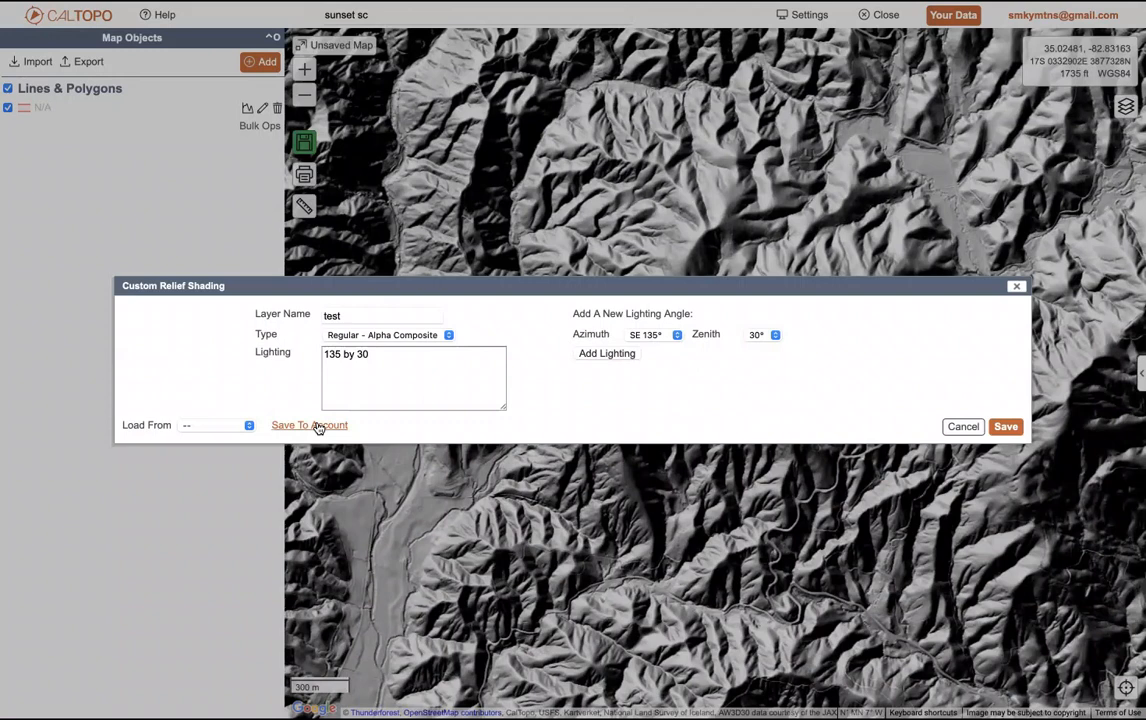
click(1005, 427)
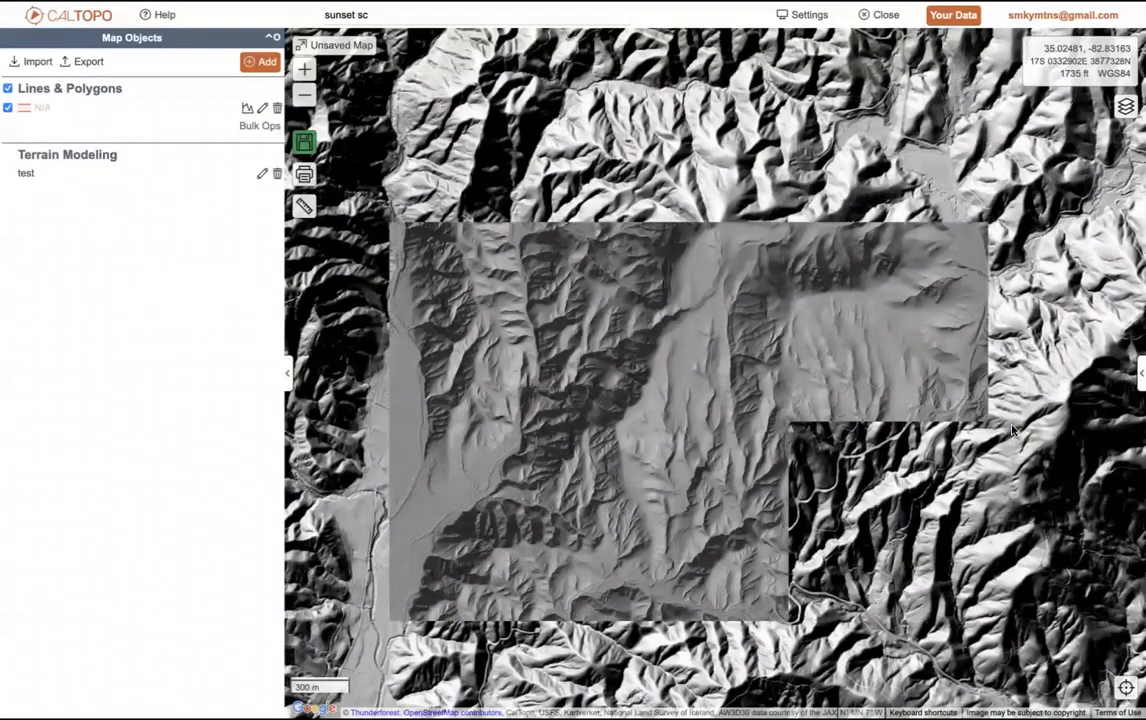
Step: Lower the test layer's opacity to 2% and Shaded Relief's to 0%, then bring Rich Mountain's slope into view with the map objects list hidden
drag(996, 288, 819, 335)
click(1141, 373)
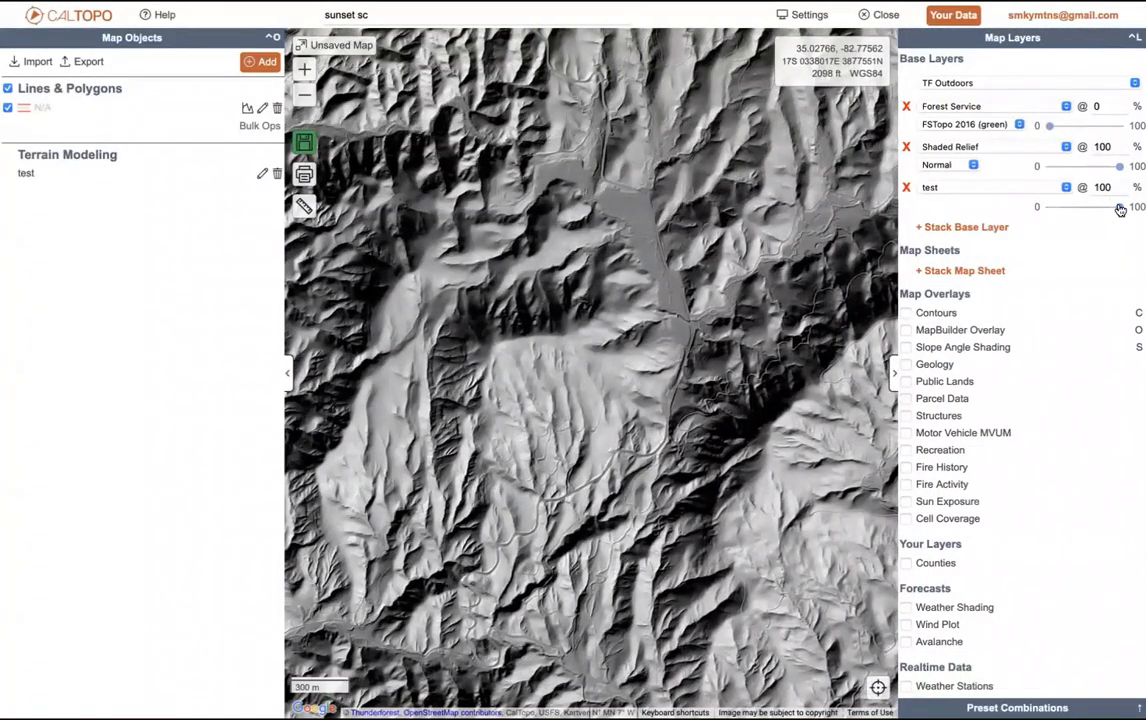
drag(1118, 206, 1051, 216)
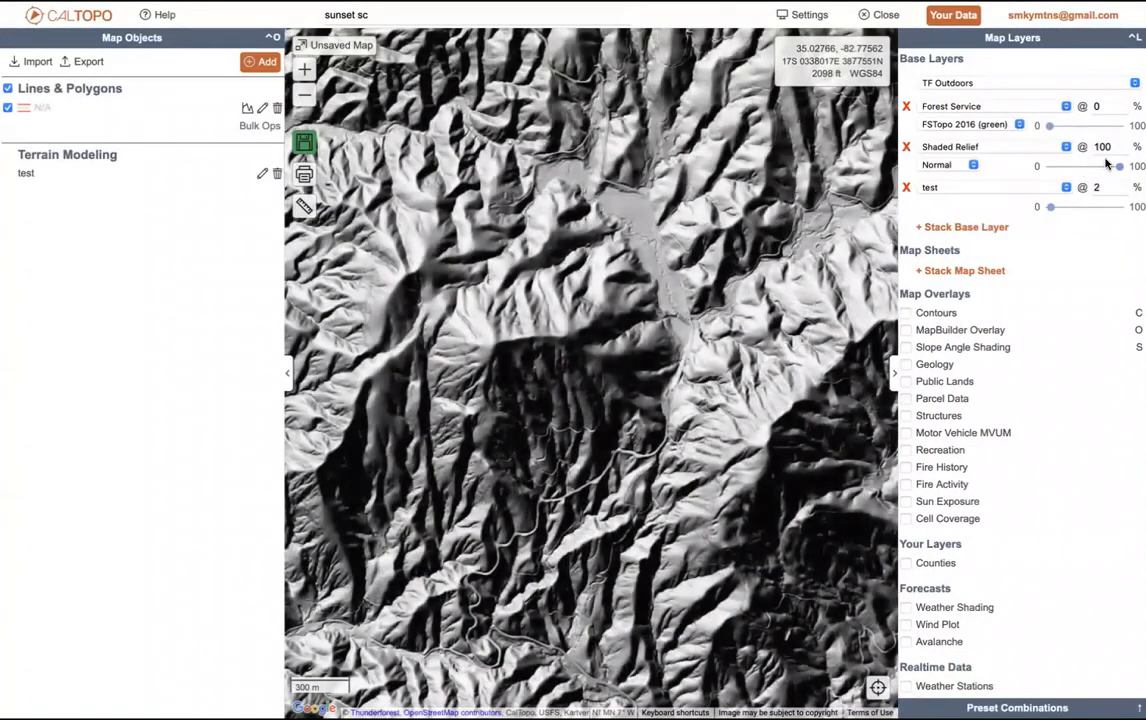
drag(1117, 166, 1024, 174)
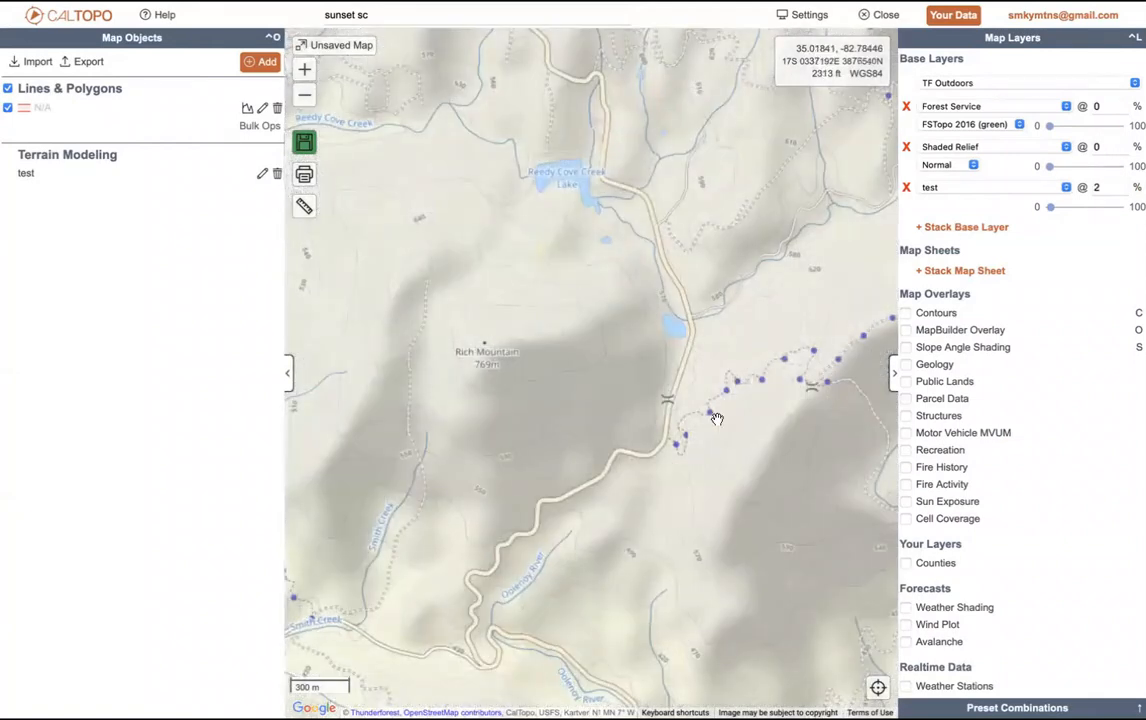
drag(585, 409, 740, 240)
scroll(740, 240, up, 5)
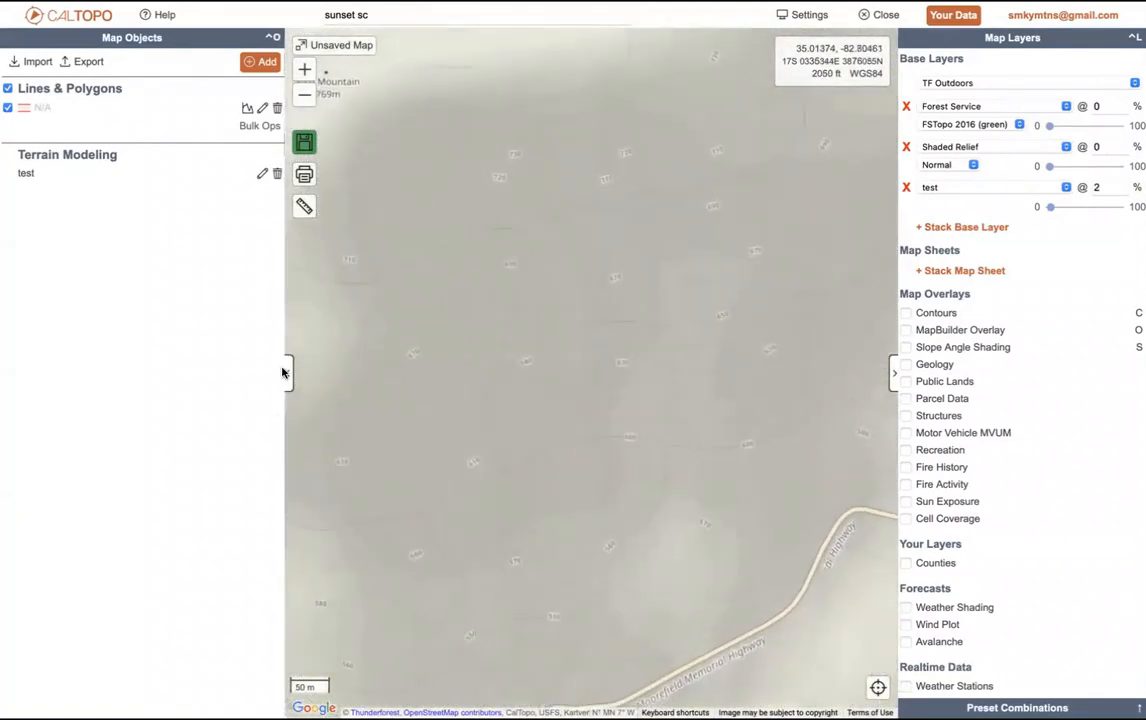
click(288, 375)
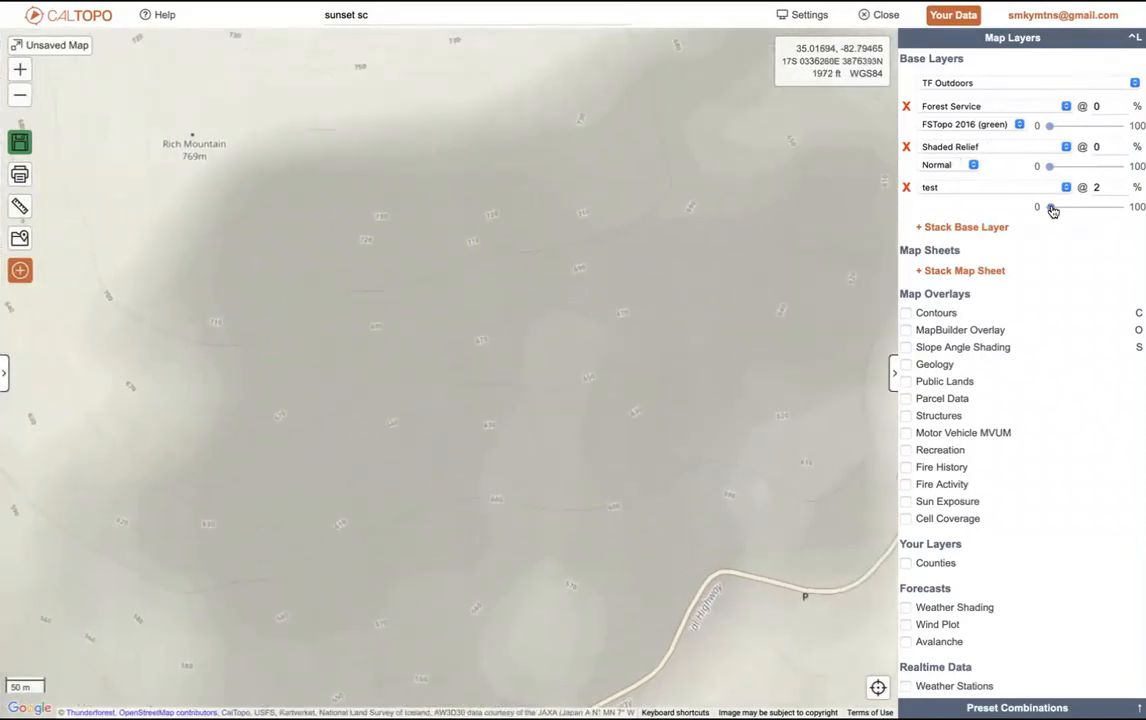
Step: Compare the test layer at 100% with Shaded Relief at 100% on Rich Mountain's slope, ending with both layers at 100%
drag(1052, 208, 1136, 222)
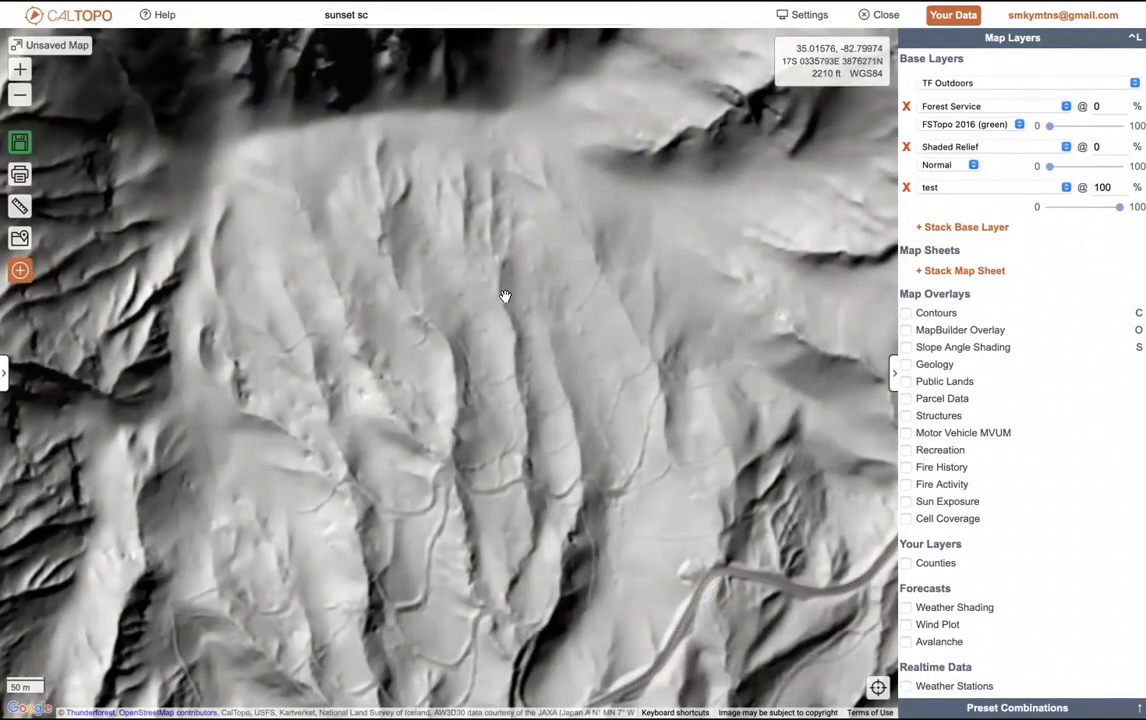
scroll(505, 298, up, 2)
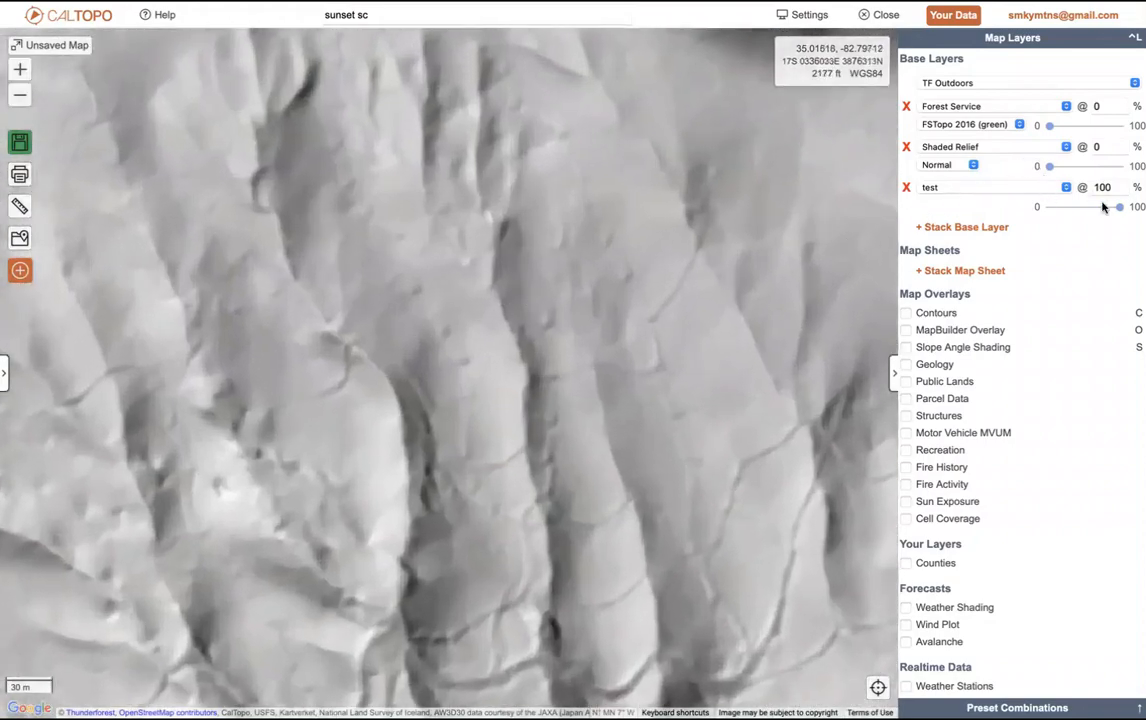
mouse_move(1118, 208)
mouse_down()
mouse_move(1042, 208)
mouse_move(1085, 168)
mouse_move(1120, 167)
mouse_up()
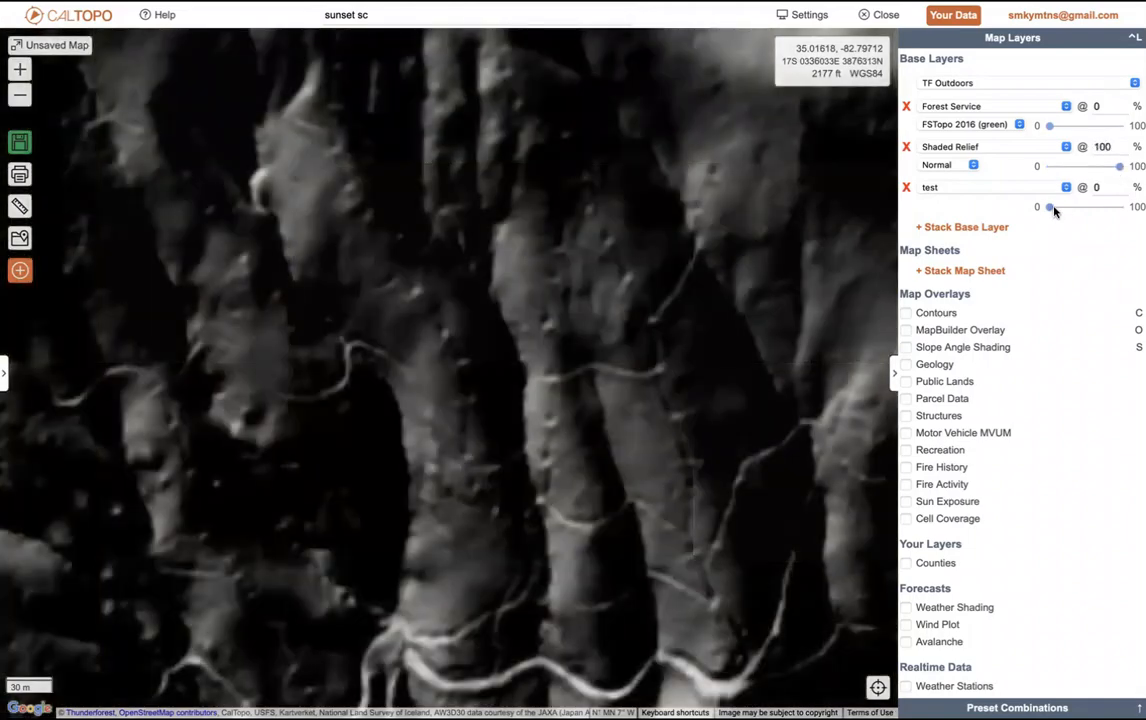
drag(1052, 212, 1120, 207)
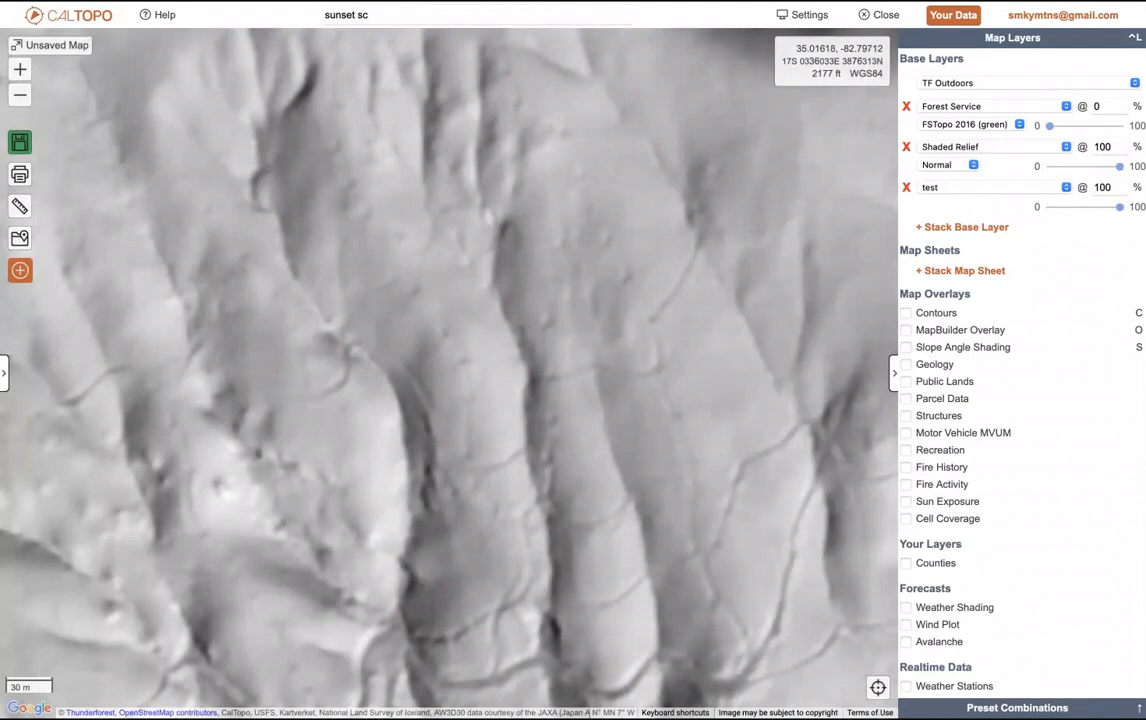
Step: Replace the stacked test layer with Relief SE-10, then with Relief E-10, to compare lighting directions on Rich Mountain's slope
click(987, 185)
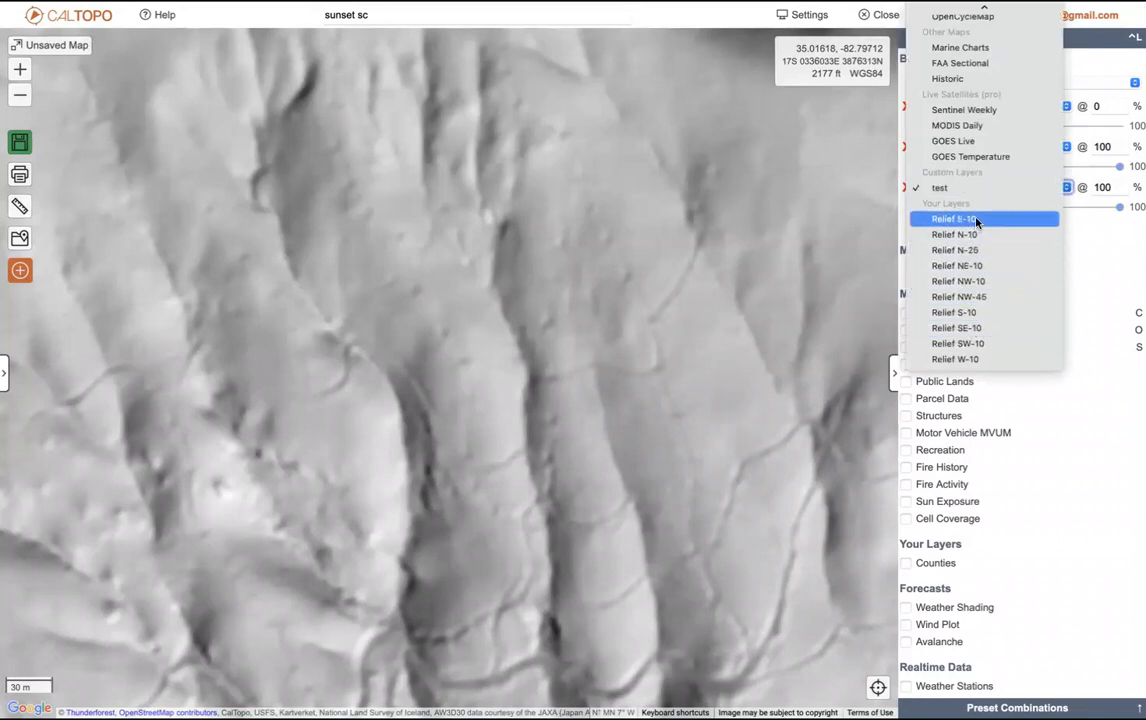
click(965, 329)
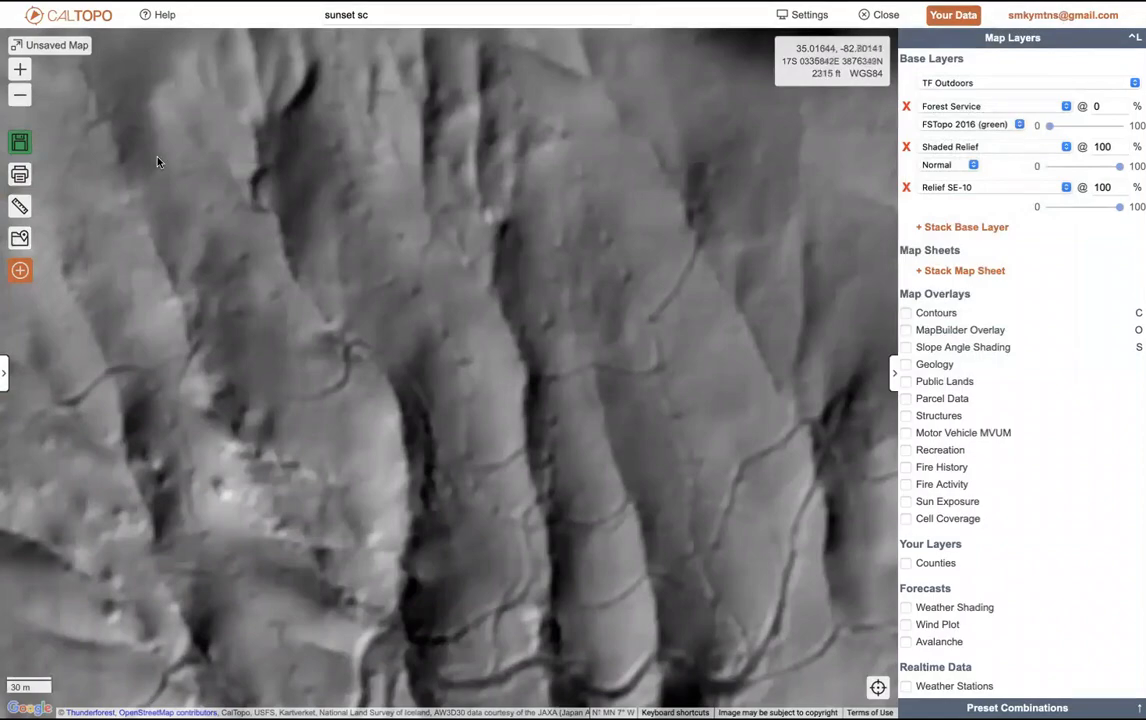
click(21, 95)
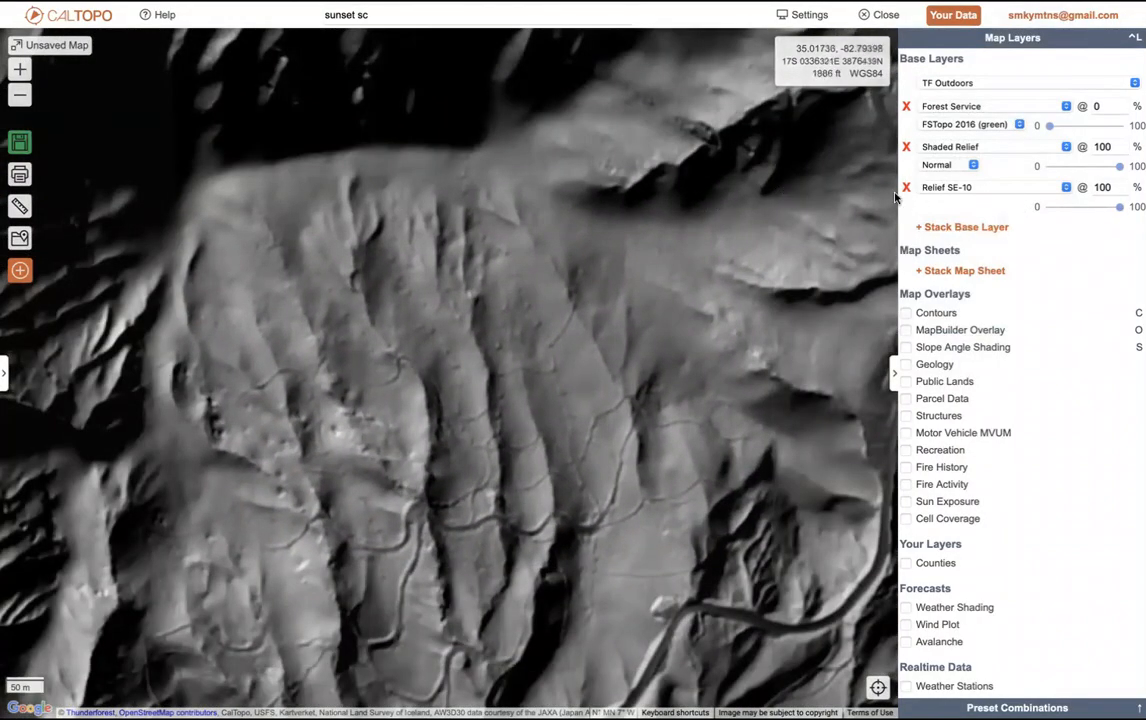
click(1008, 189)
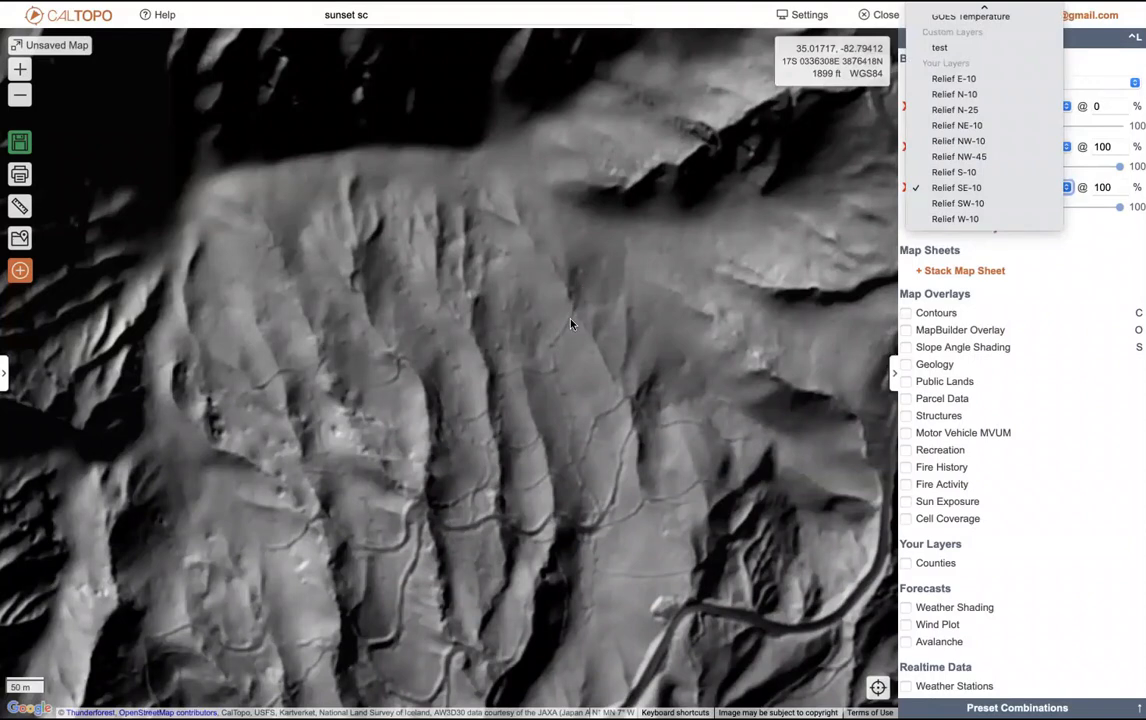
click(970, 80)
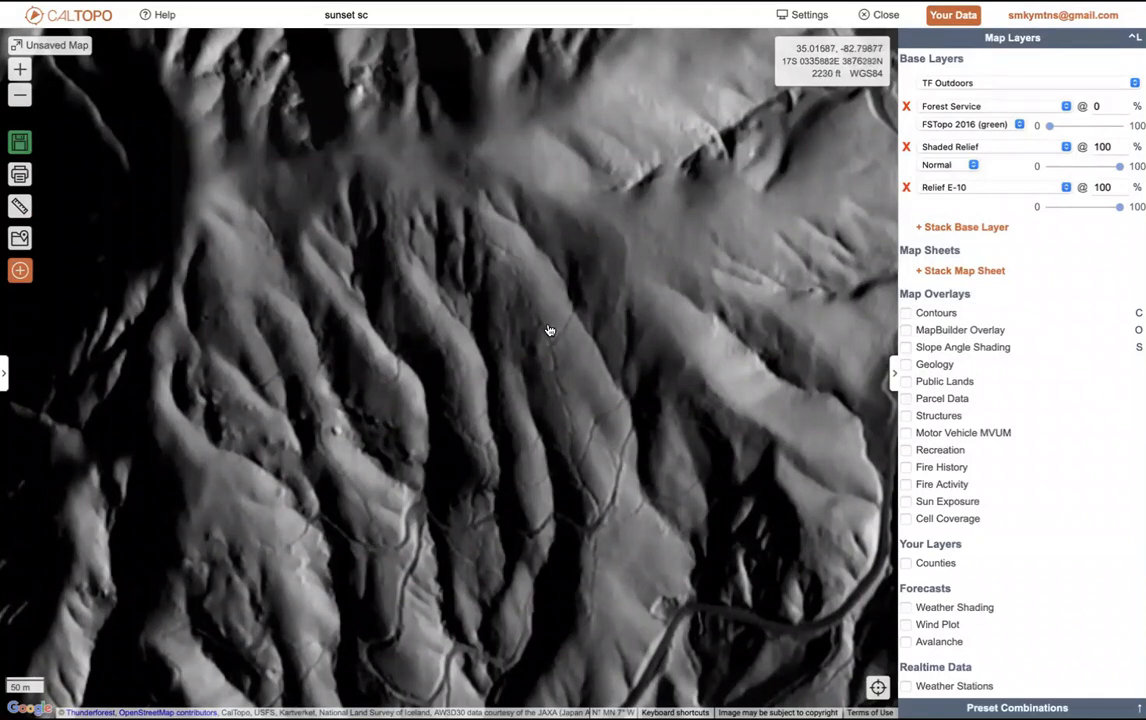
Step: Switch the stacked relief layer to Relief N-10, then to Relief N-25, comparing the slopes on both sides of the ridge
click(960, 191)
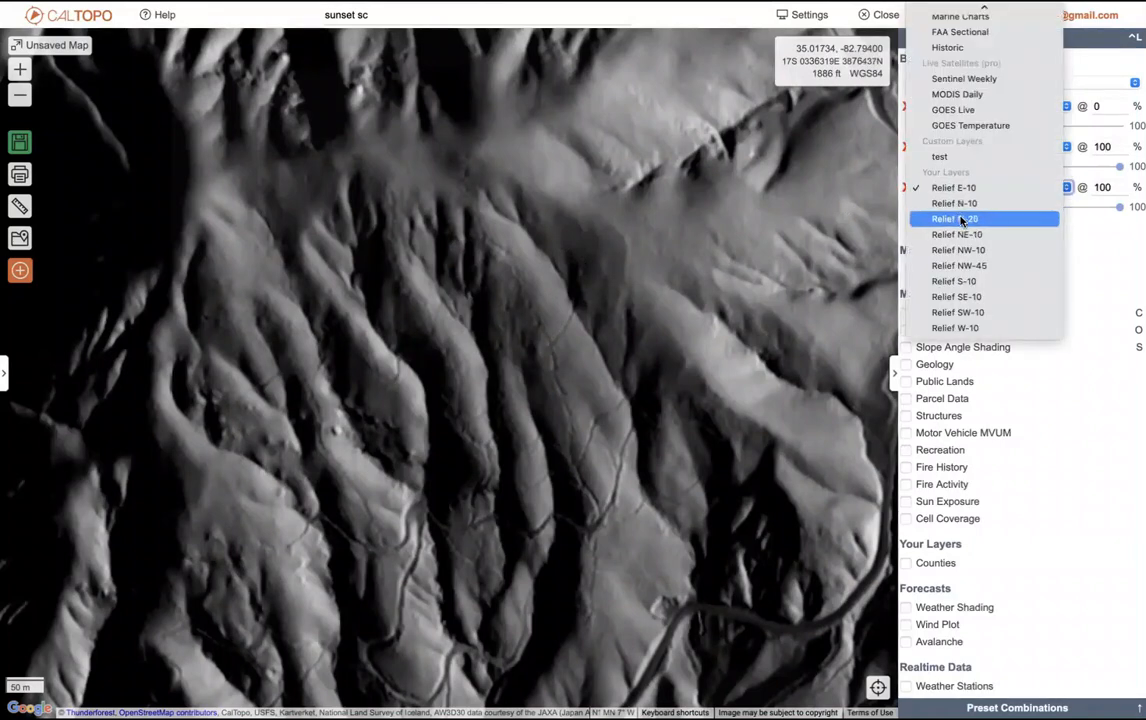
click(968, 203)
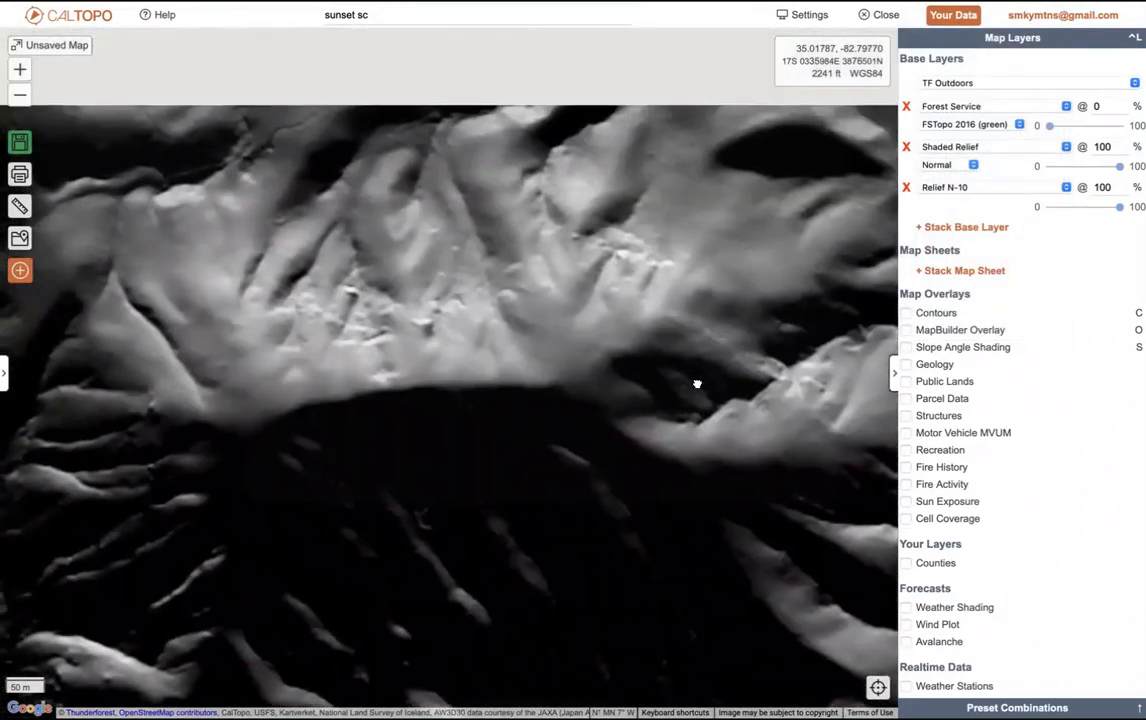
drag(697, 384, 723, 428)
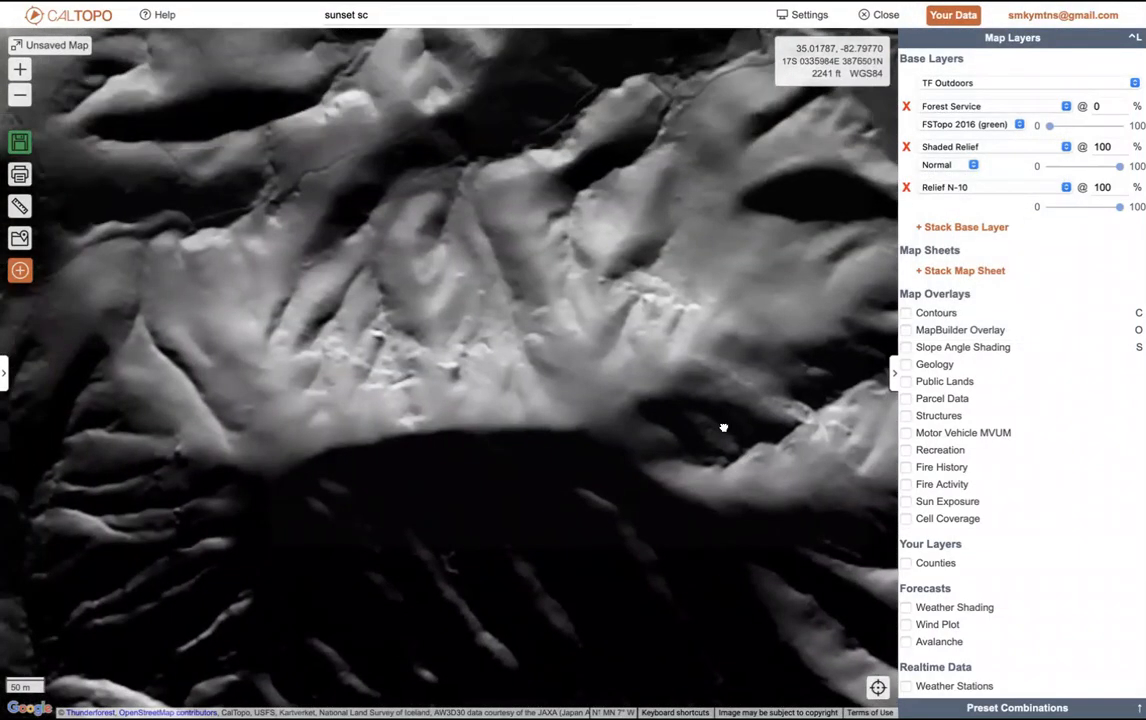
click(997, 188)
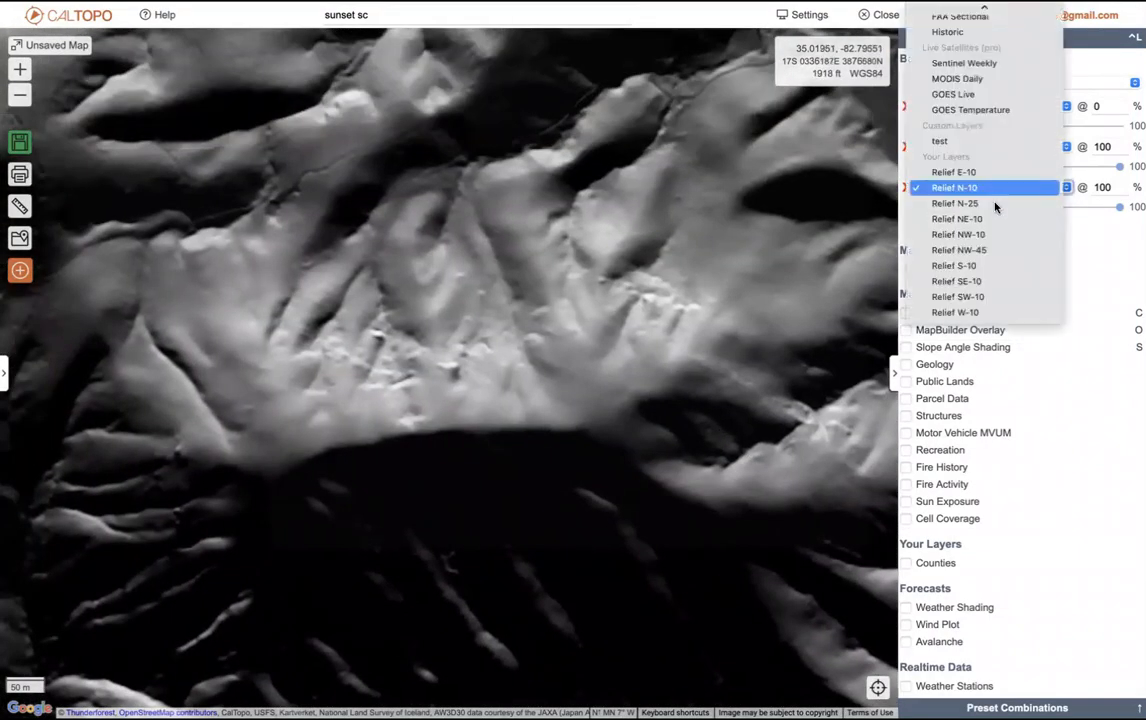
click(995, 203)
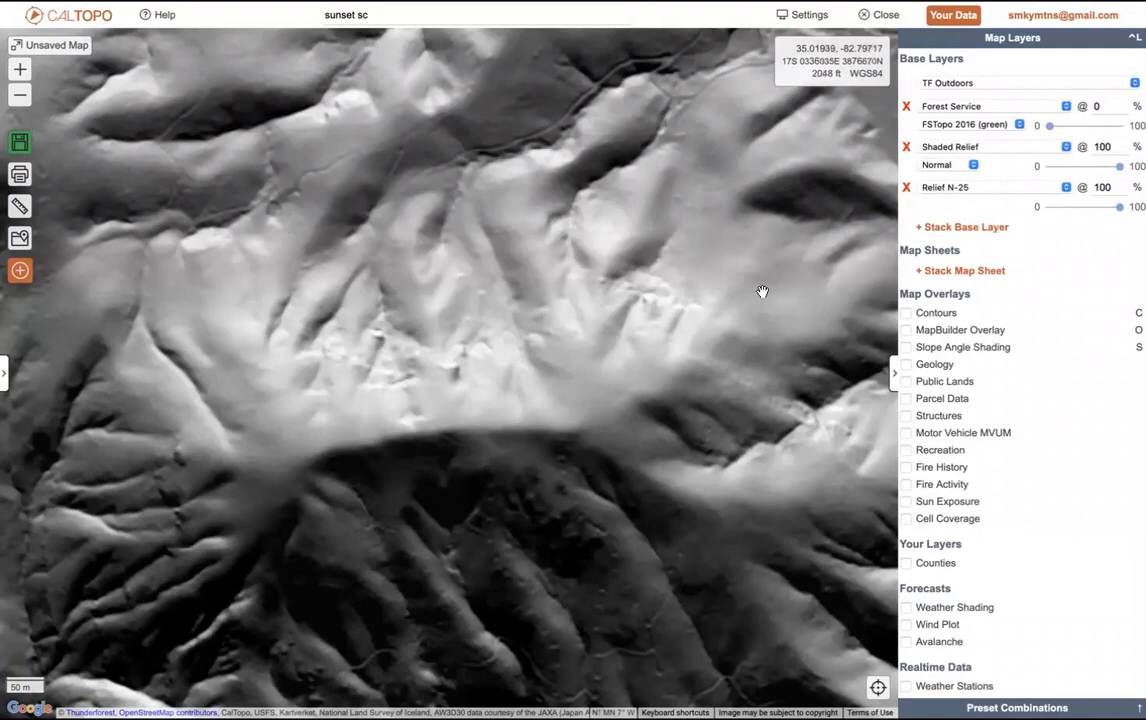
drag(622, 371, 691, 195)
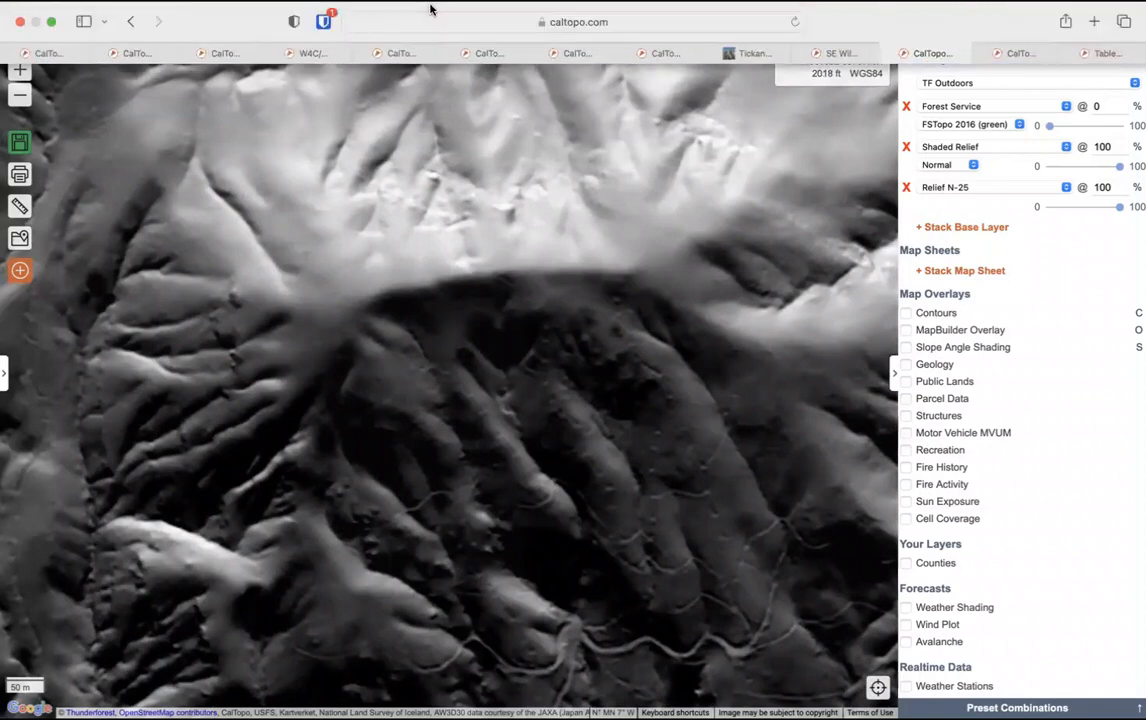
Step: Search for Sawnee mountain and lower the Relief N-25 layer's opacity to 0% to expose the Shaded Relief
click(410, 15)
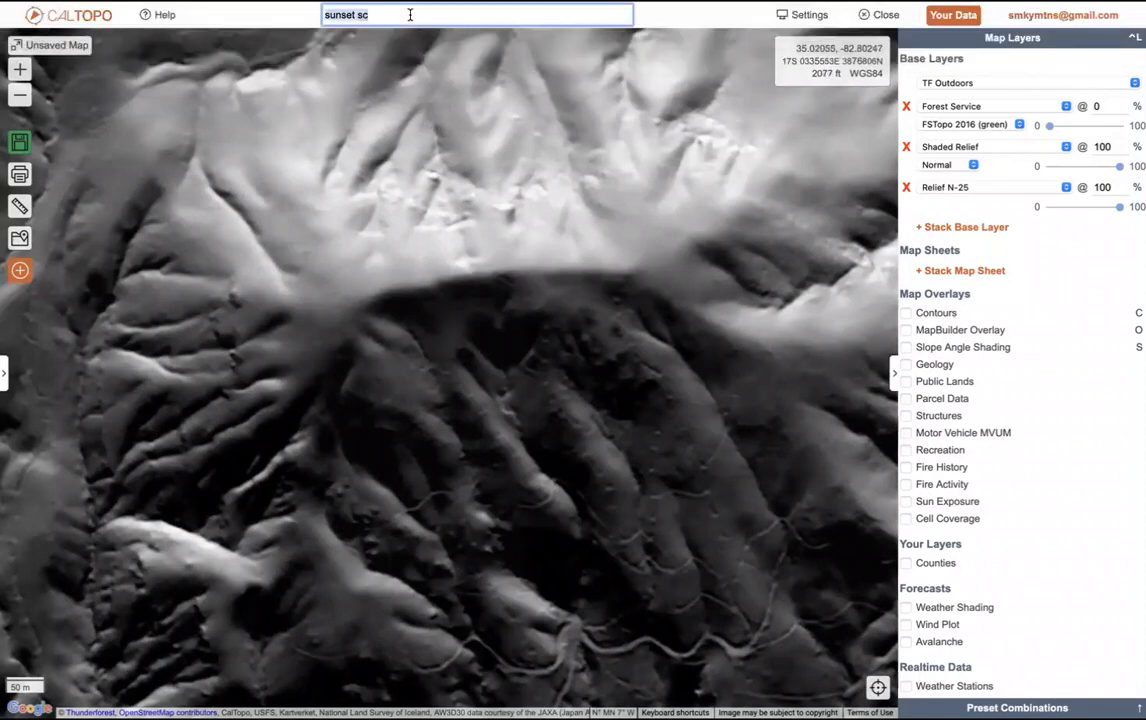
text(s)
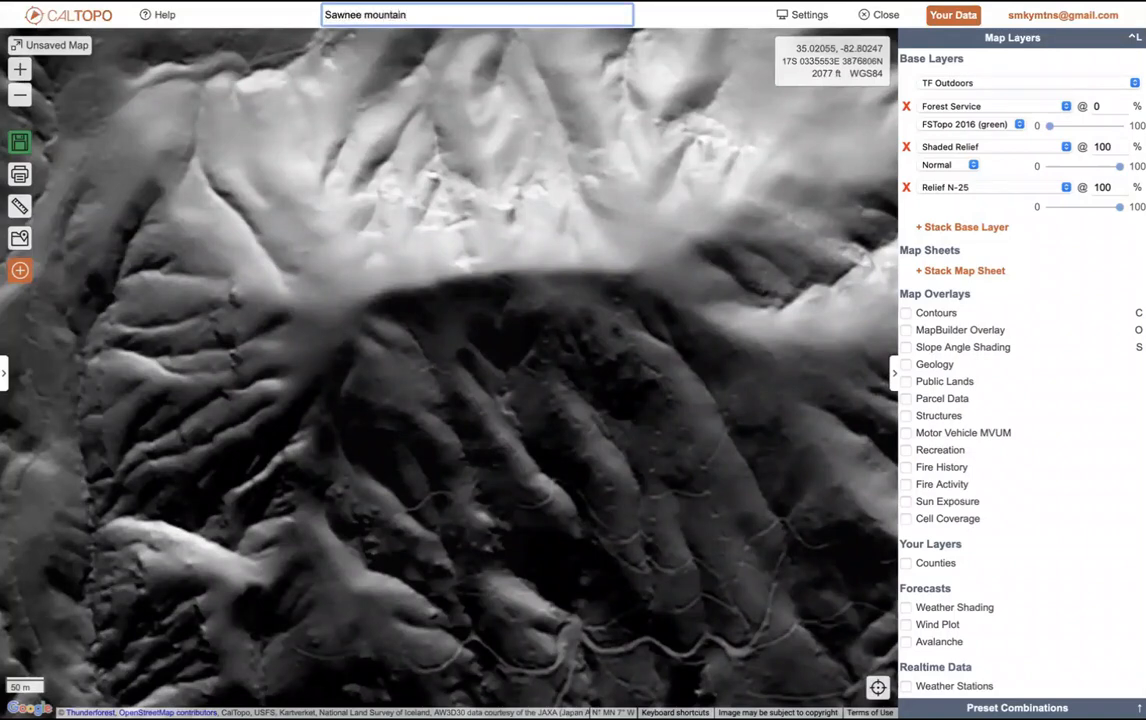
key(Return)
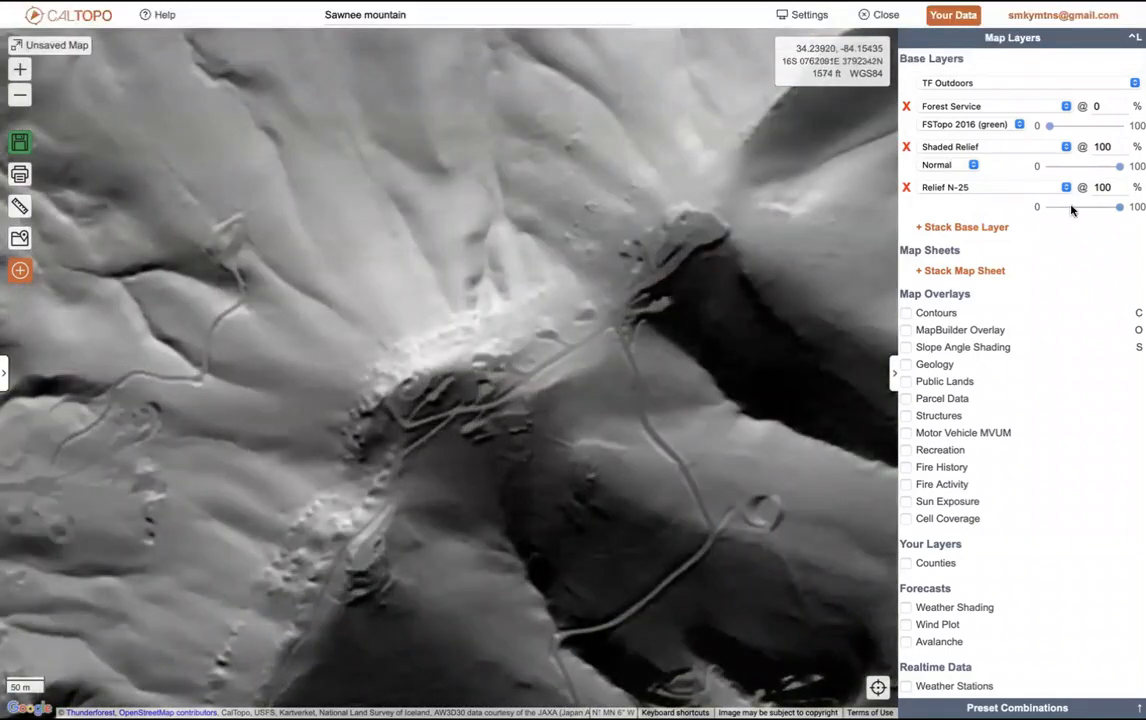
drag(1120, 209, 985, 222)
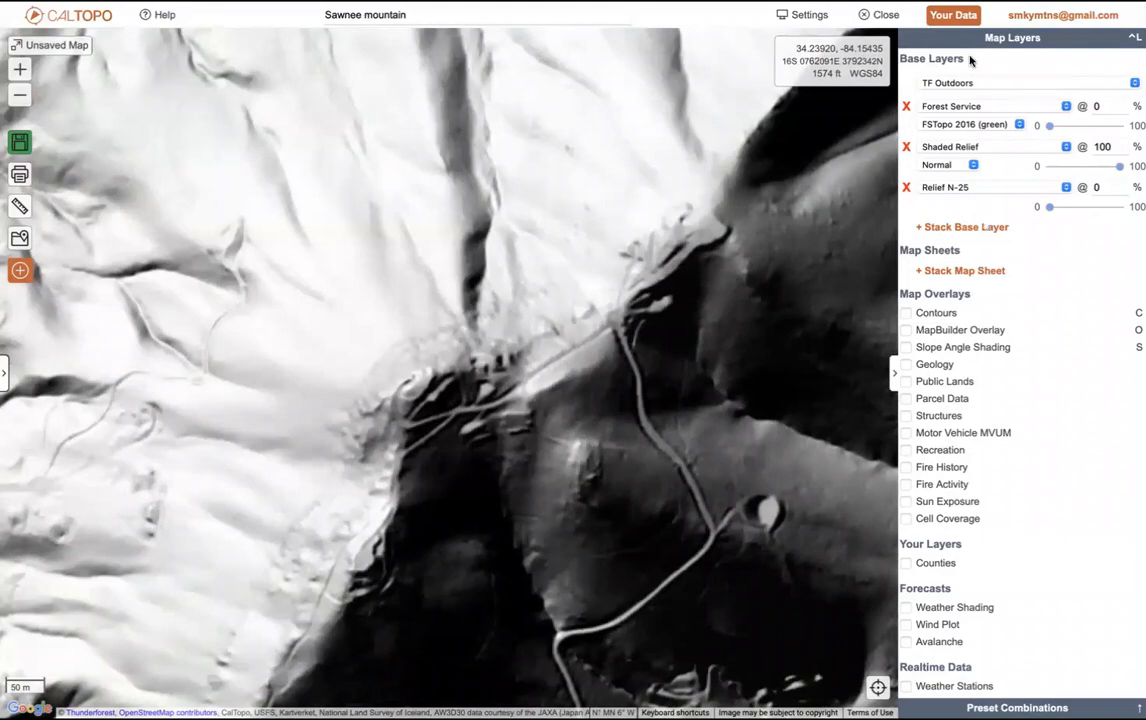
Step: Open the saved Sawnee map from the account's maps and hide its 1/14/2023 track
click(951, 15)
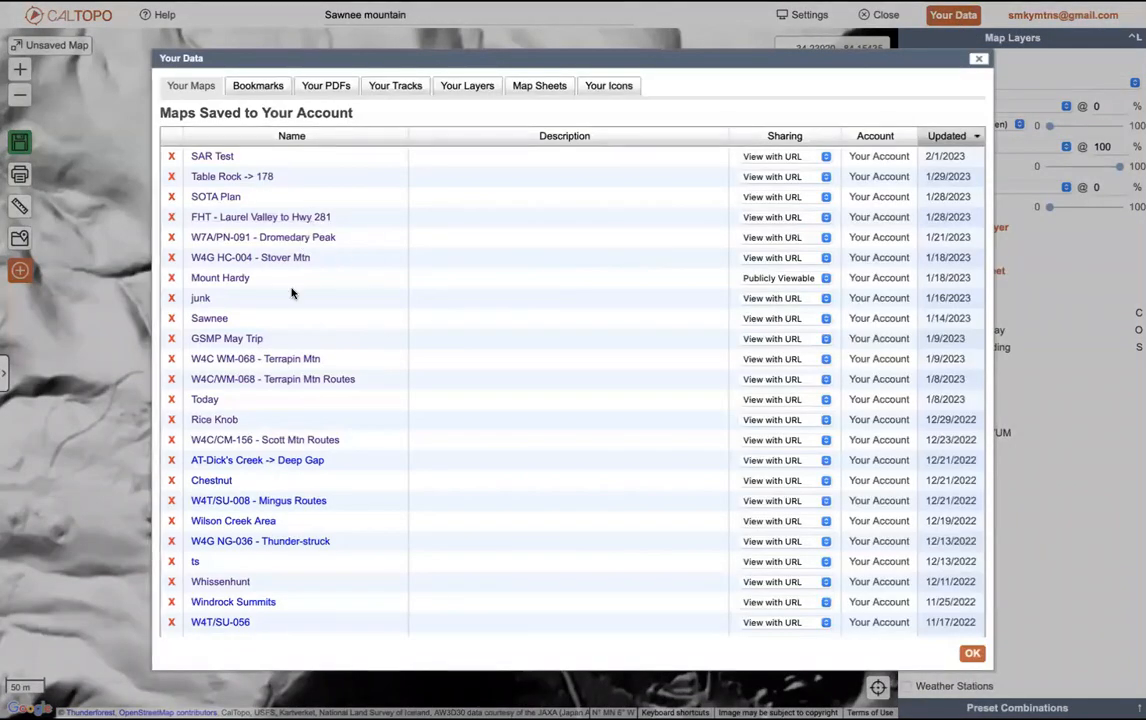
click(210, 319)
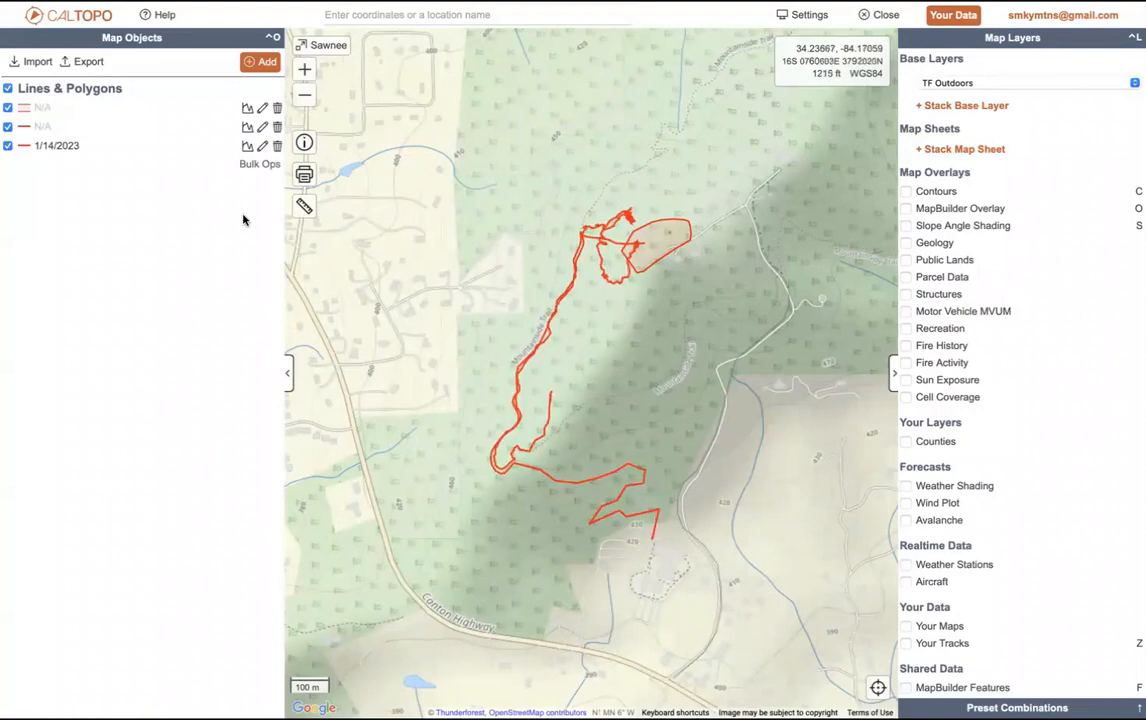
click(7, 146)
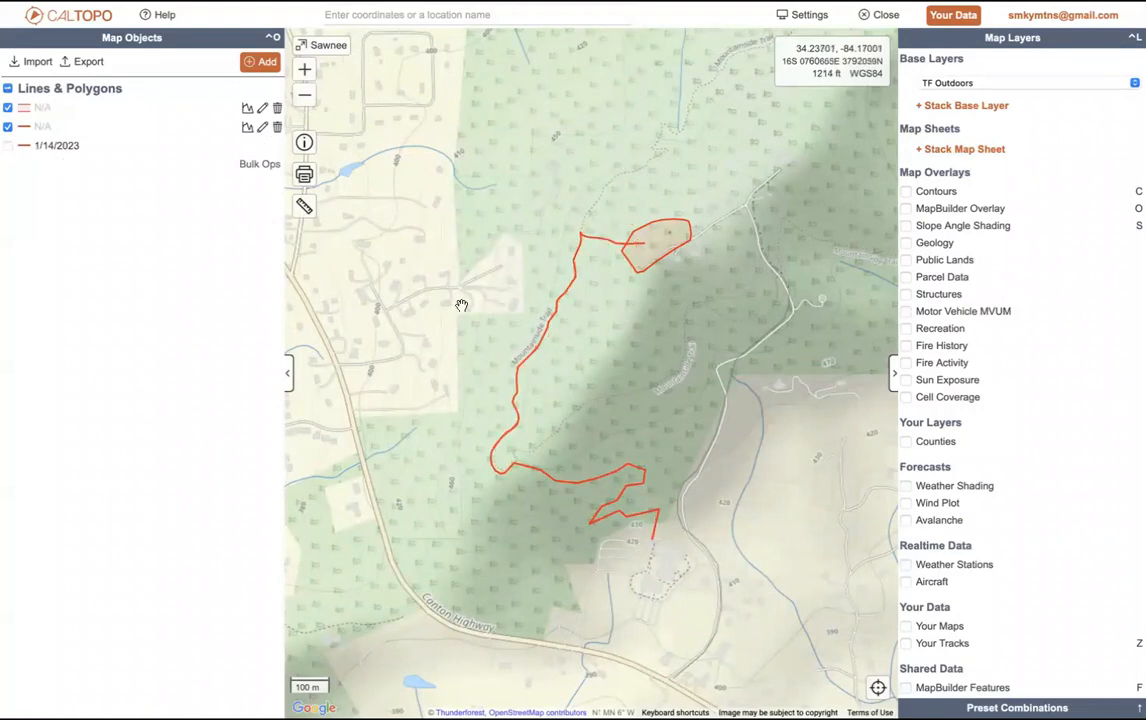
drag(681, 320, 664, 393)
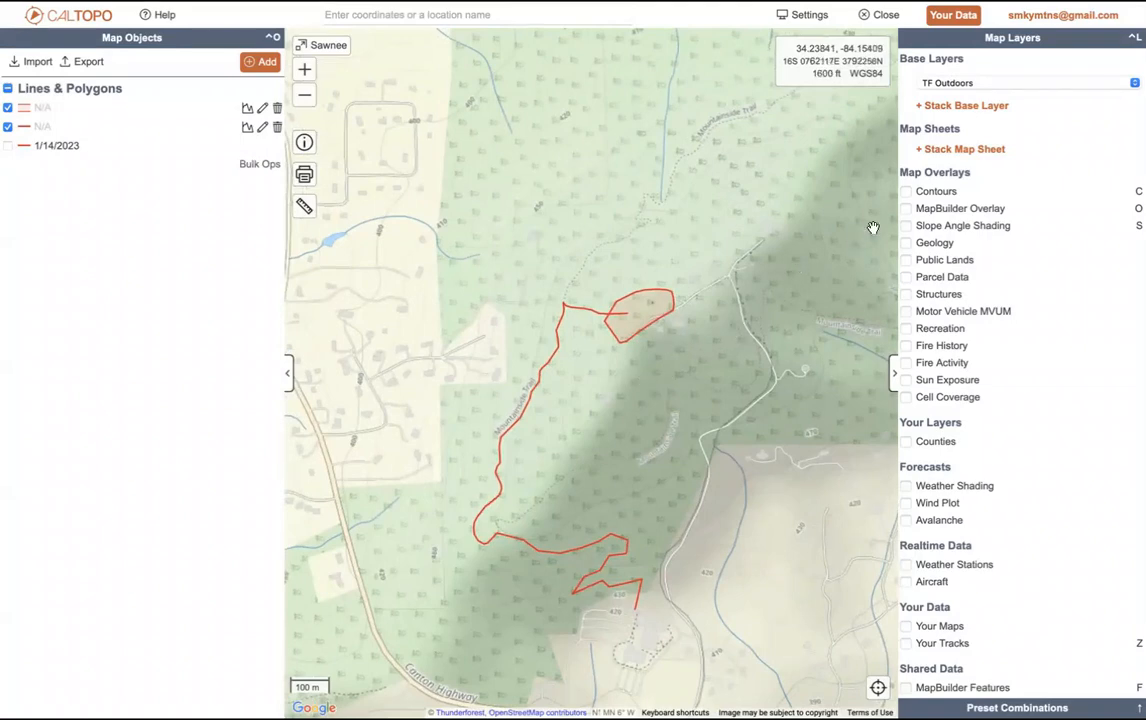
Step: Hide the layer list and examine the red route along Mountainside Trail and the outlined polygon on the TF Outdoors map
click(895, 376)
drag(729, 437, 660, 328)
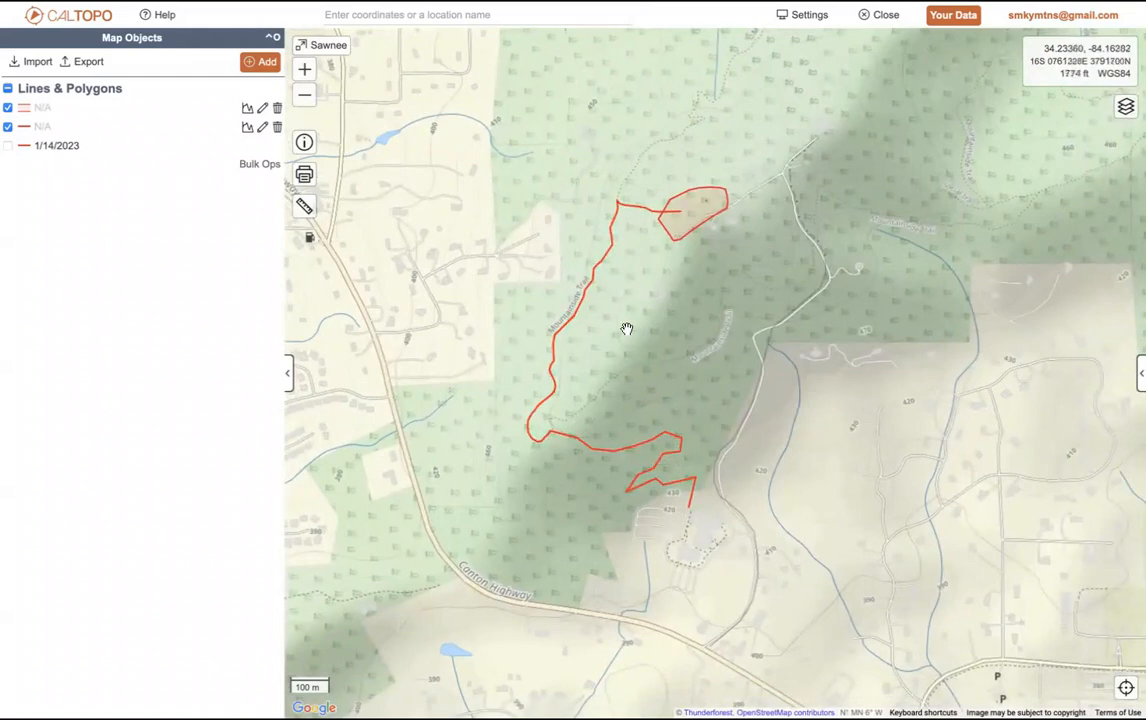
scroll(737, 246, up, 1)
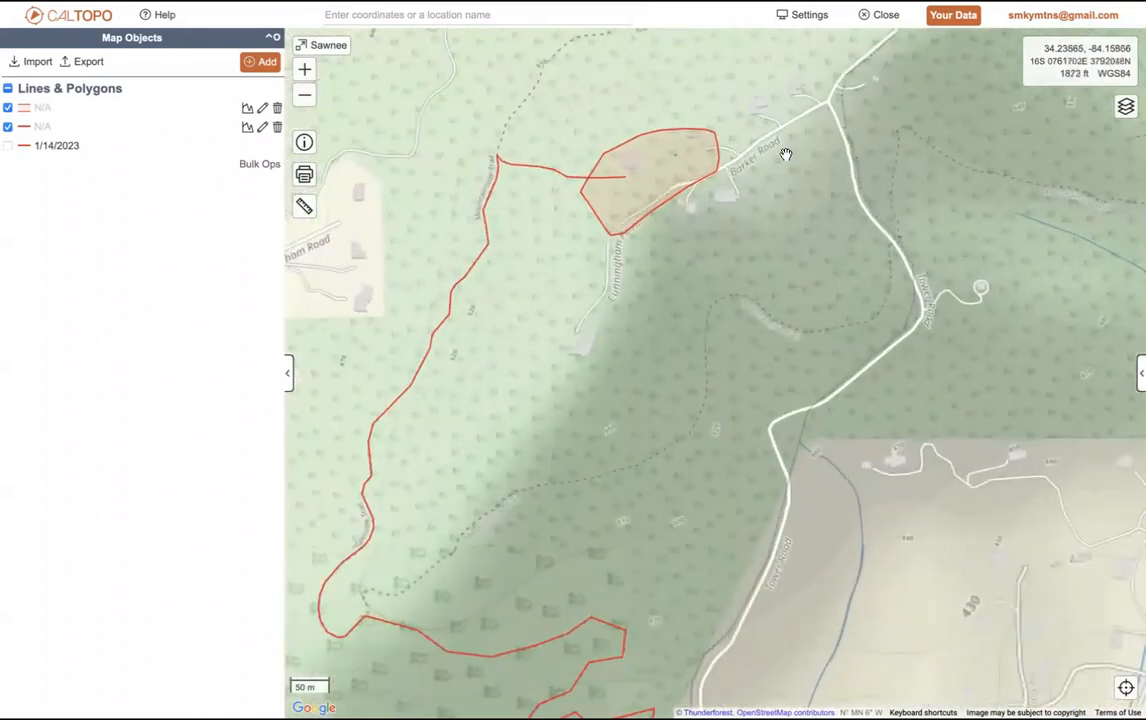
drag(655, 284, 724, 187)
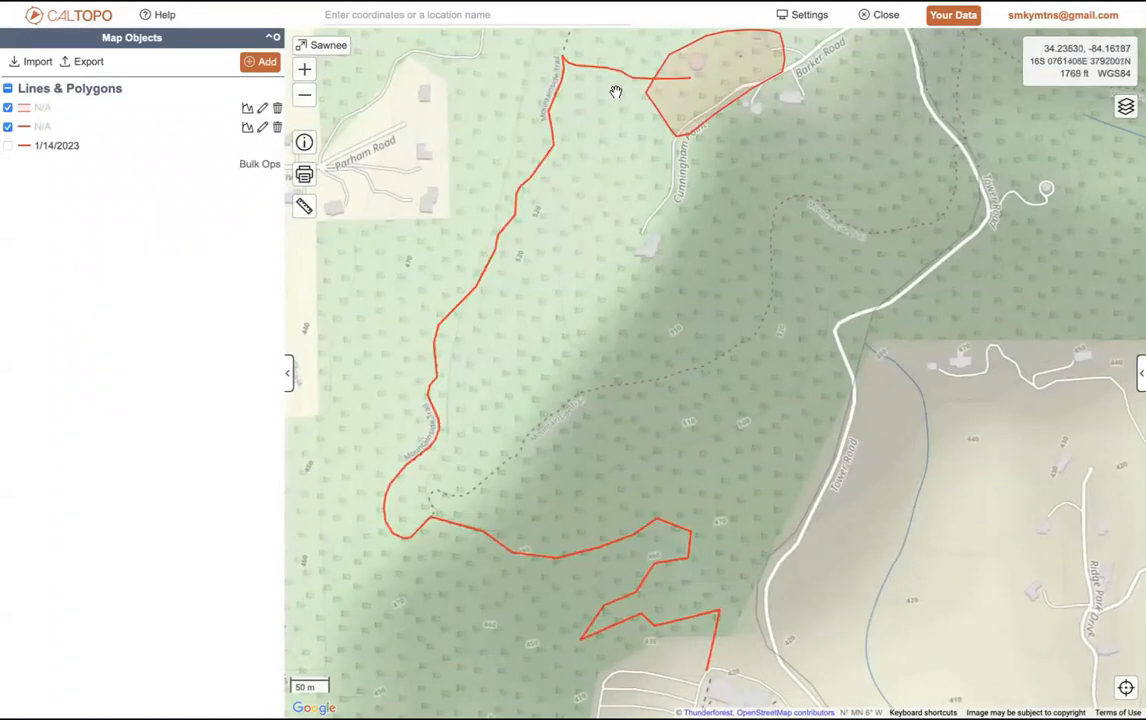
drag(616, 92, 572, 186)
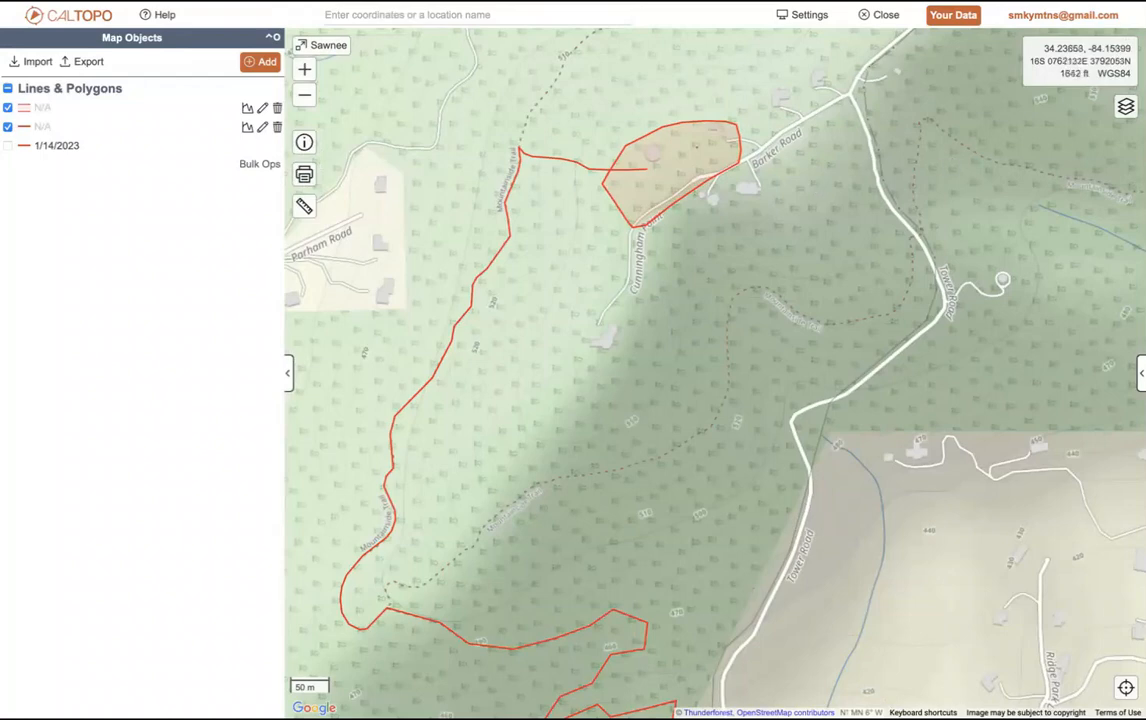
Step: Stack a Shaded Relief base layer over TF Outdoors at 100% opacity
click(1141, 373)
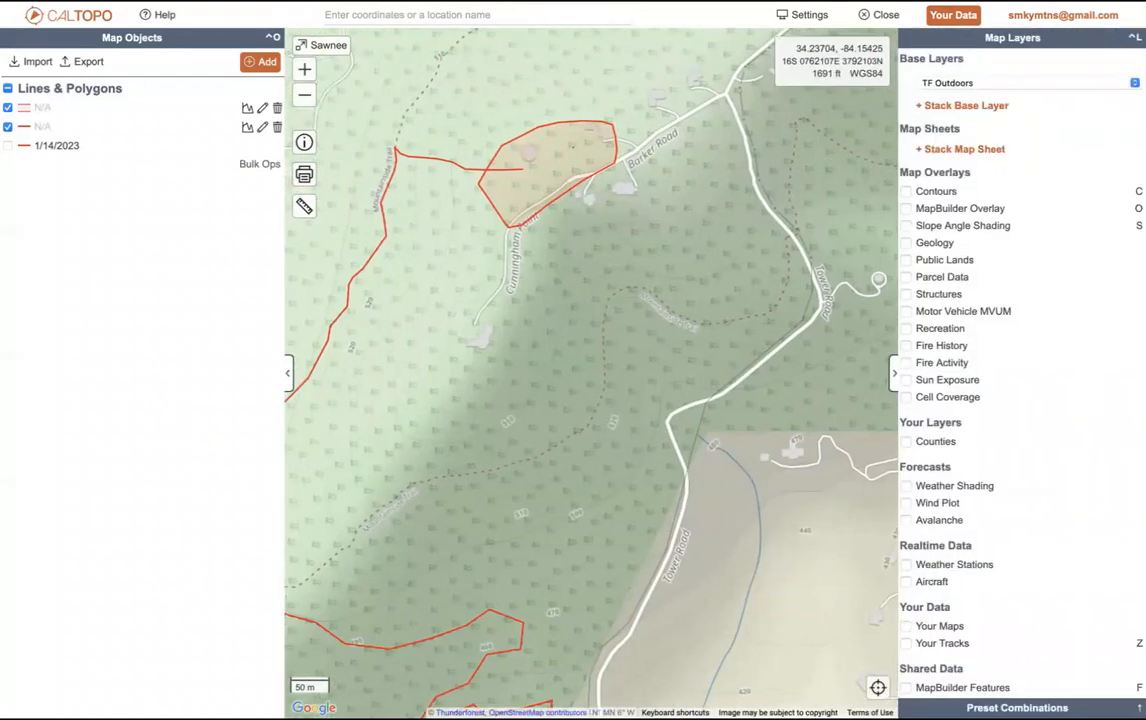
click(978, 106)
click(997, 107)
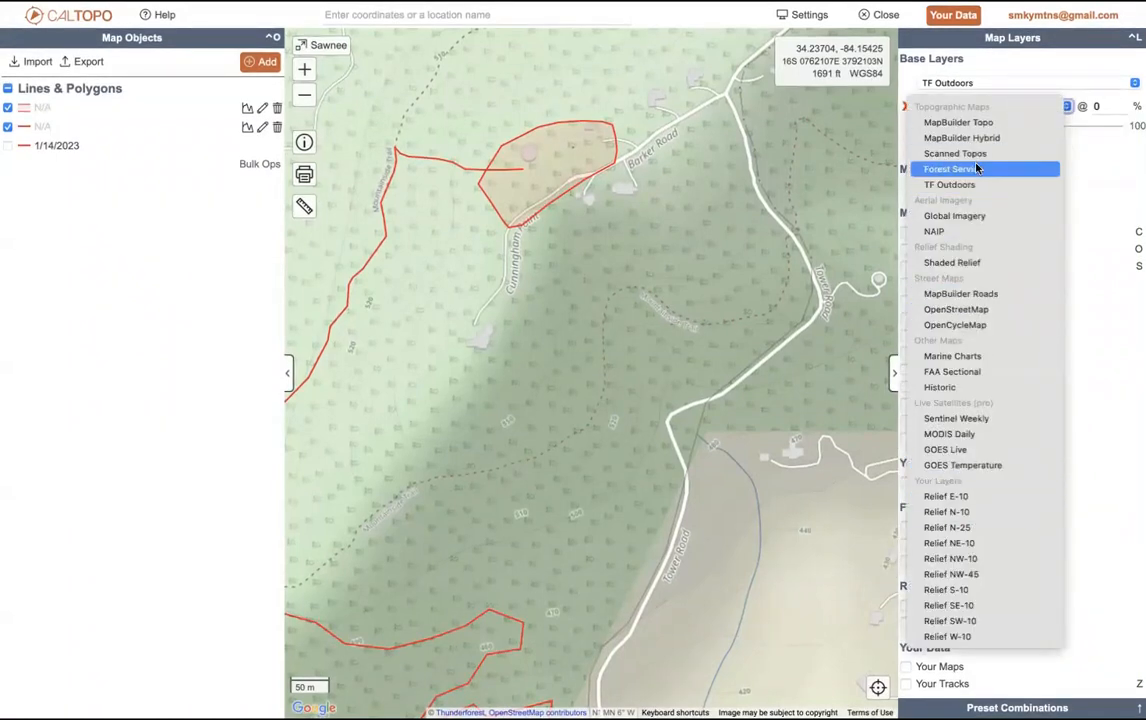
click(966, 262)
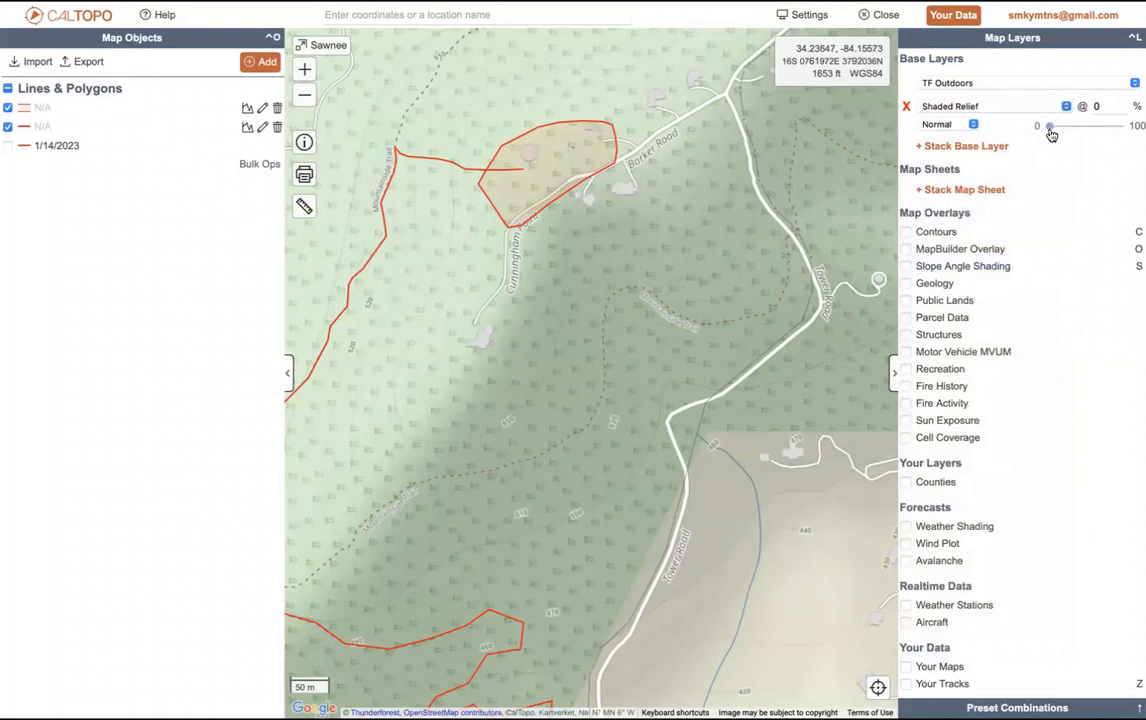
drag(1050, 127, 1119, 127)
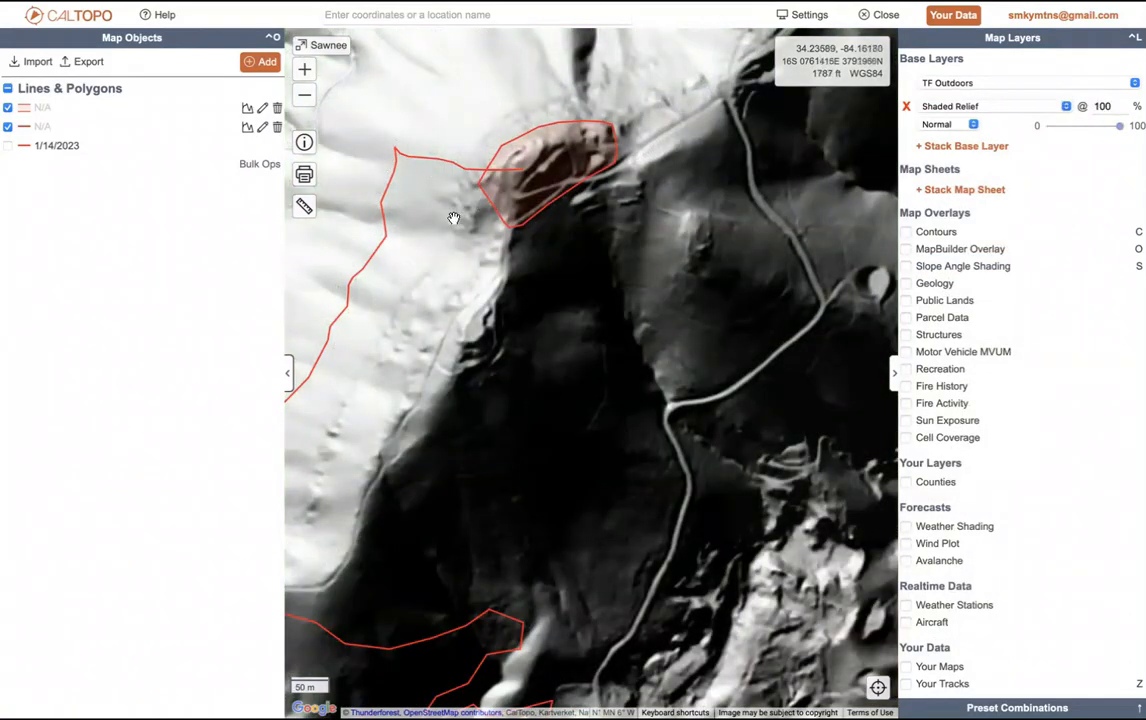
Step: Hide the unnamed polygon and line to examine the bare relief around the summit
click(8, 126)
click(8, 107)
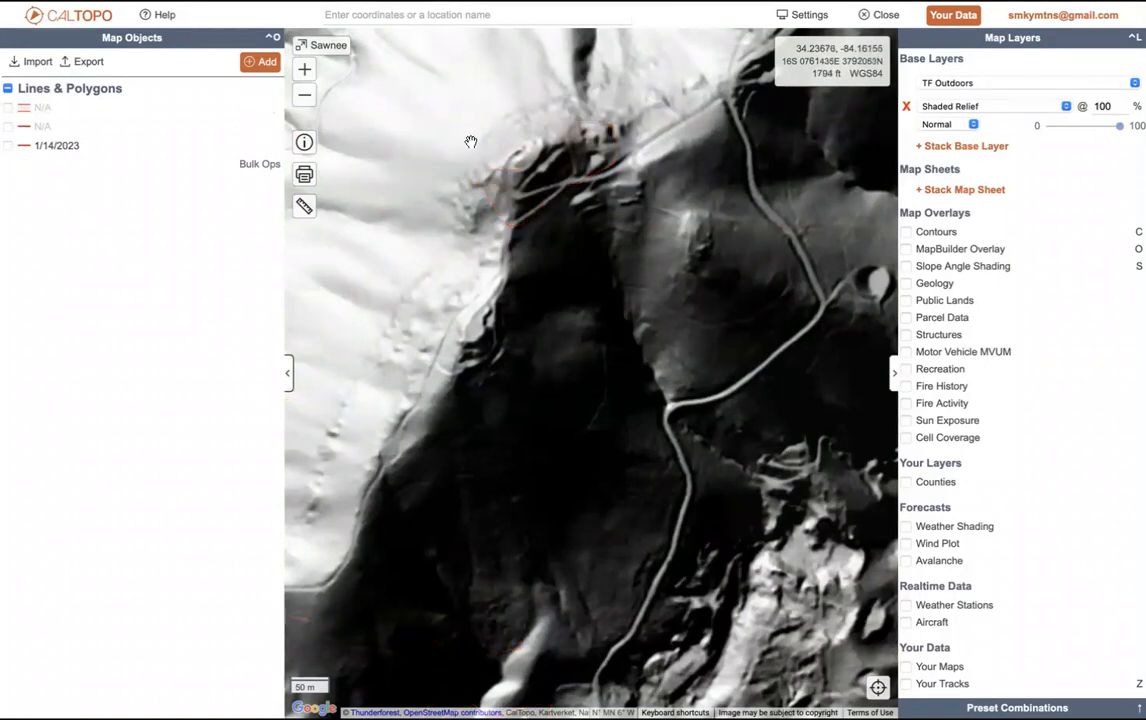
scroll(471, 142, up, 3)
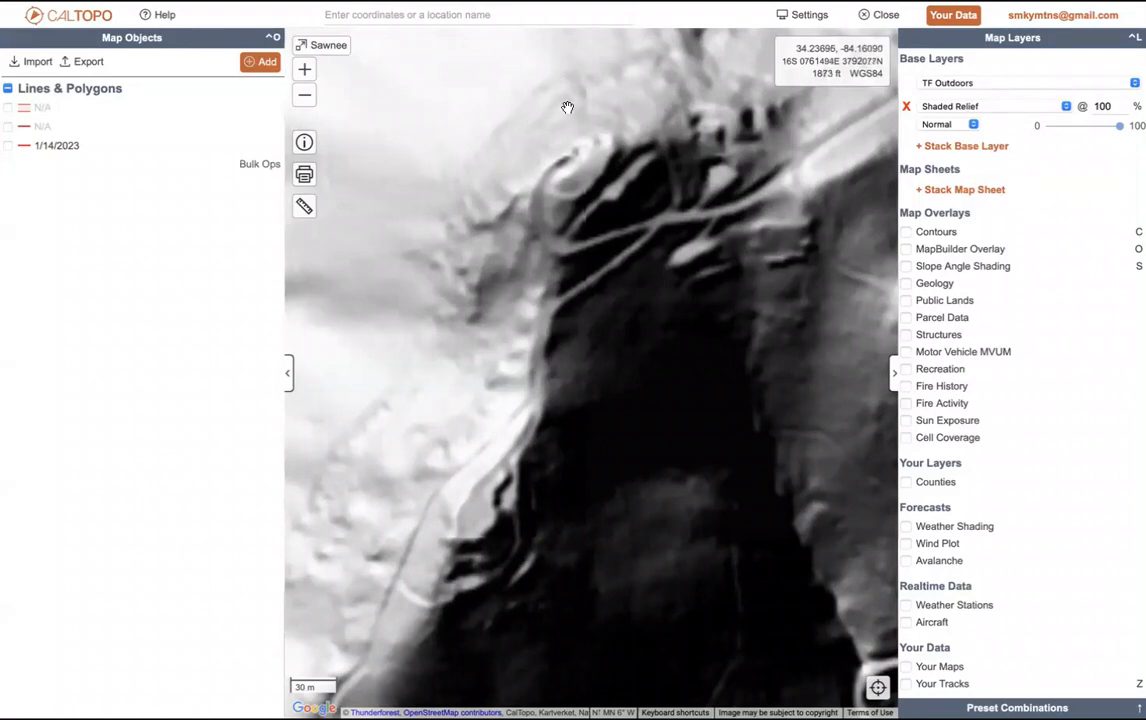
Step: Show the 1/14/2023 track together with the unnamed line and polygon
click(9, 146)
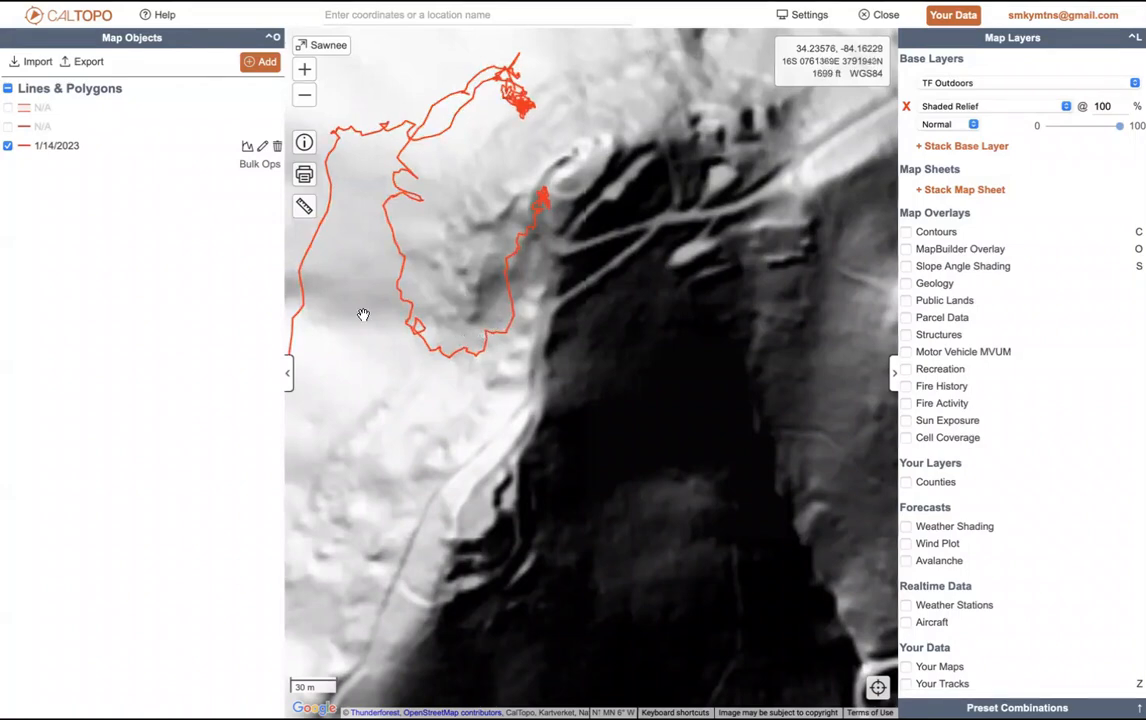
click(8, 108)
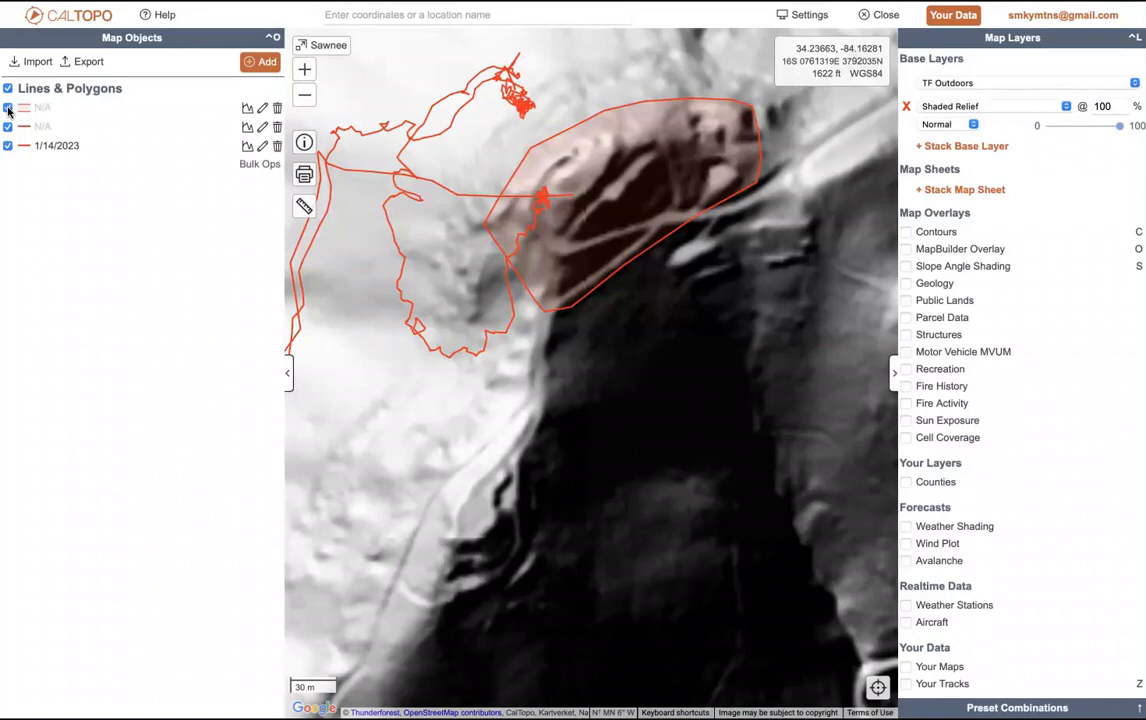
click(263, 63)
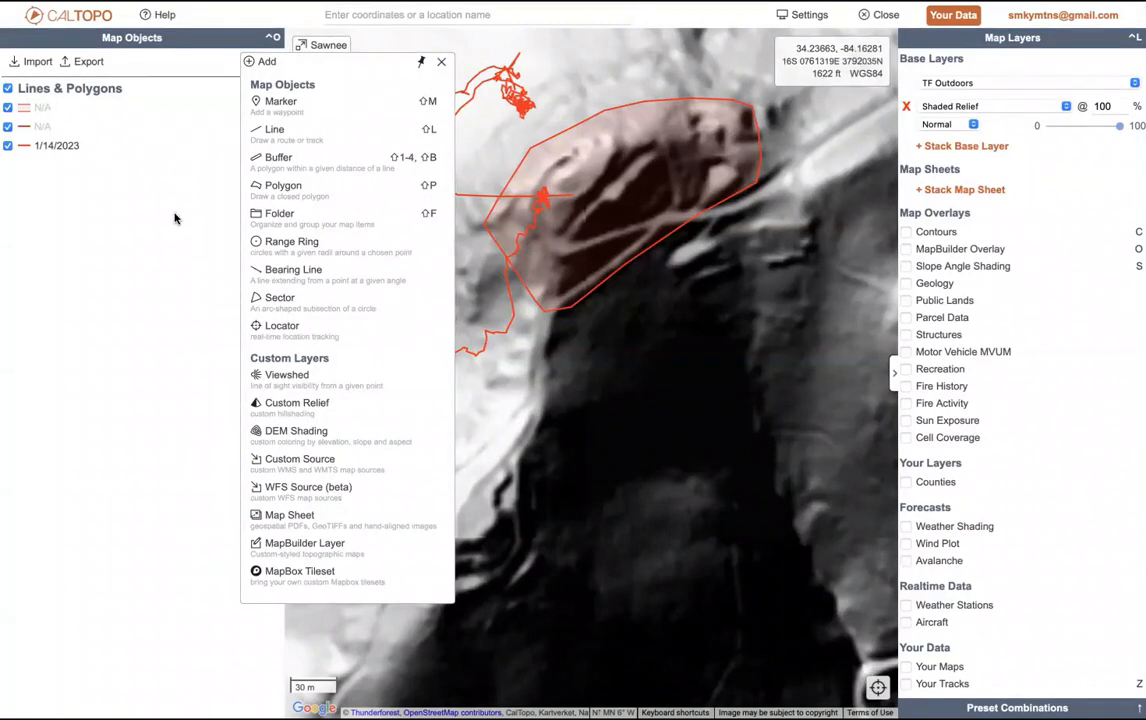
mouse_move(489, 53)
click(443, 65)
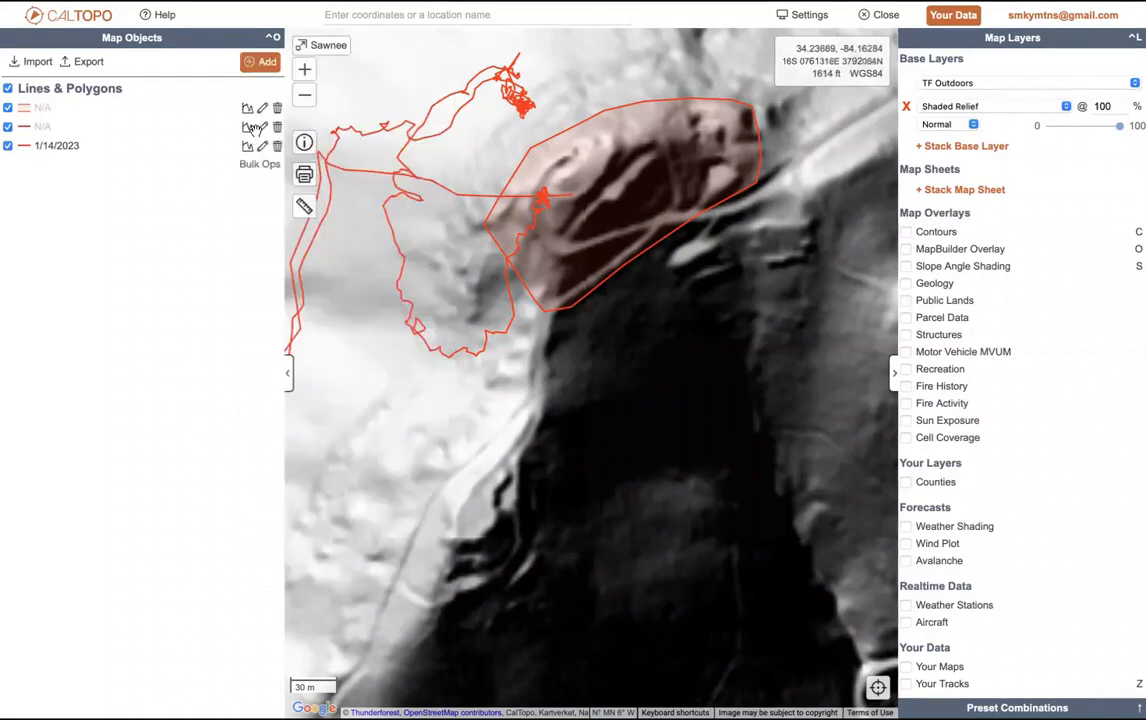
Step: Leave full-screen view and collapse both side panels to examine the 1/14/2023 track beside the polygon
click(309, 101)
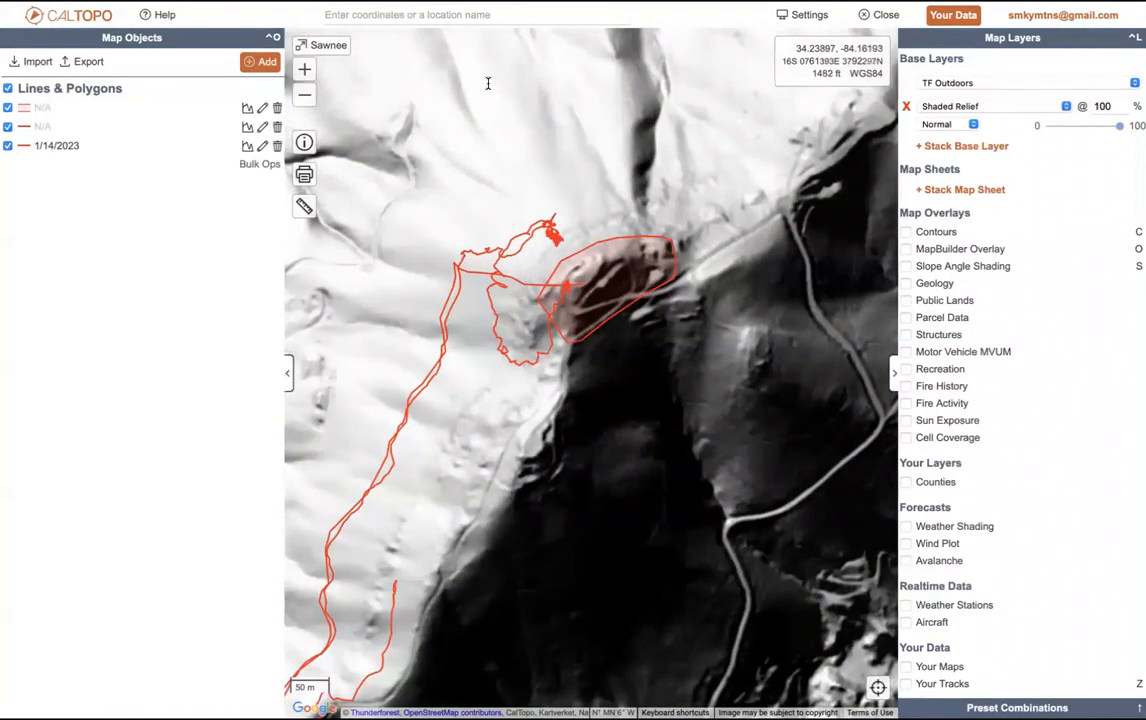
mouse_move(488, 83)
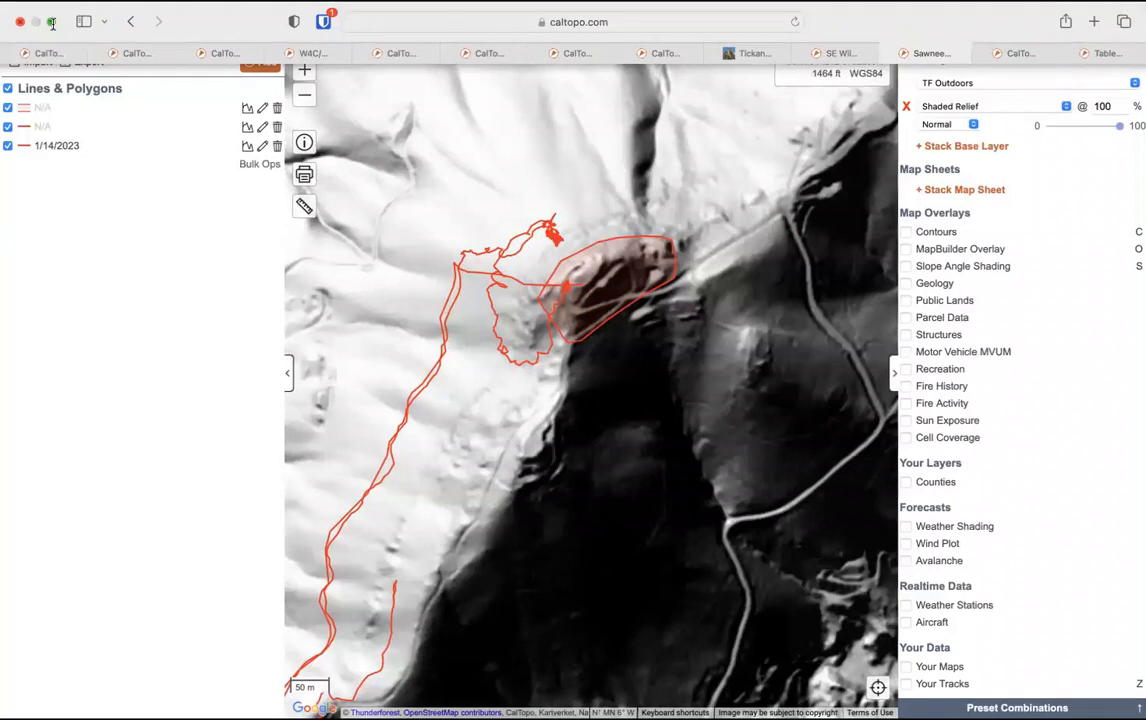
click(52, 22)
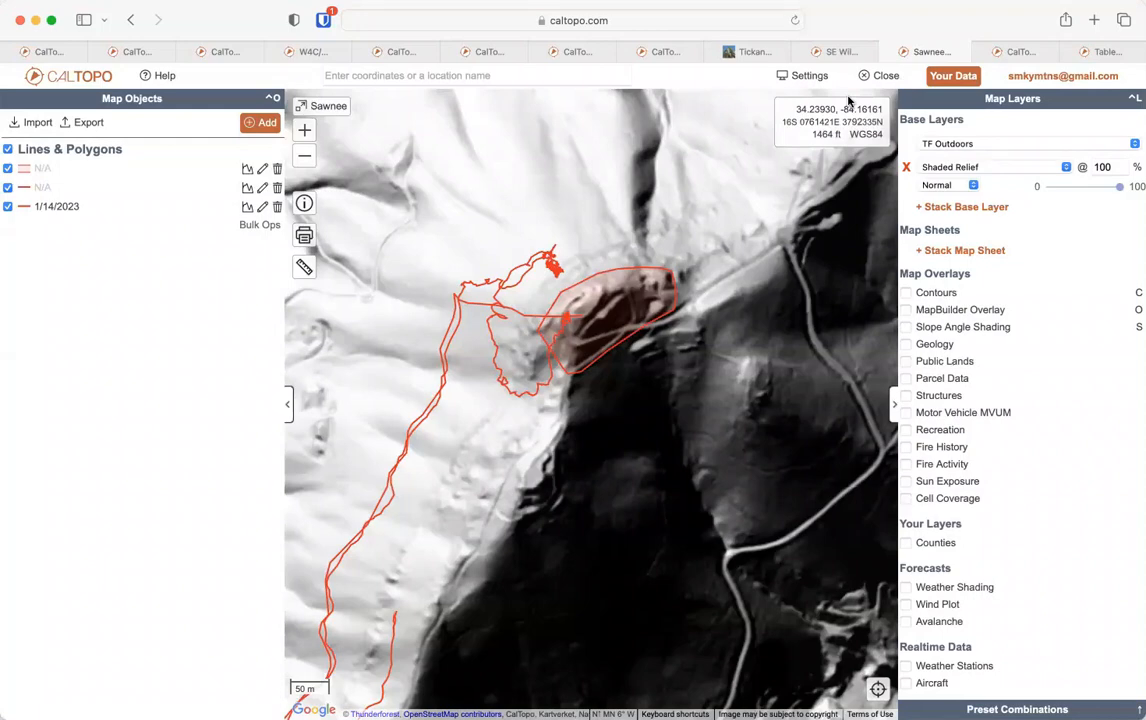
click(286, 409)
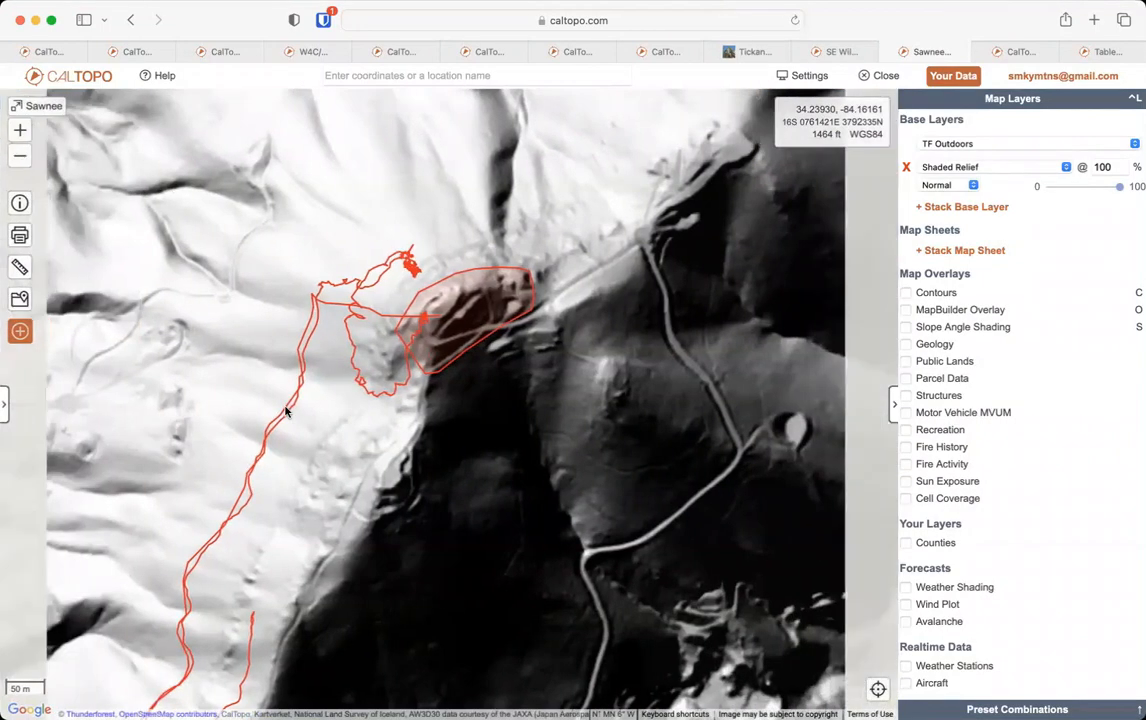
click(897, 409)
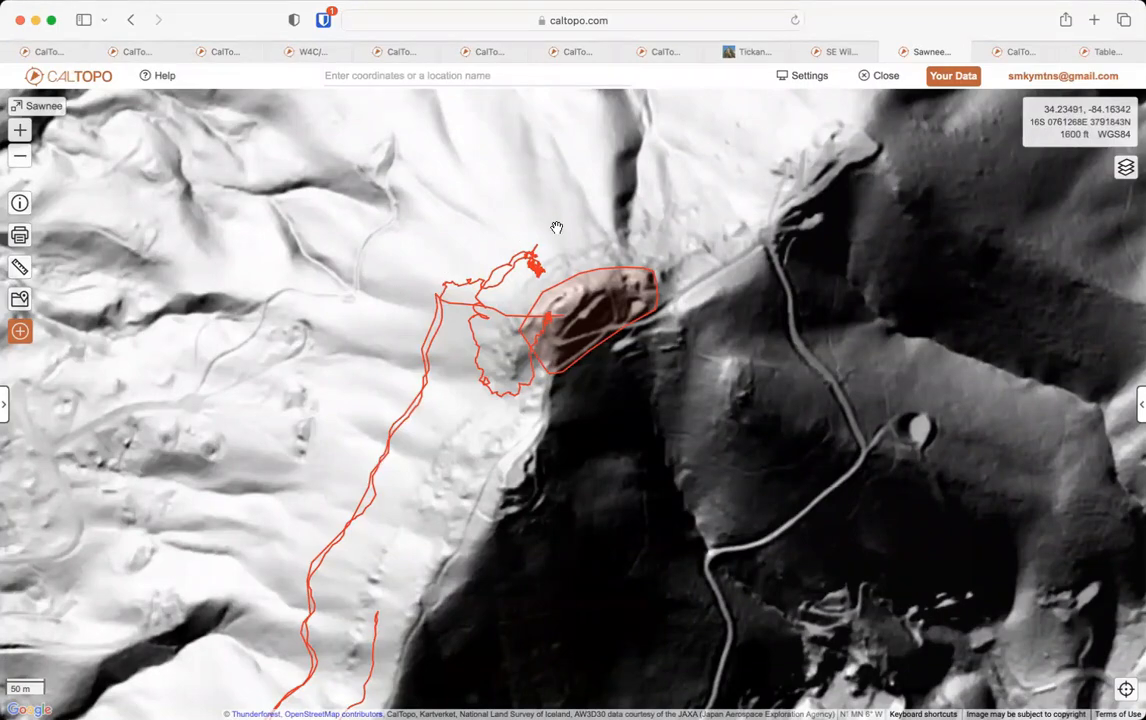
scroll(560, 256, up, 2)
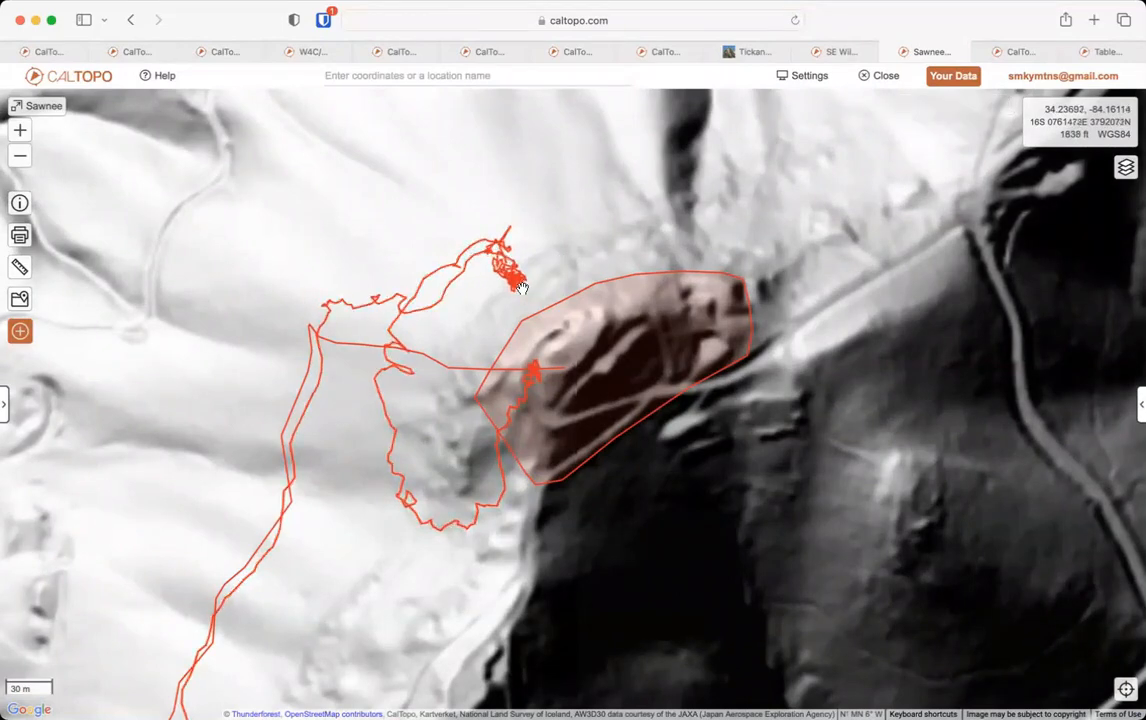
Step: Turn on the Contours overlay with the 10 Foot interval and examine the elevations where the track clusters near the polygon
click(1126, 167)
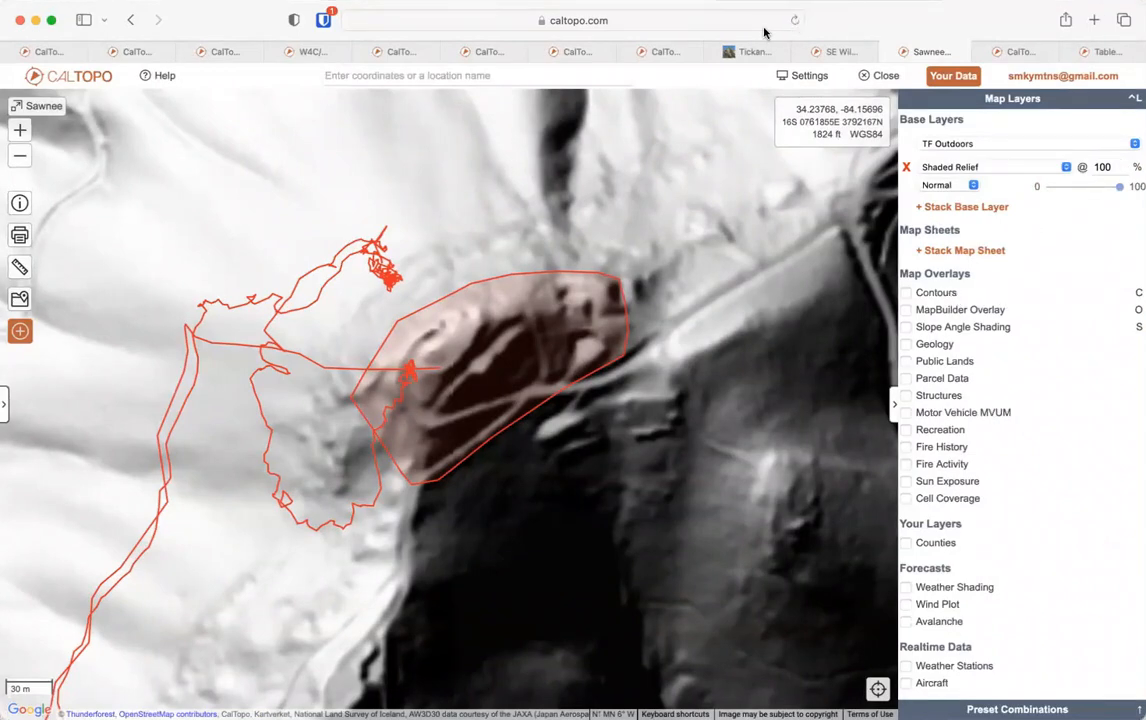
click(907, 293)
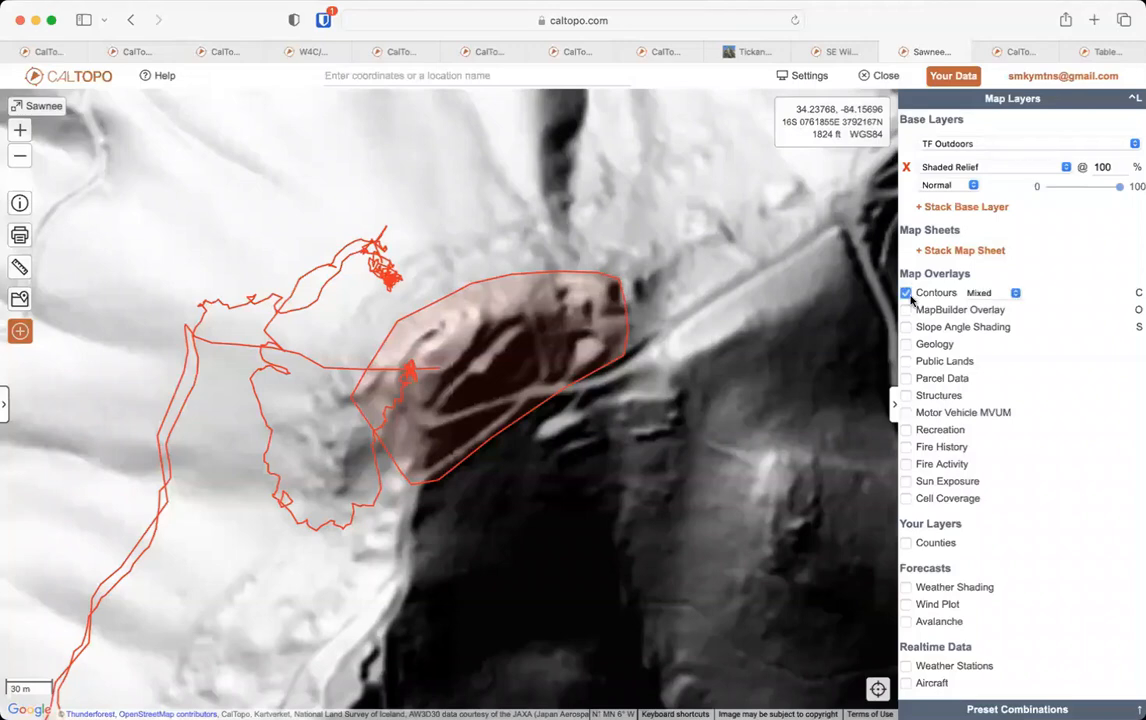
click(985, 293)
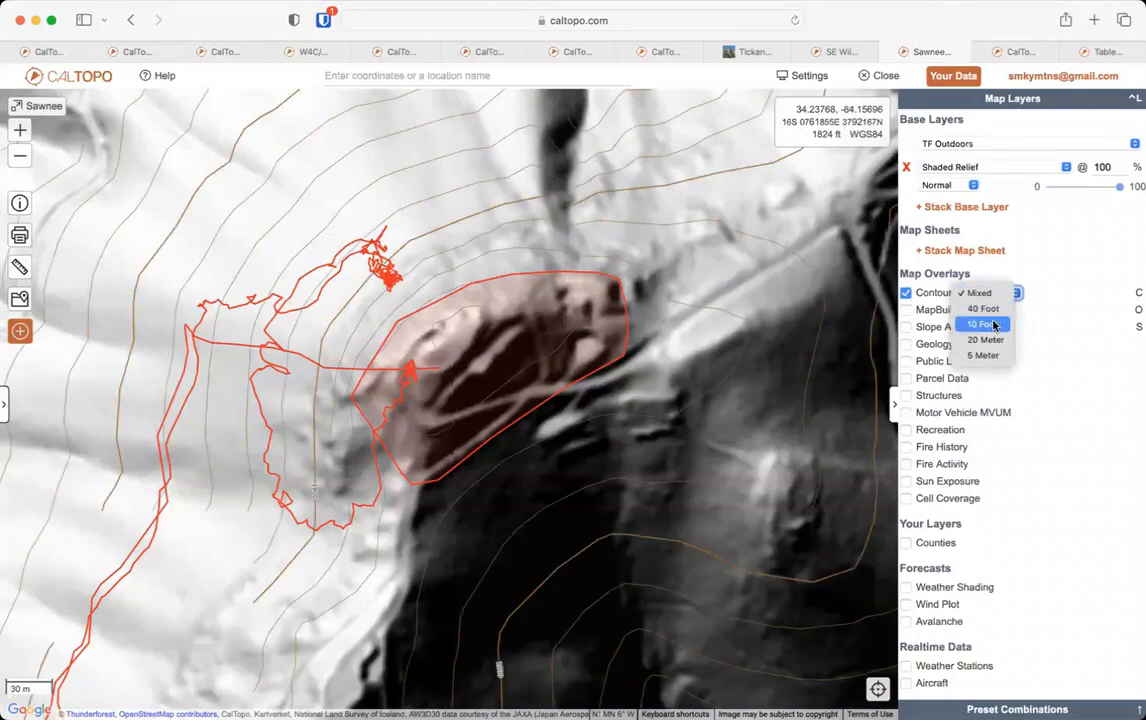
click(993, 325)
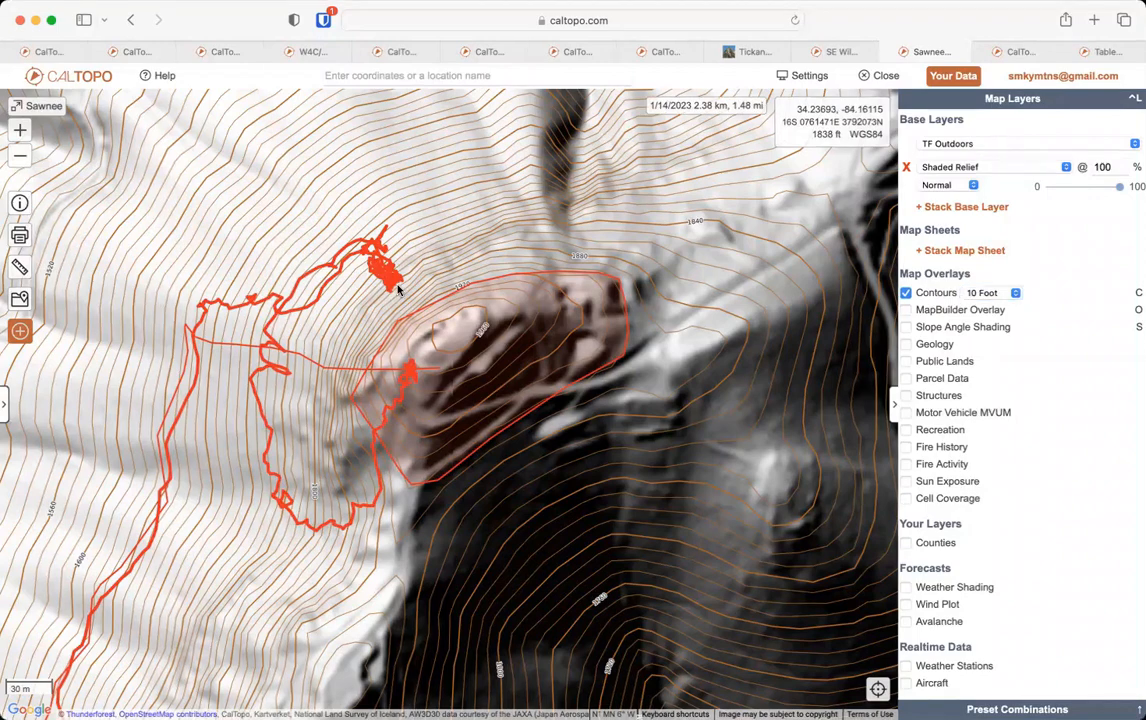
double_click(397, 290)
click(480, 158)
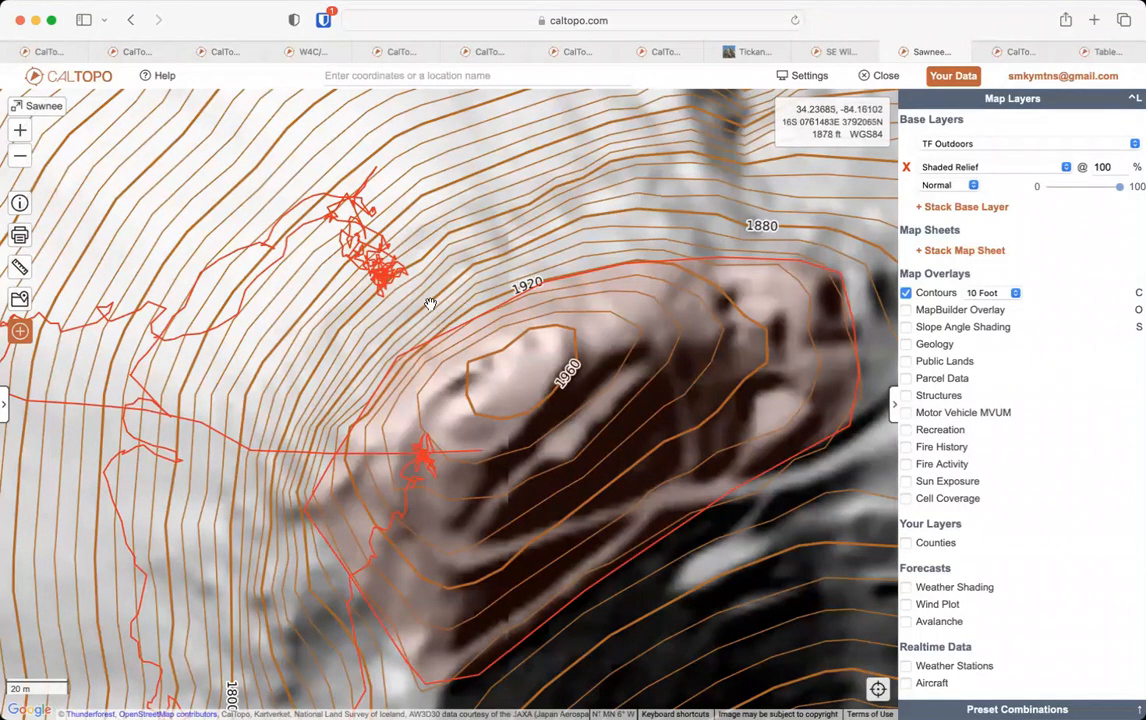
mouse_move(395, 285)
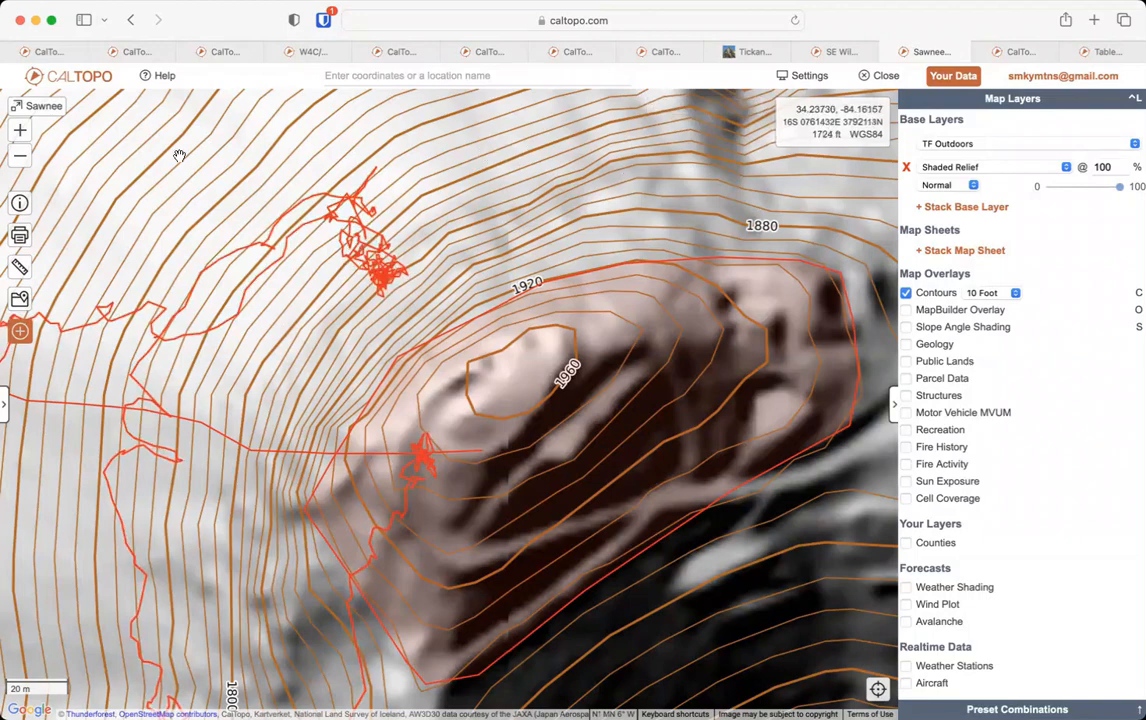
Step: Turn off the Contours overlay and follow the tracks down the ridge on the shaded relief
click(906, 293)
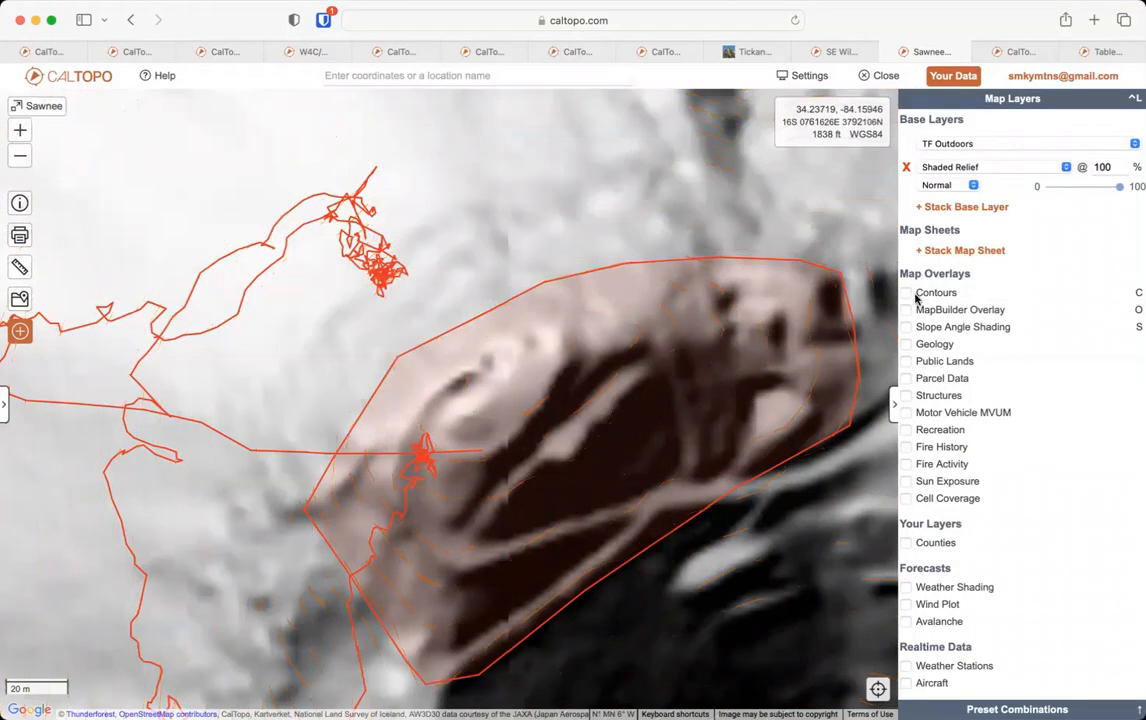
click(22, 157)
click(24, 158)
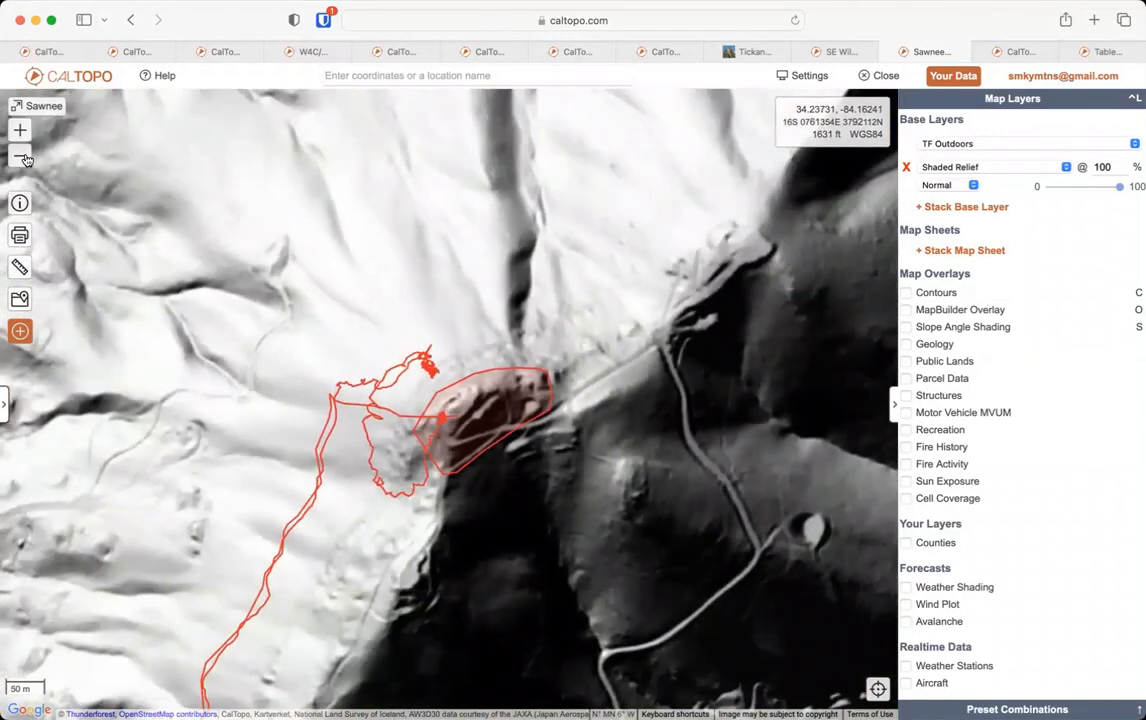
drag(267, 468, 455, 228)
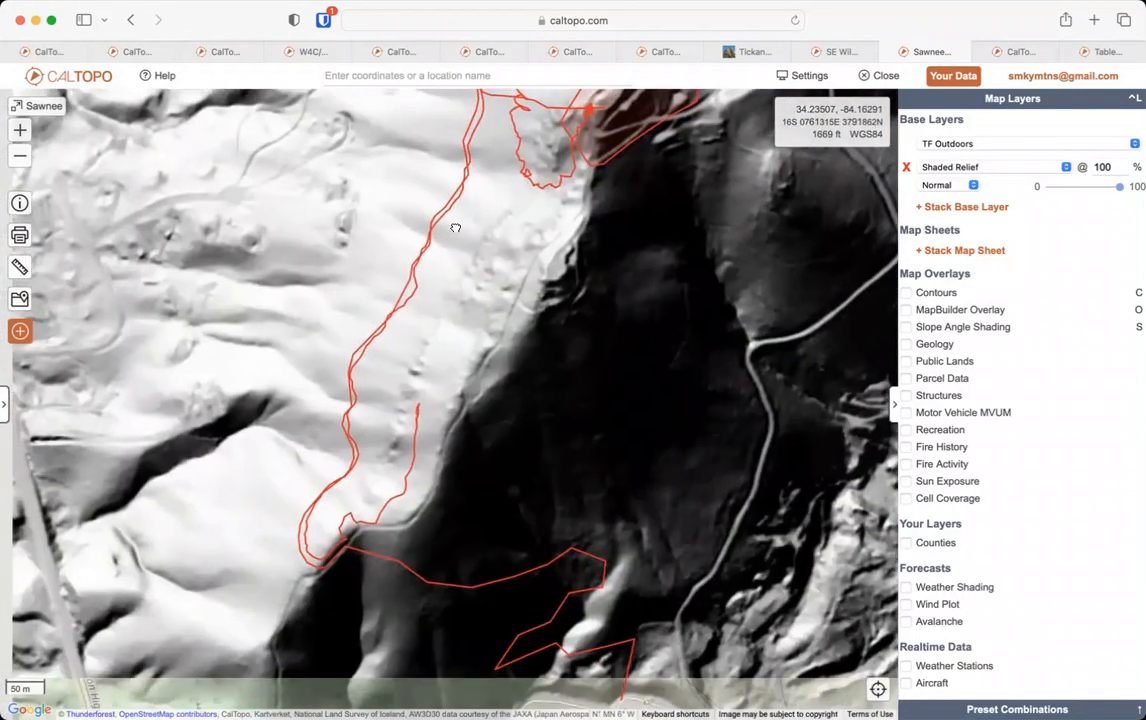